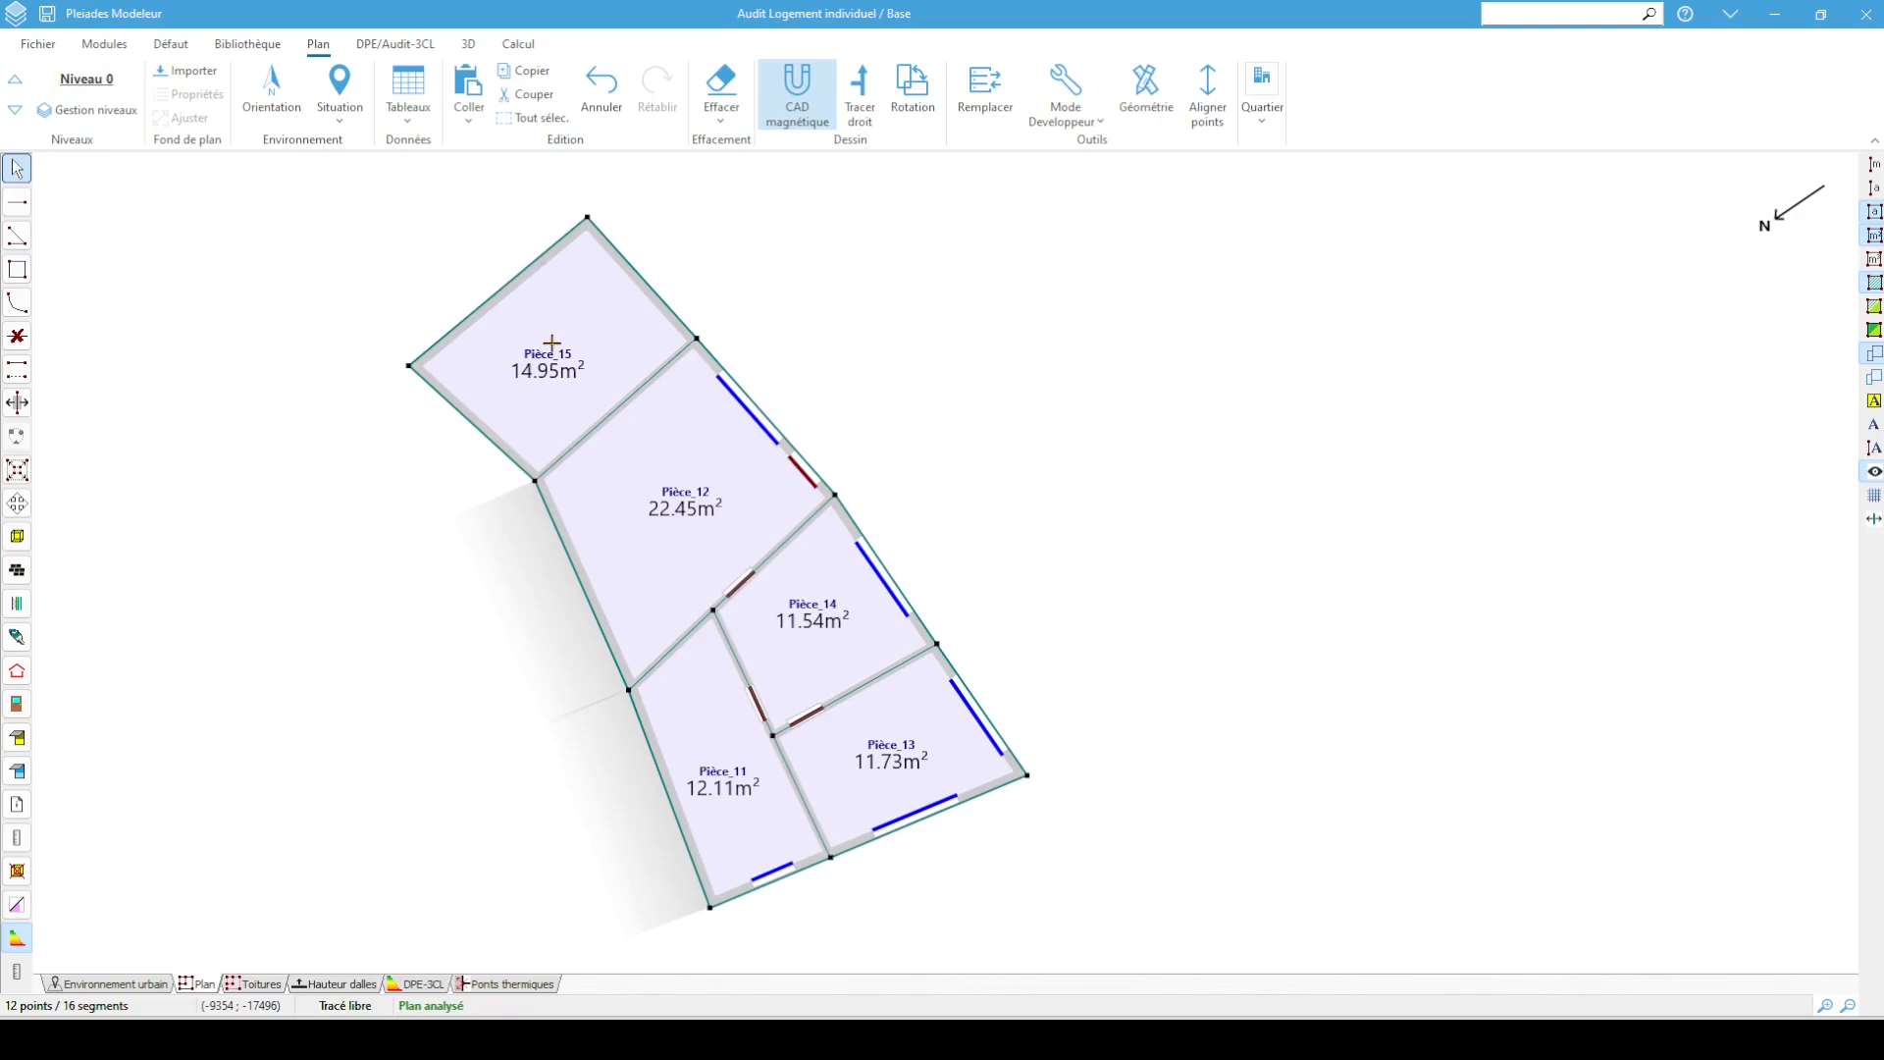
# Add a buffer space (espace tampon) to the DPE/Audit-3CL project and move Pièce_15 from Zone 1 into it
pyautogui.click(403, 43)
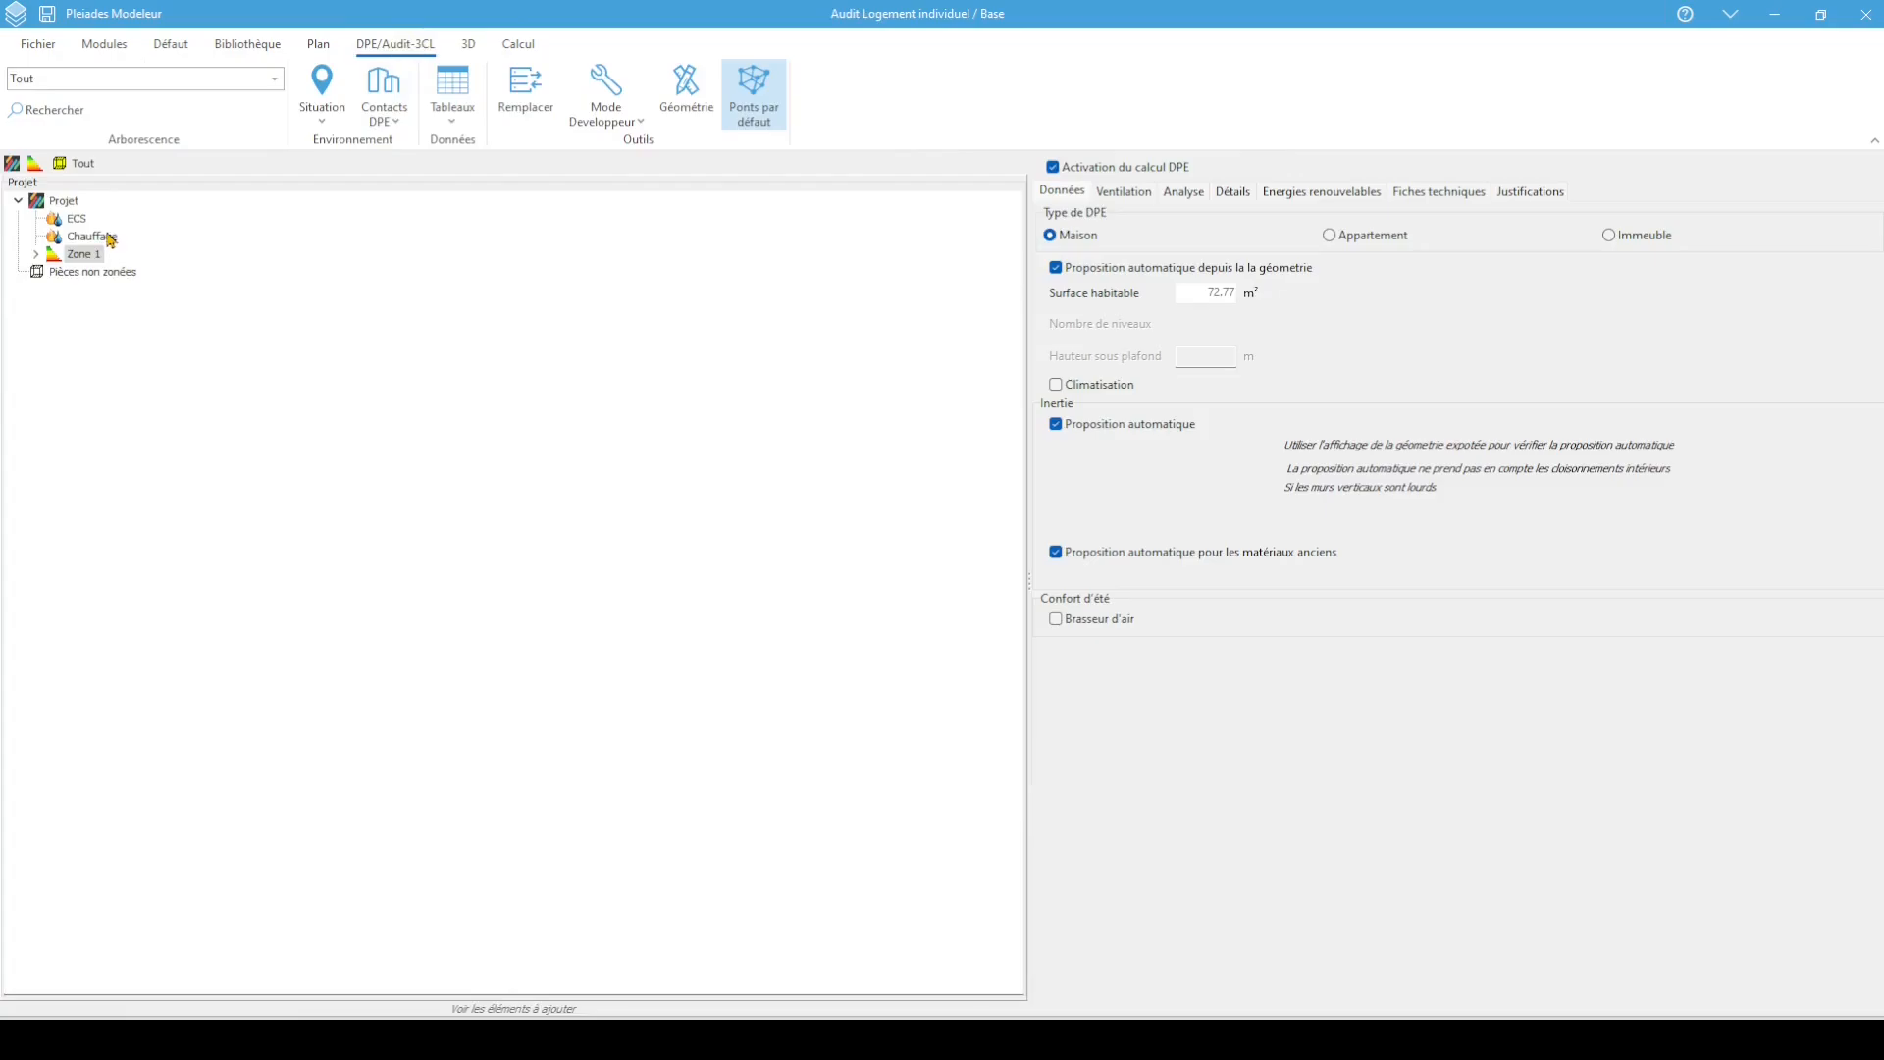
pyautogui.rightClick(68, 206)
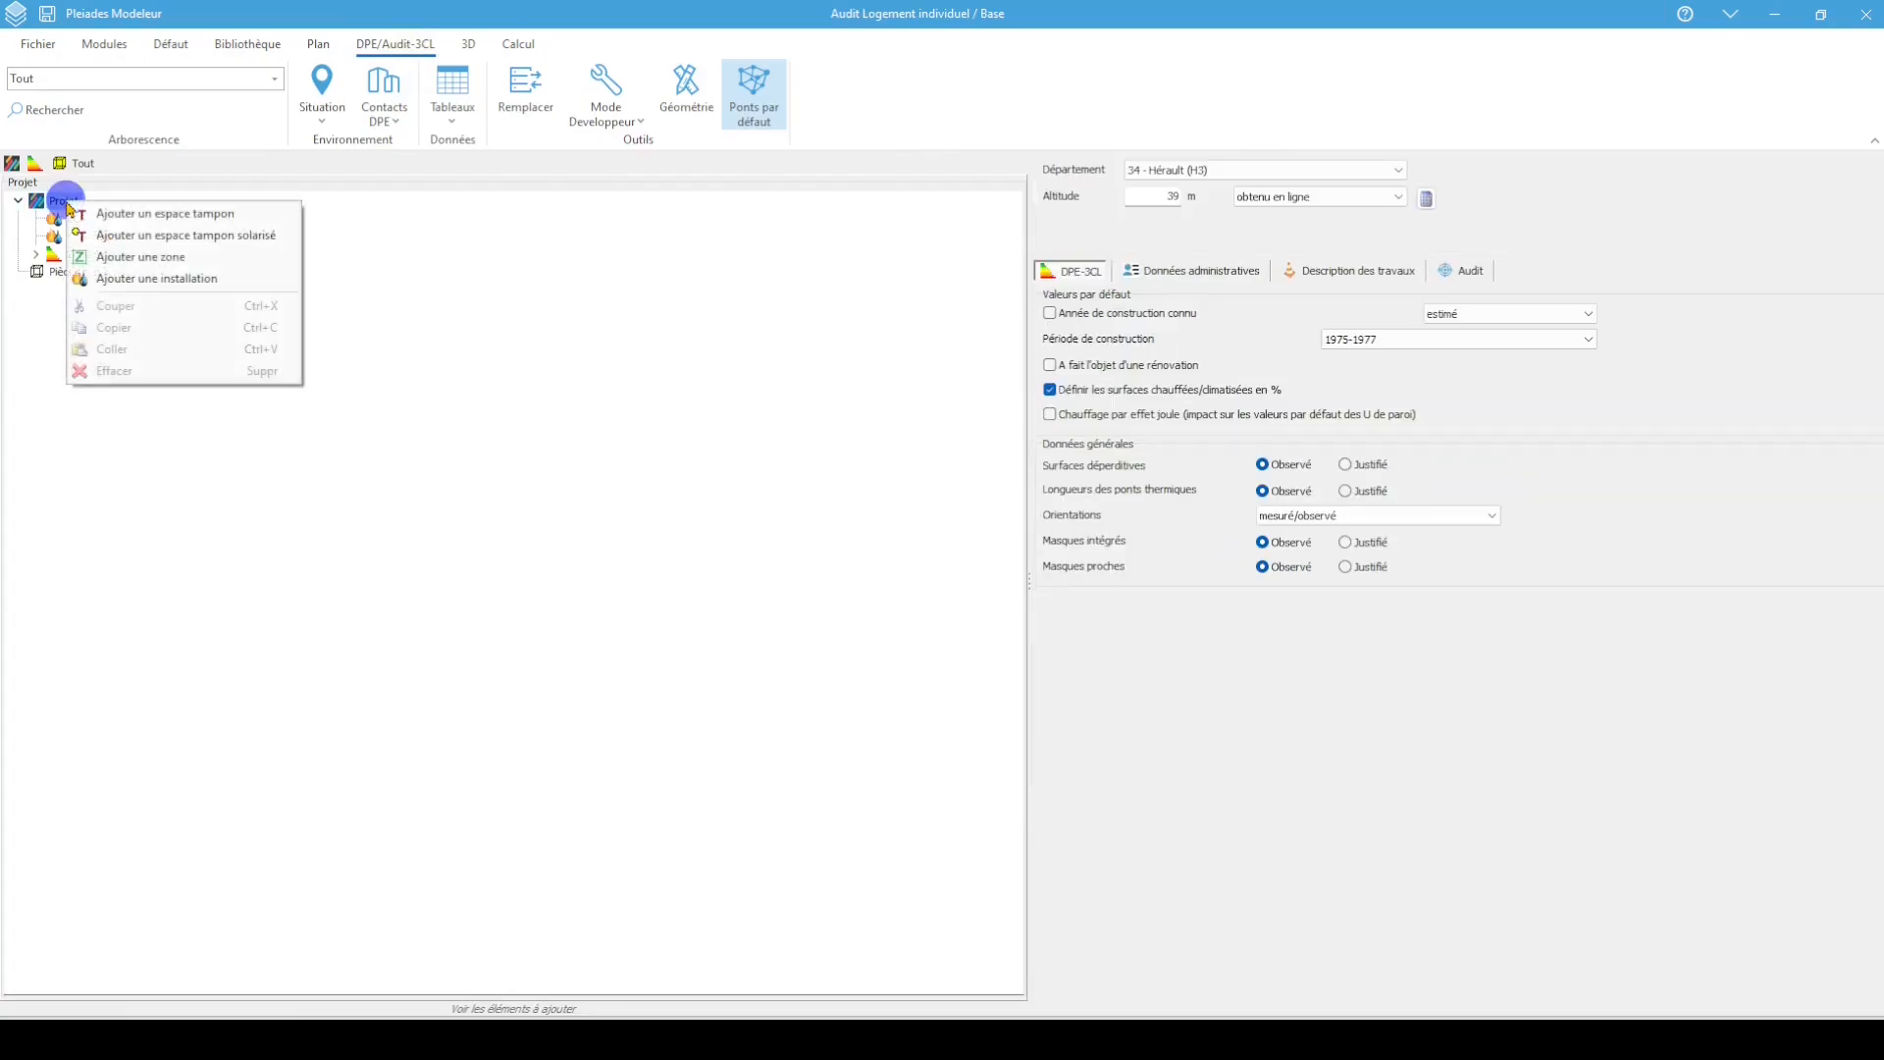
pyautogui.click(200, 216)
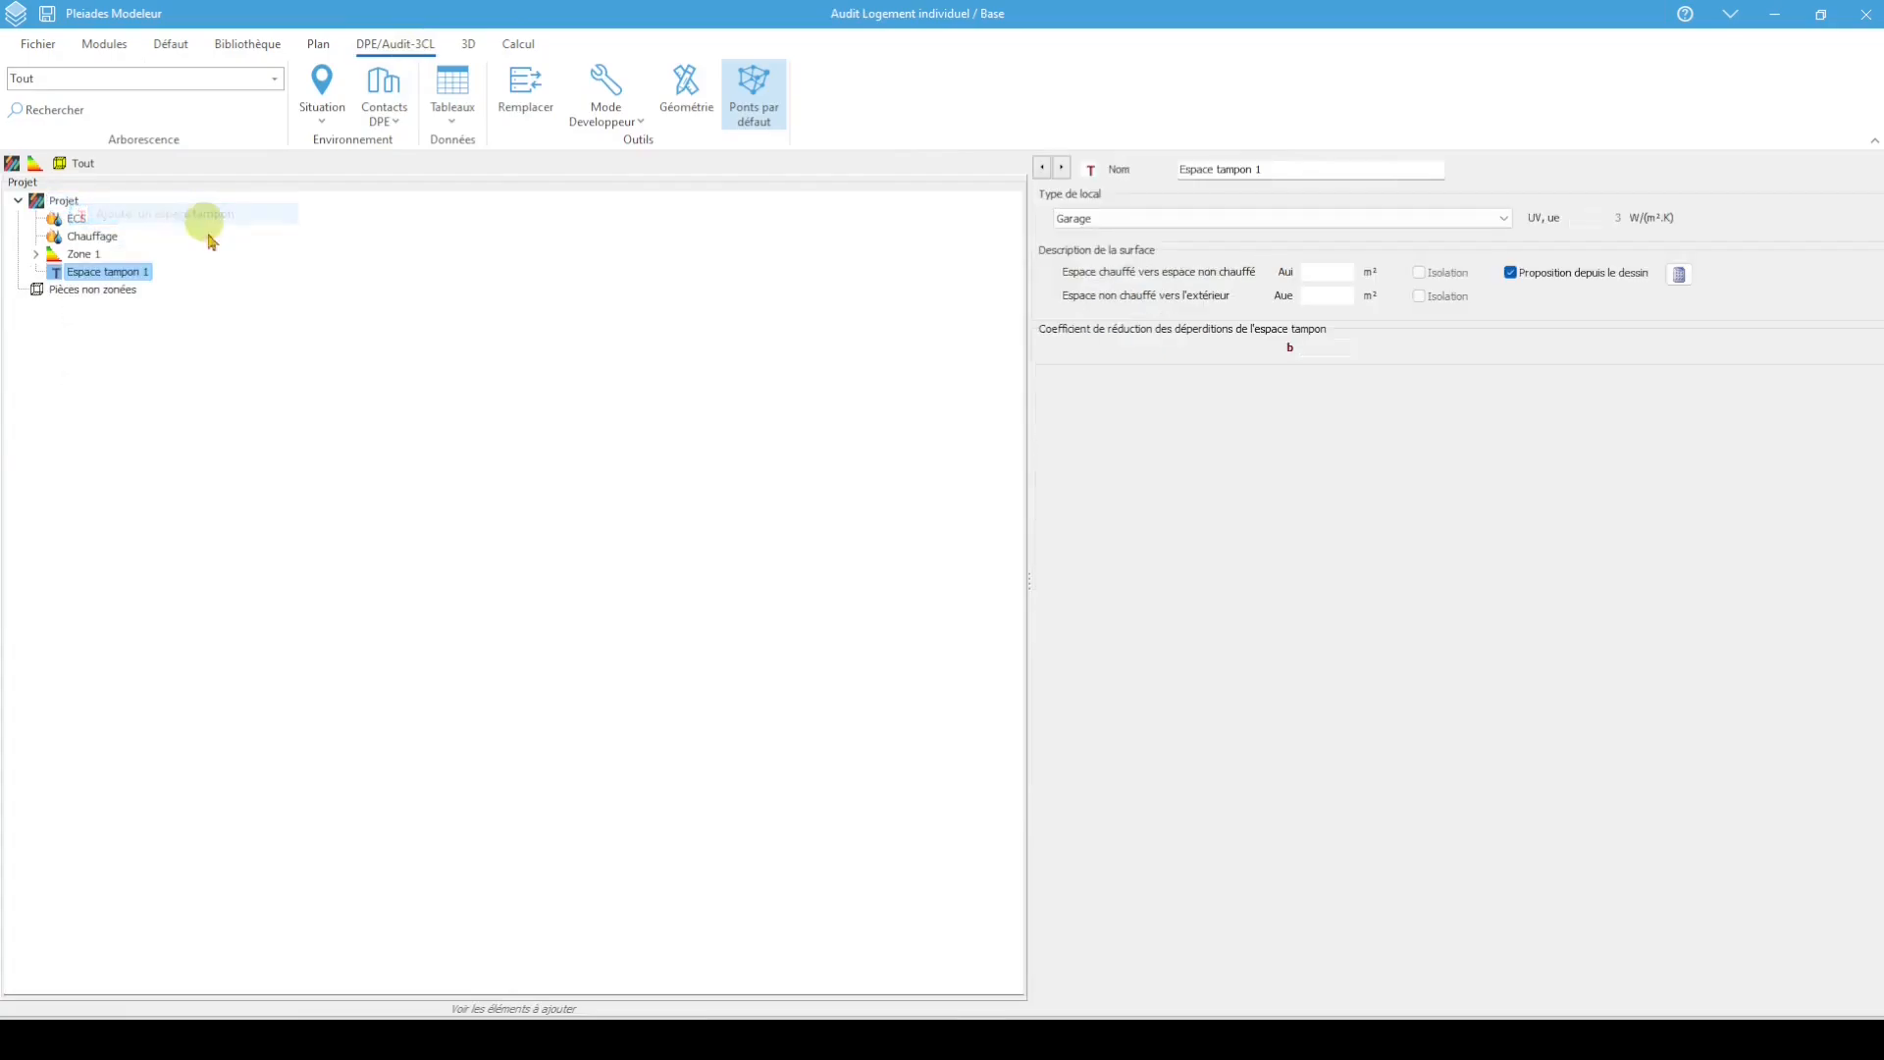
pyautogui.click(128, 334)
pyautogui.click(36, 253)
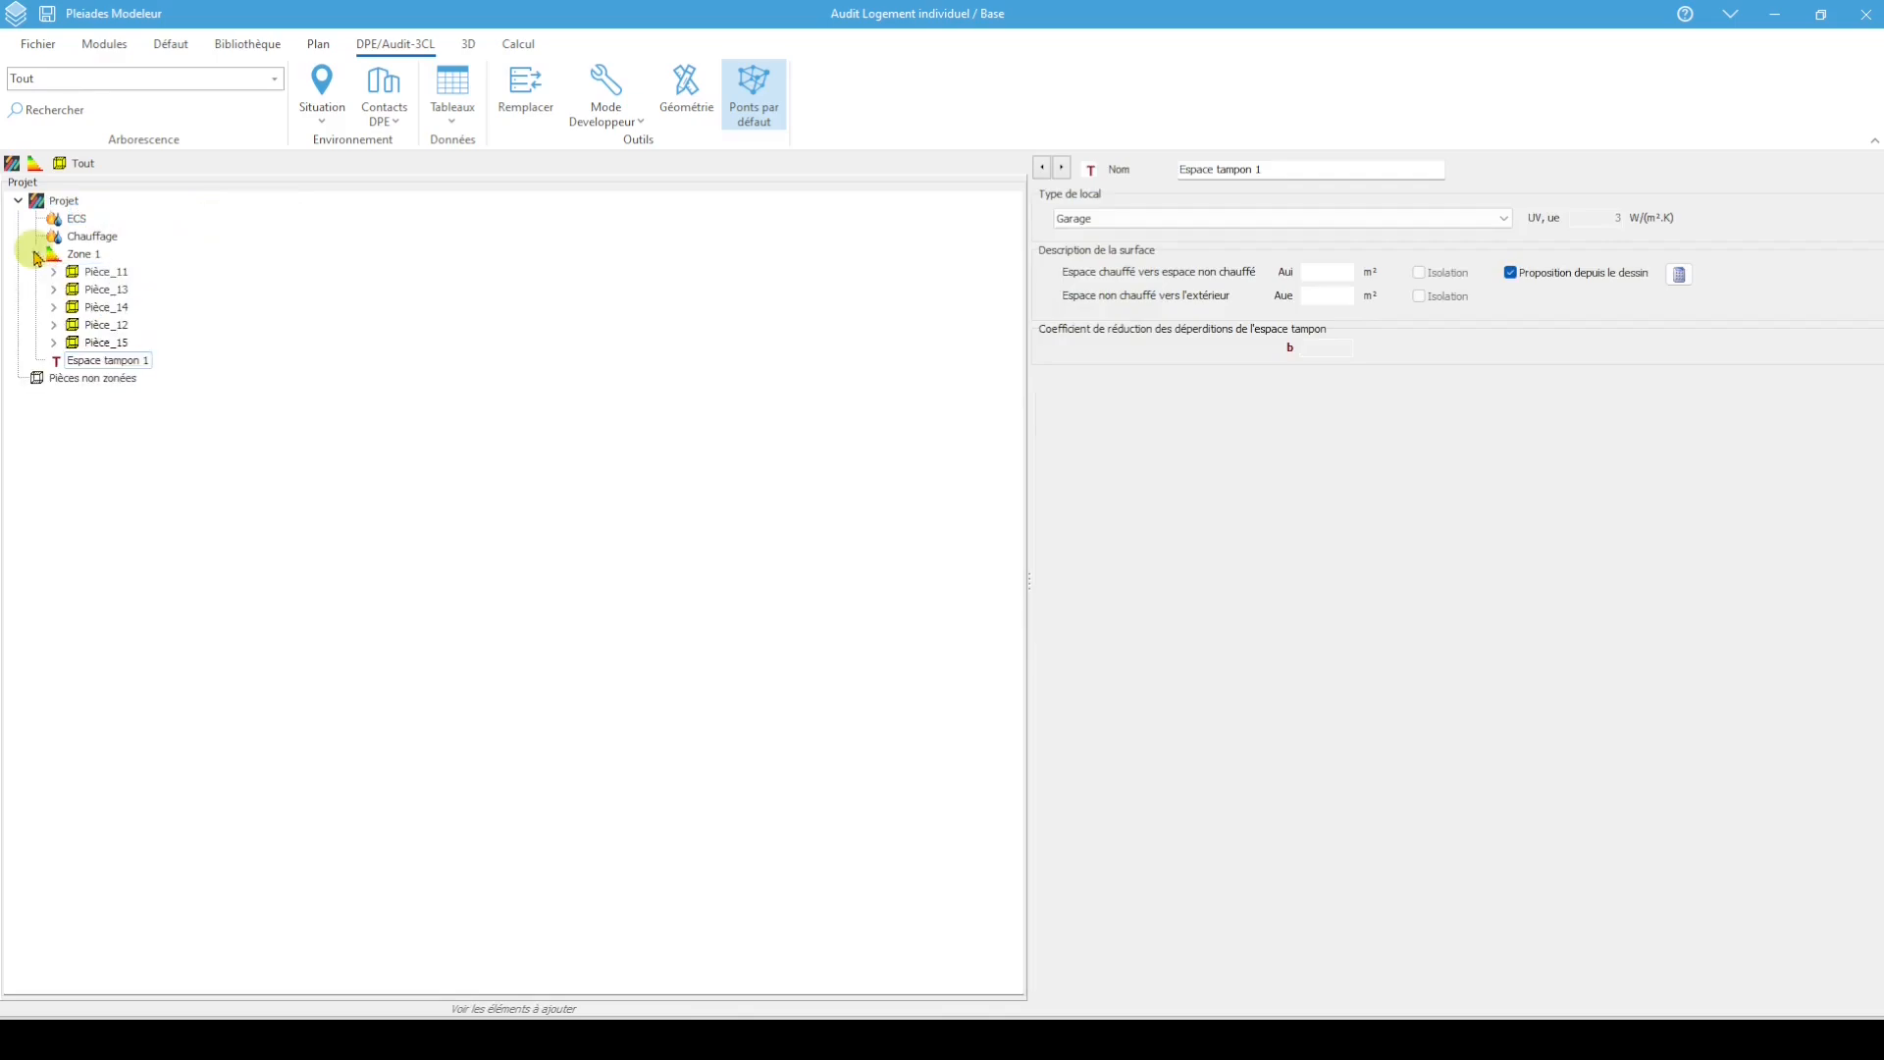
pyautogui.moveTo(116, 345)
pyautogui.mouseDown()
pyautogui.moveTo(125, 378)
pyautogui.moveTo(116, 359)
pyautogui.mouseUp()
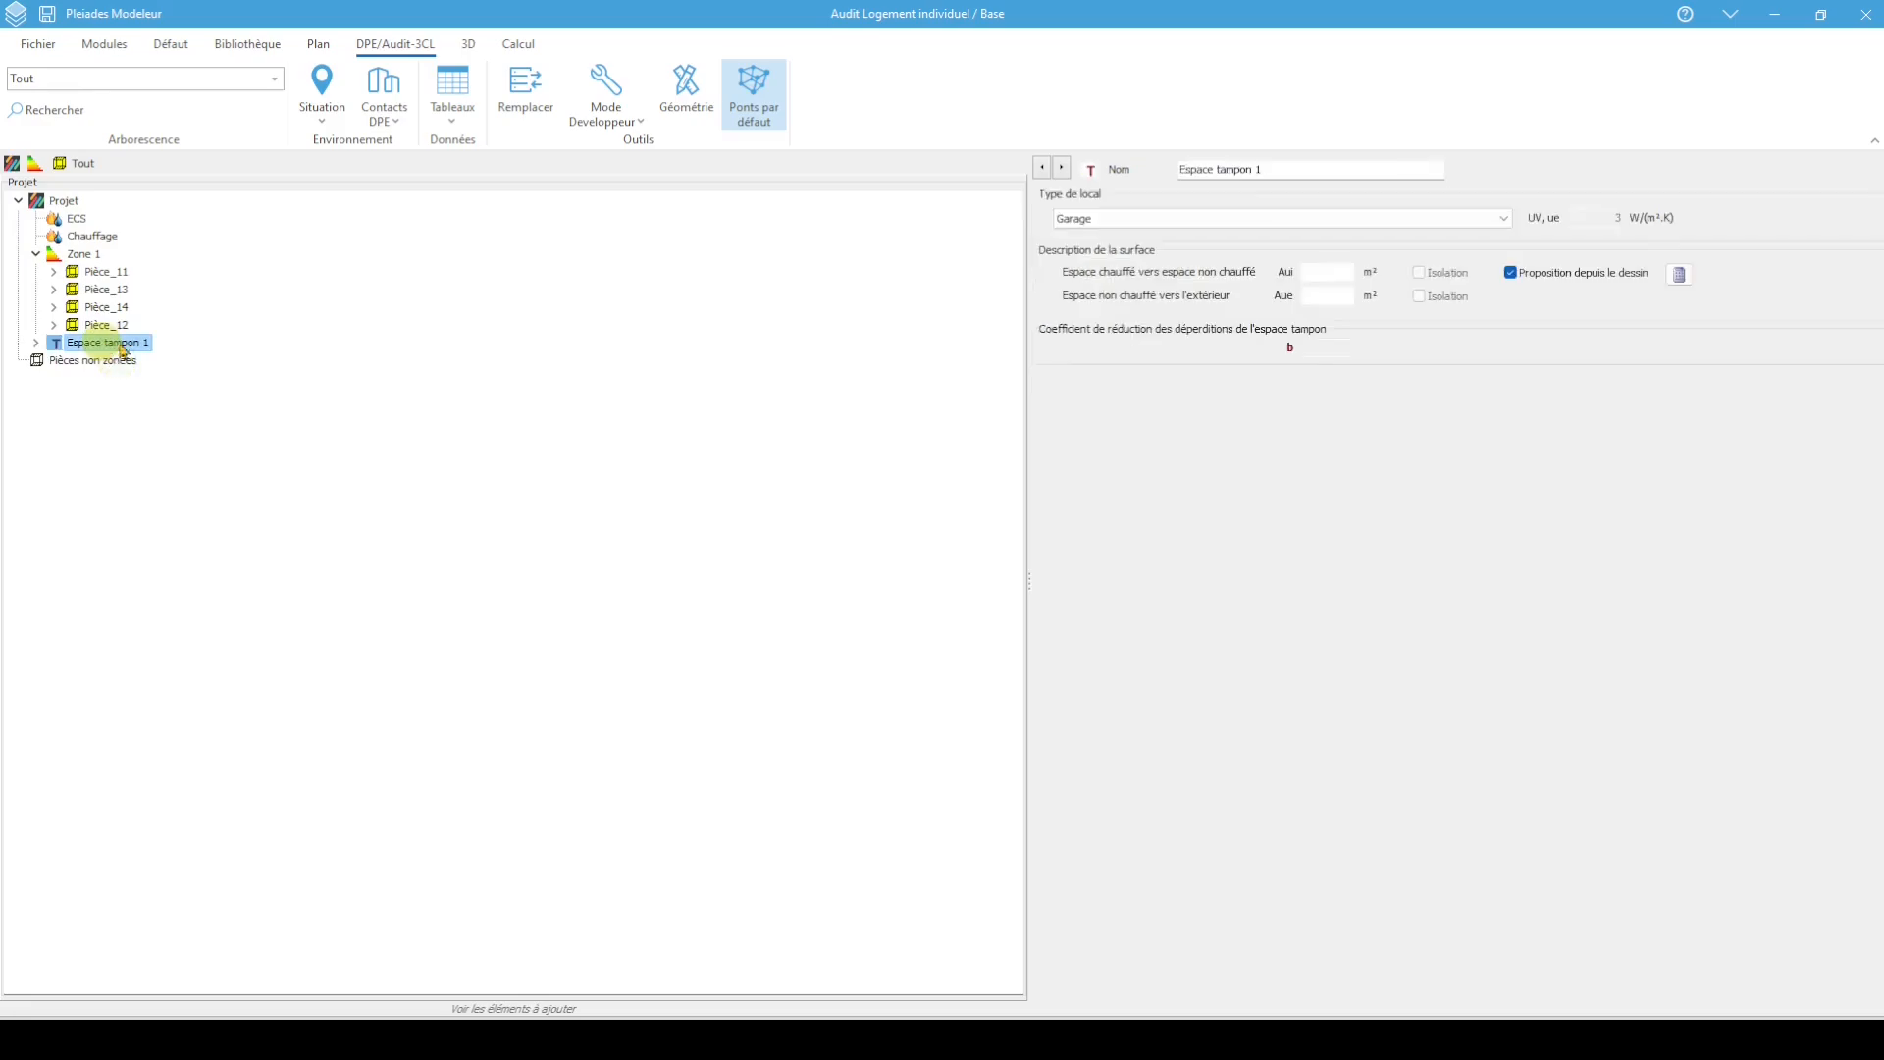
# Set the buffer space's room type to Garage and calculate its surfaces from the drawing
pyautogui.click(1152, 222)
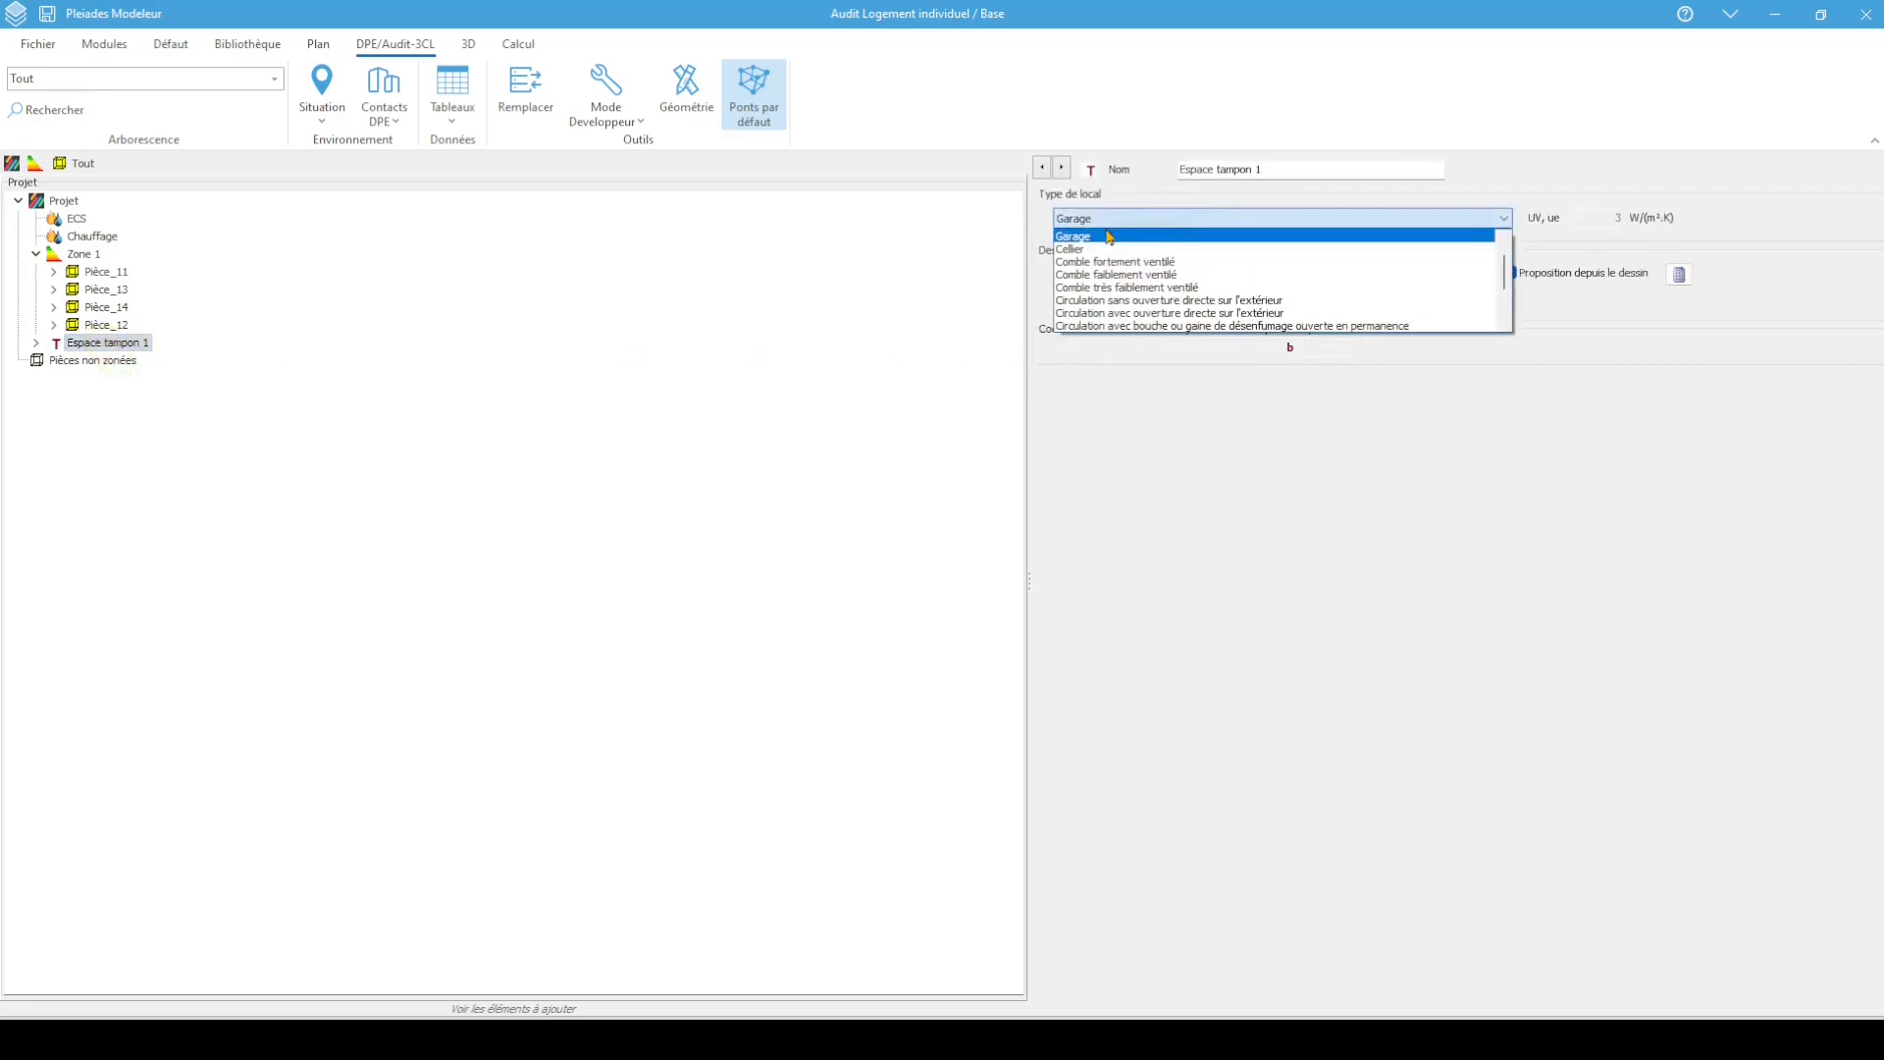
pyautogui.click(1110, 234)
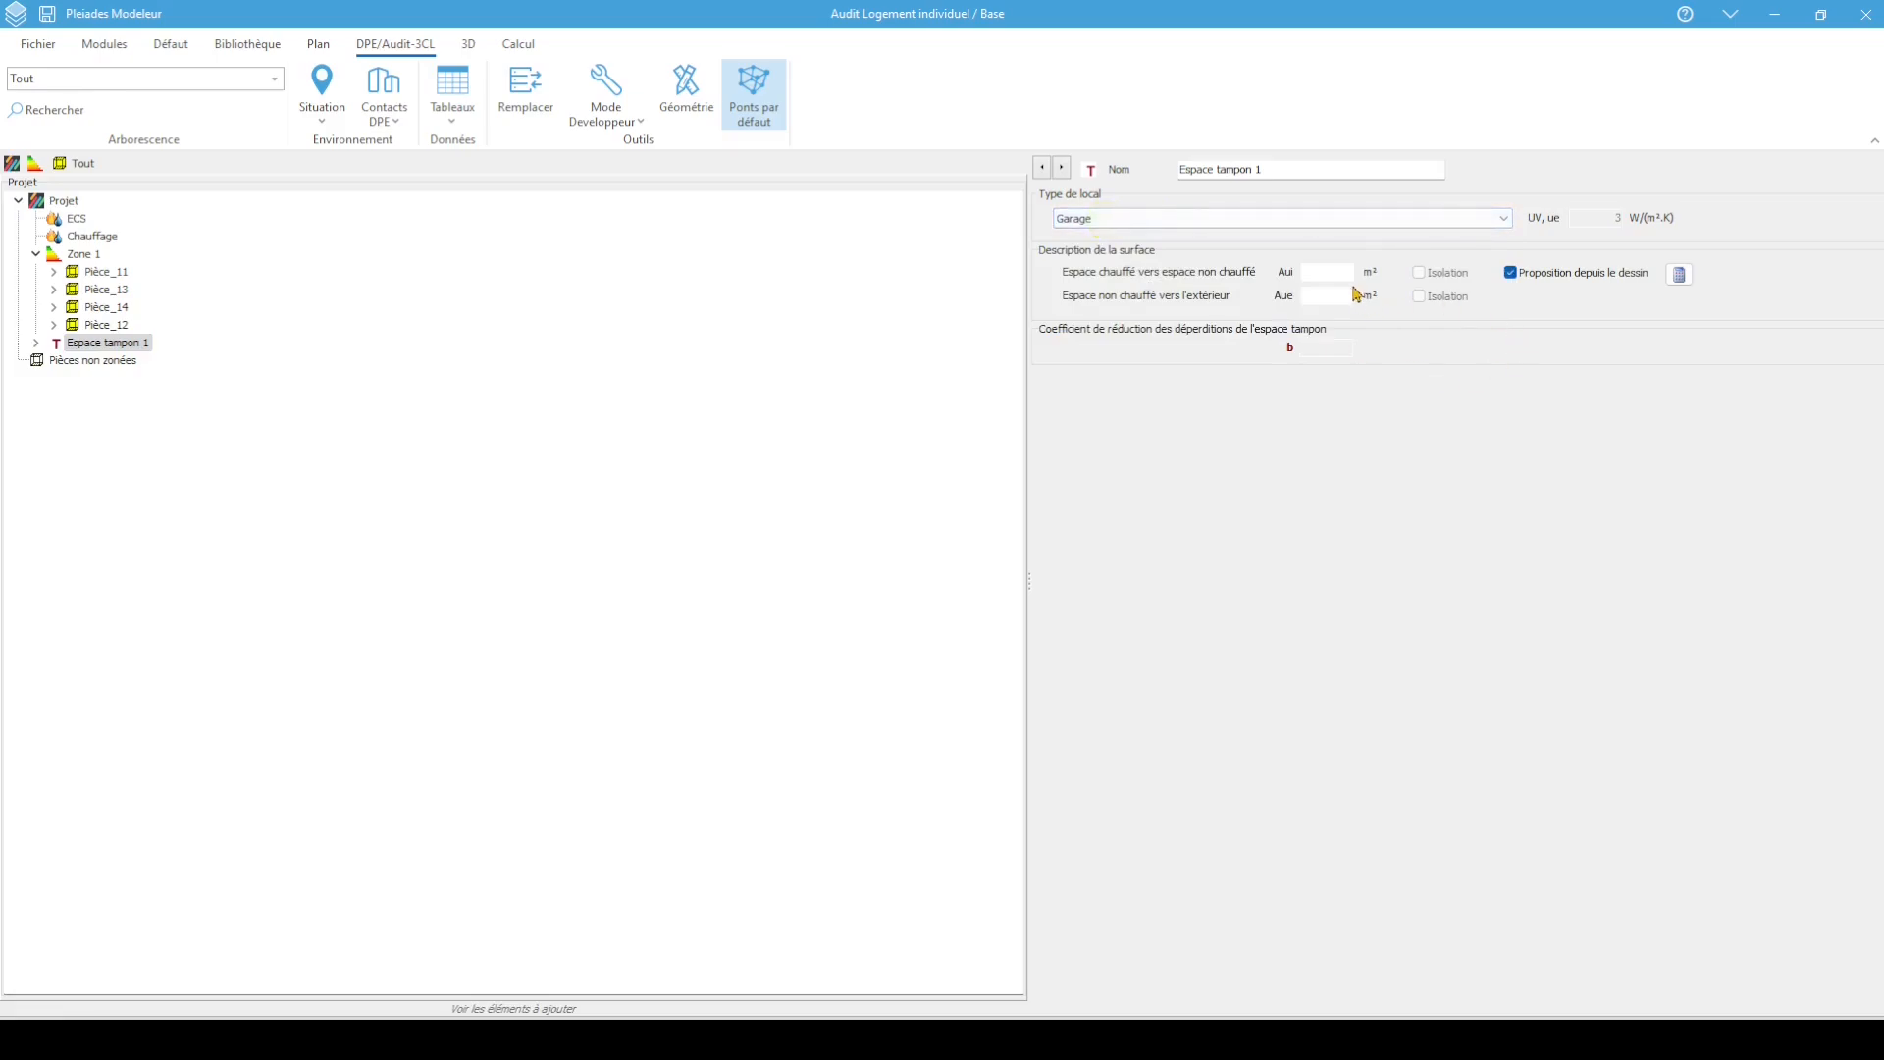
pyautogui.click(1680, 276)
pyautogui.click(561, 392)
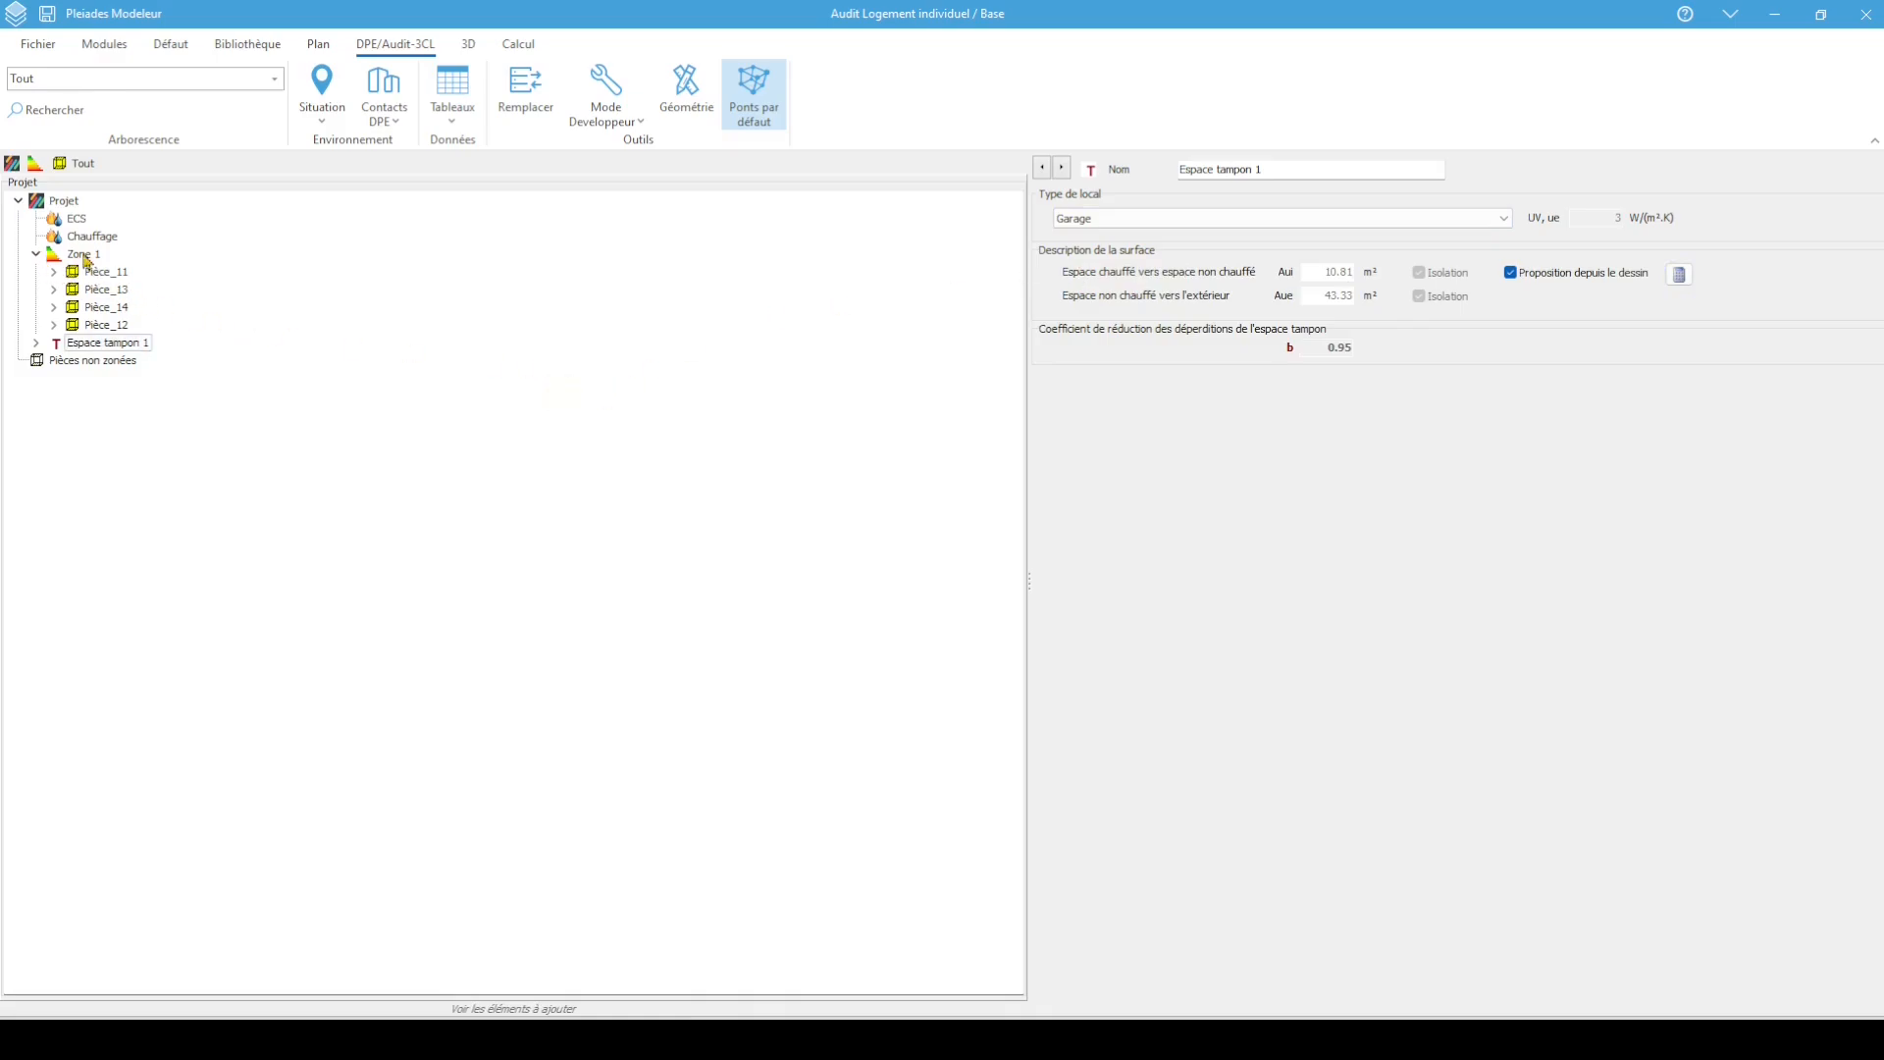
# Set the project's Surfaces déperditives to Justifié and check its administrative data and works description
pyautogui.click(63, 200)
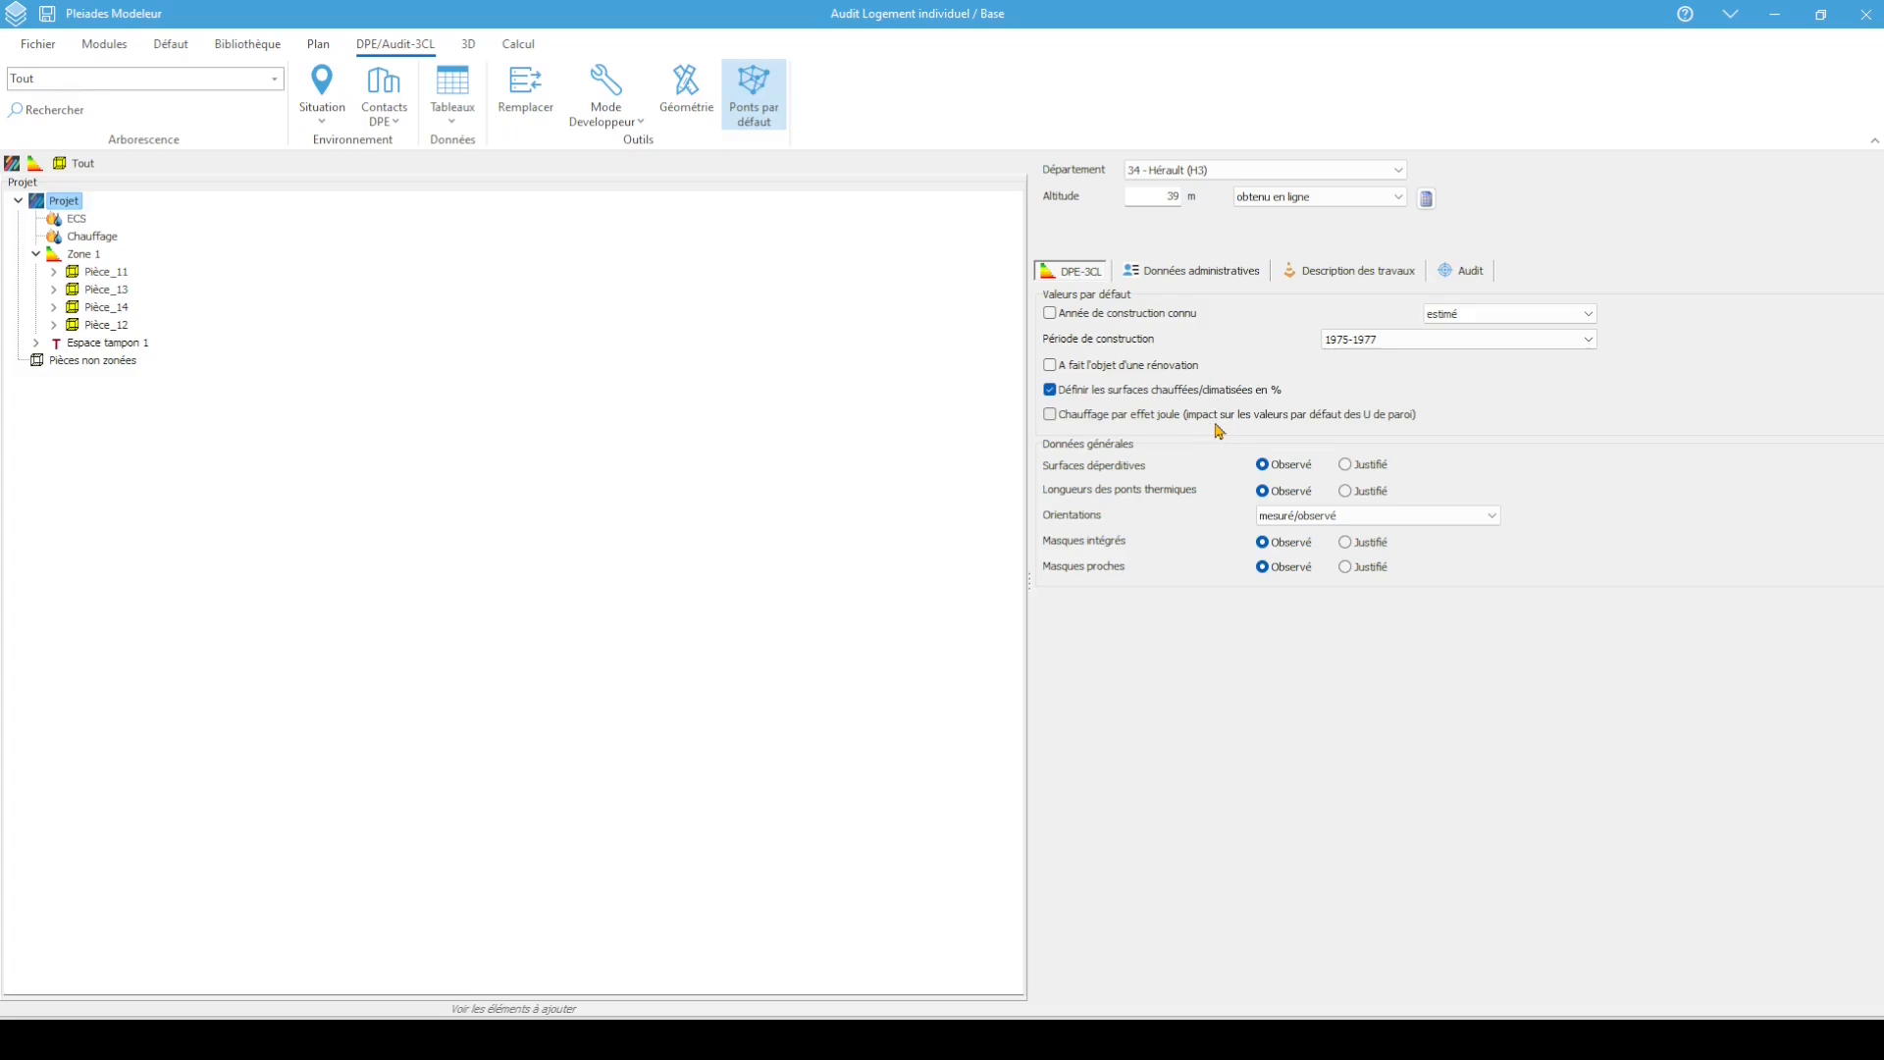
pyautogui.click(1374, 471)
pyautogui.click(1166, 272)
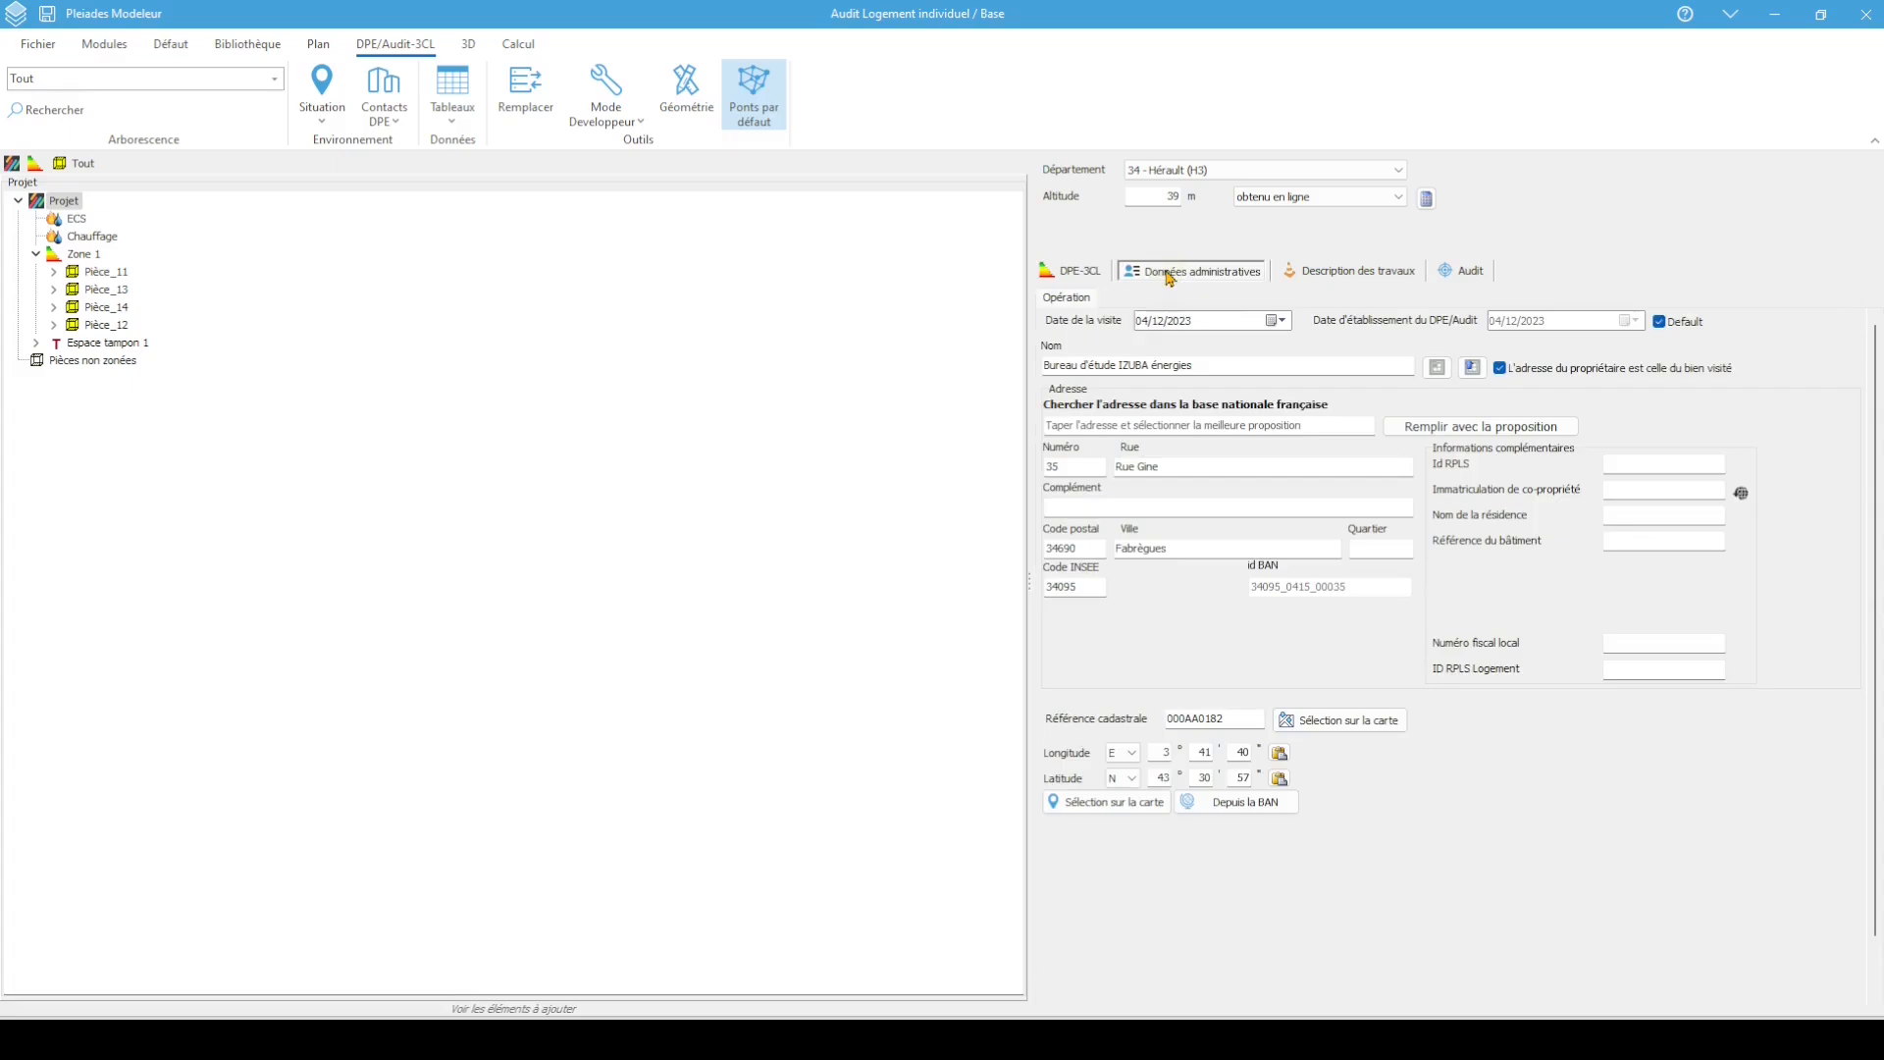
pyautogui.click(1306, 274)
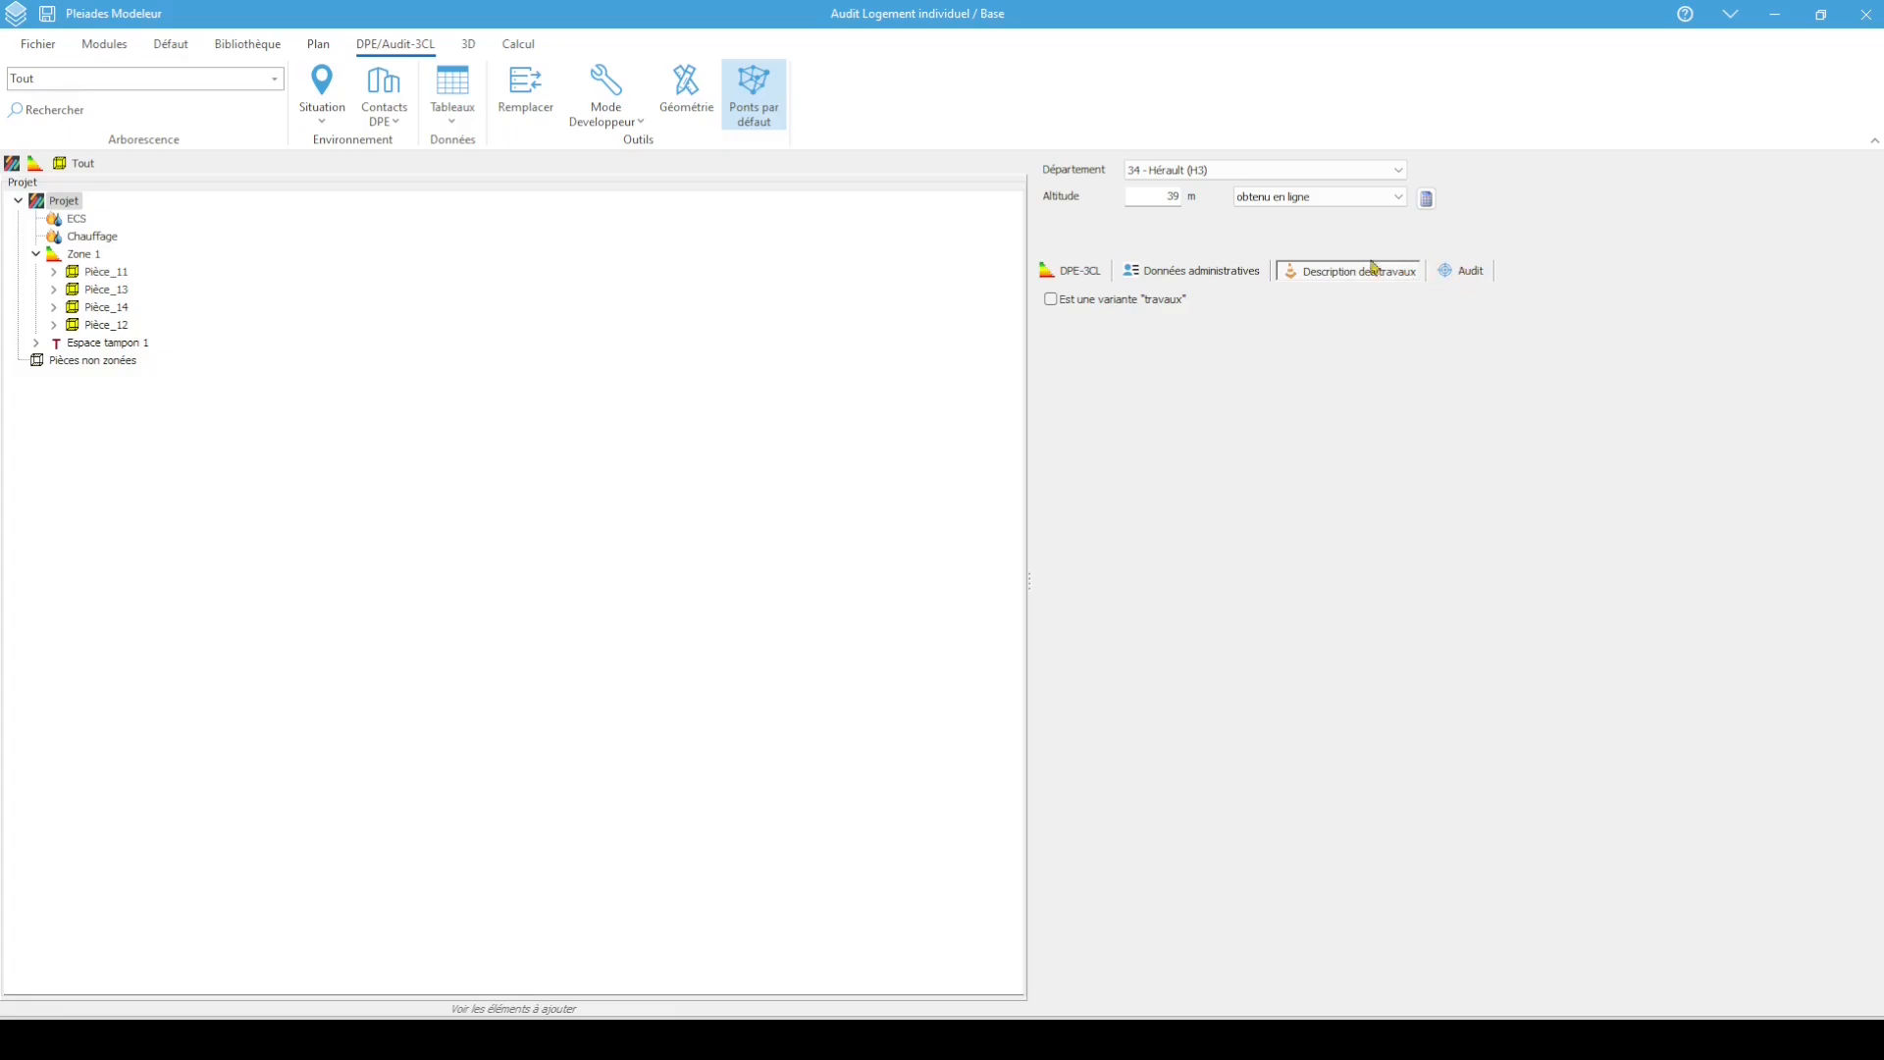
# Review Zone 1's DPE data, ventilation, renewable energies, technical sheets and justifications
pyautogui.click(88, 255)
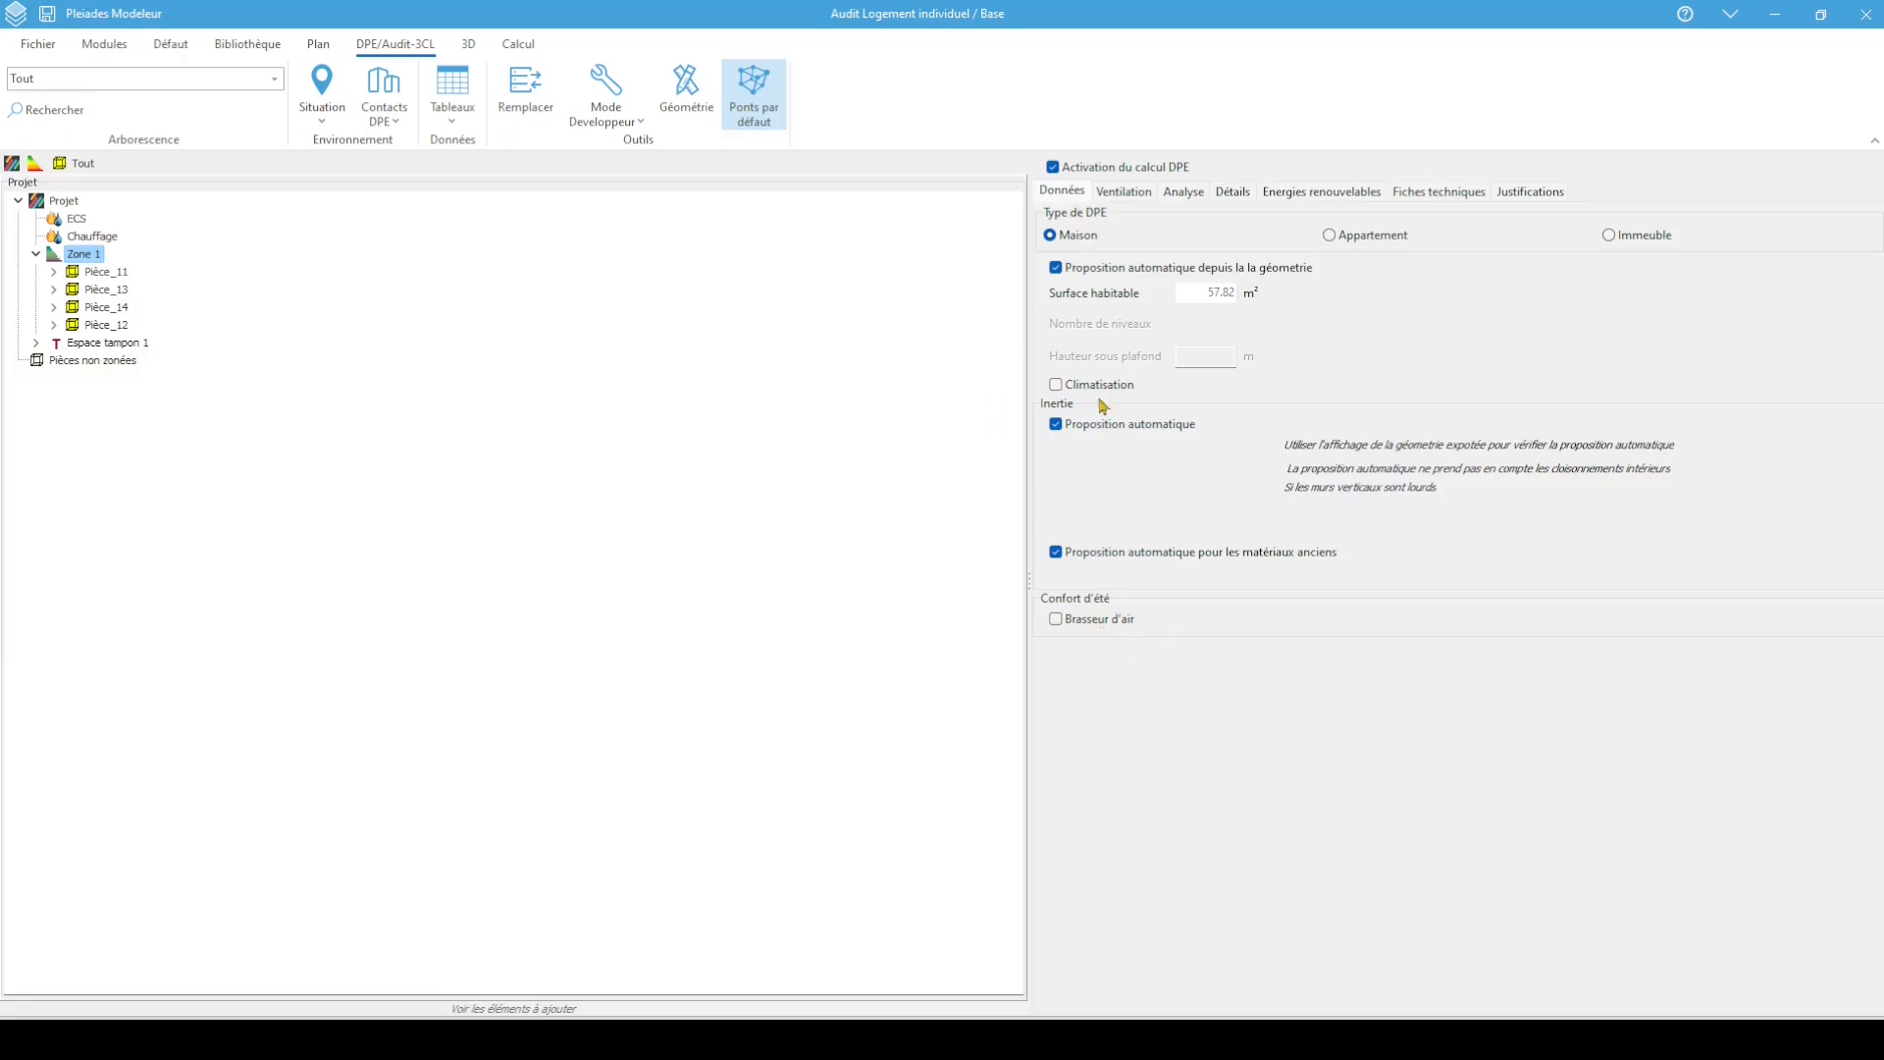
pyautogui.click(1124, 194)
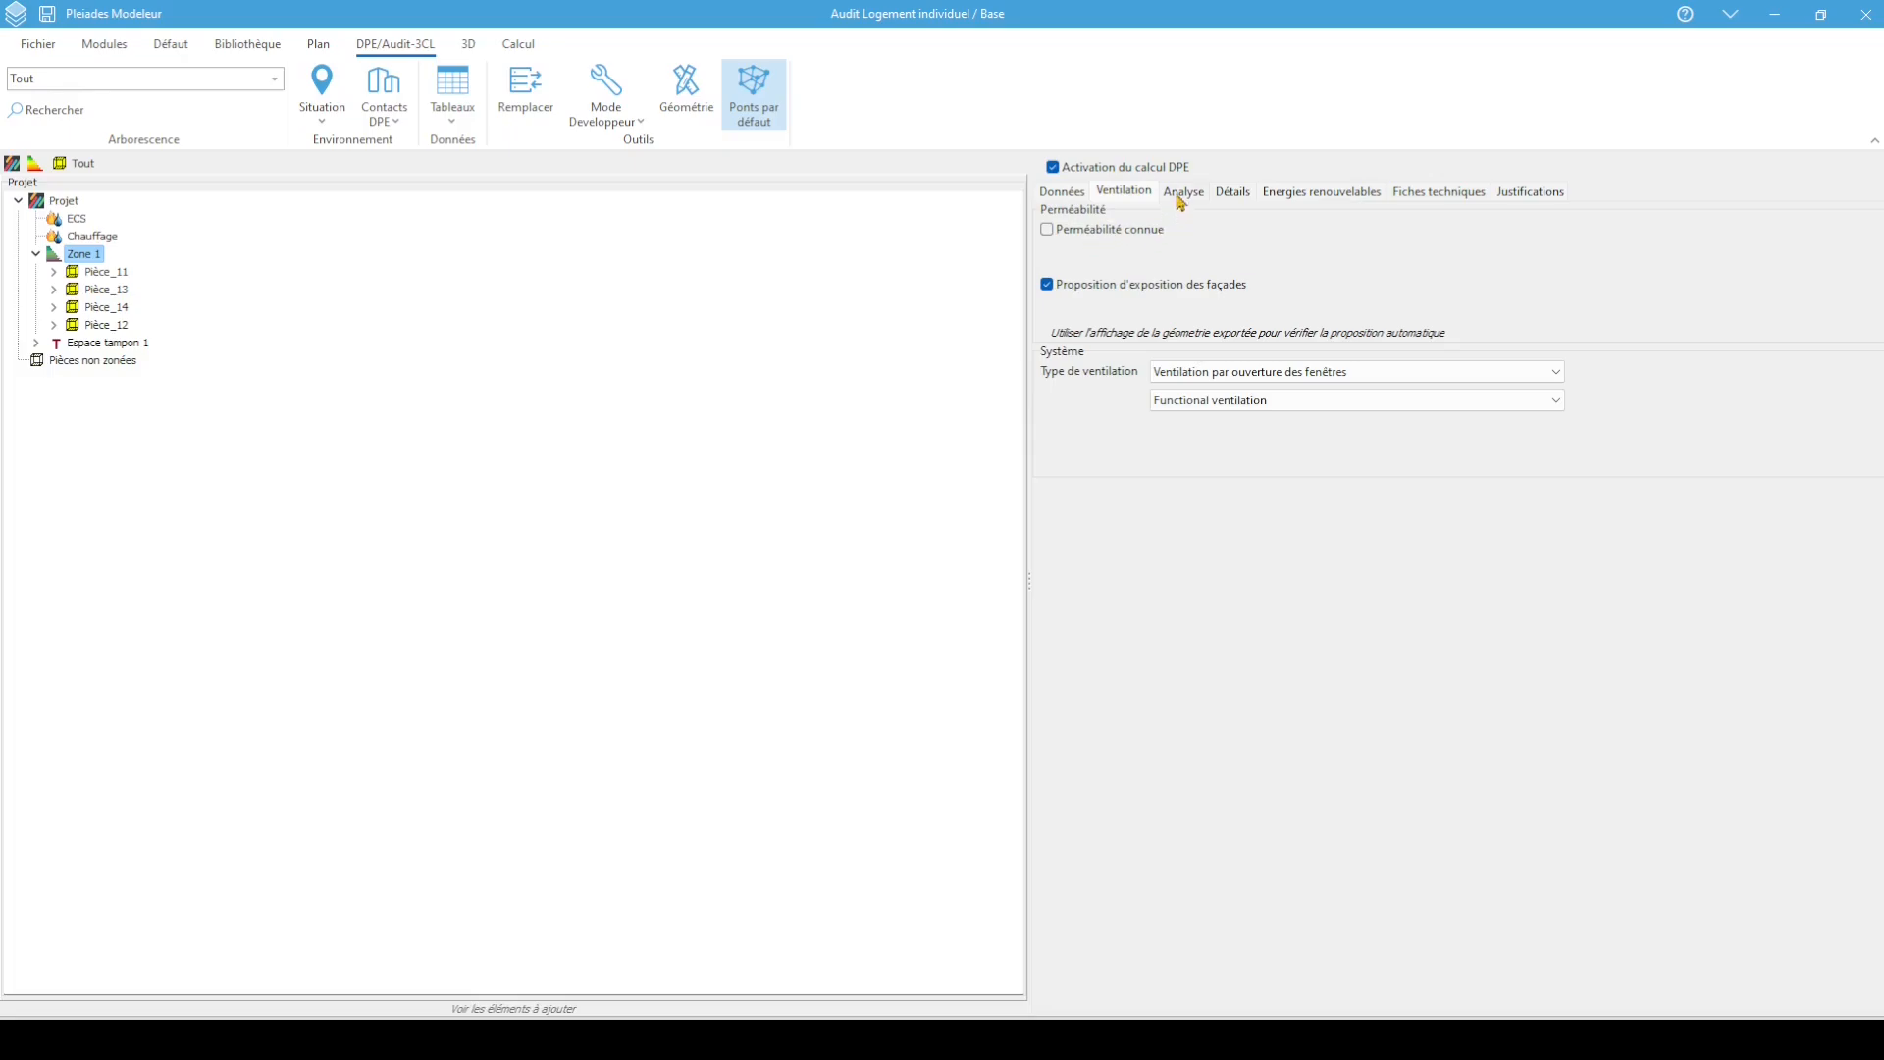
pyautogui.click(1288, 196)
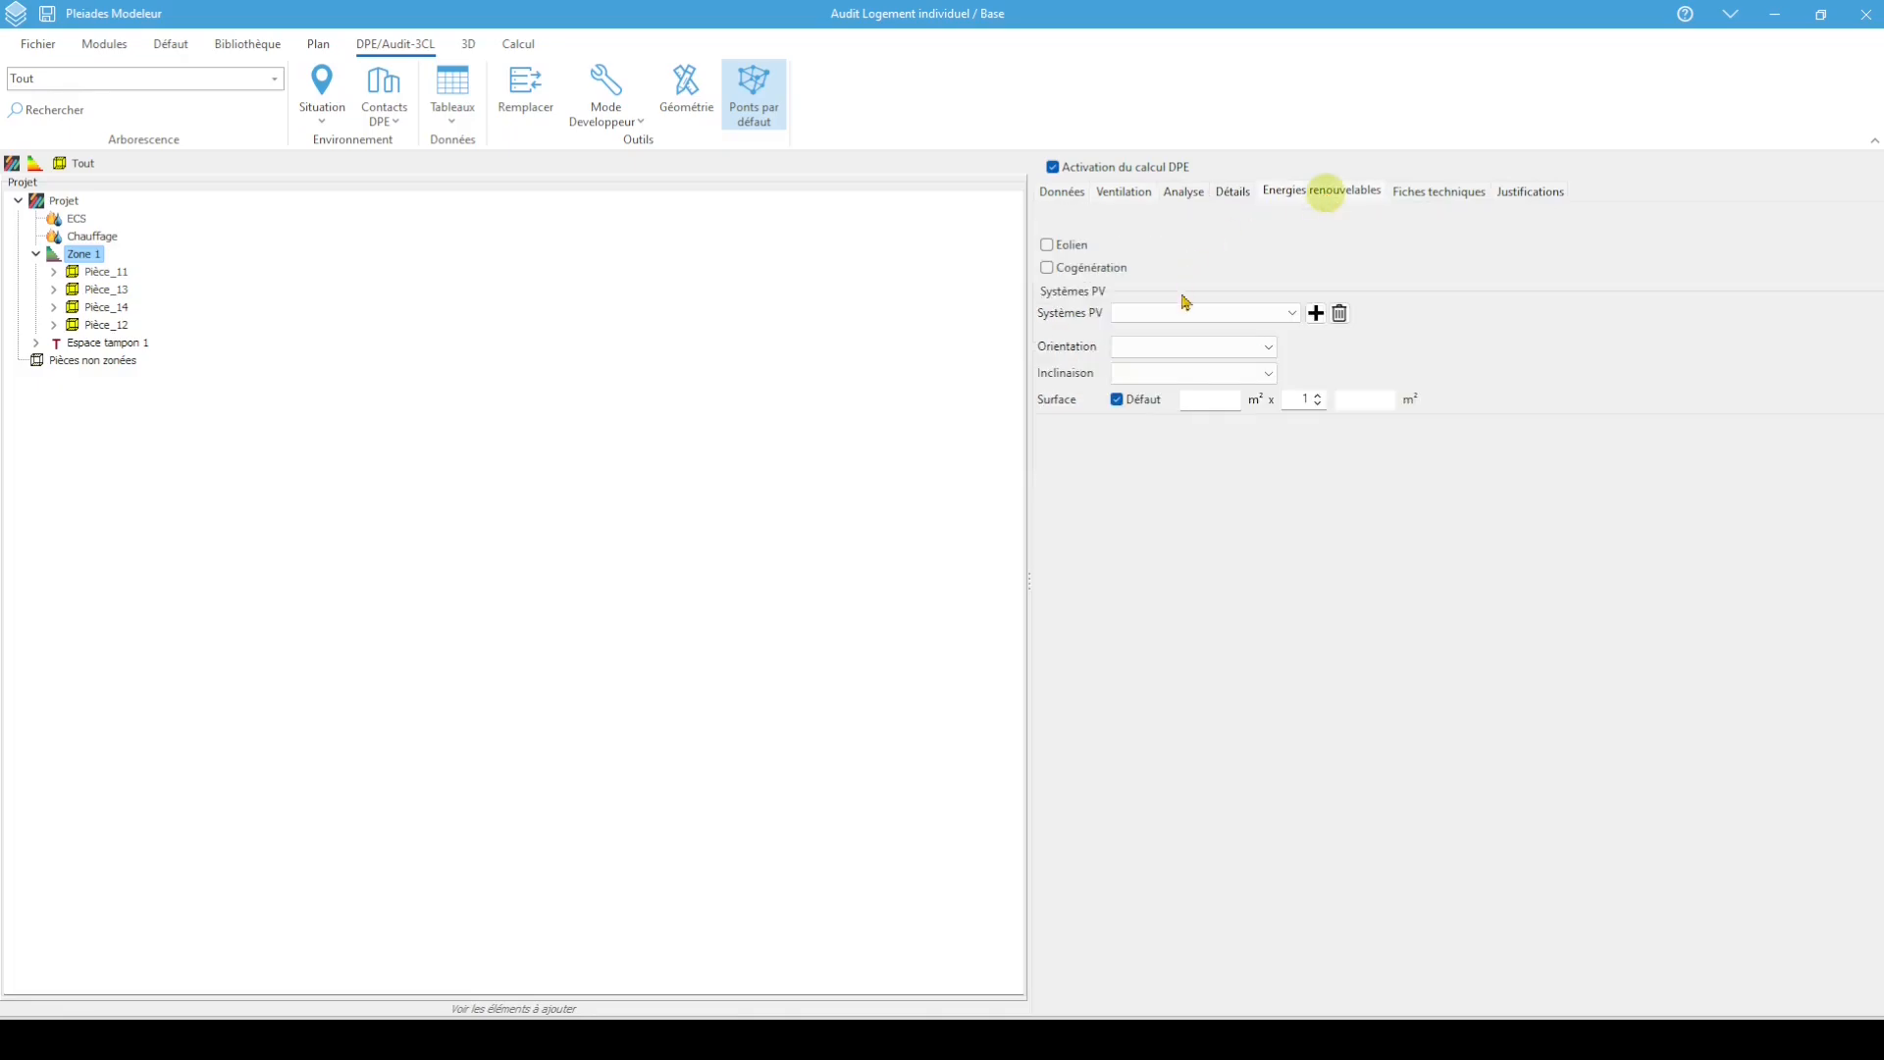
pyautogui.click(1422, 197)
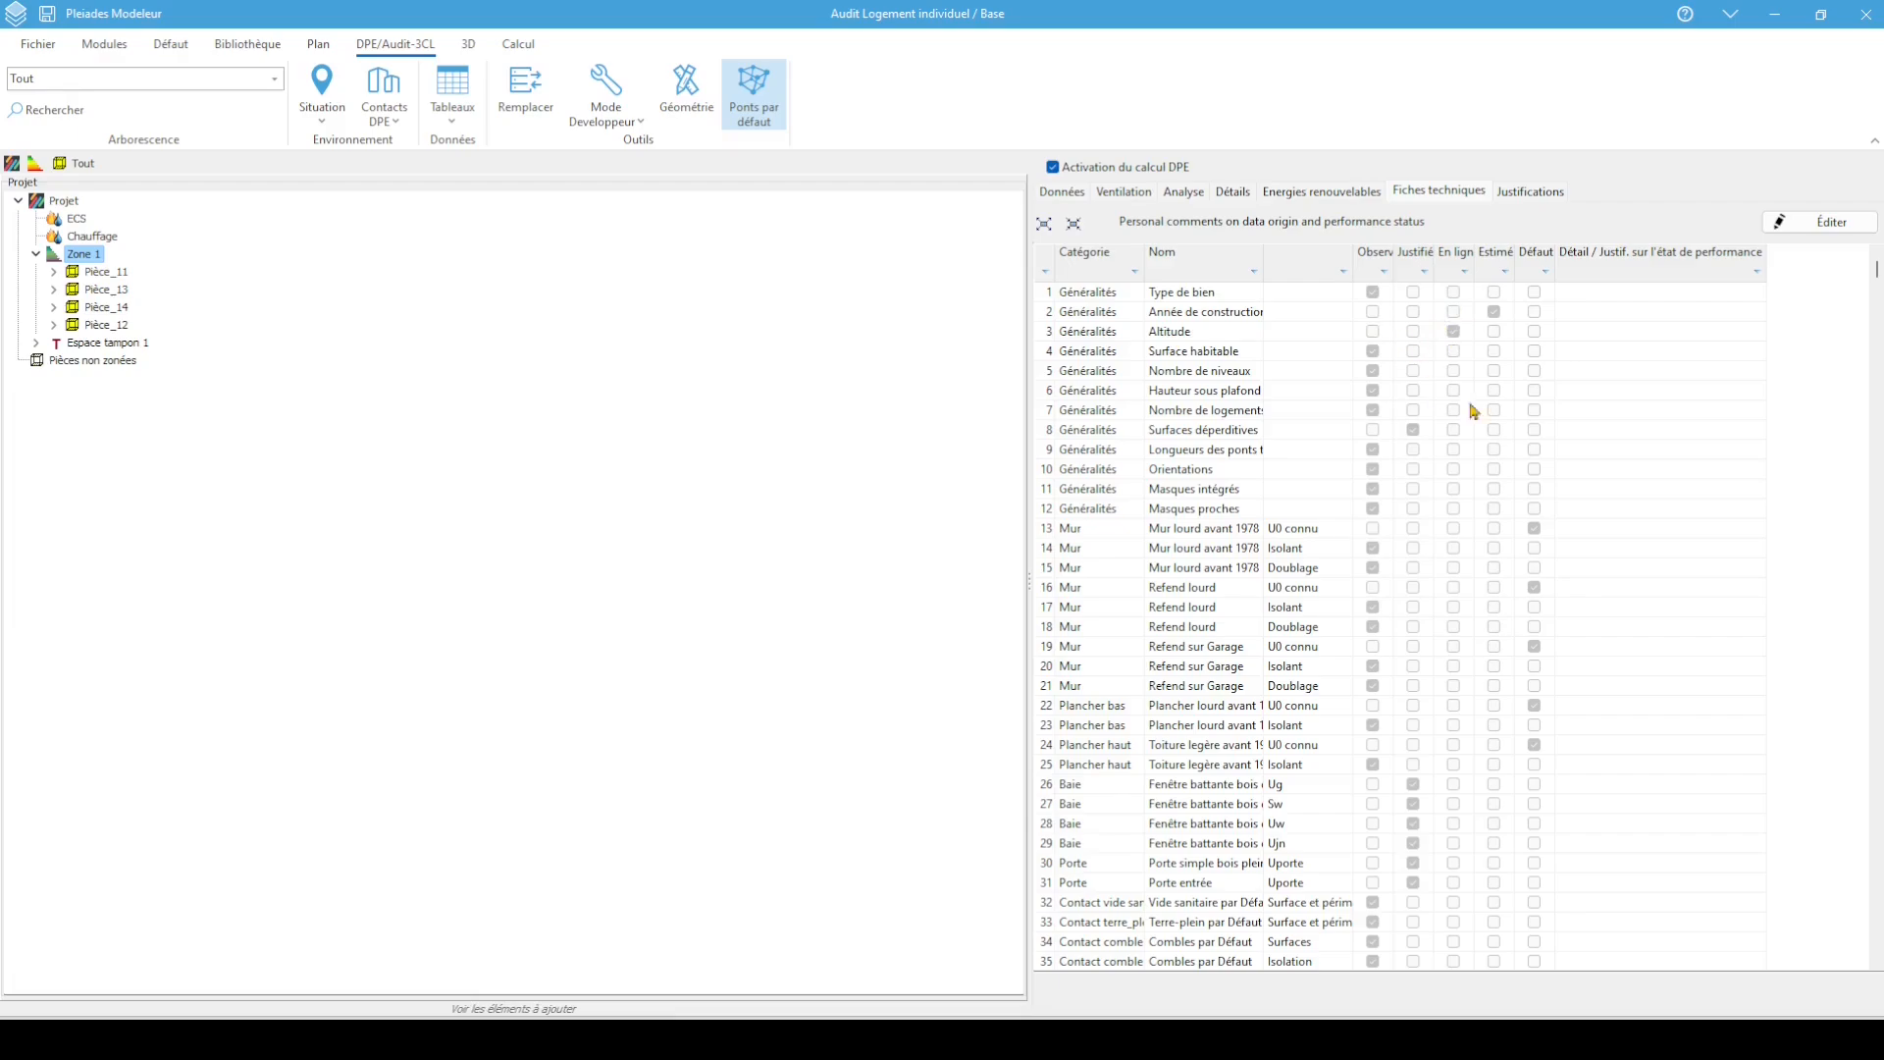
pyautogui.click(1541, 192)
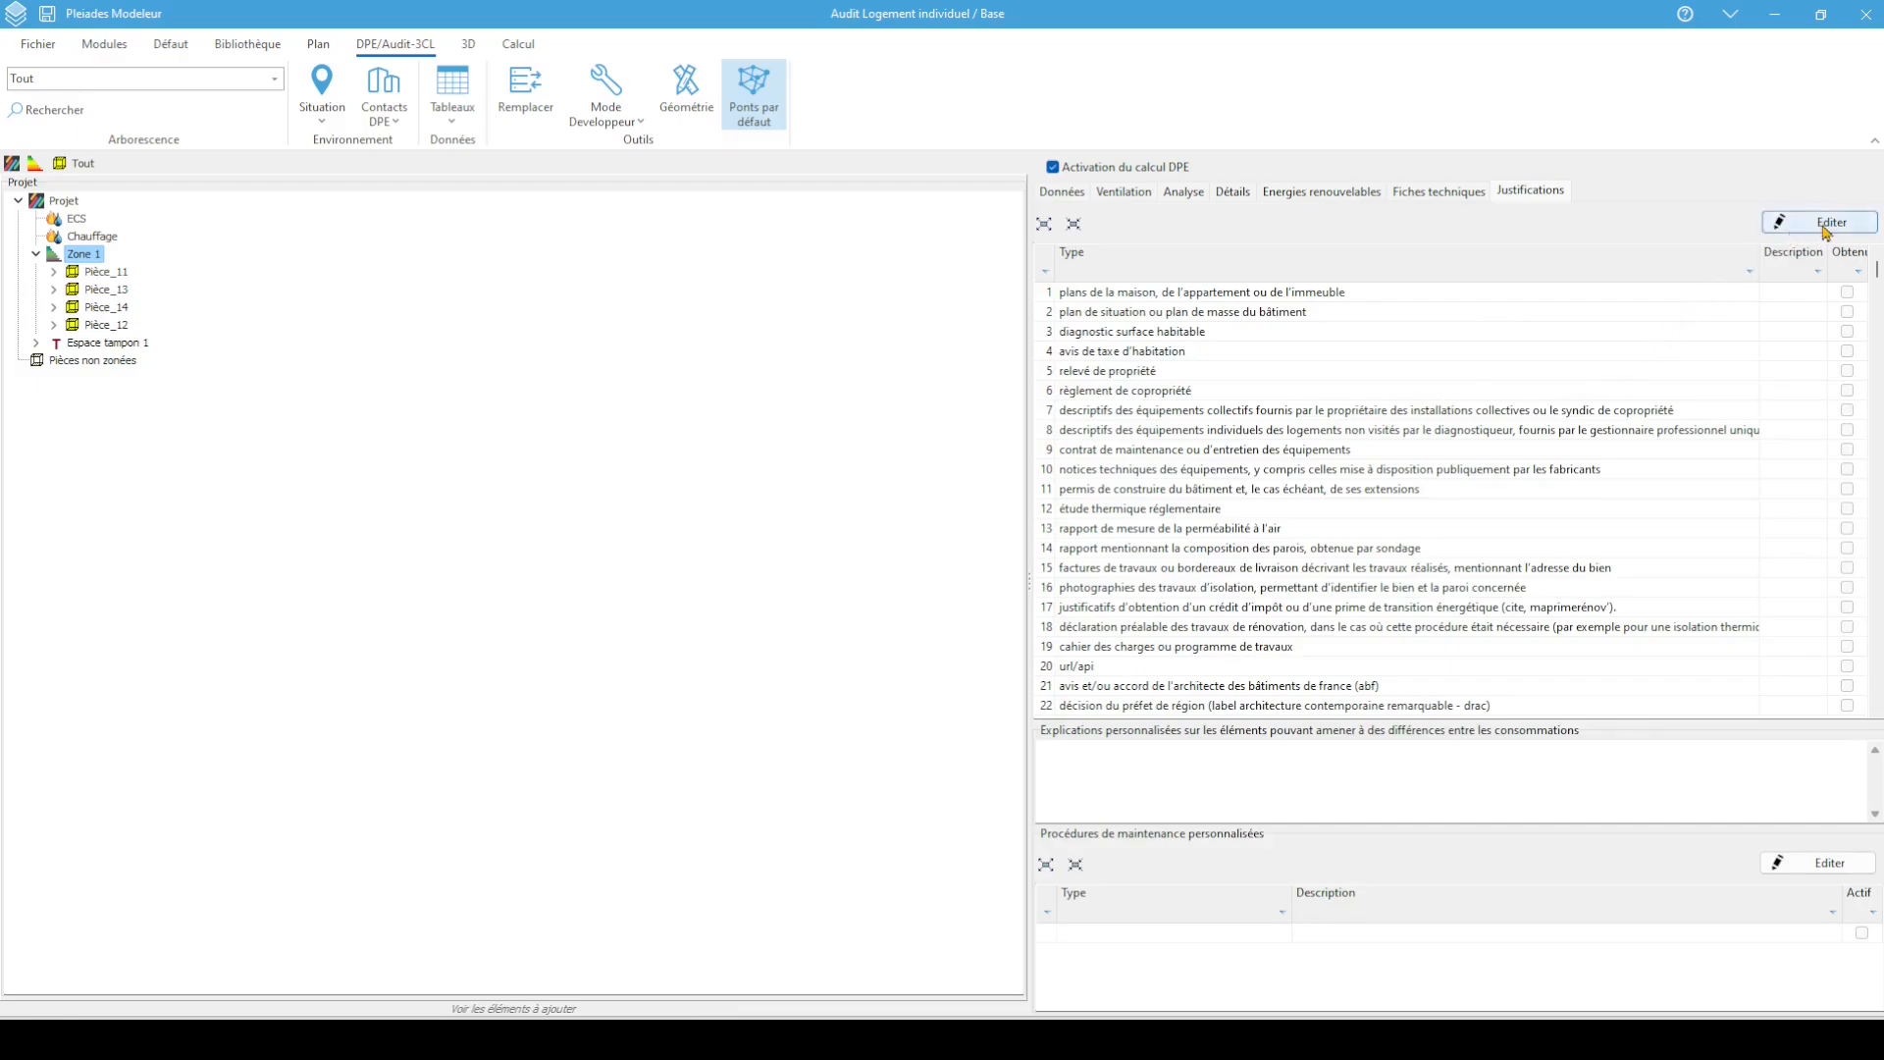
pyautogui.click(1060, 194)
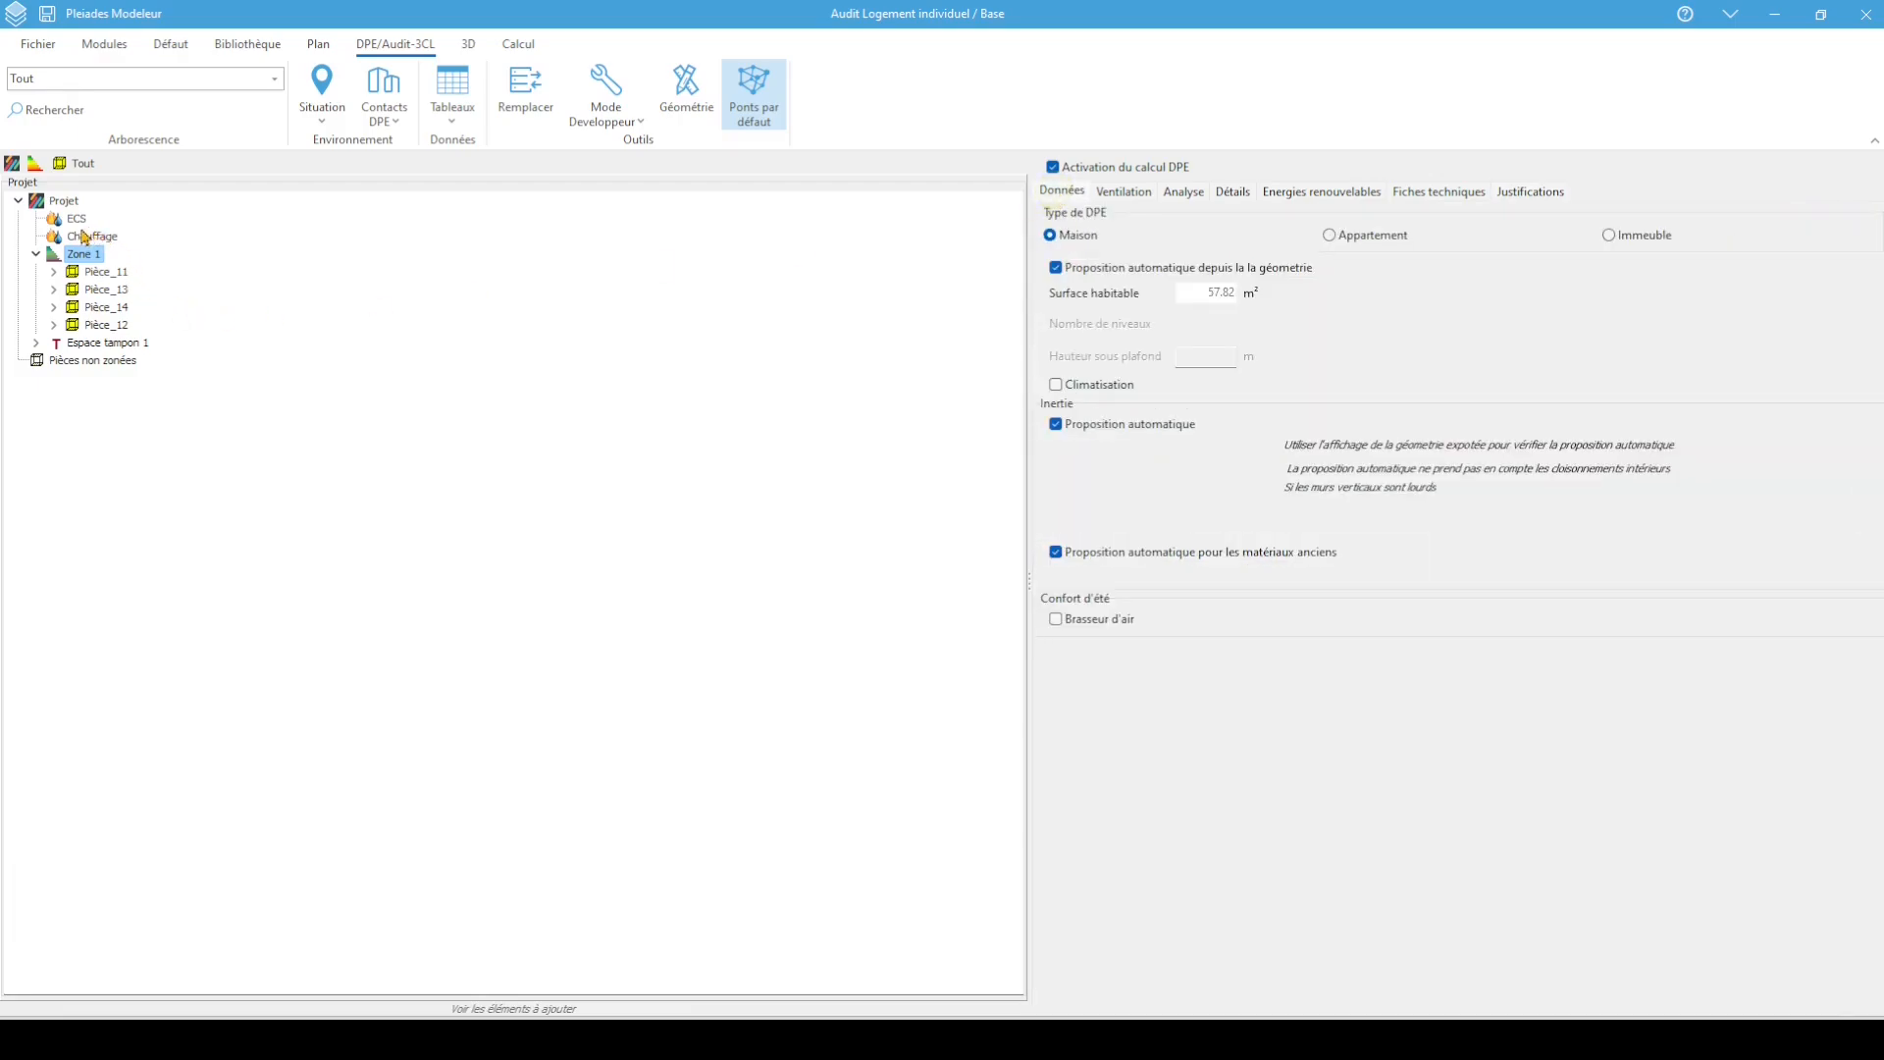
# Examine the settings of the Chauffage and ECS installations and the elements that can be added to the project
pyautogui.click(82, 236)
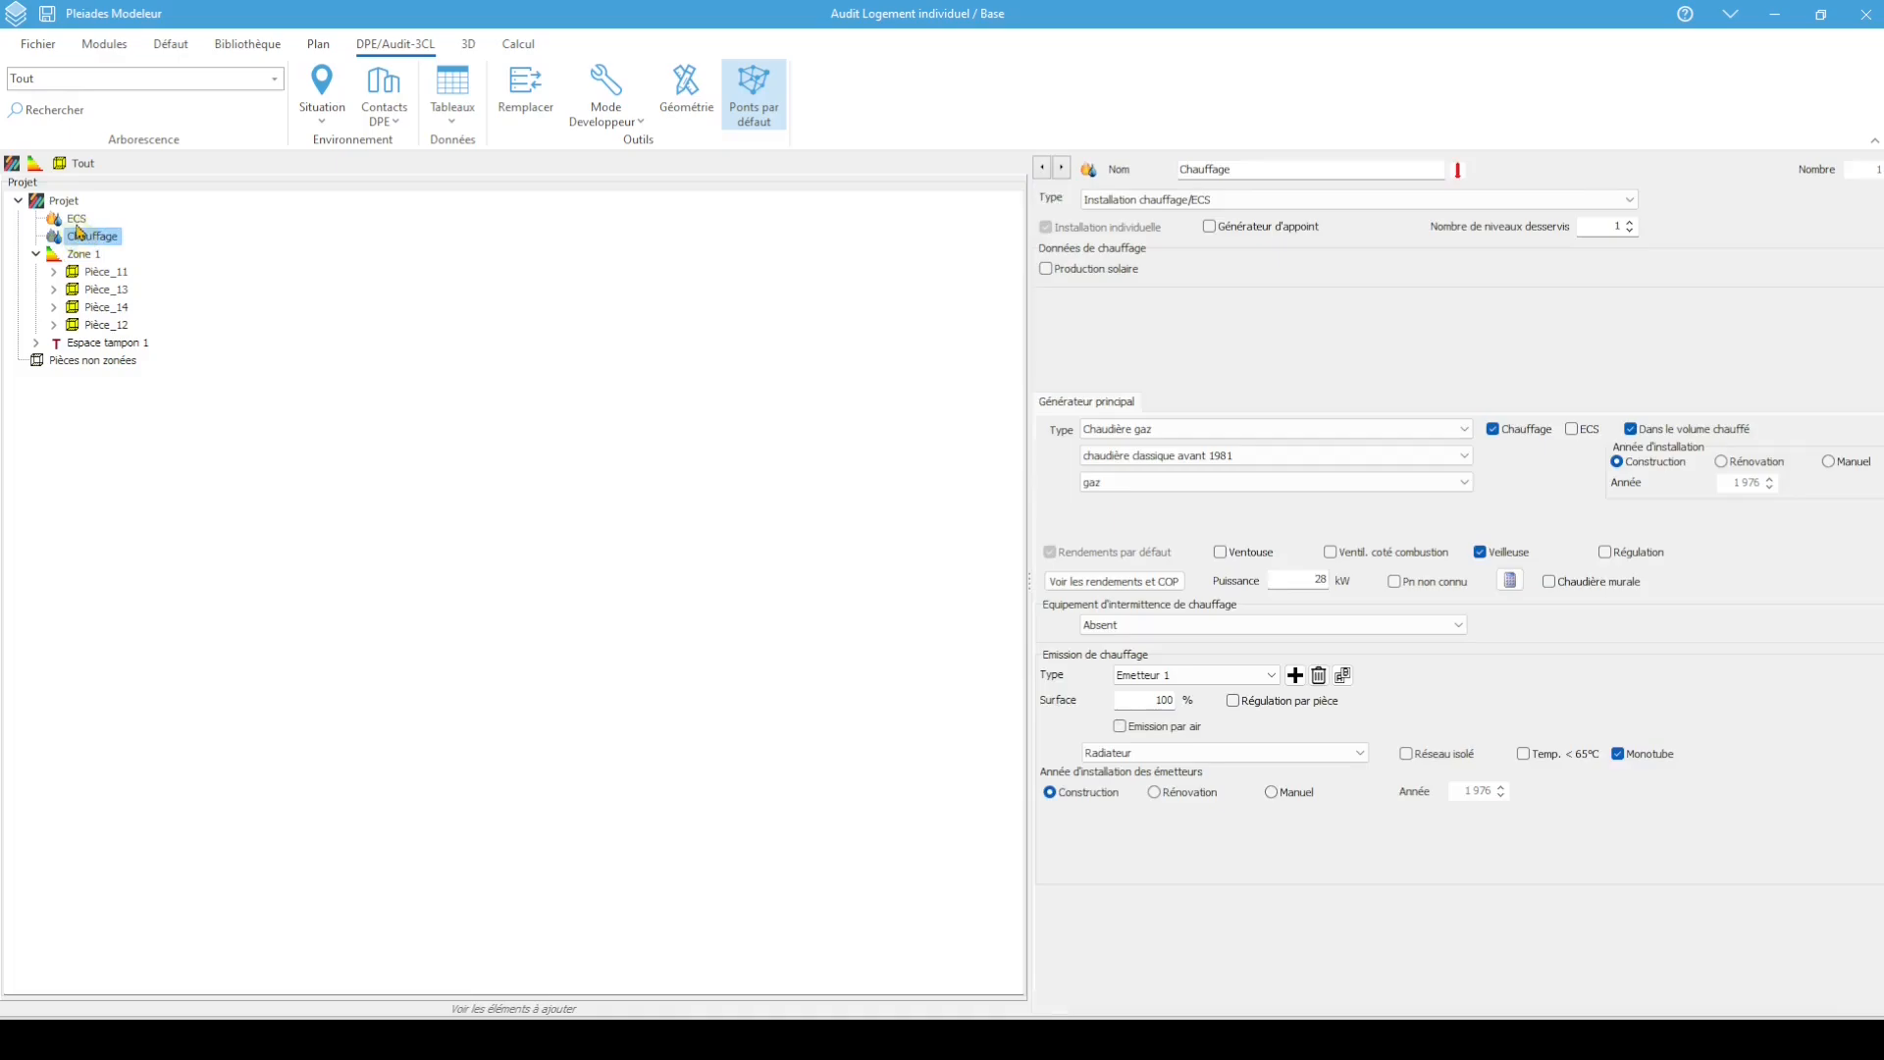
pyautogui.click(76, 220)
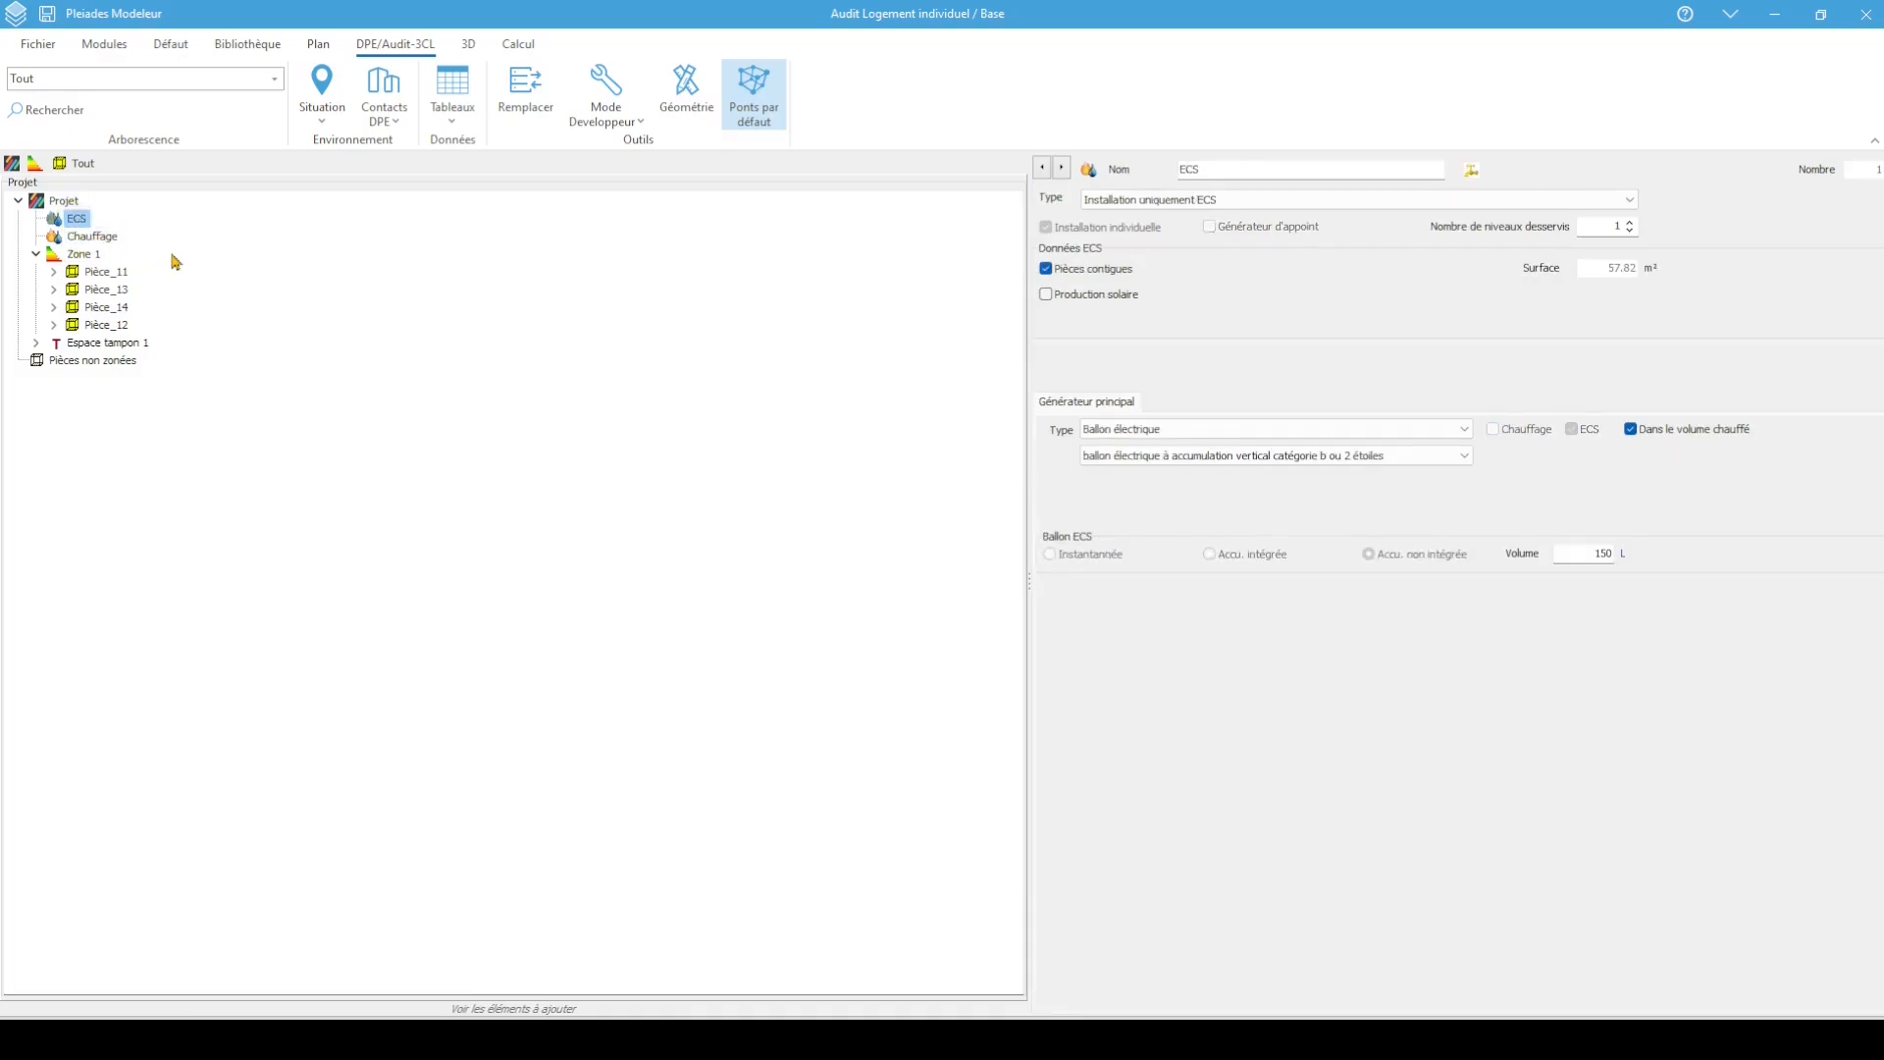
pyautogui.click(63, 202)
pyautogui.rightClick(63, 203)
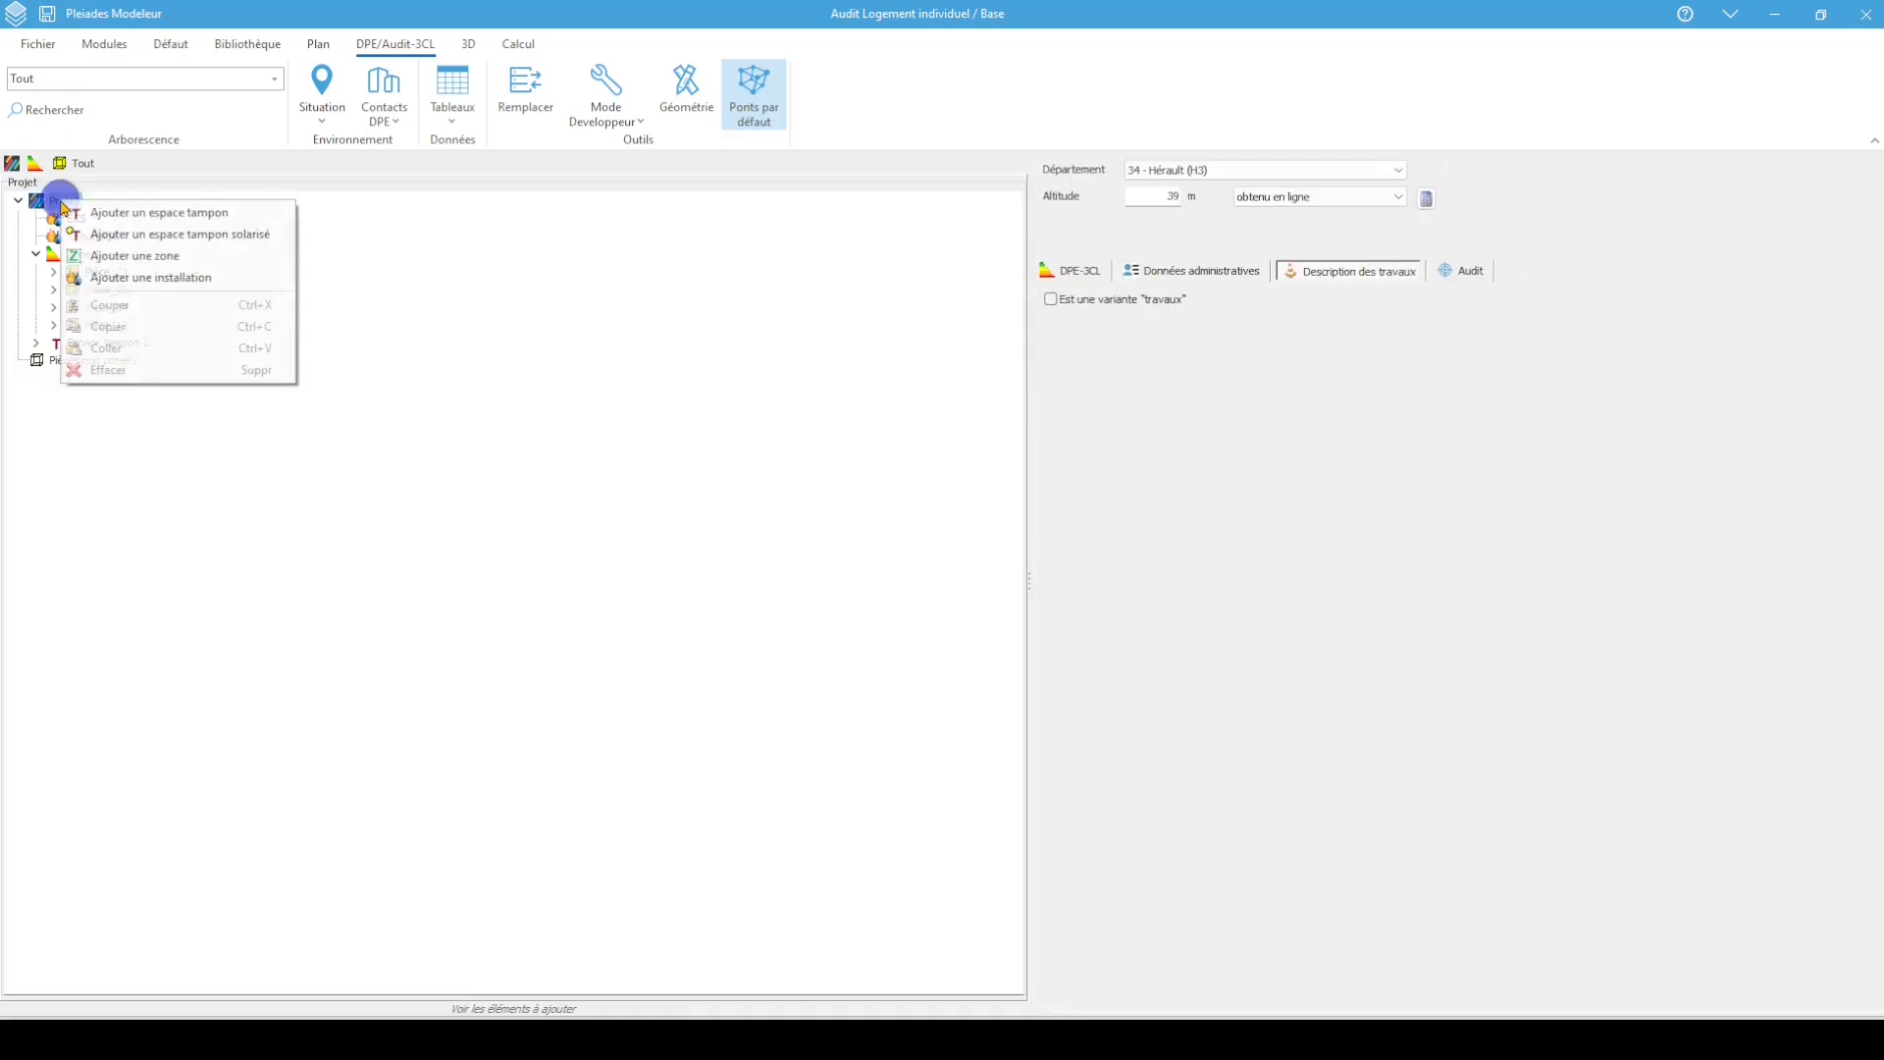
pyautogui.click(240, 534)
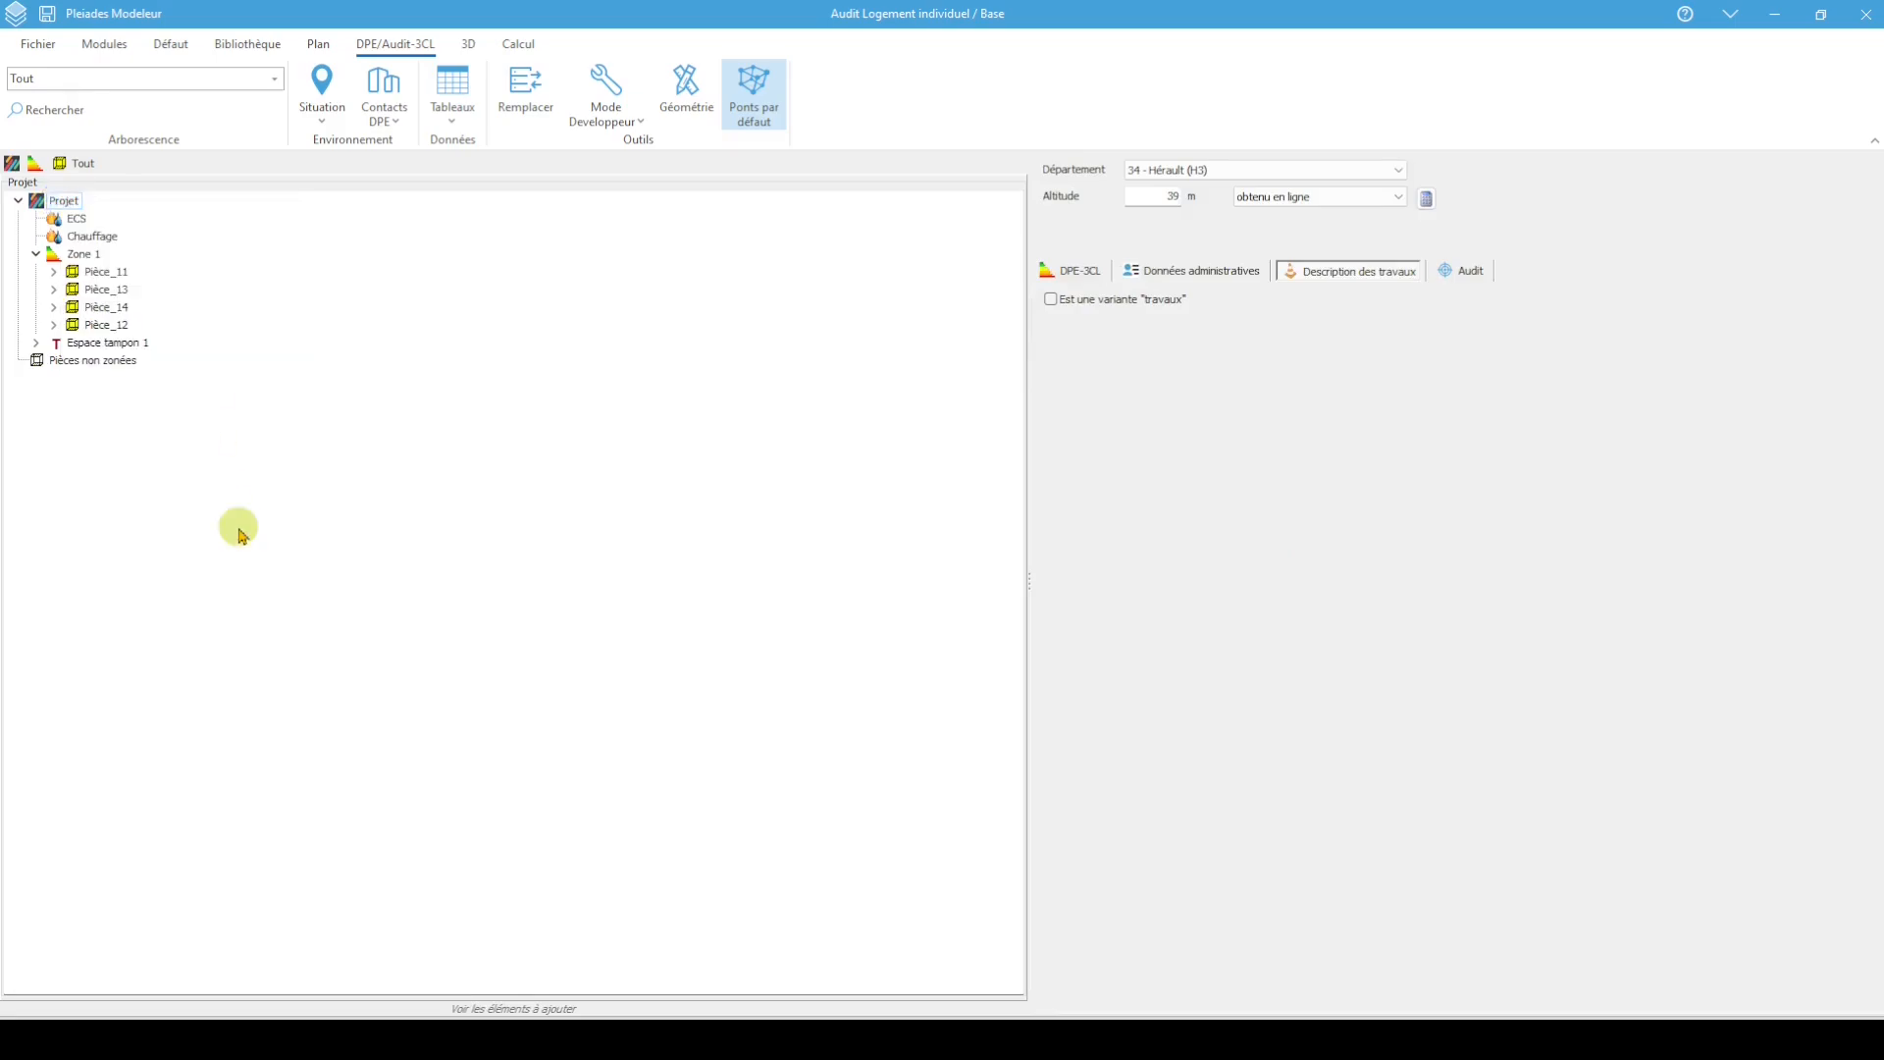
pyautogui.click(102, 239)
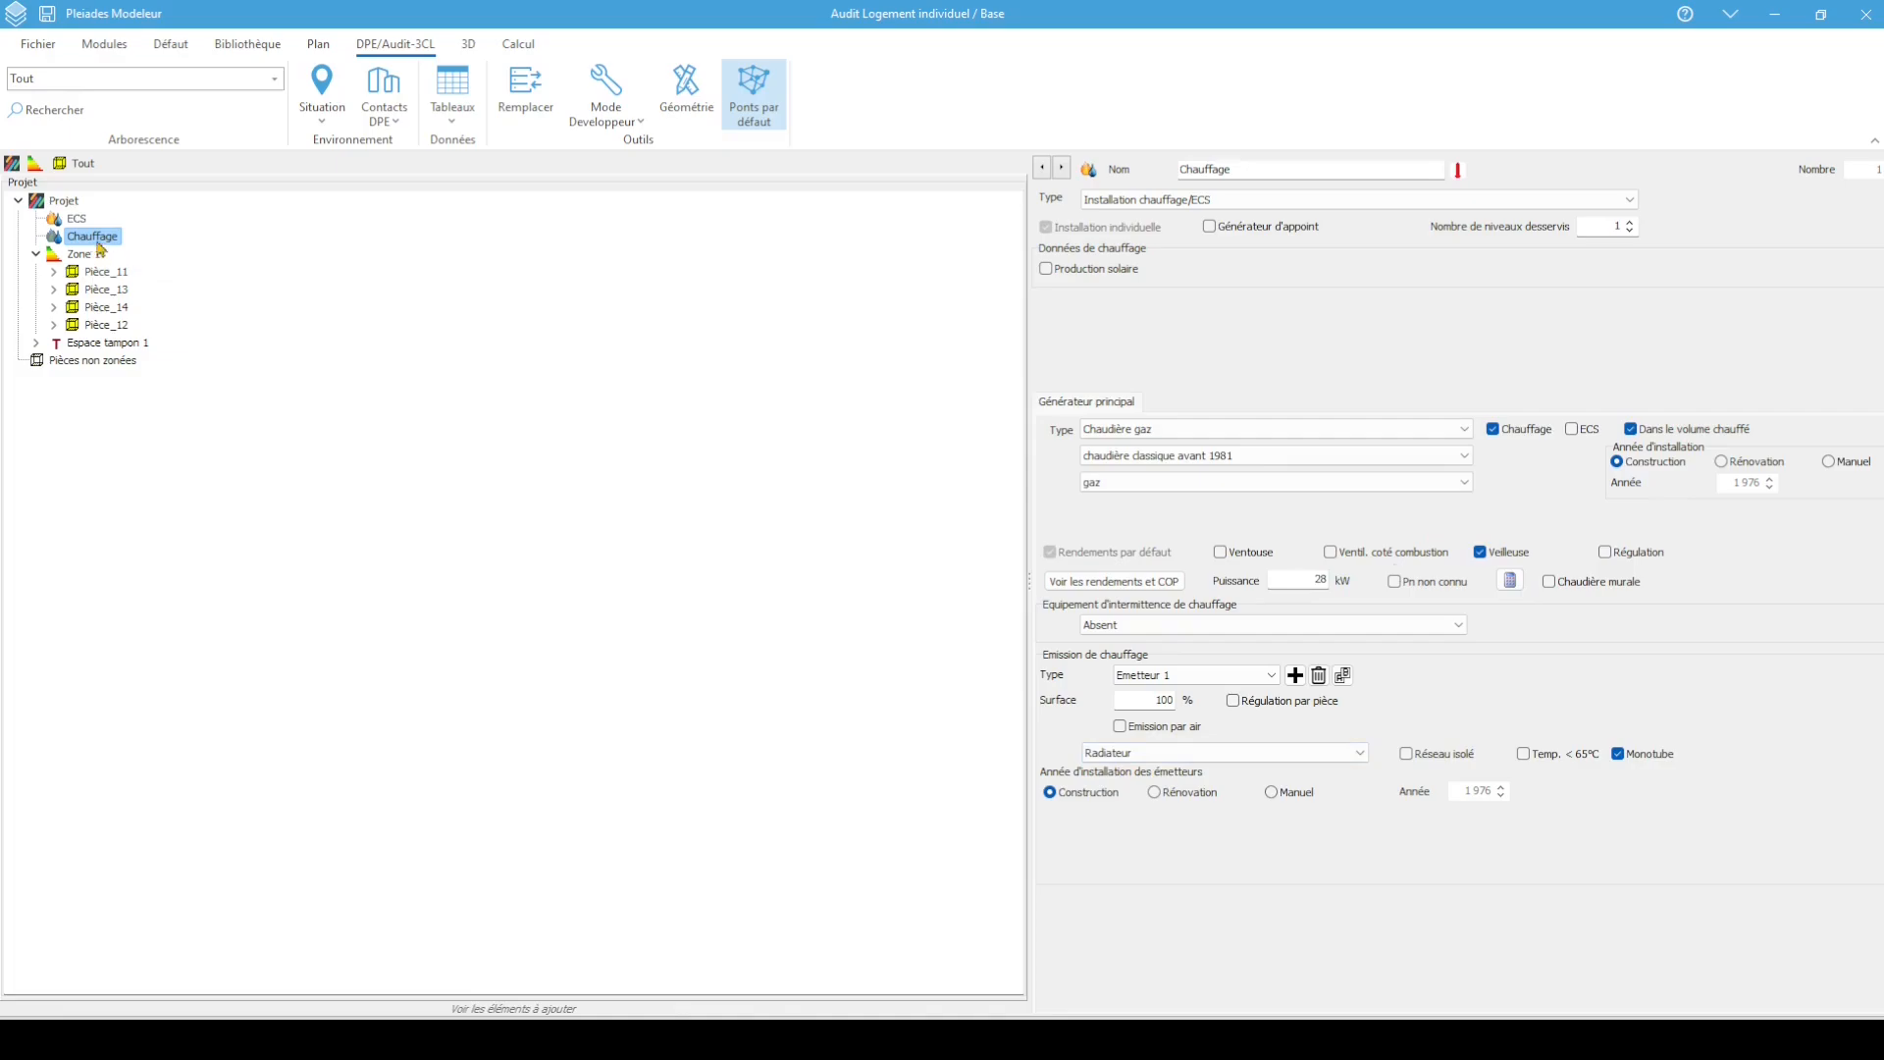
pyautogui.click(77, 219)
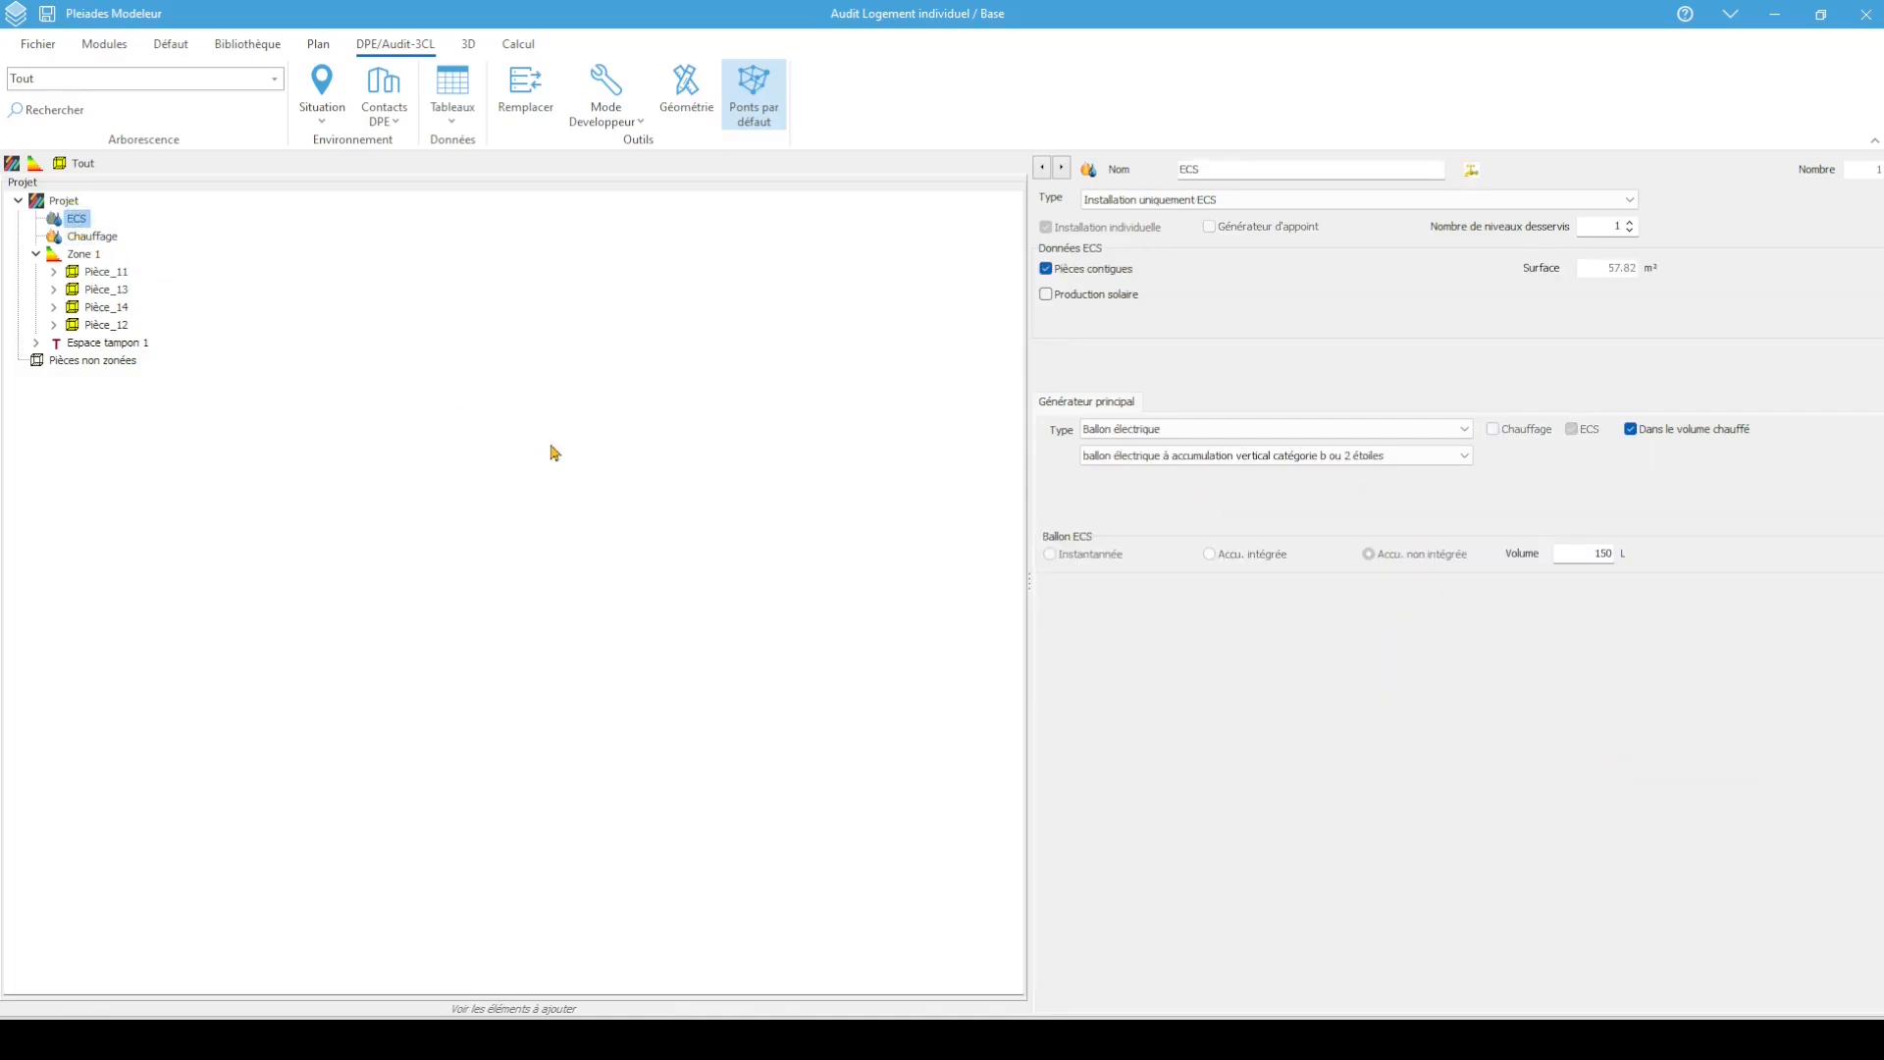
pyautogui.click(1484, 683)
pyautogui.click(347, 508)
# Run the DPE/Audit 3CL calculation for the Base variant of Audit Logement individuel and view its heat-loss results
pyautogui.click(516, 45)
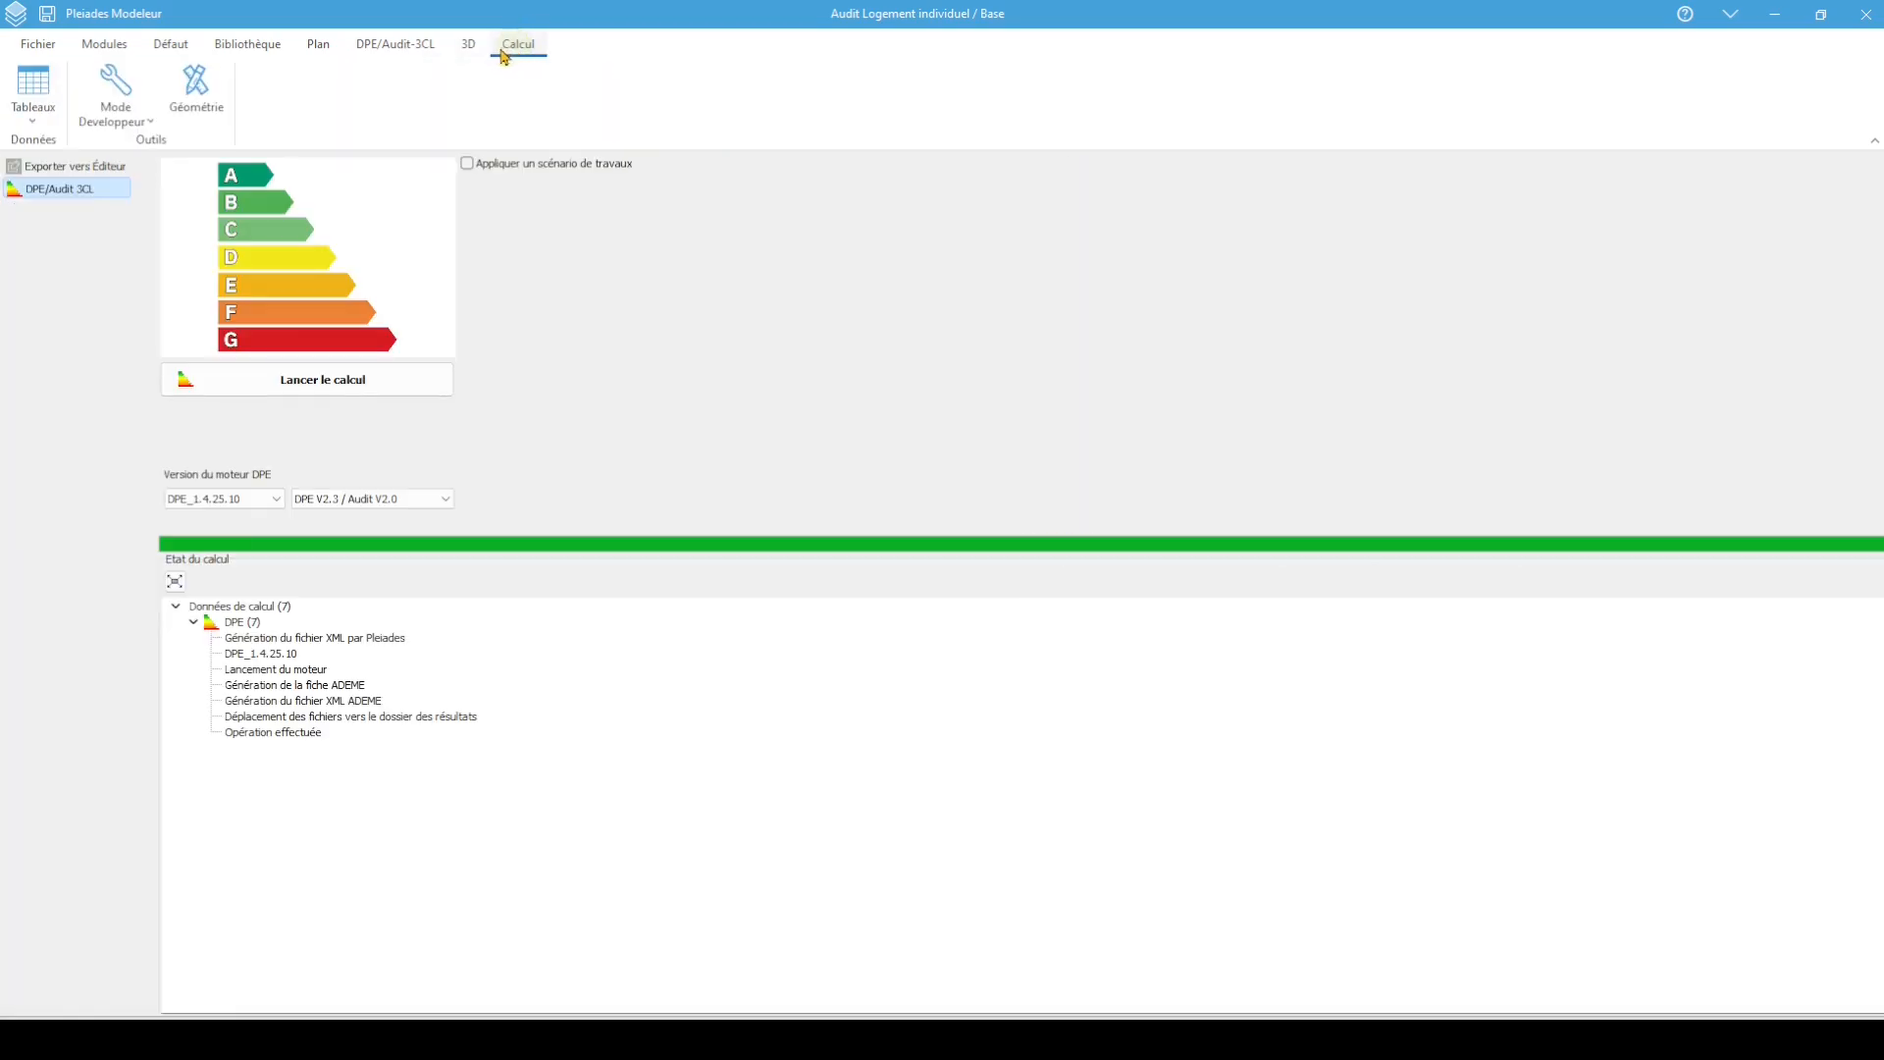
pyautogui.click(354, 382)
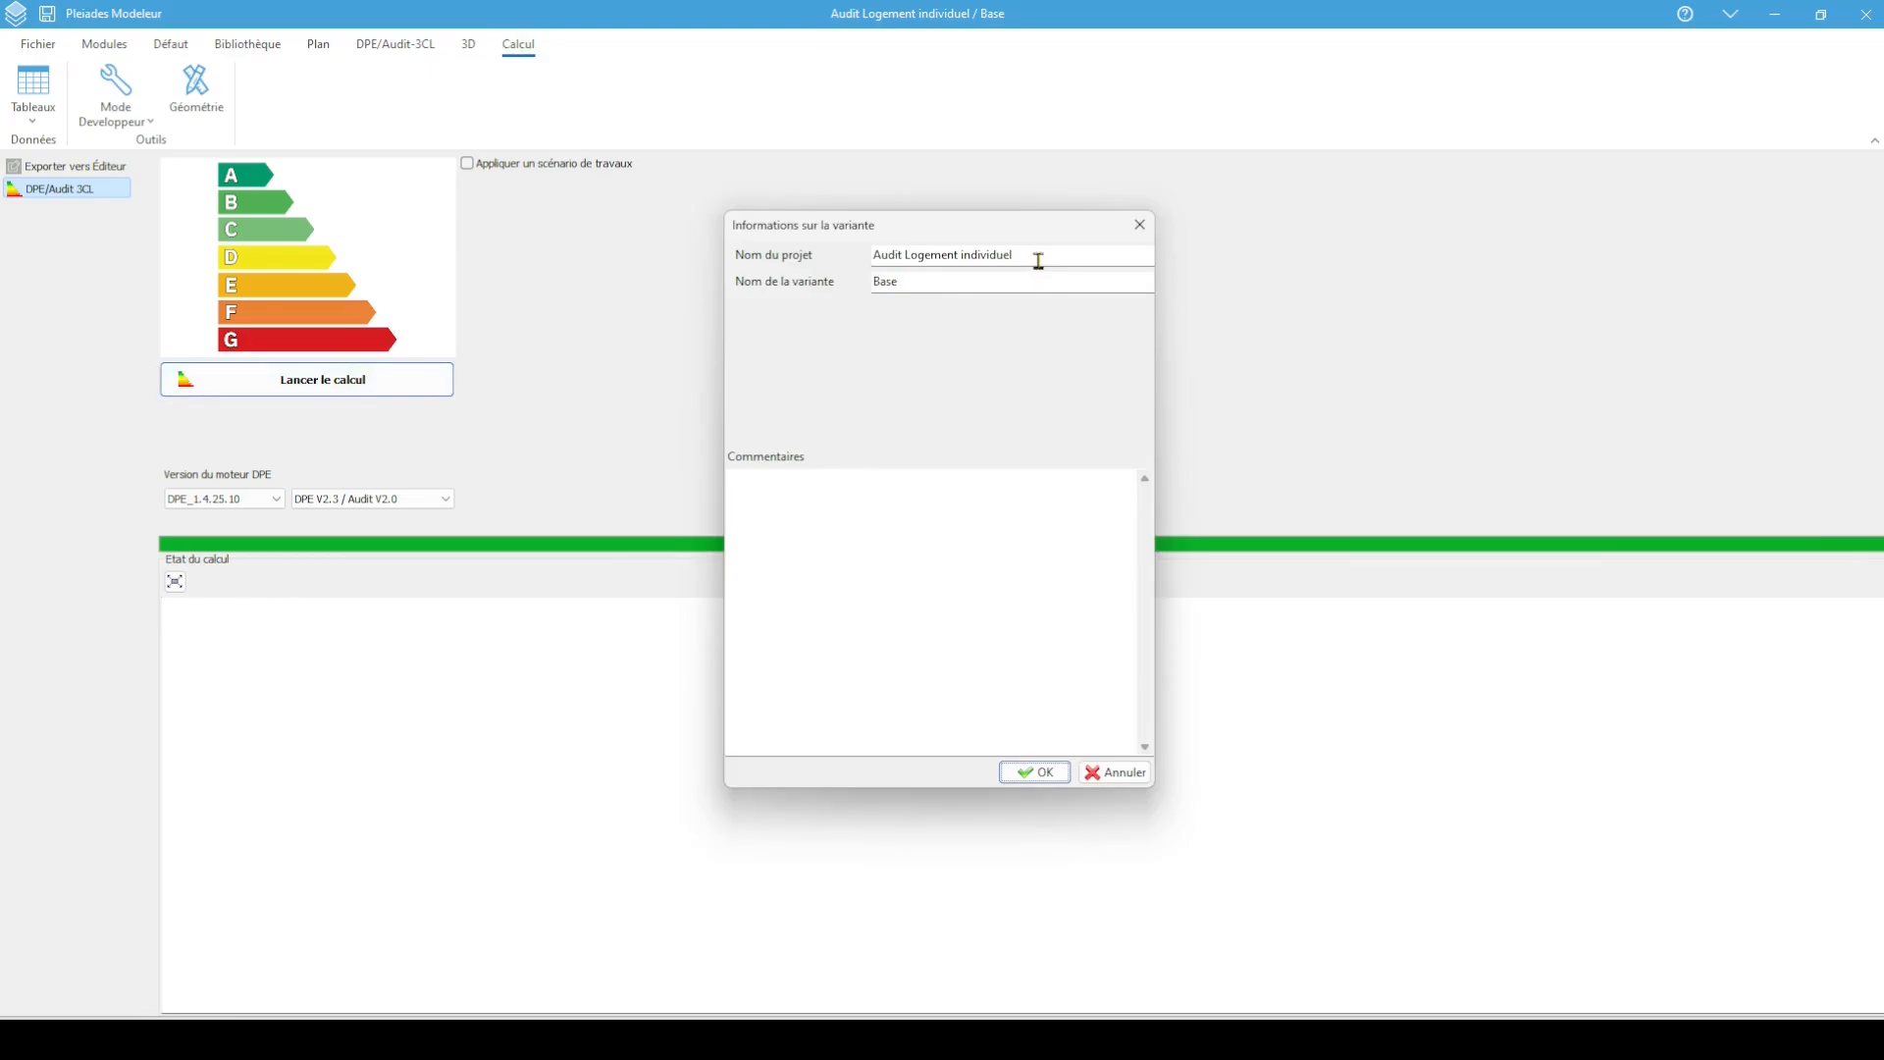
pyautogui.click(959, 282)
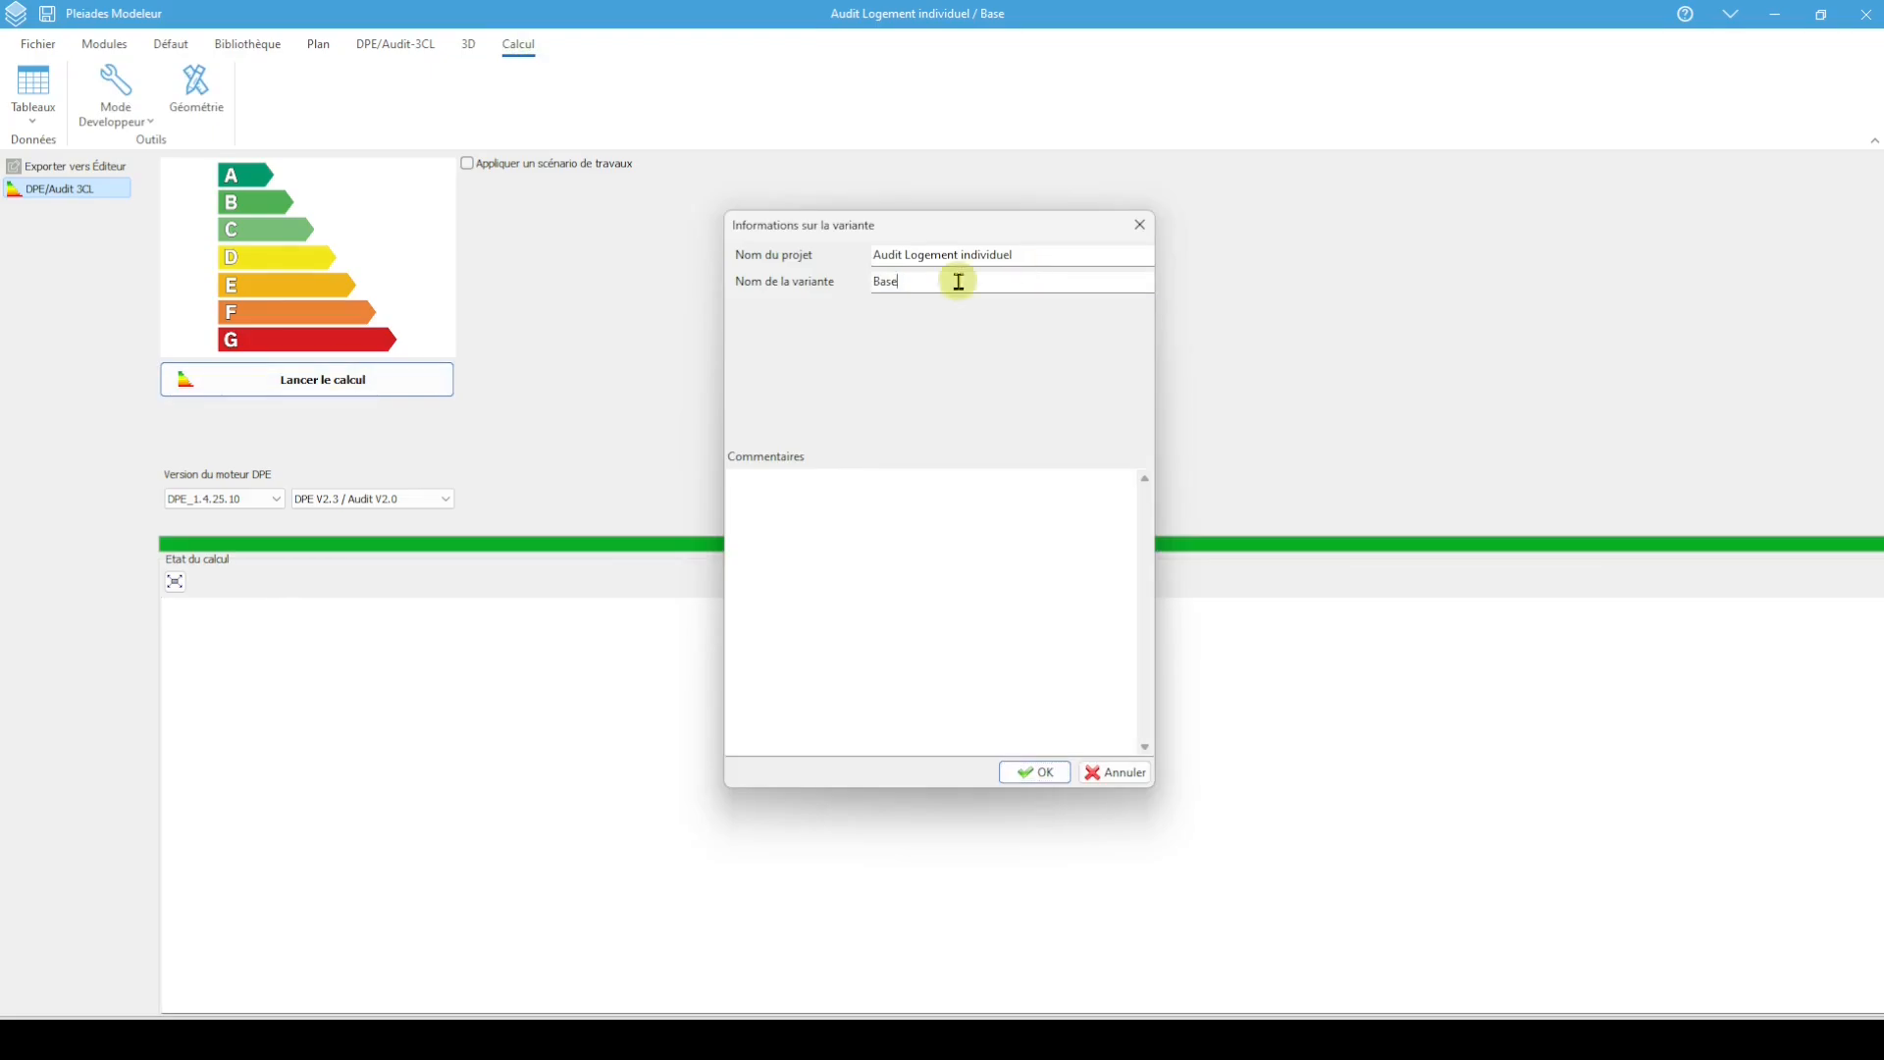
pyautogui.click(1044, 774)
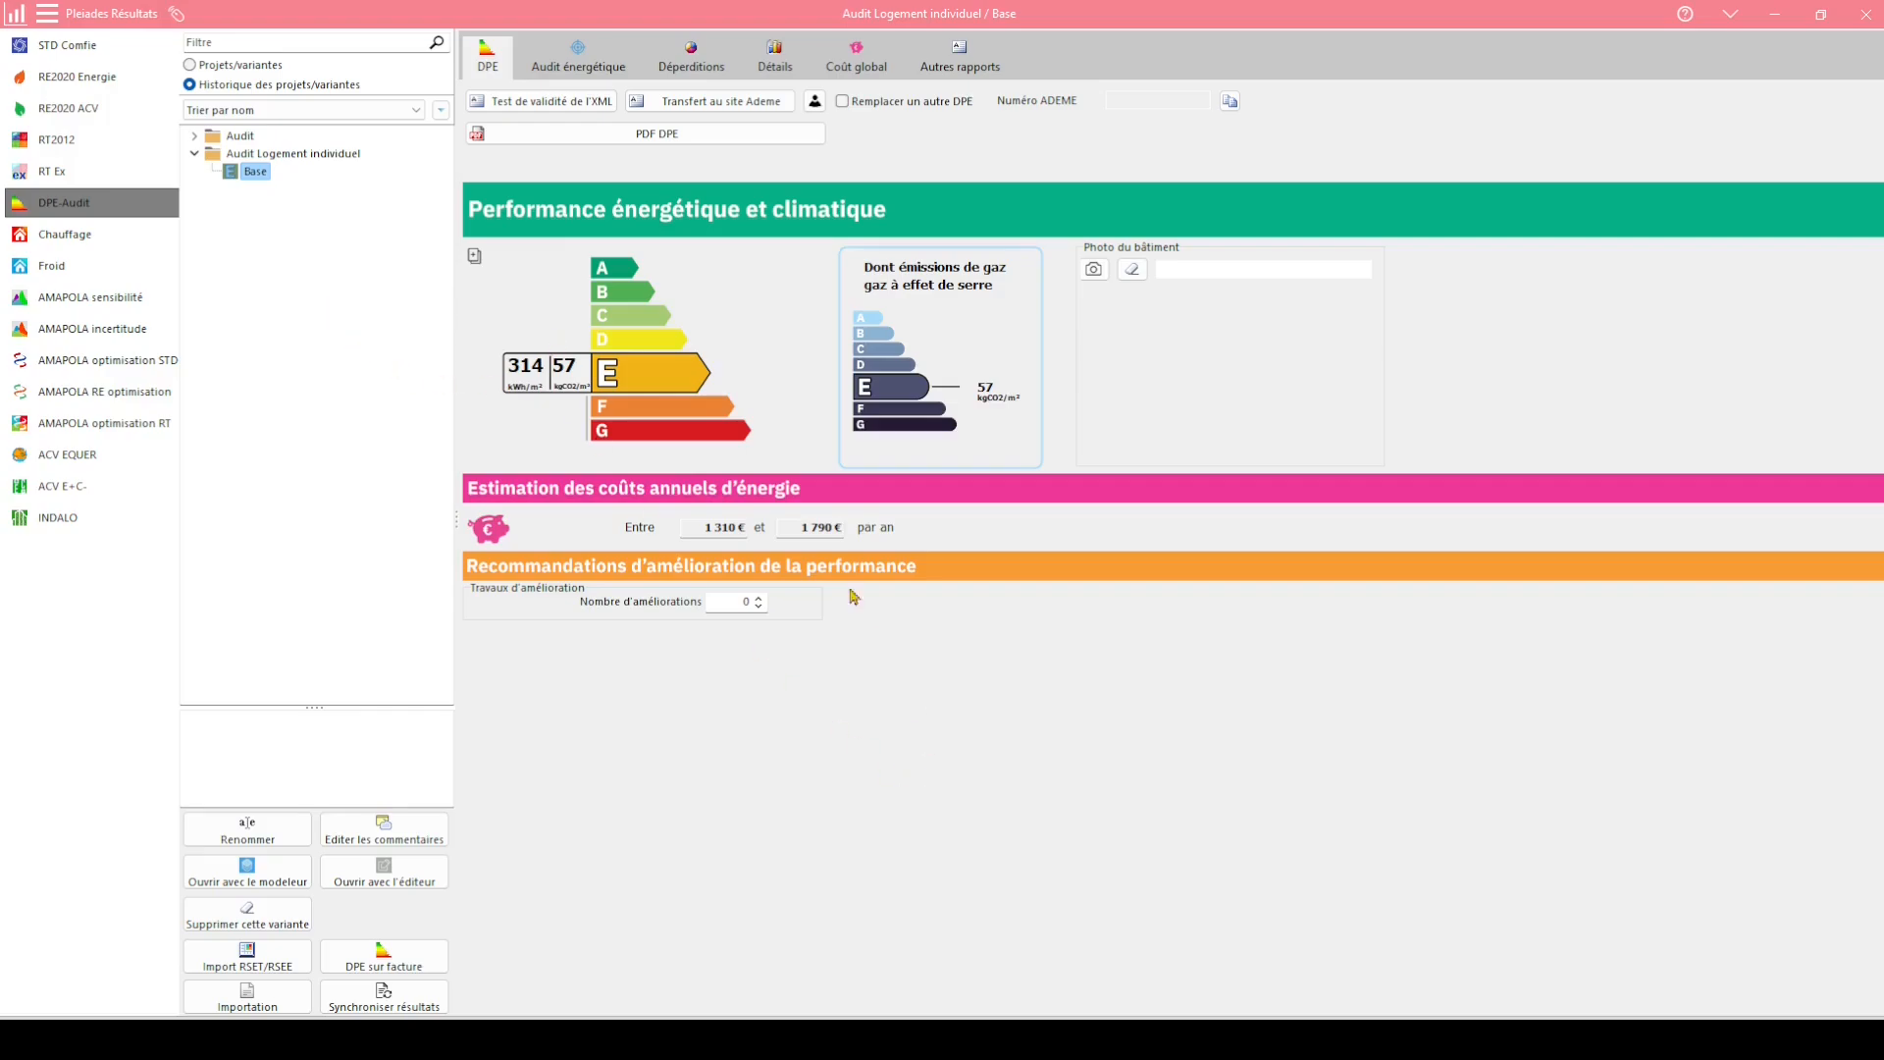
pyautogui.click(692, 59)
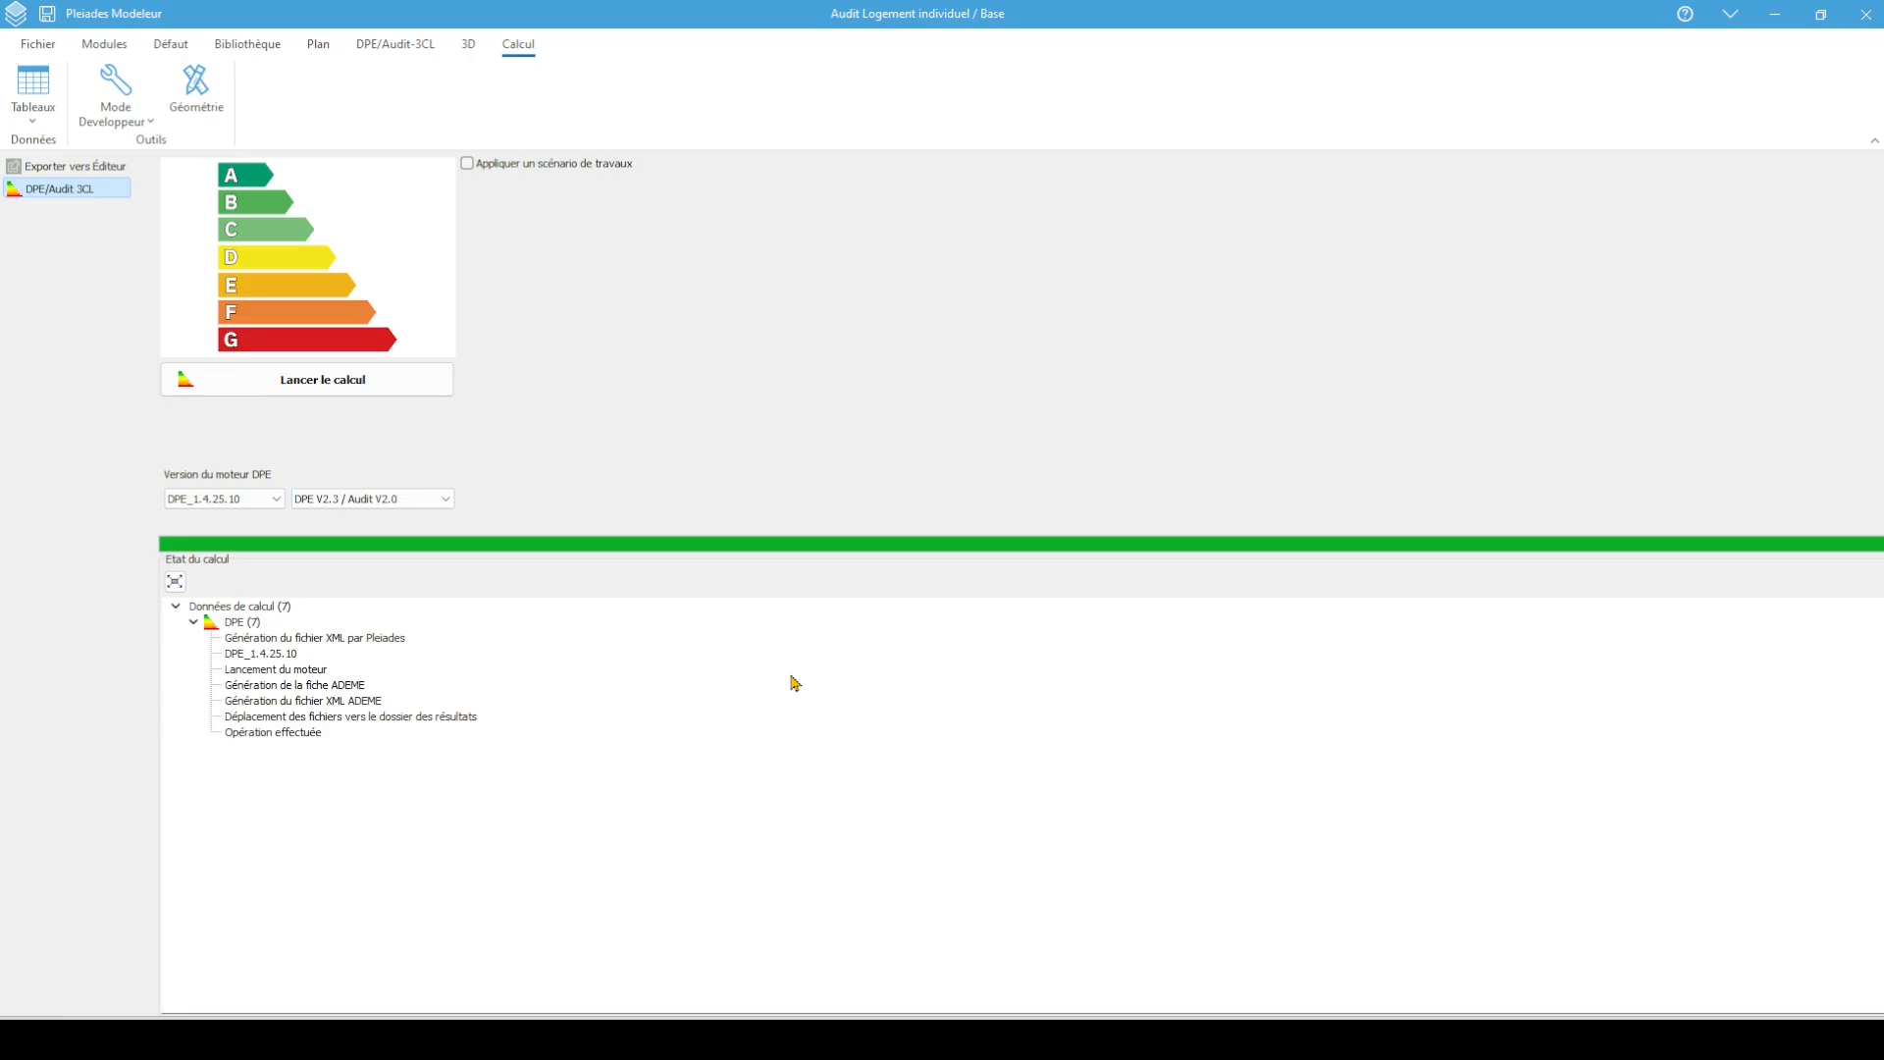
# Return to Pleiades Modeleur, mark the project as a "travaux" variant and add a work item named Isolation ITE façade
pyautogui.click(399, 48)
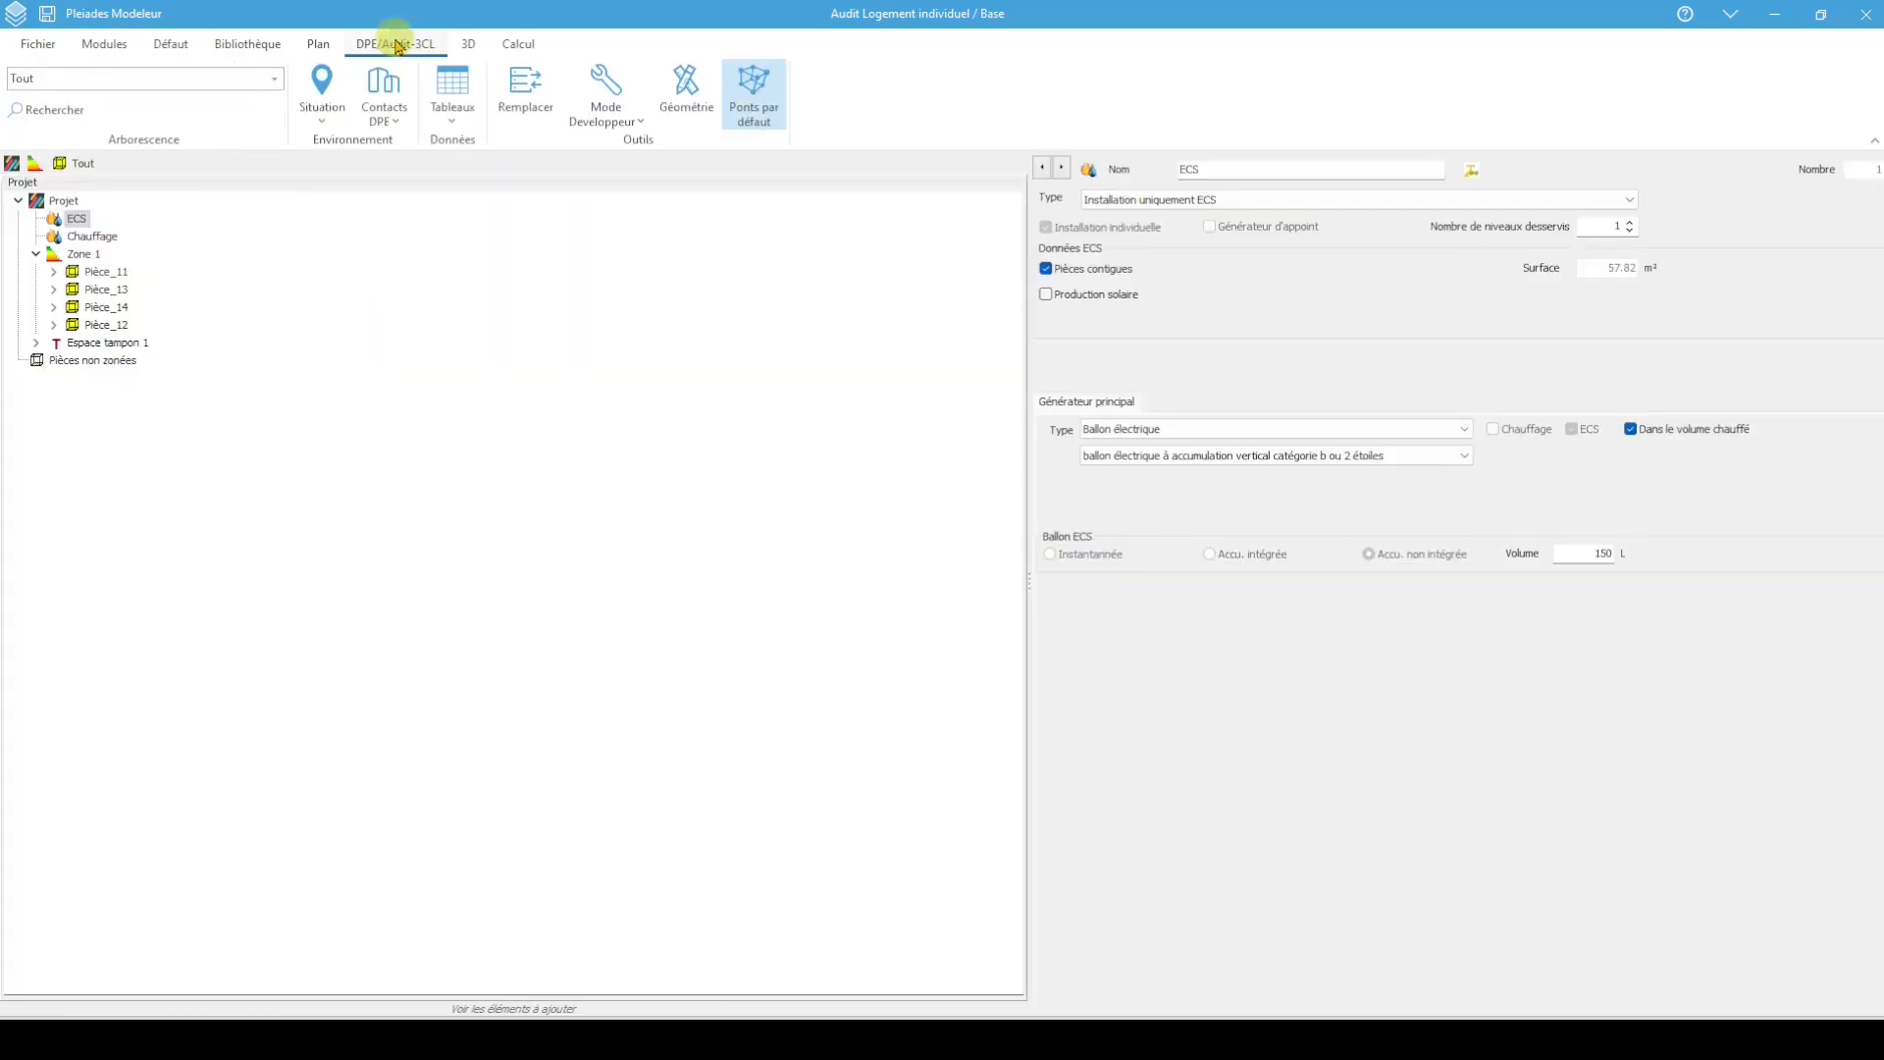
pyautogui.click(64, 203)
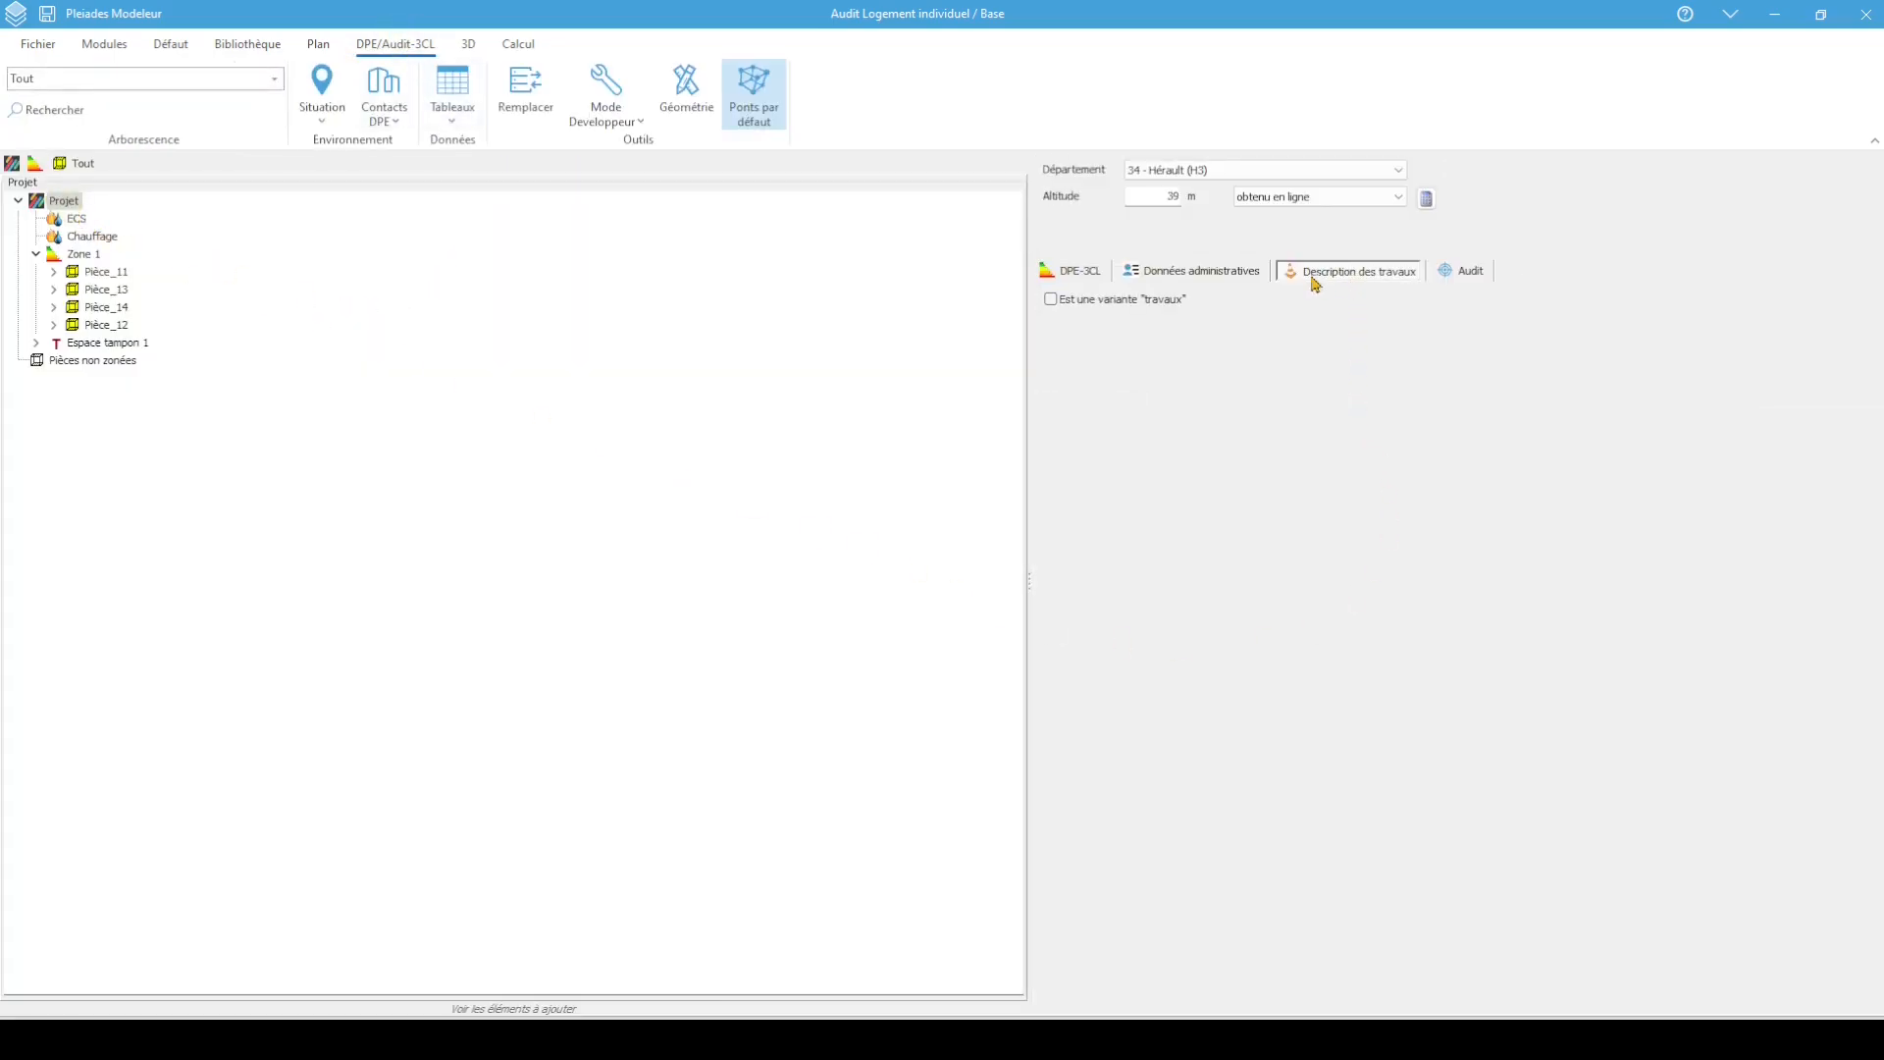
pyautogui.click(1152, 302)
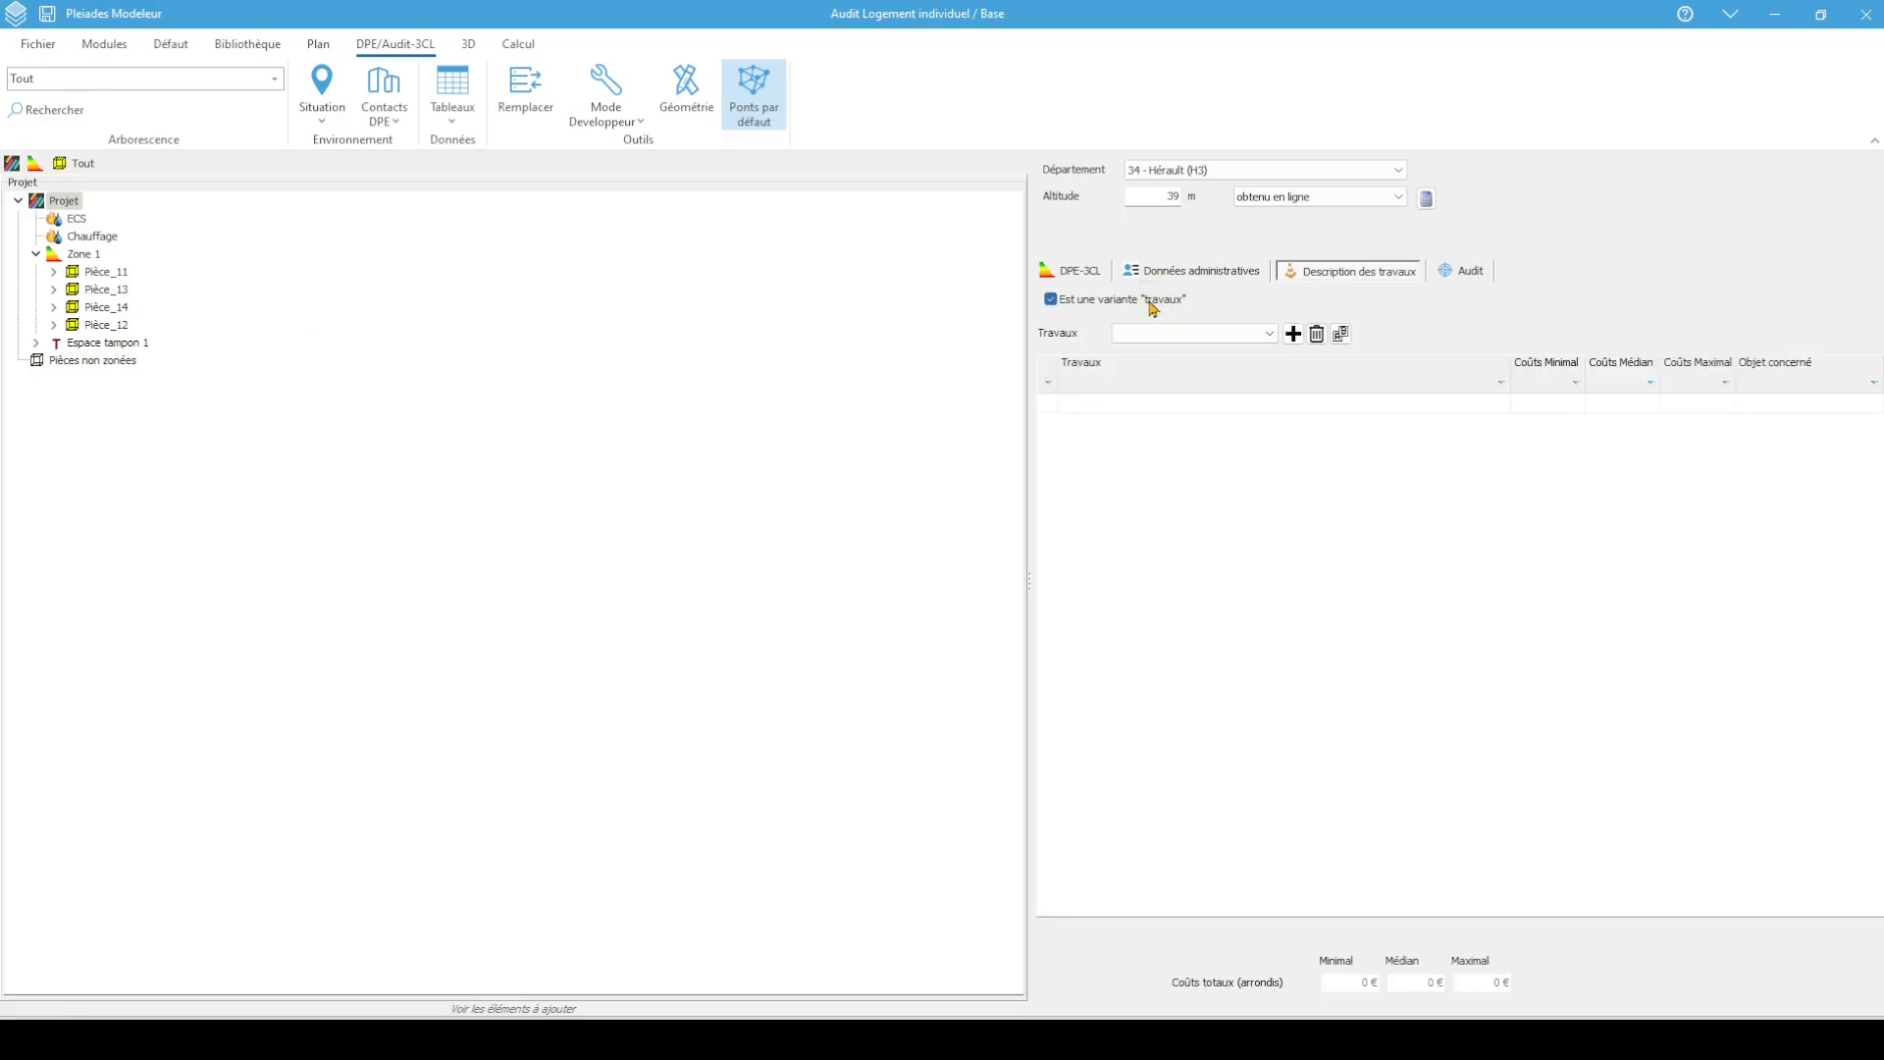
pyautogui.click(1294, 335)
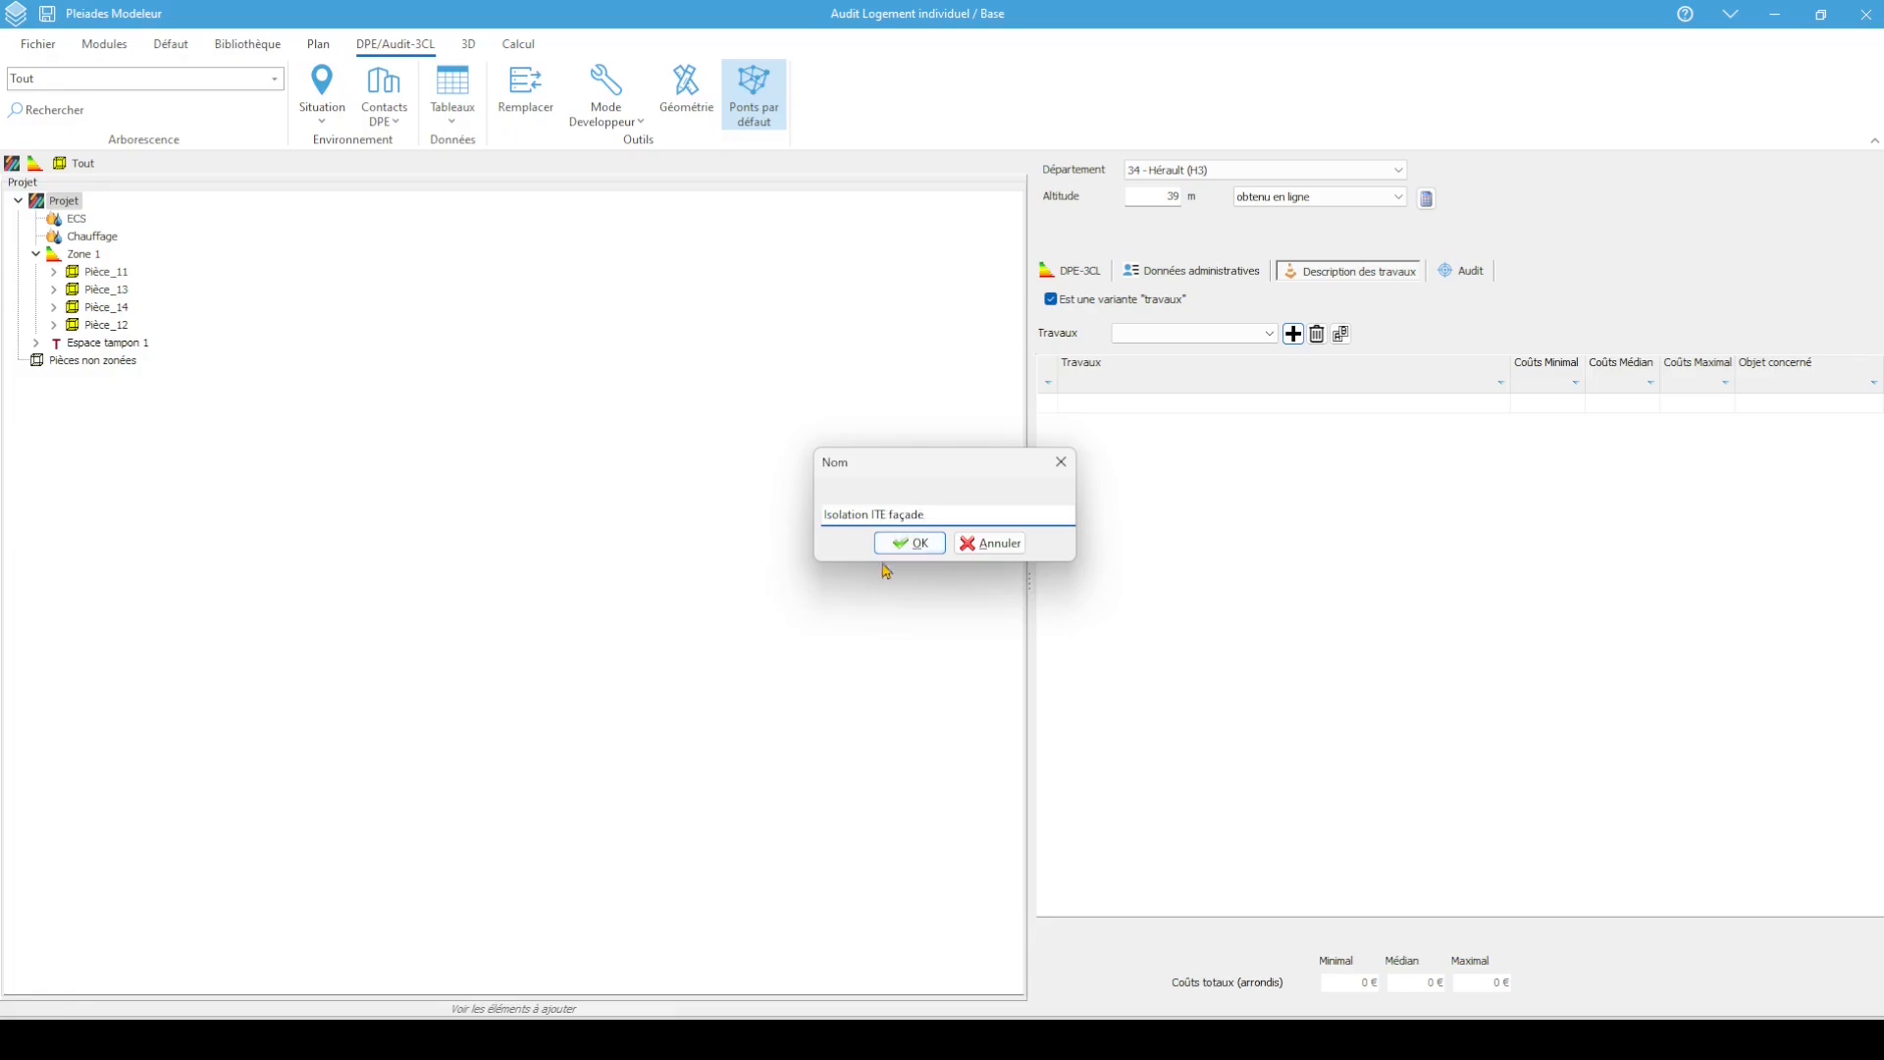
pyautogui.click(916, 543)
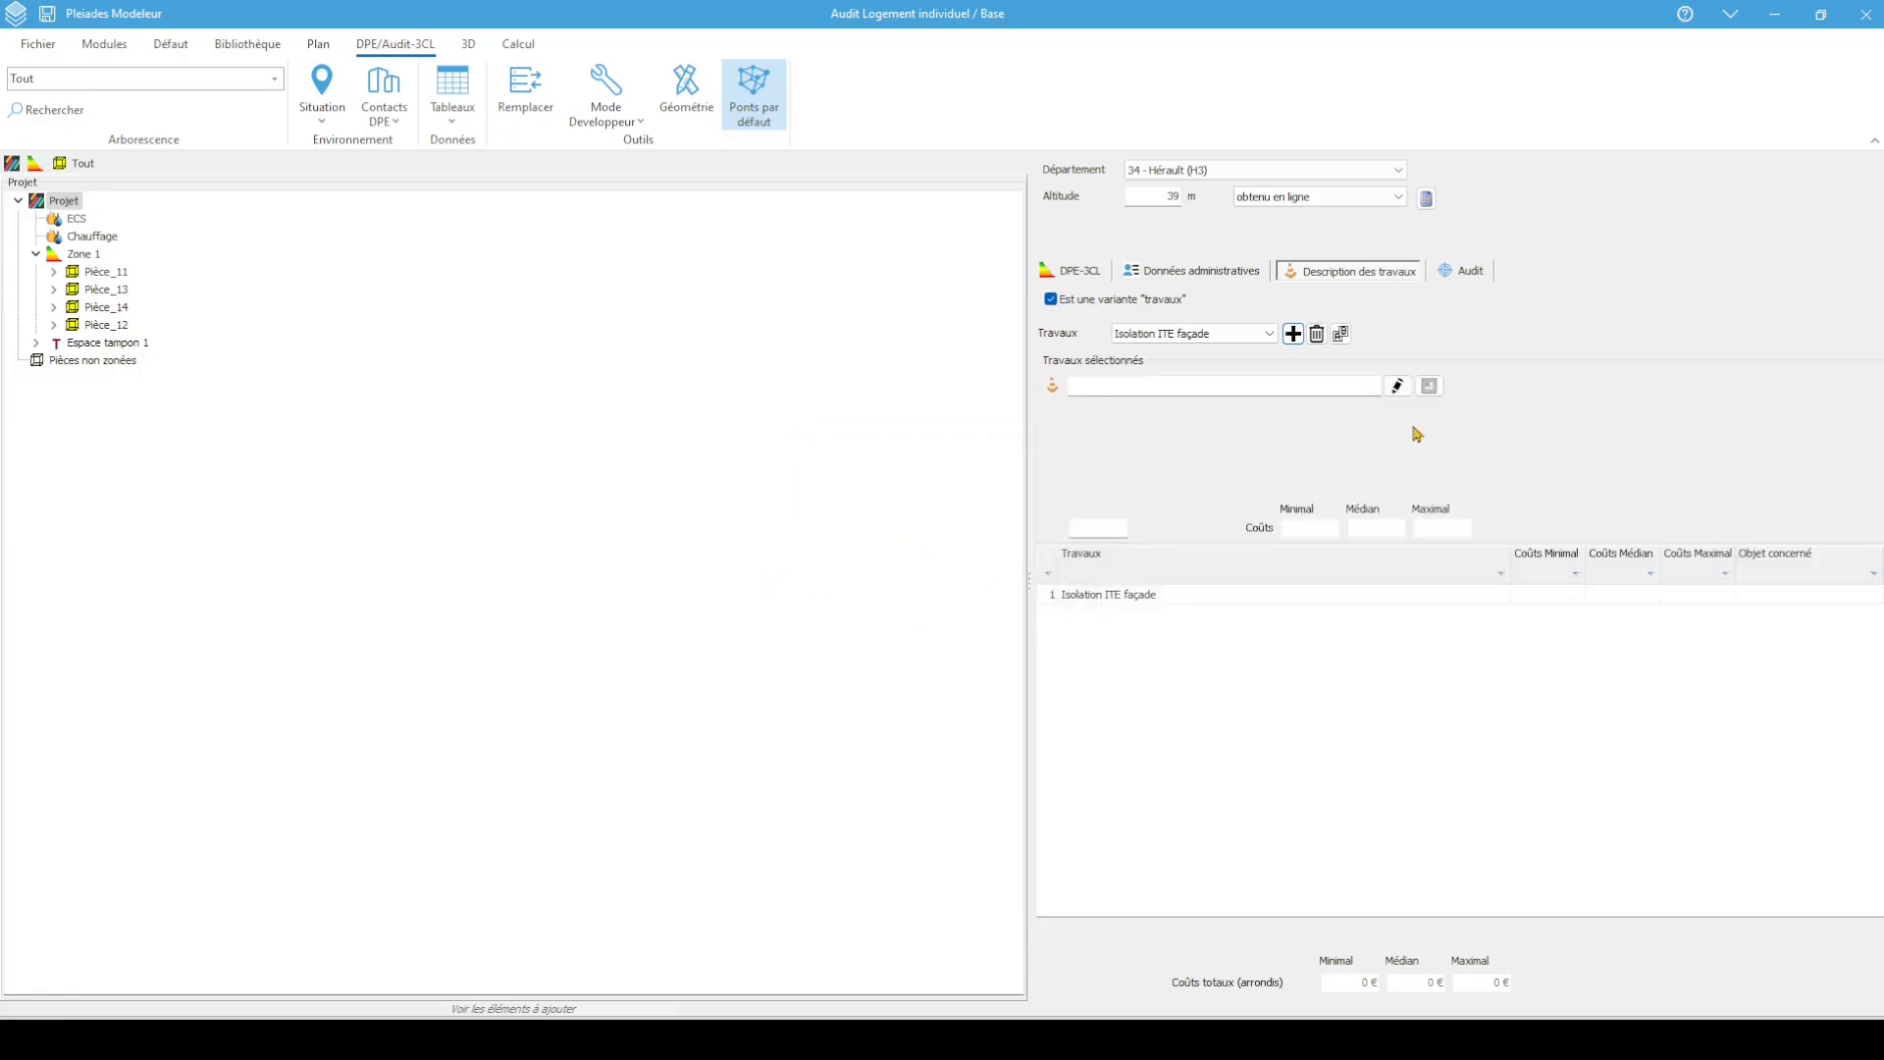
# Assign the ITE - C50 insulation cost from the general library's Etude prix ADEME, Centile 50% folder to the Isolation ITE façade work
pyautogui.click(1430, 387)
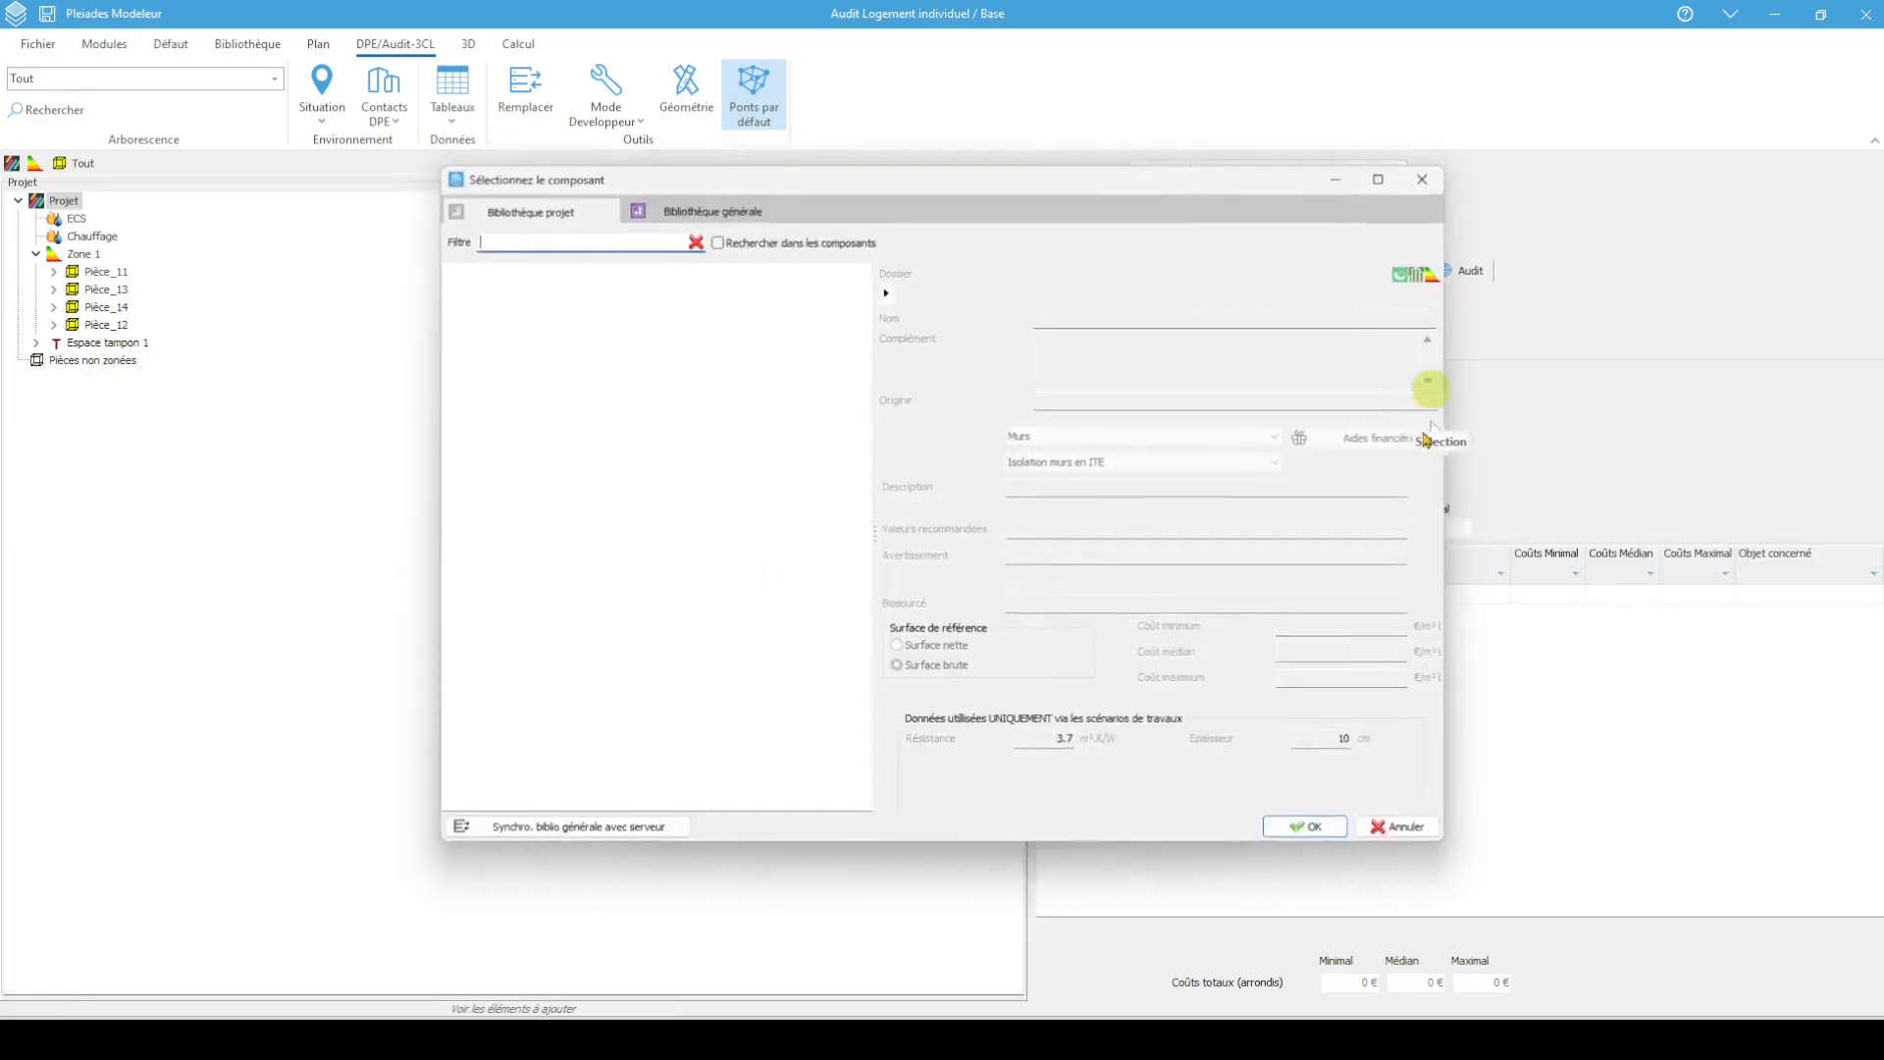
pyautogui.click(674, 218)
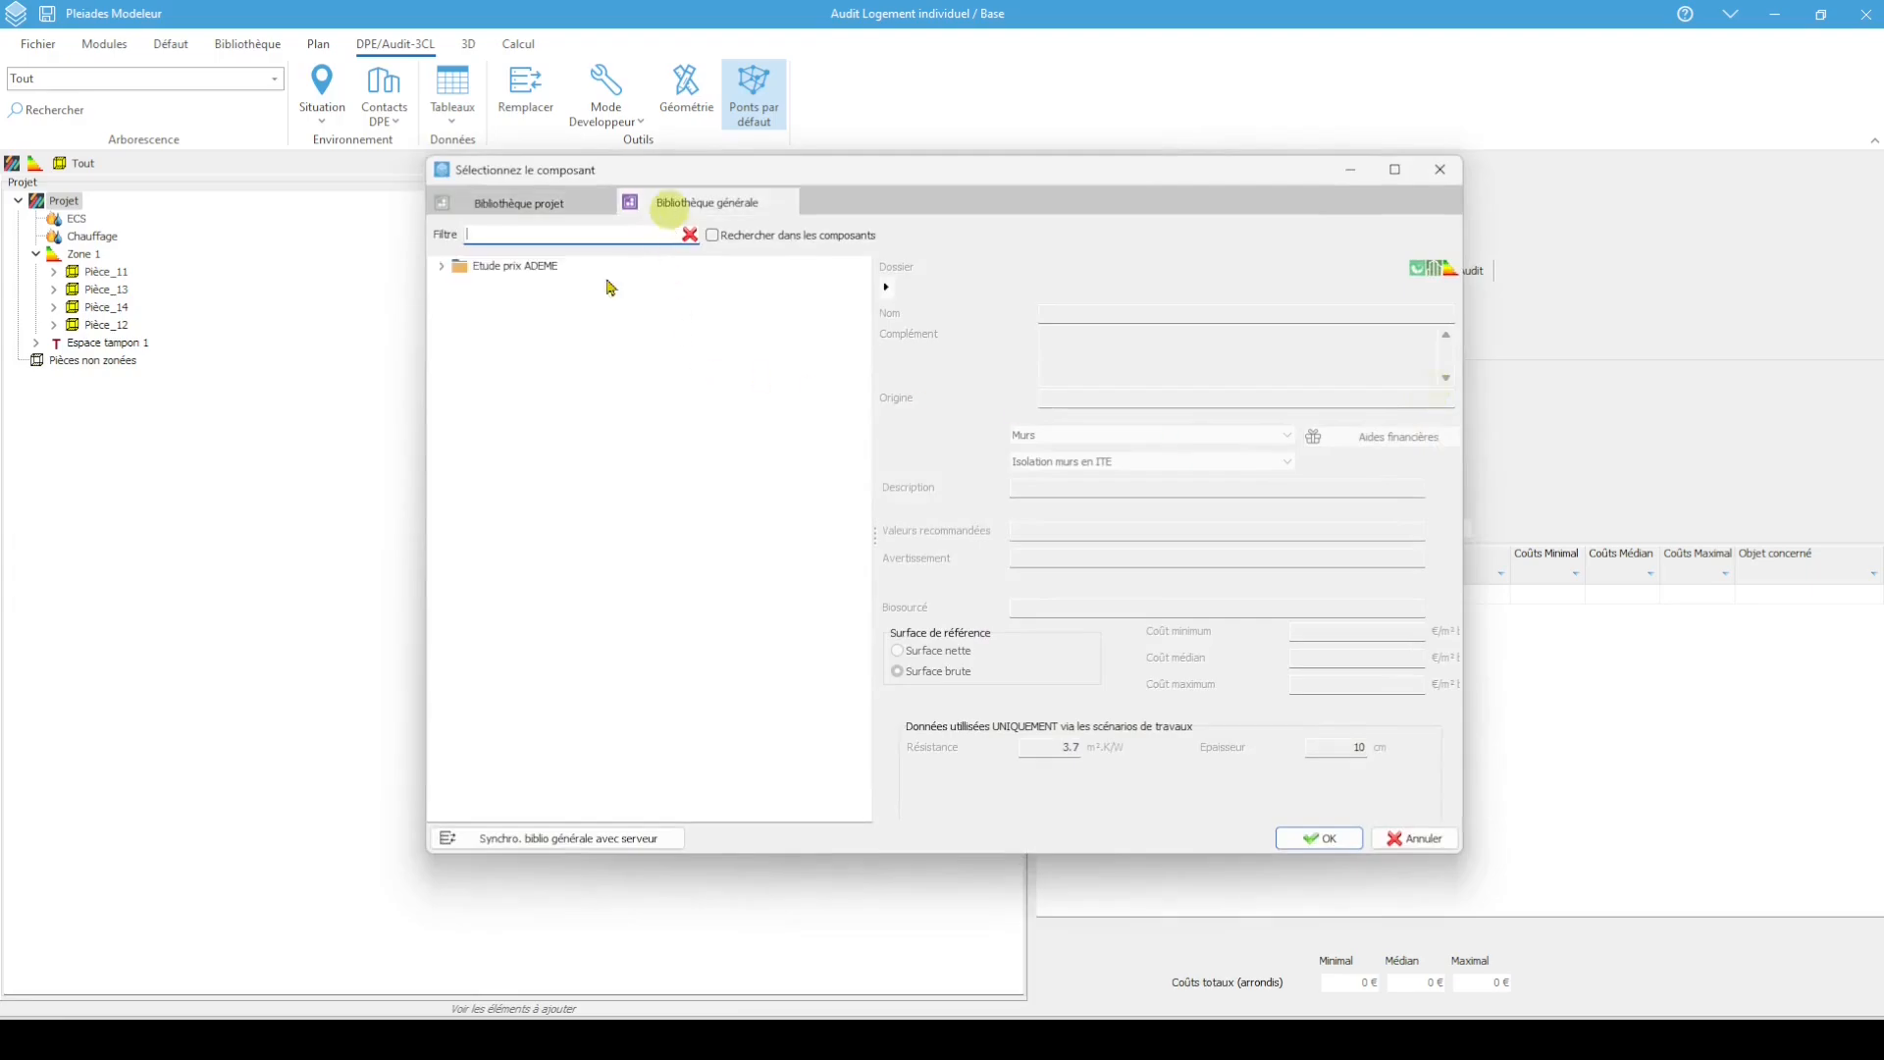
pyautogui.click(442, 268)
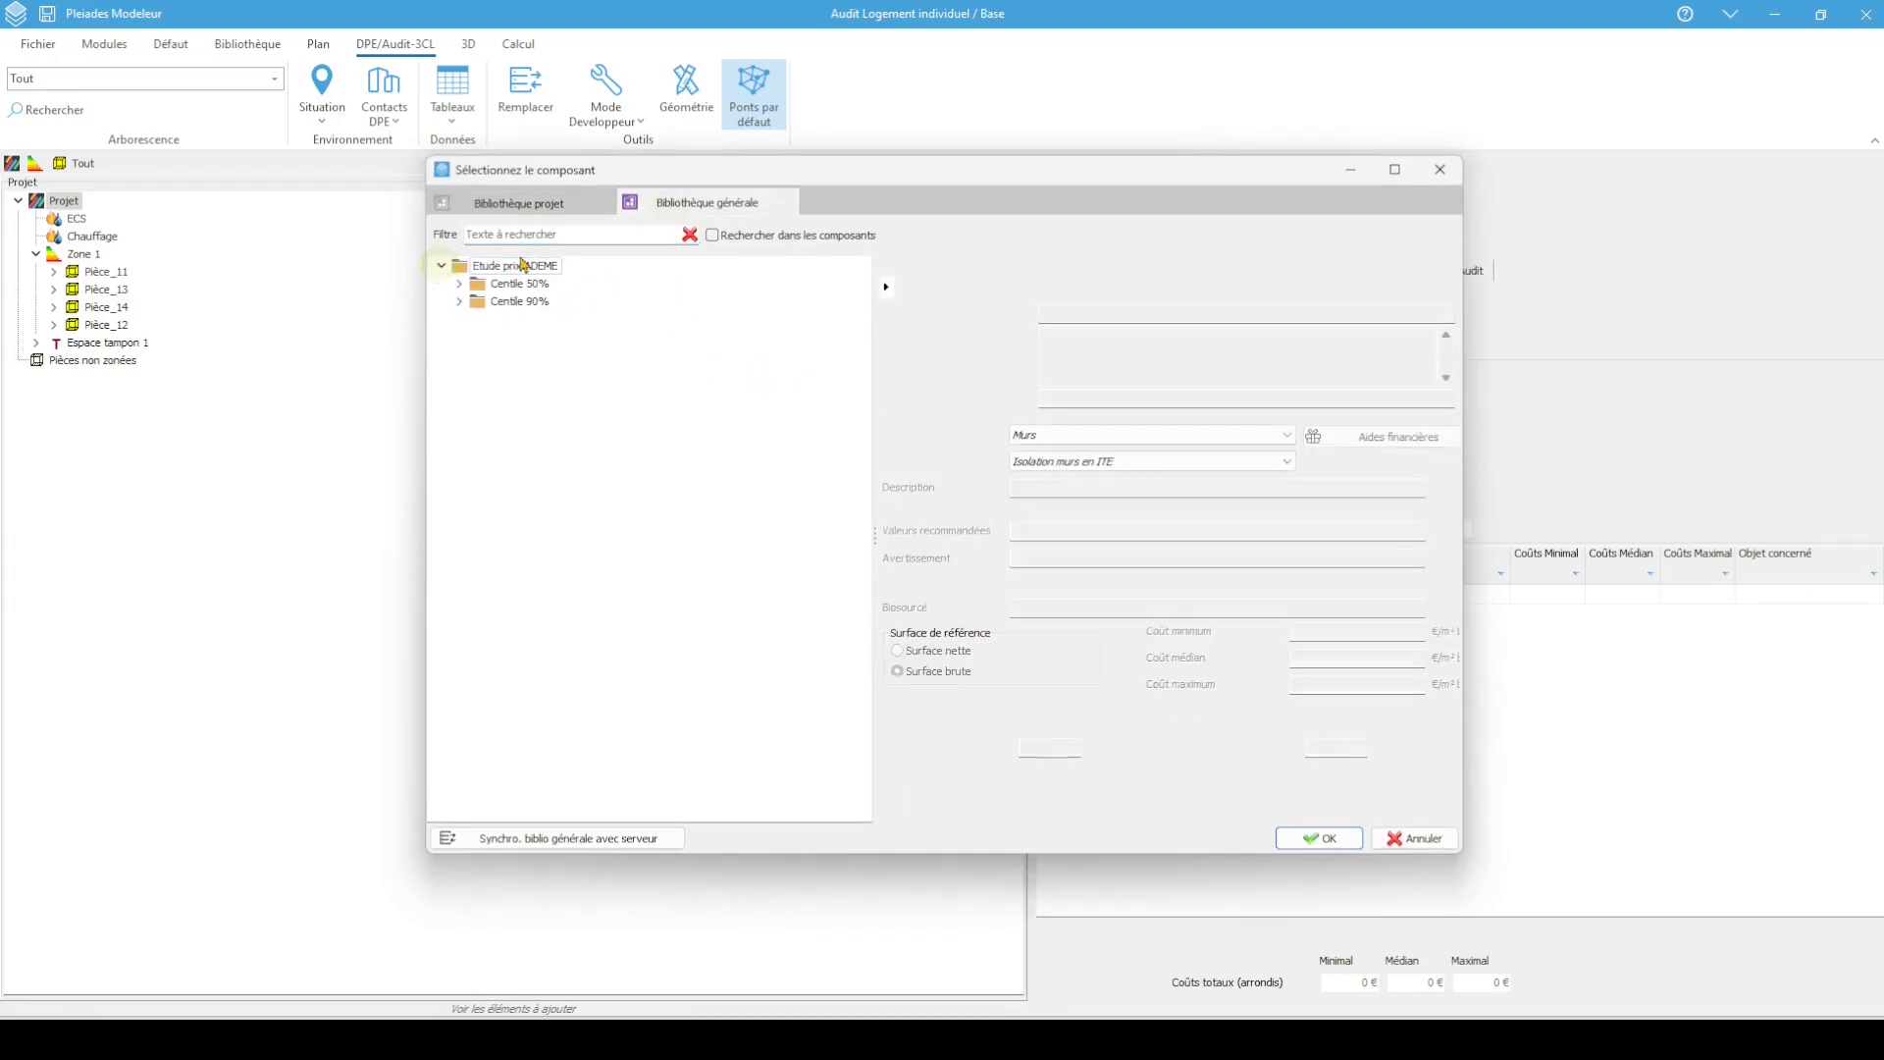
pyautogui.click(459, 284)
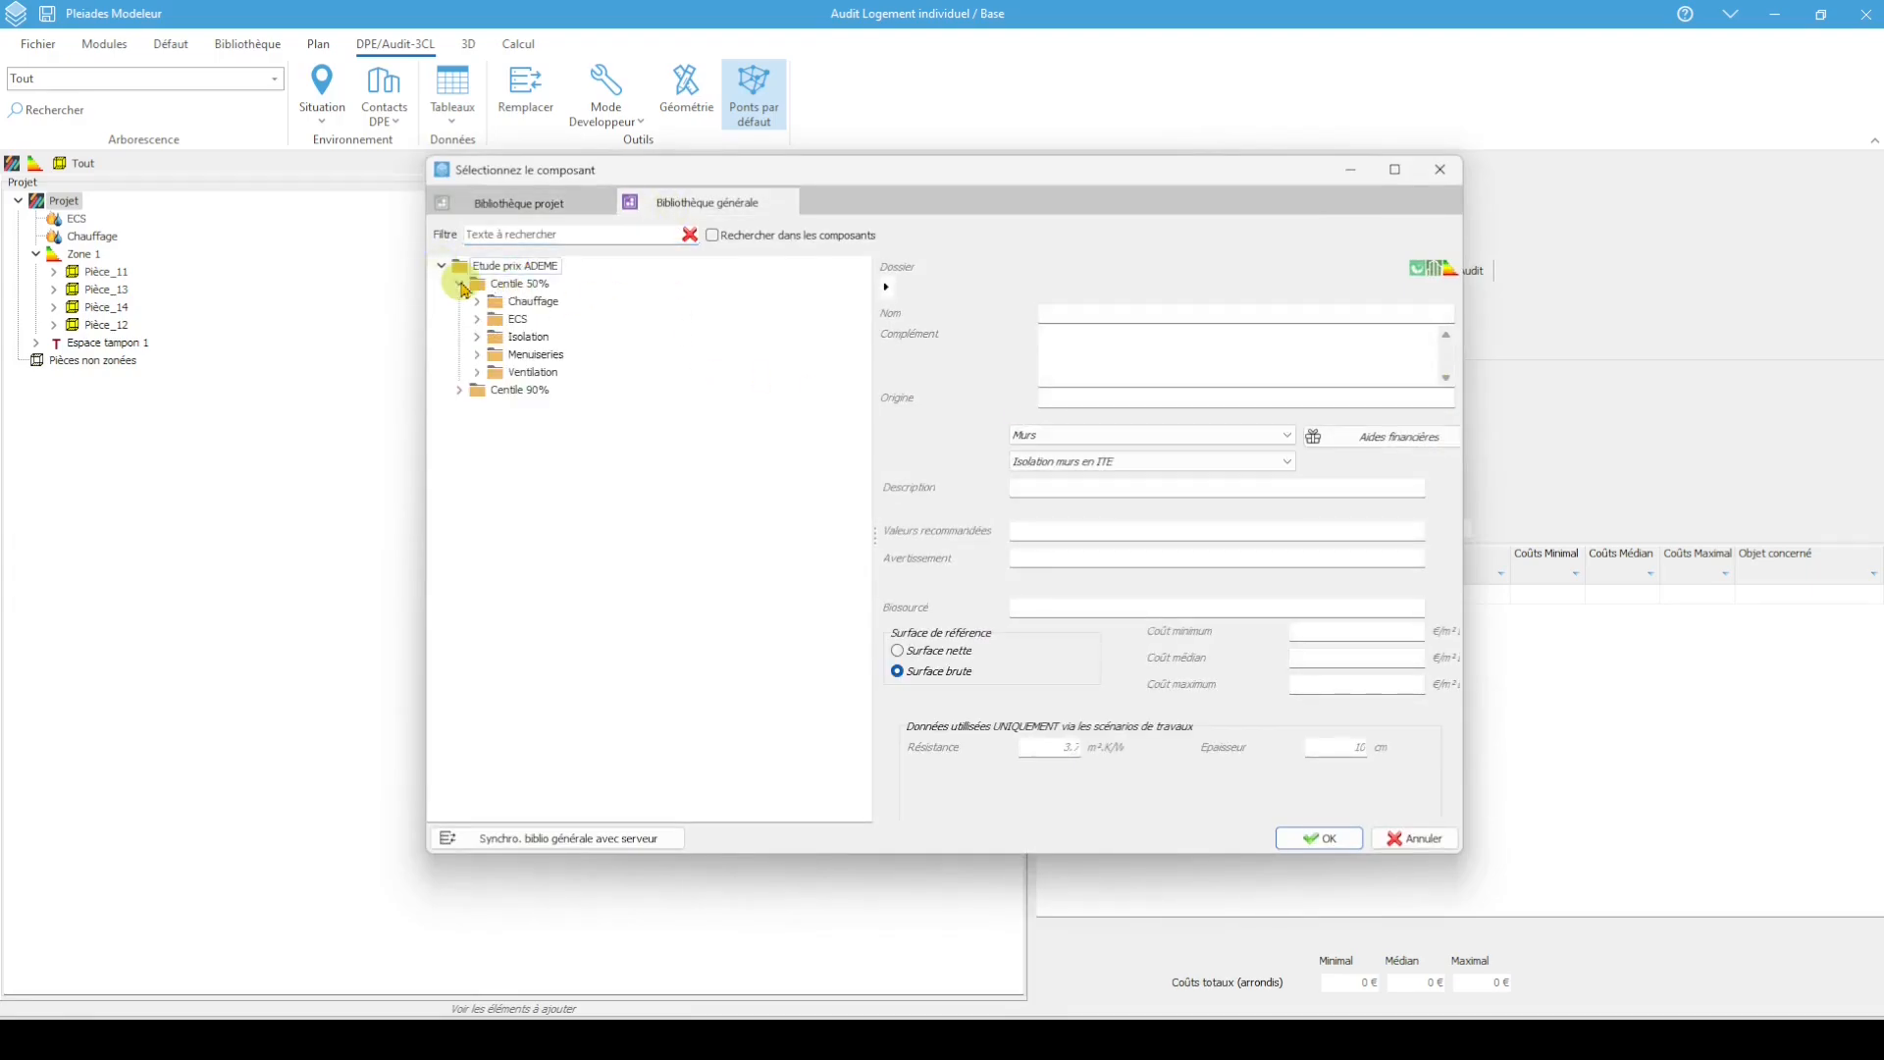
pyautogui.click(477, 336)
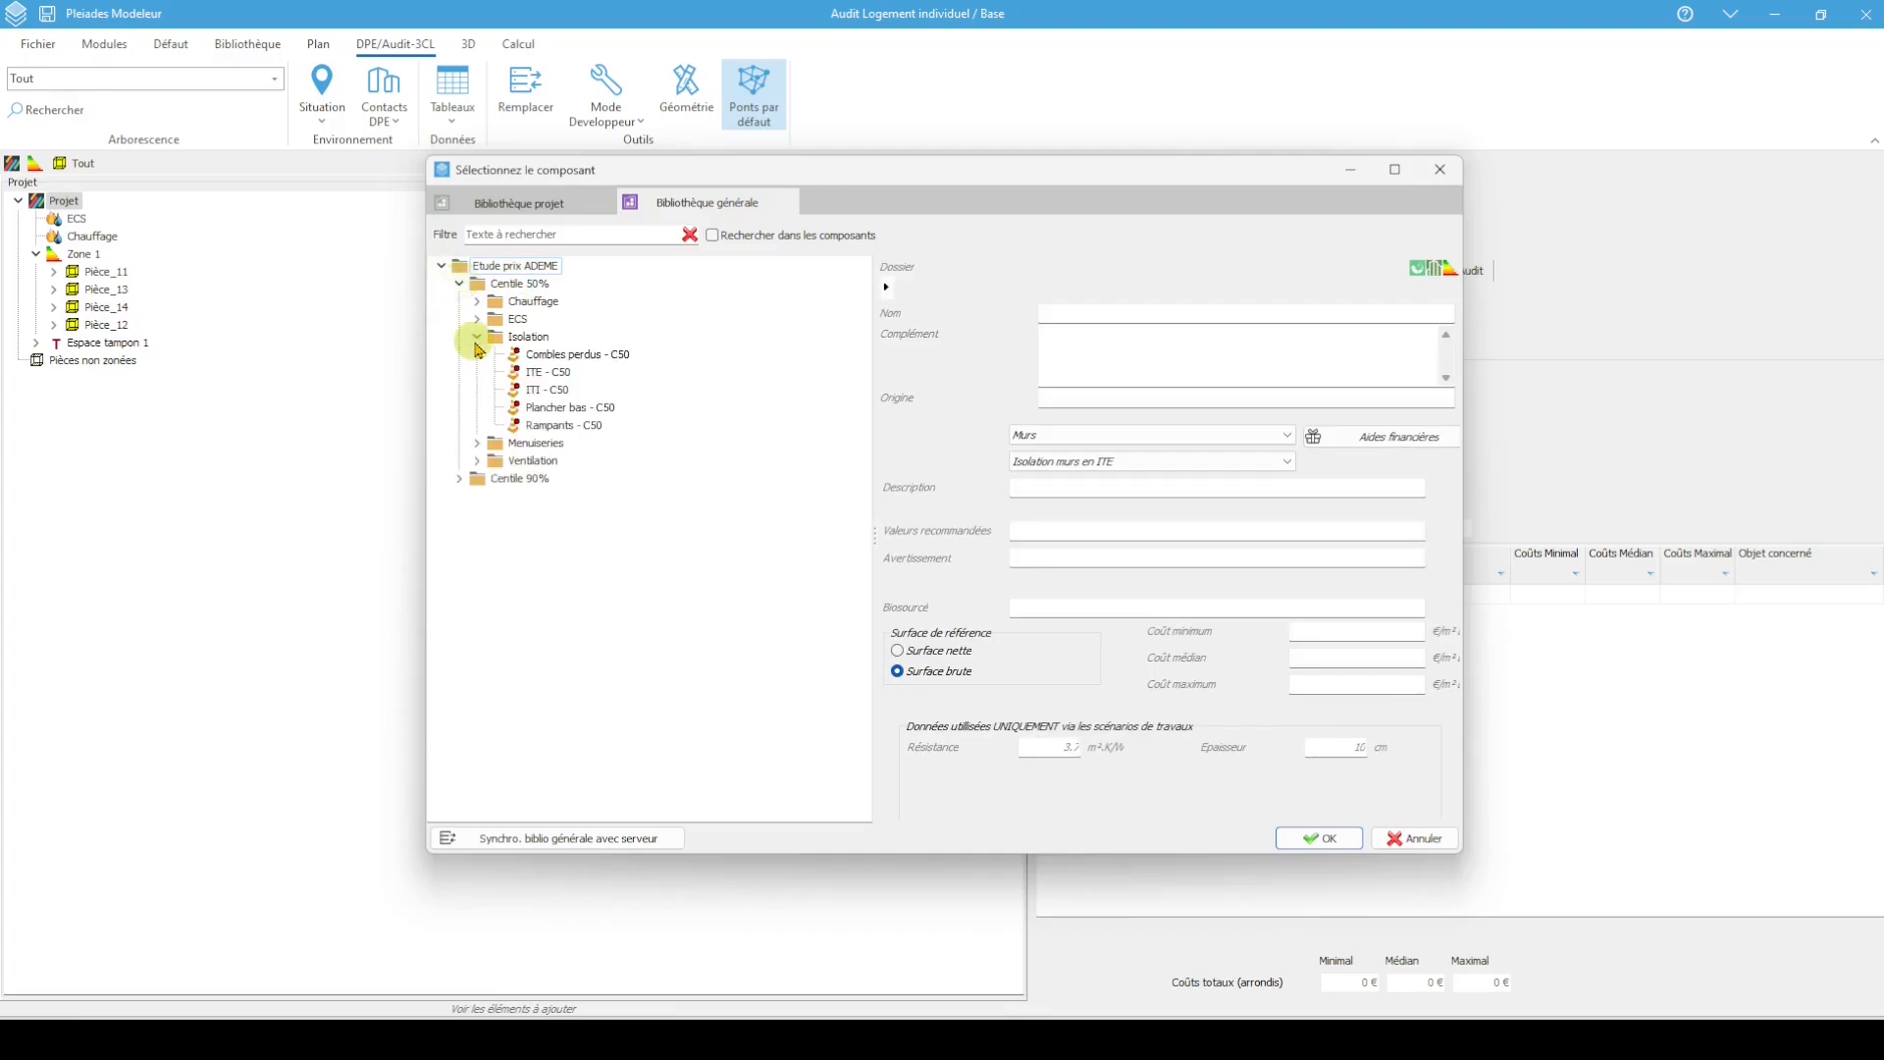
pyautogui.click(547, 372)
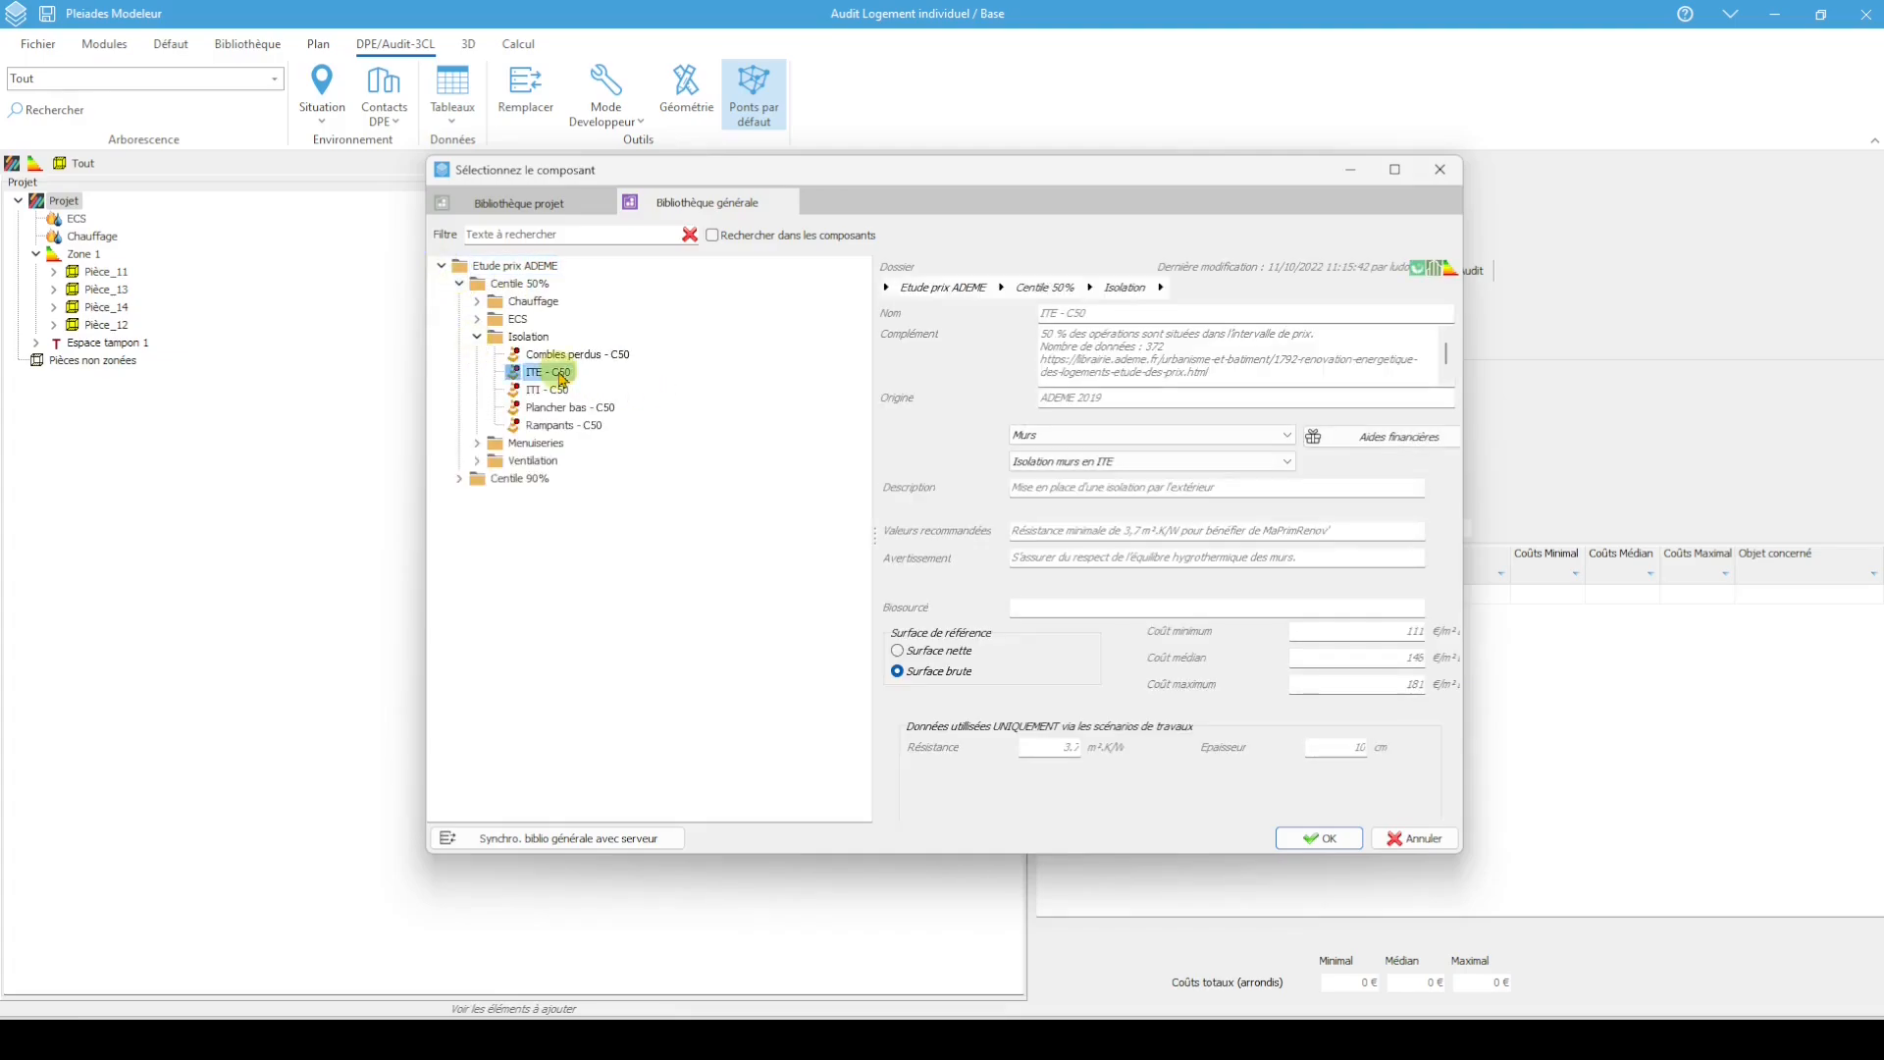
pyautogui.click(1325, 838)
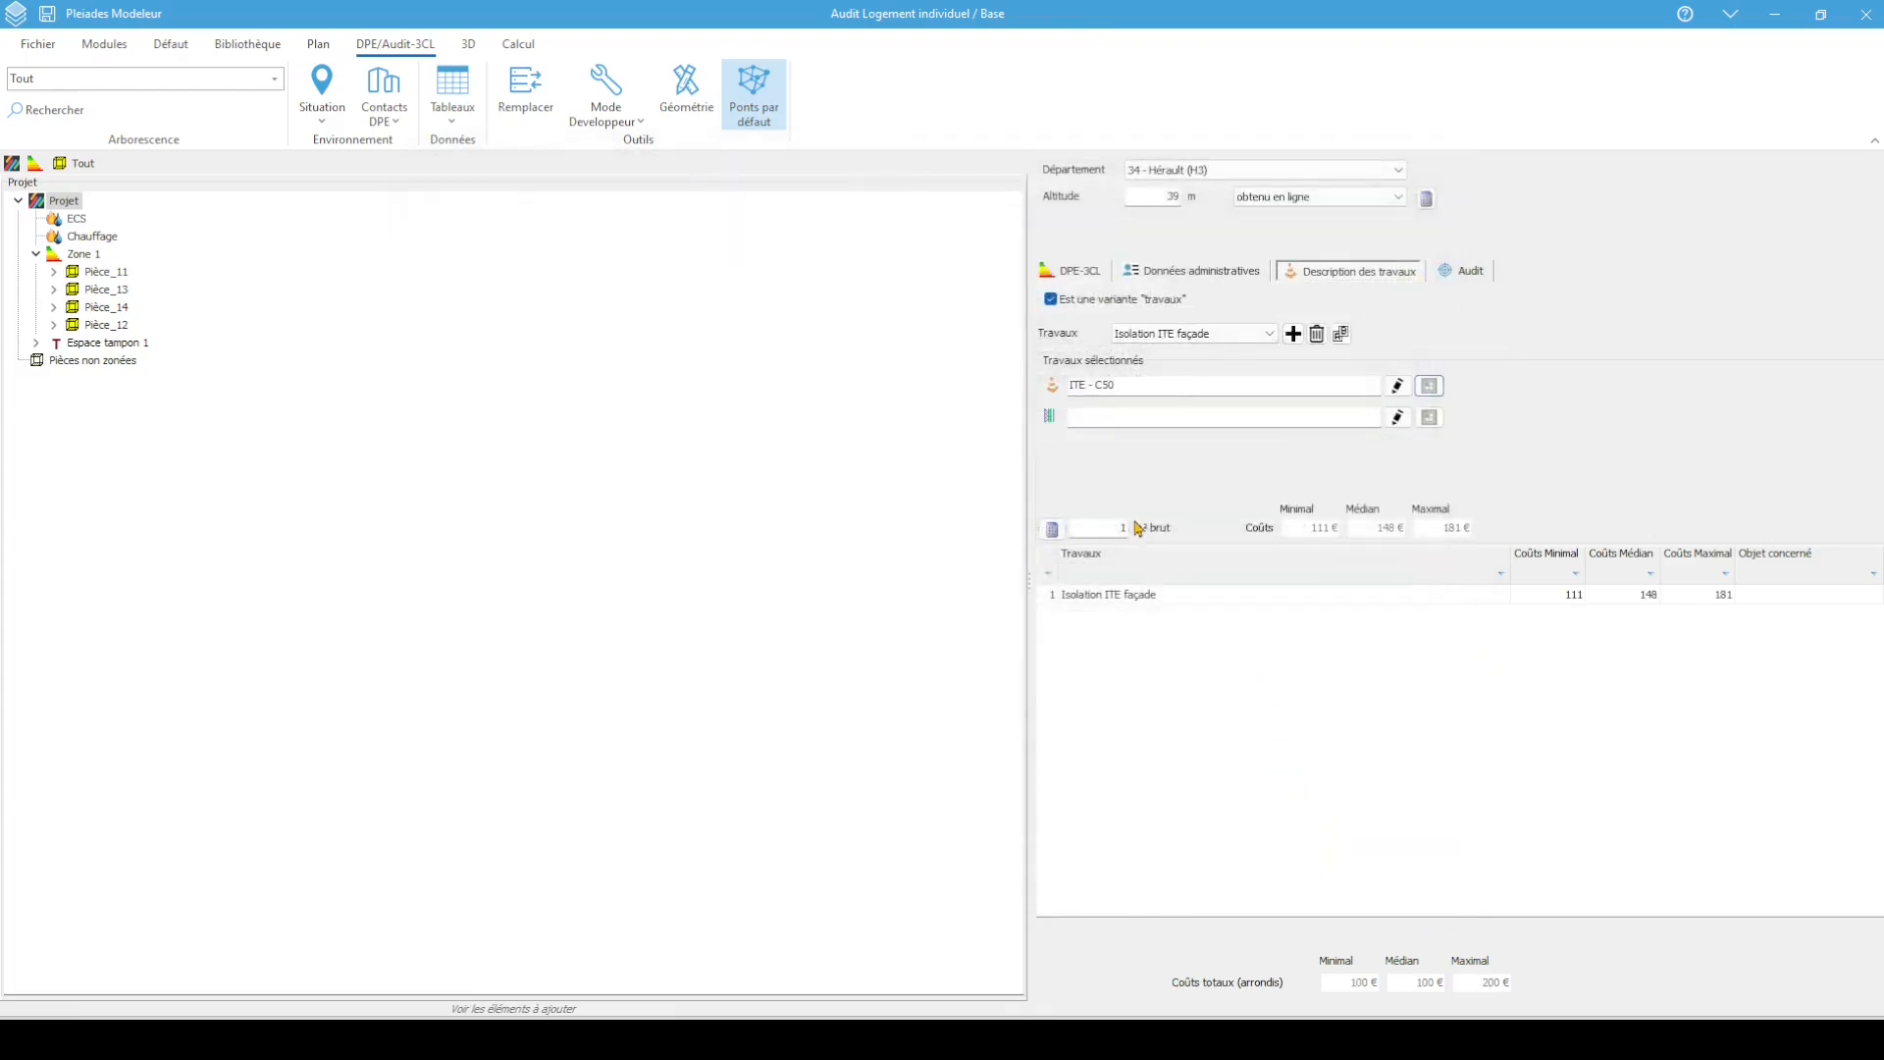
# Link the façade insulation work to the Mur lourd avant 1978 wall and calculate its treated area from the model
pyautogui.click(1429, 418)
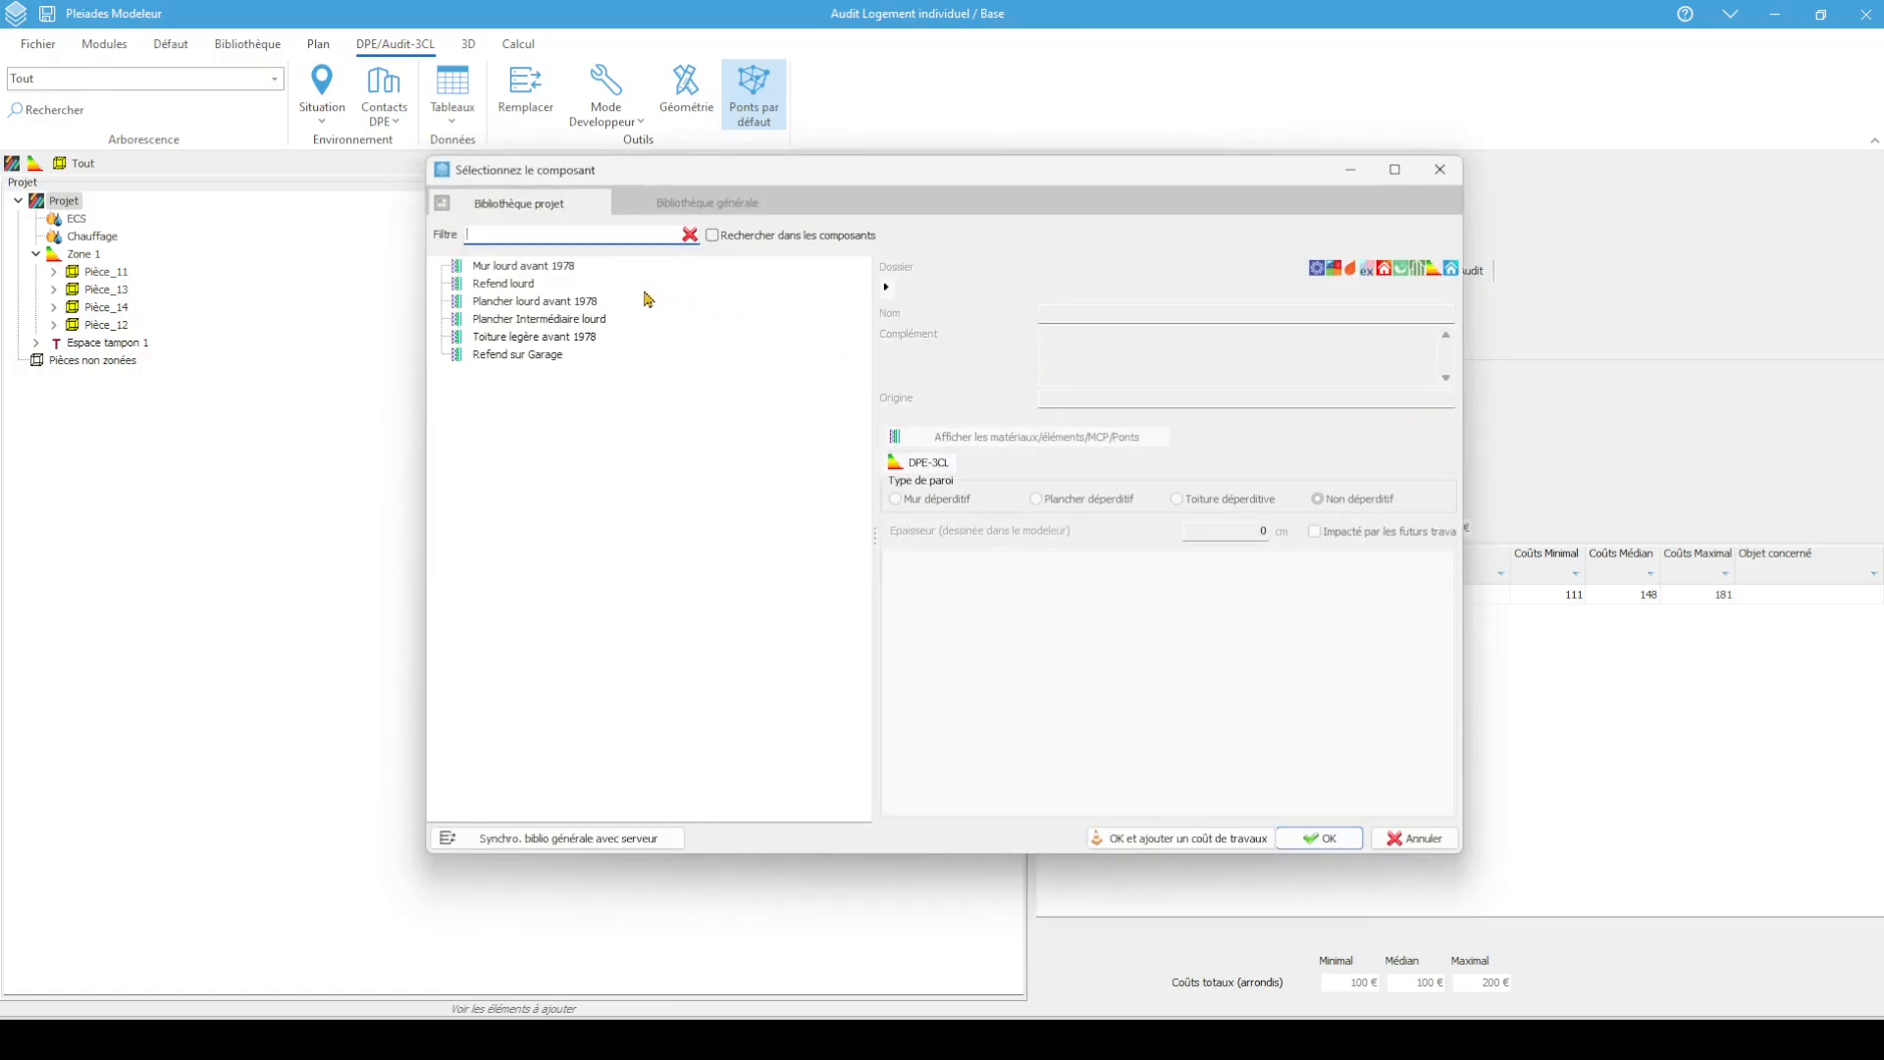
pyautogui.click(542, 266)
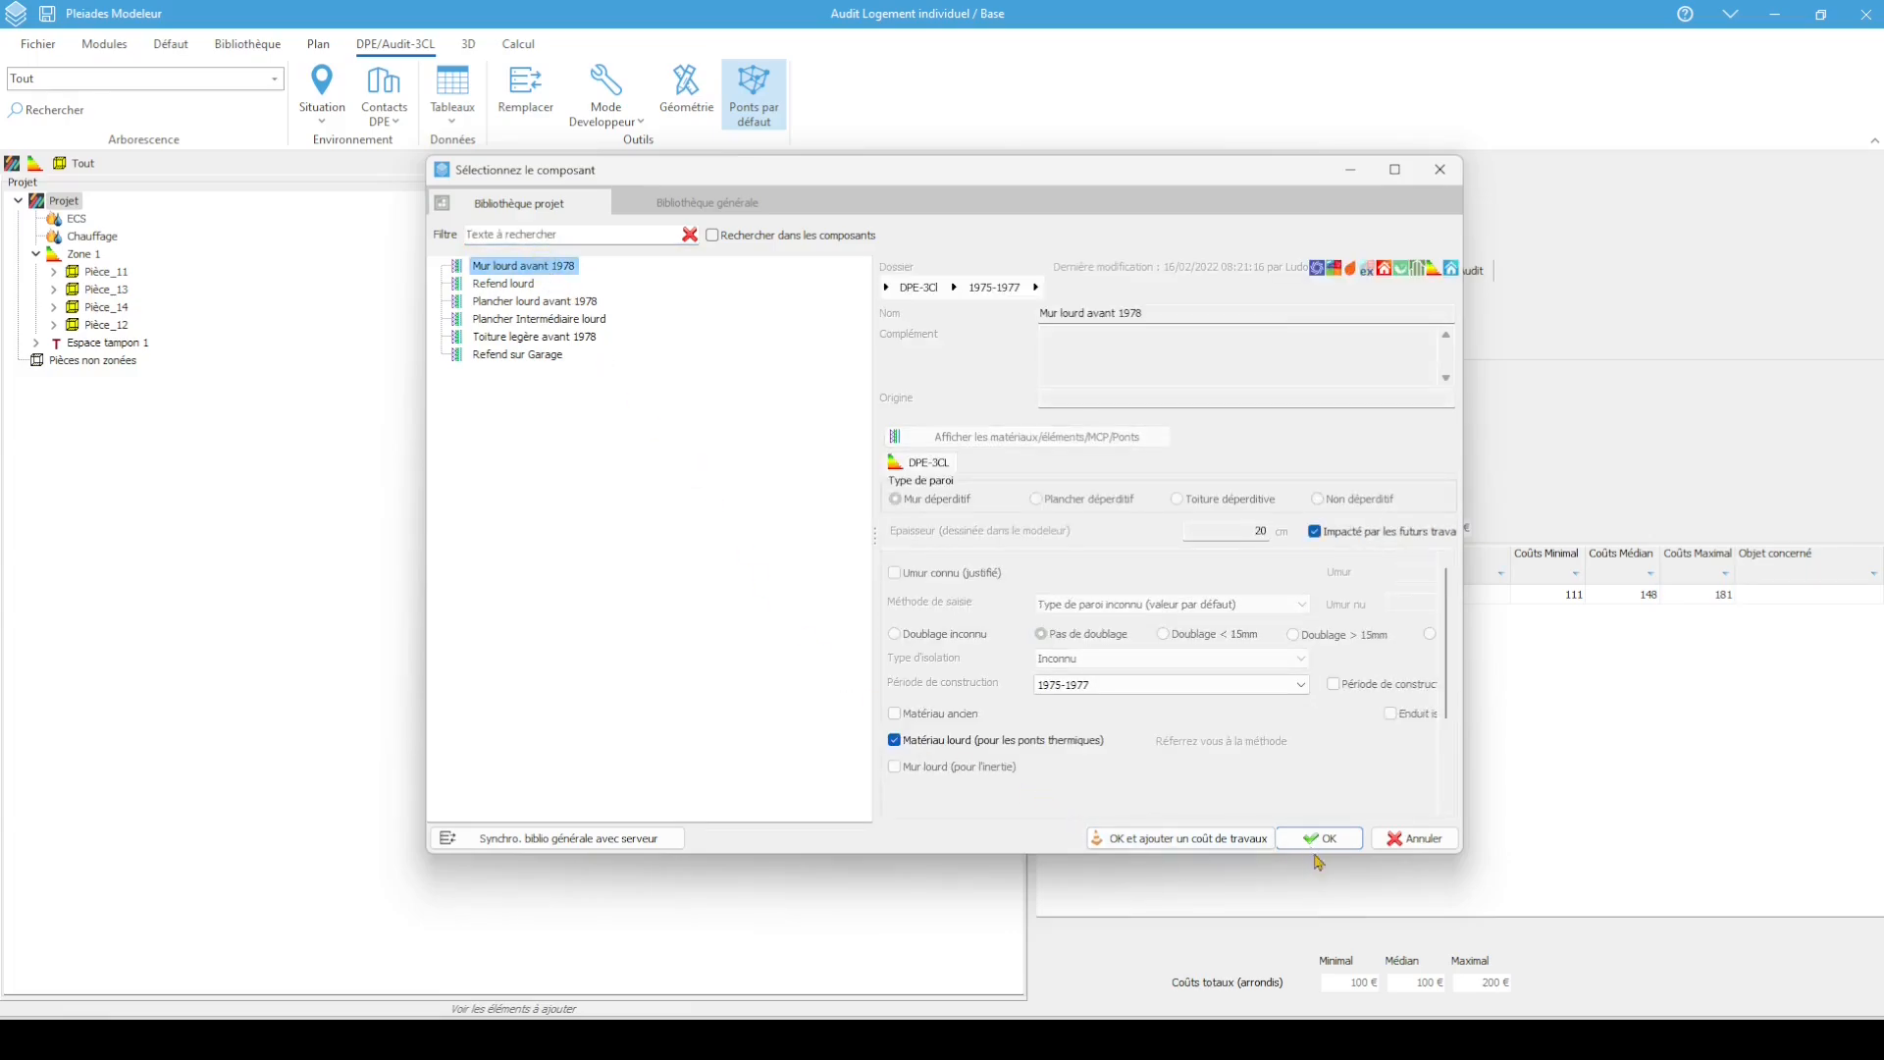
pyautogui.moveTo(1462, 655); pyautogui.dragTo(1595, 656)
pyautogui.click(1462, 826)
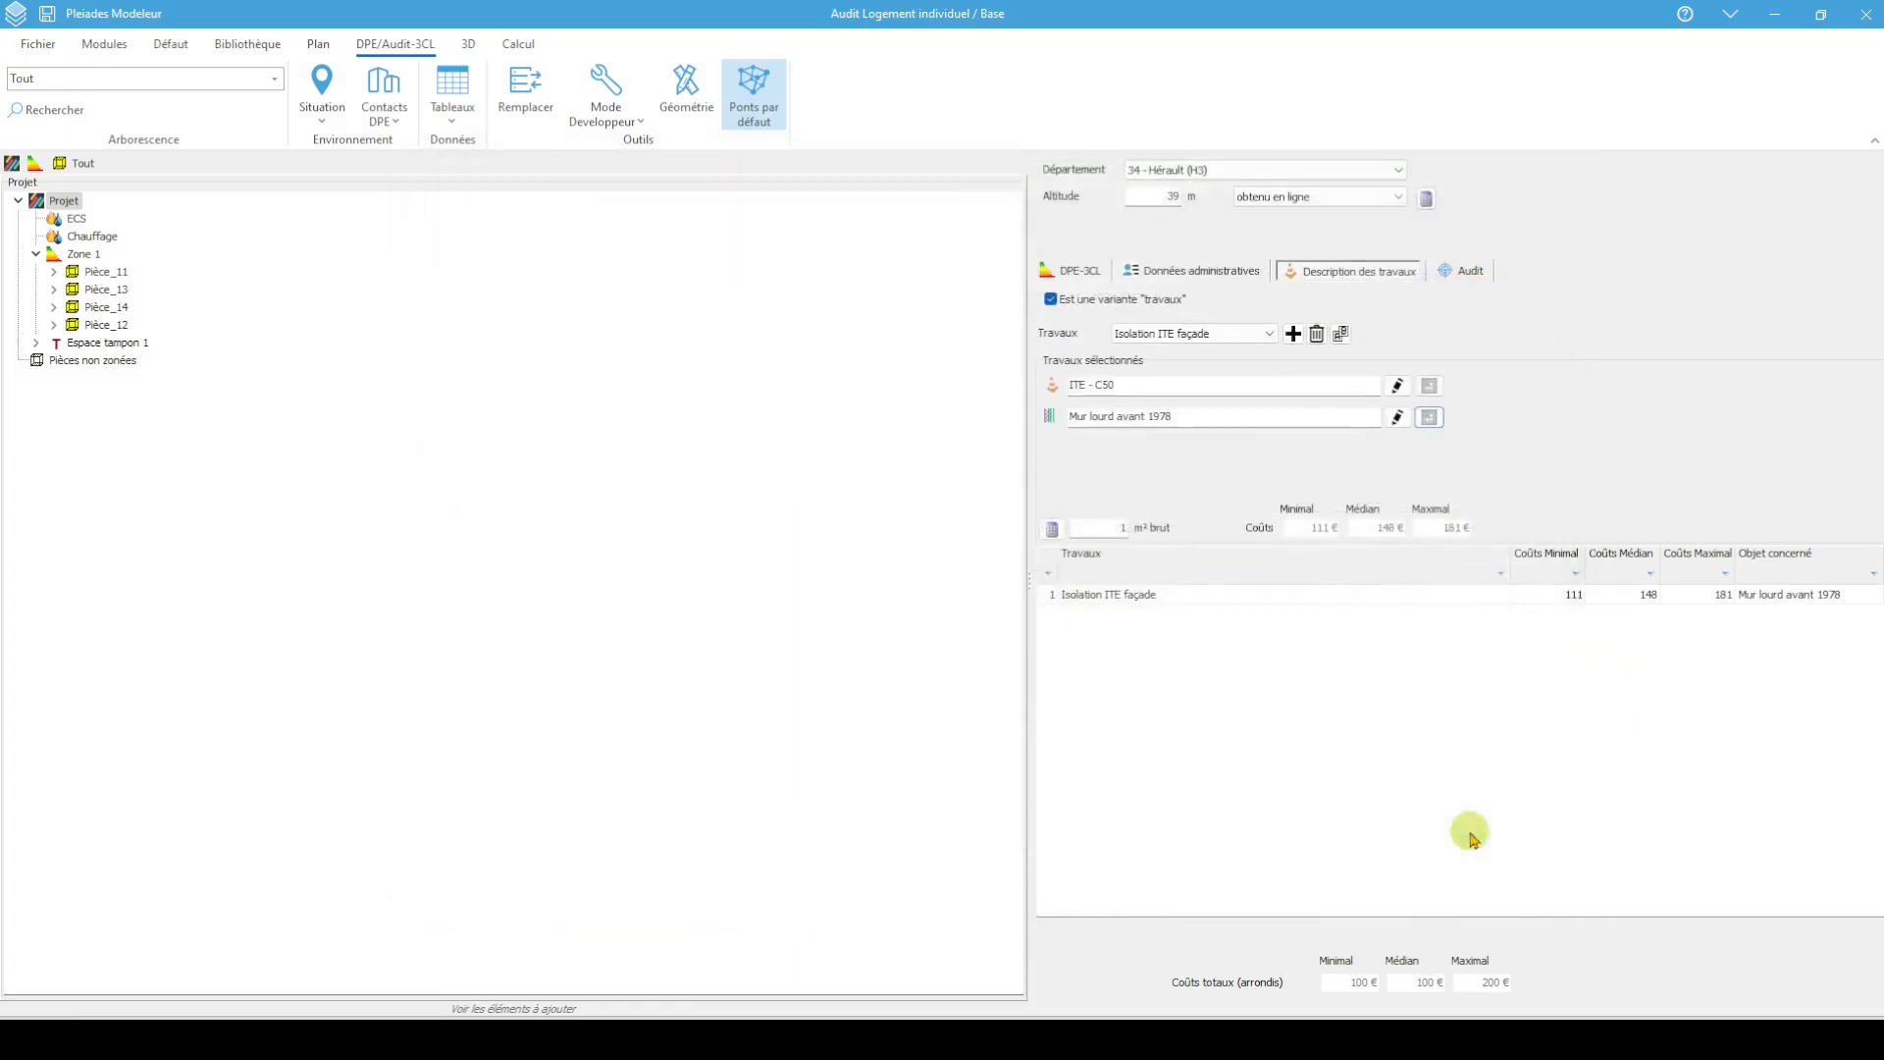
pyautogui.click(1053, 529)
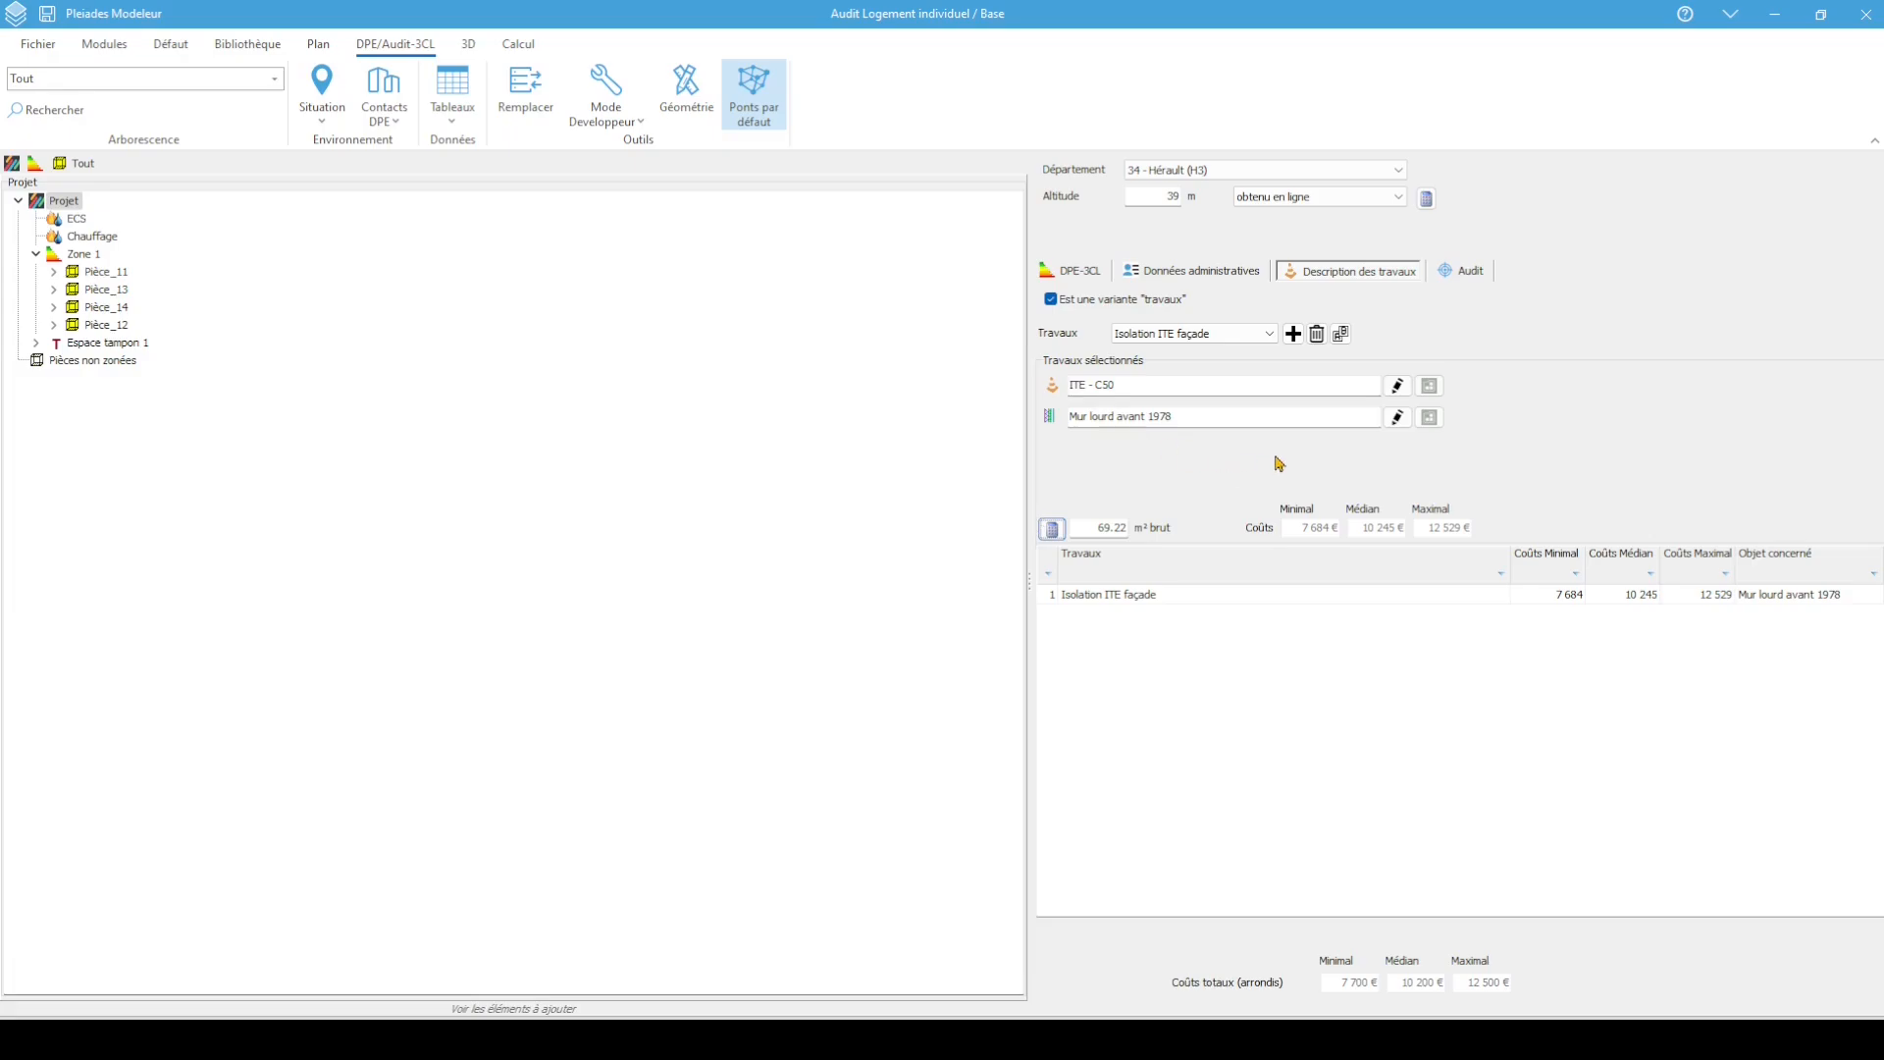
# Set the Mur lourd avant 1978 wall's insulation type to ITE with a known insulation resistance of 5 m².K/W
pyautogui.click(1393, 424)
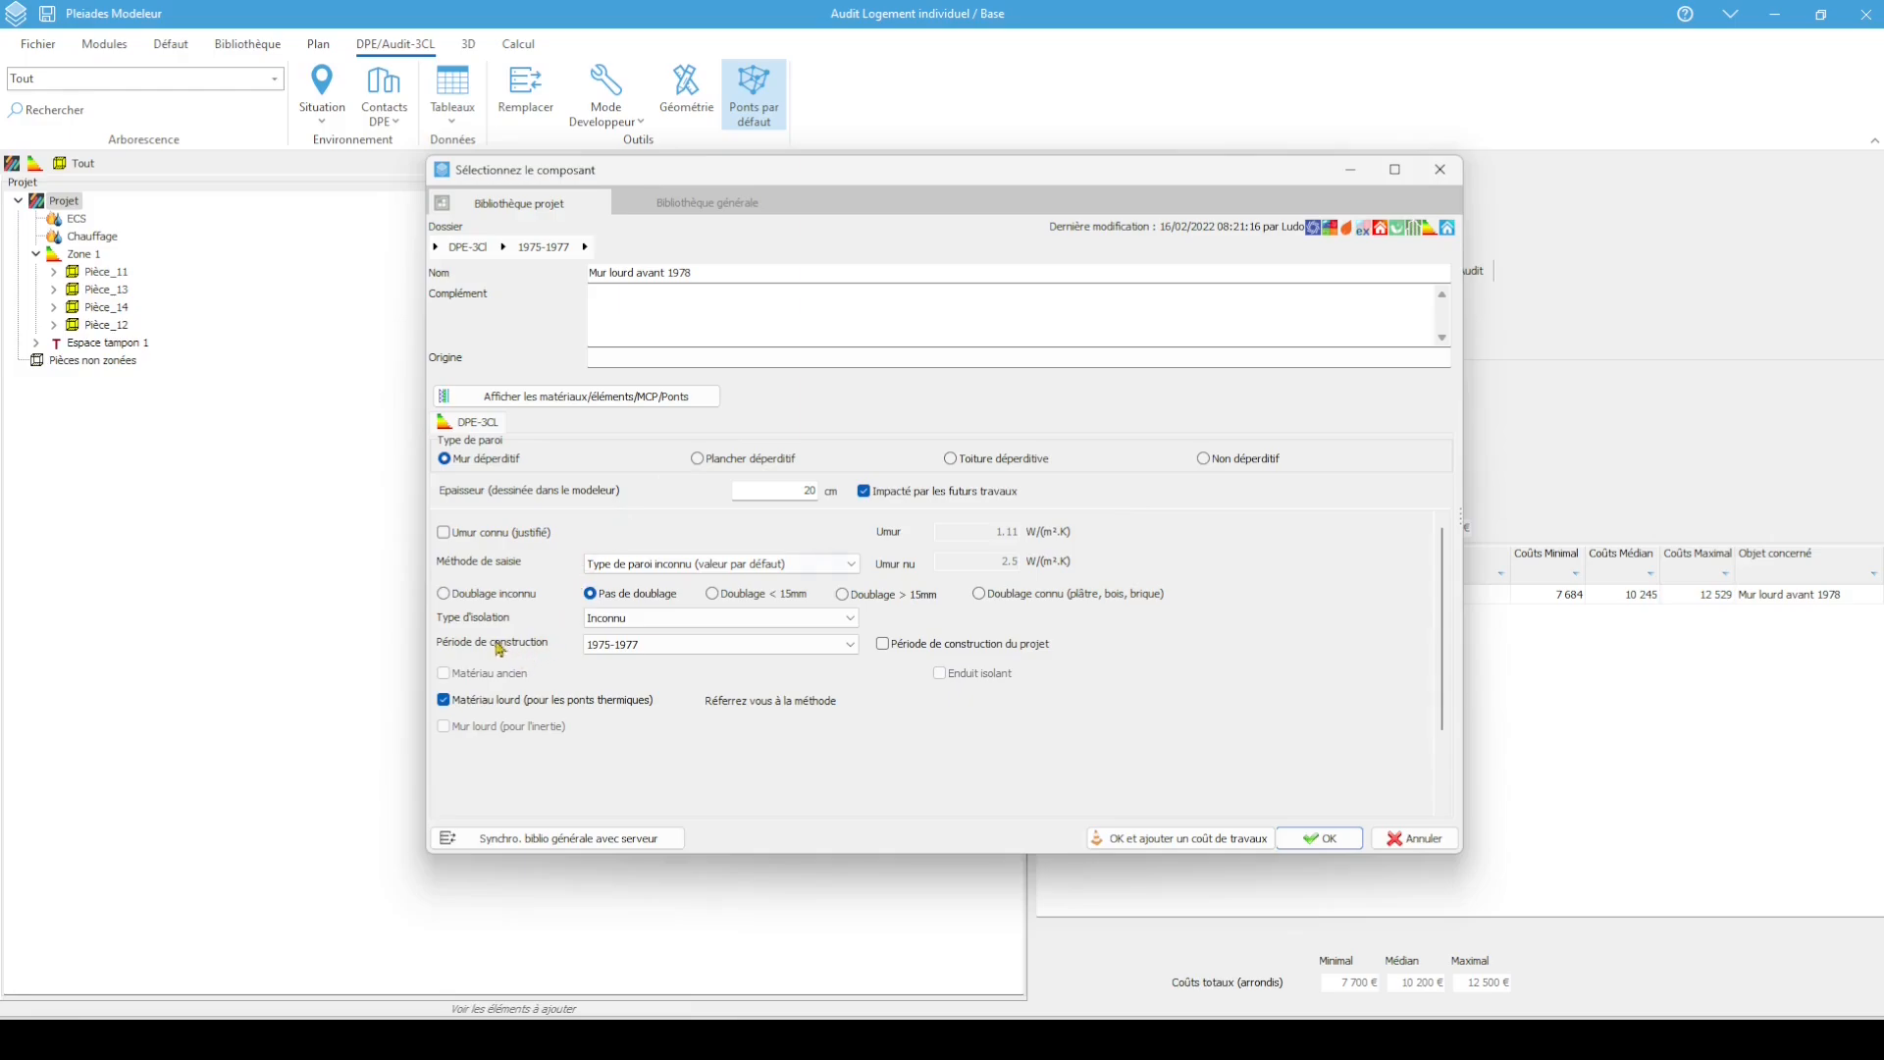
pyautogui.click(594, 619)
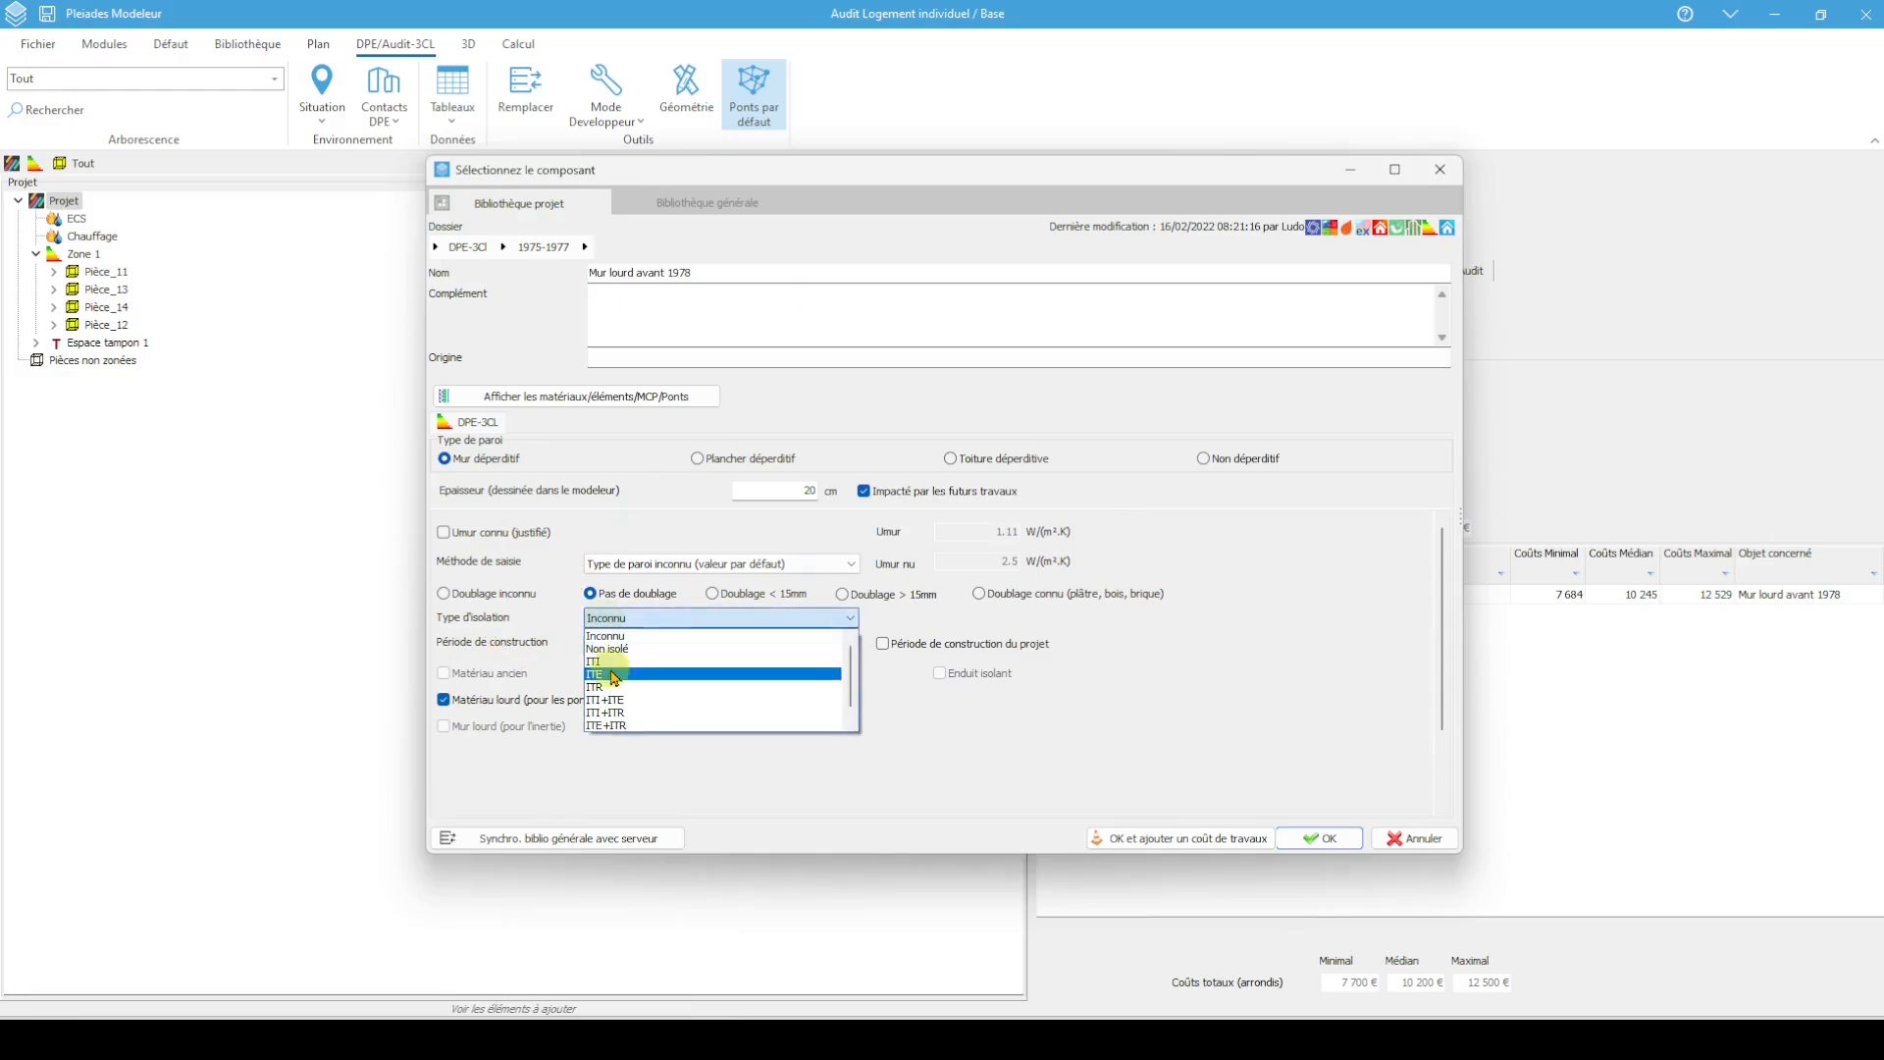
pyautogui.click(614, 675)
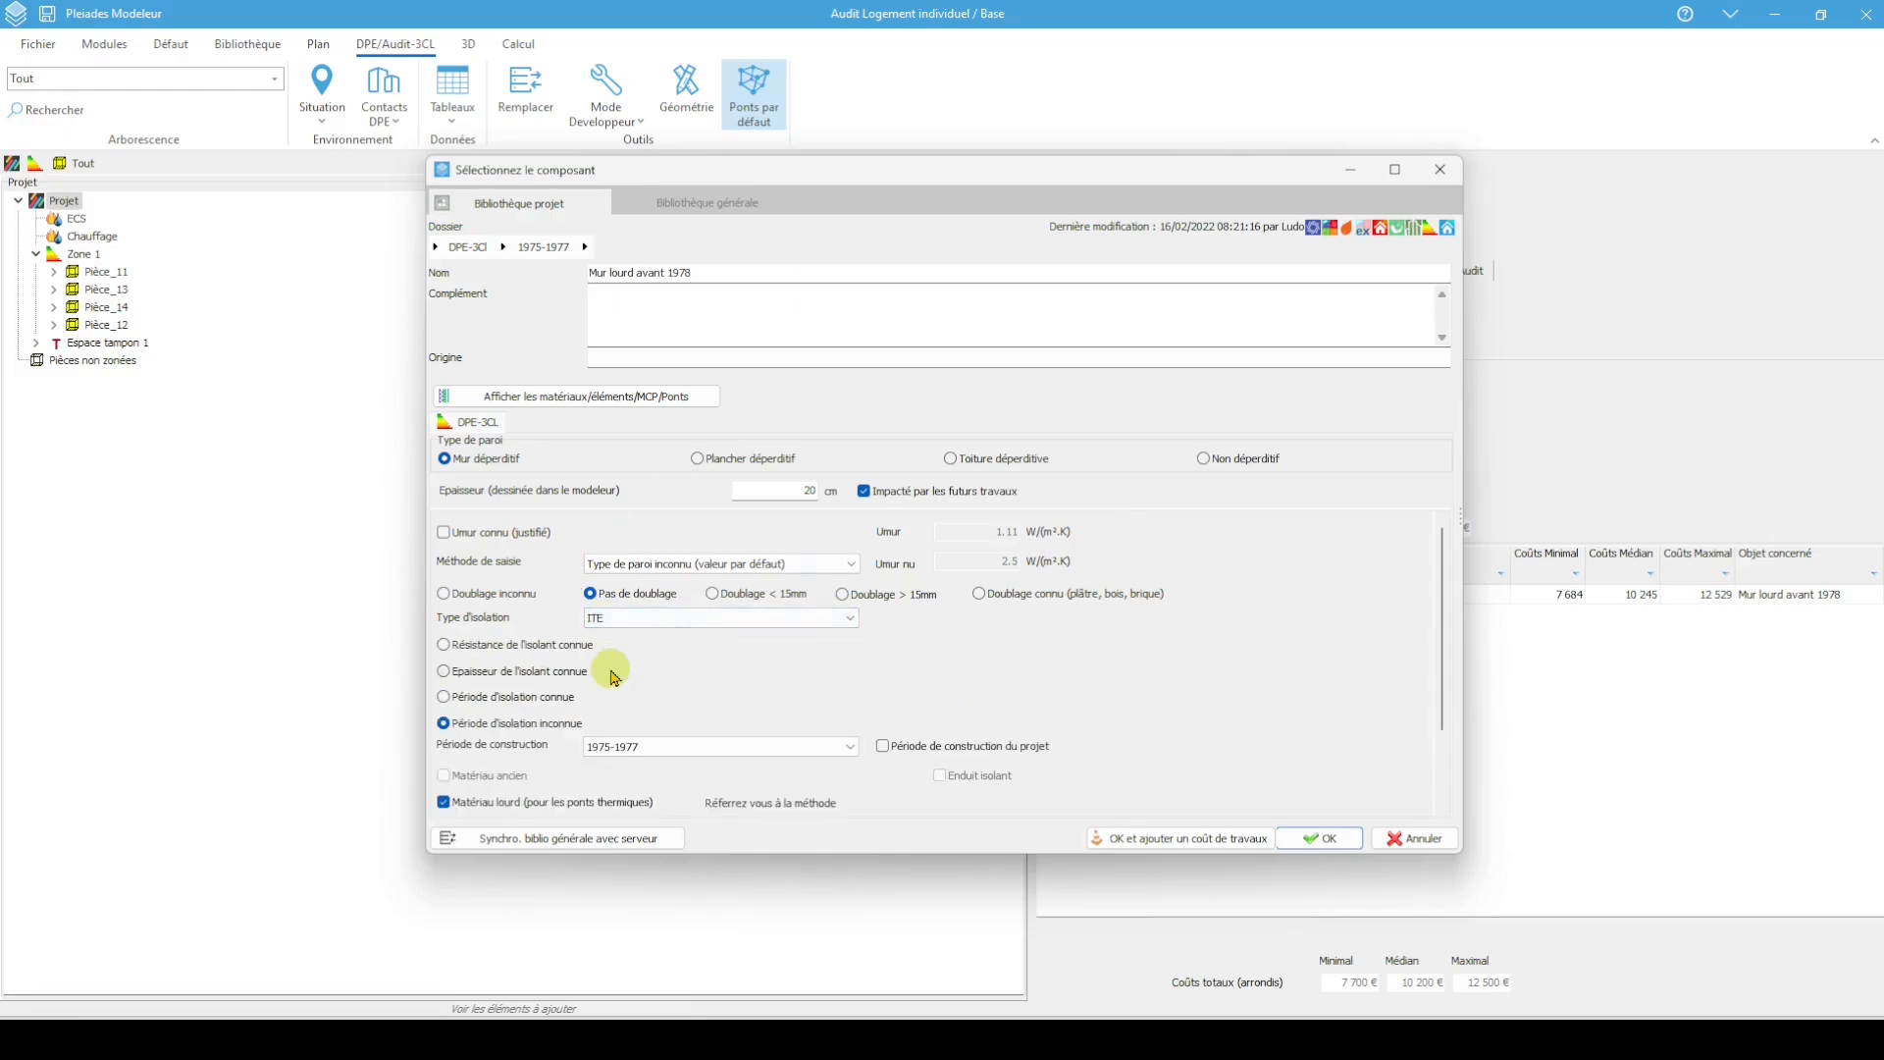
pyautogui.click(509, 654)
pyautogui.click(990, 645)
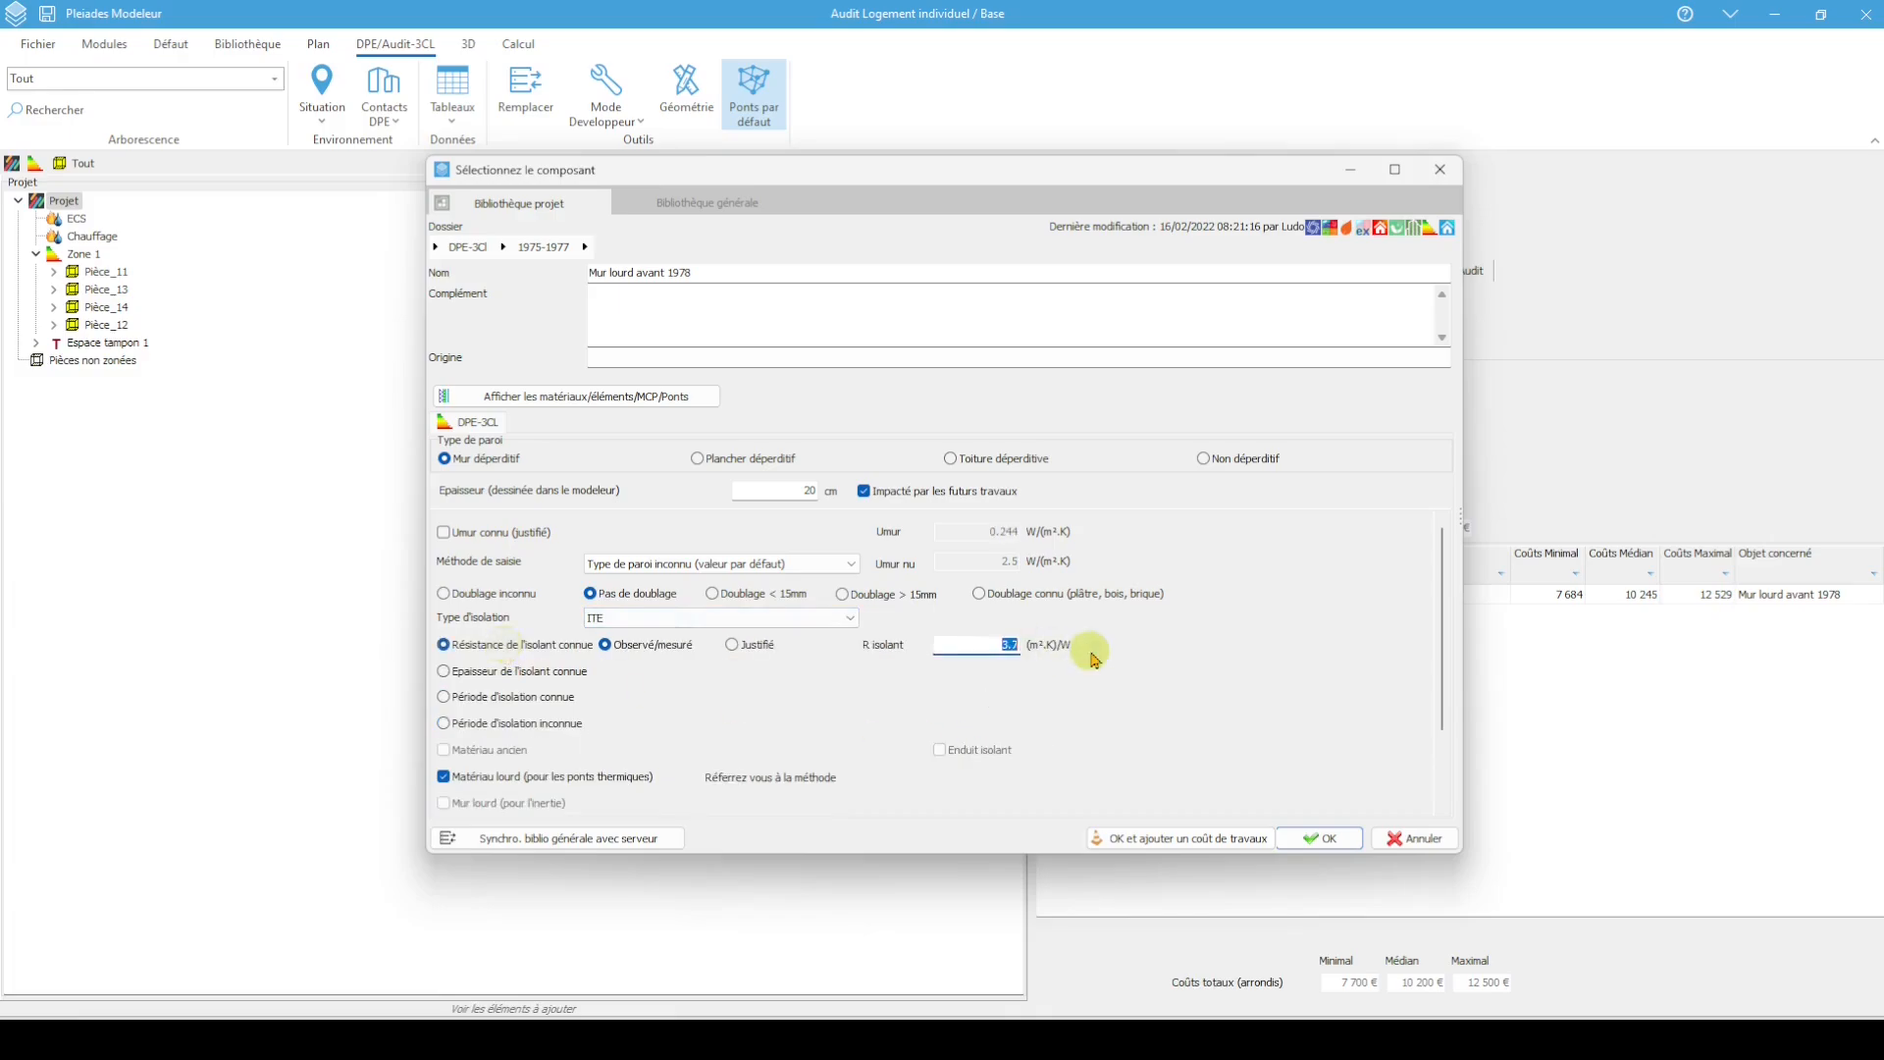
pyautogui.write('5')
pyautogui.click(1320, 838)
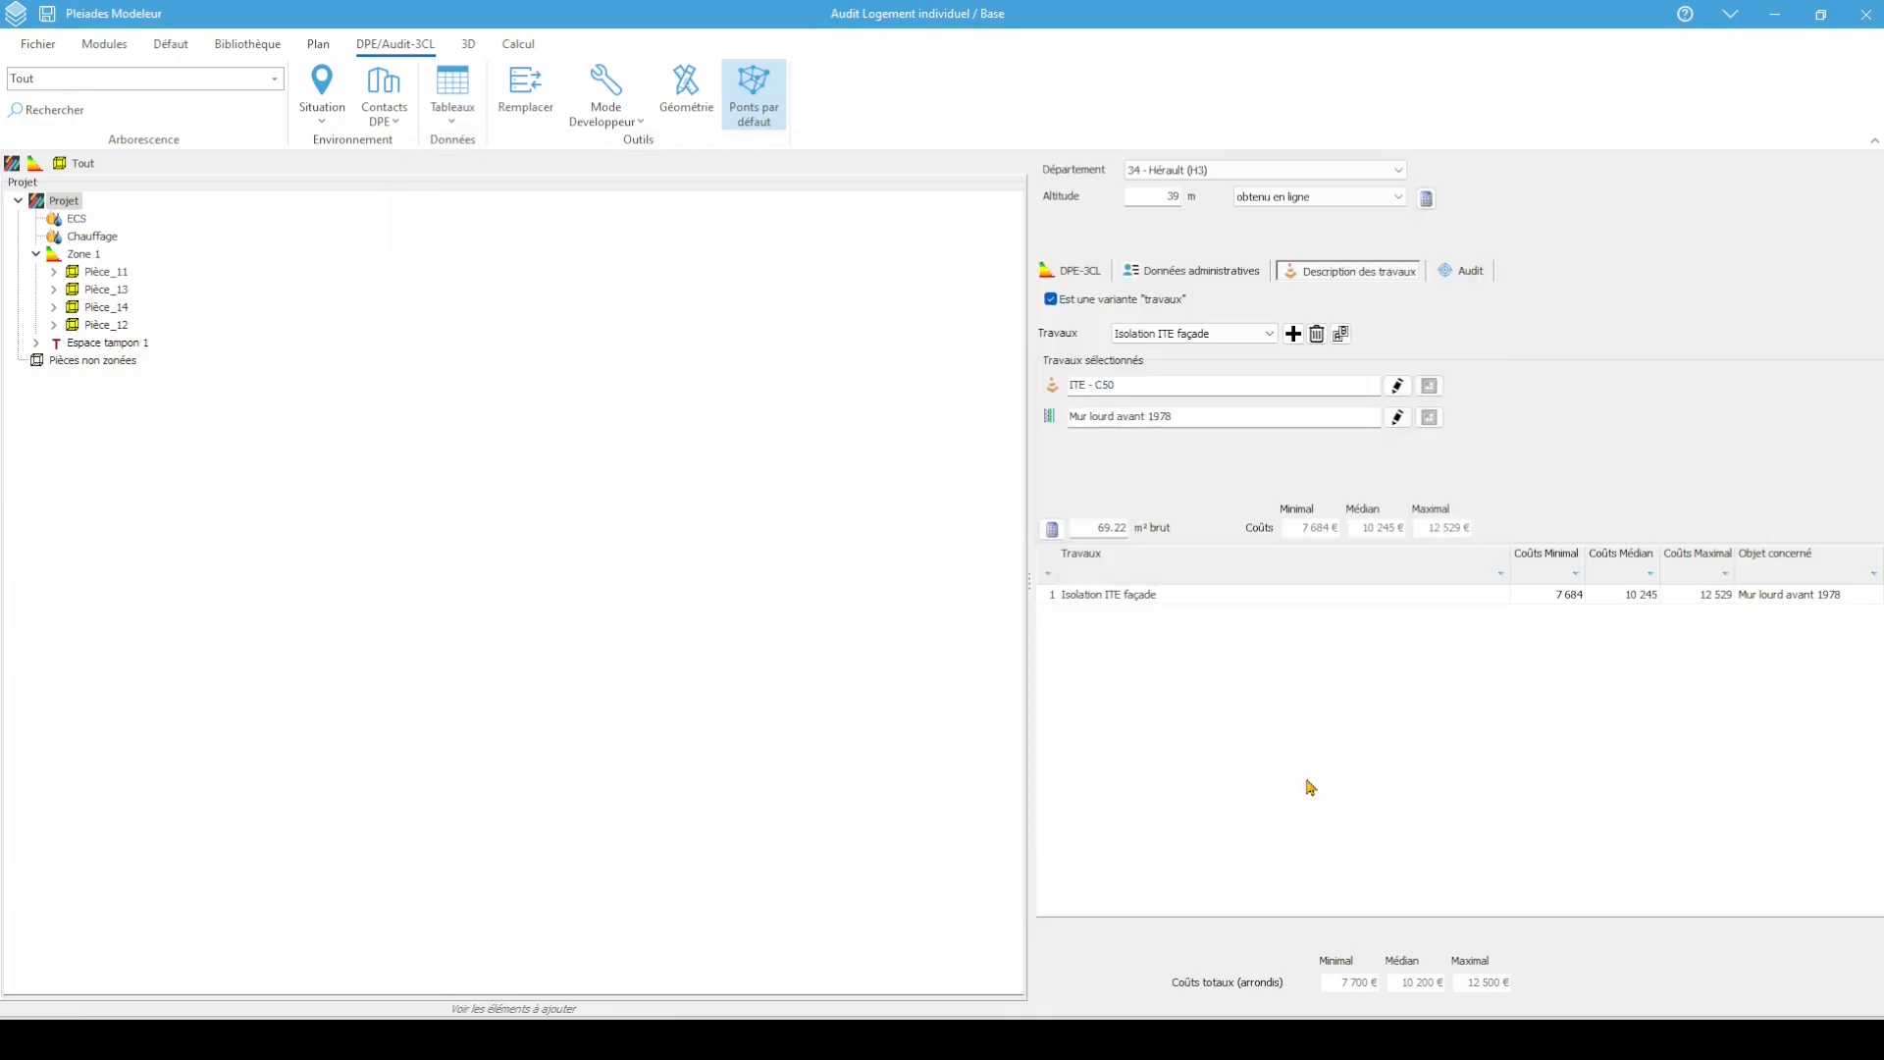
# Add a work item named ITE sur Garage with the project library's ITE - C50 cost, linked to the Refend sur Garage wall
pyautogui.click(1291, 337)
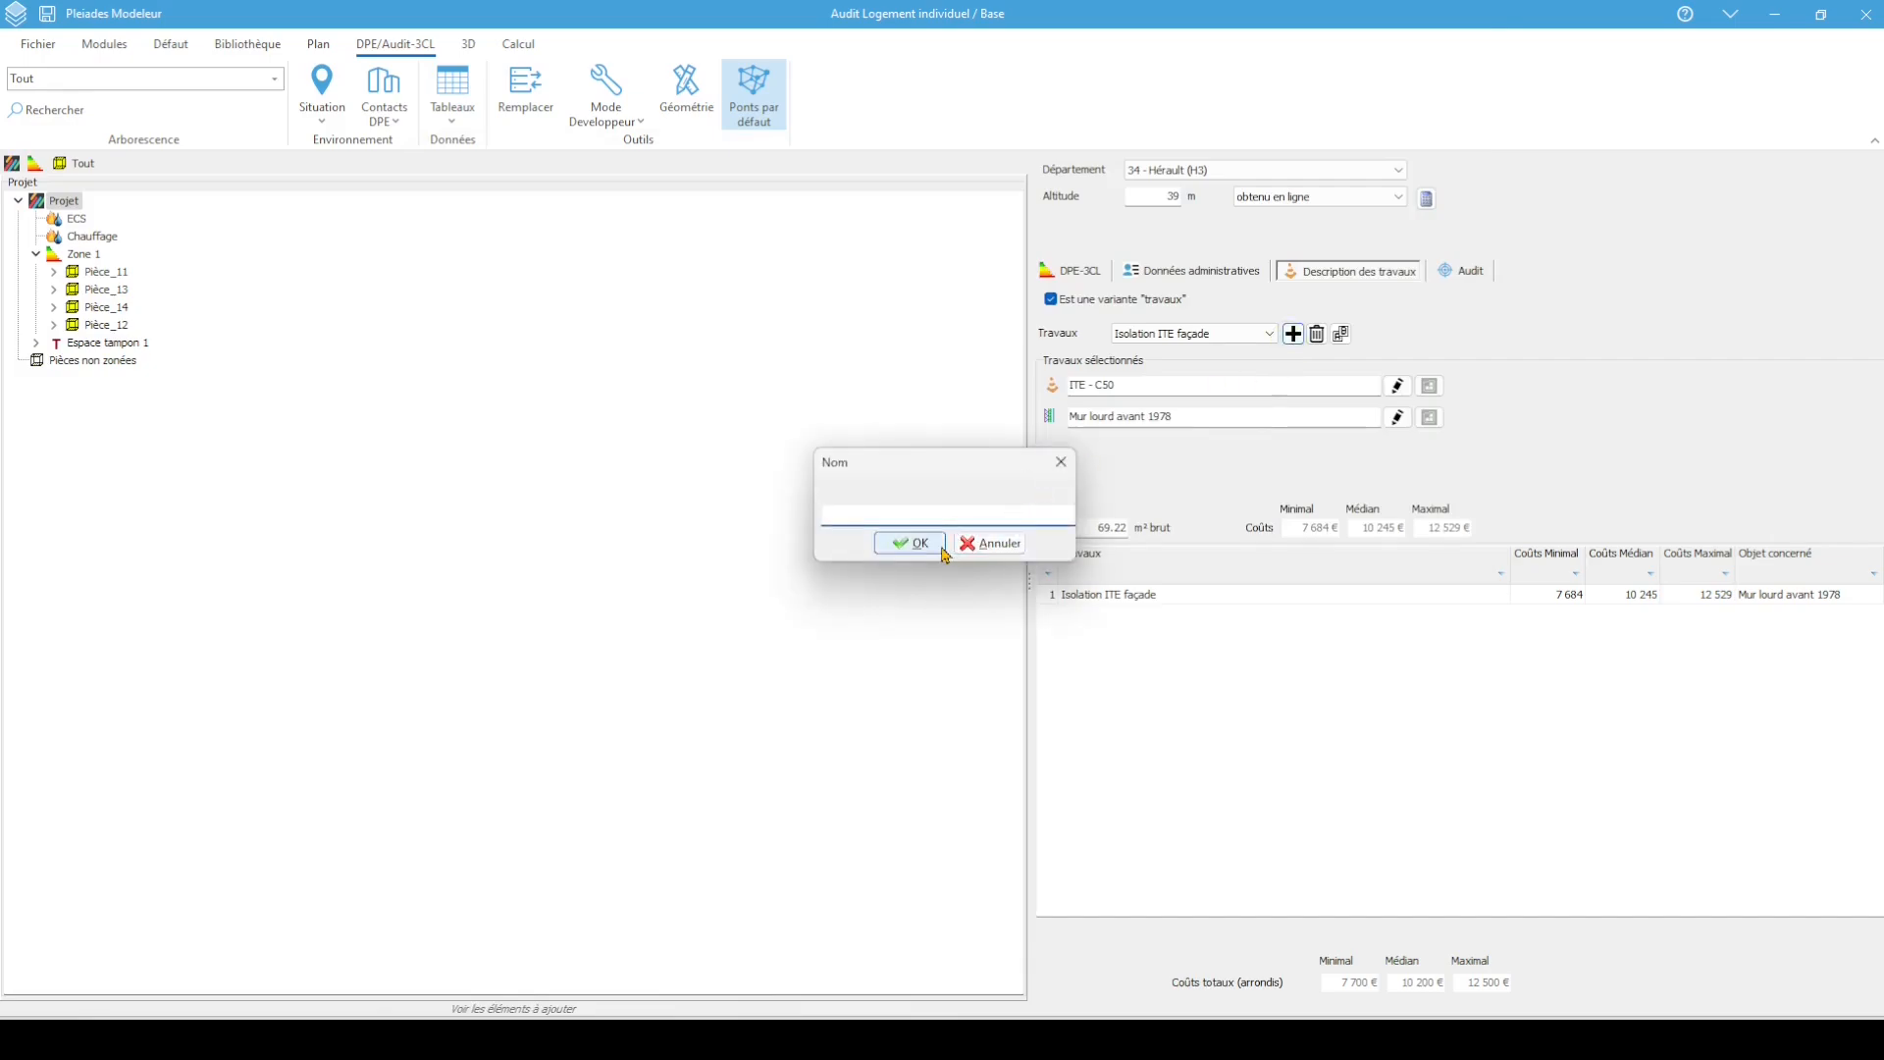
pyautogui.write('ITE sur Garage')
pyautogui.click(911, 542)
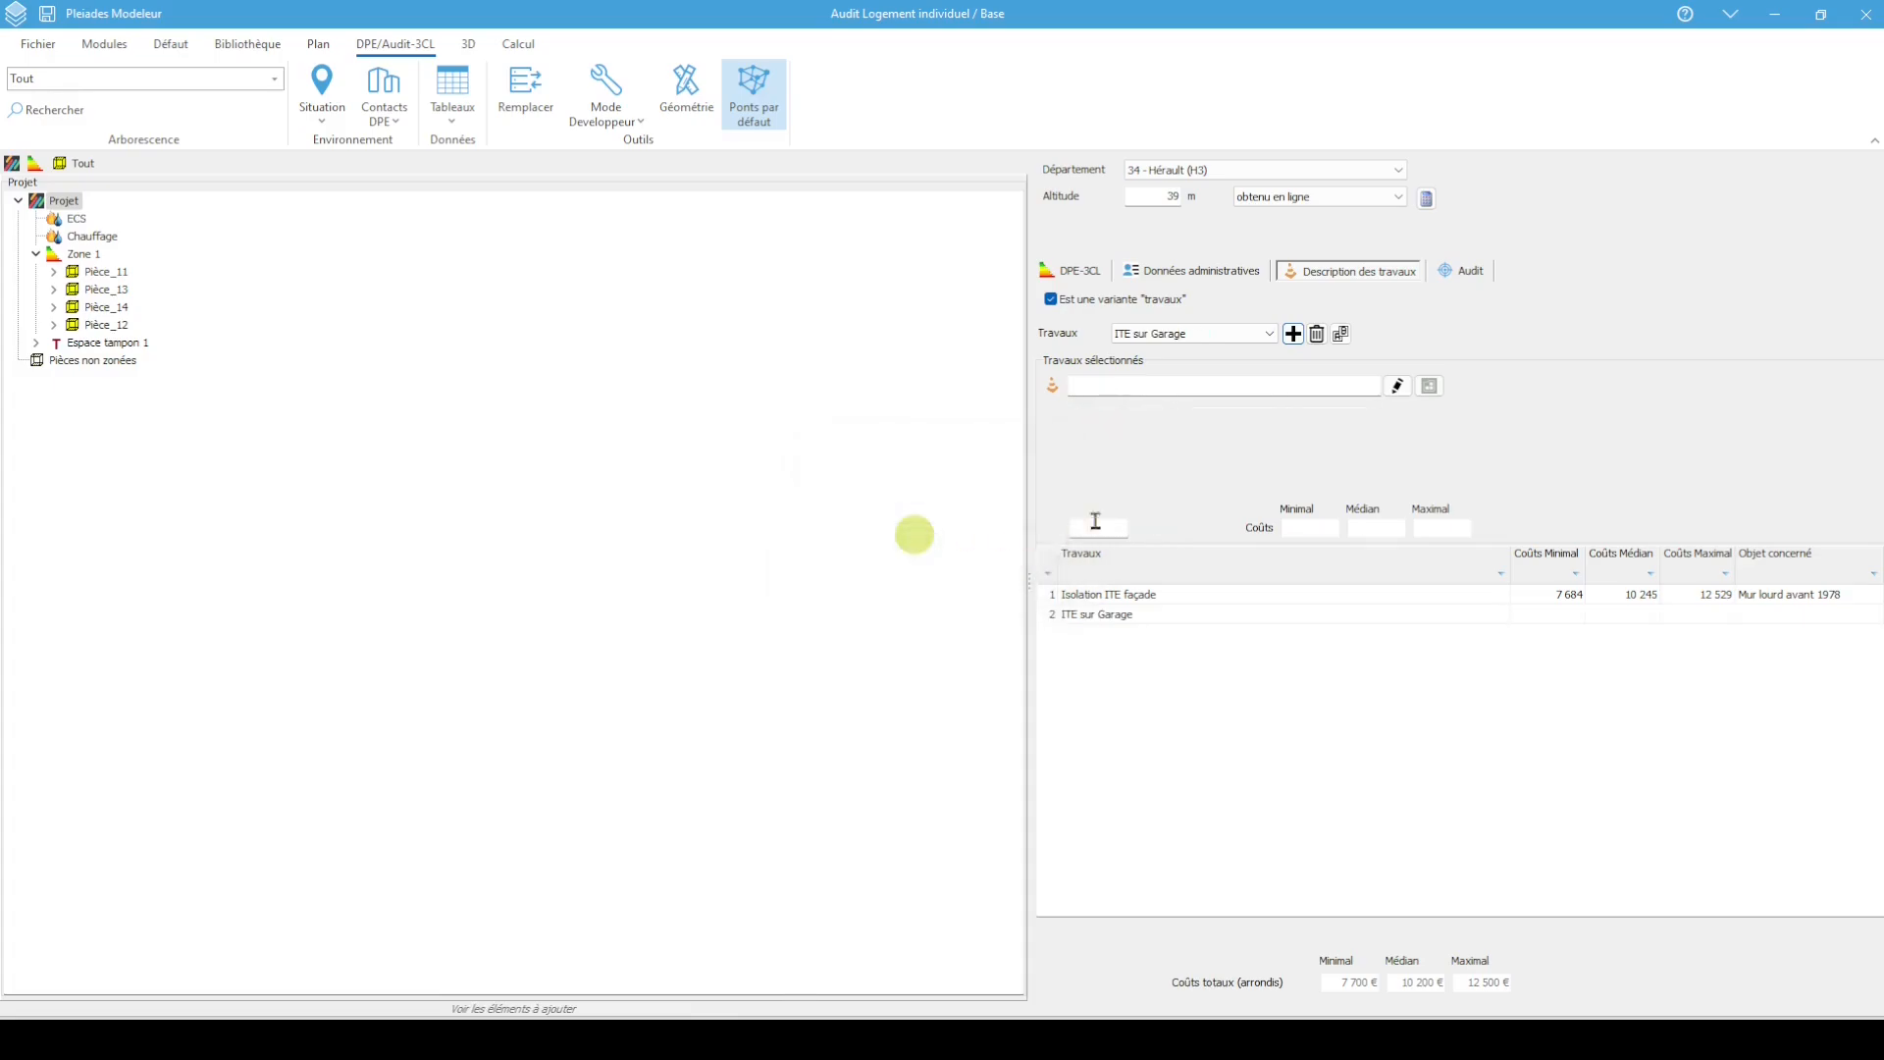
pyautogui.click(1429, 386)
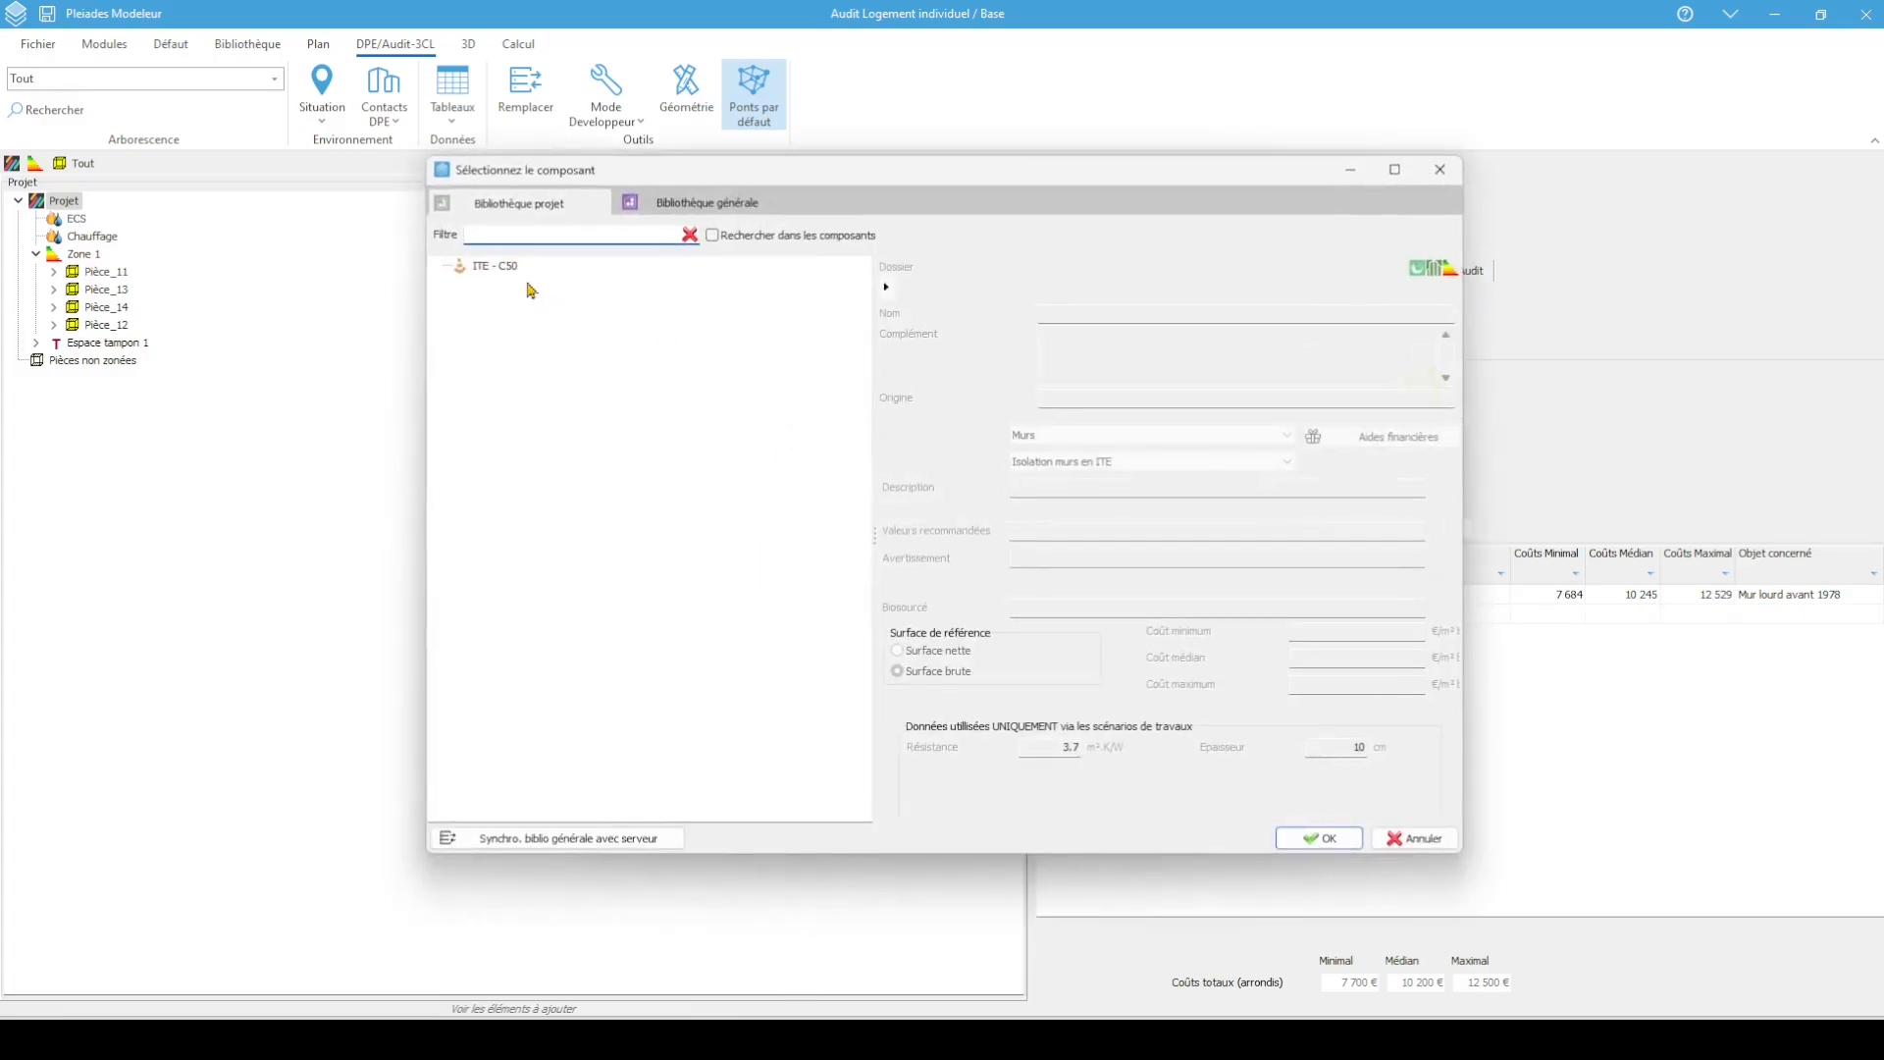
pyautogui.click(508, 266)
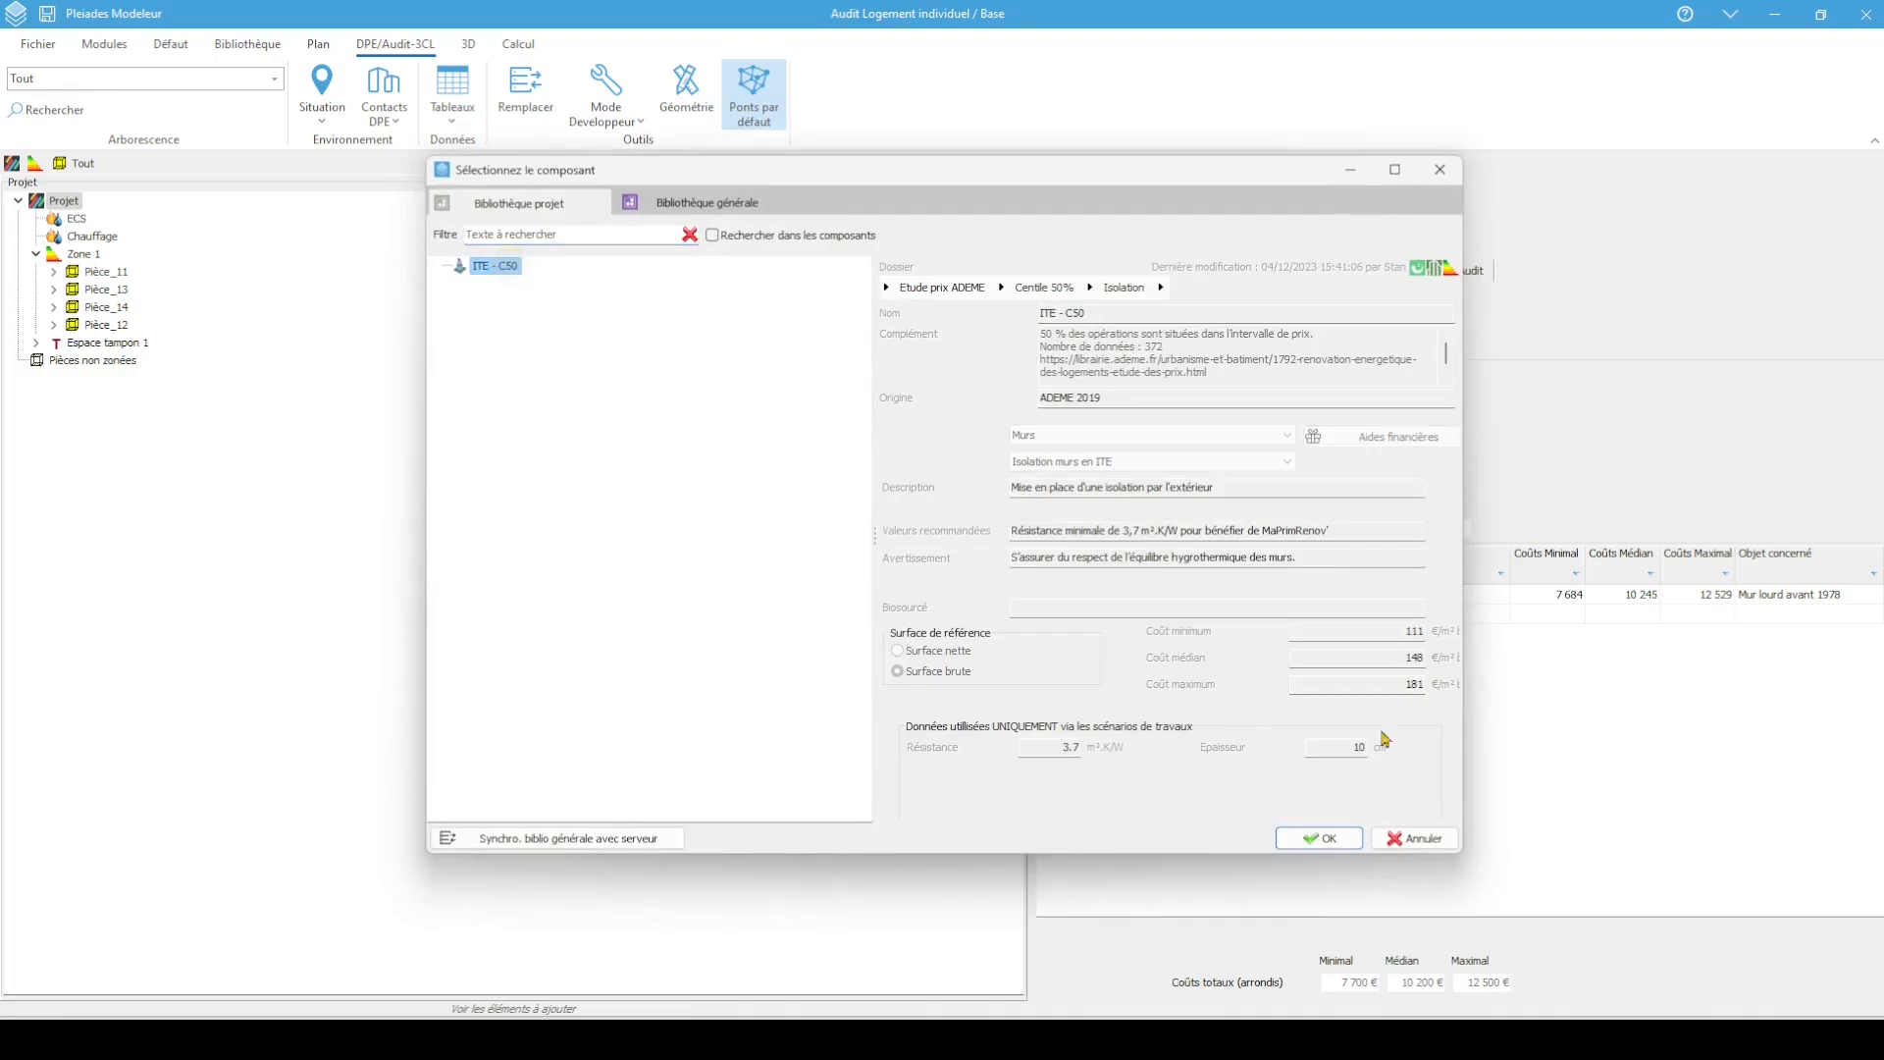
pyautogui.click(1330, 839)
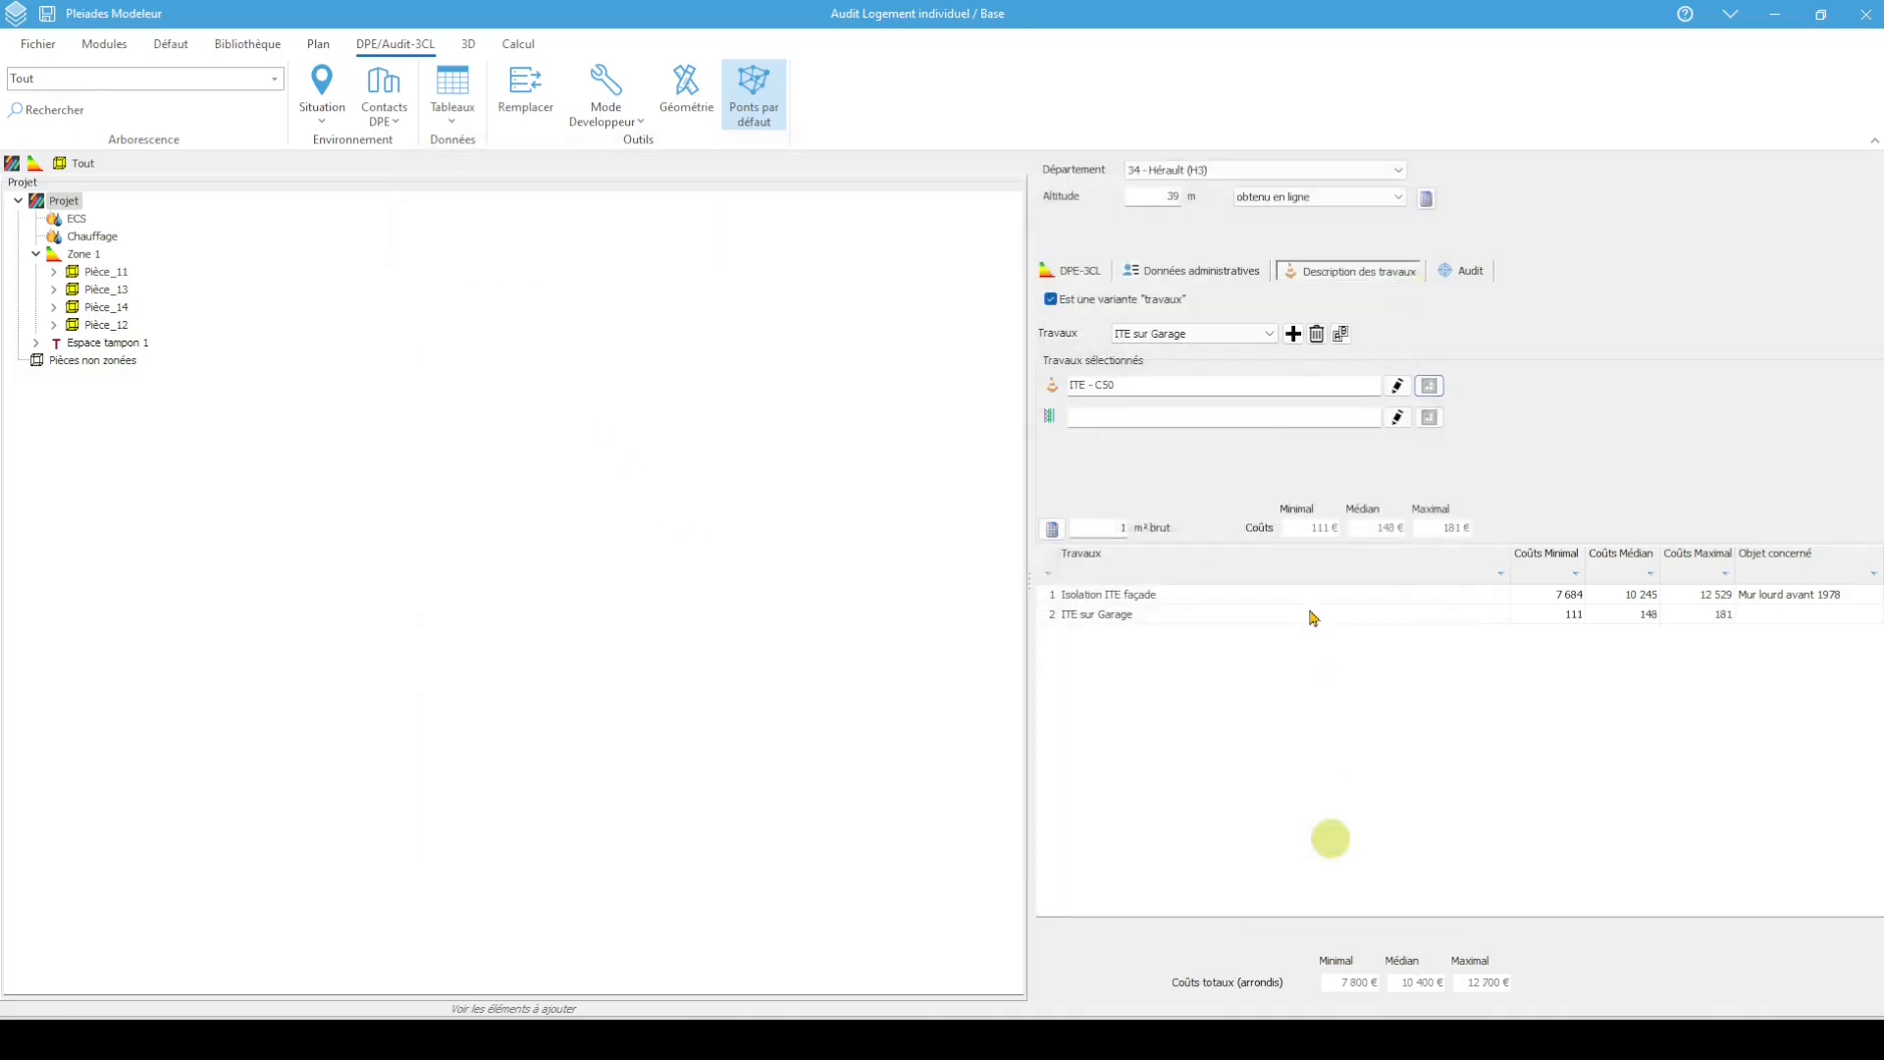
pyautogui.click(1431, 417)
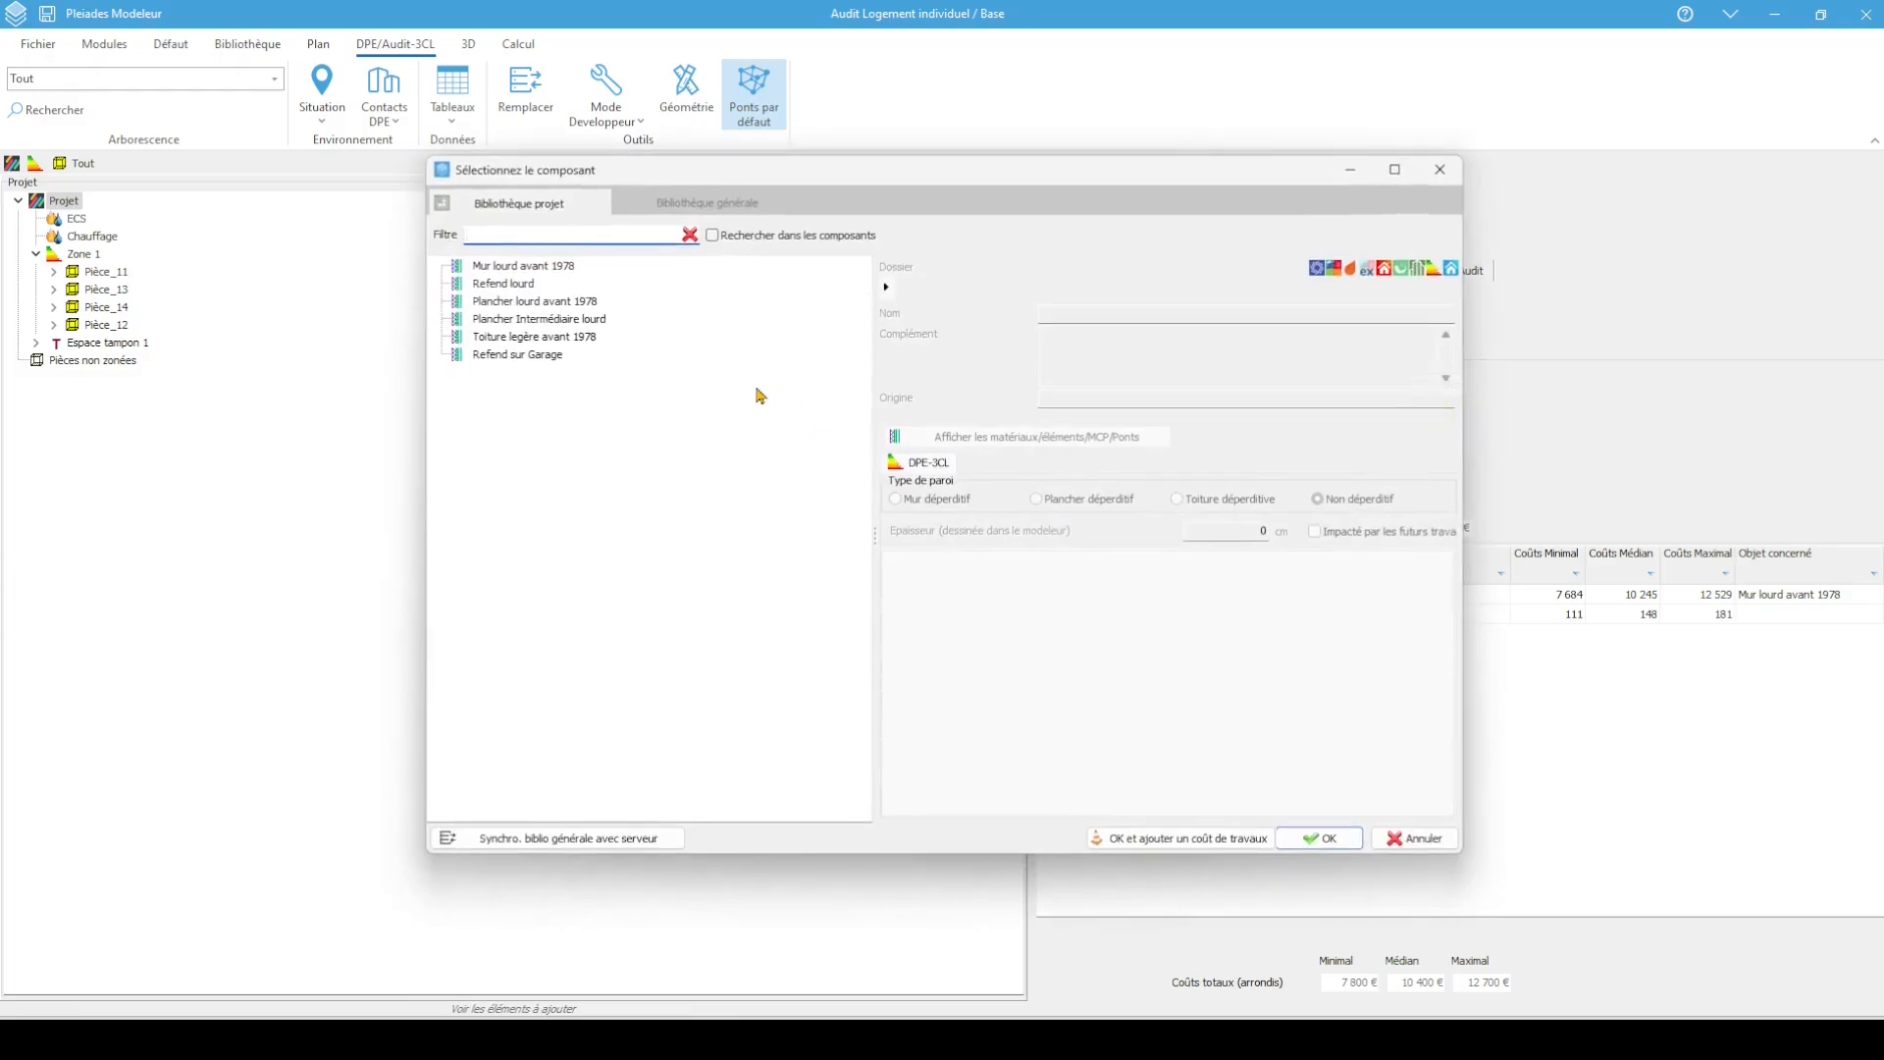
pyautogui.click(533, 355)
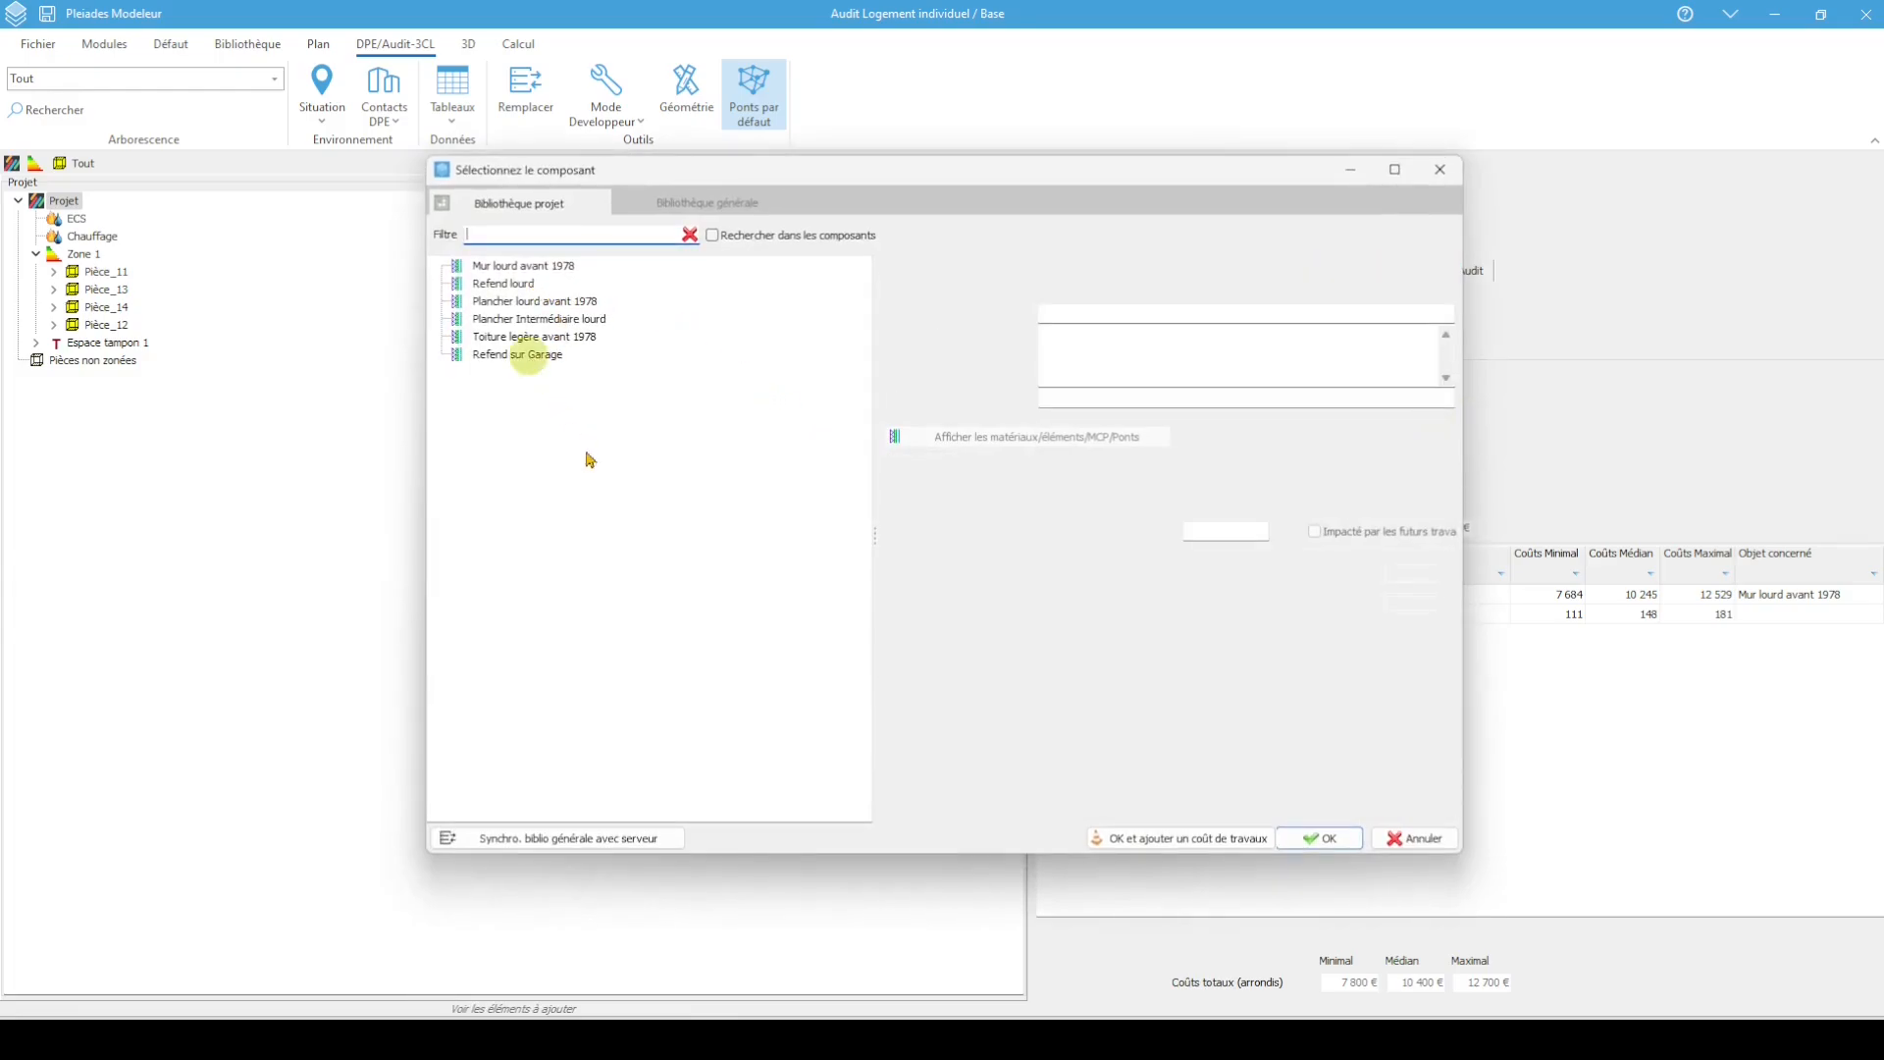
pyautogui.click(1287, 844)
# Set the Refend sur Garage wall's insulation type to ITE, defined by a known insulation resistance
pyautogui.click(1398, 422)
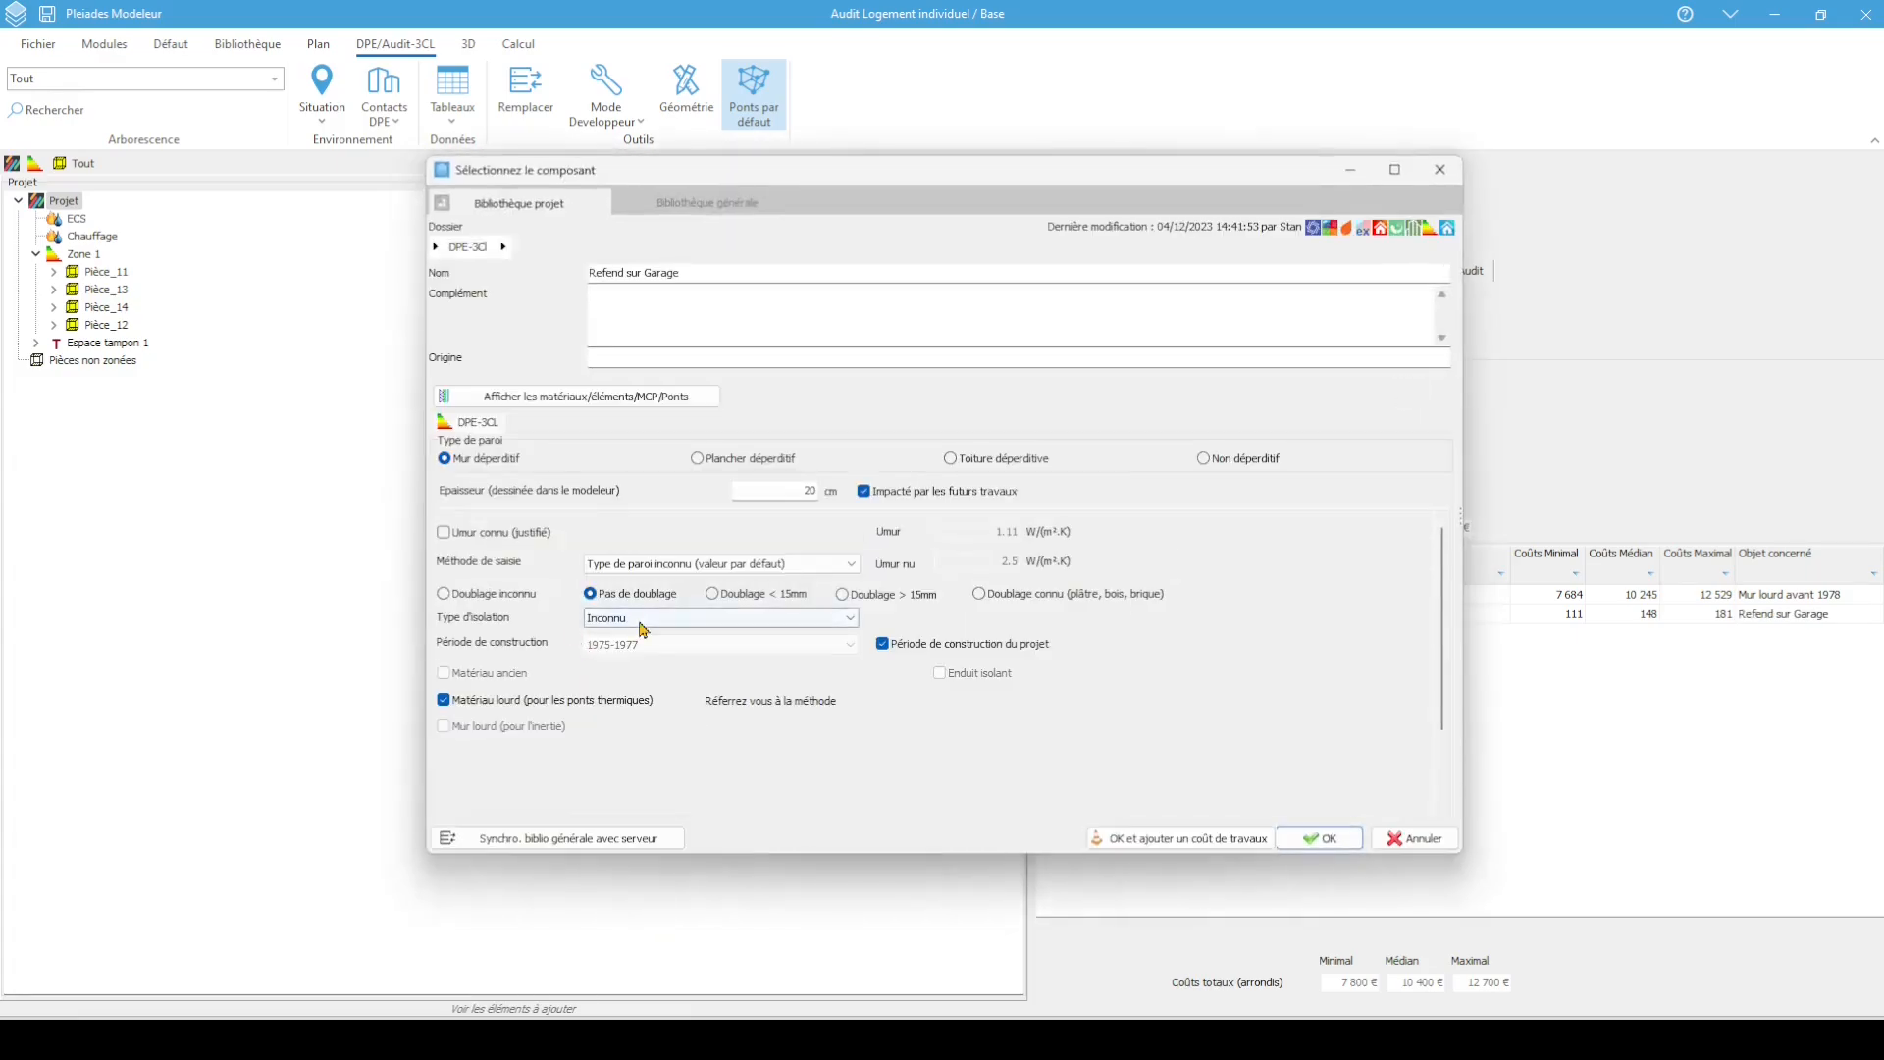
pyautogui.click(604, 618)
pyautogui.click(619, 673)
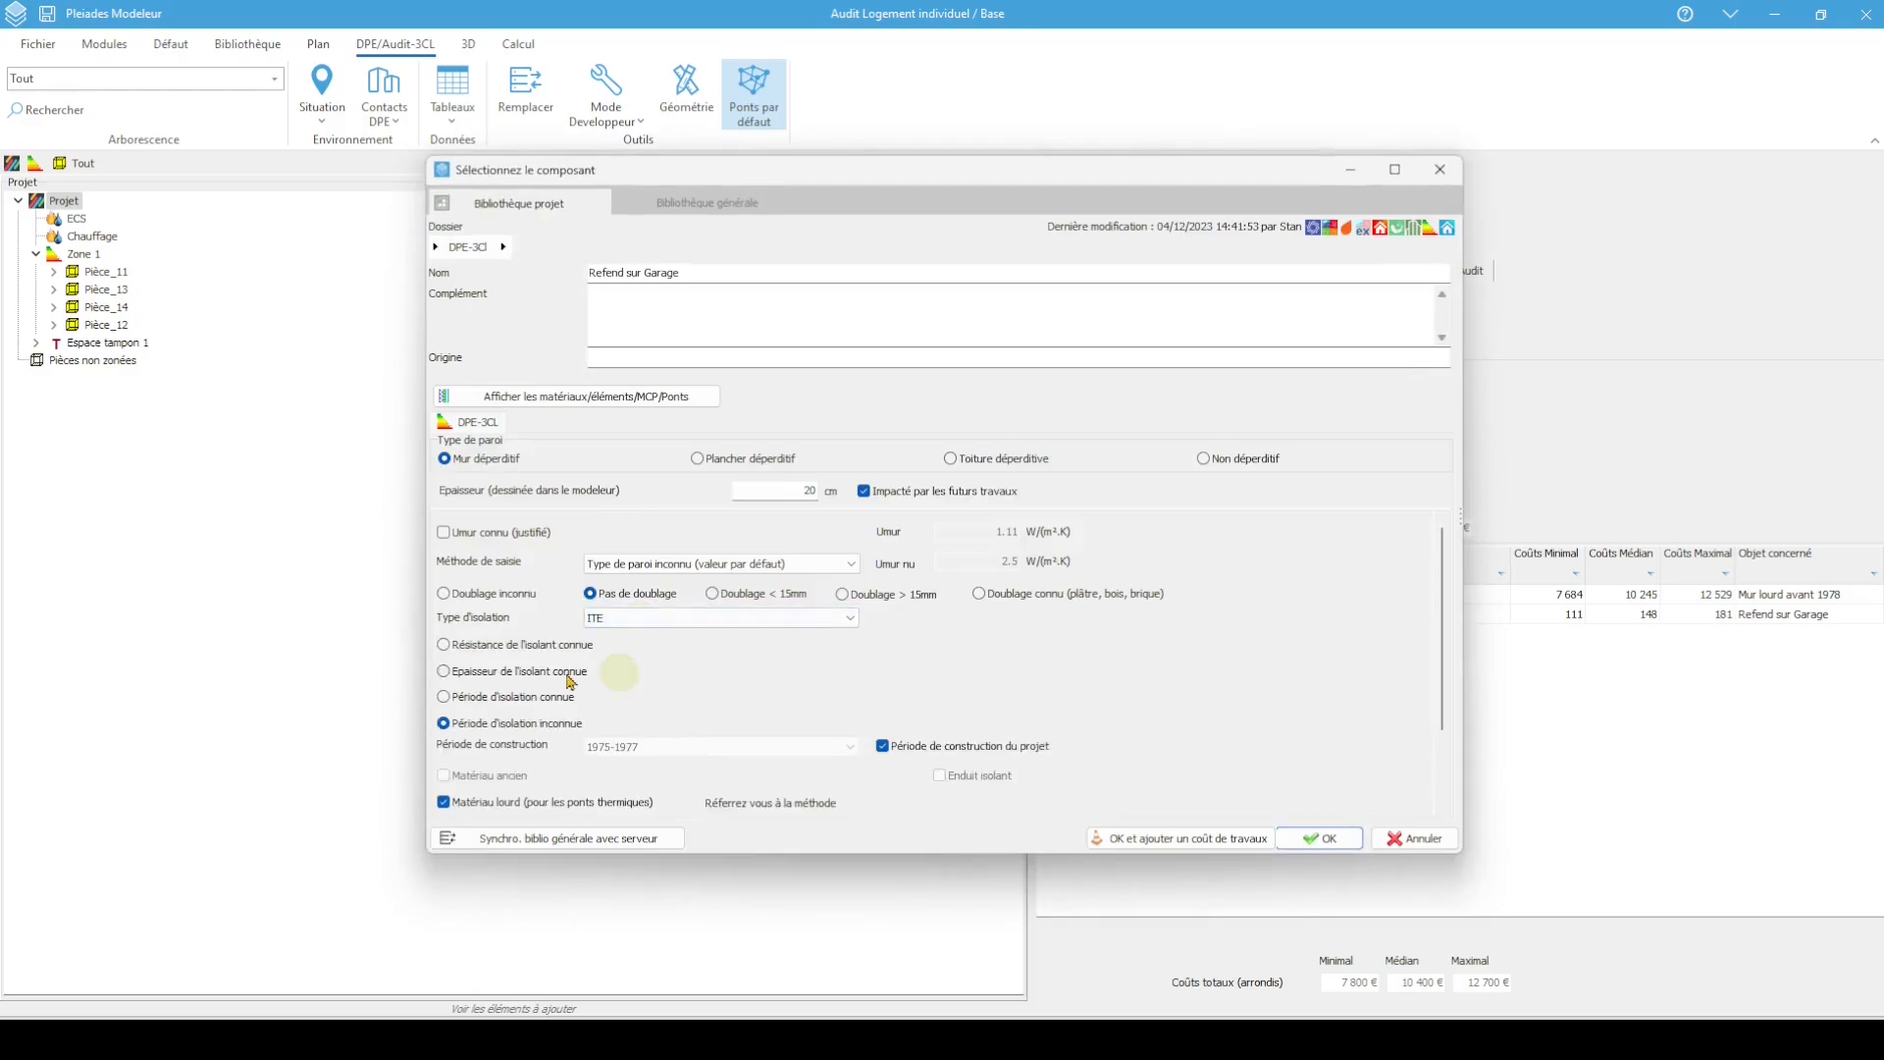
pyautogui.click(537, 647)
pyautogui.moveTo(991, 649); pyautogui.dragTo(1085, 650)
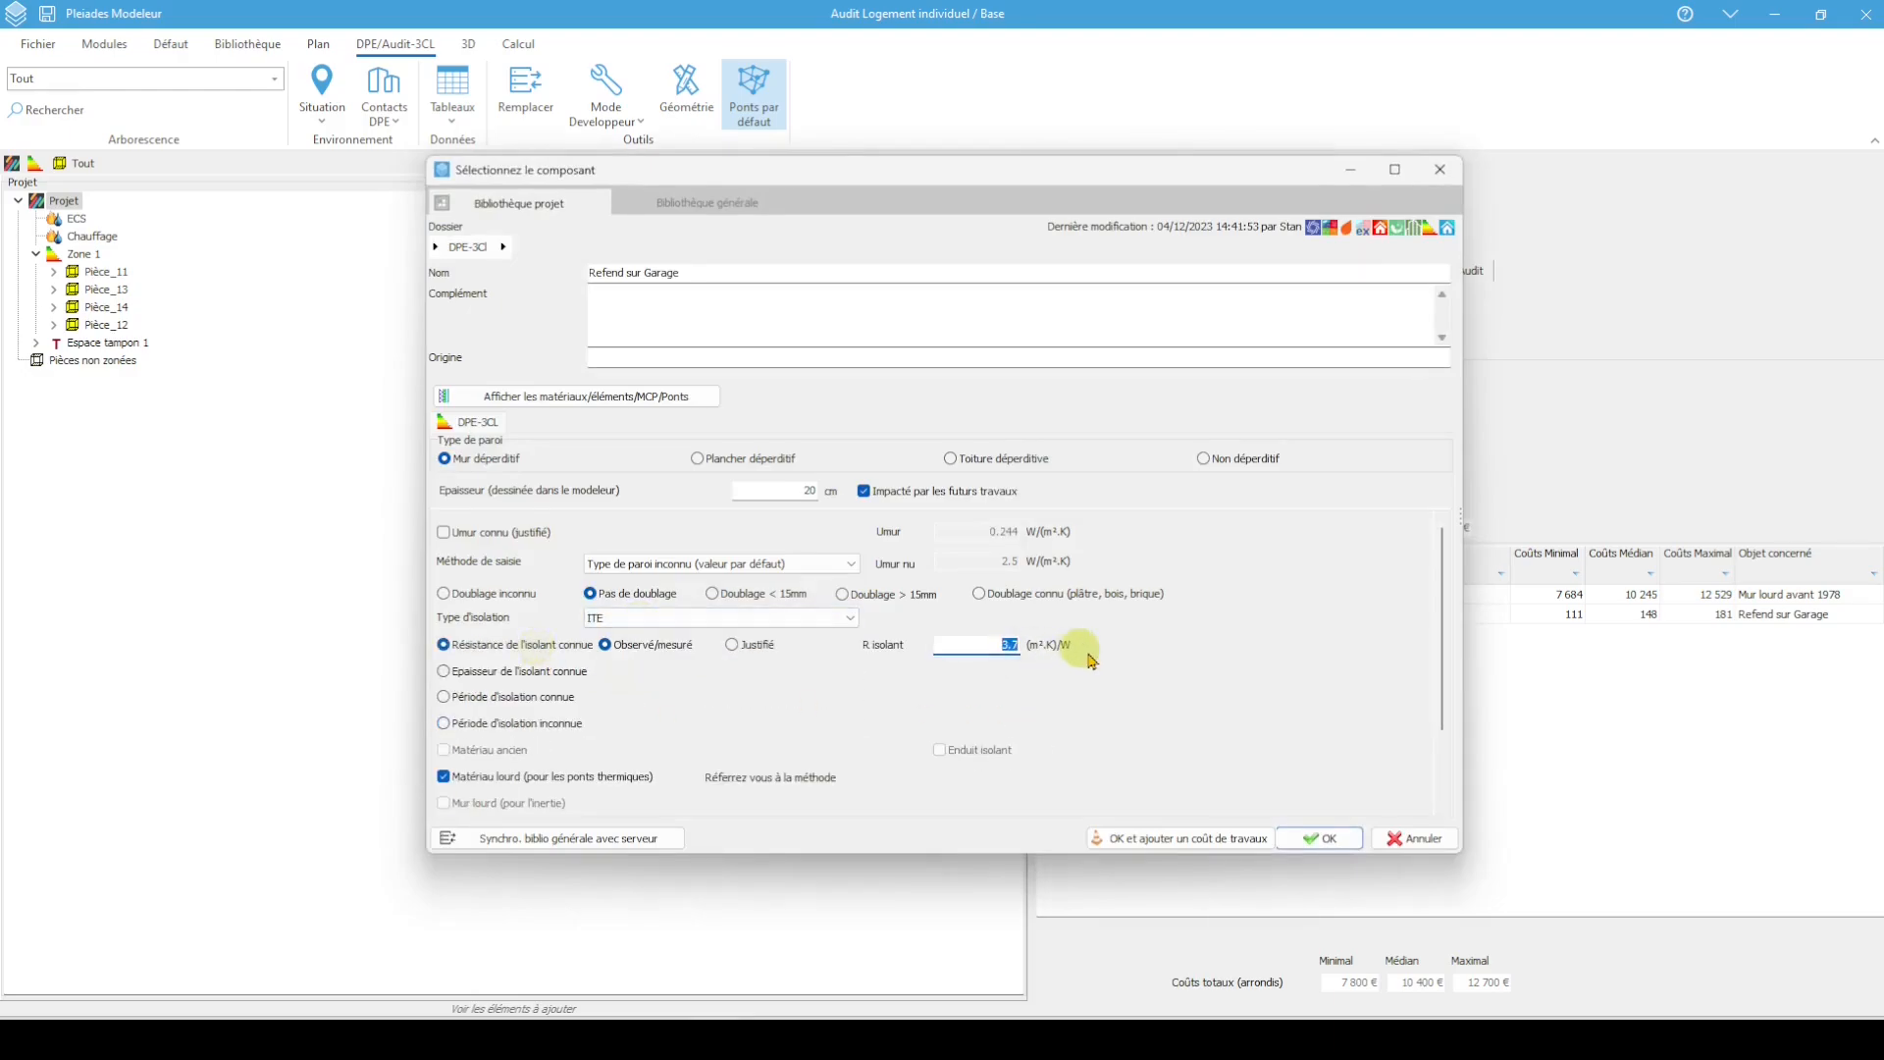
pyautogui.click(1311, 838)
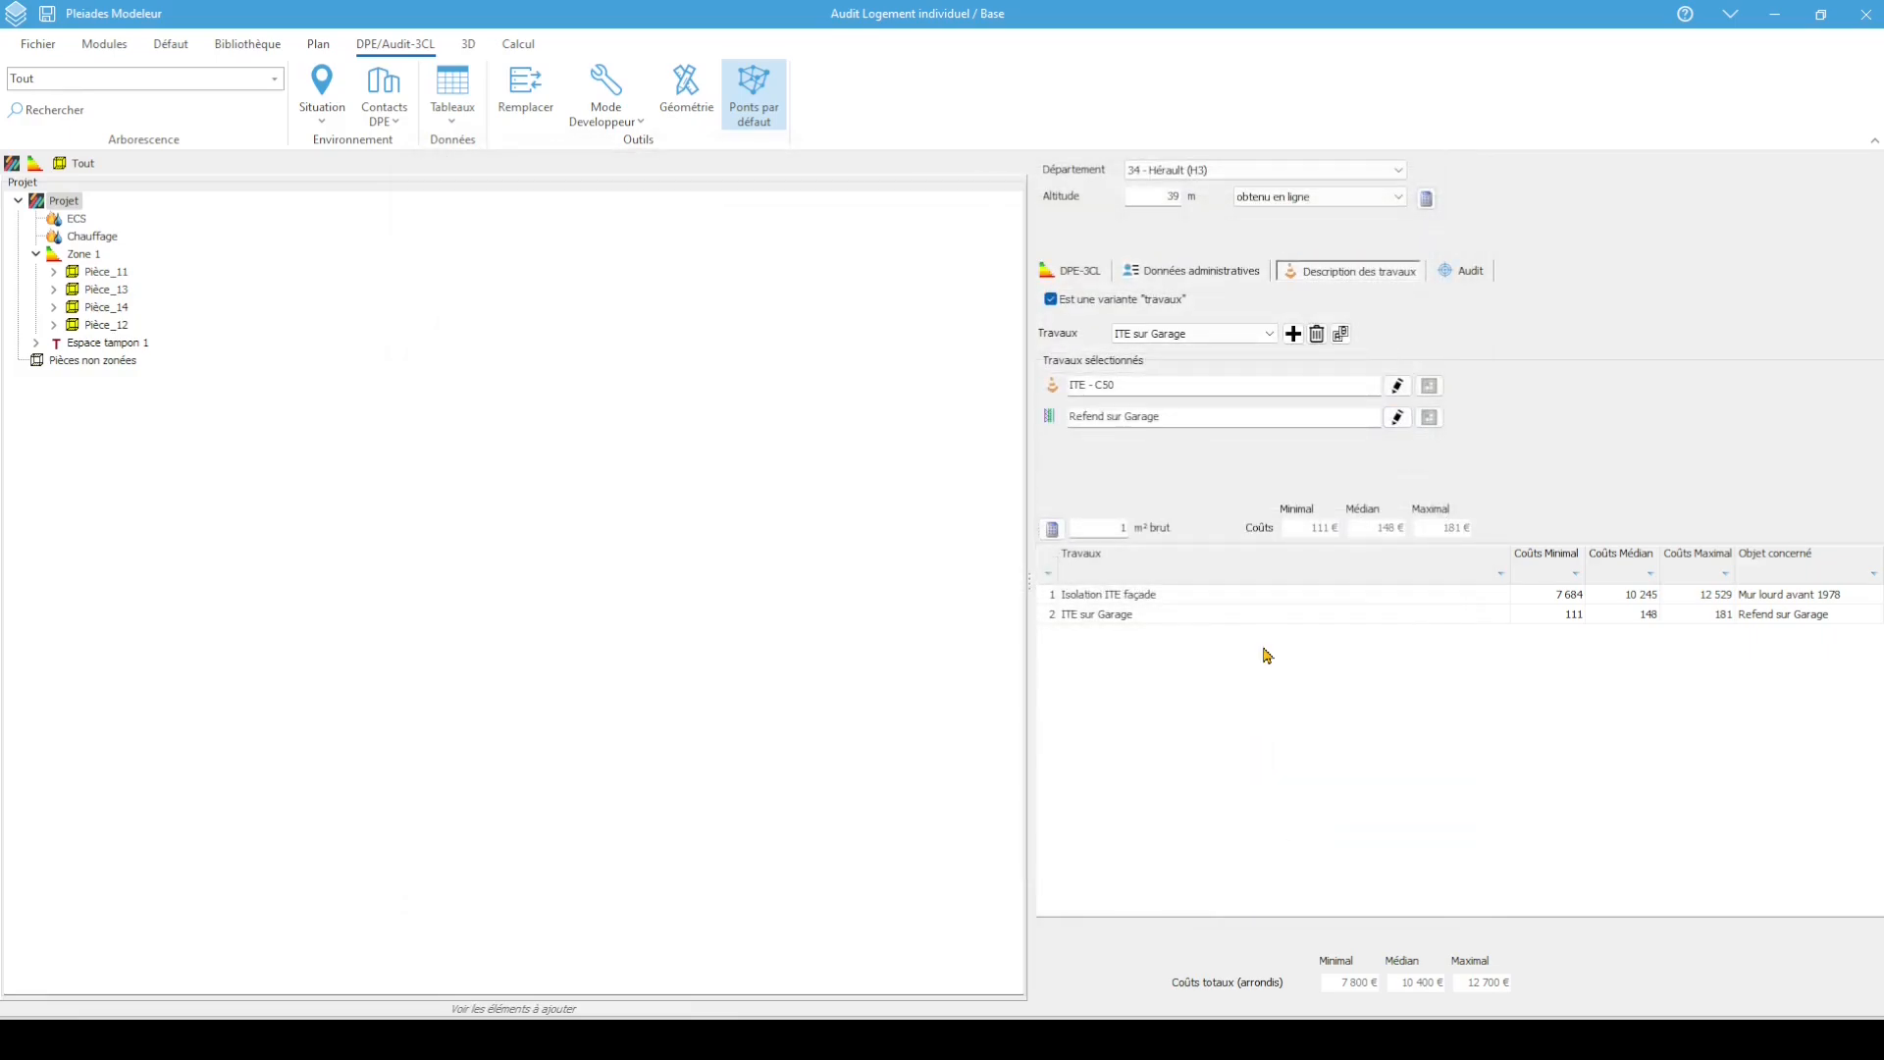
# Run the DPE/Audit 3CL calculation and save it as the variant Base+ITE
pyautogui.click(514, 45)
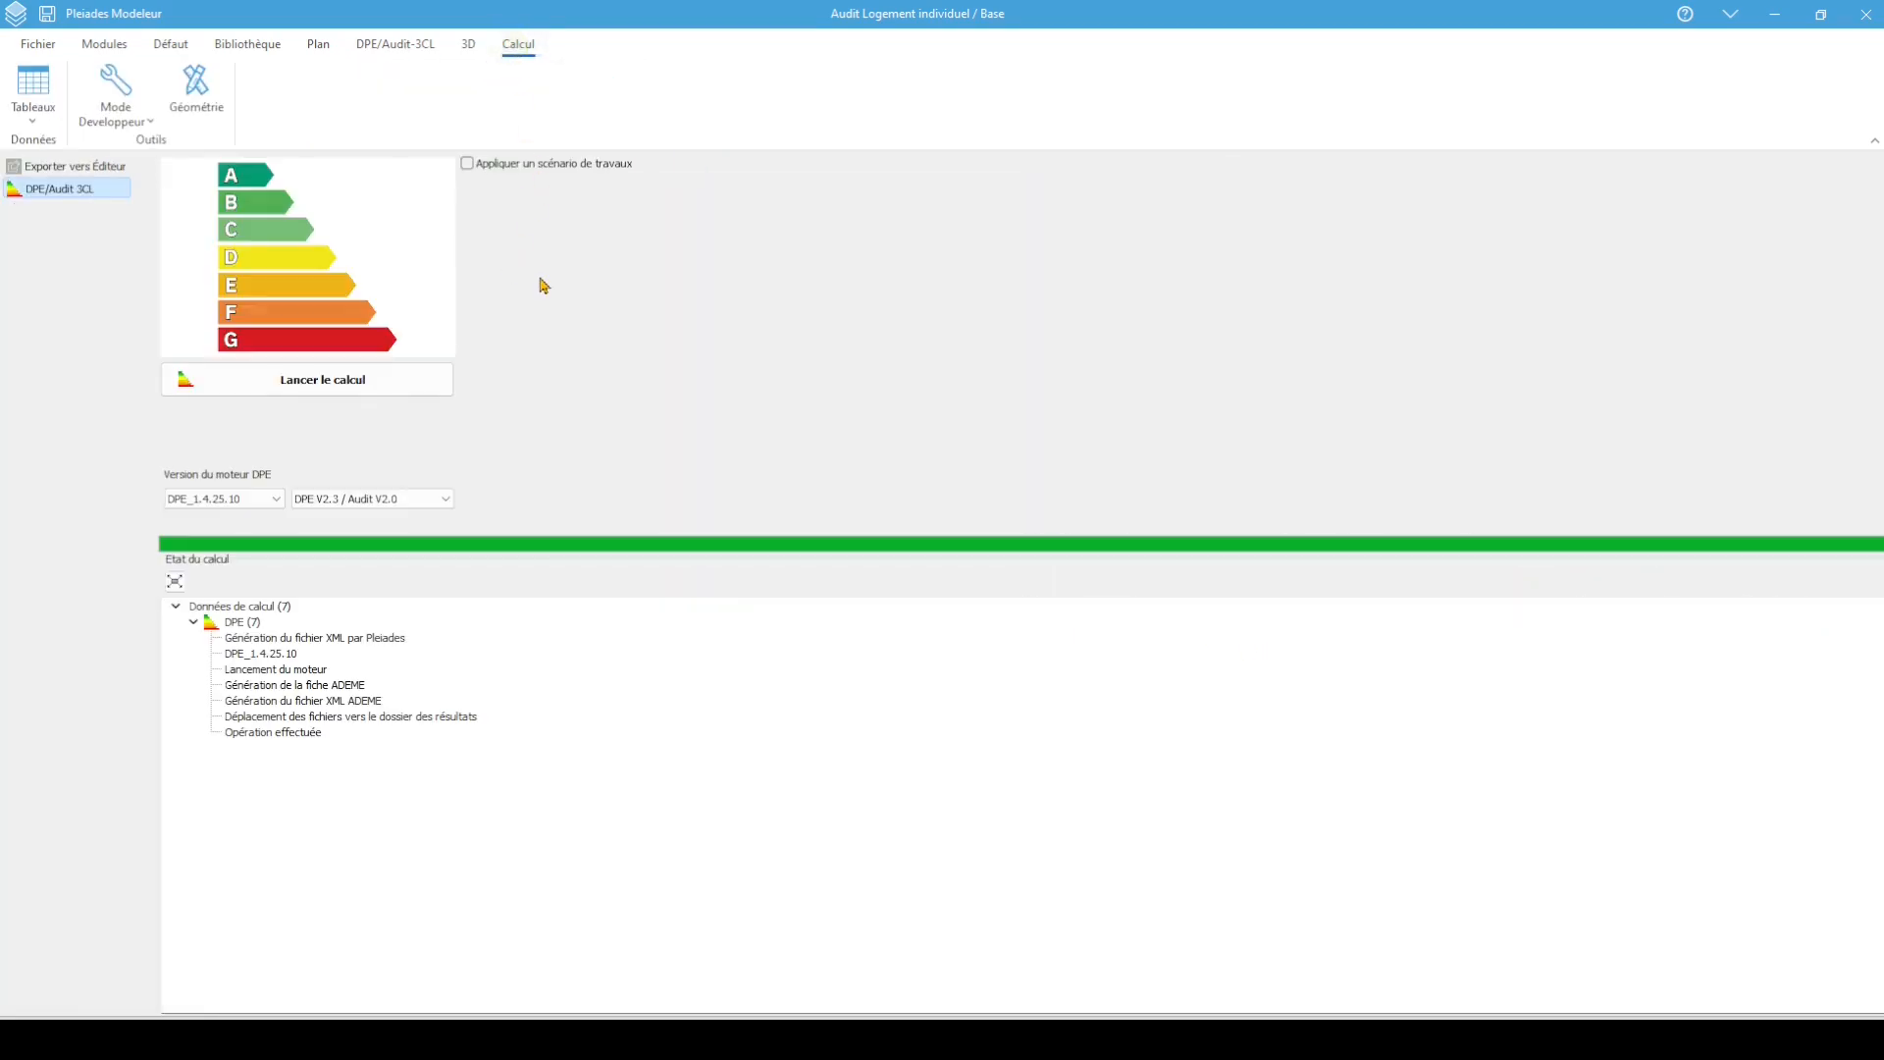
pyautogui.click(402, 379)
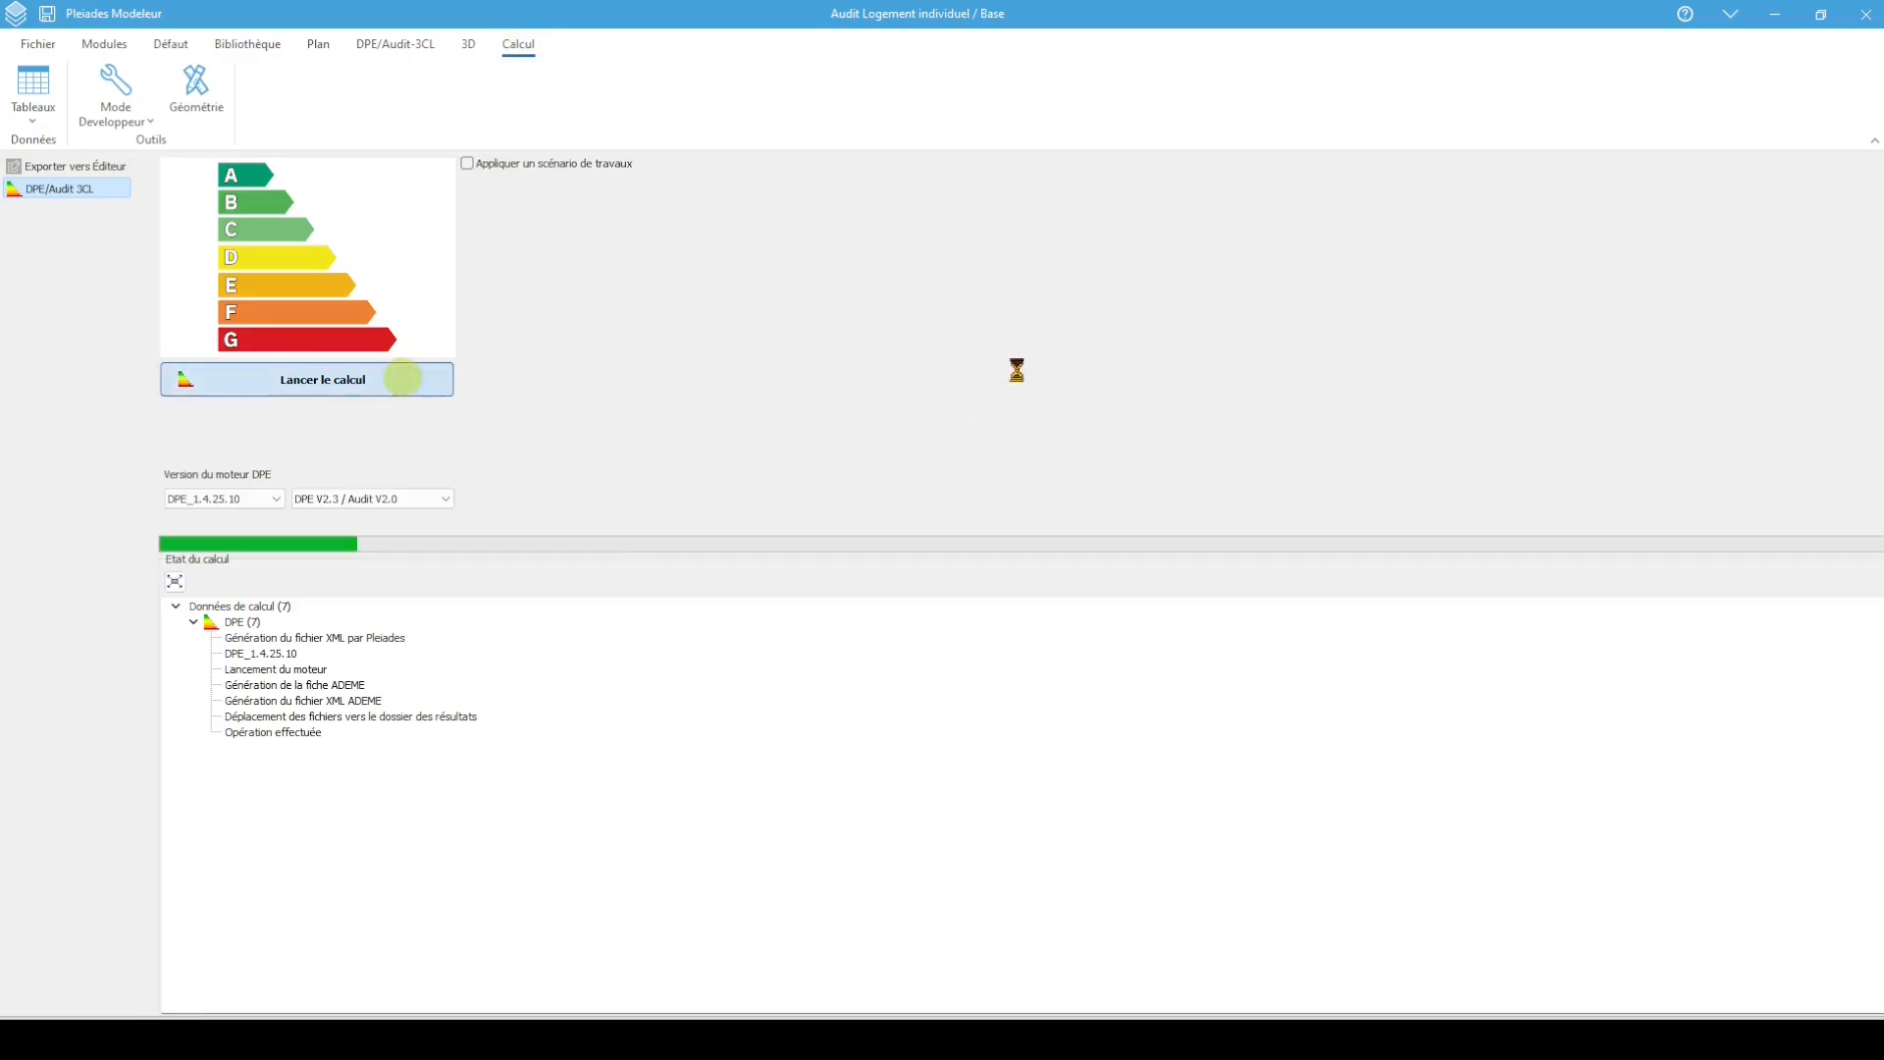
pyautogui.click(917, 289)
pyautogui.write('+')
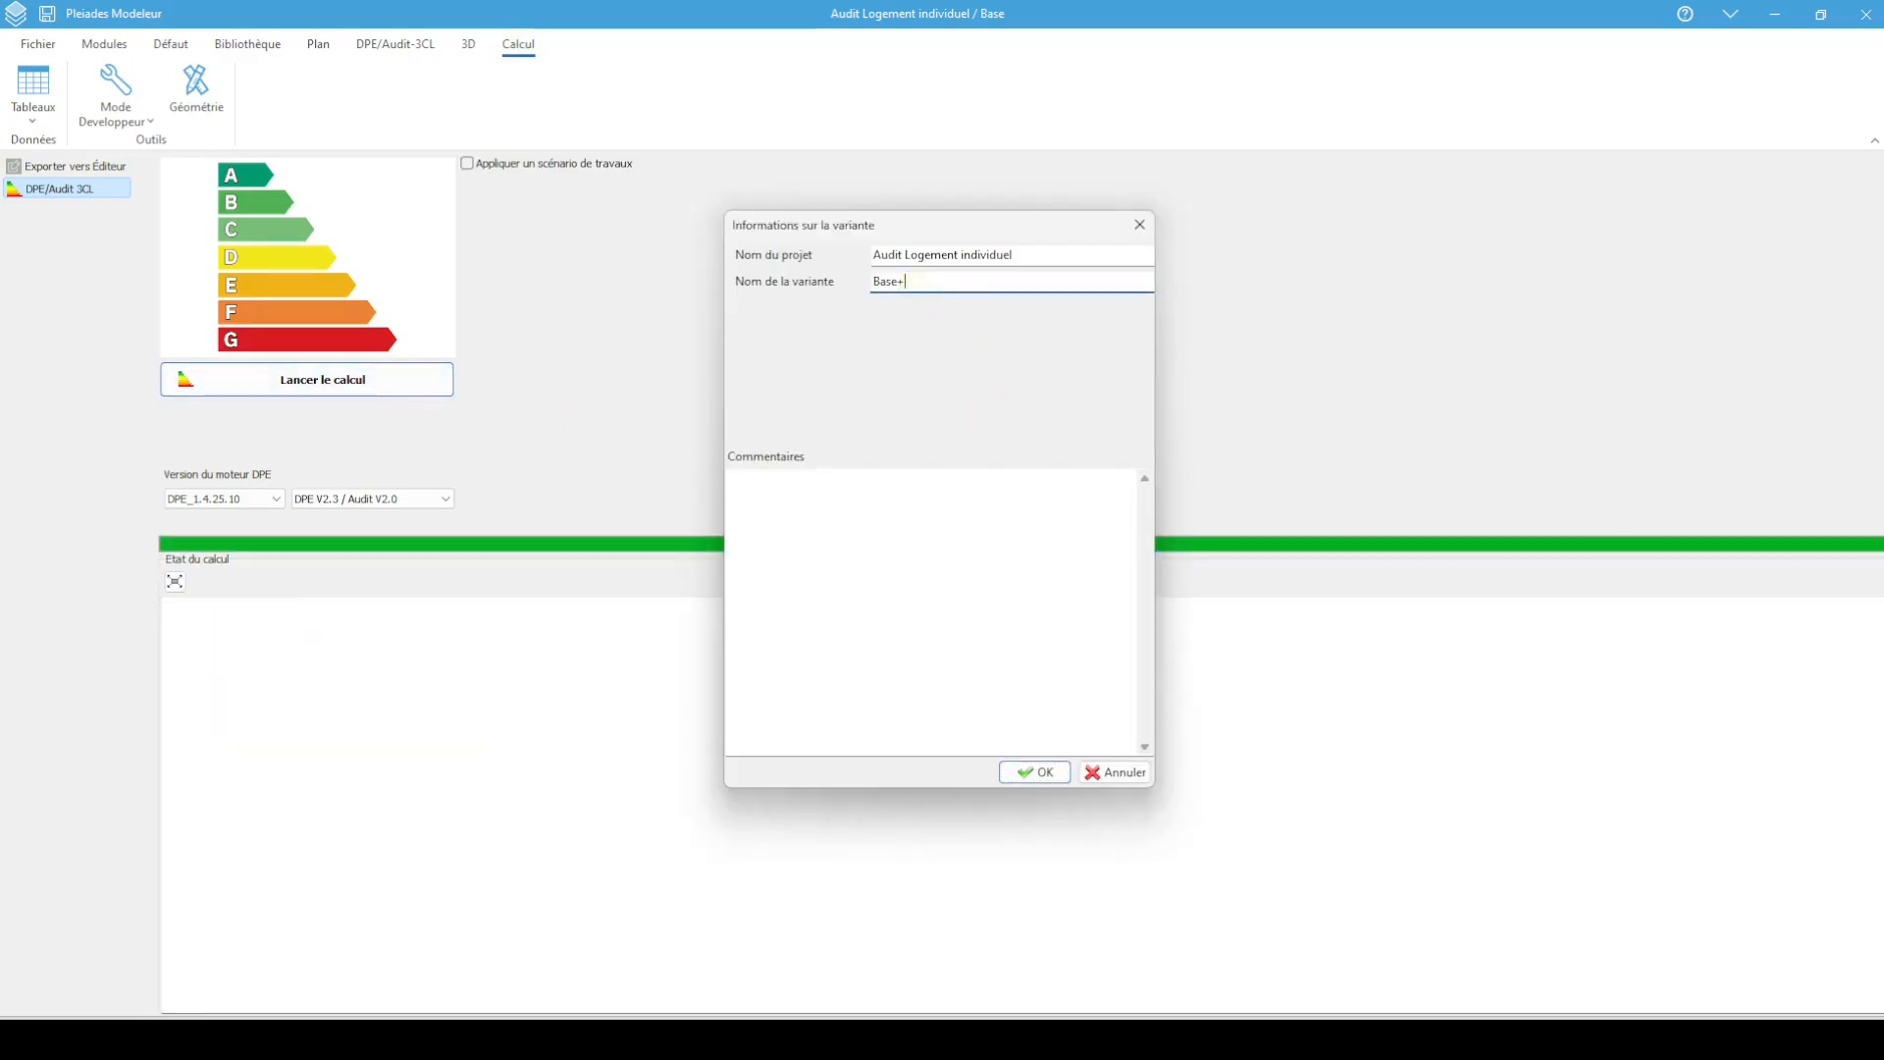
pyautogui.write('ITE')
pyautogui.press('Return')
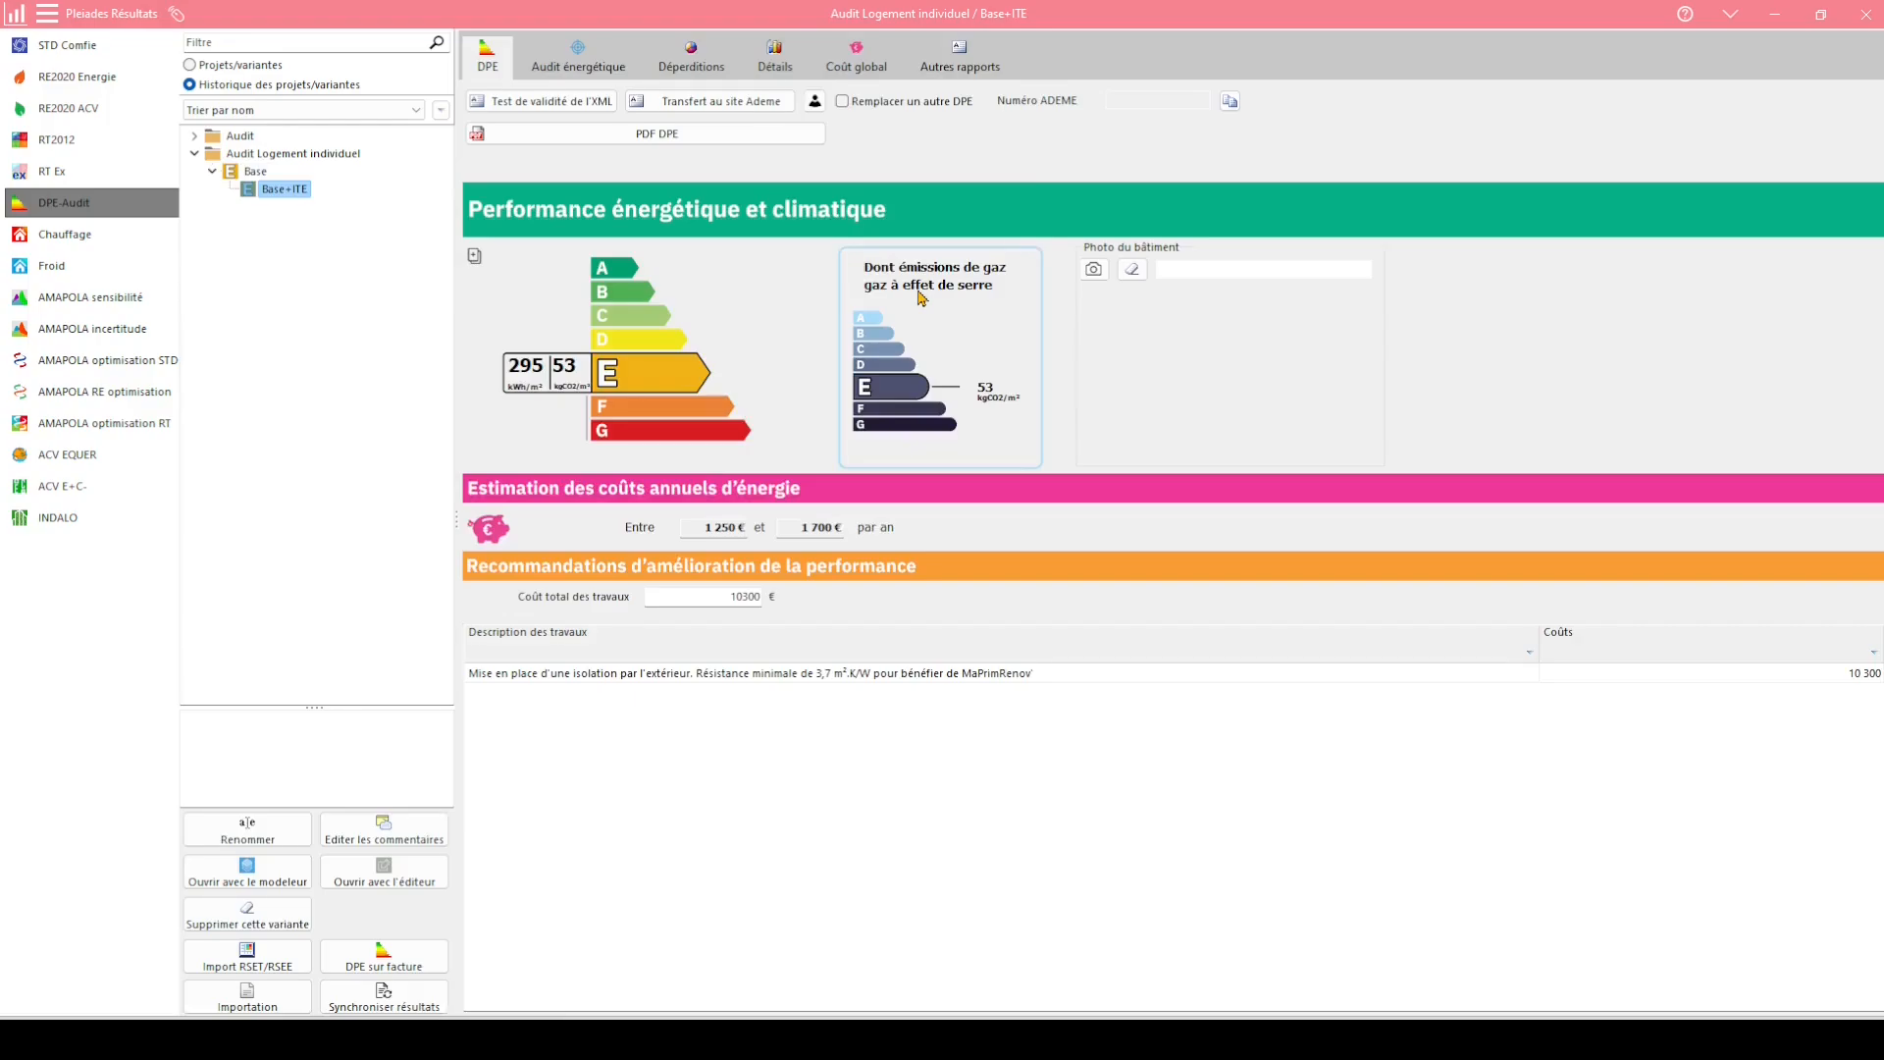
# Return to Pleiades Modeleur and add a work item named Fenêtres to the works description
pyautogui.click(1293, 1038)
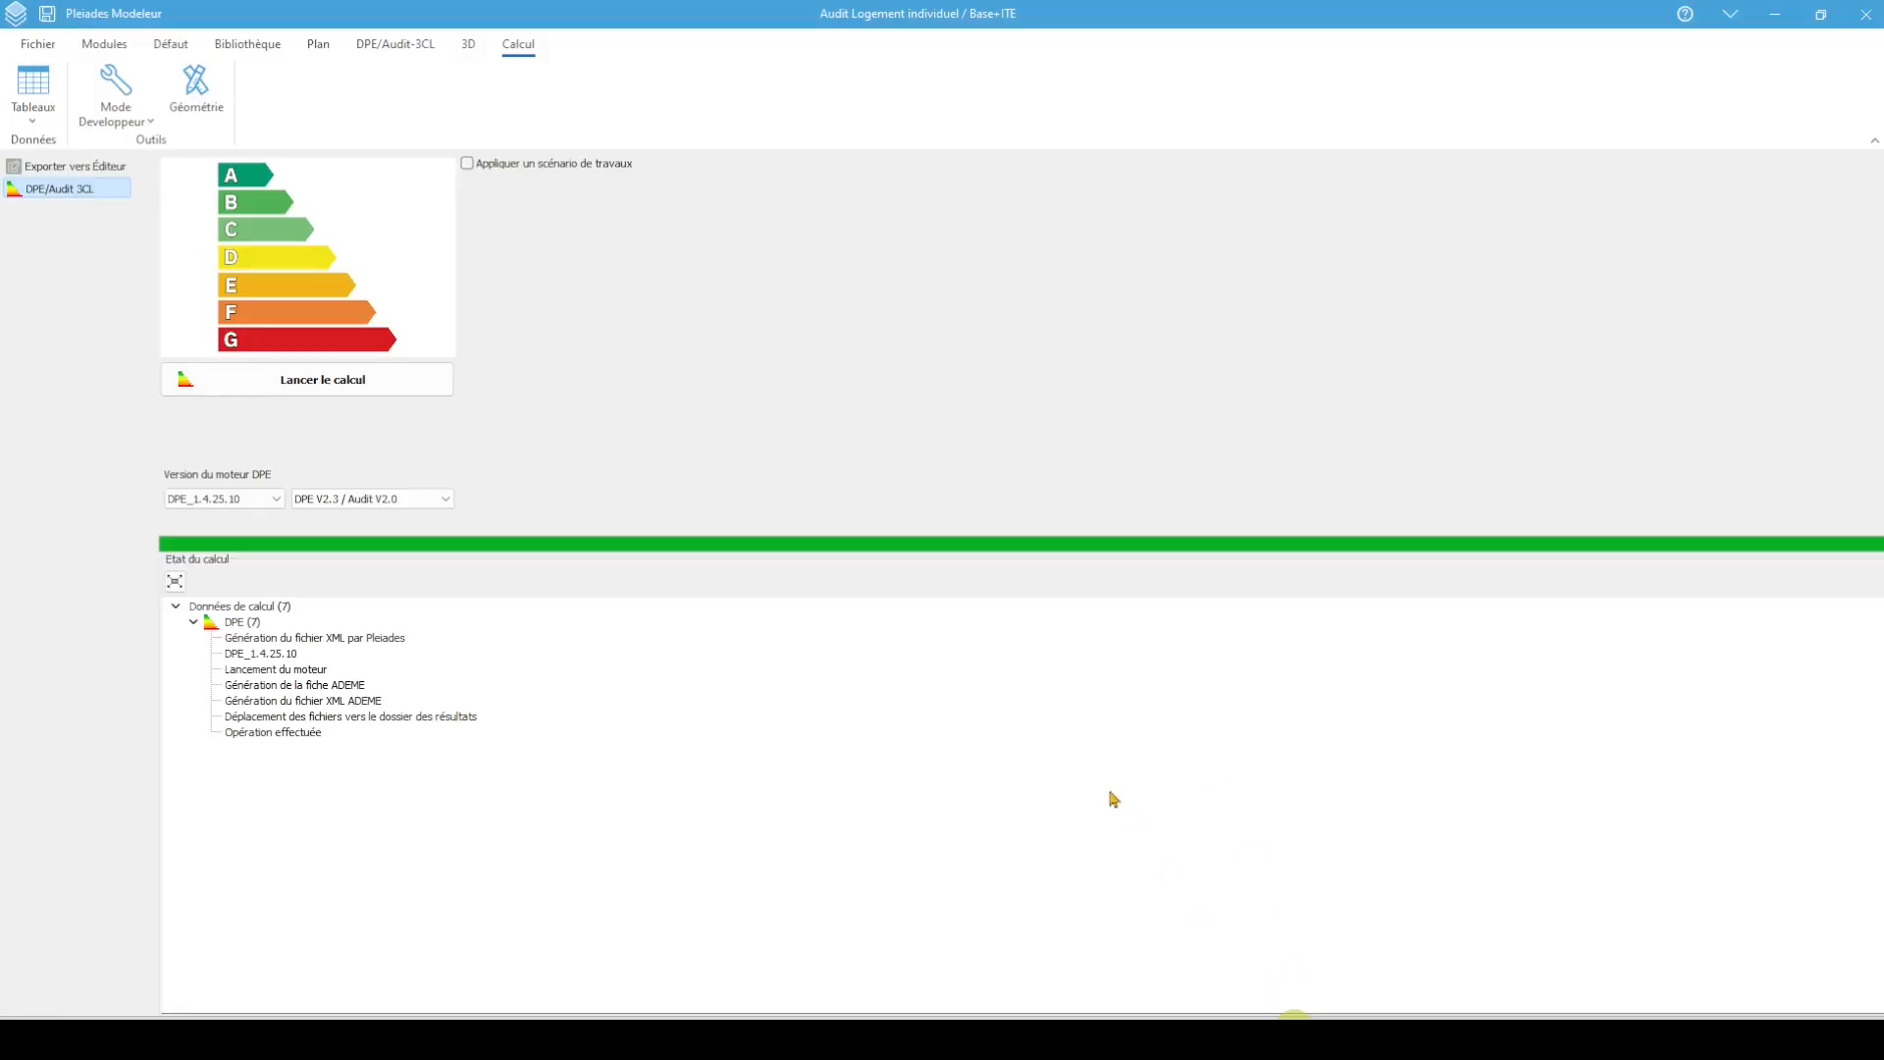
pyautogui.click(410, 59)
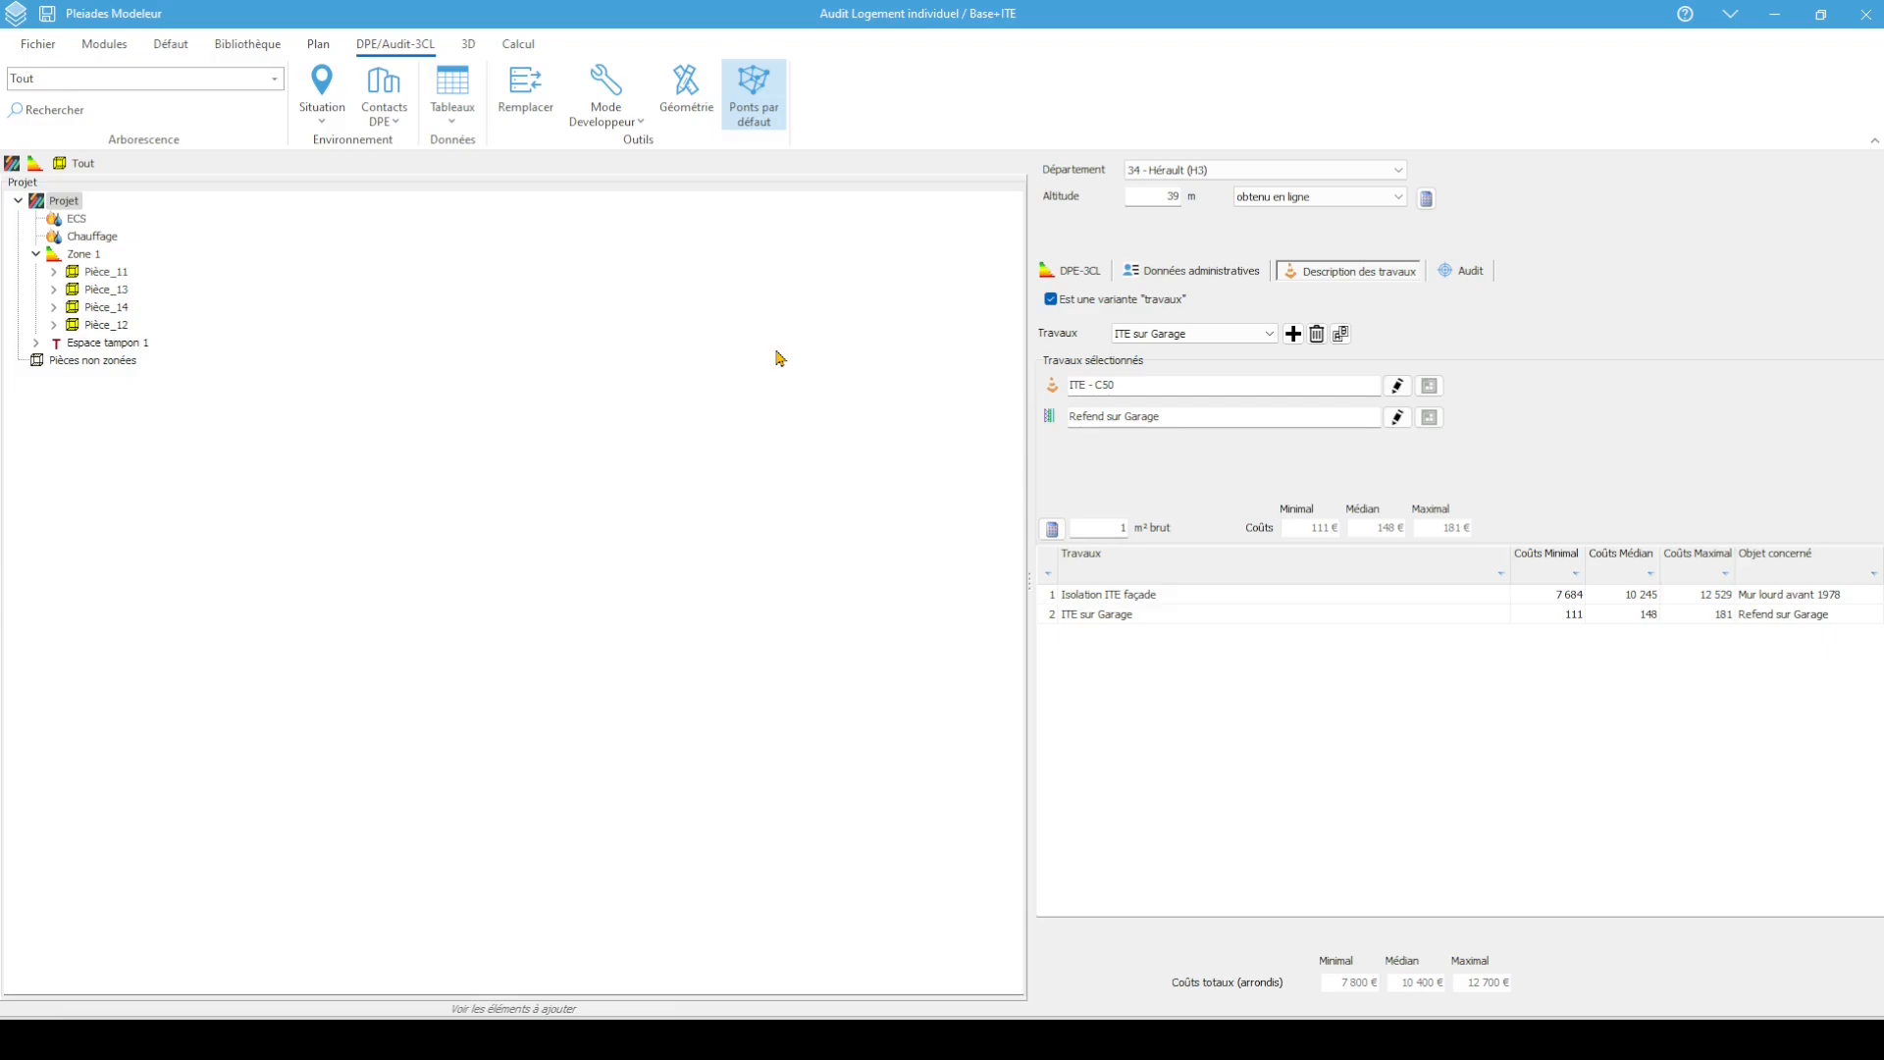
pyautogui.click(1293, 334)
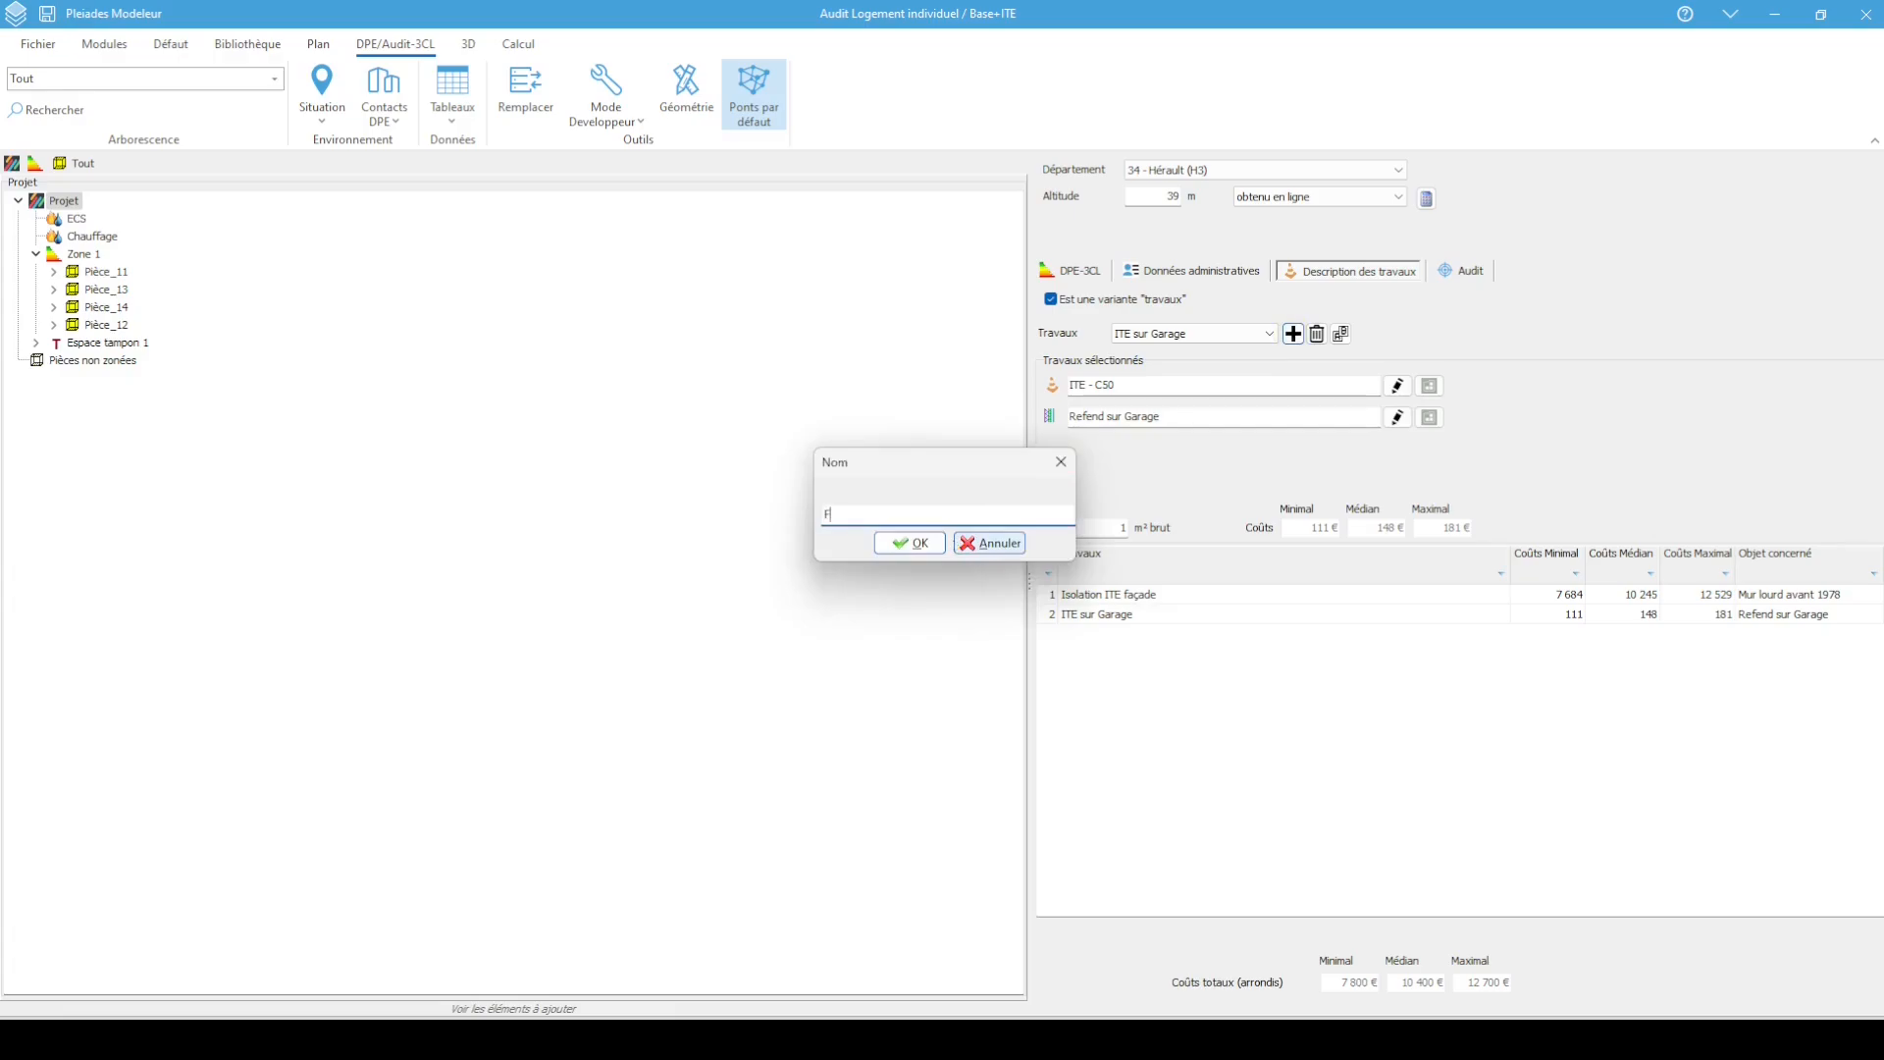
pyautogui.write('Fenêtres')
pyautogui.click(914, 546)
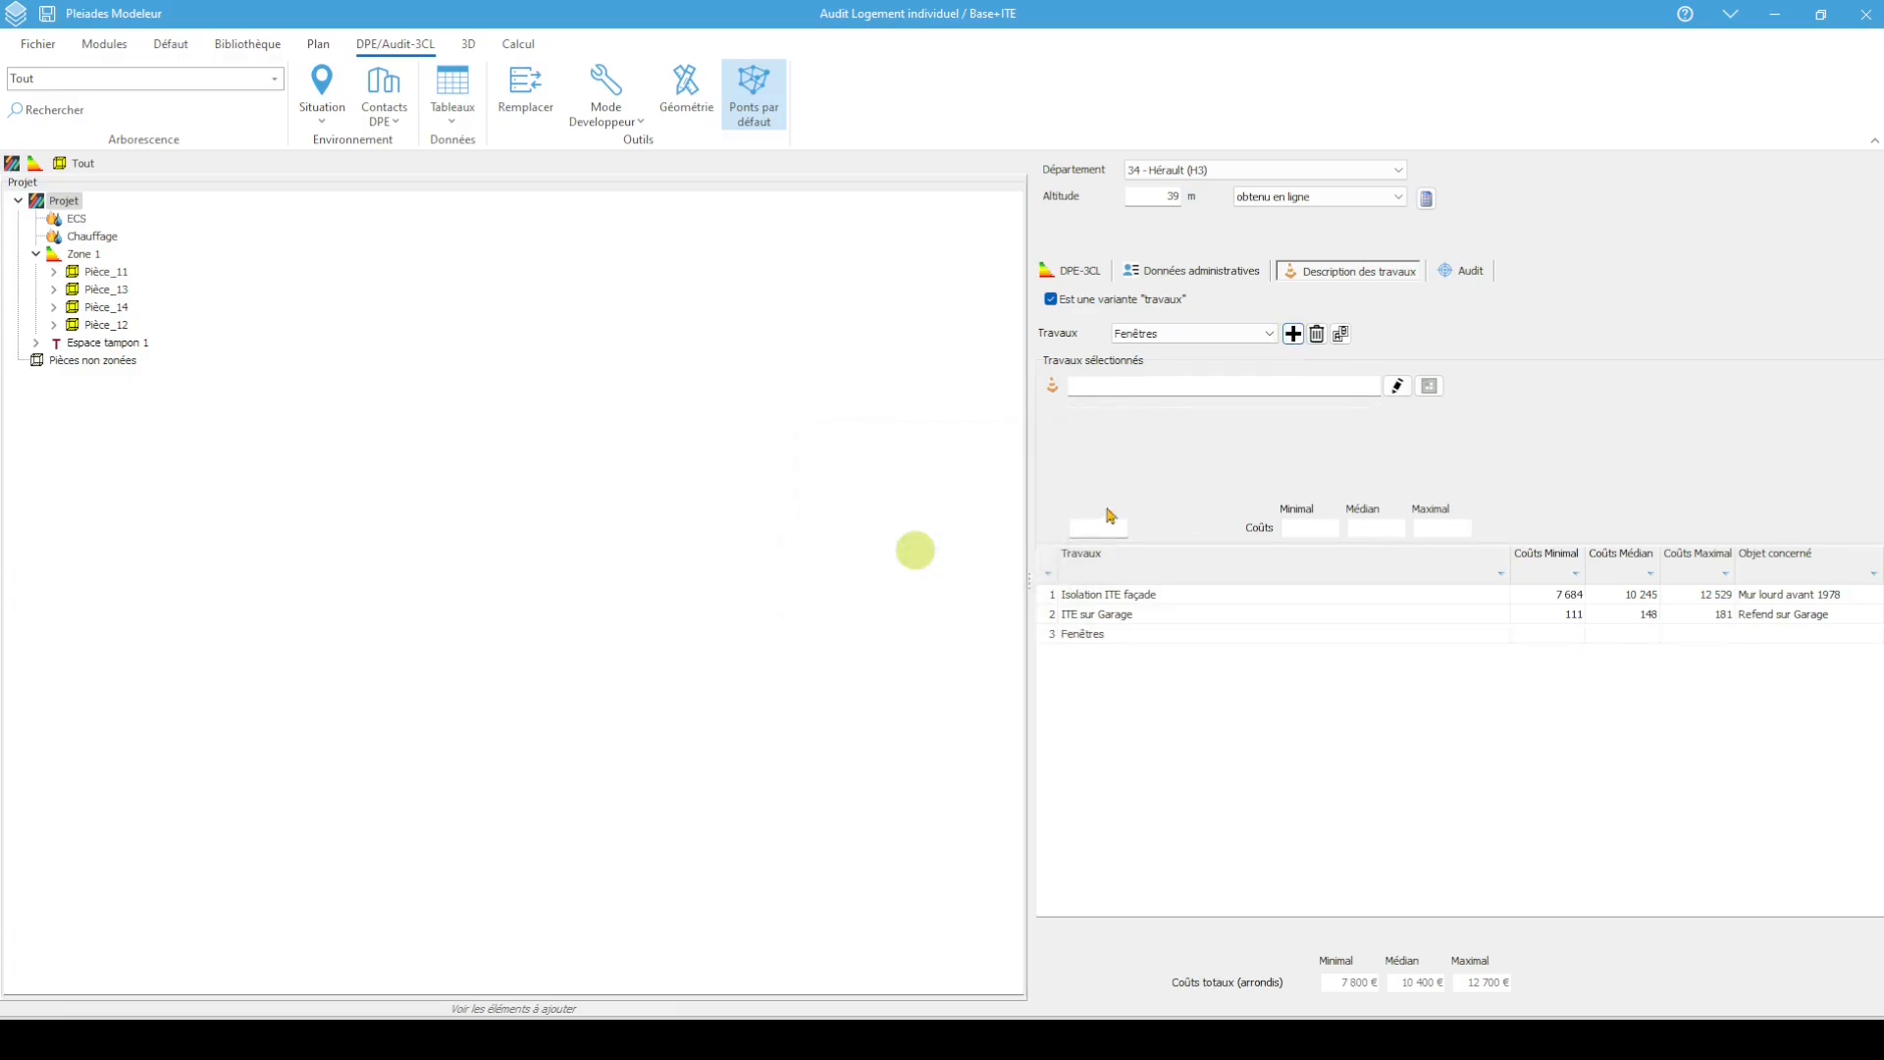
# Assign the general library's Centile 50% Fenêtre - C50 cost to the Fenêtres work item and link it to Fenêtre battante bois double vitrage avec volet
pyautogui.click(1429, 385)
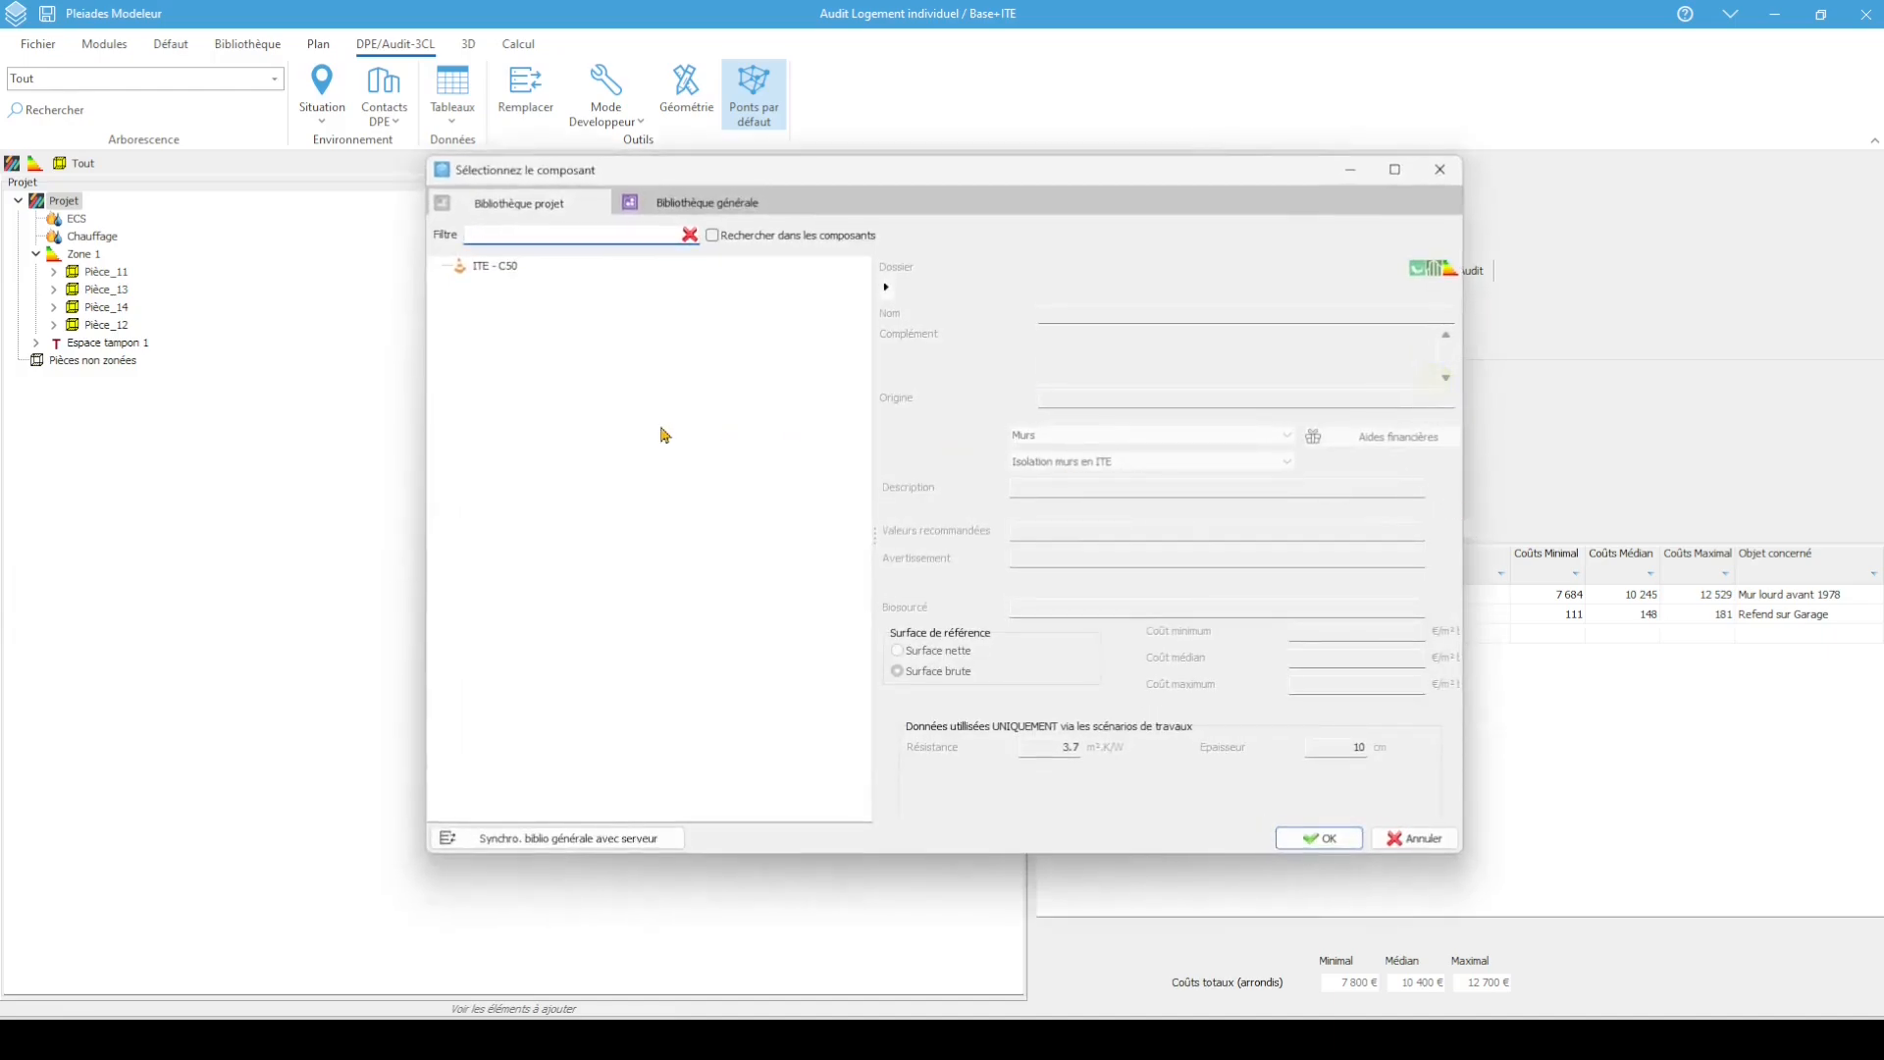
pyautogui.click(688, 203)
pyautogui.click(442, 266)
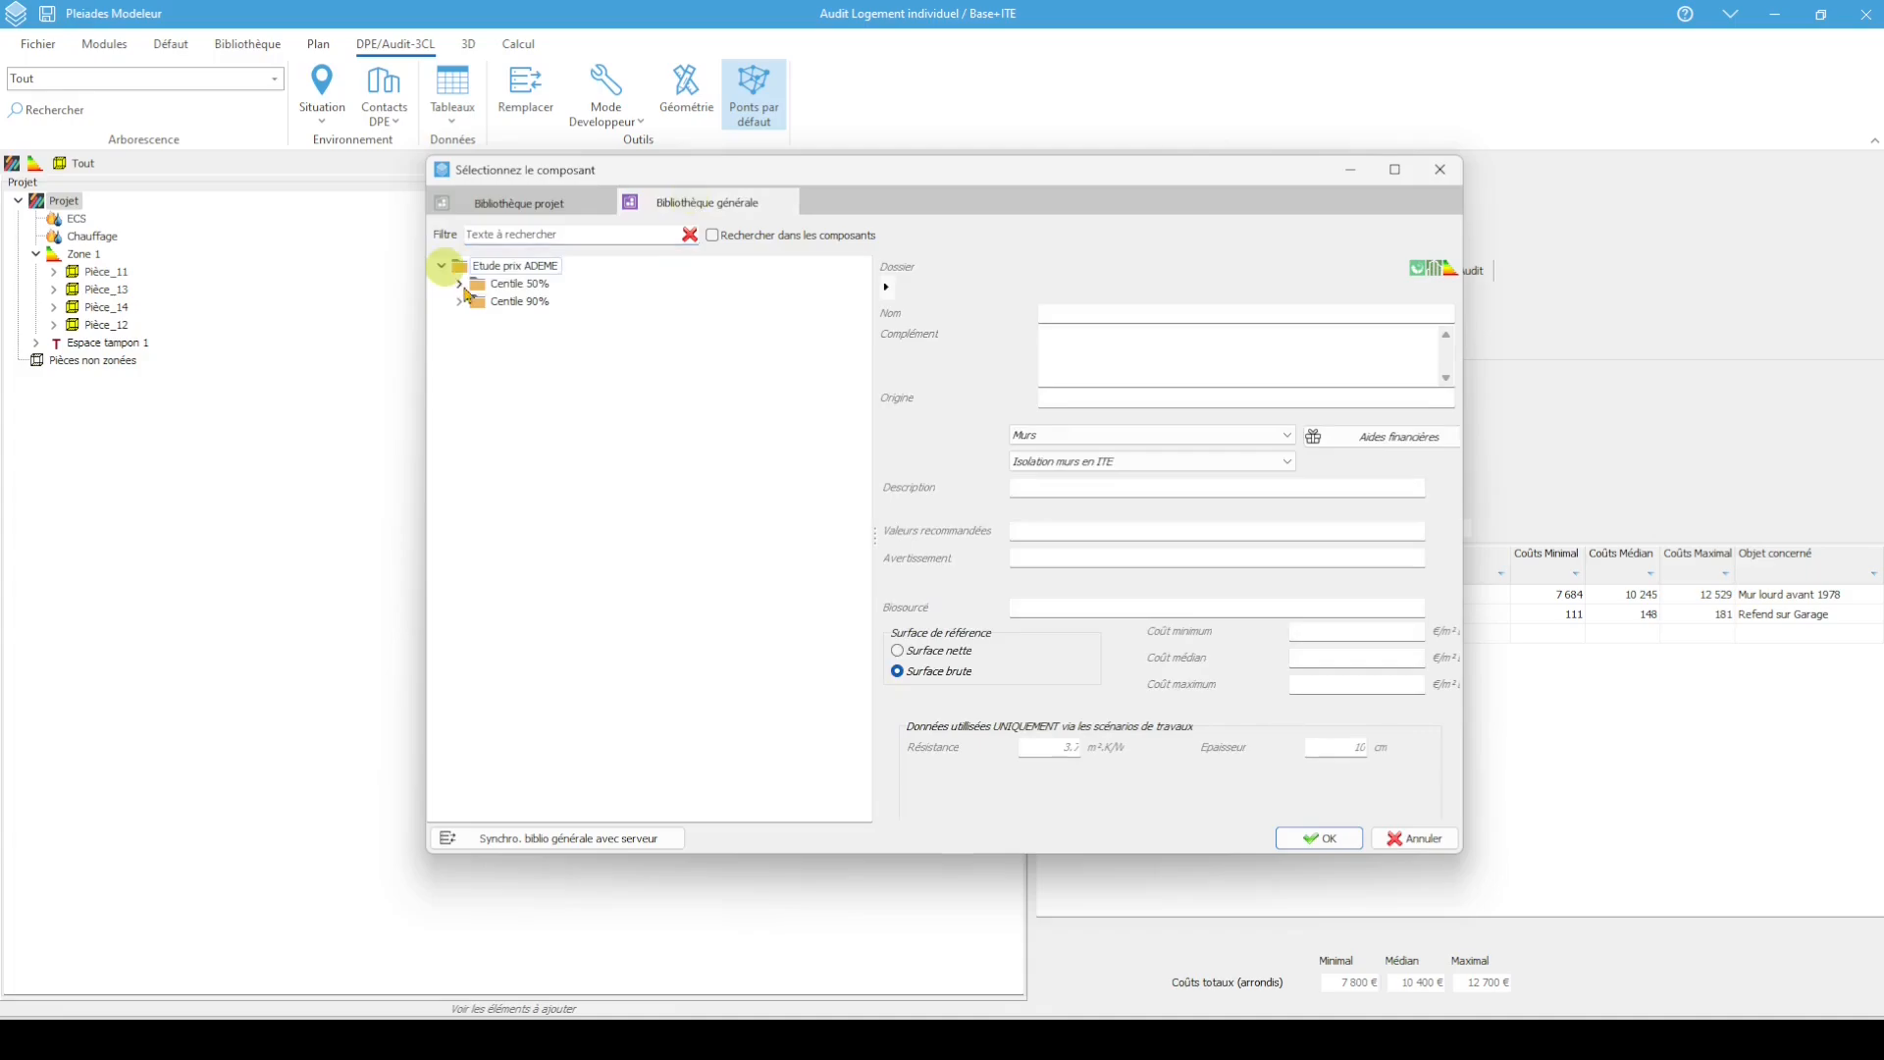
pyautogui.click(459, 283)
pyautogui.click(477, 354)
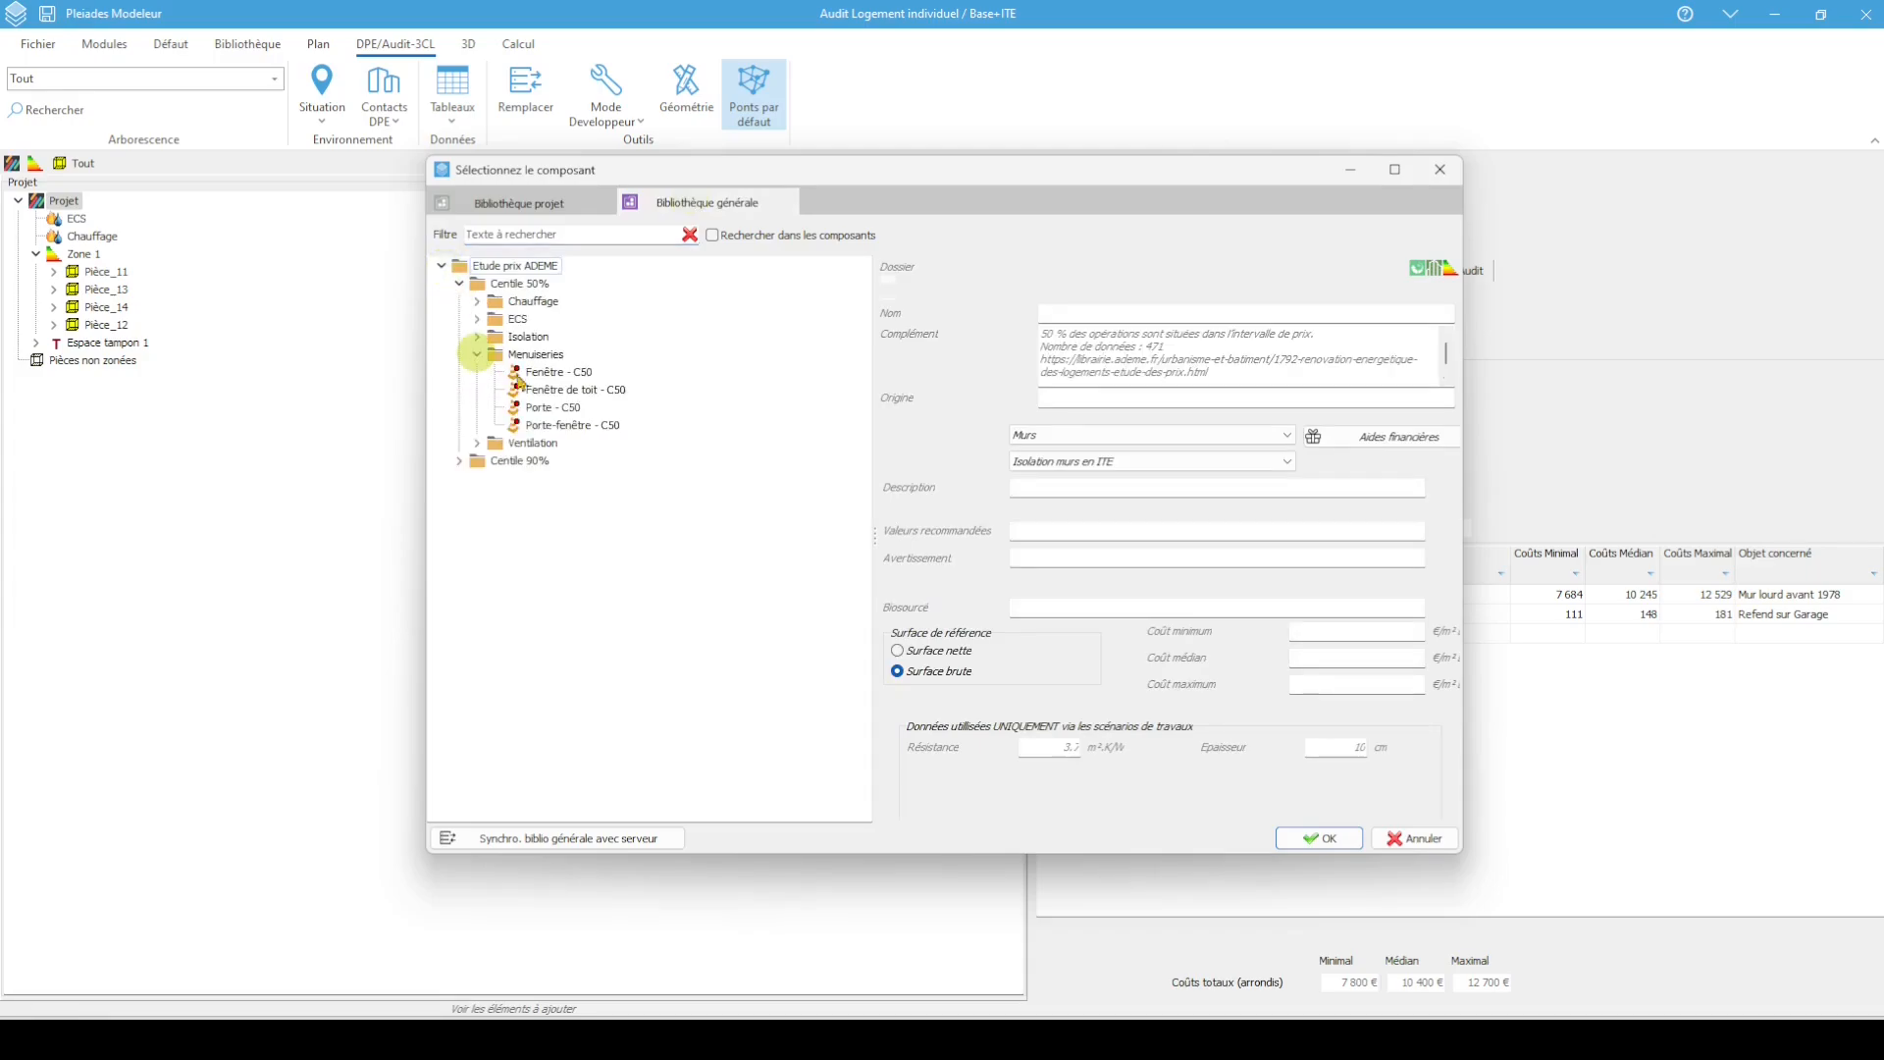
pyautogui.click(550, 372)
pyautogui.click(1319, 839)
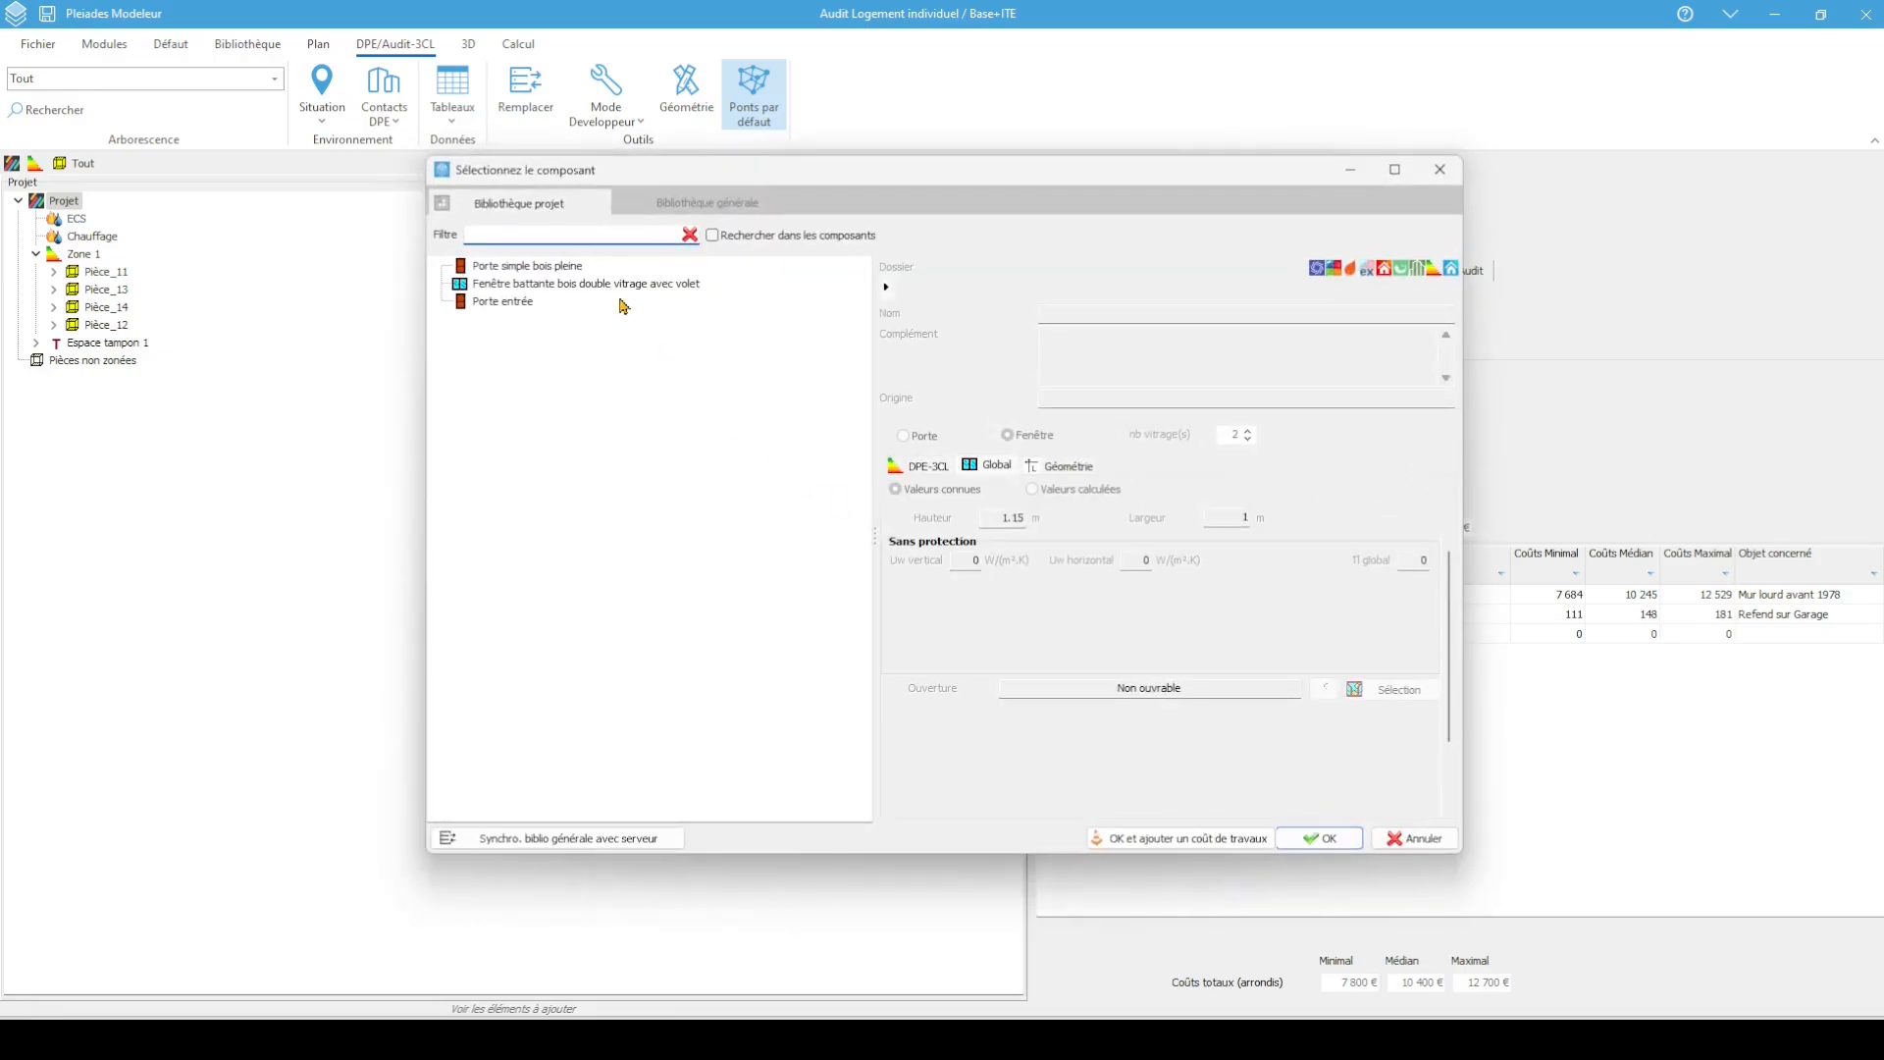
pyautogui.click(618, 284)
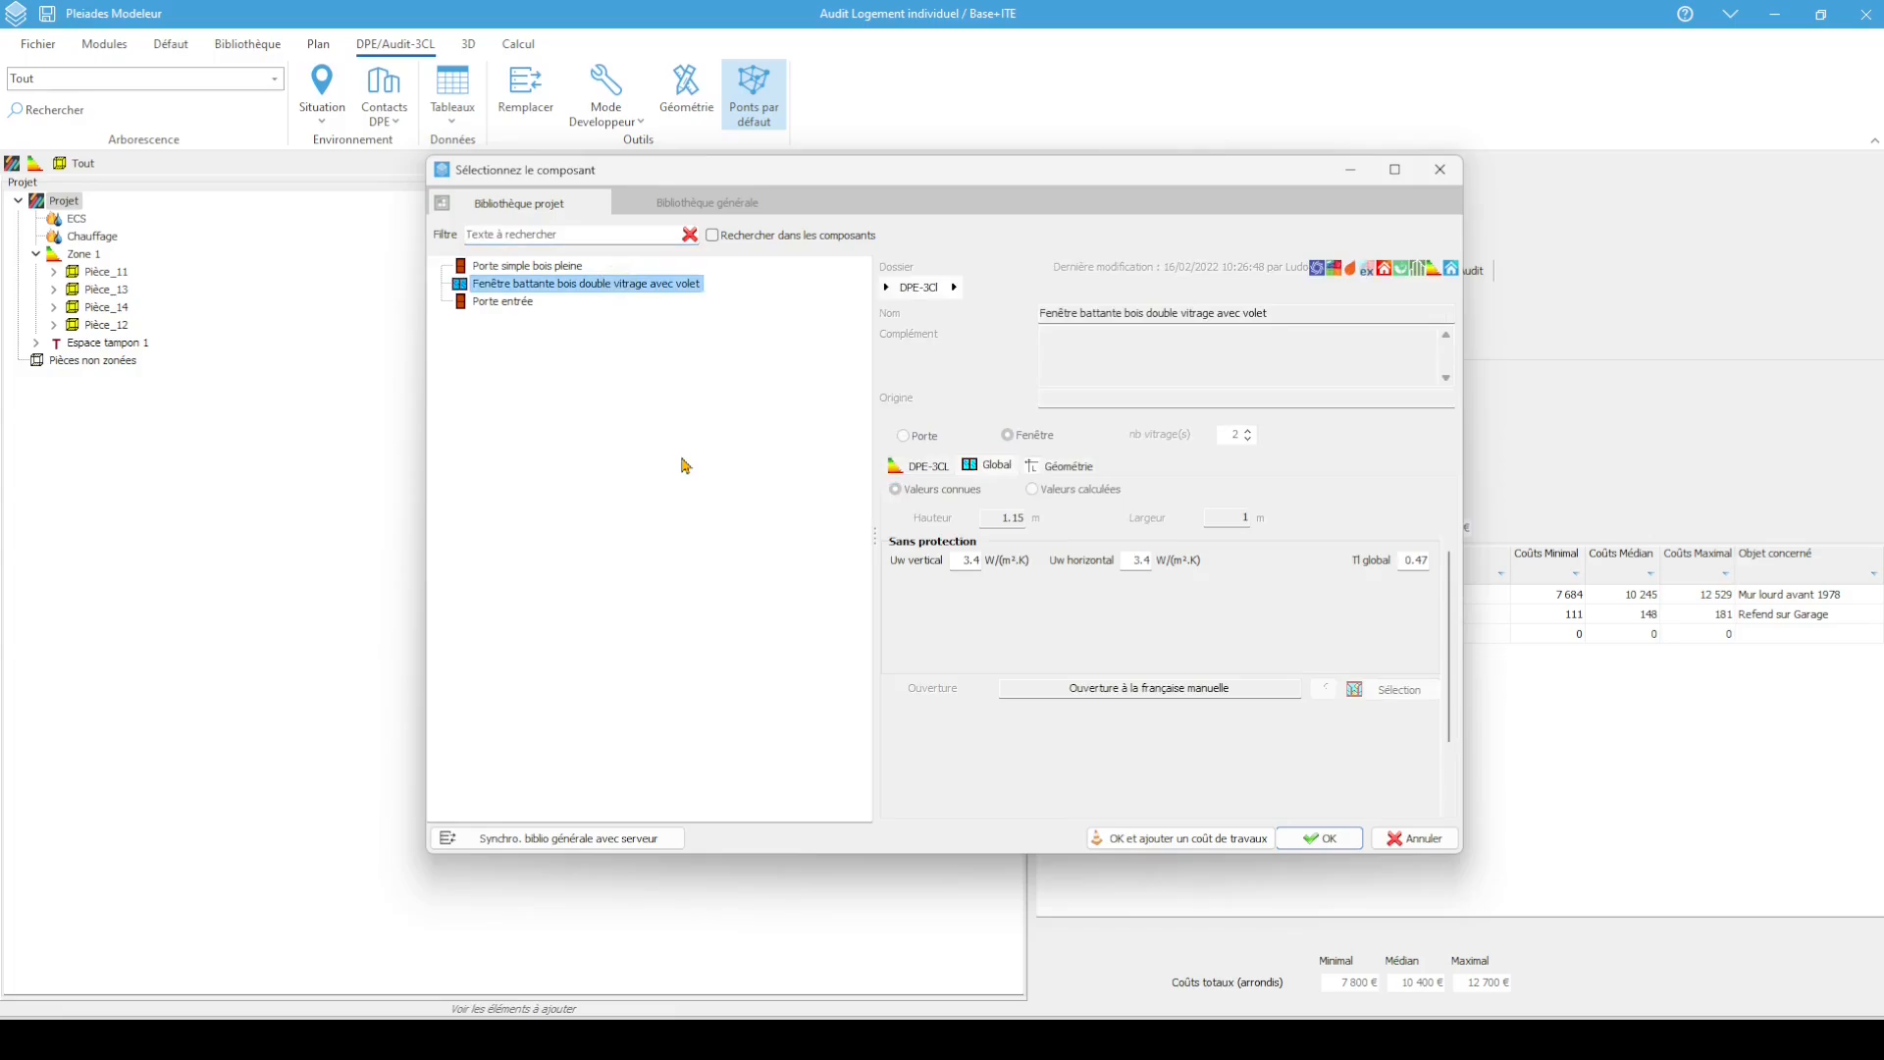
pyautogui.click(1316, 838)
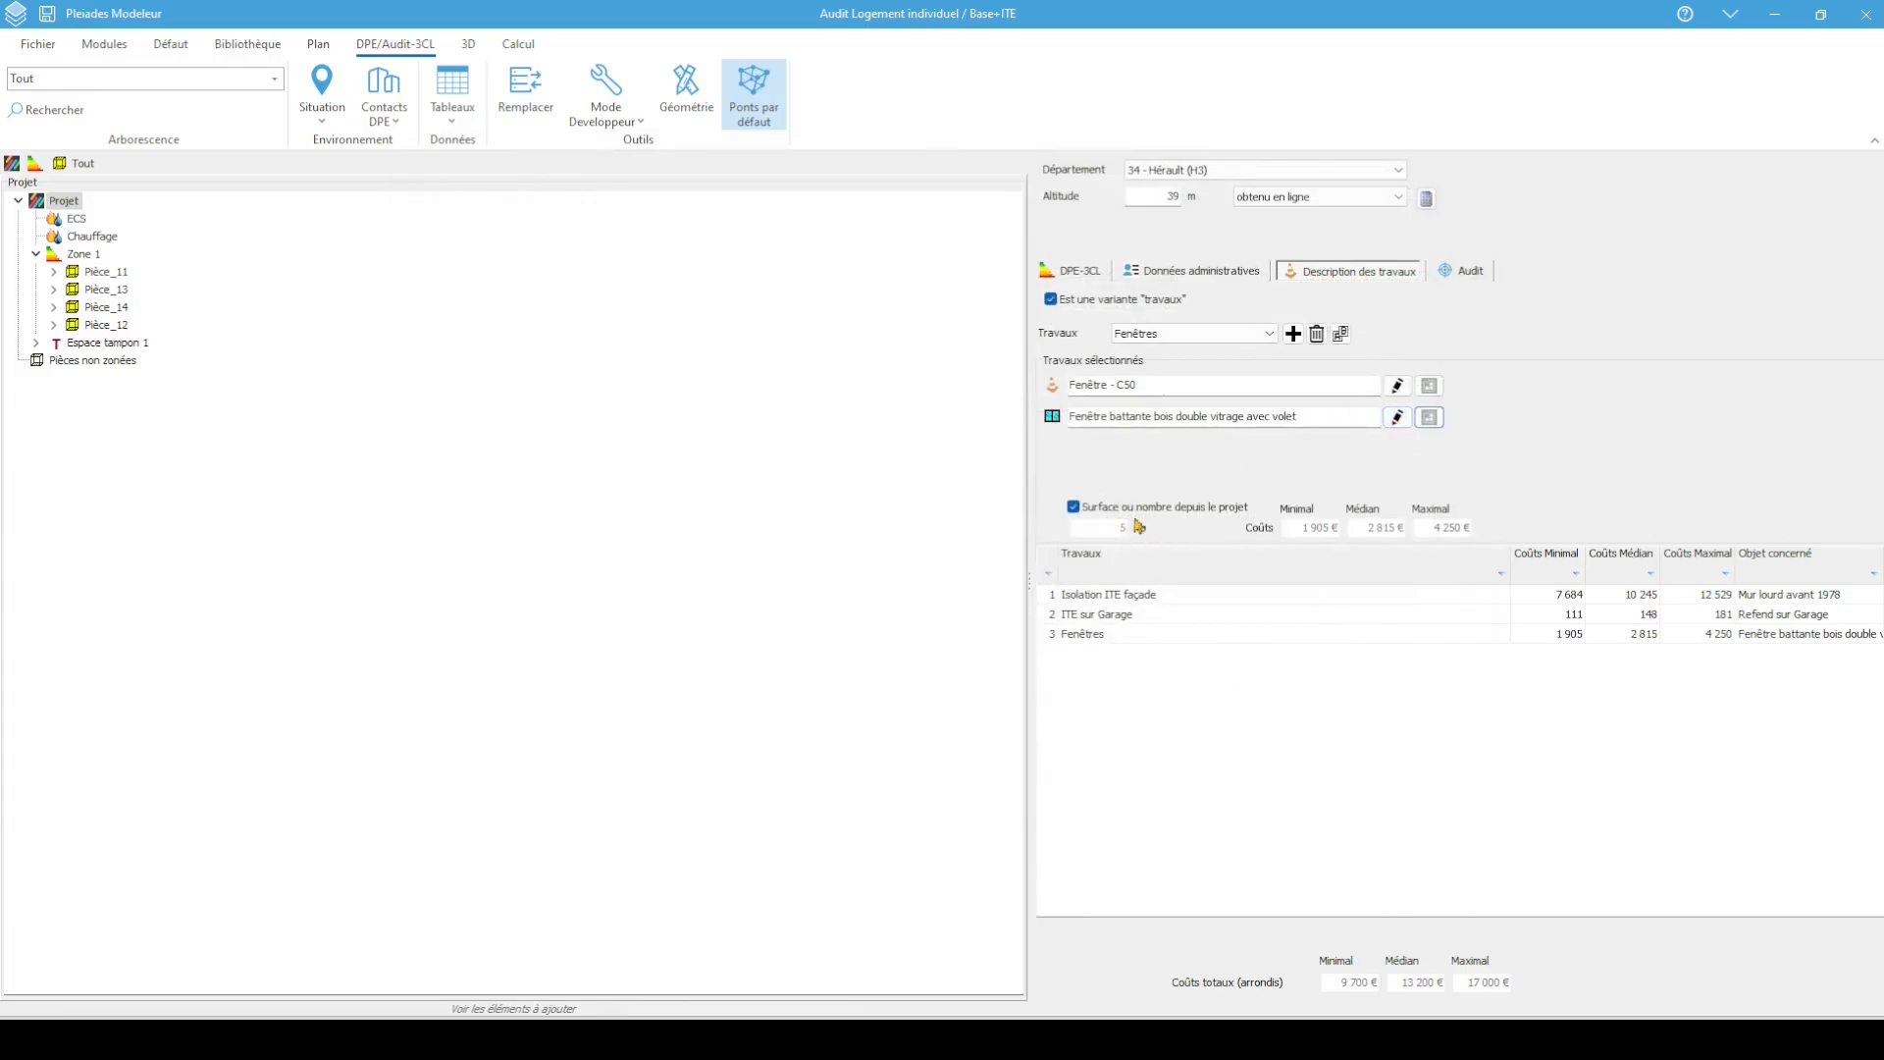
# Declare the linked window's Uw as known in its DPE-3CL data and set it to 1 W/(m².K)
pyautogui.click(1395, 420)
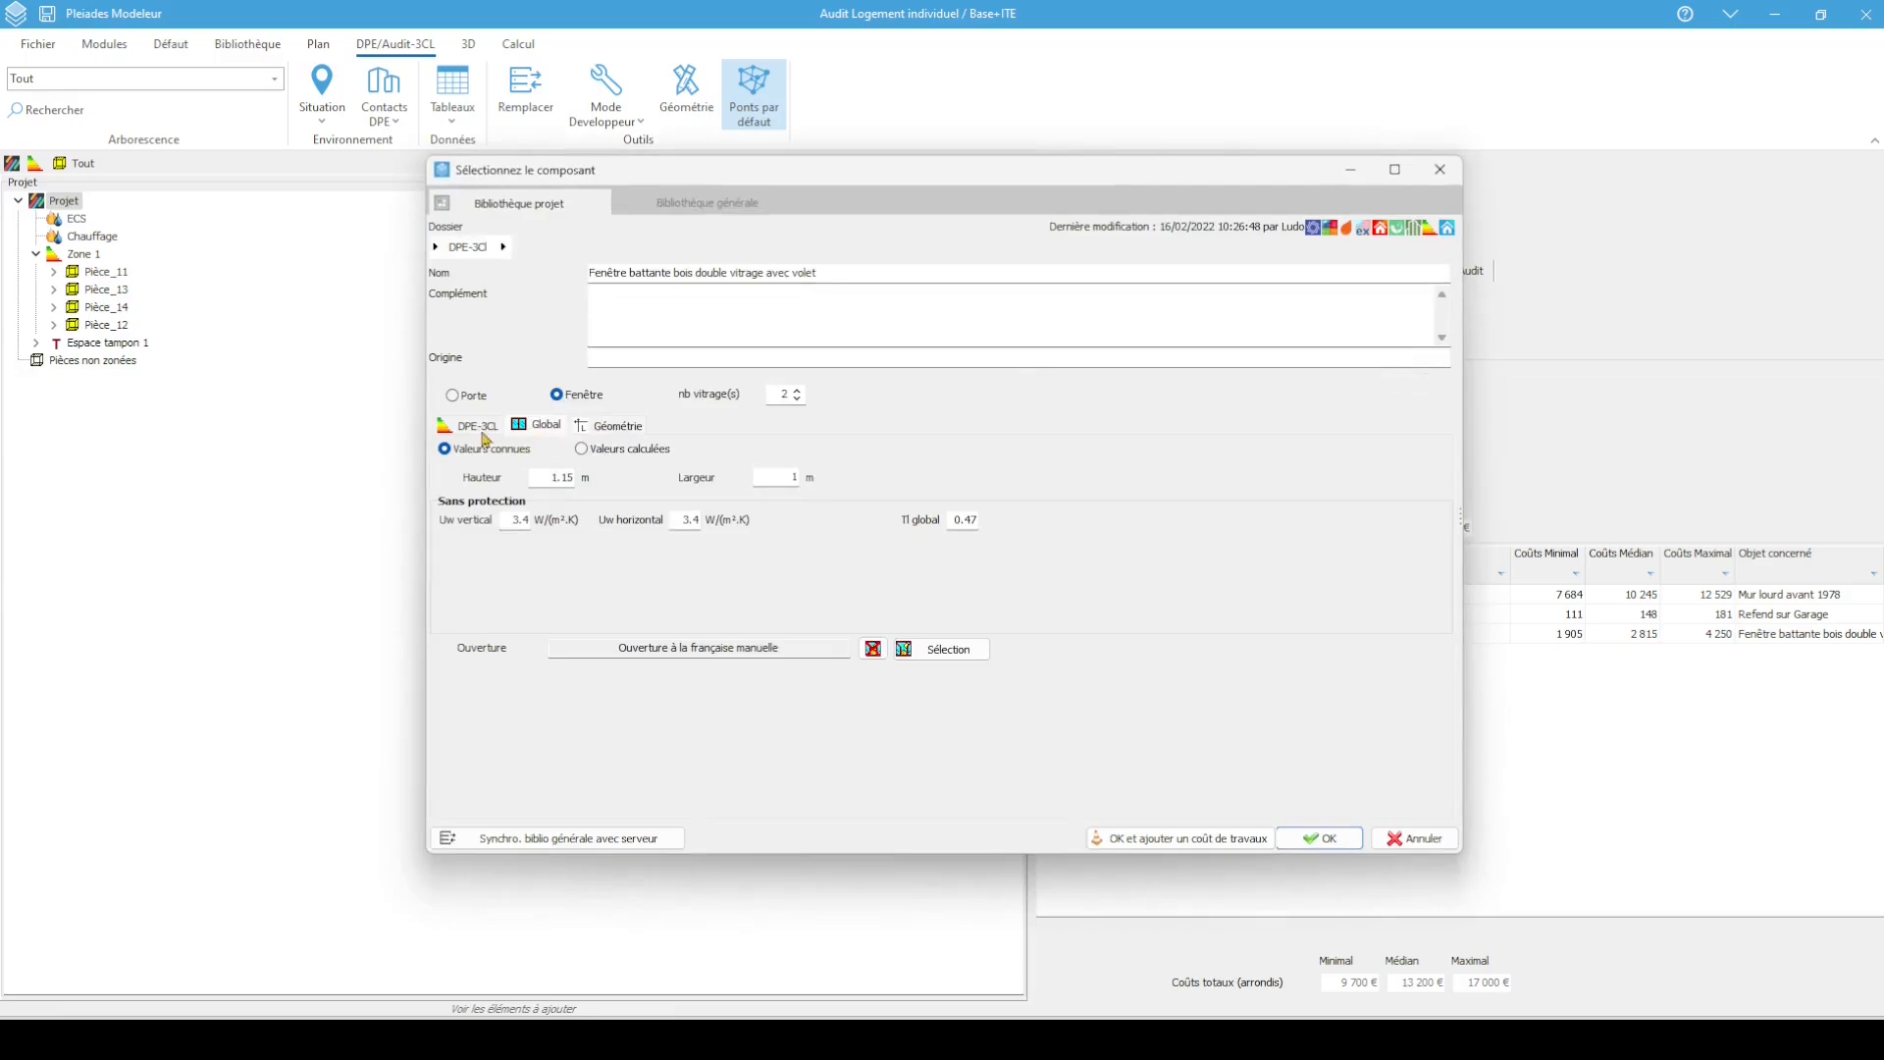
pyautogui.click(475, 428)
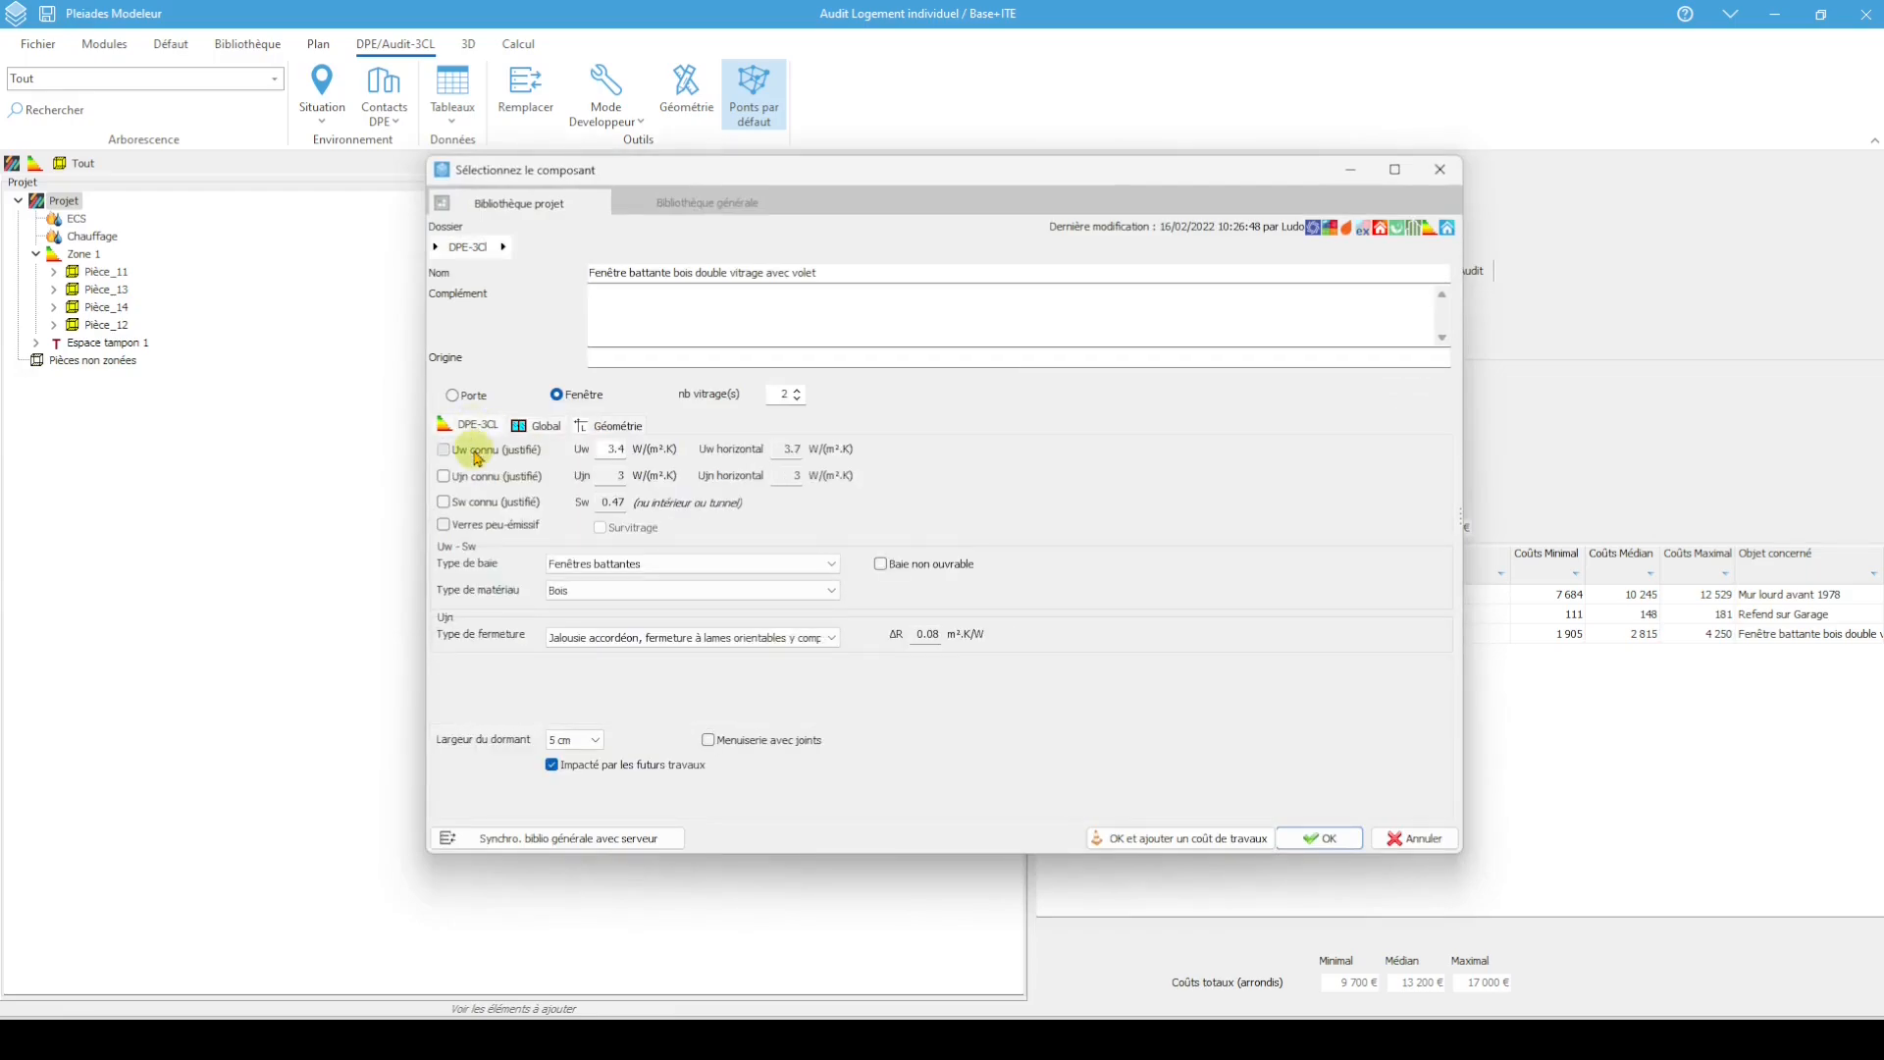
pyautogui.click(475, 449)
pyautogui.moveTo(597, 449); pyautogui.dragTo(655, 449)
pyautogui.write('1')
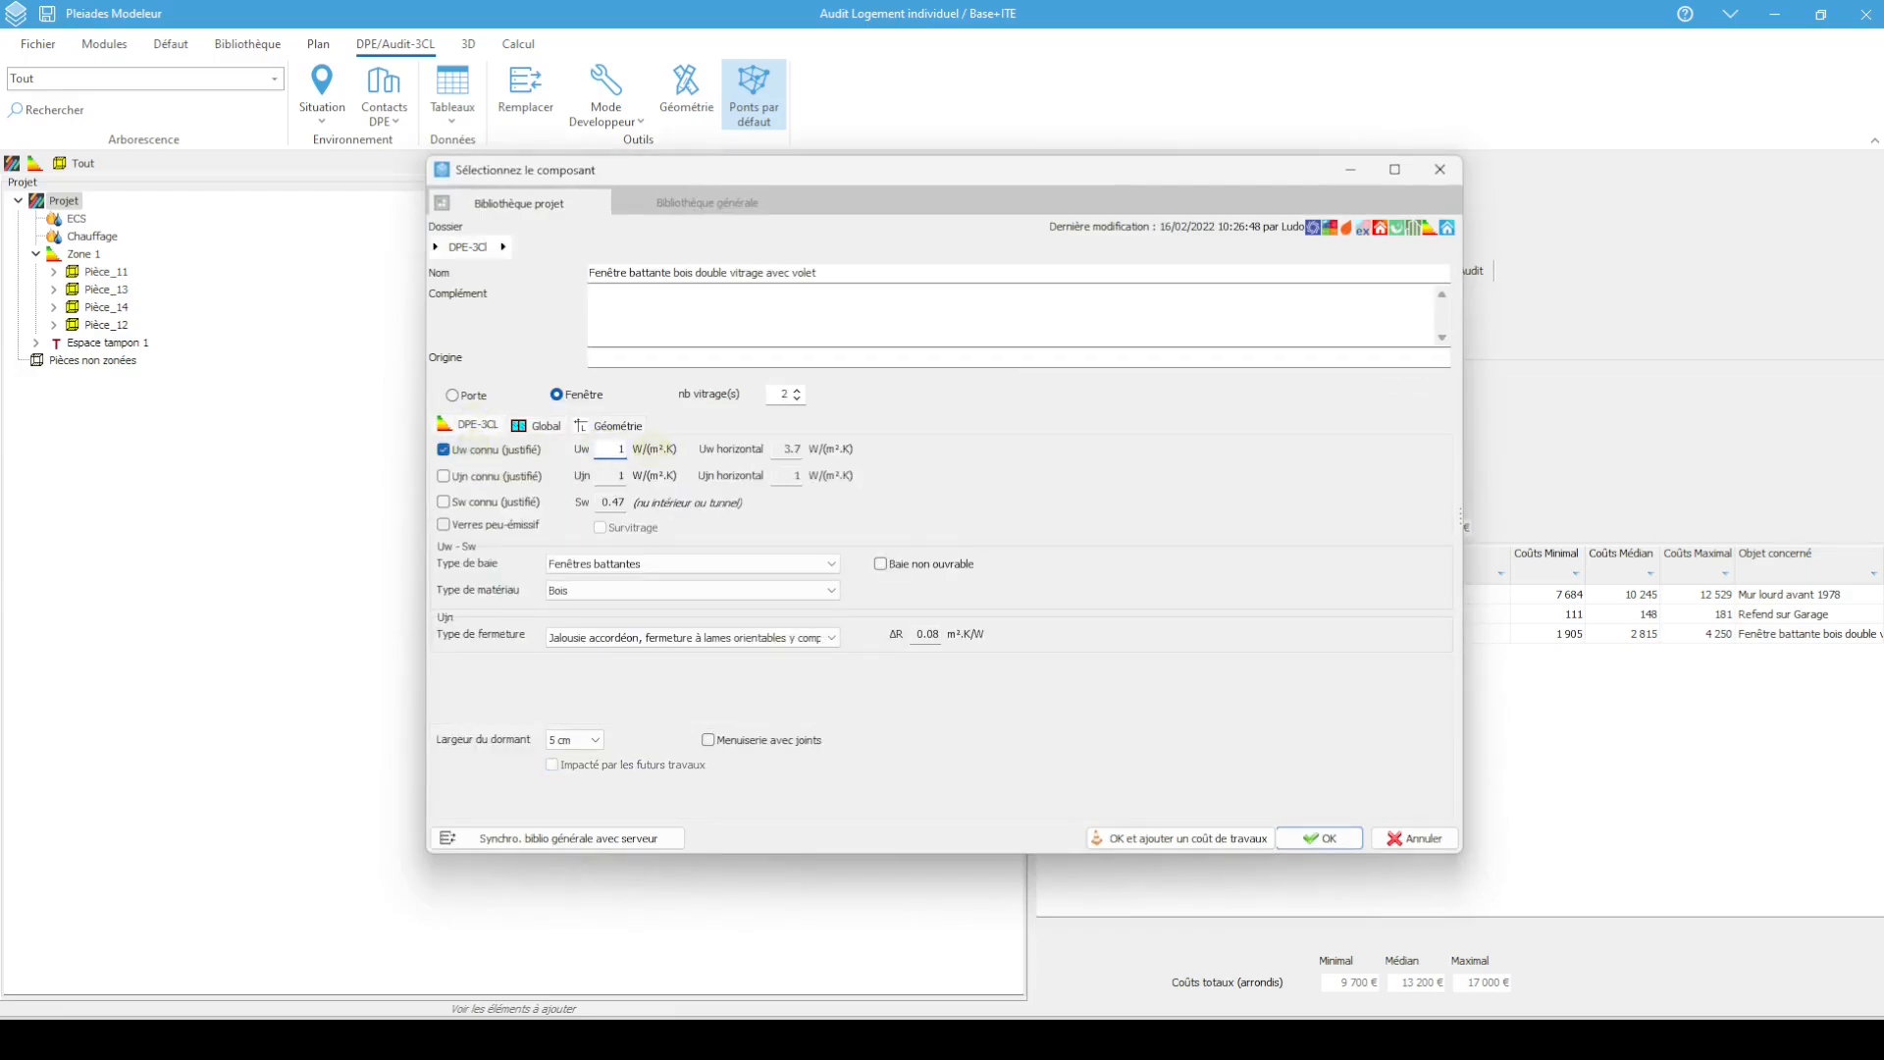
# Set the window's material to Pvc and its closure type to Volets roulants pvc ou bois (e sup 12 mm), and save the component
pyautogui.click(577, 590)
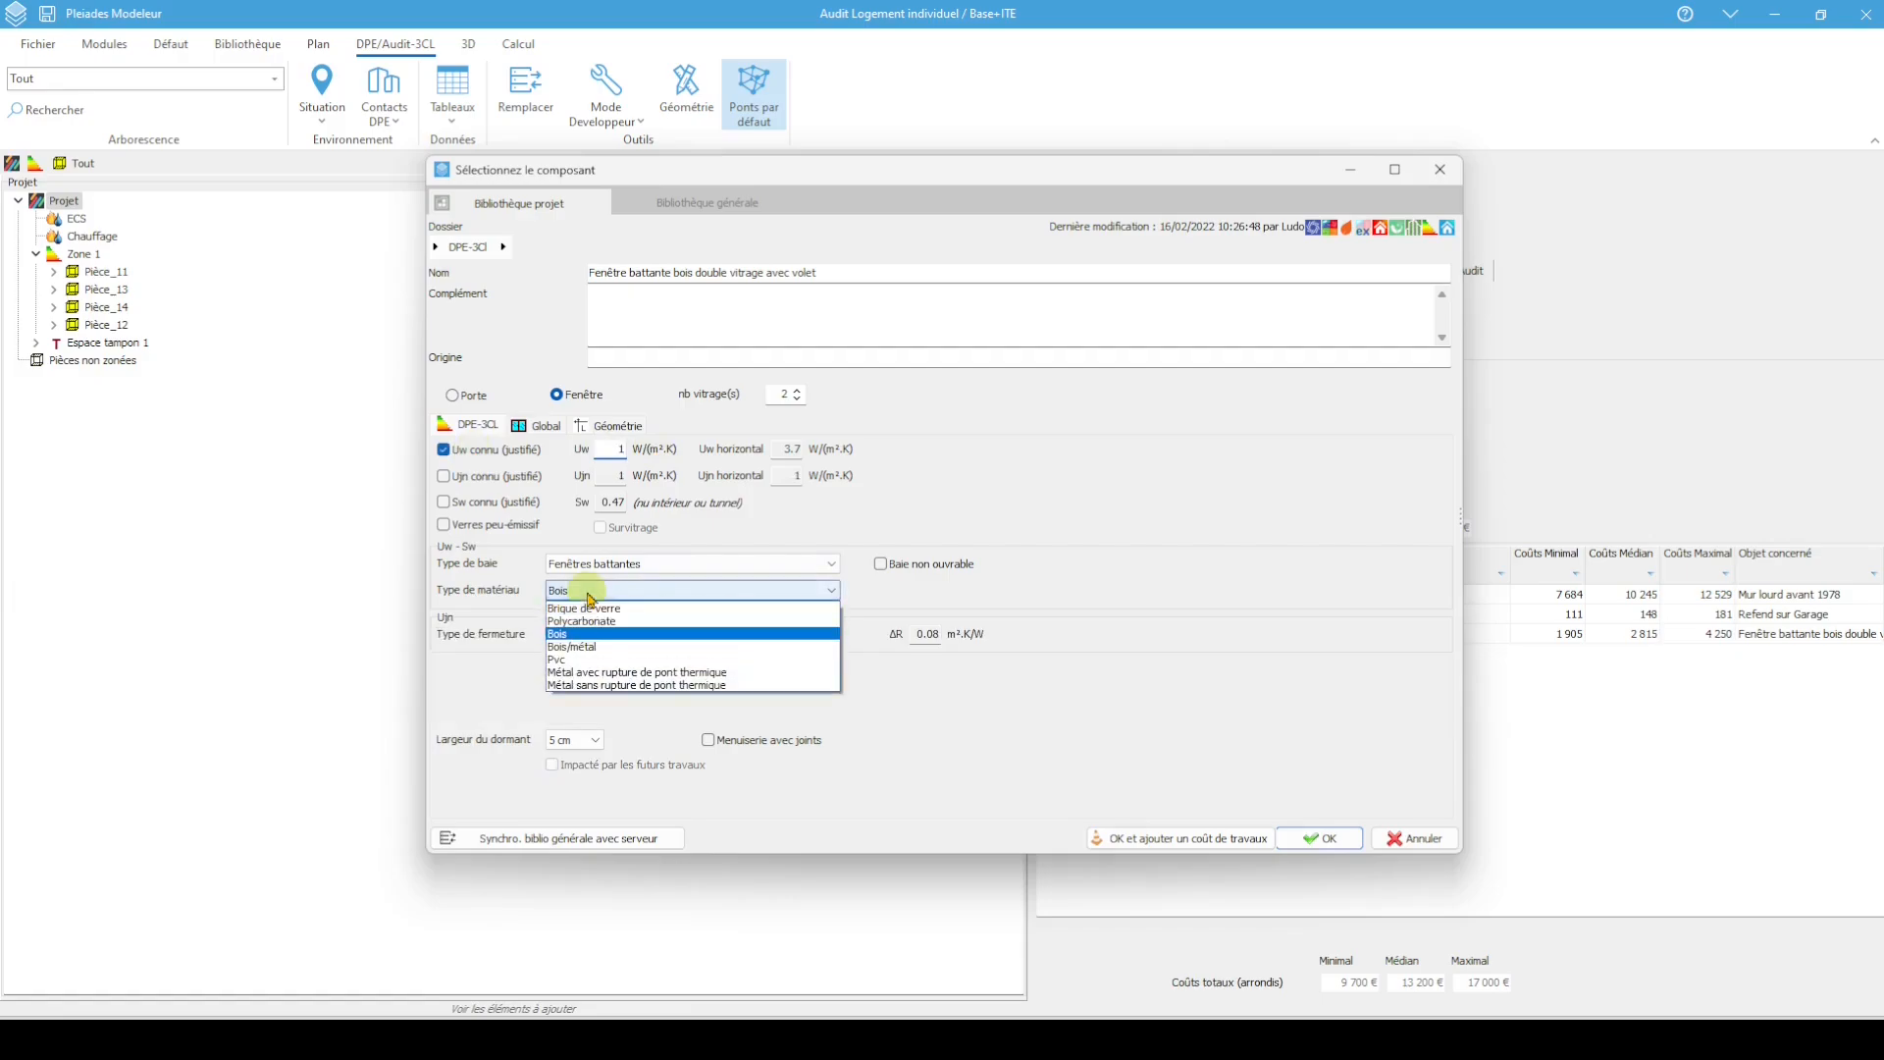
pyautogui.click(589, 659)
pyautogui.click(587, 638)
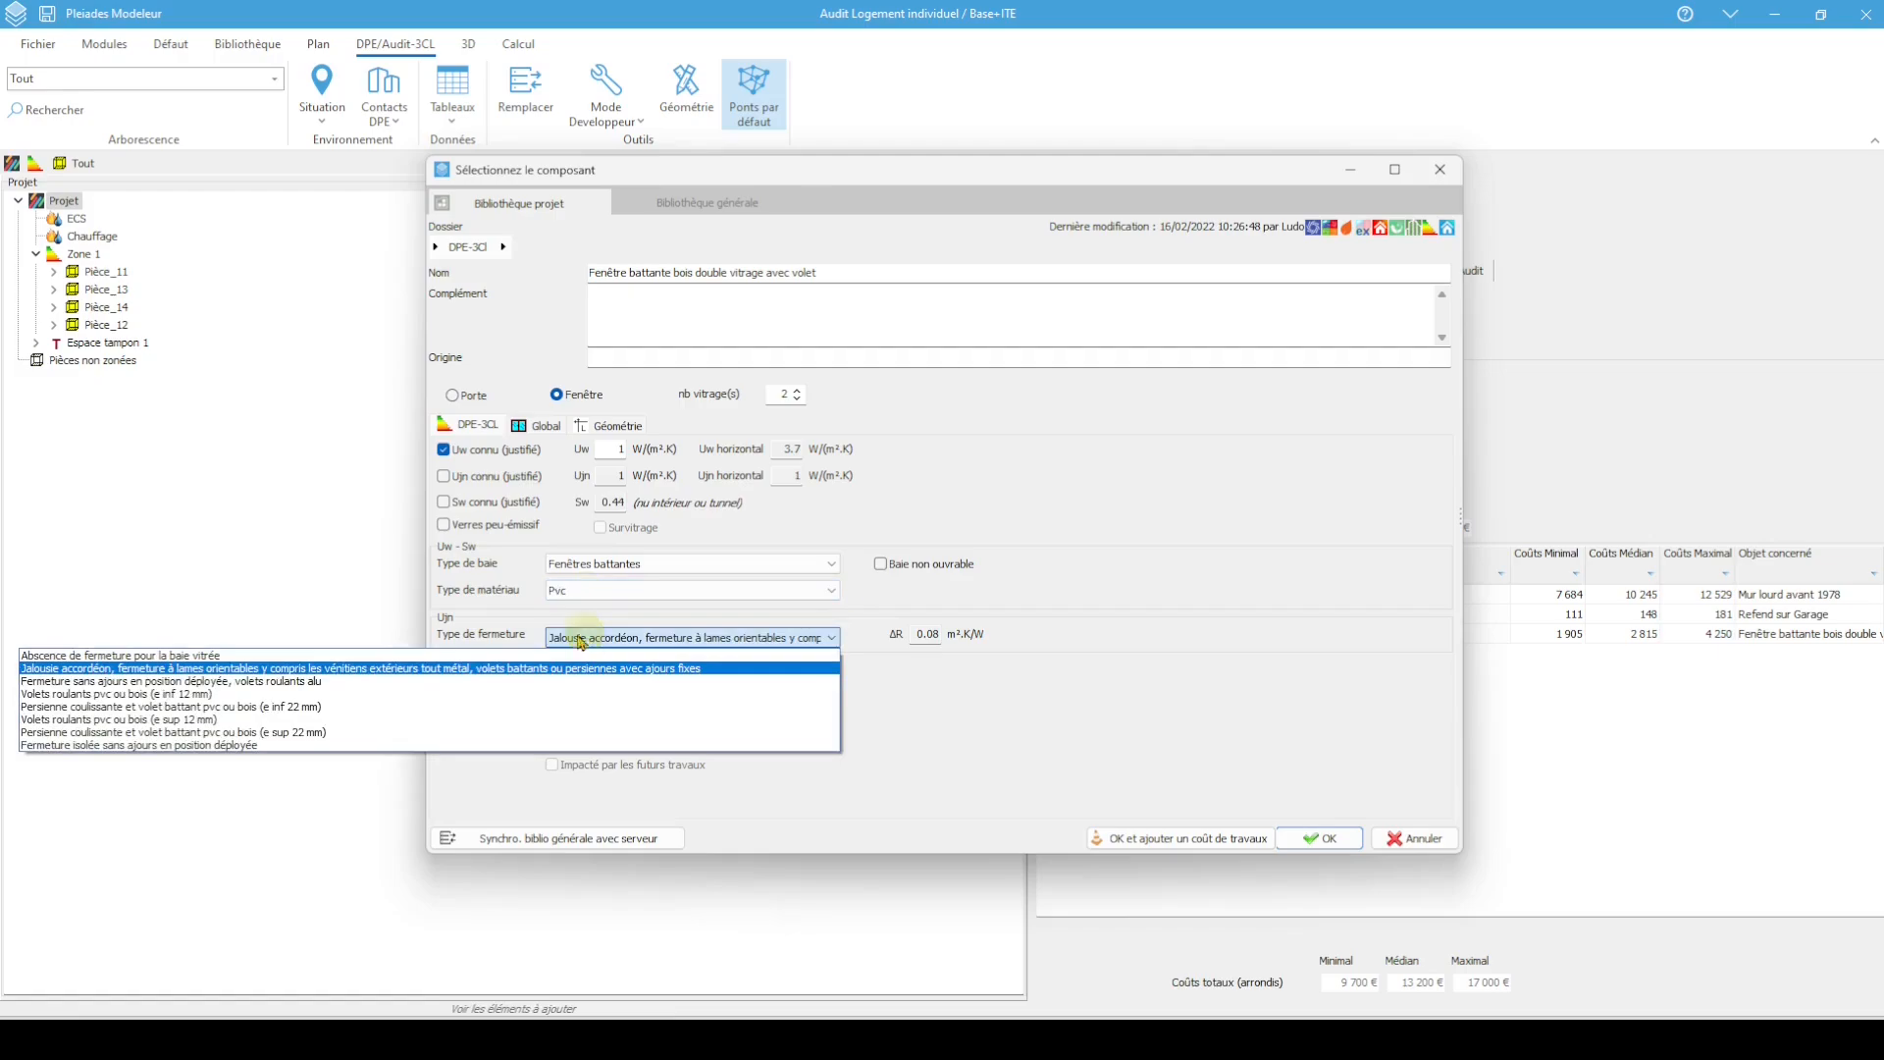
pyautogui.click(433, 719)
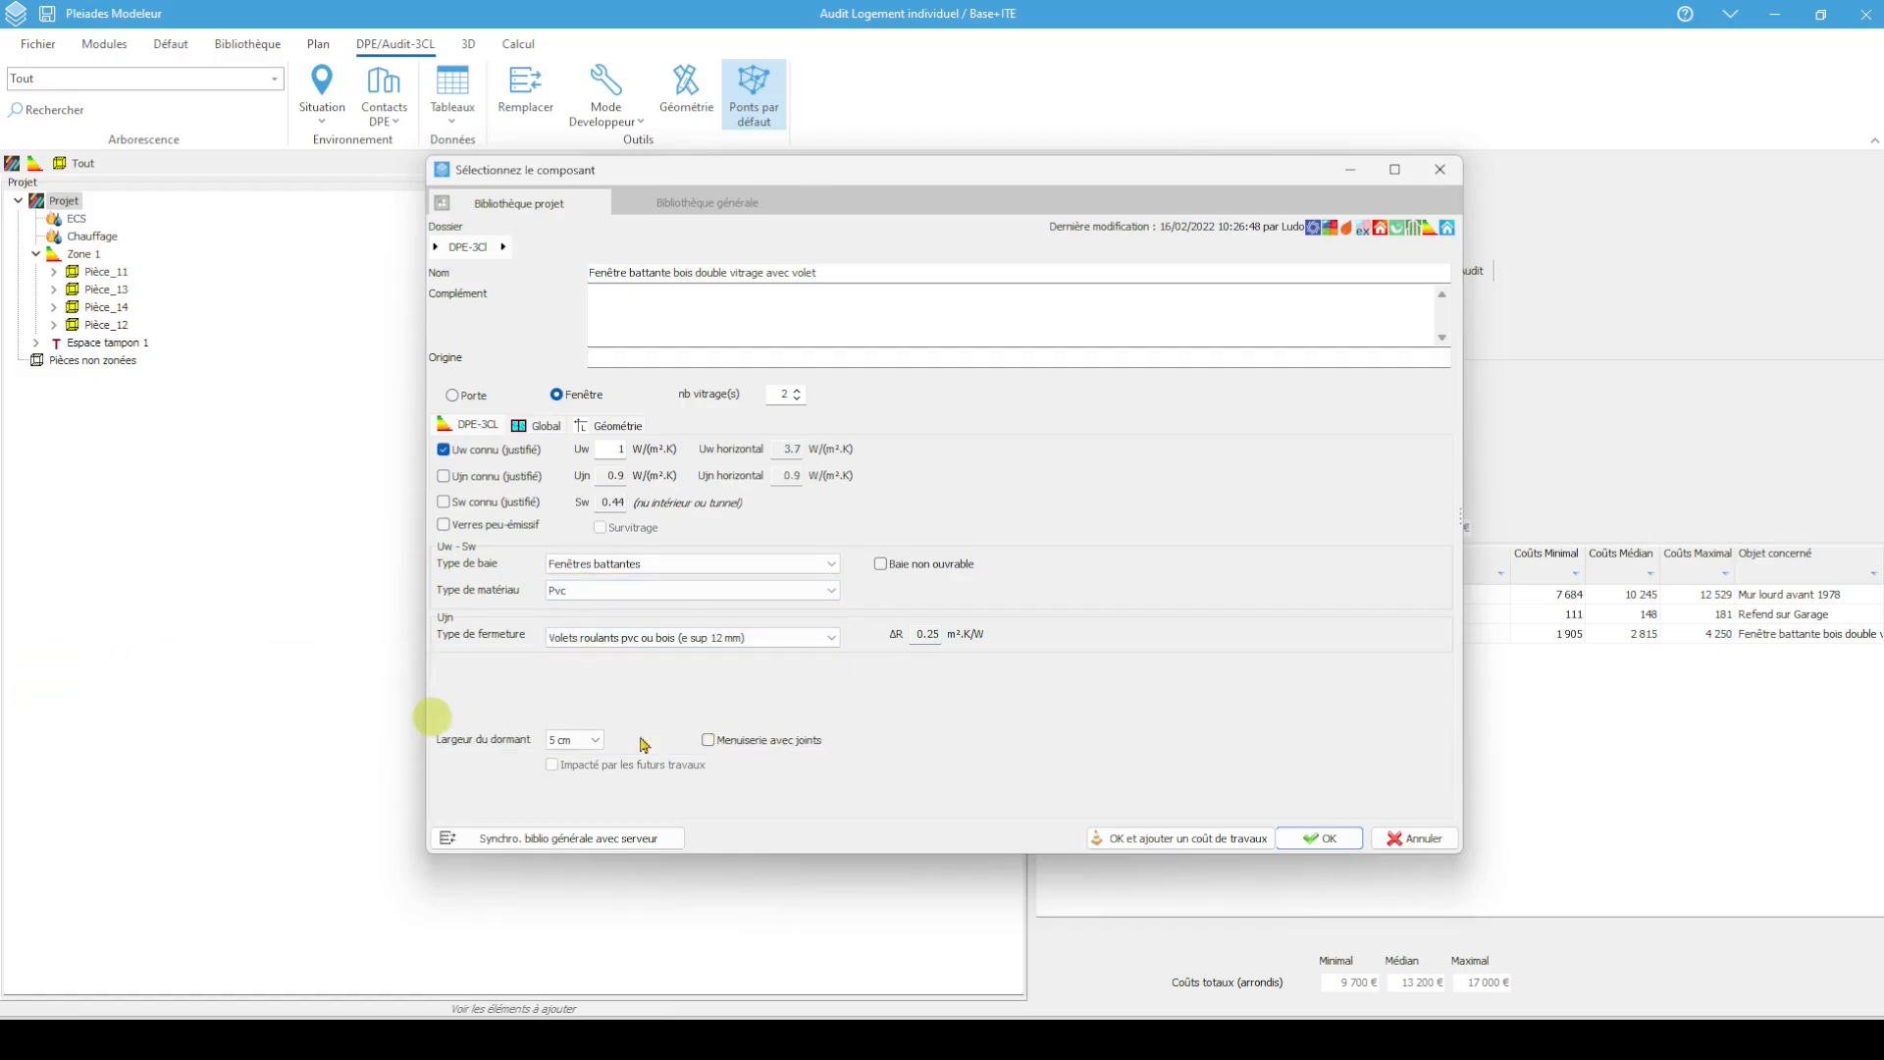
pyautogui.click(1320, 836)
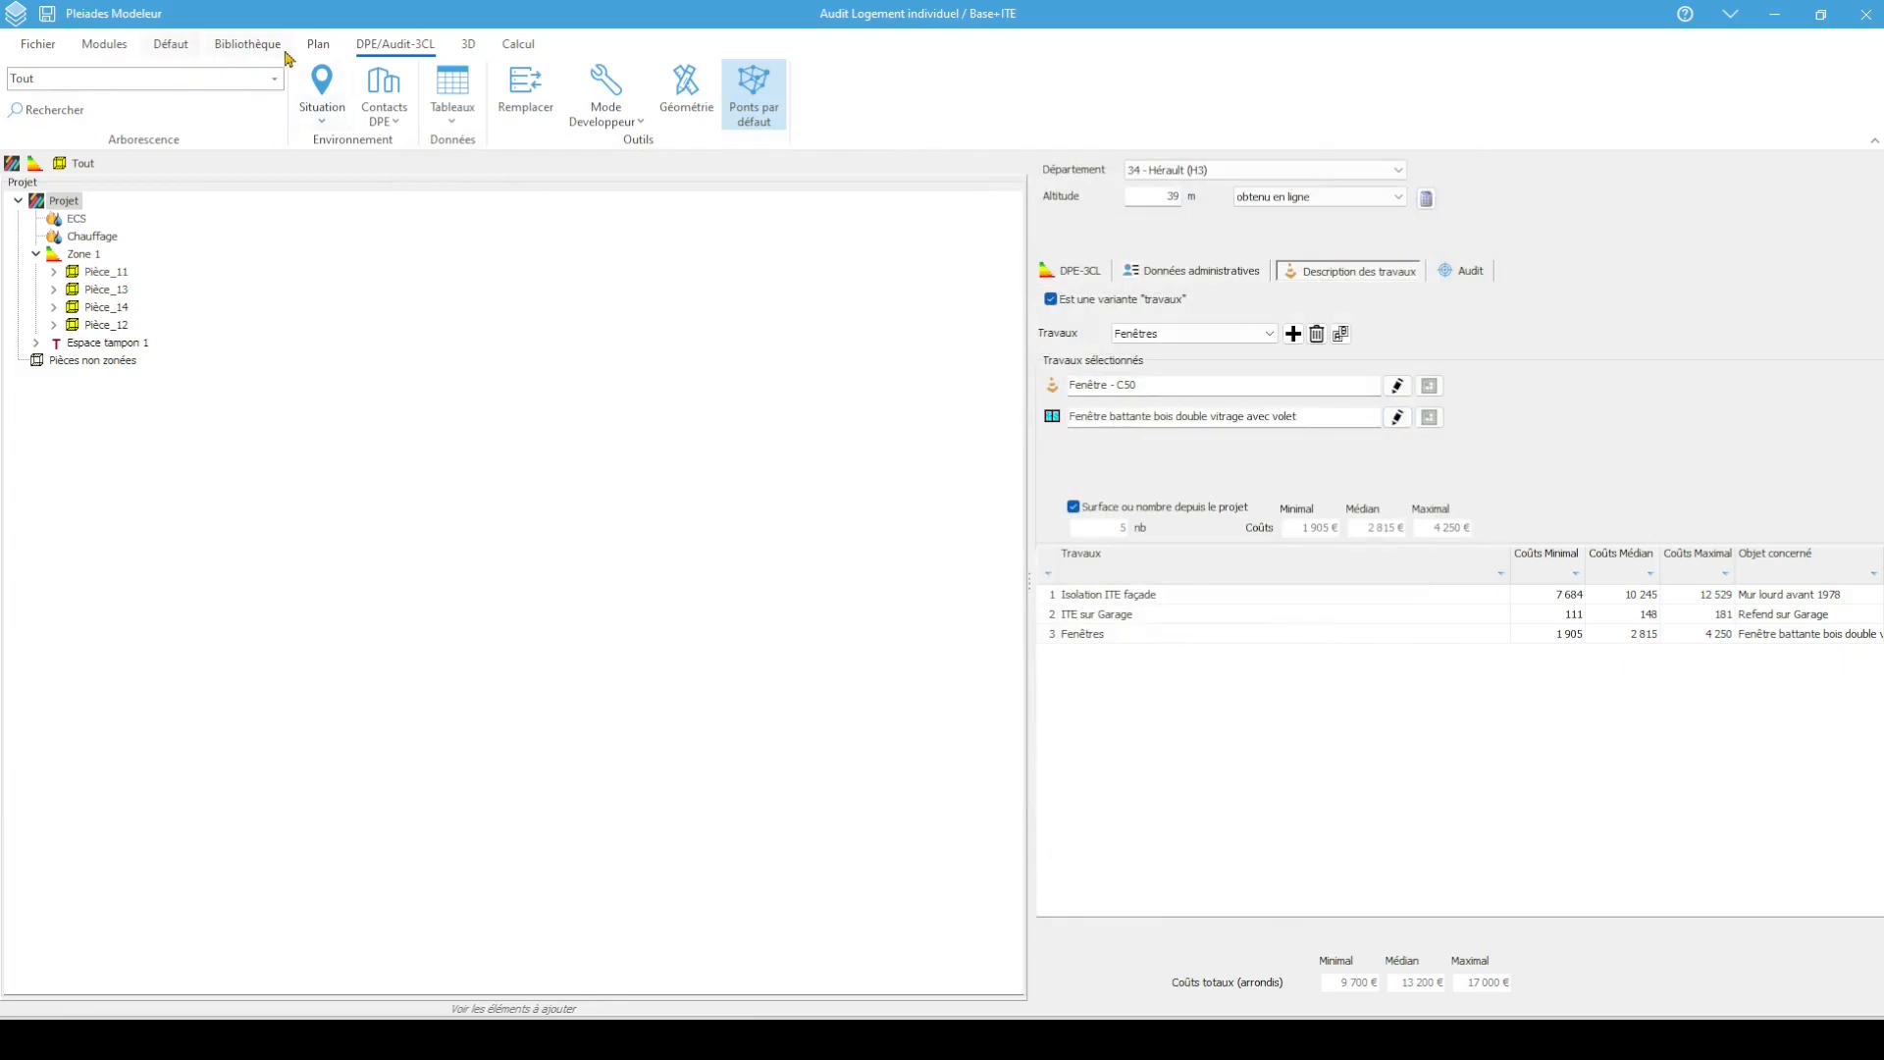
pyautogui.click(318, 45)
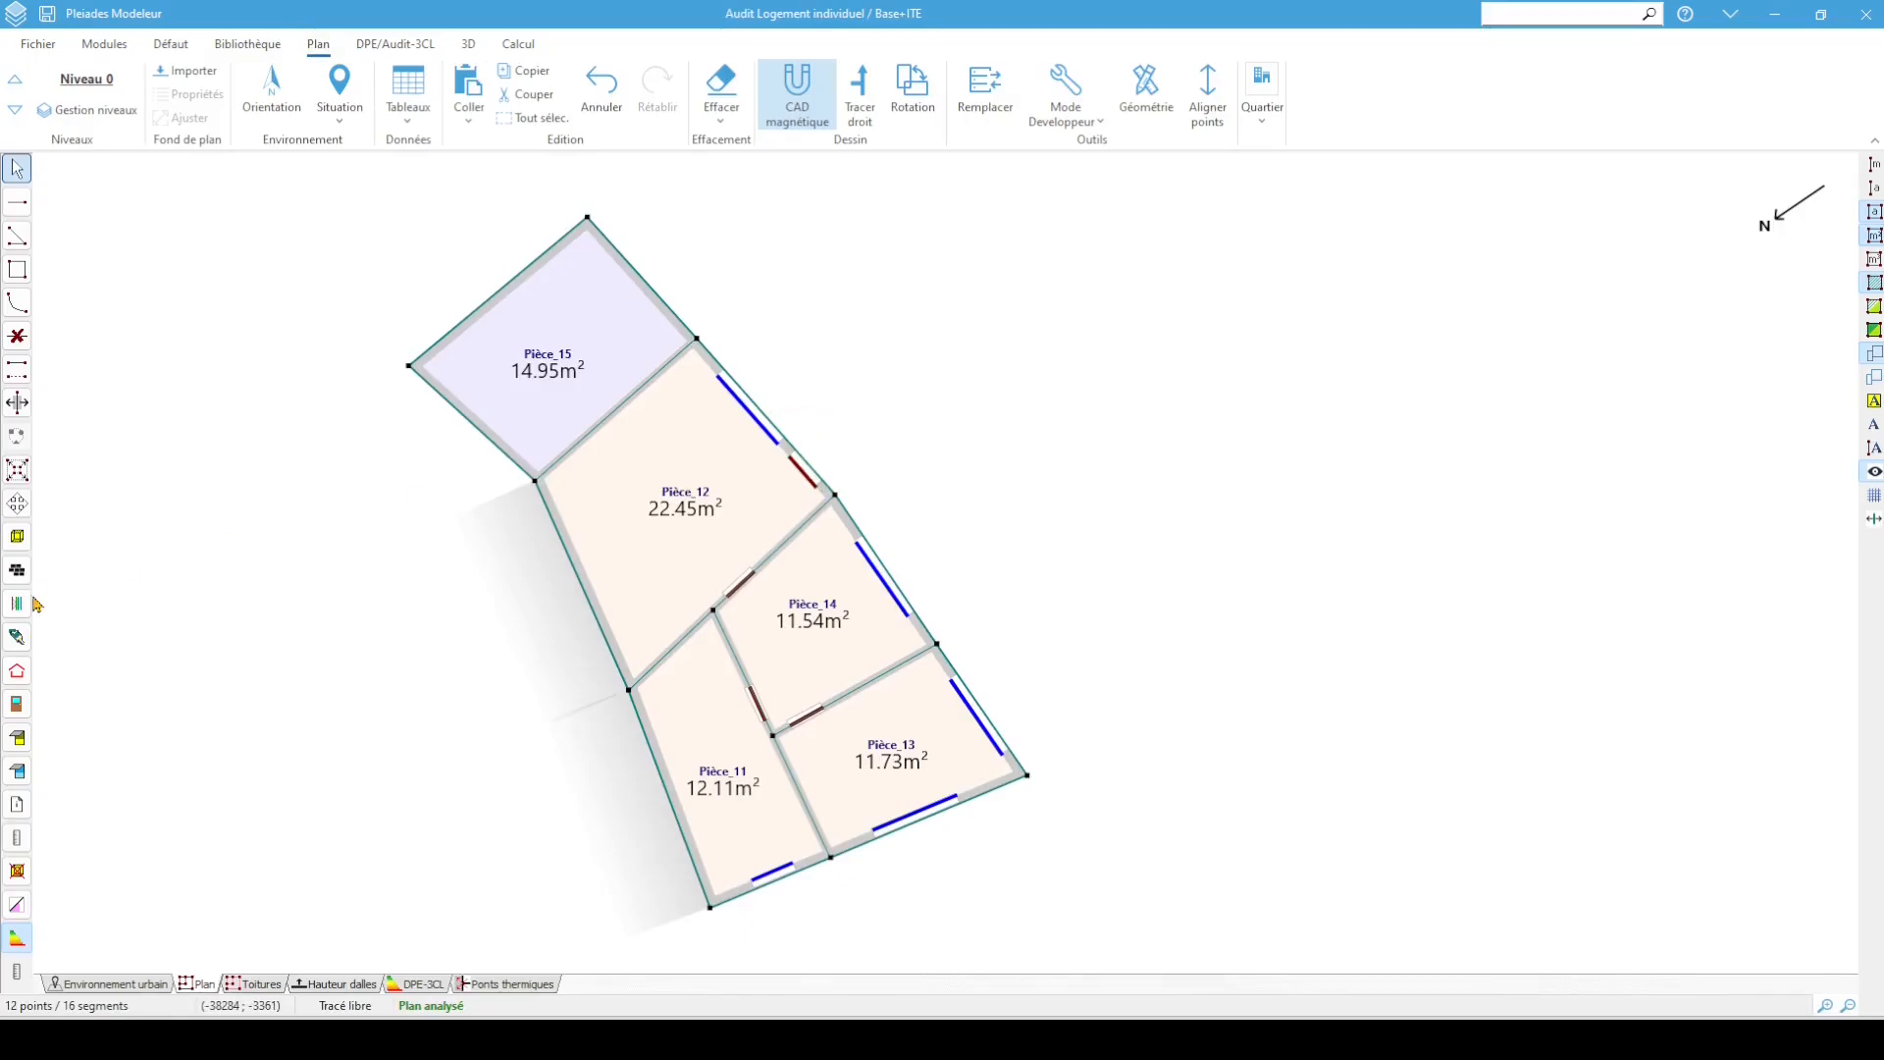
pyautogui.click(395, 44)
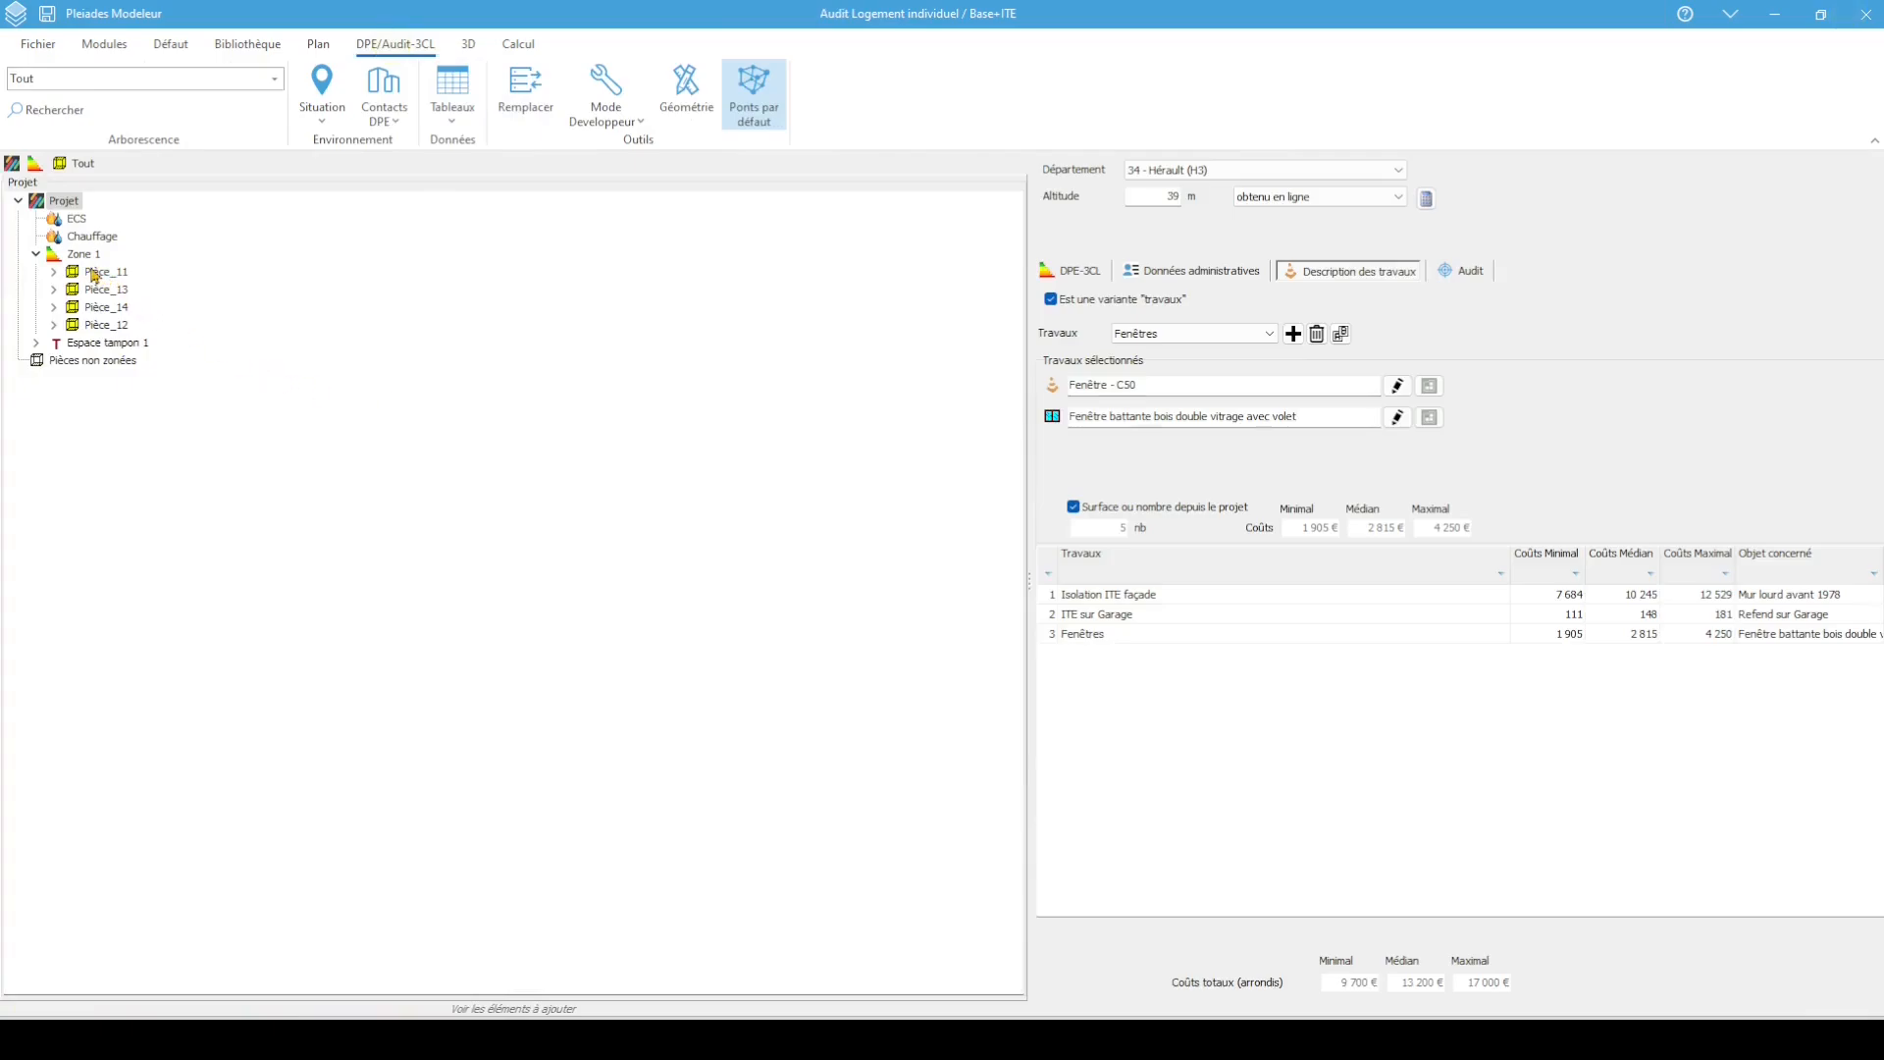
# Add a work item named Porte d'entrée with the general library's Centile 50% Porte - C50 cost
pyautogui.click(1293, 333)
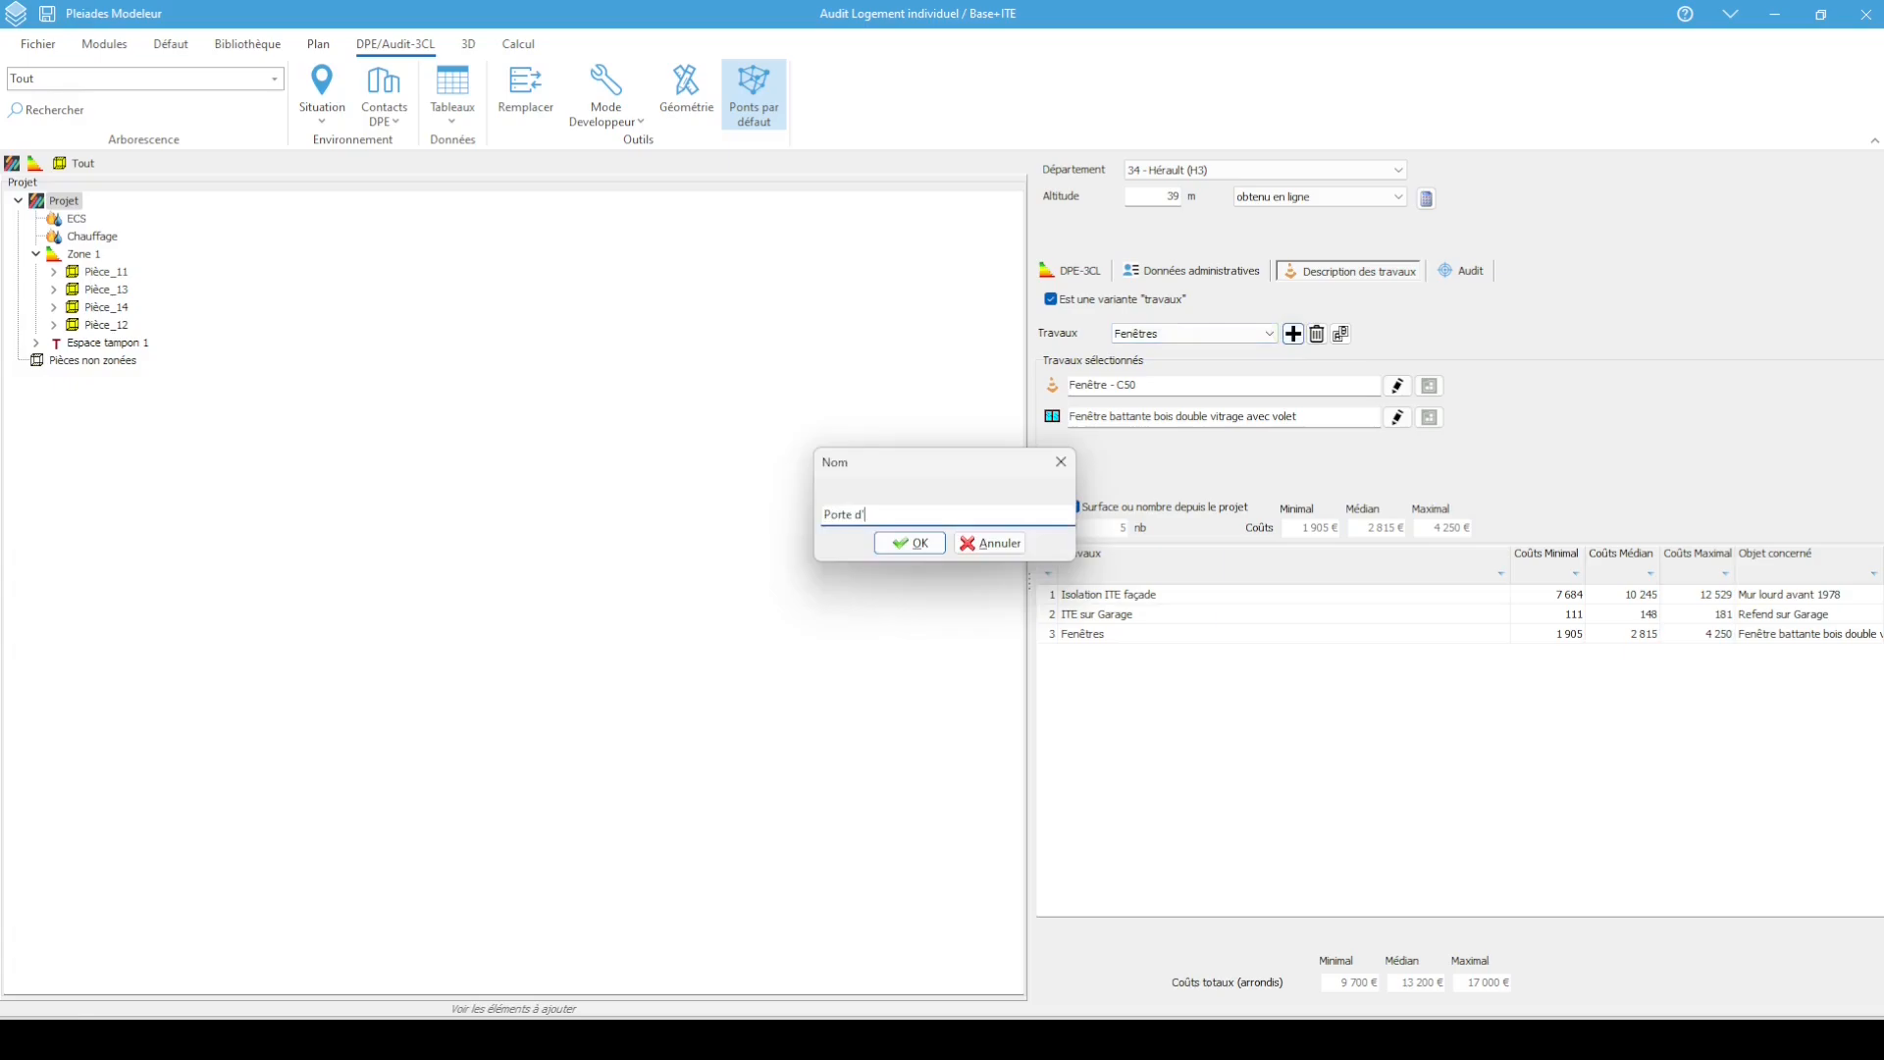
pyautogui.press('Return')
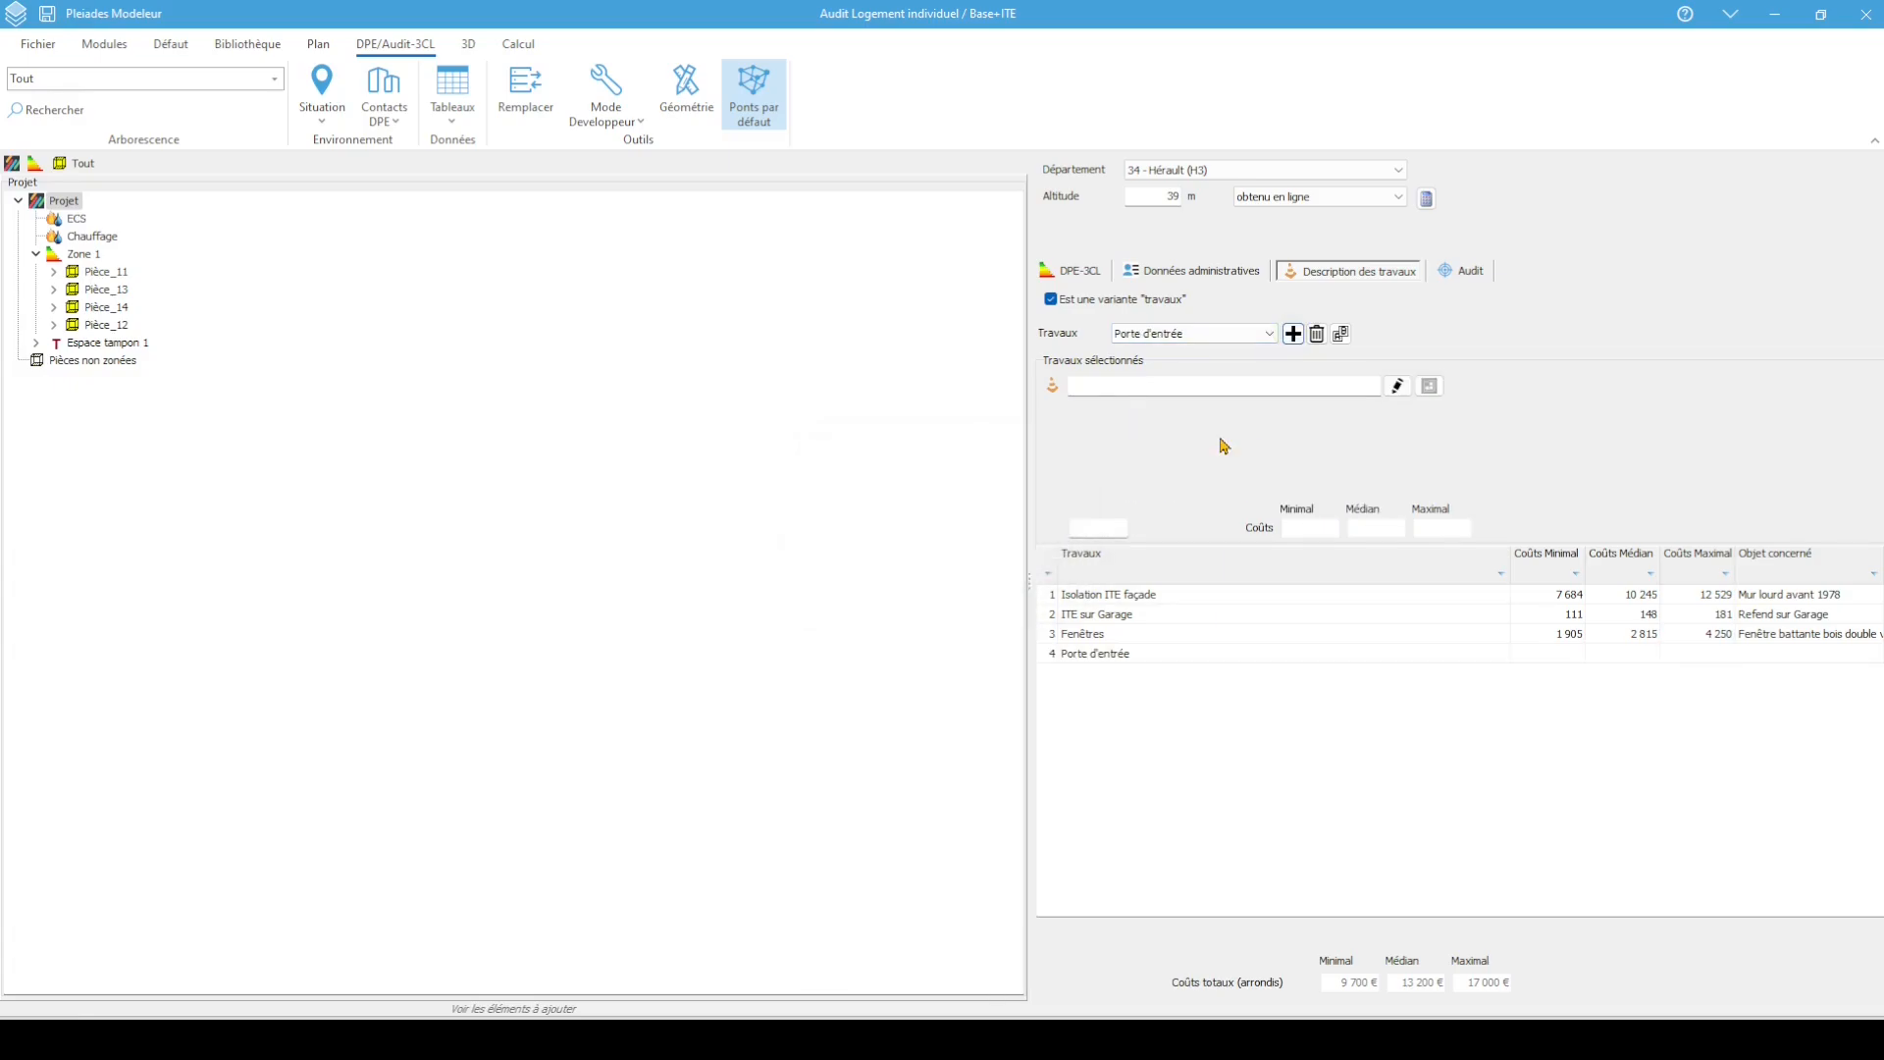
pyautogui.click(1423, 388)
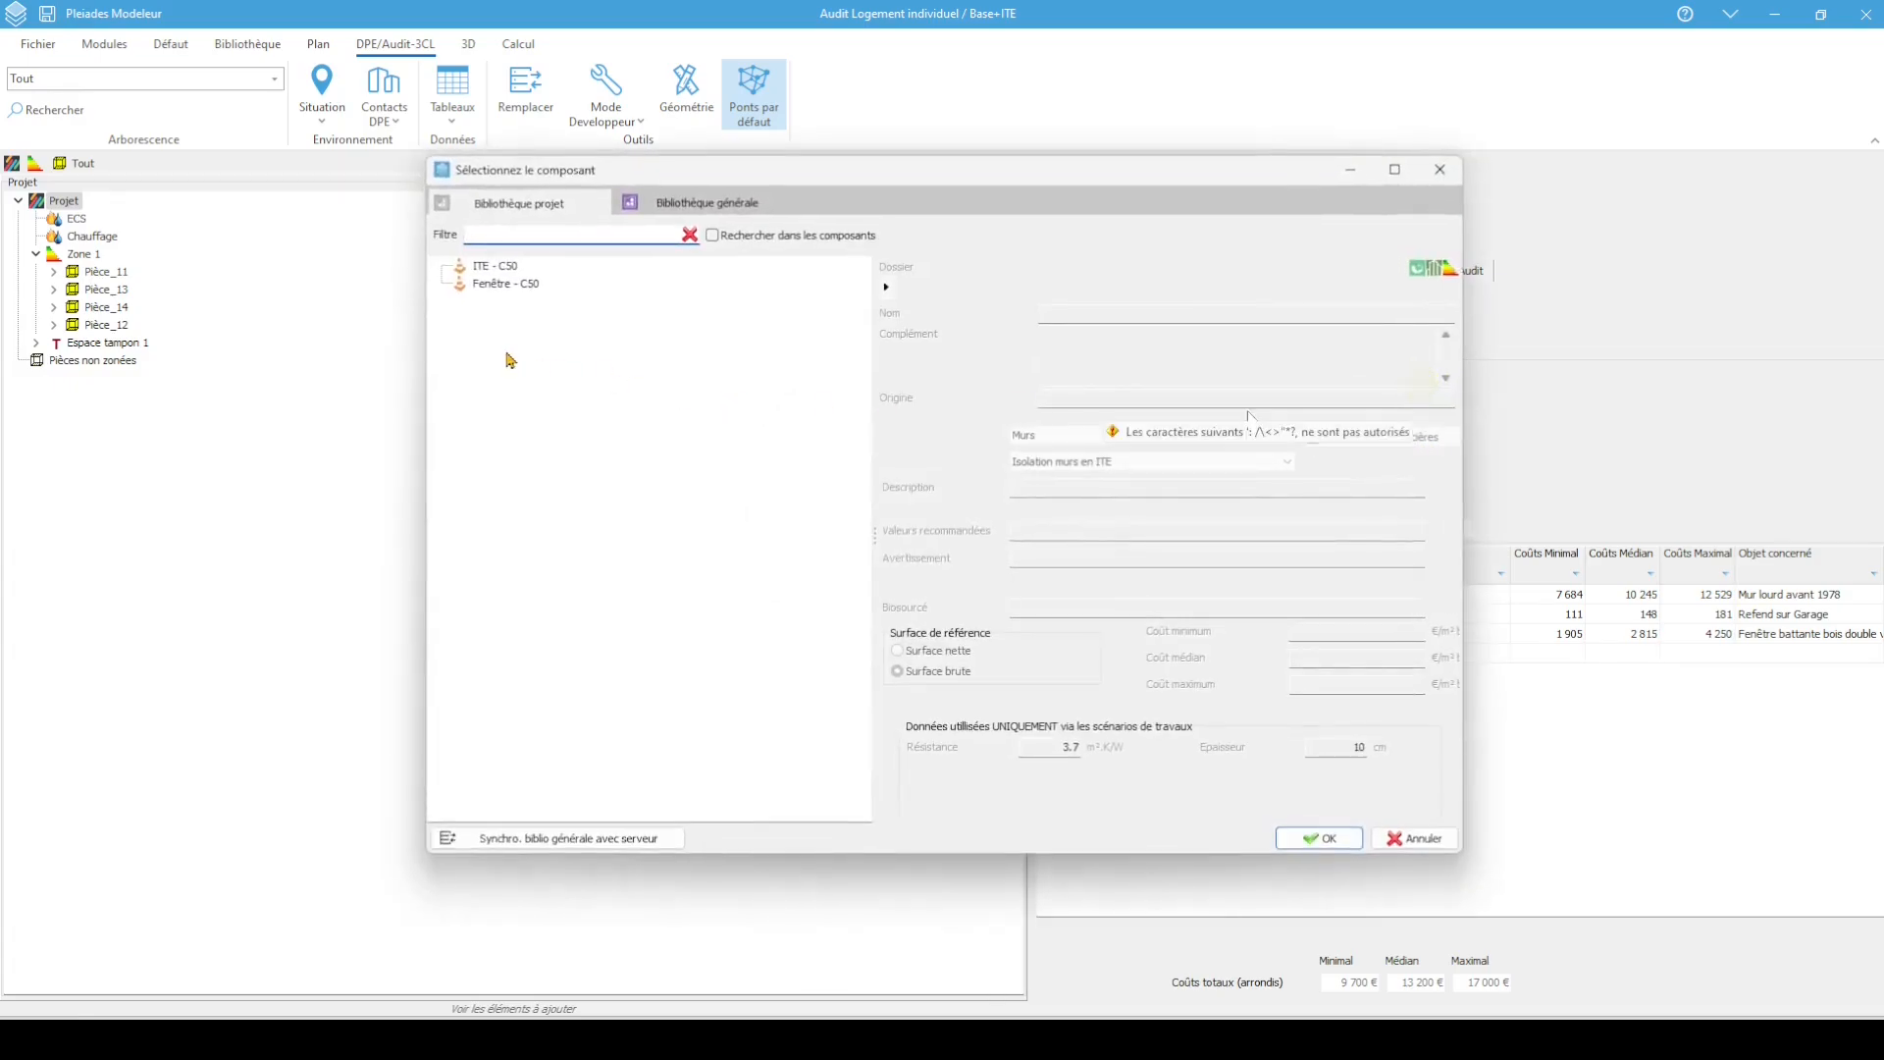
pyautogui.click(685, 212)
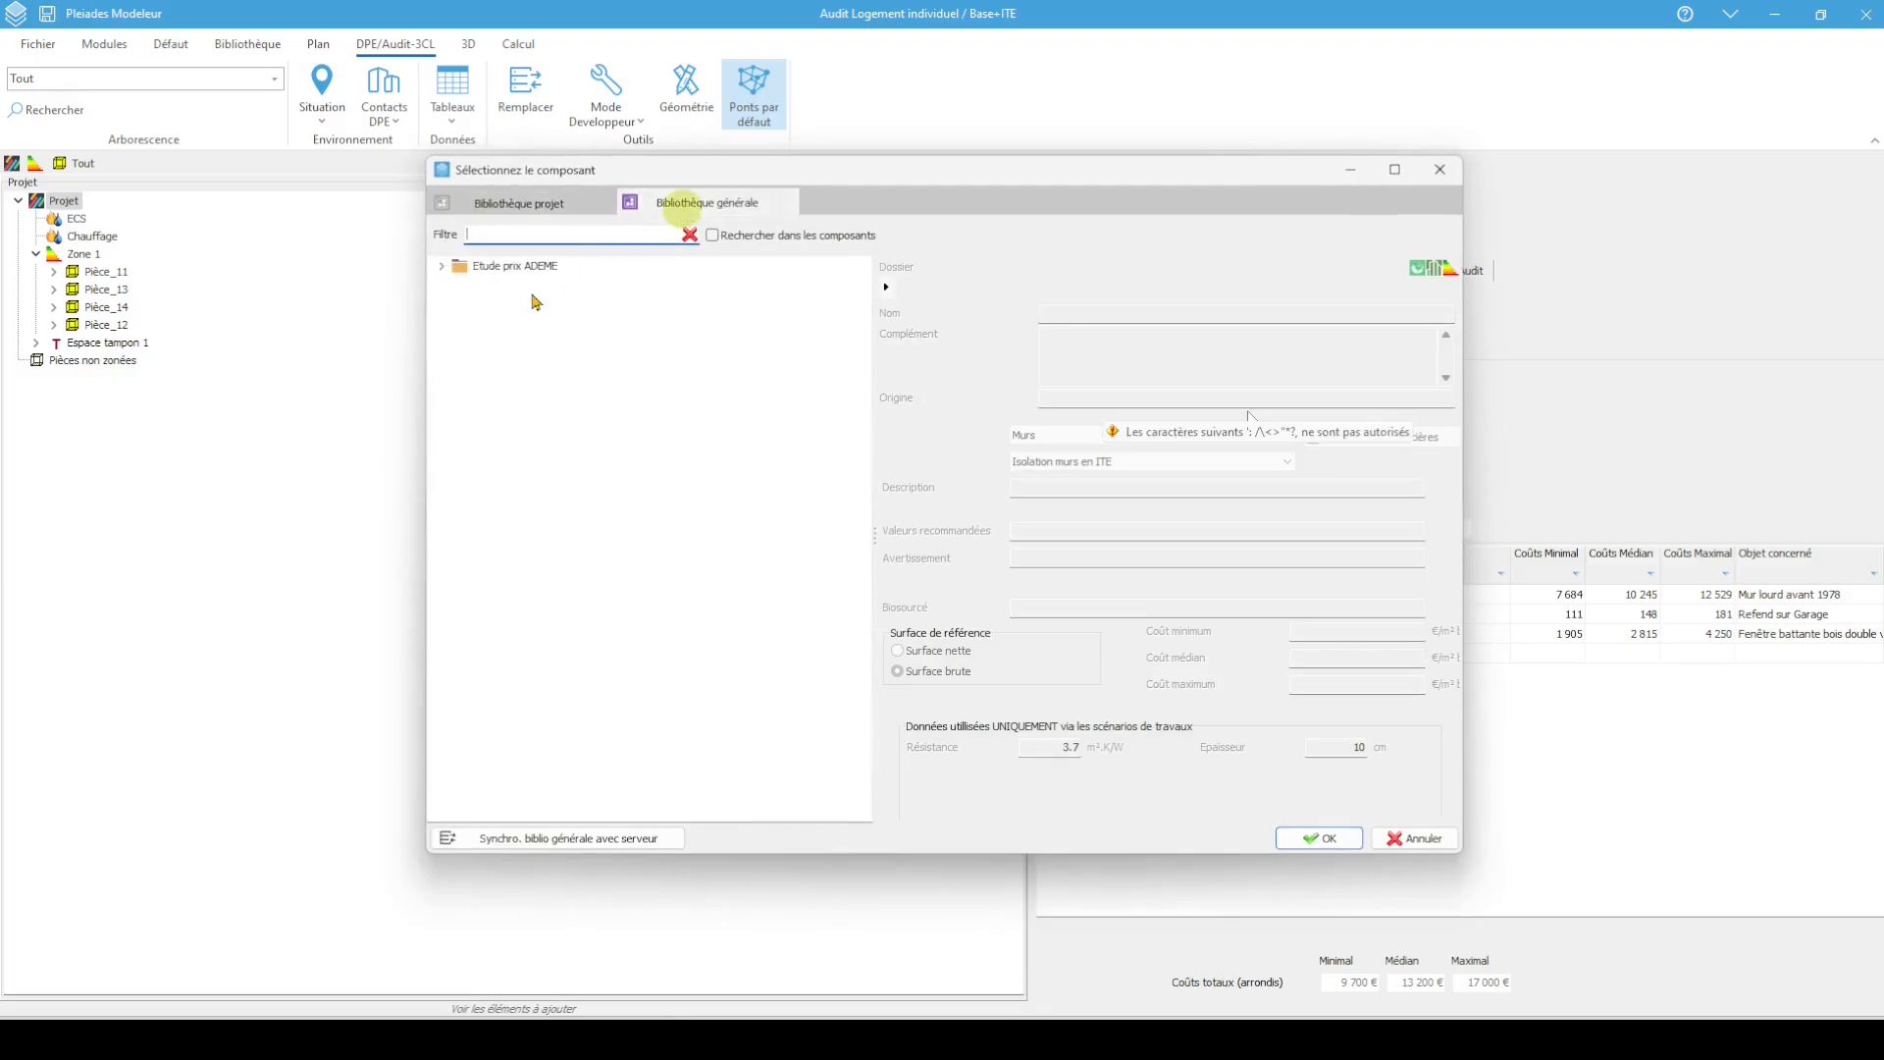
pyautogui.click(442, 267)
pyautogui.click(459, 284)
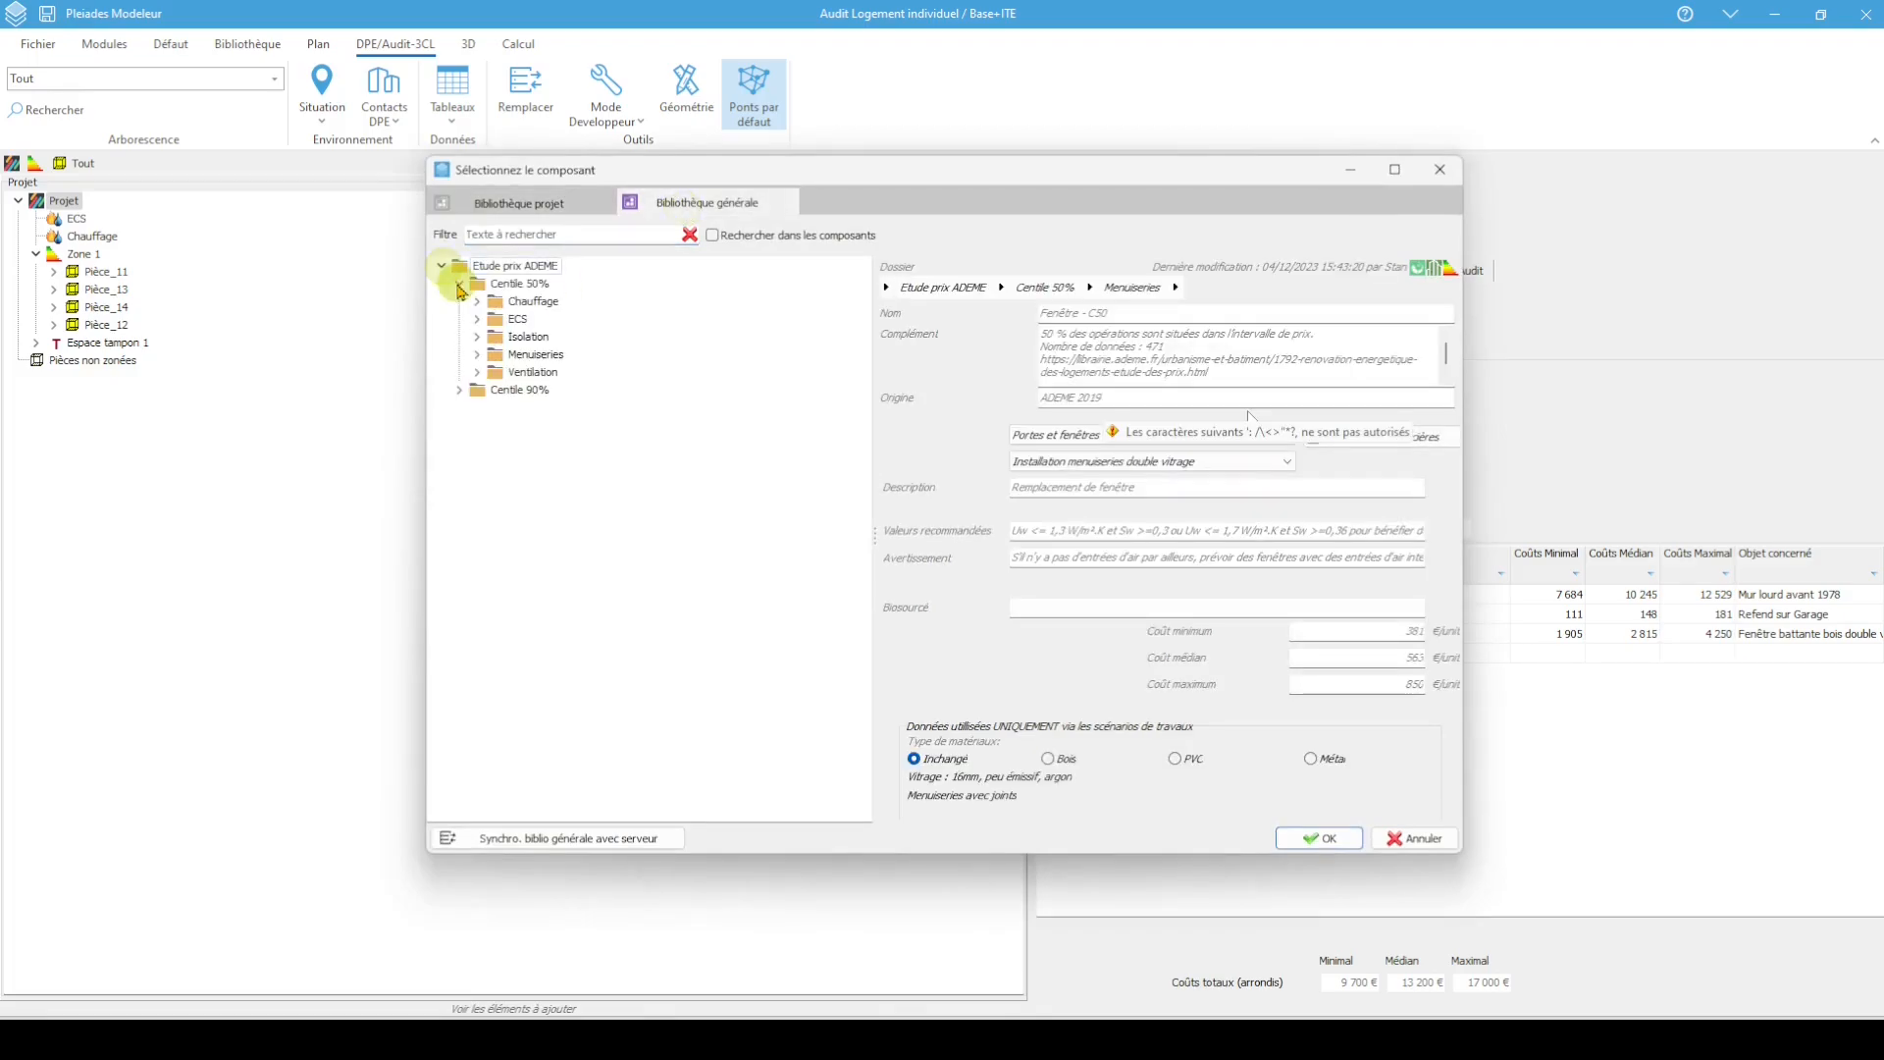
pyautogui.click(478, 354)
pyautogui.click(552, 408)
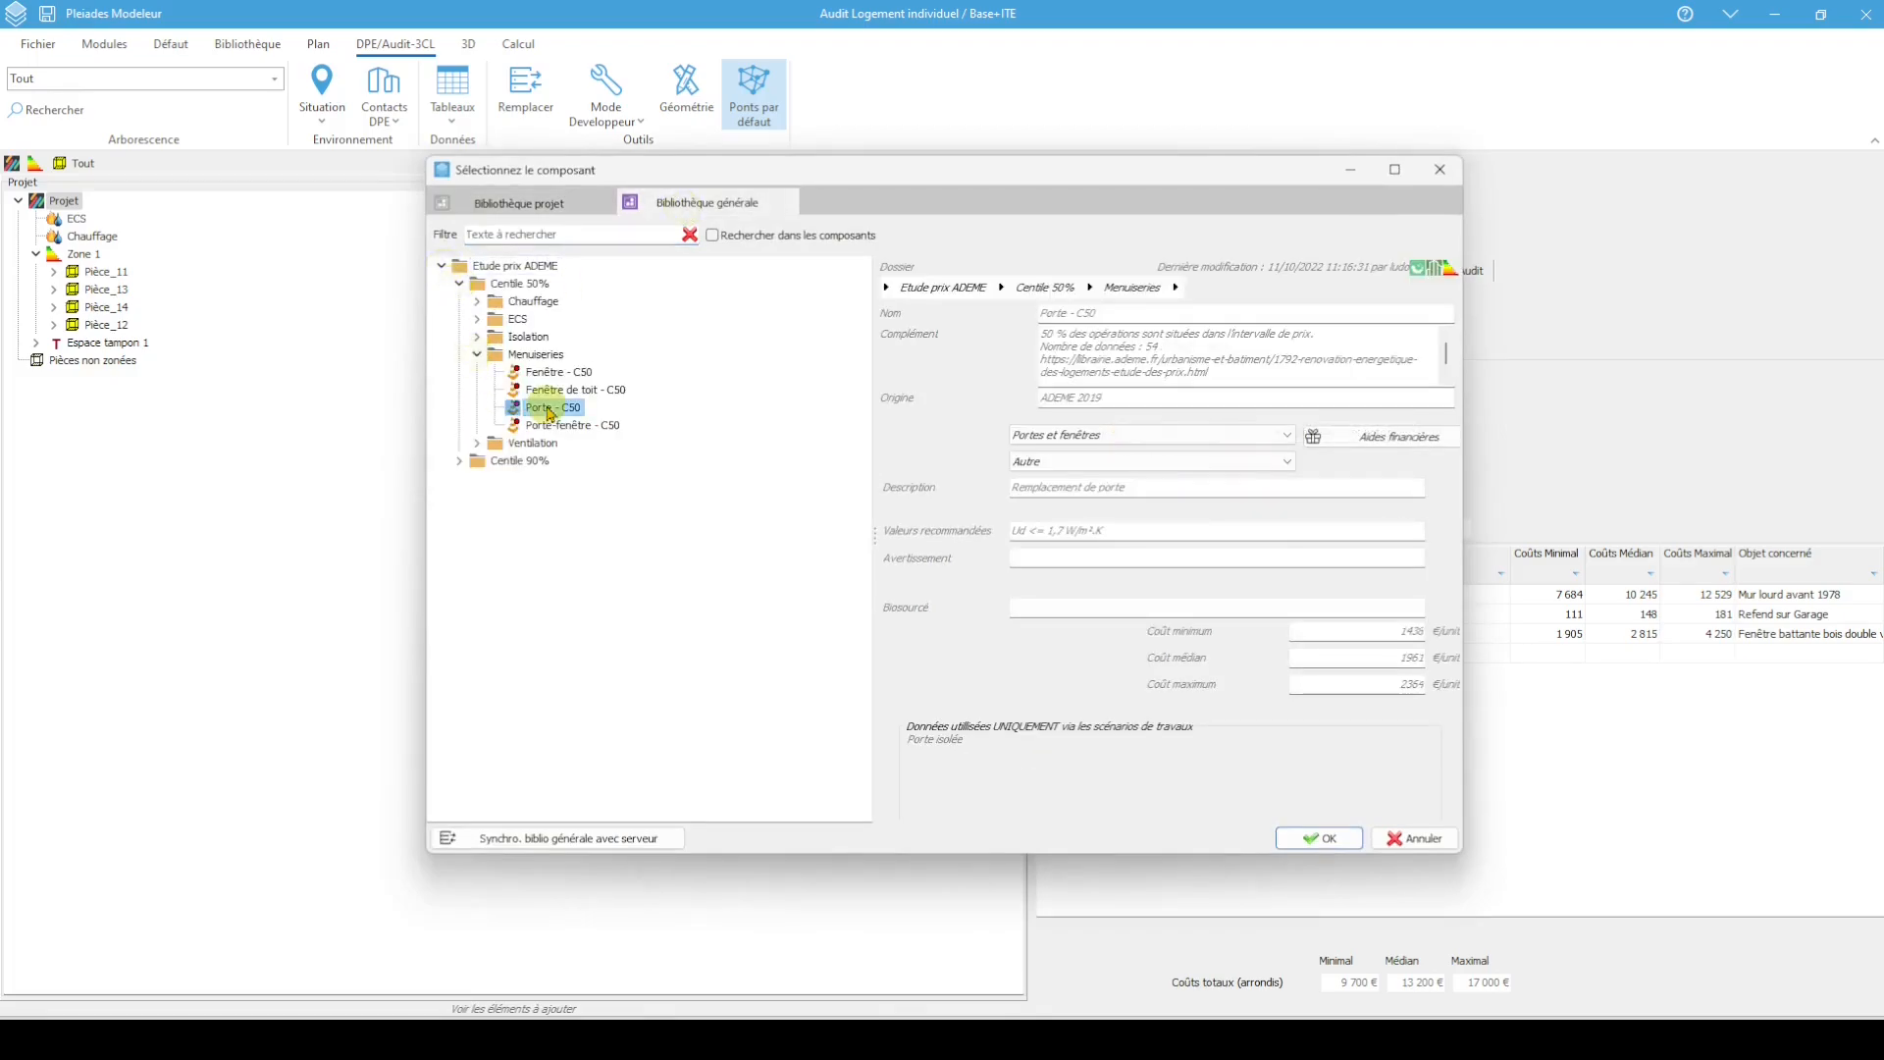
pyautogui.click(1320, 839)
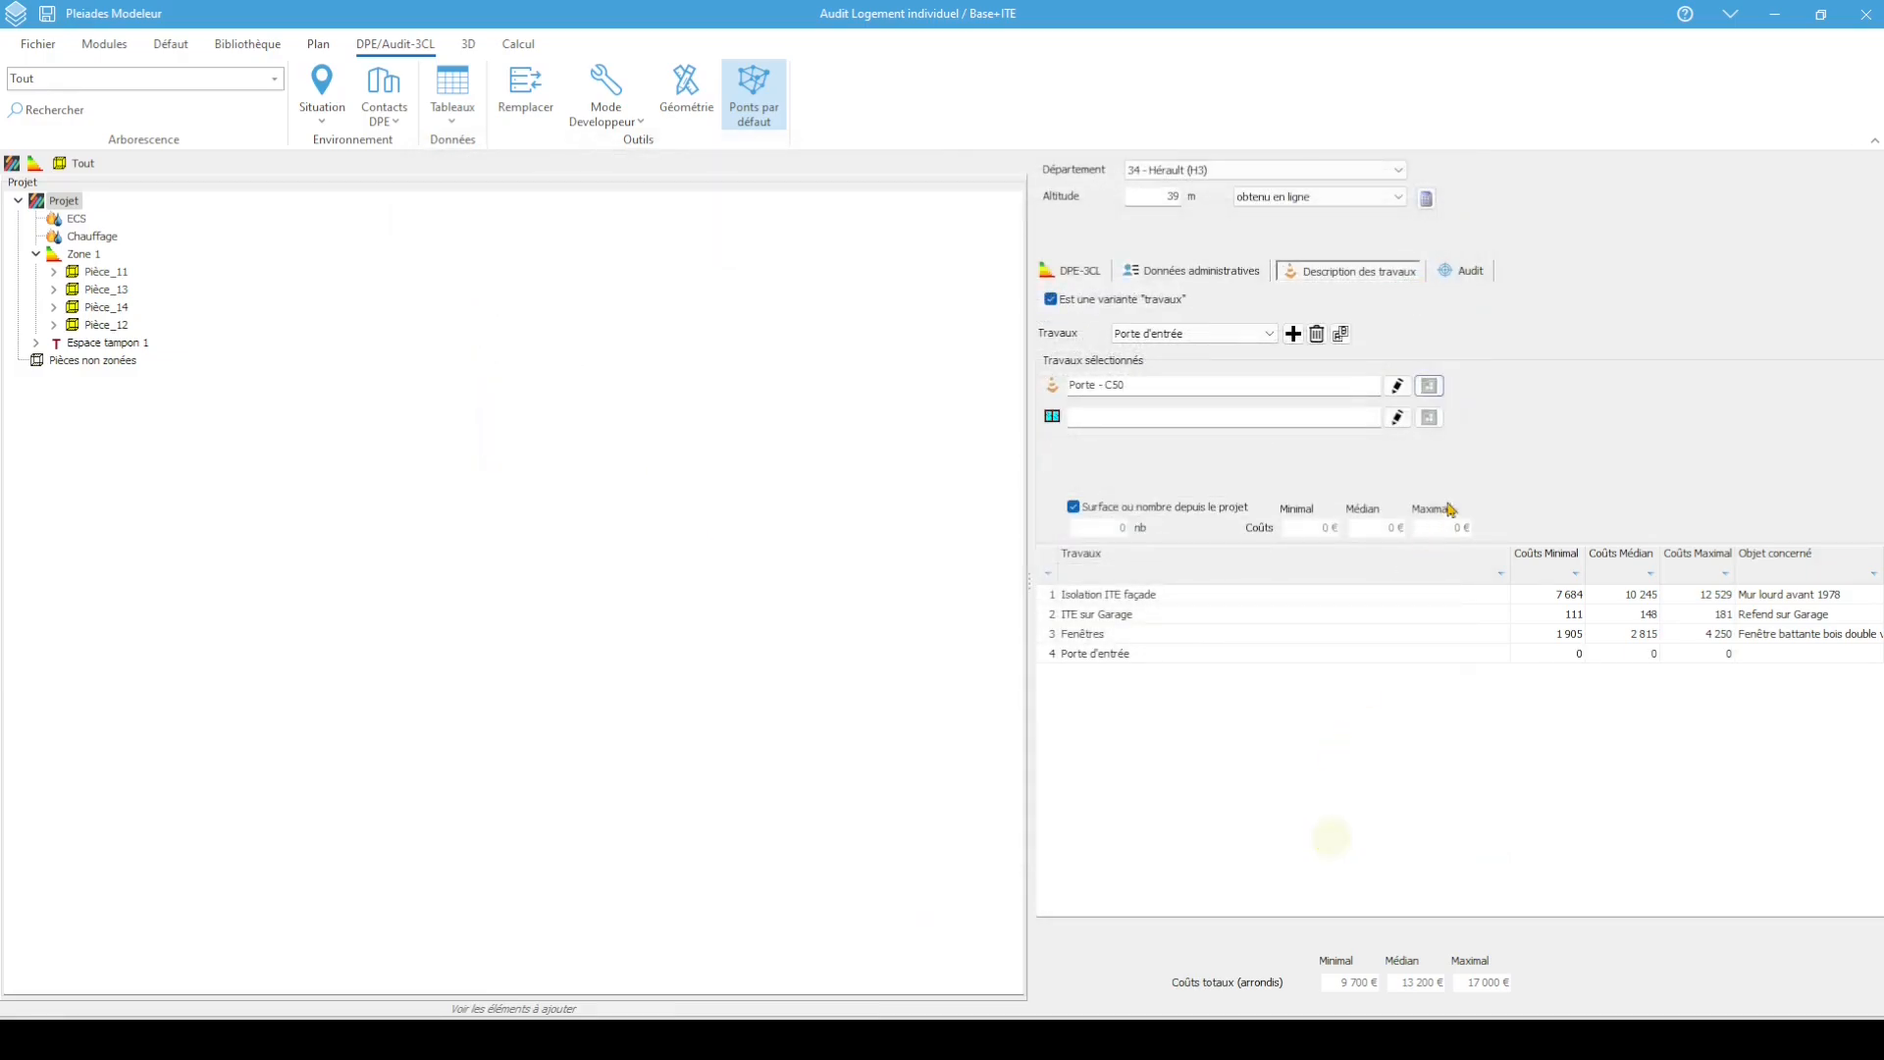
# Link the Porte d'entrée work item to the project library's Porte entrée component
pyautogui.click(1429, 418)
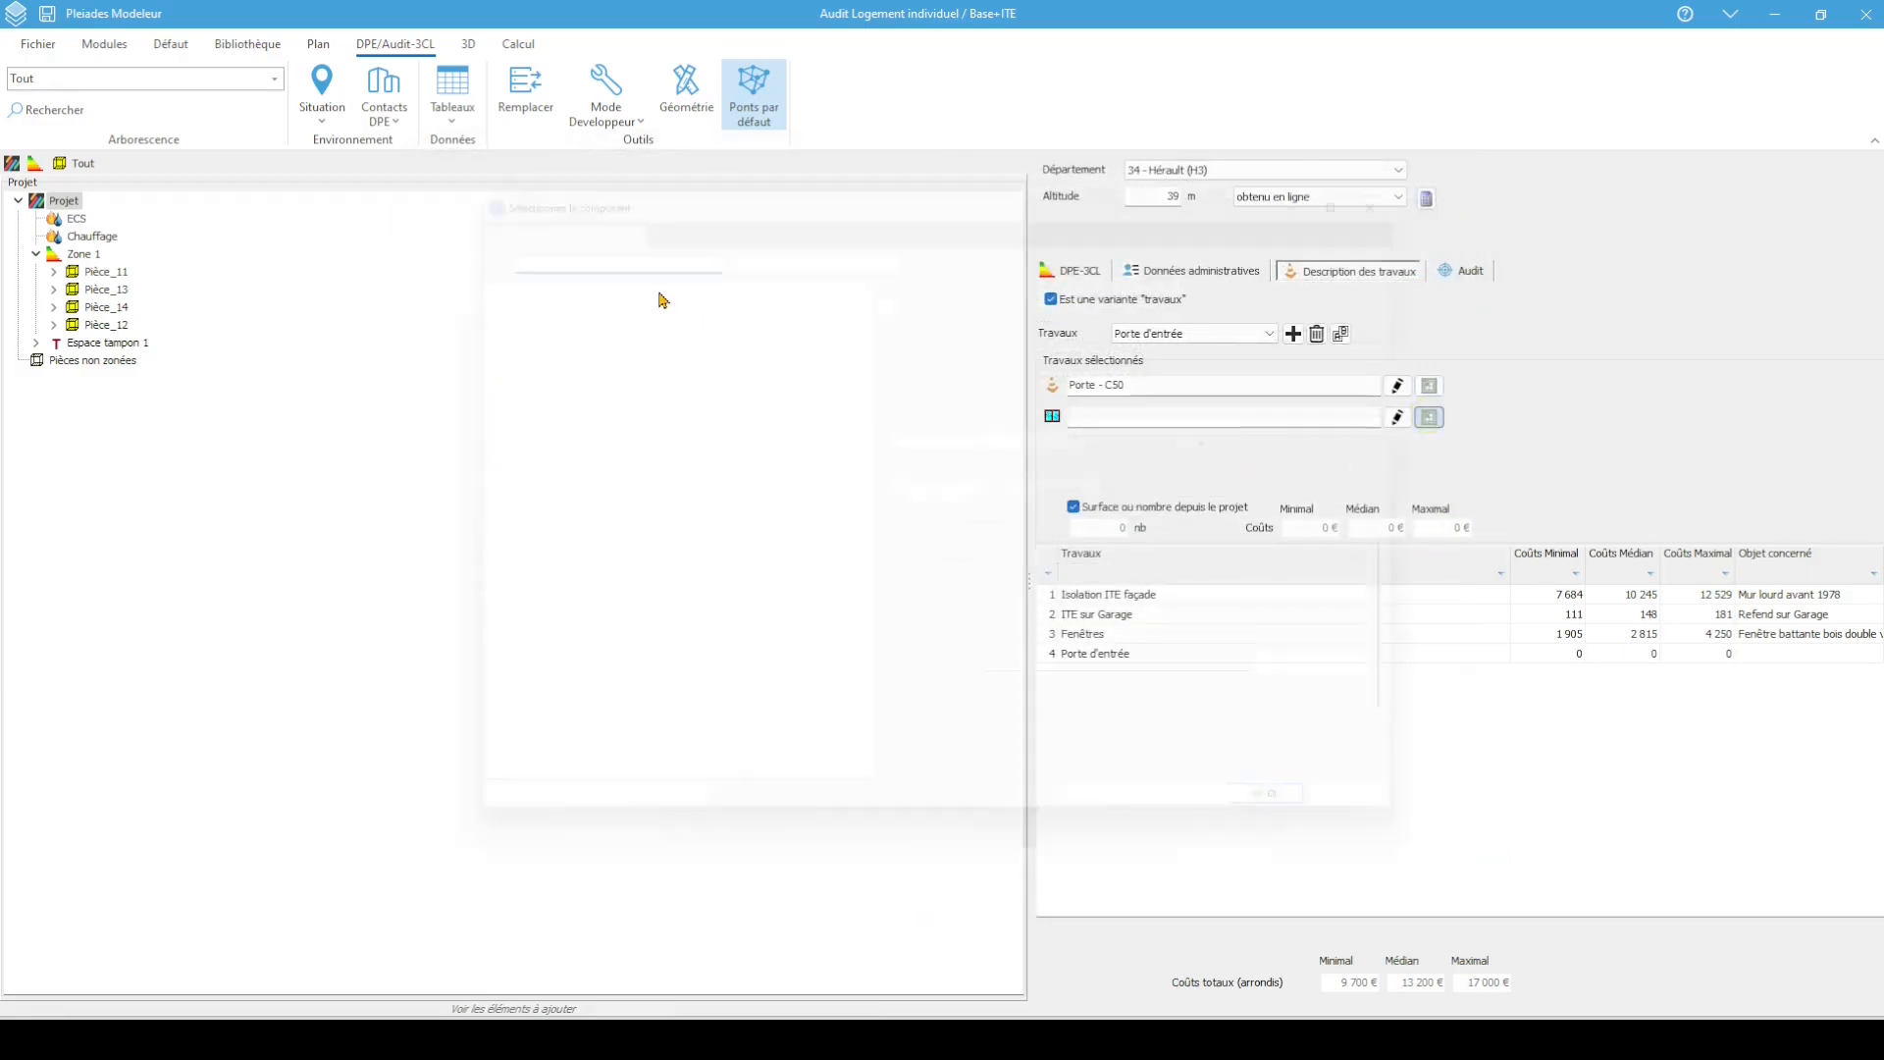
pyautogui.click(503, 301)
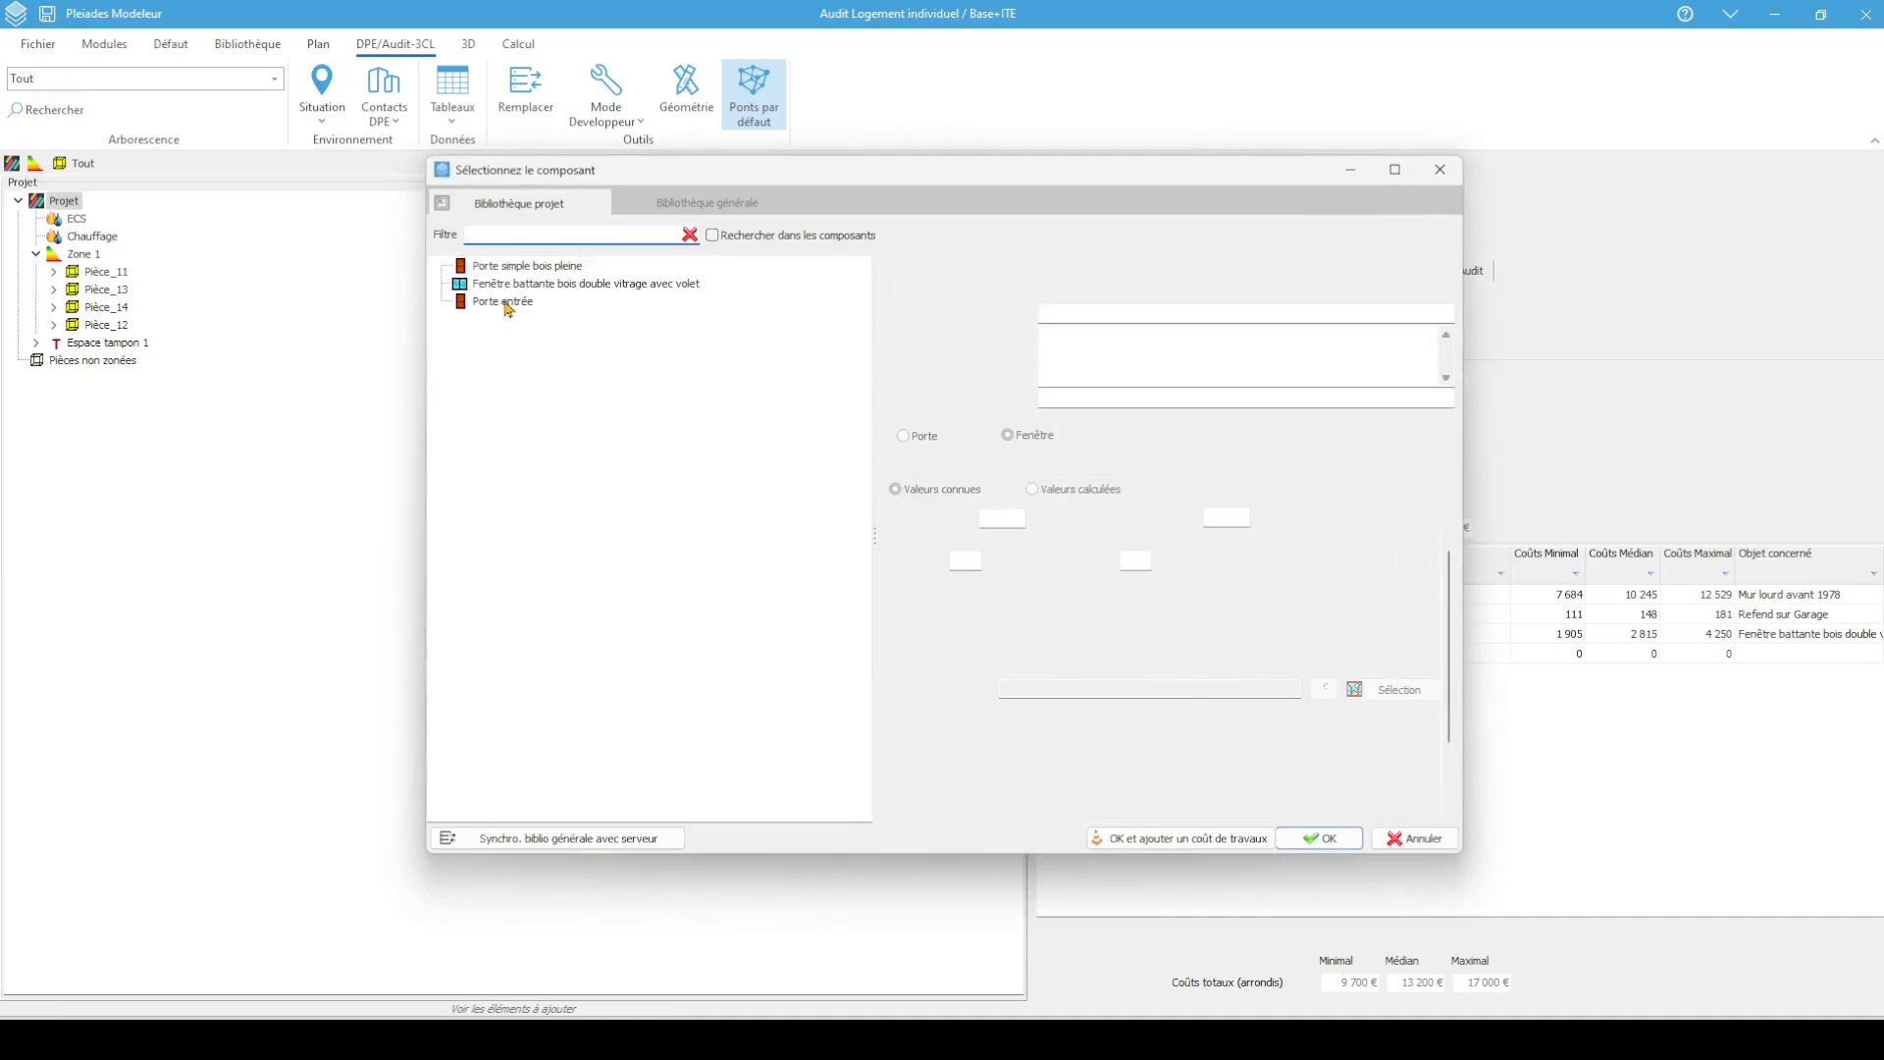
pyautogui.click(1320, 839)
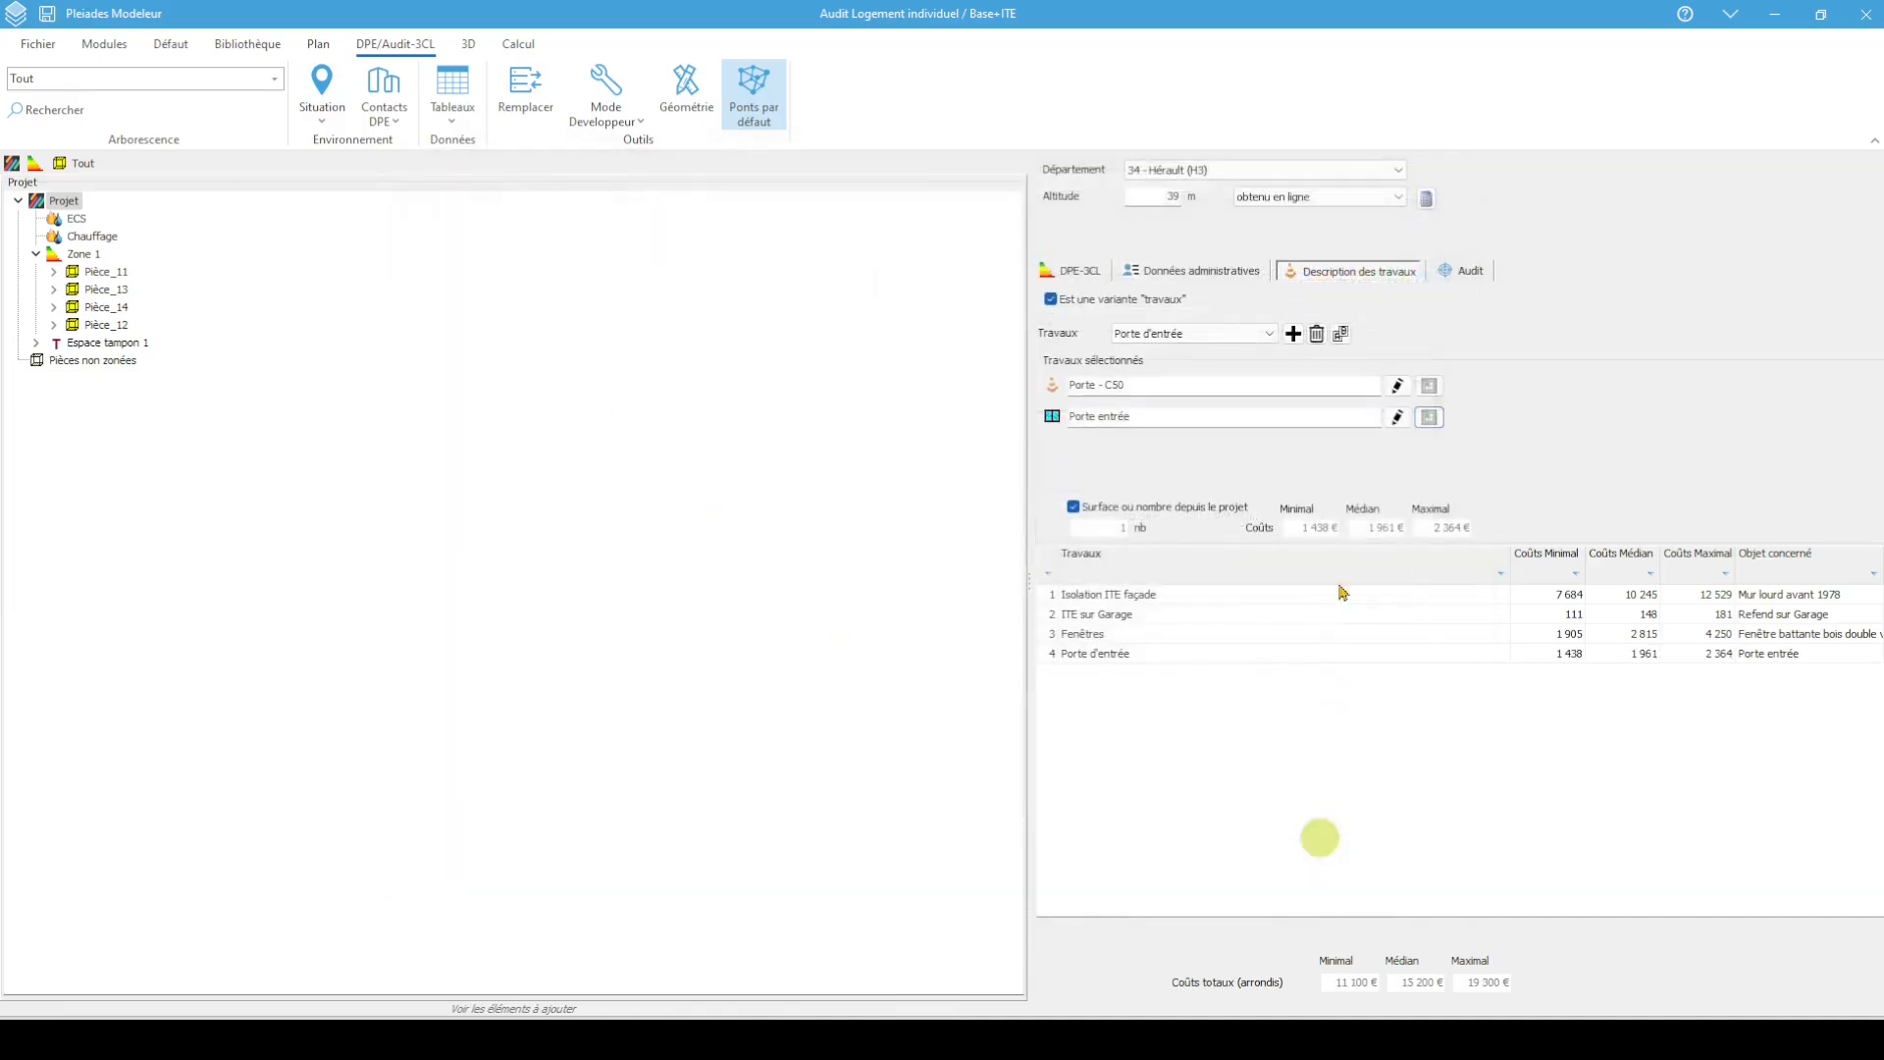
# Set the Porte entrée component's vertical Uw to 1 W/(m².K) and declare its Uporte as known and justified in the DPE-3CL data
pyautogui.click(1397, 417)
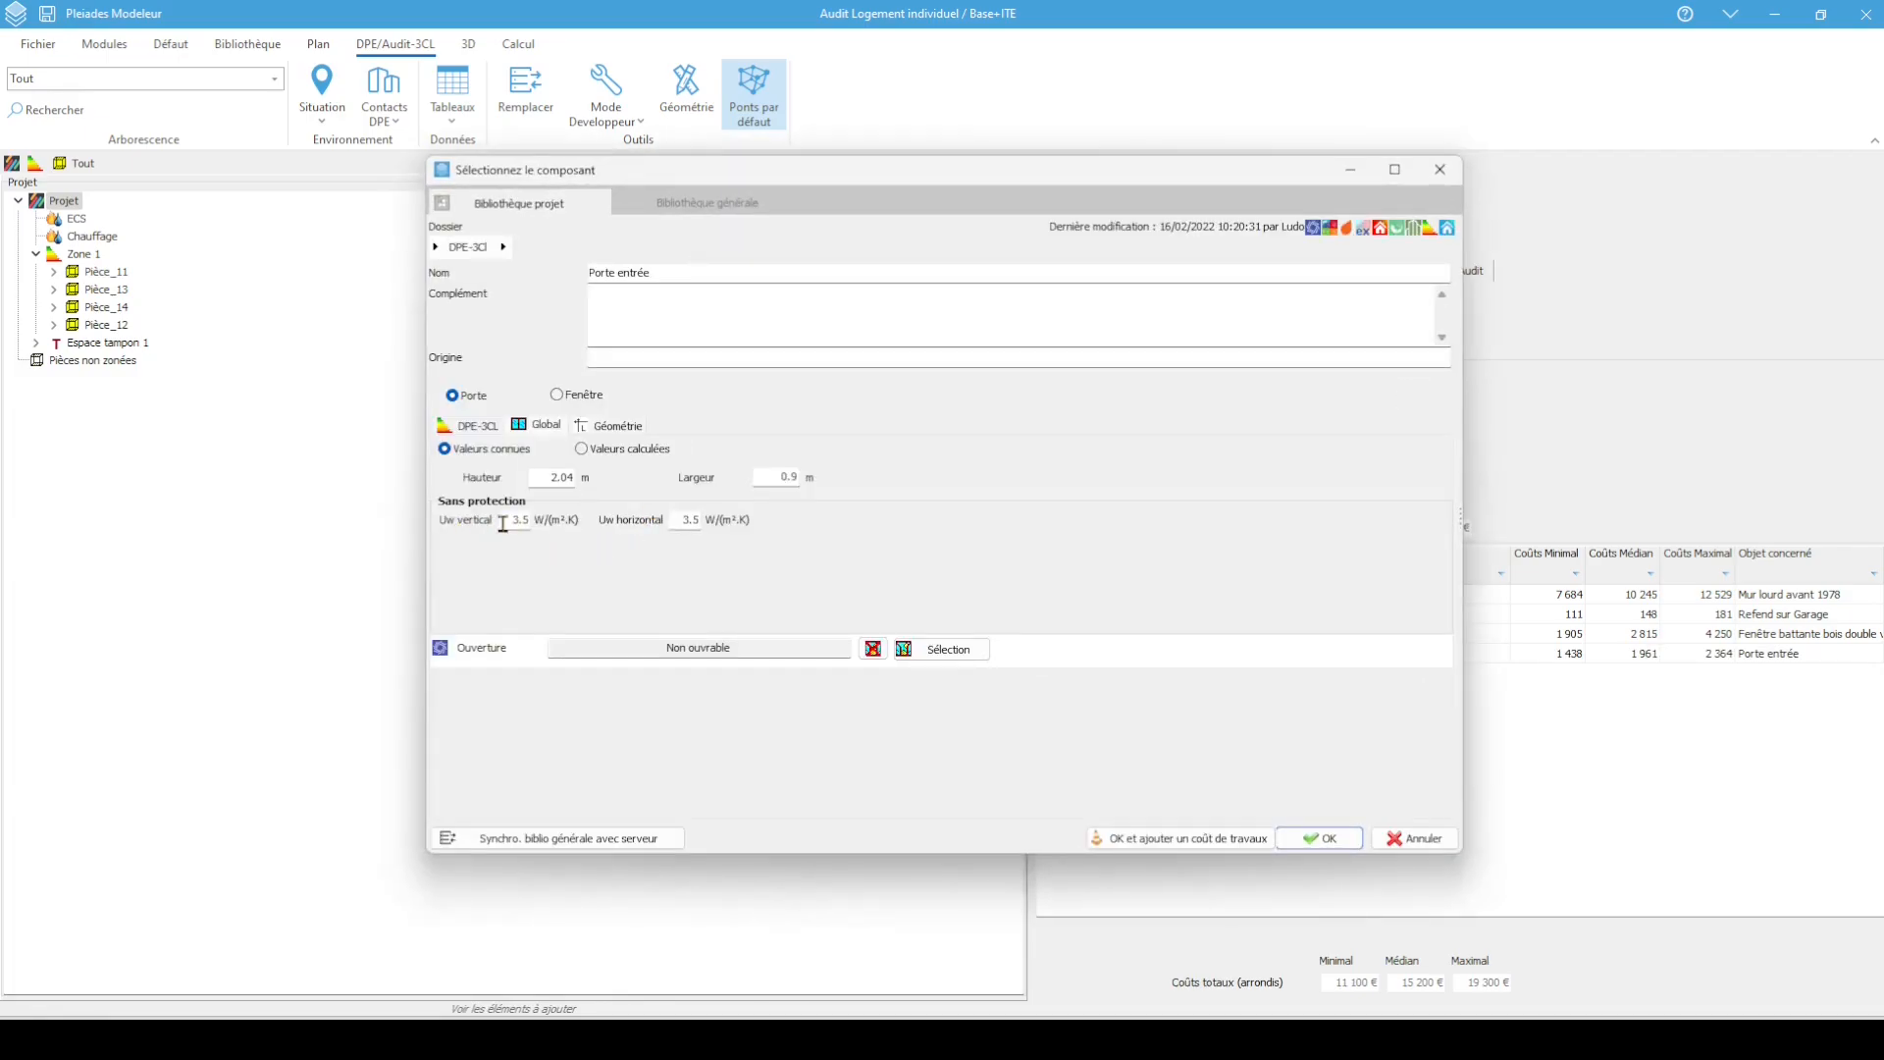
pyautogui.moveTo(502, 523); pyautogui.dragTo(587, 535)
pyautogui.write('1')
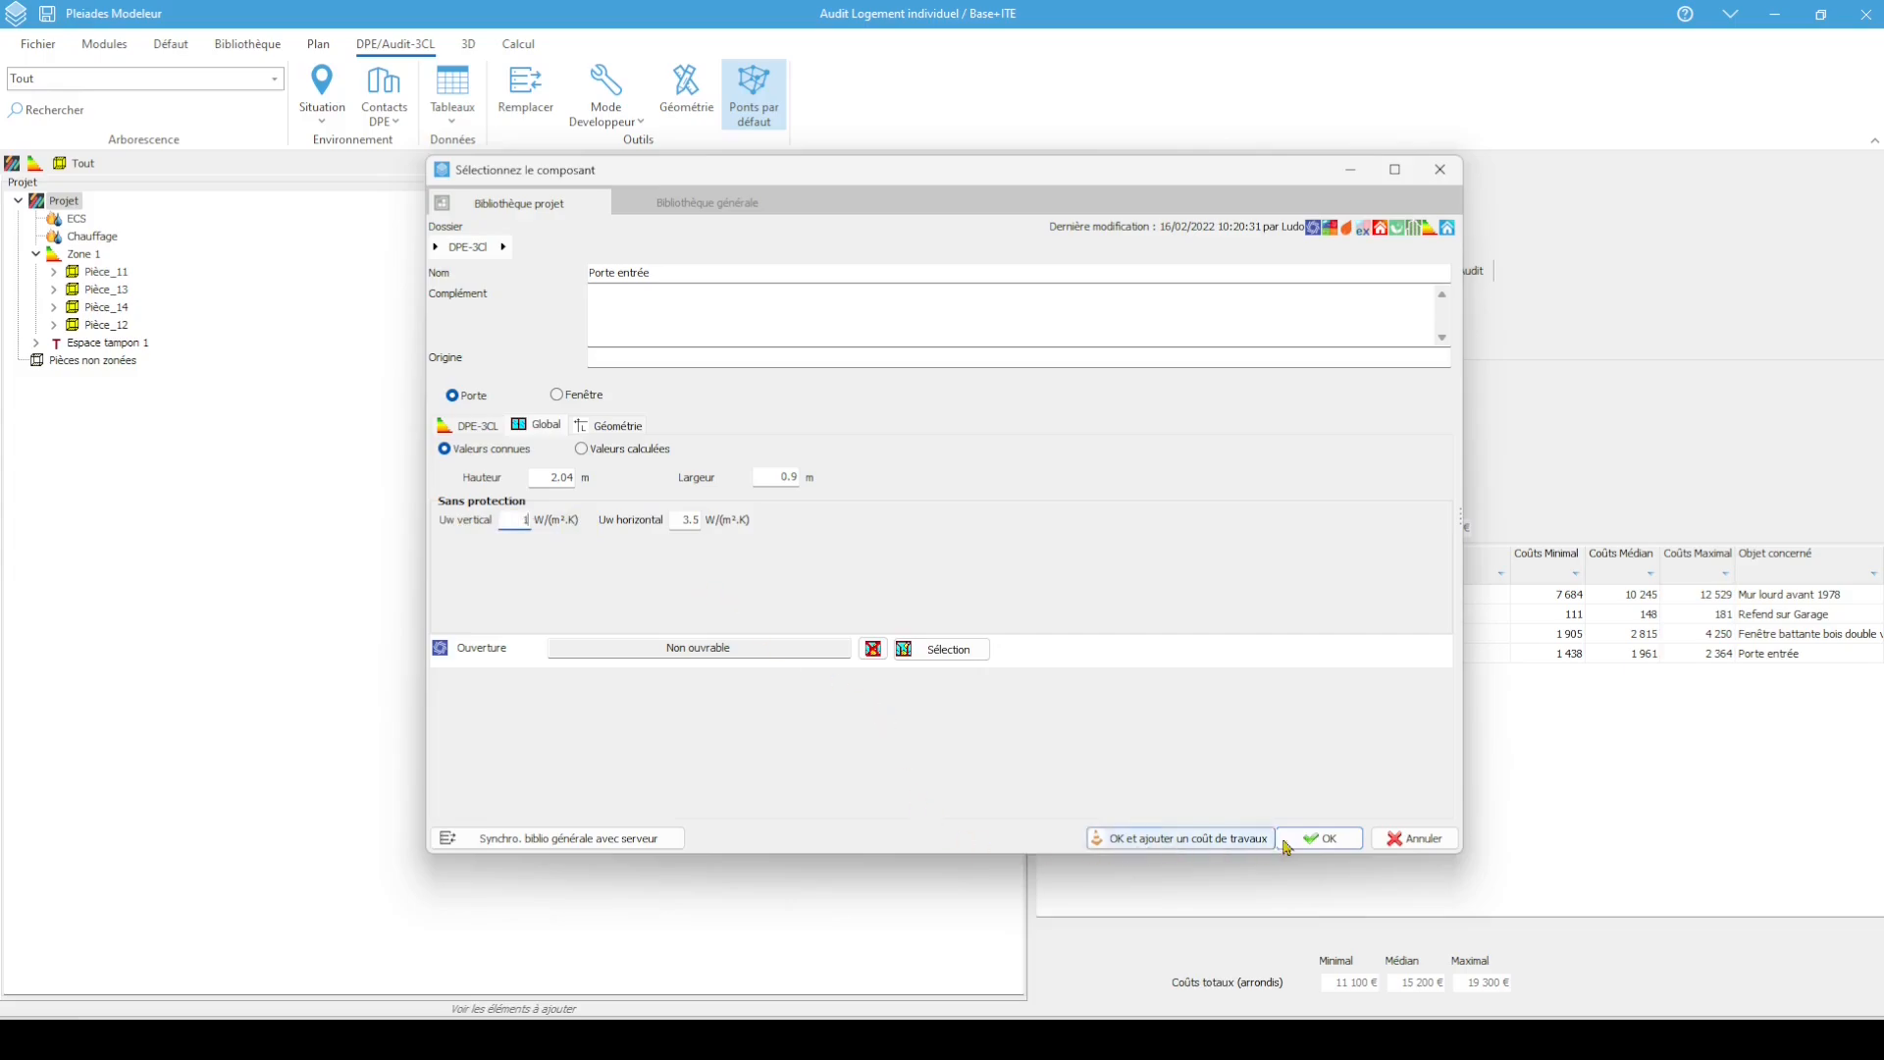
pyautogui.click(479, 428)
pyautogui.click(507, 493)
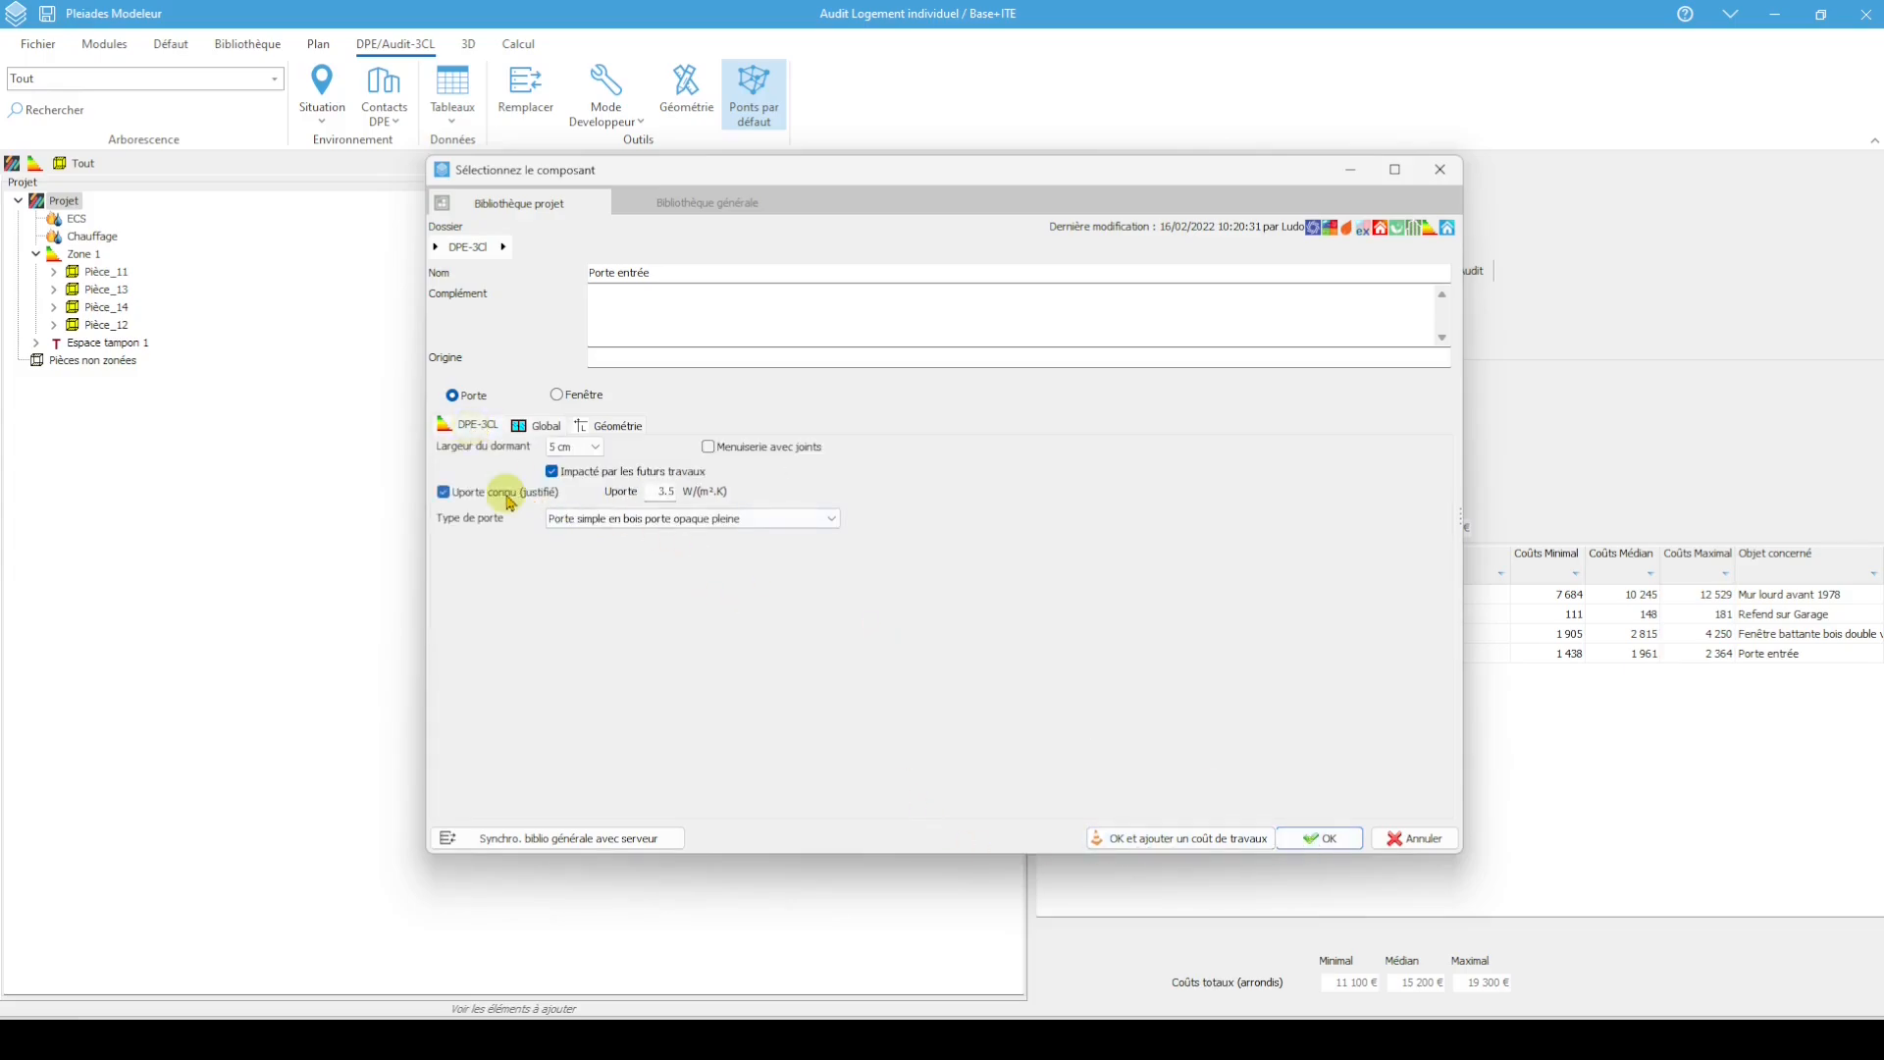
pyautogui.click(672, 492)
pyautogui.click(1313, 850)
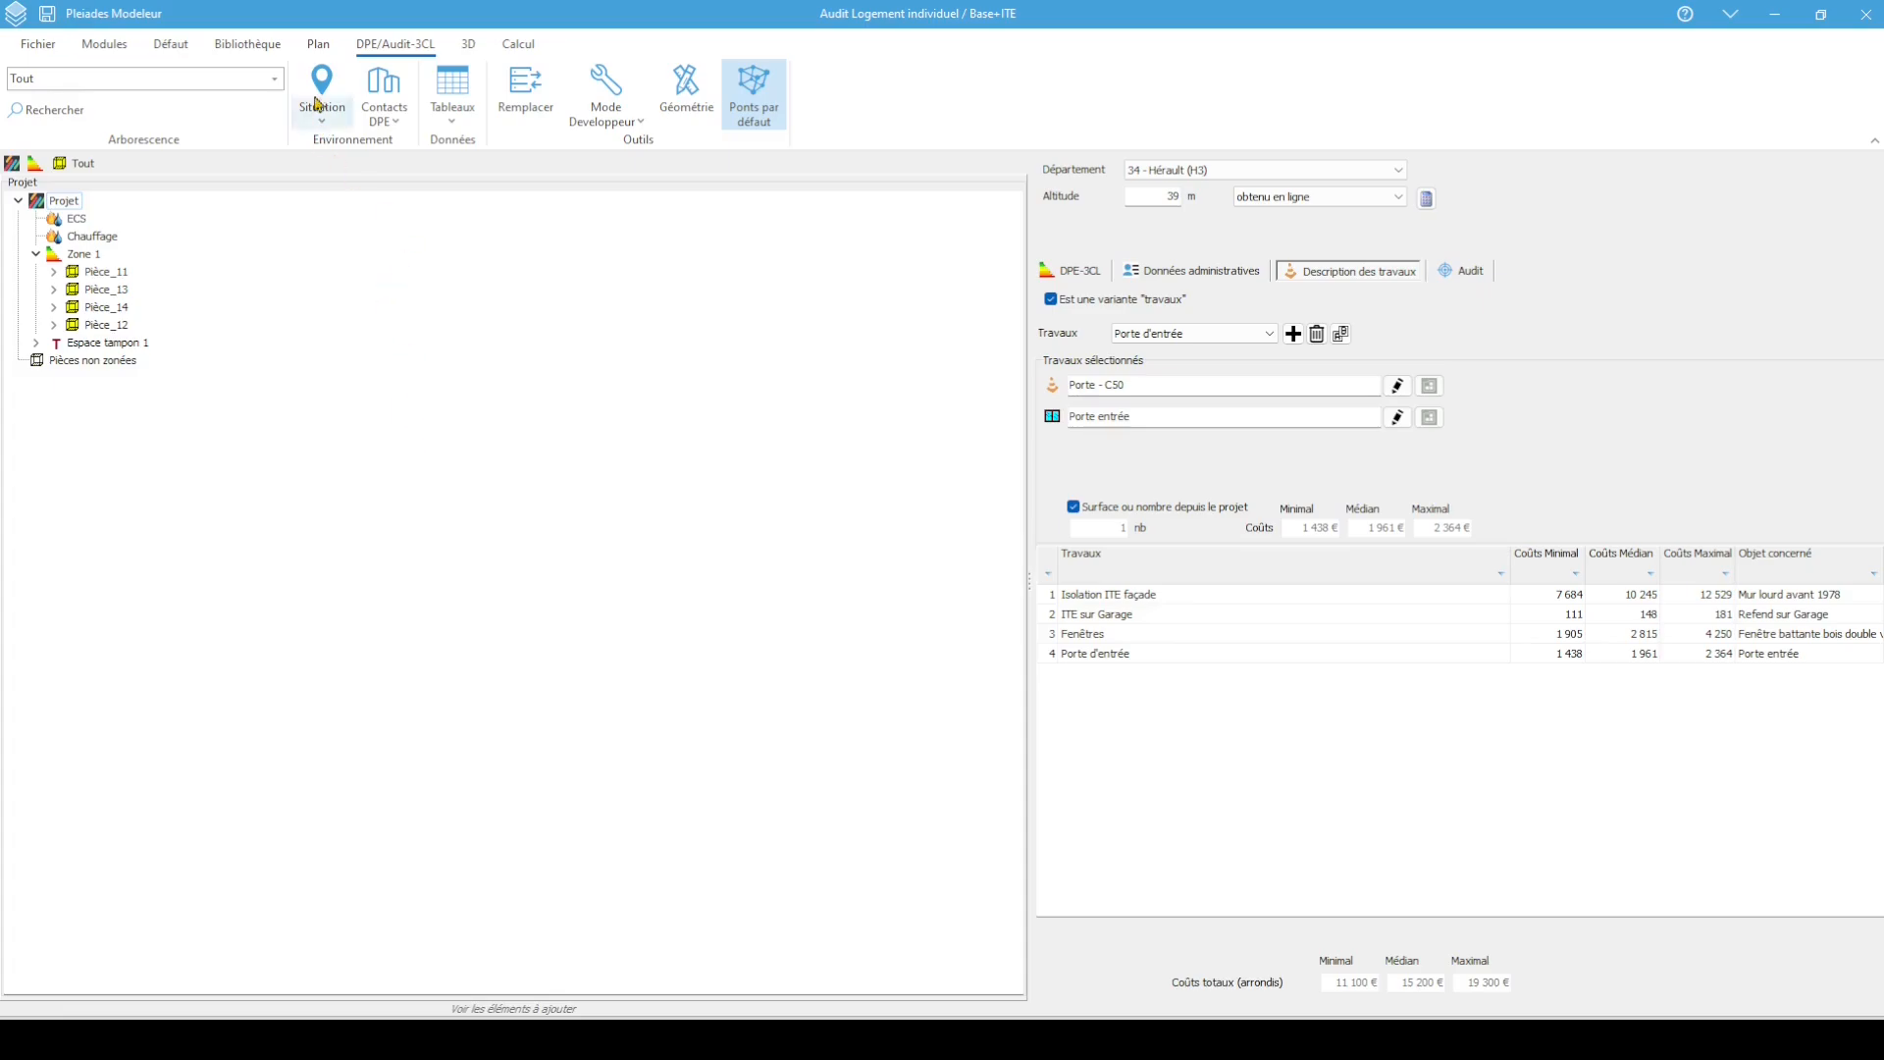
# In the plan, edit the window on Pièce_12's exterior wall and enable the presence of an insulation return
pyautogui.click(324, 59)
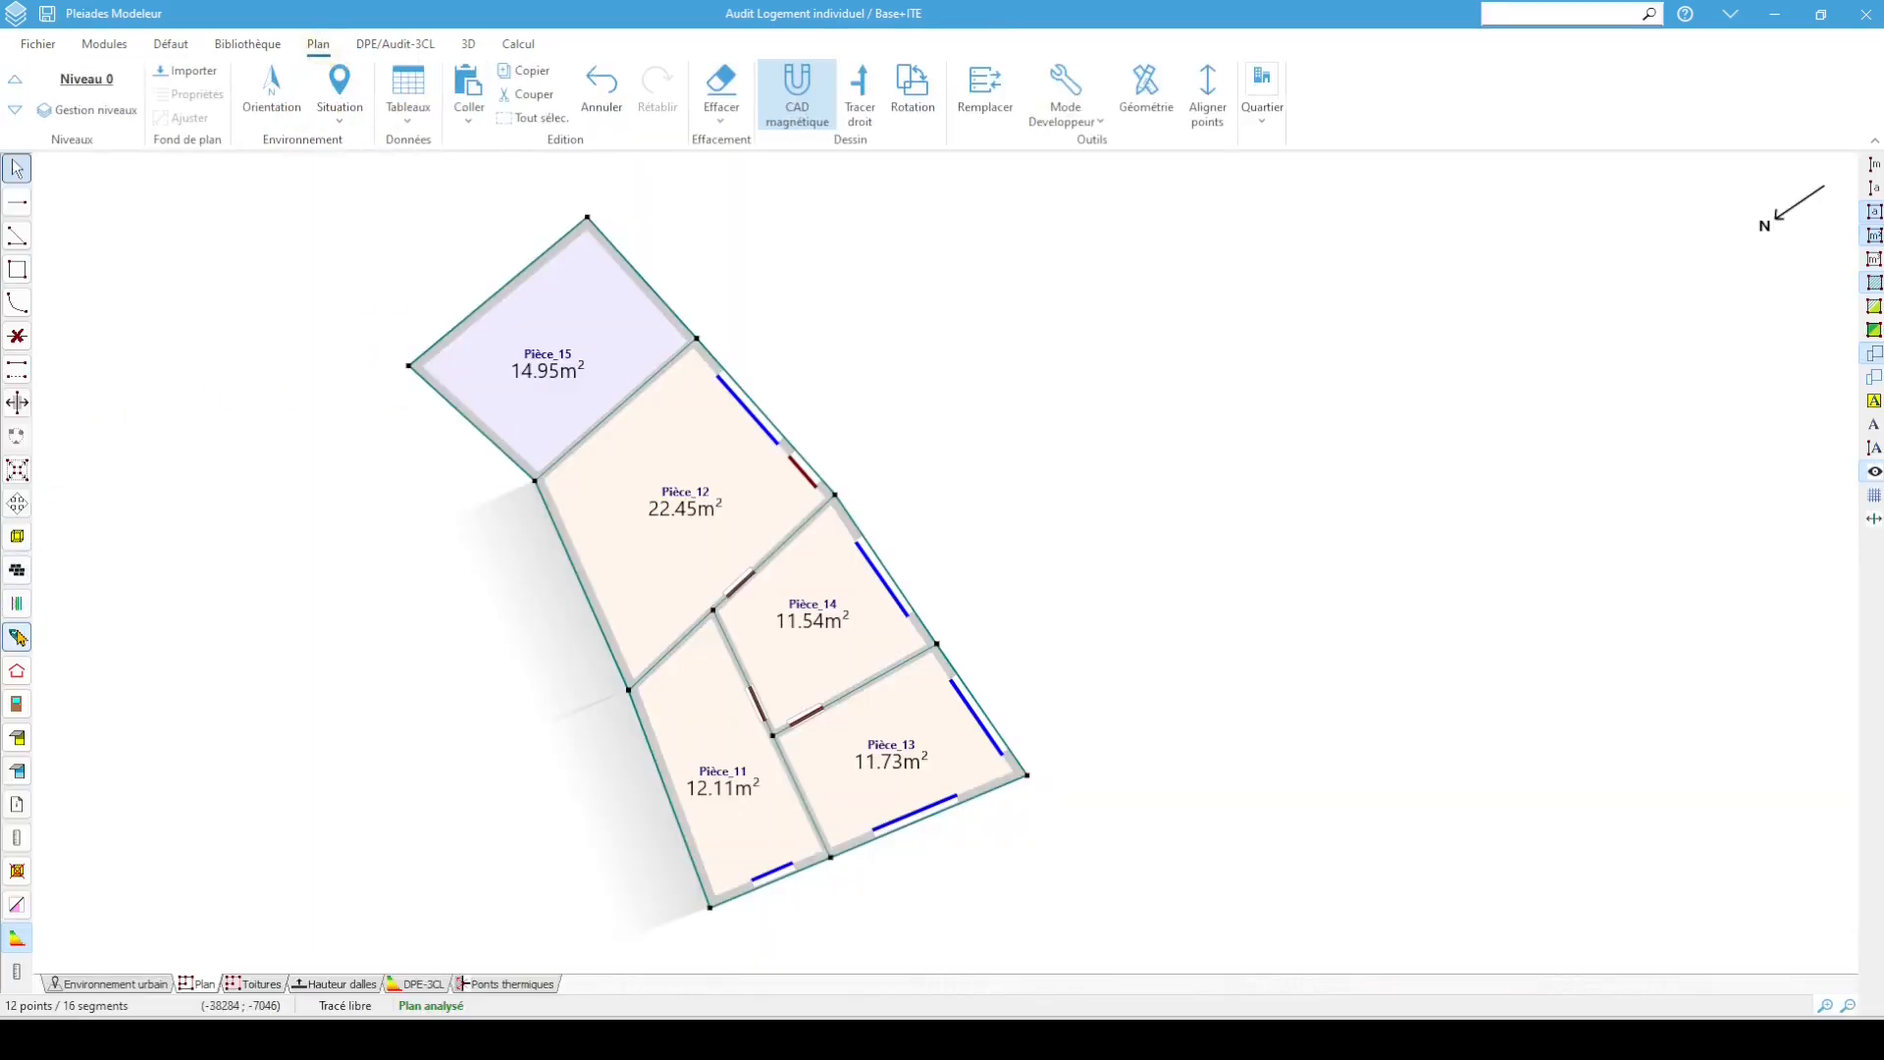
pyautogui.click(20, 702)
pyautogui.click(734, 398)
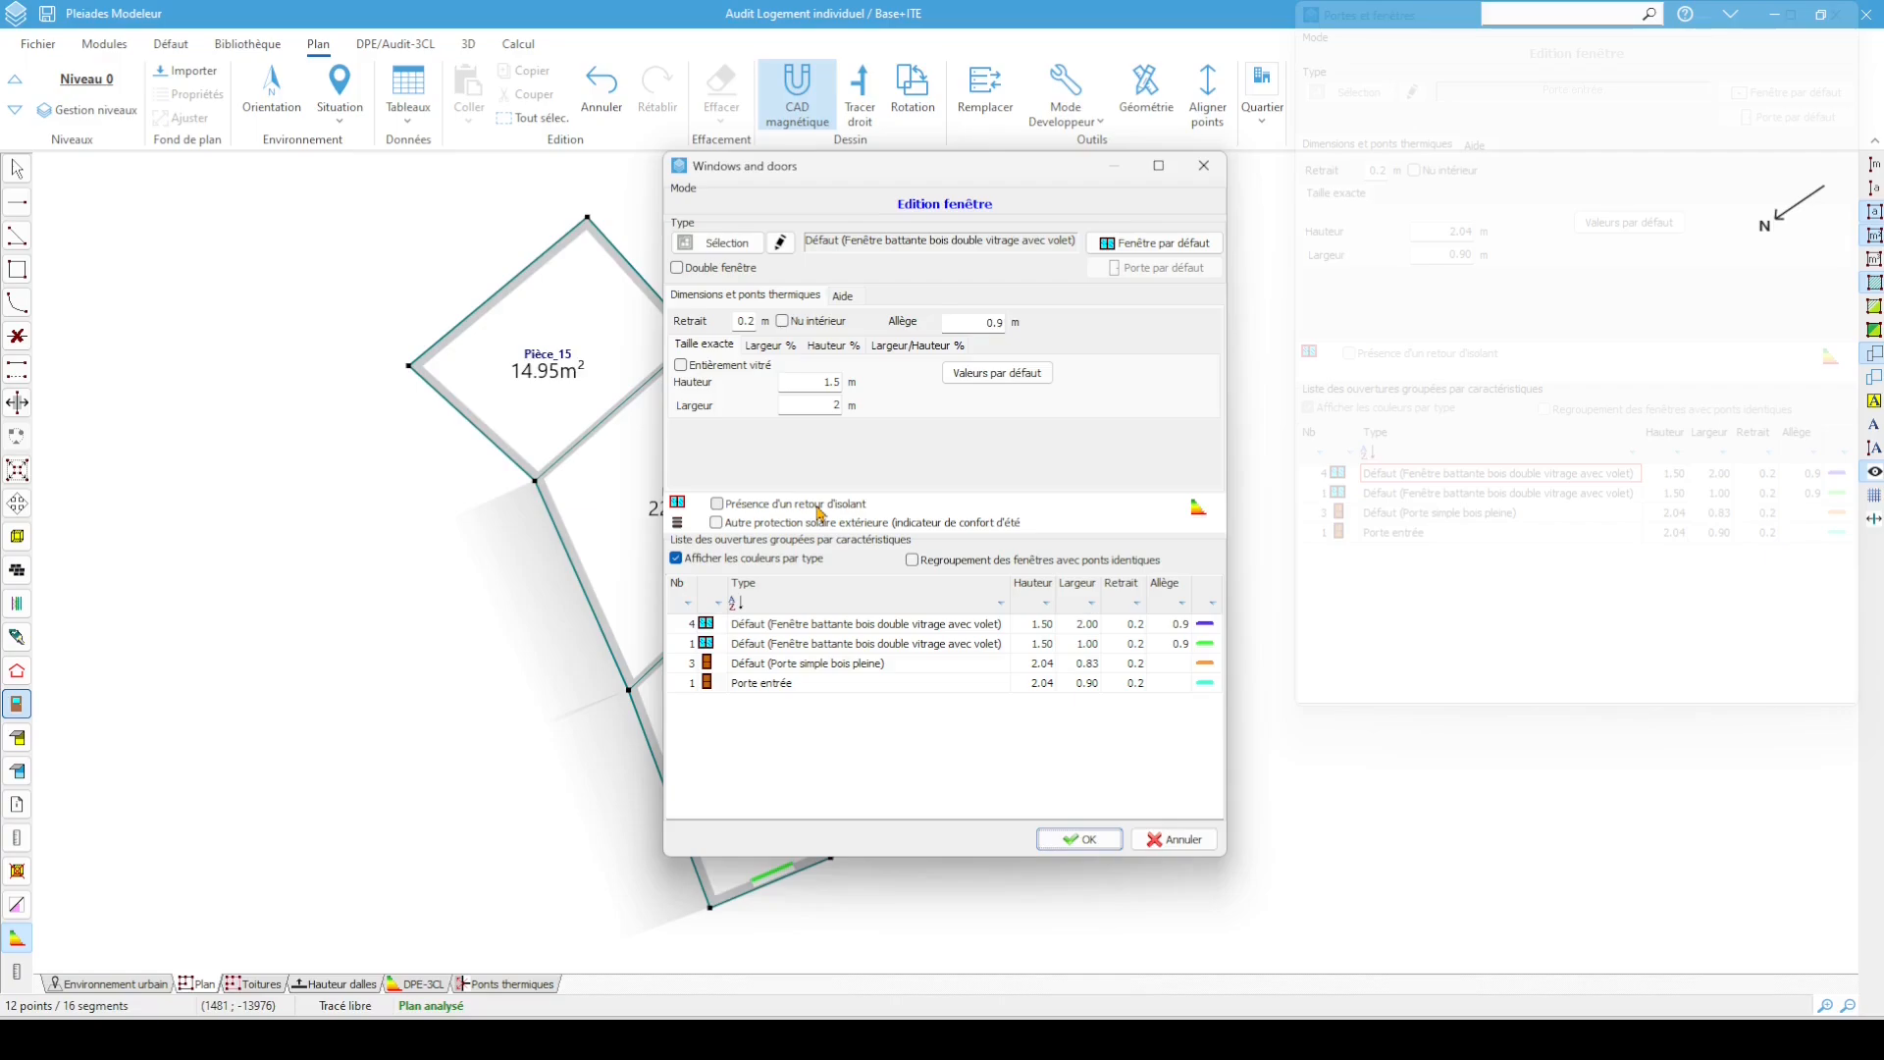
pyautogui.moveTo(898, 169); pyautogui.dragTo(1178, 197)
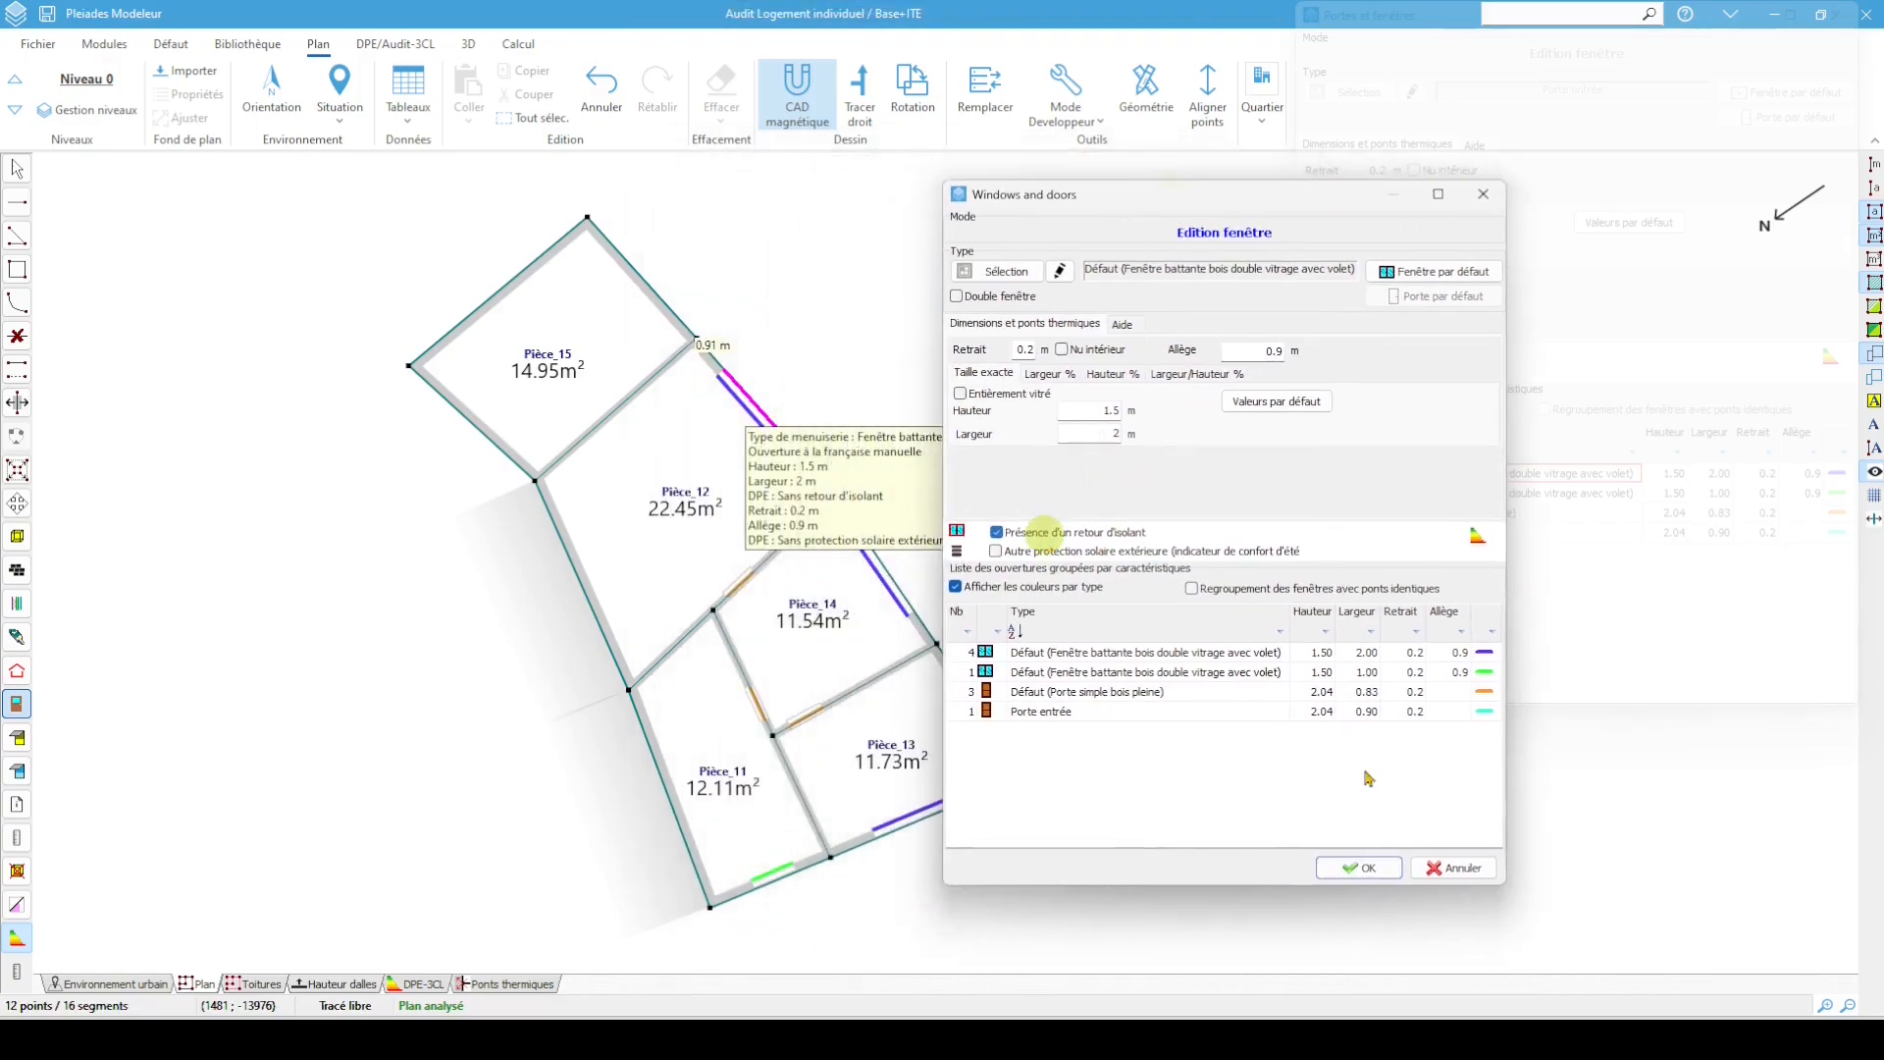
pyautogui.click(1379, 866)
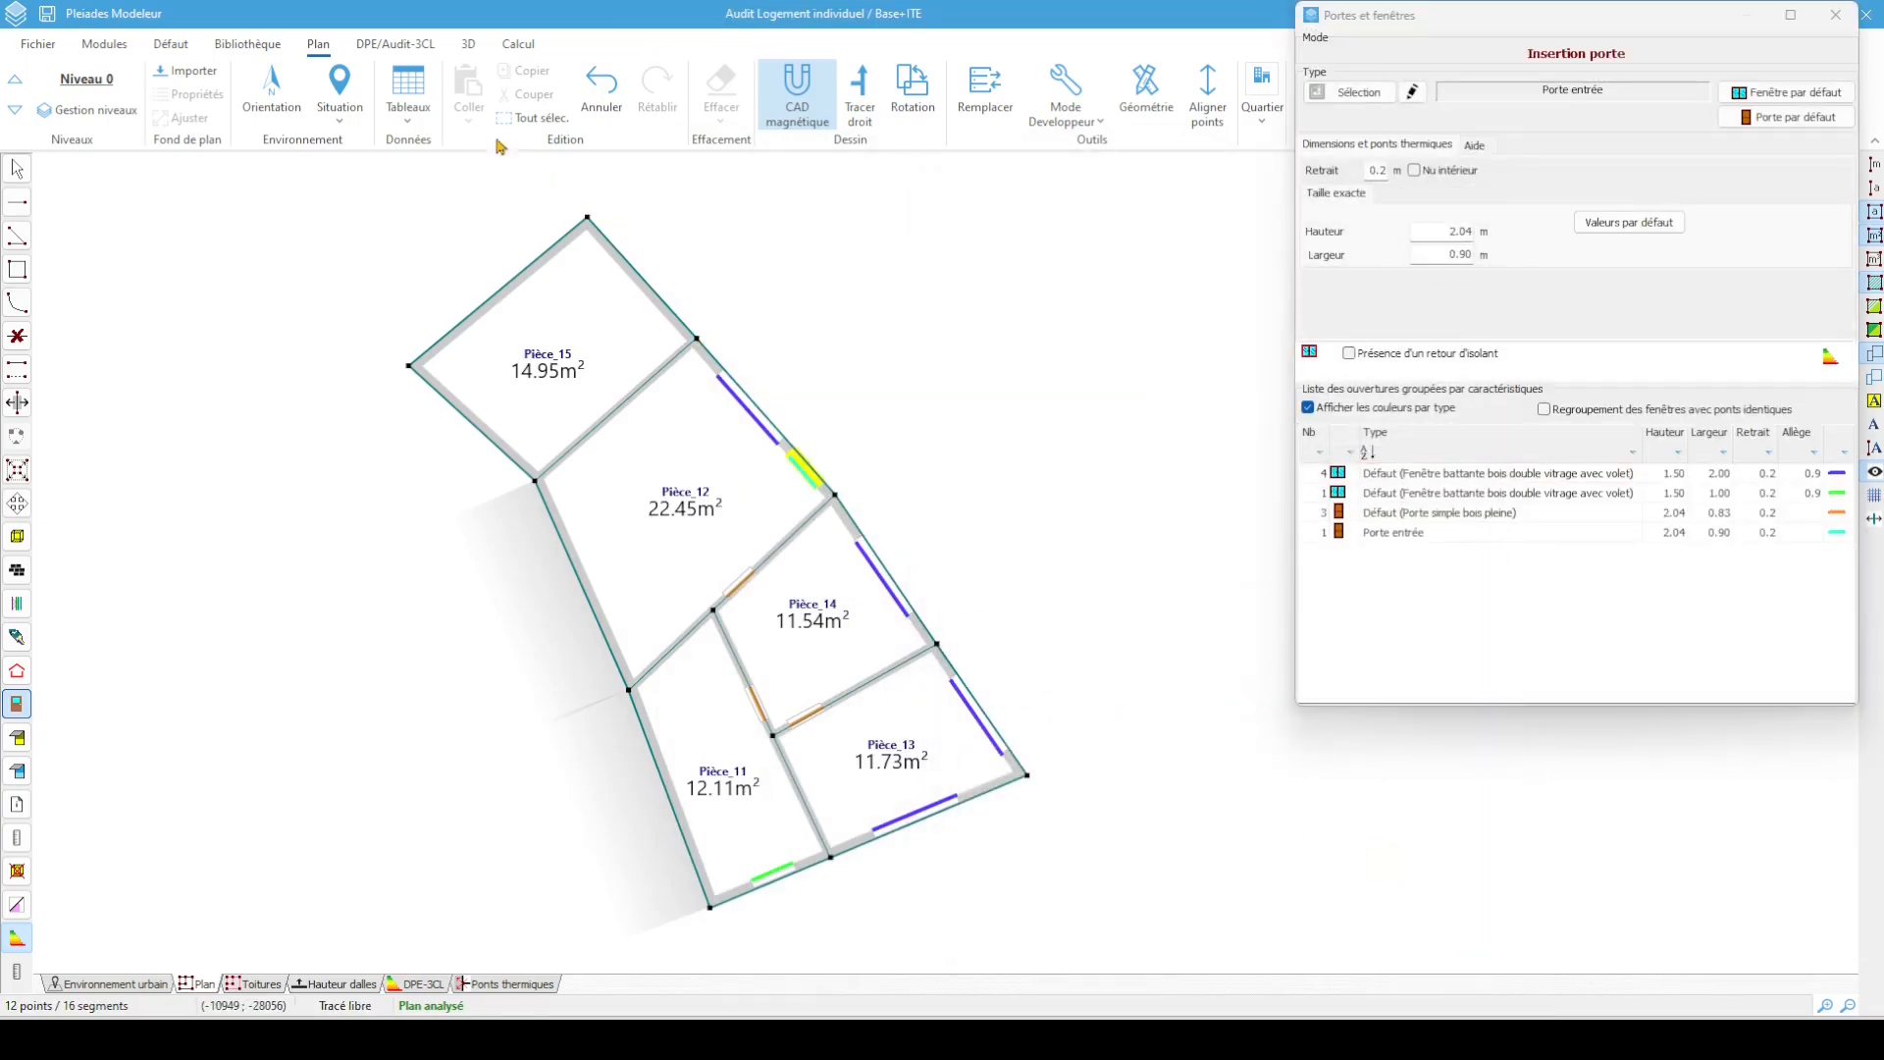
# In the editable table of vertical joinery, copy the enabled insulation return to every opening in the column and apply the table
pyautogui.click(411, 112)
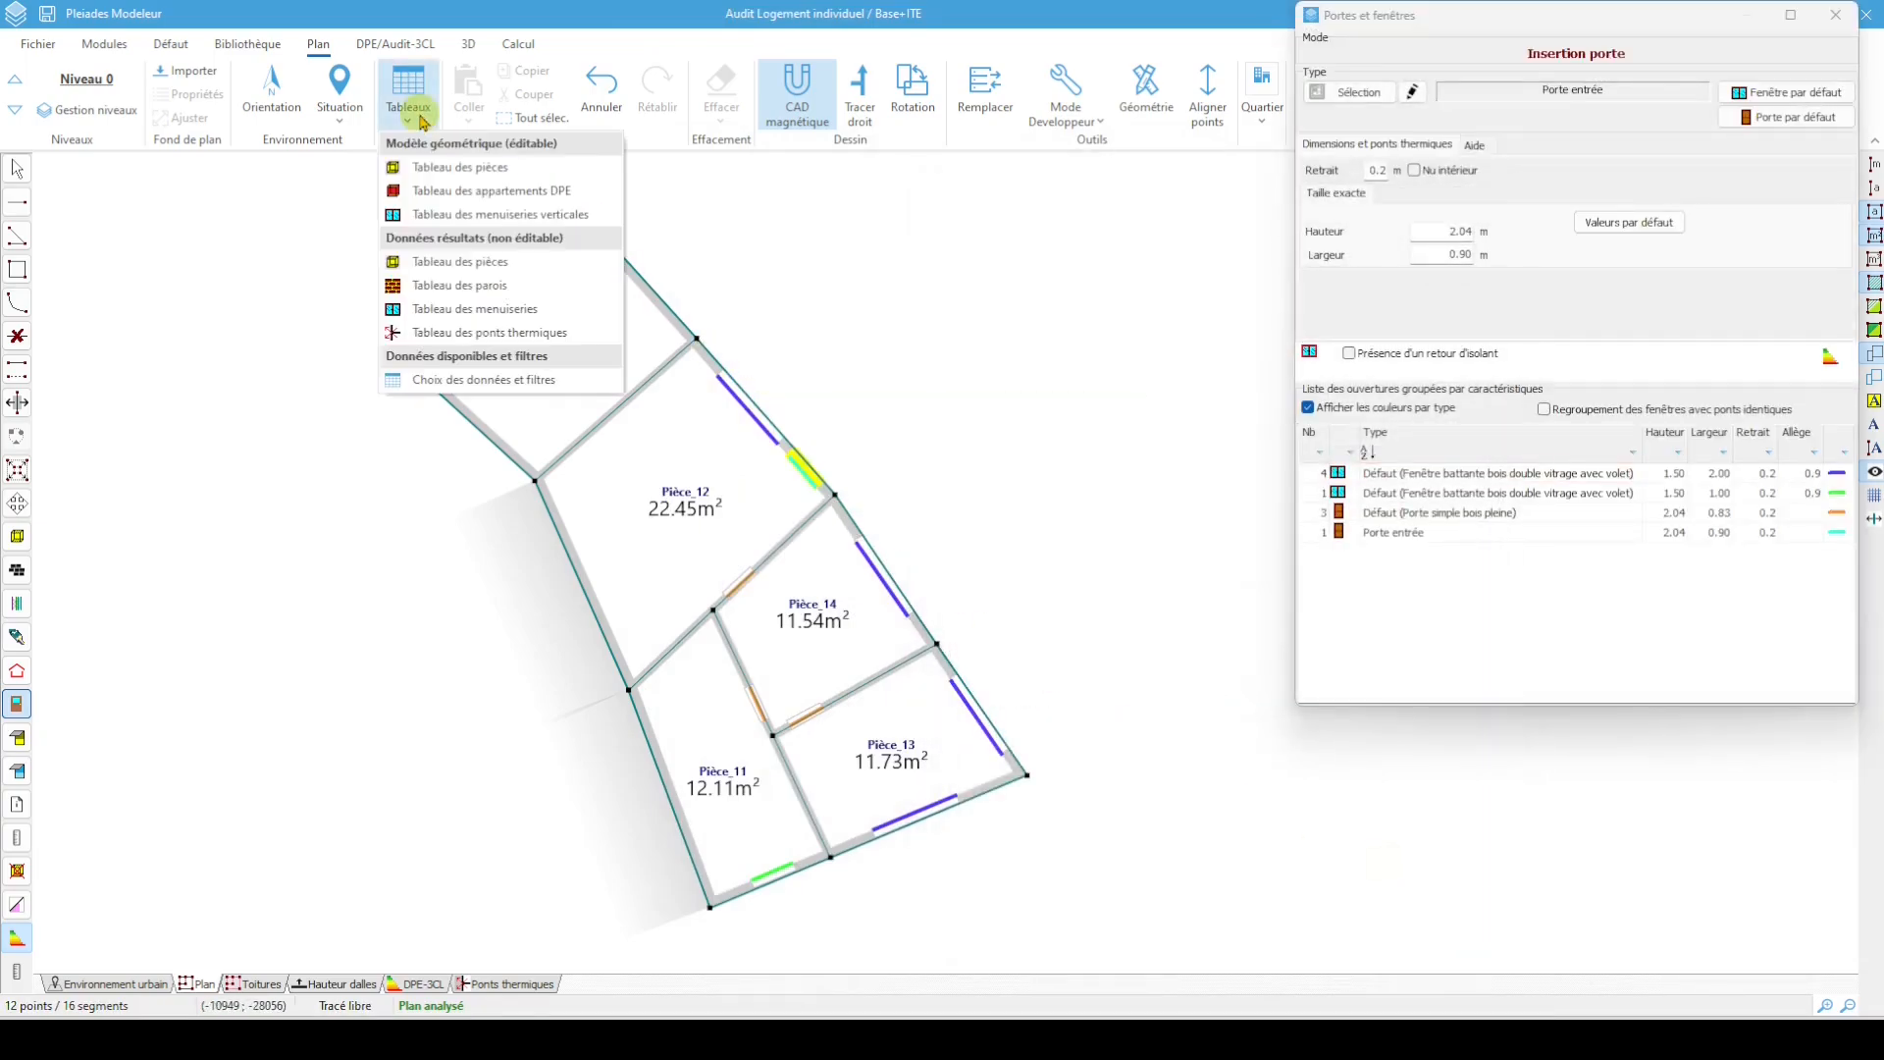
pyautogui.click(476, 213)
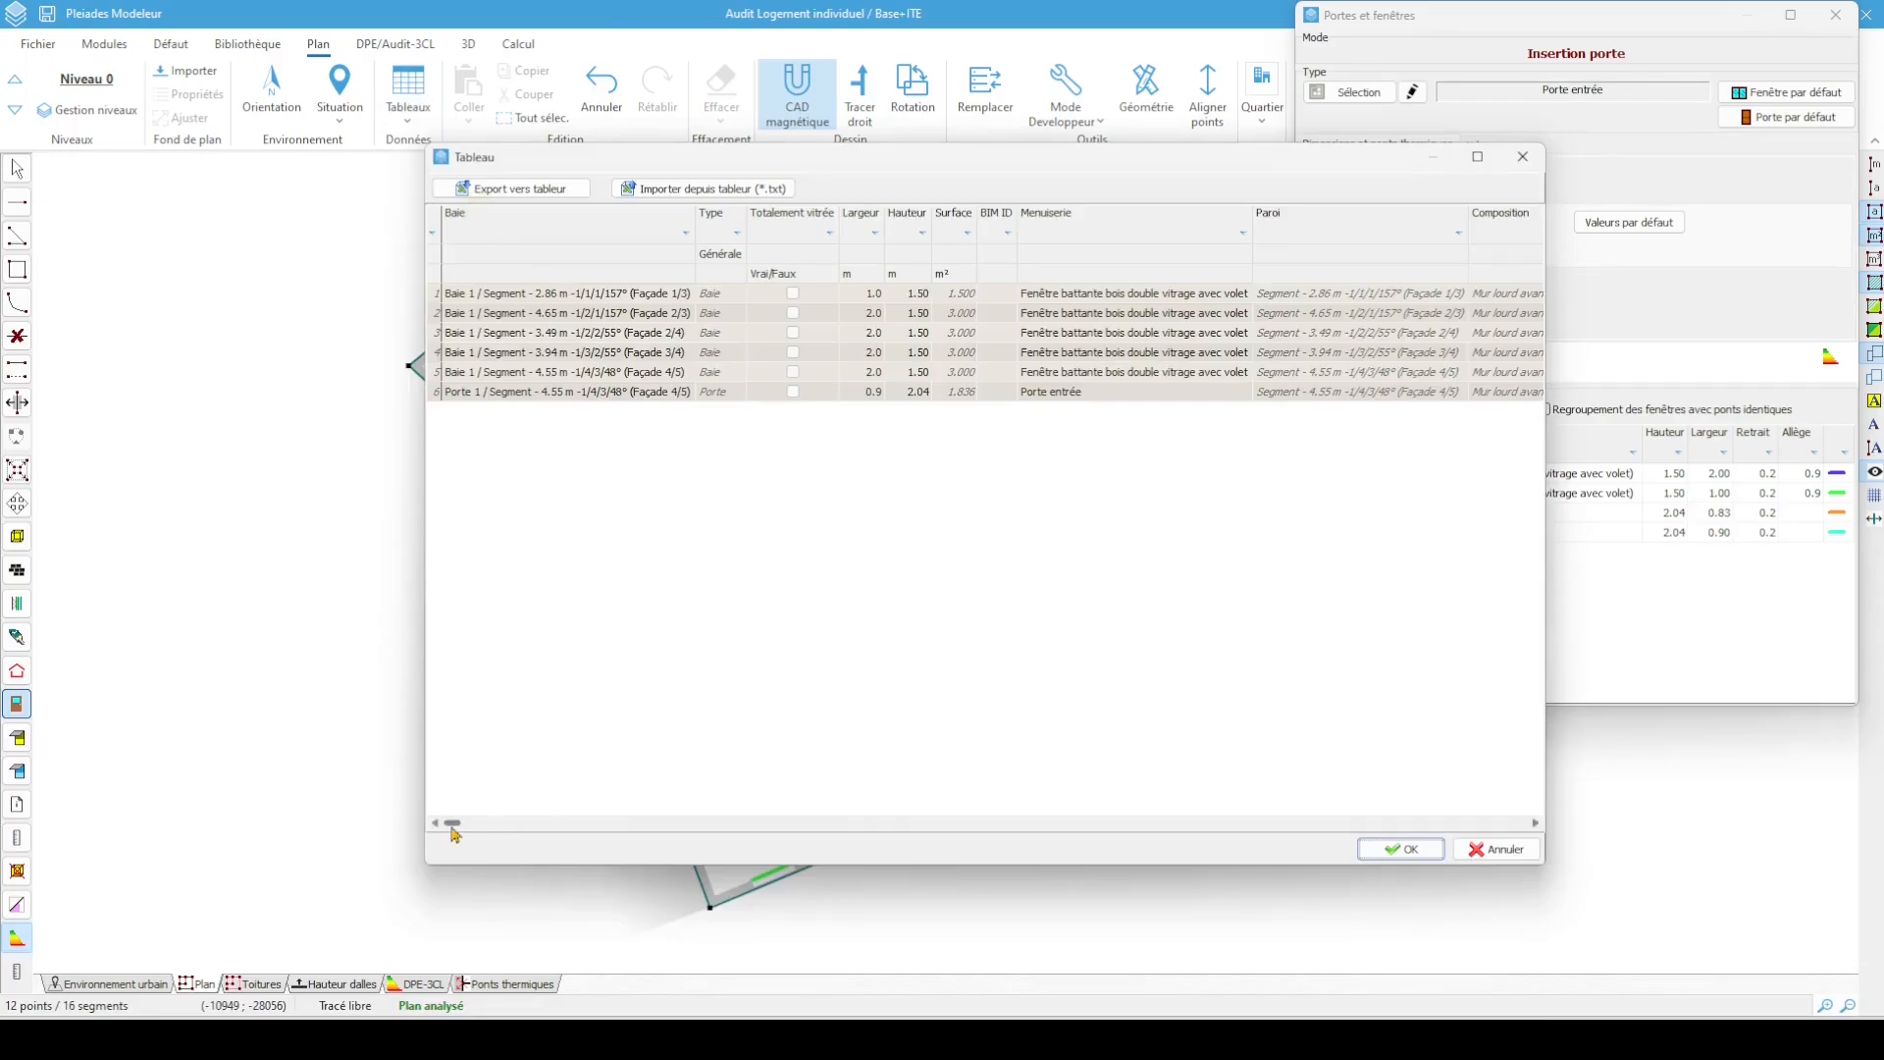
pyautogui.moveTo(454, 833); pyautogui.dragTo(1330, 850)
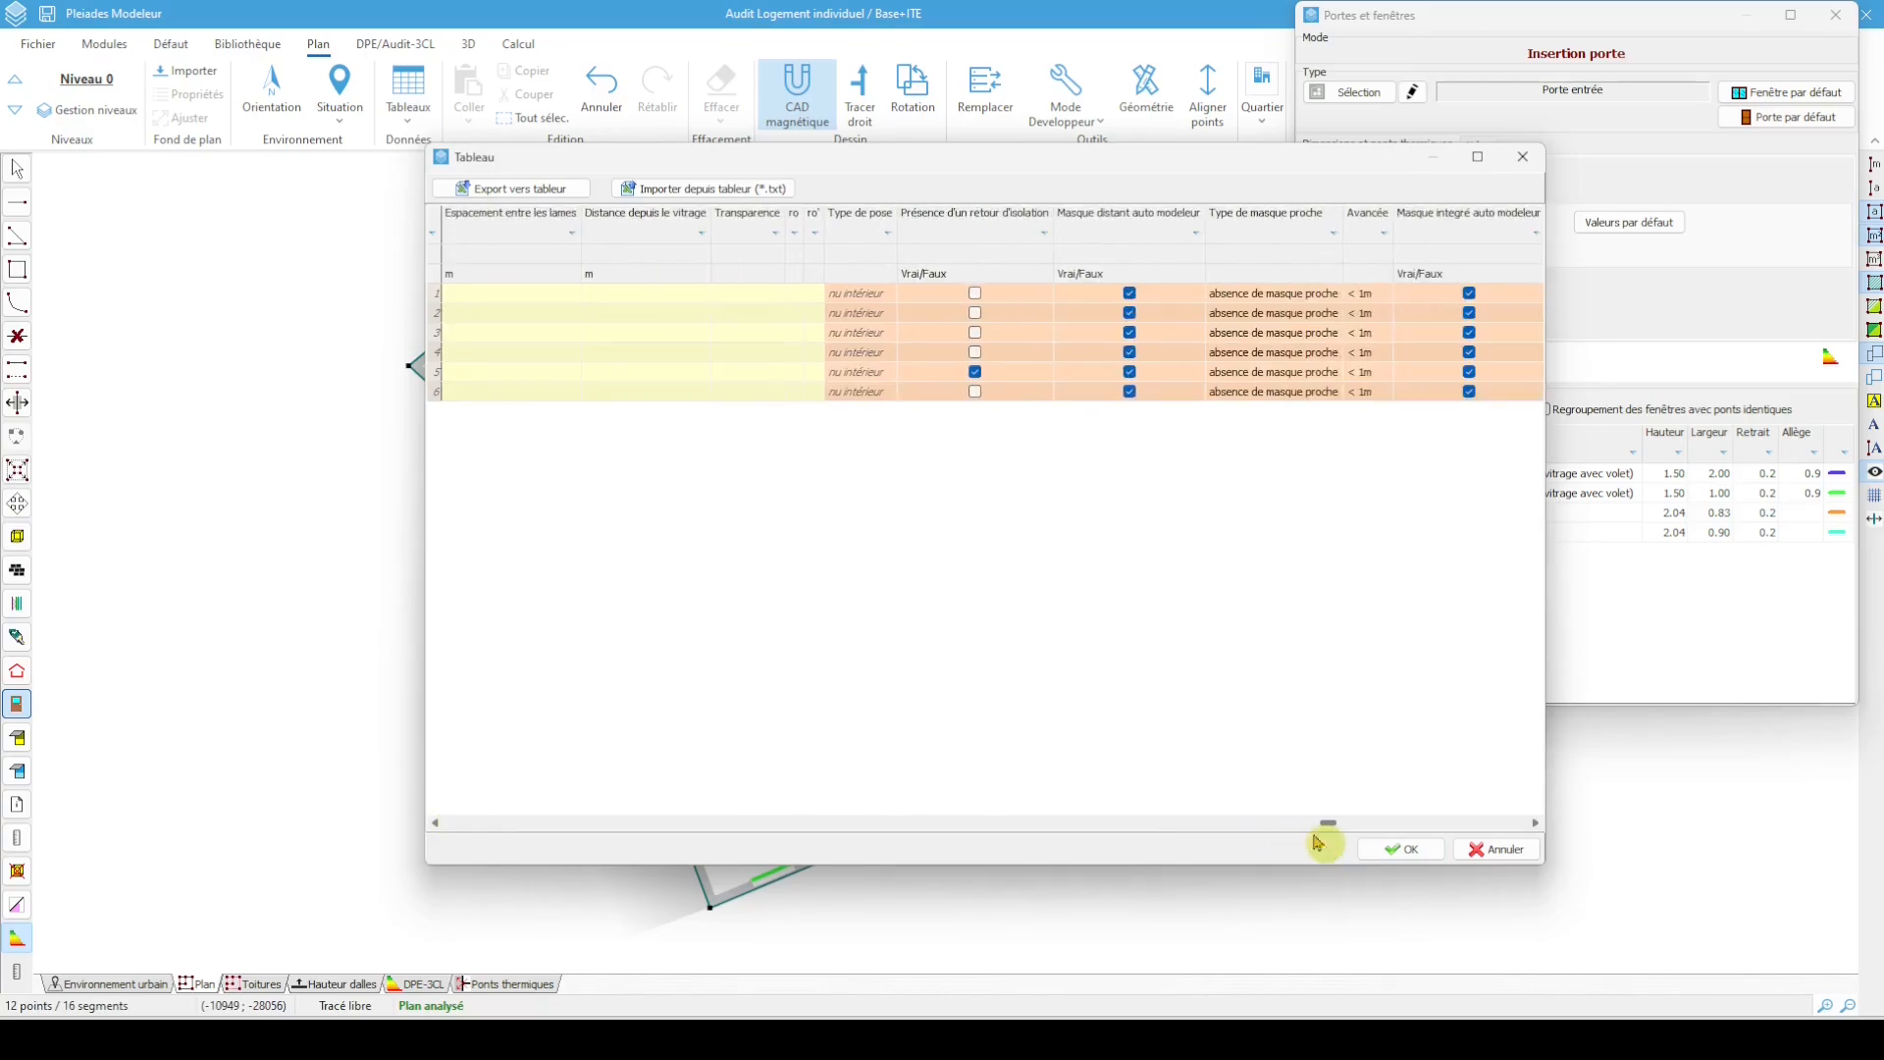
pyautogui.rightClick(996, 372)
pyautogui.click(1043, 393)
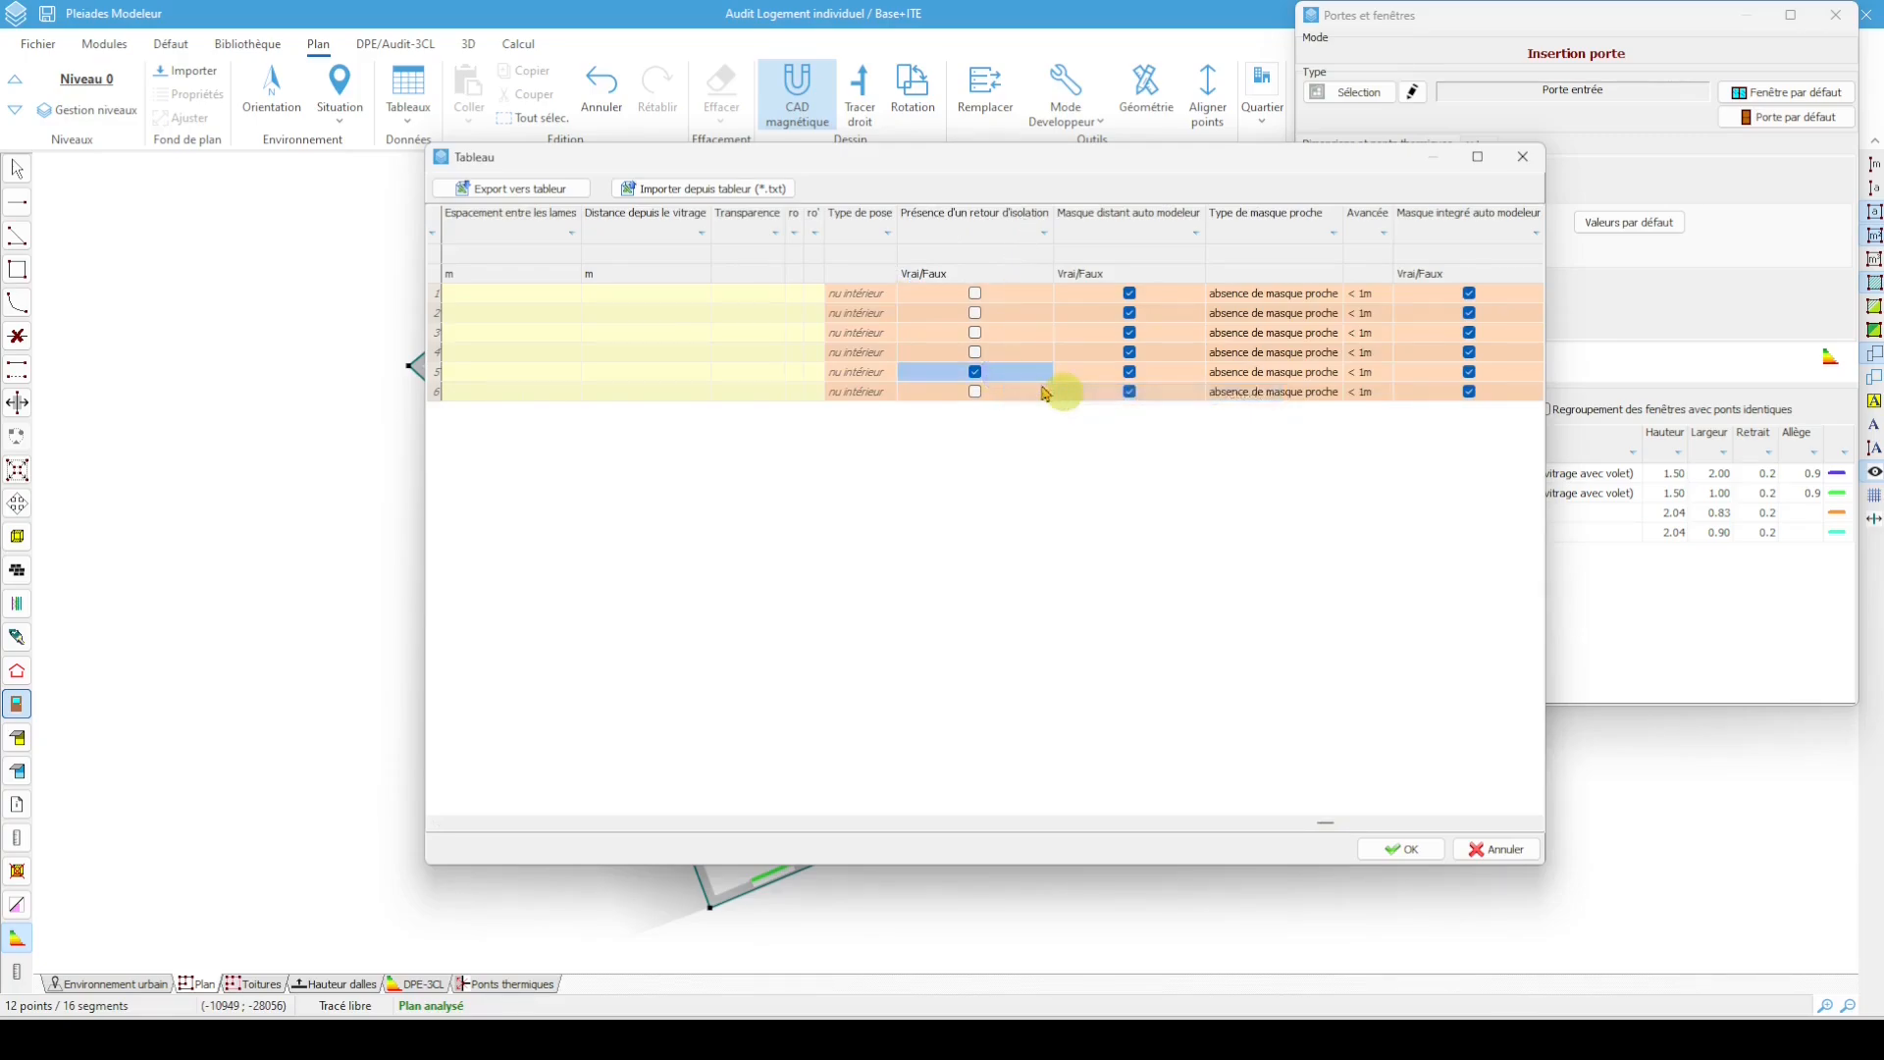
pyautogui.rightClick(1021, 355)
pyautogui.click(1104, 439)
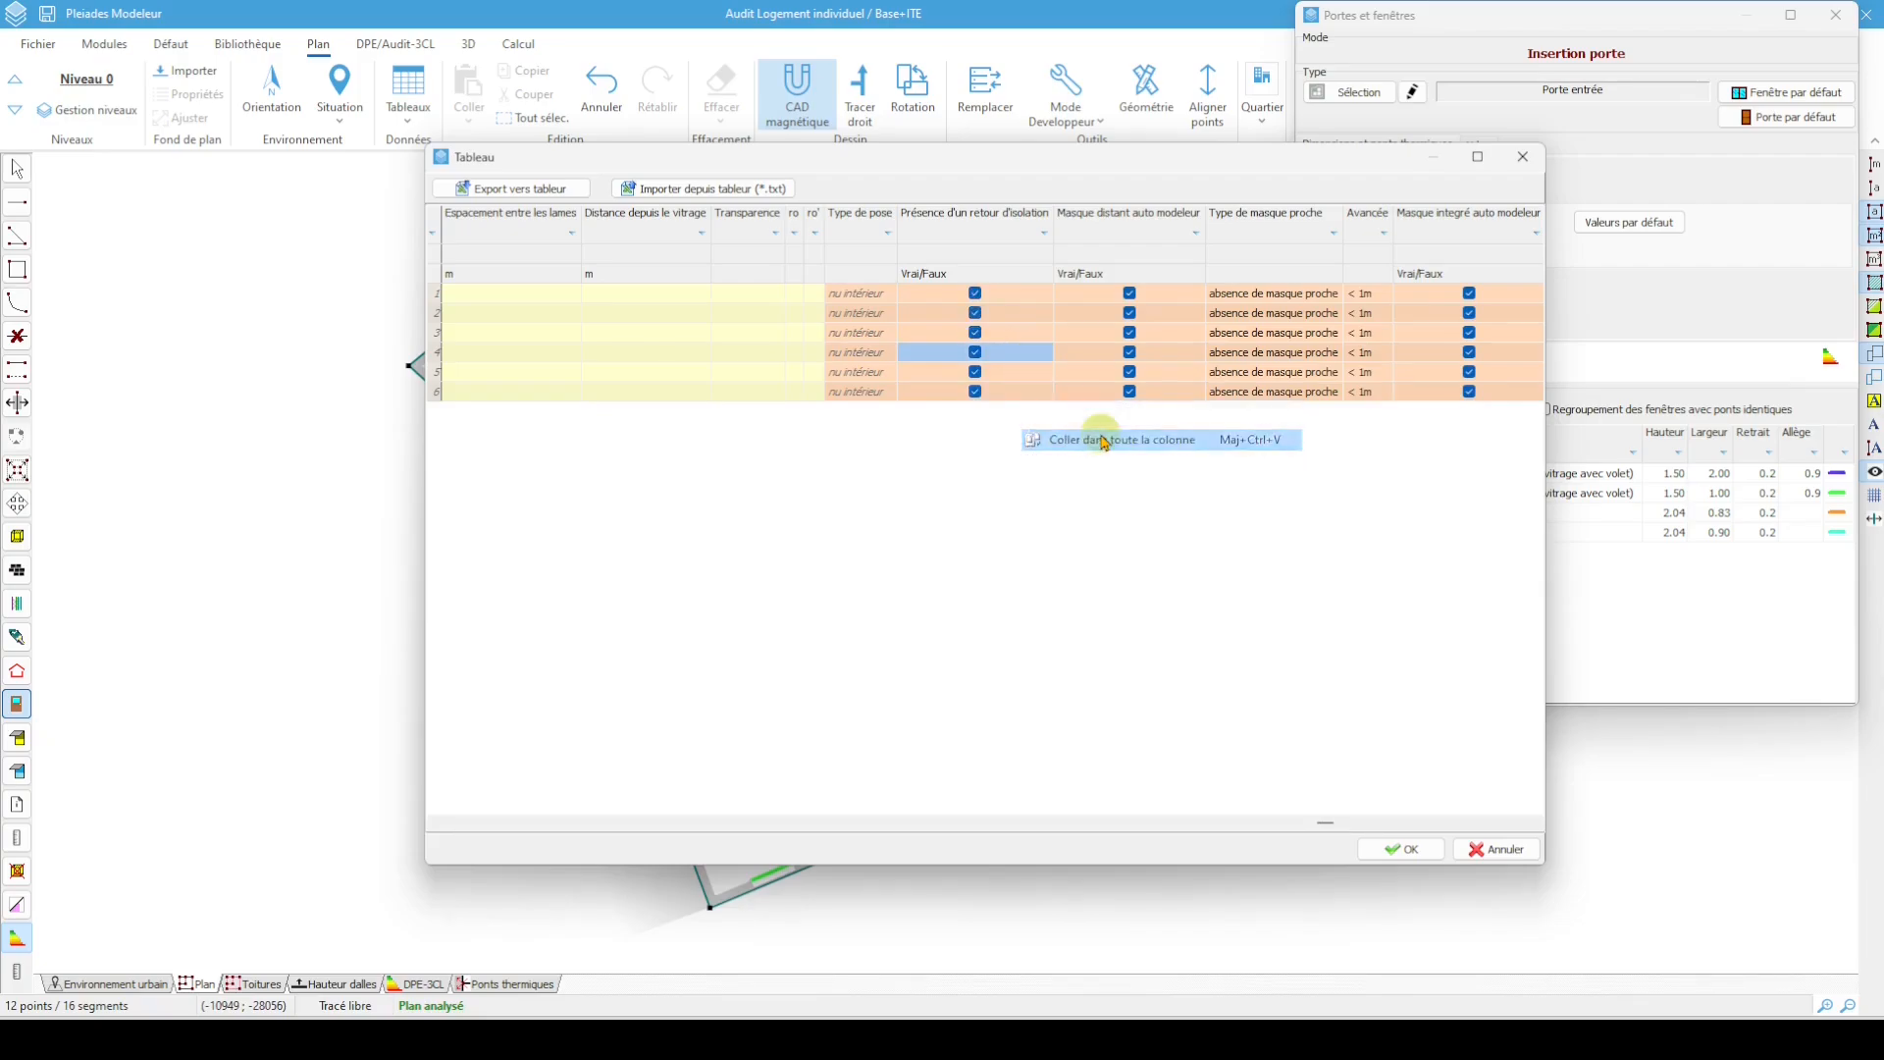
pyautogui.click(1411, 847)
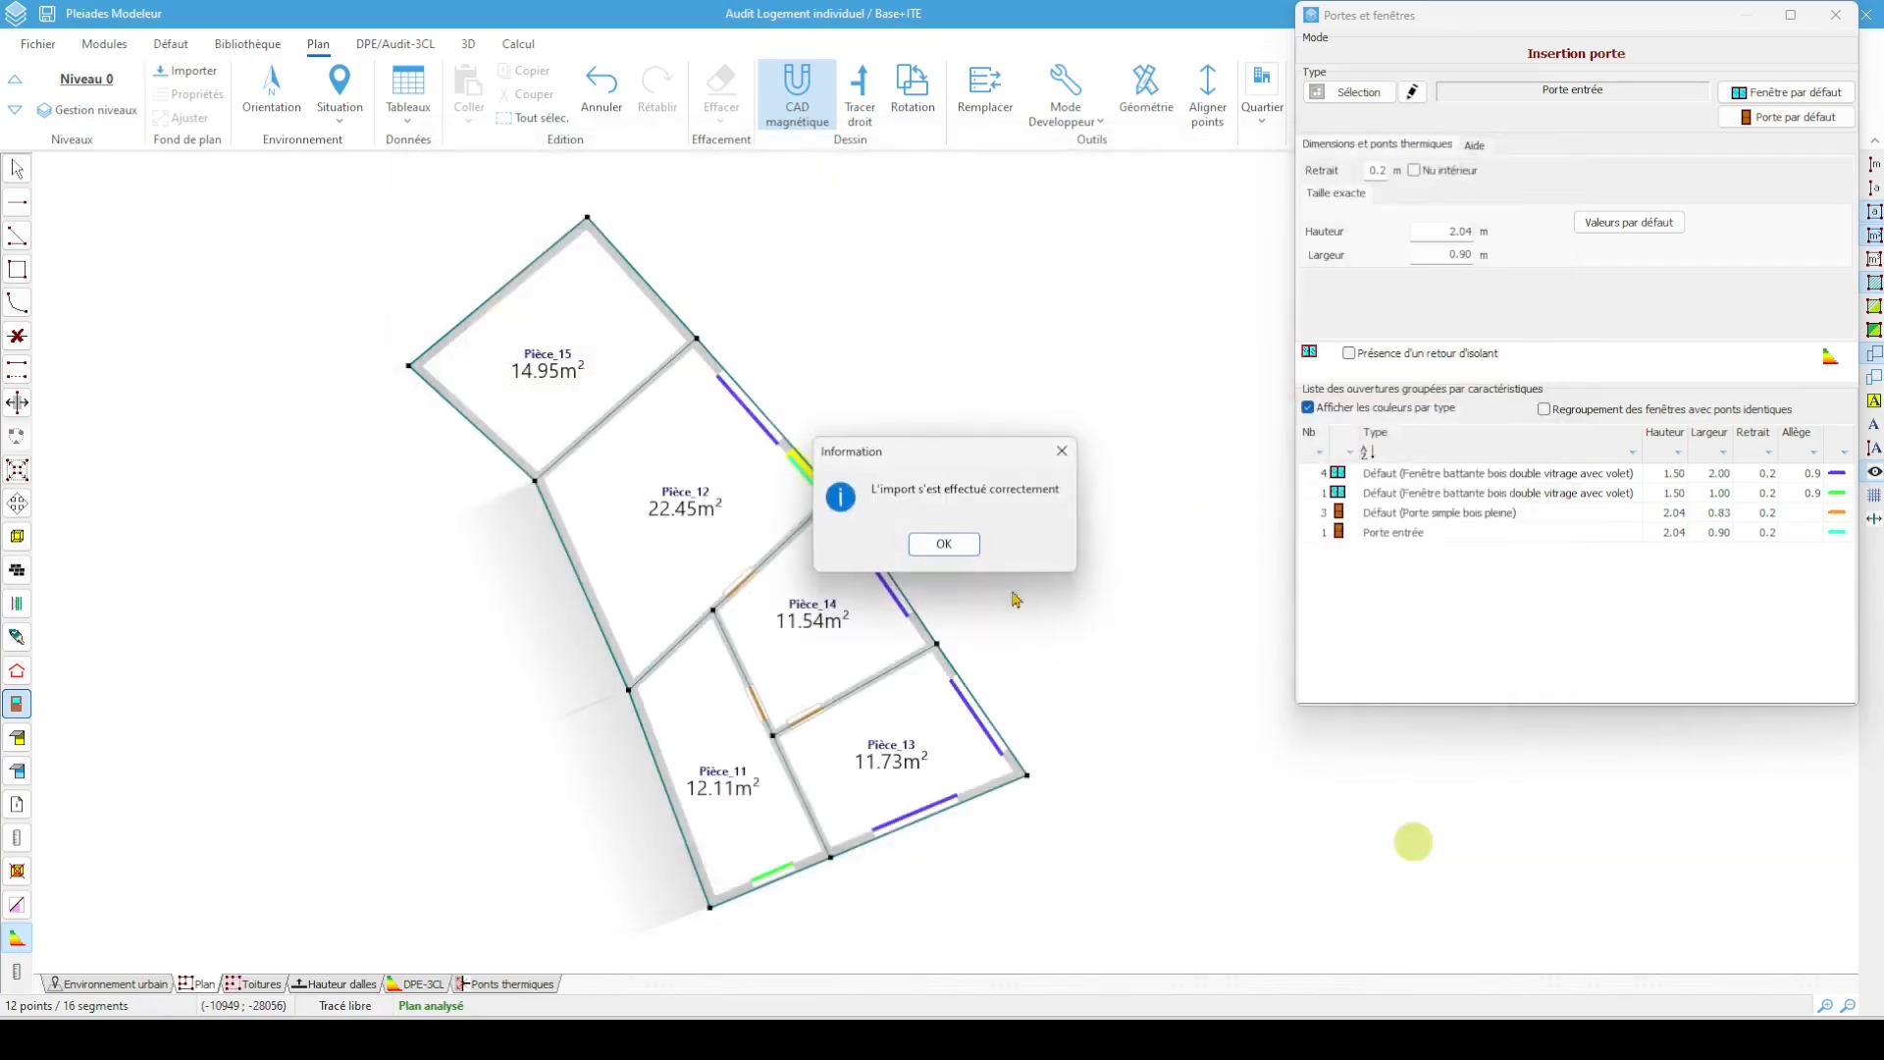
pyautogui.click(943, 543)
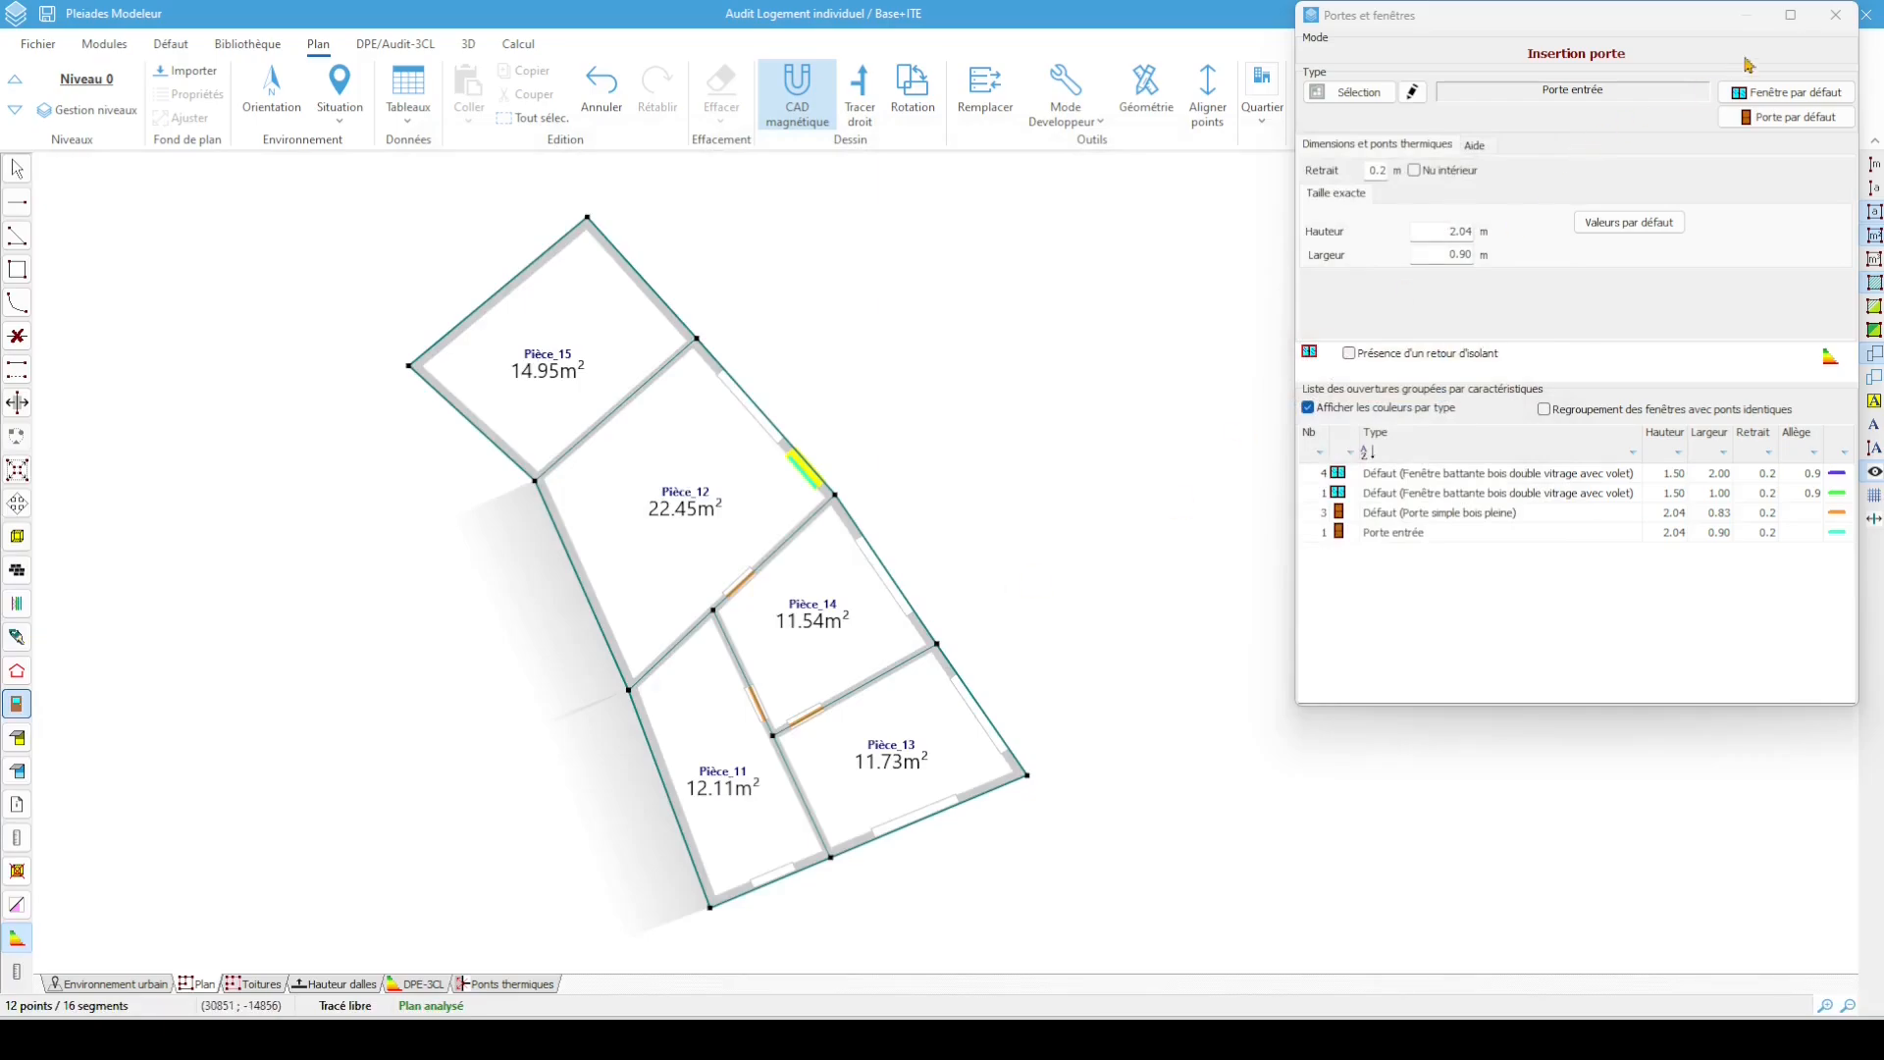
pyautogui.click(1835, 15)
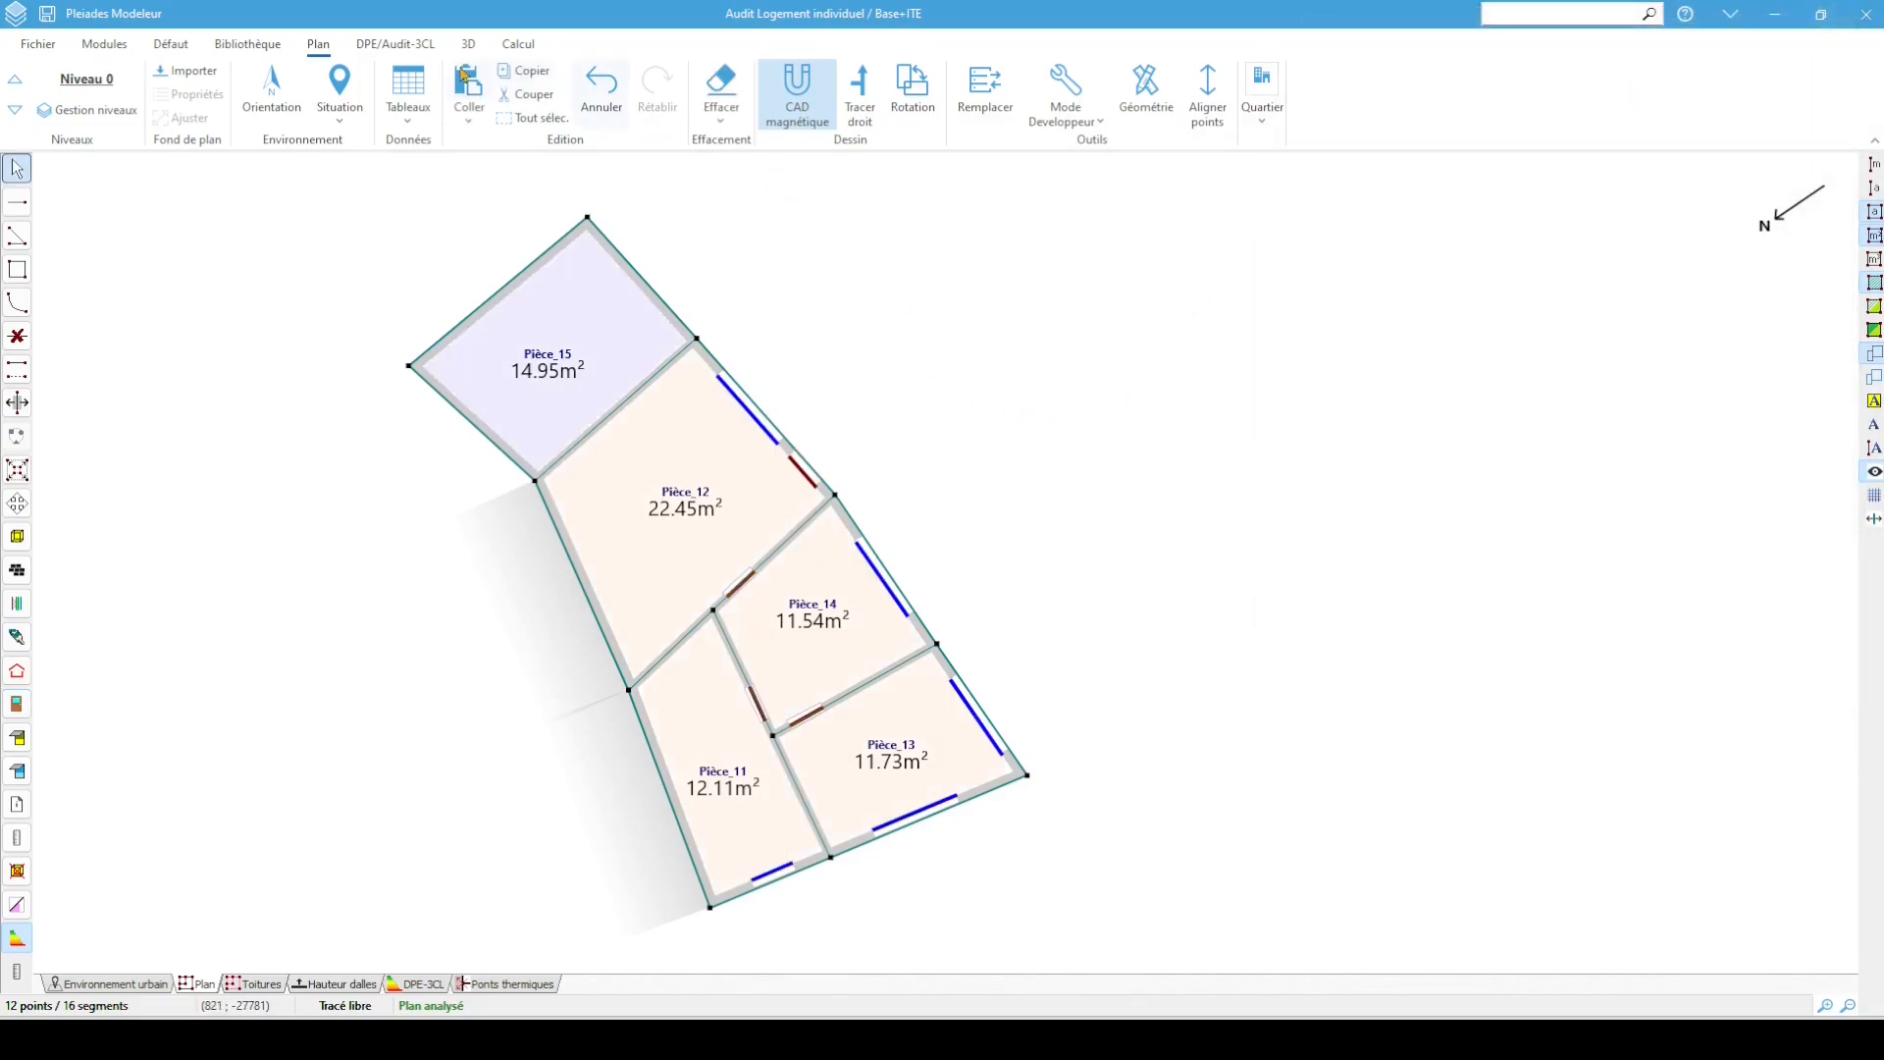
# In Zone 1's ventilation data, declare the air permeability as known and set it to 1 m³/(h.m²) under 4 Pa
pyautogui.click(407, 49)
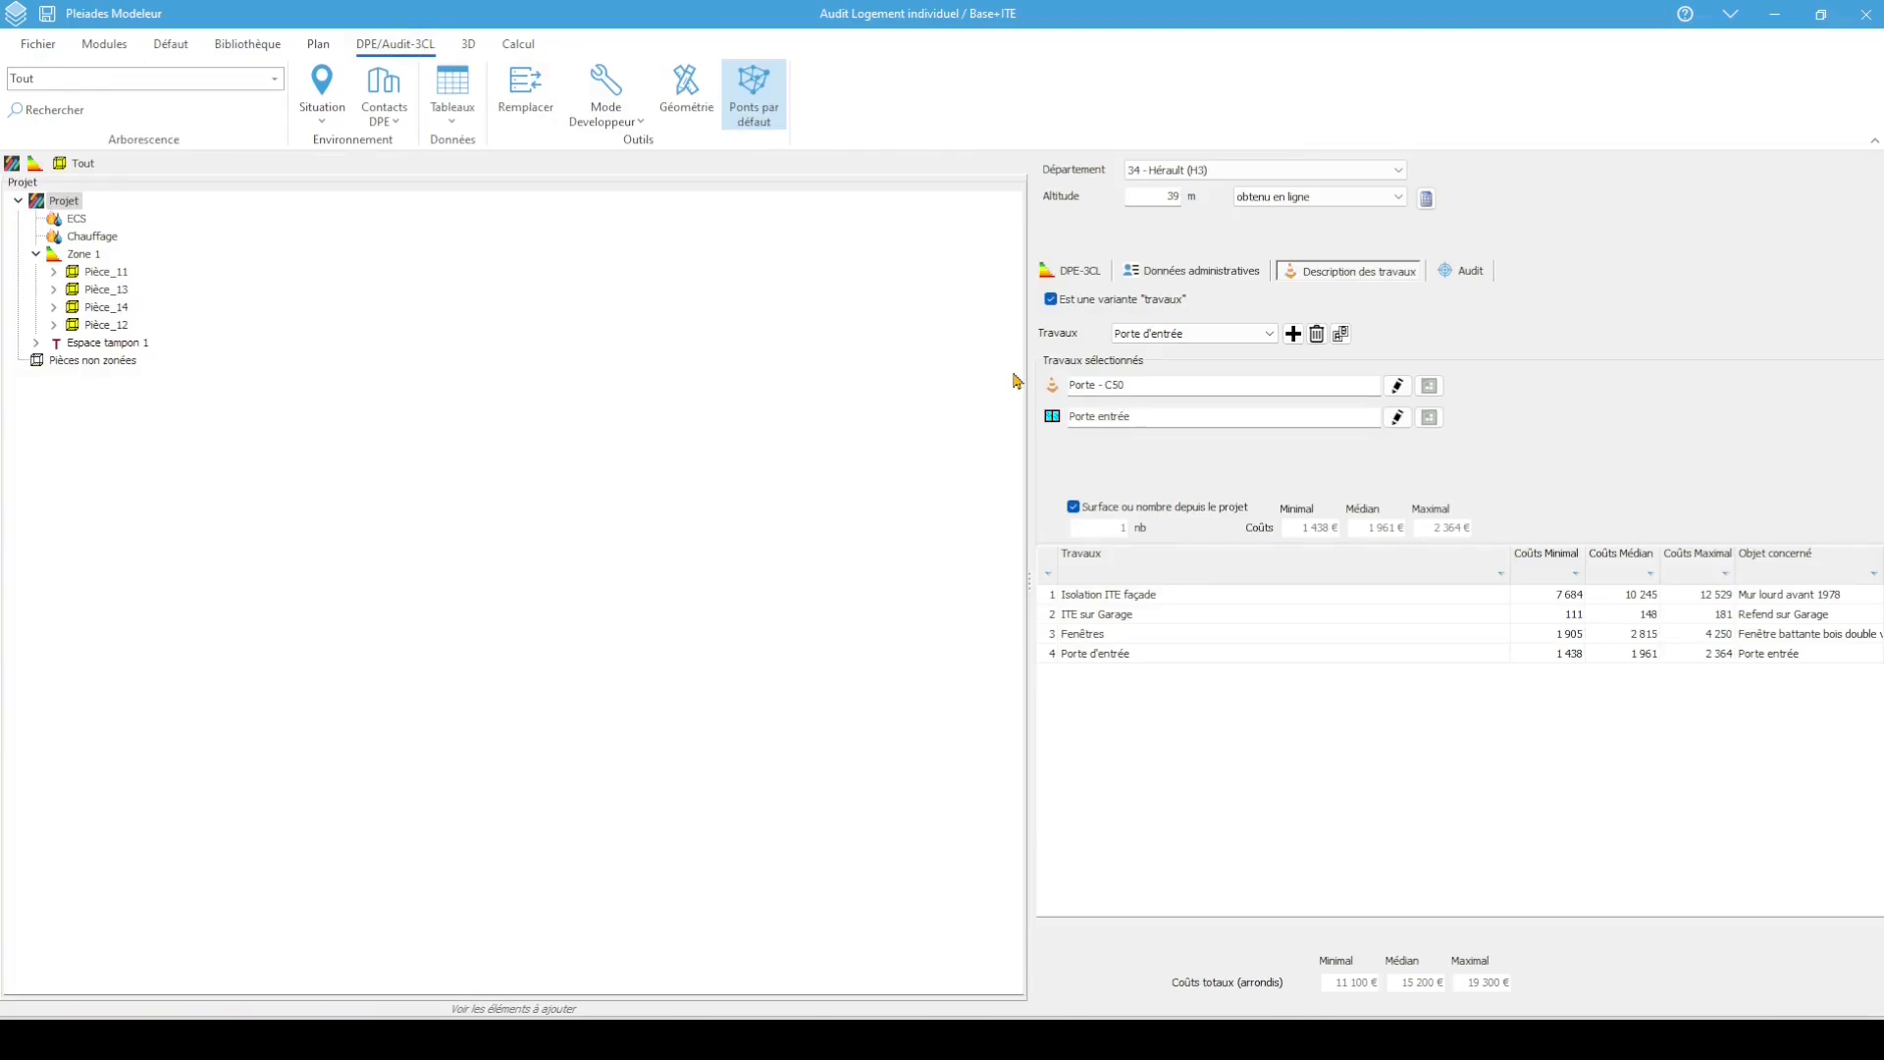
pyautogui.click(85, 255)
pyautogui.click(1138, 194)
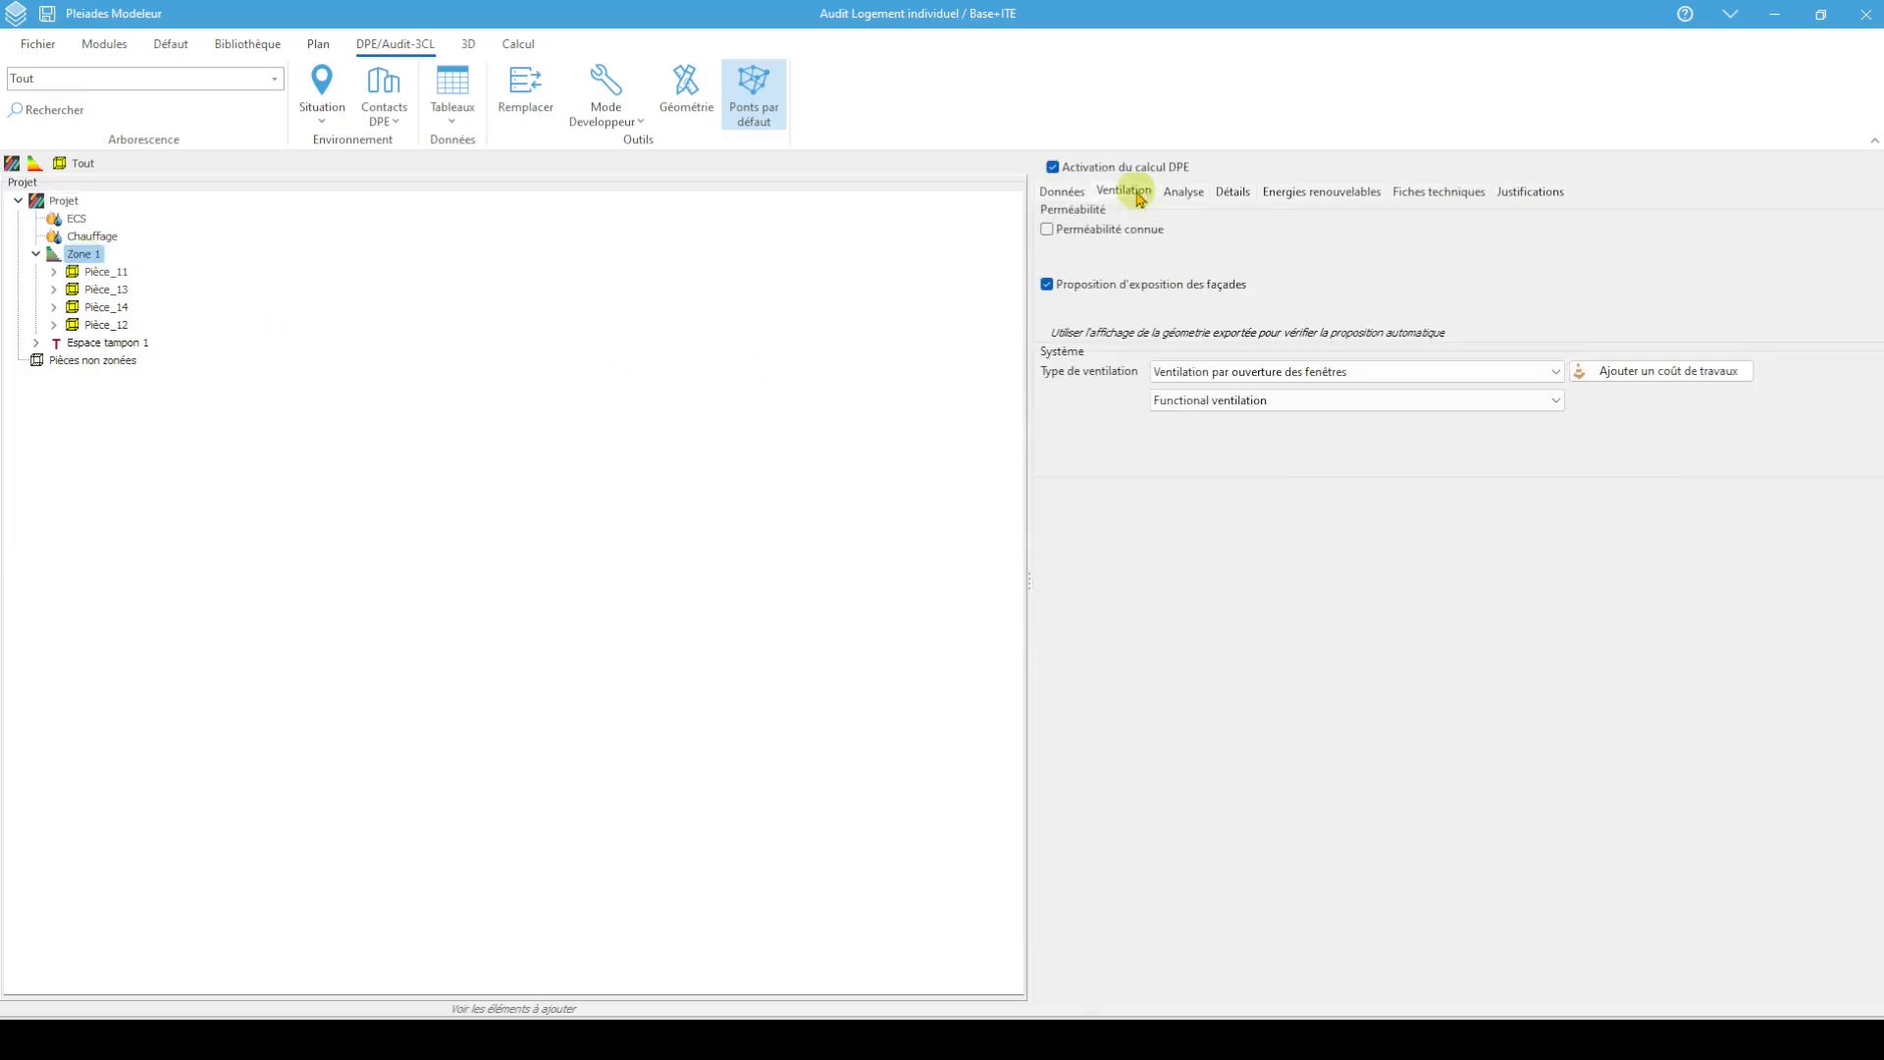
pyautogui.click(1112, 236)
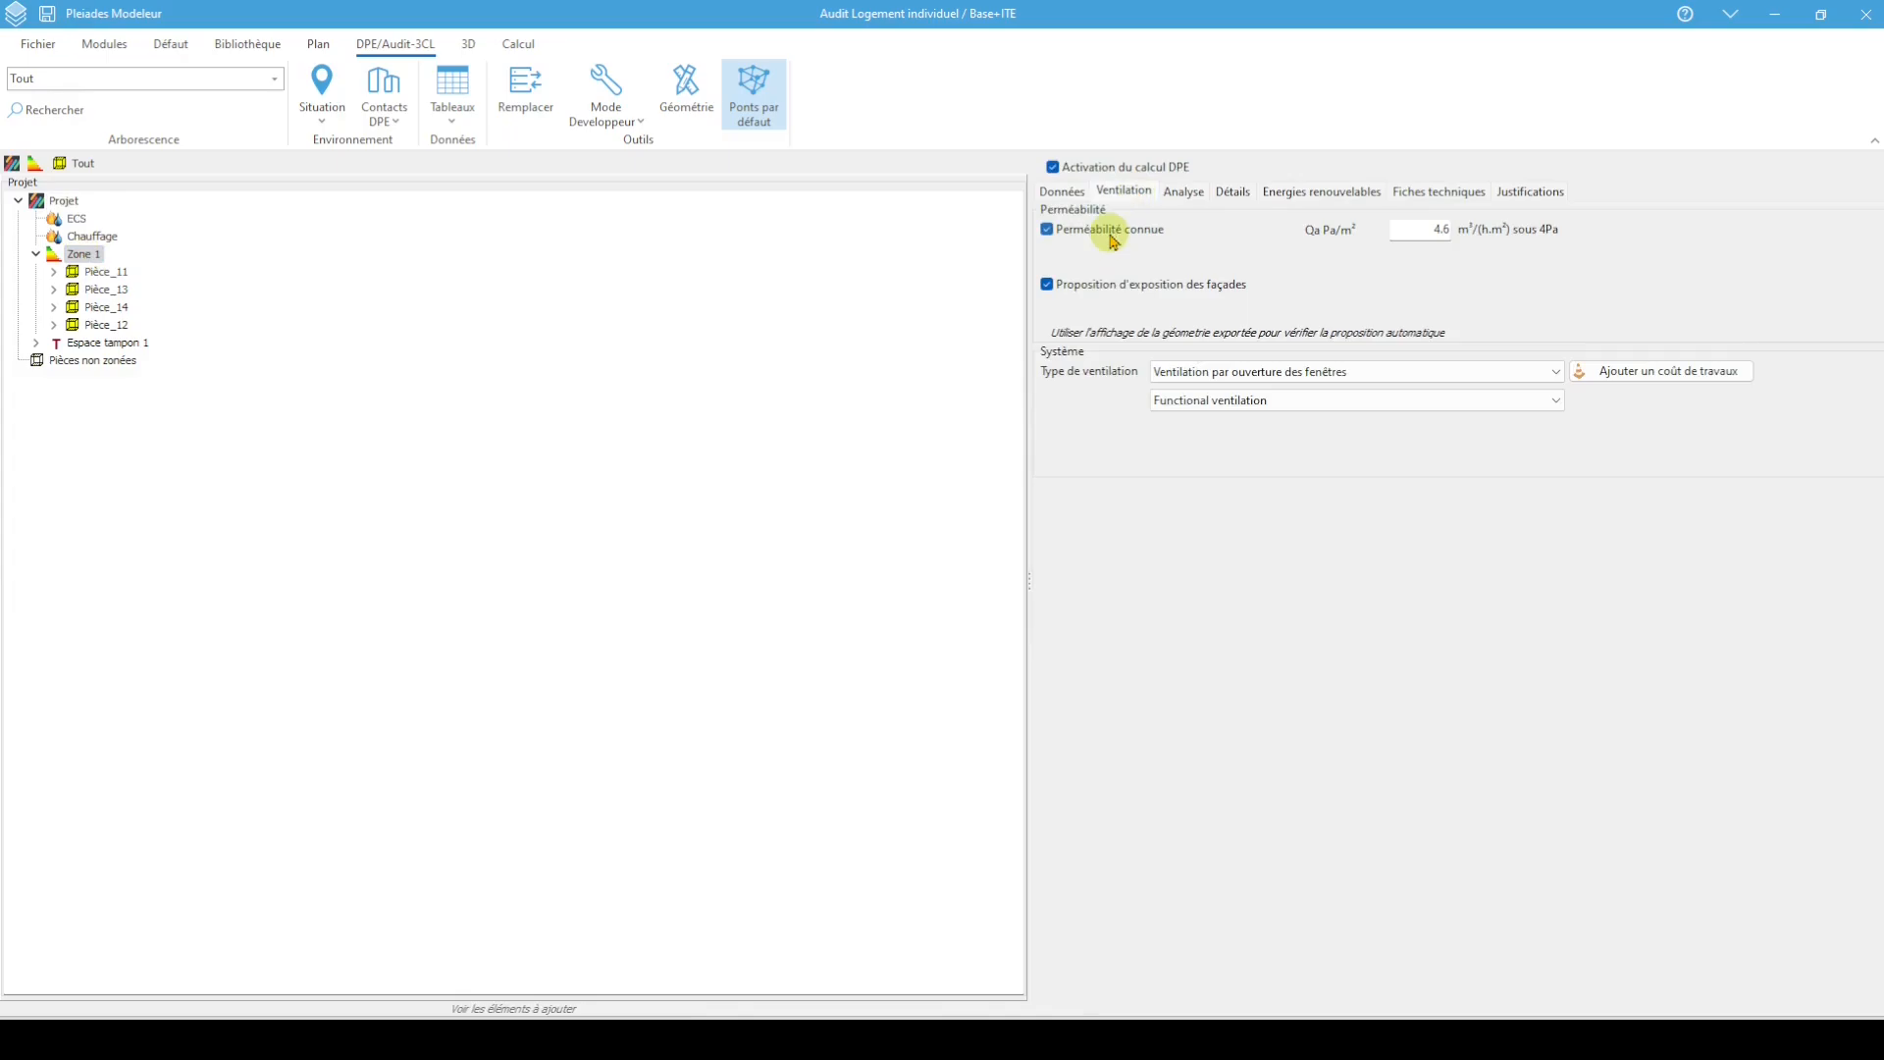
pyautogui.click(1420, 232)
# Run the DPE/Audit 3CL calculation, saving it as a variant named Base+ITE+Baies
pyautogui.click(69, 201)
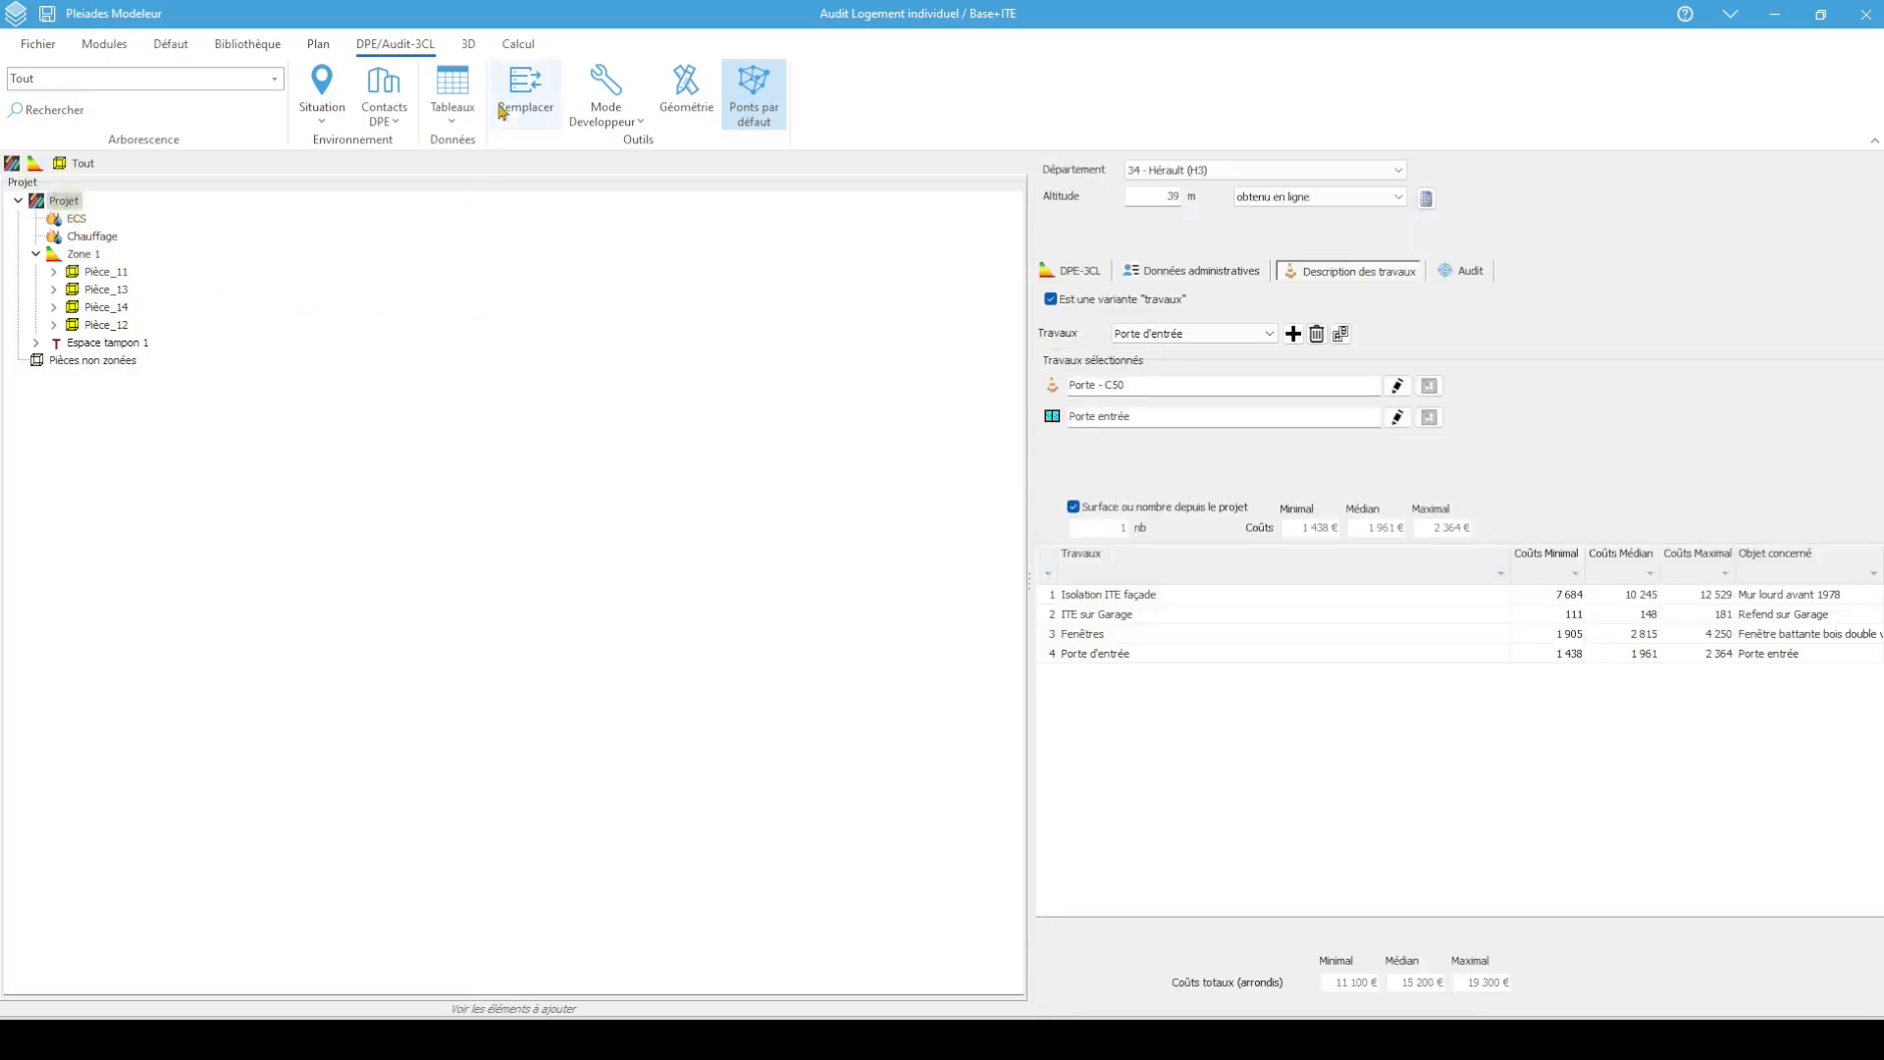
pyautogui.click(523, 49)
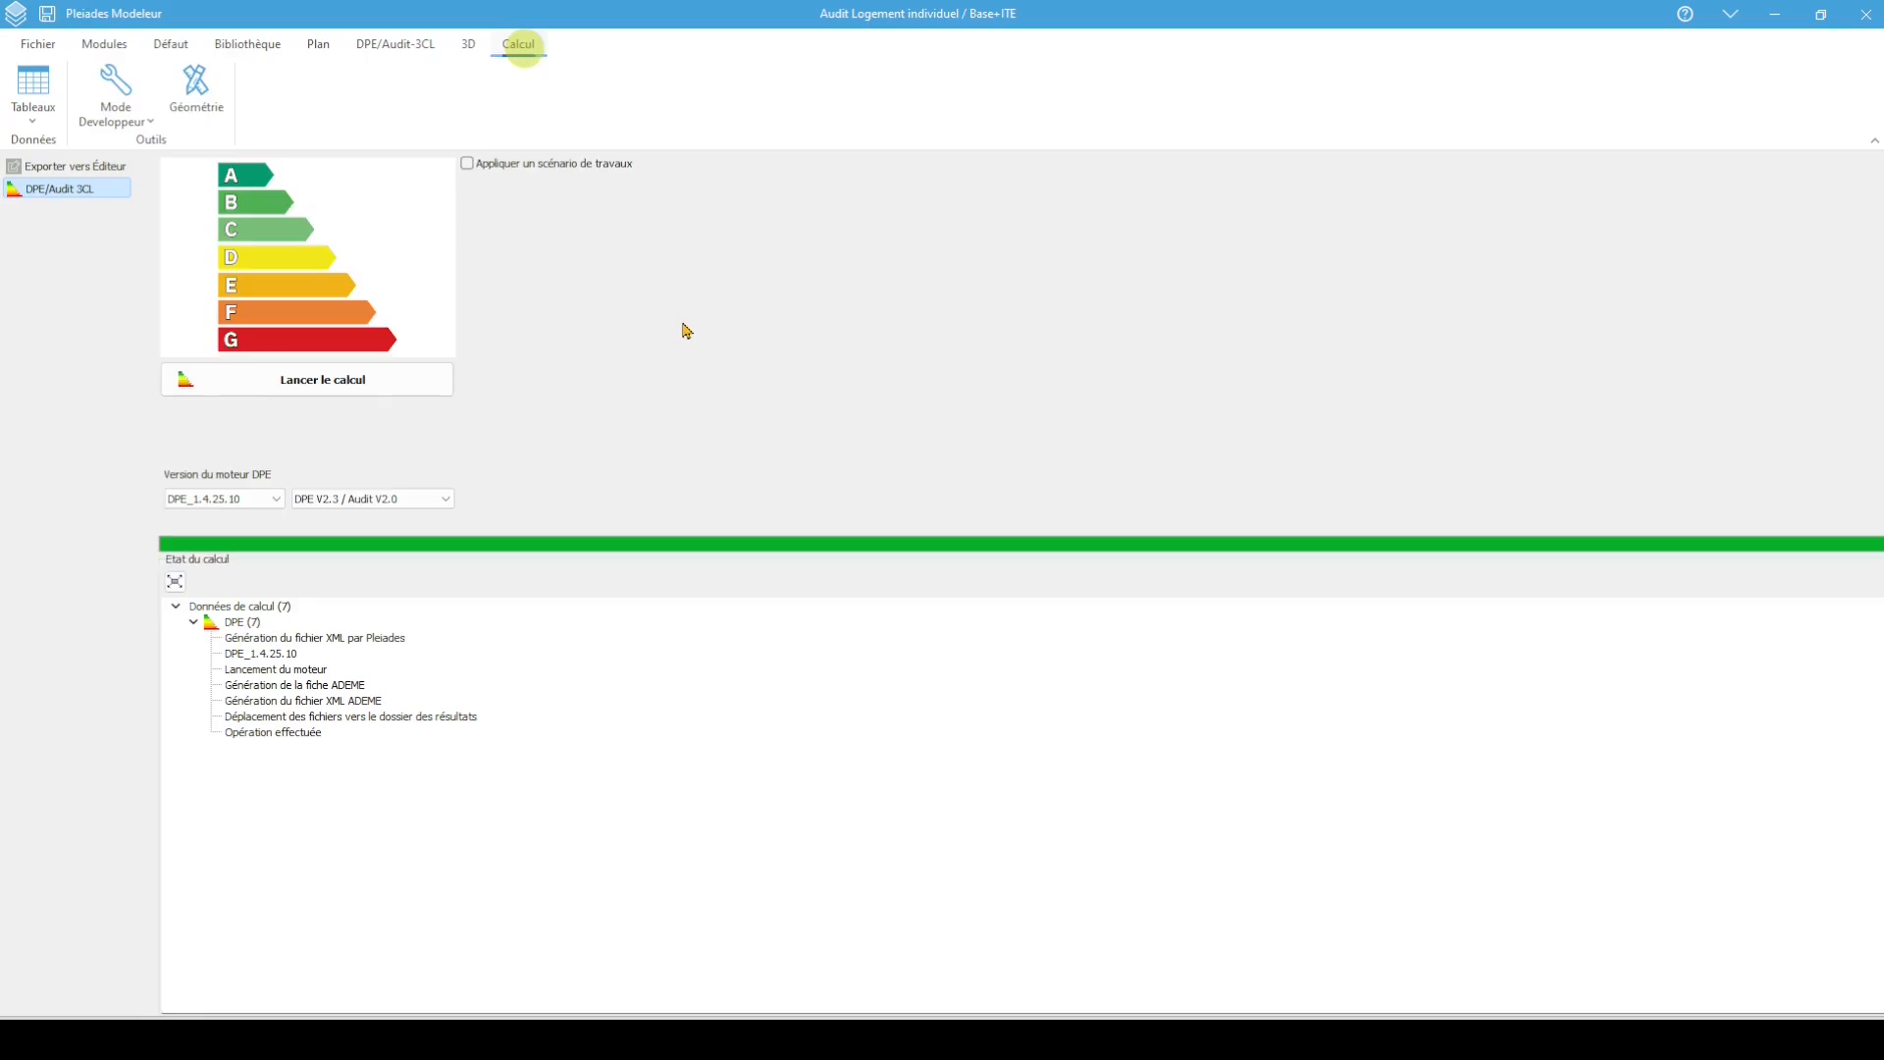
pyautogui.click(403, 382)
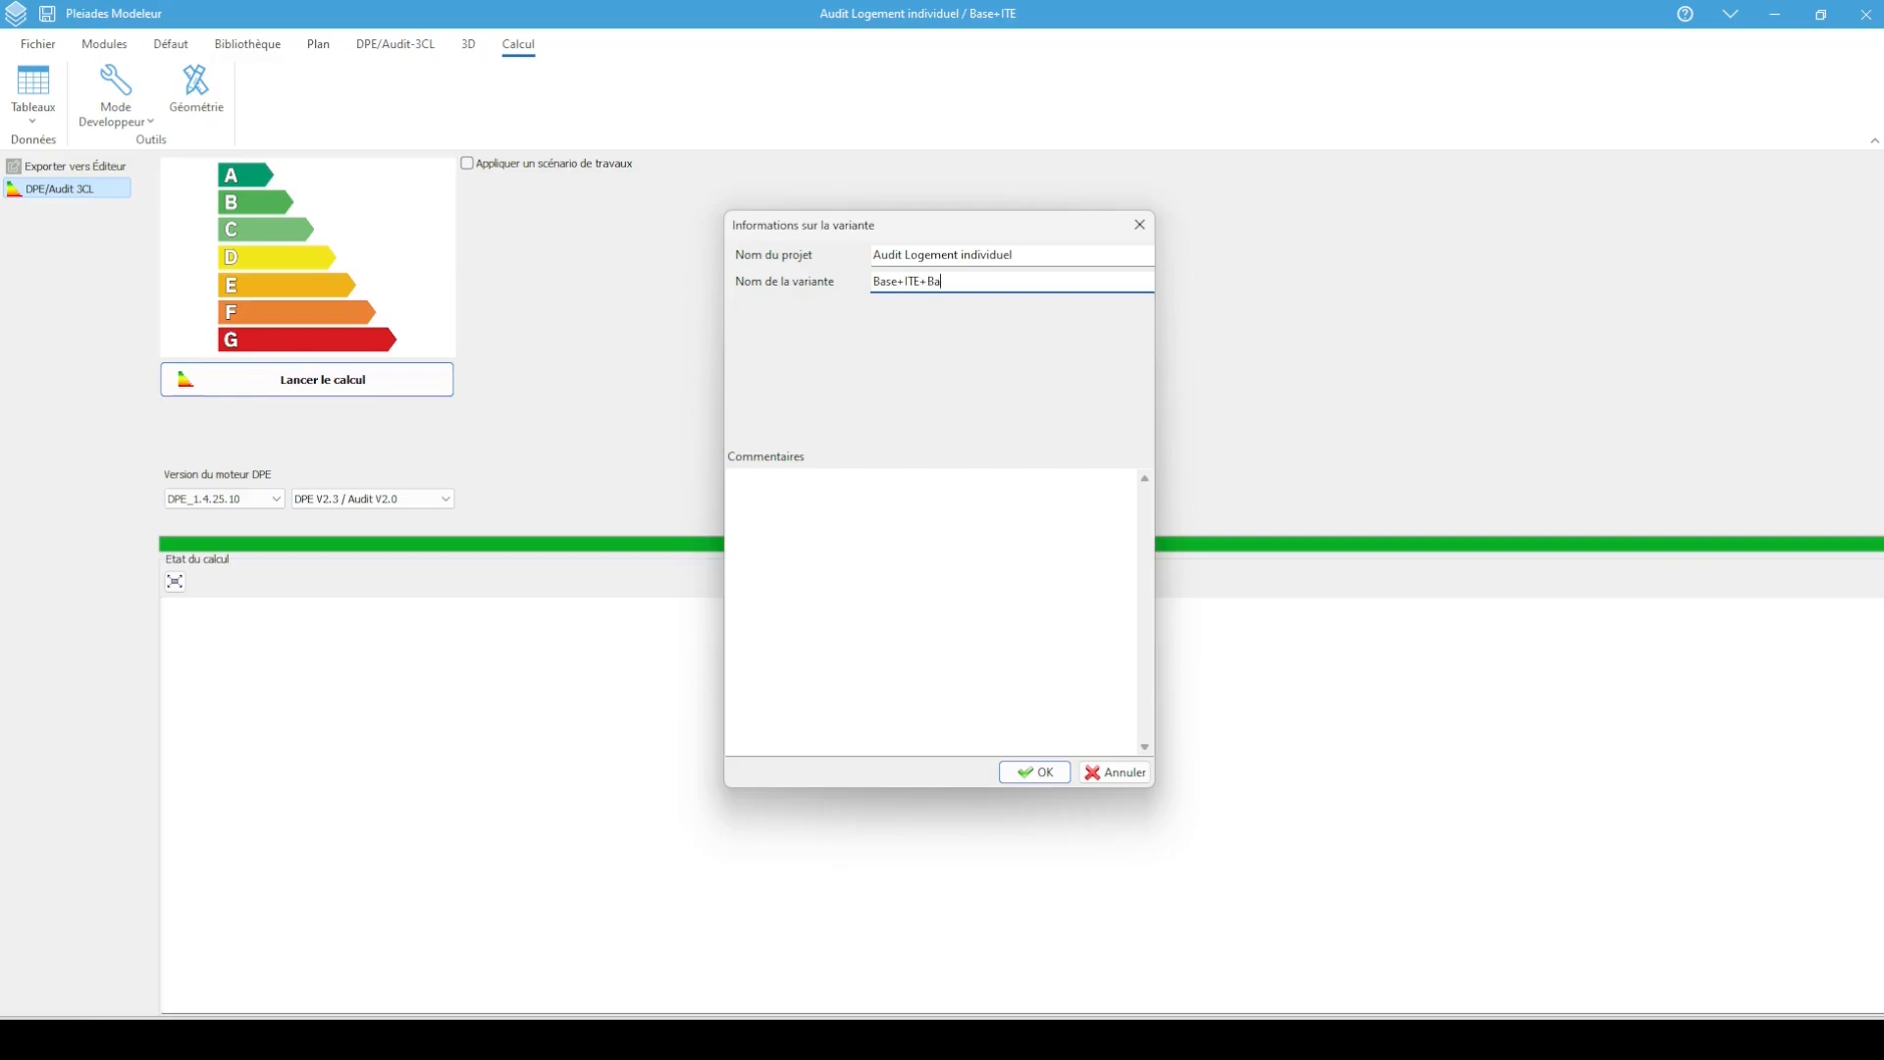
pyautogui.click(1059, 769)
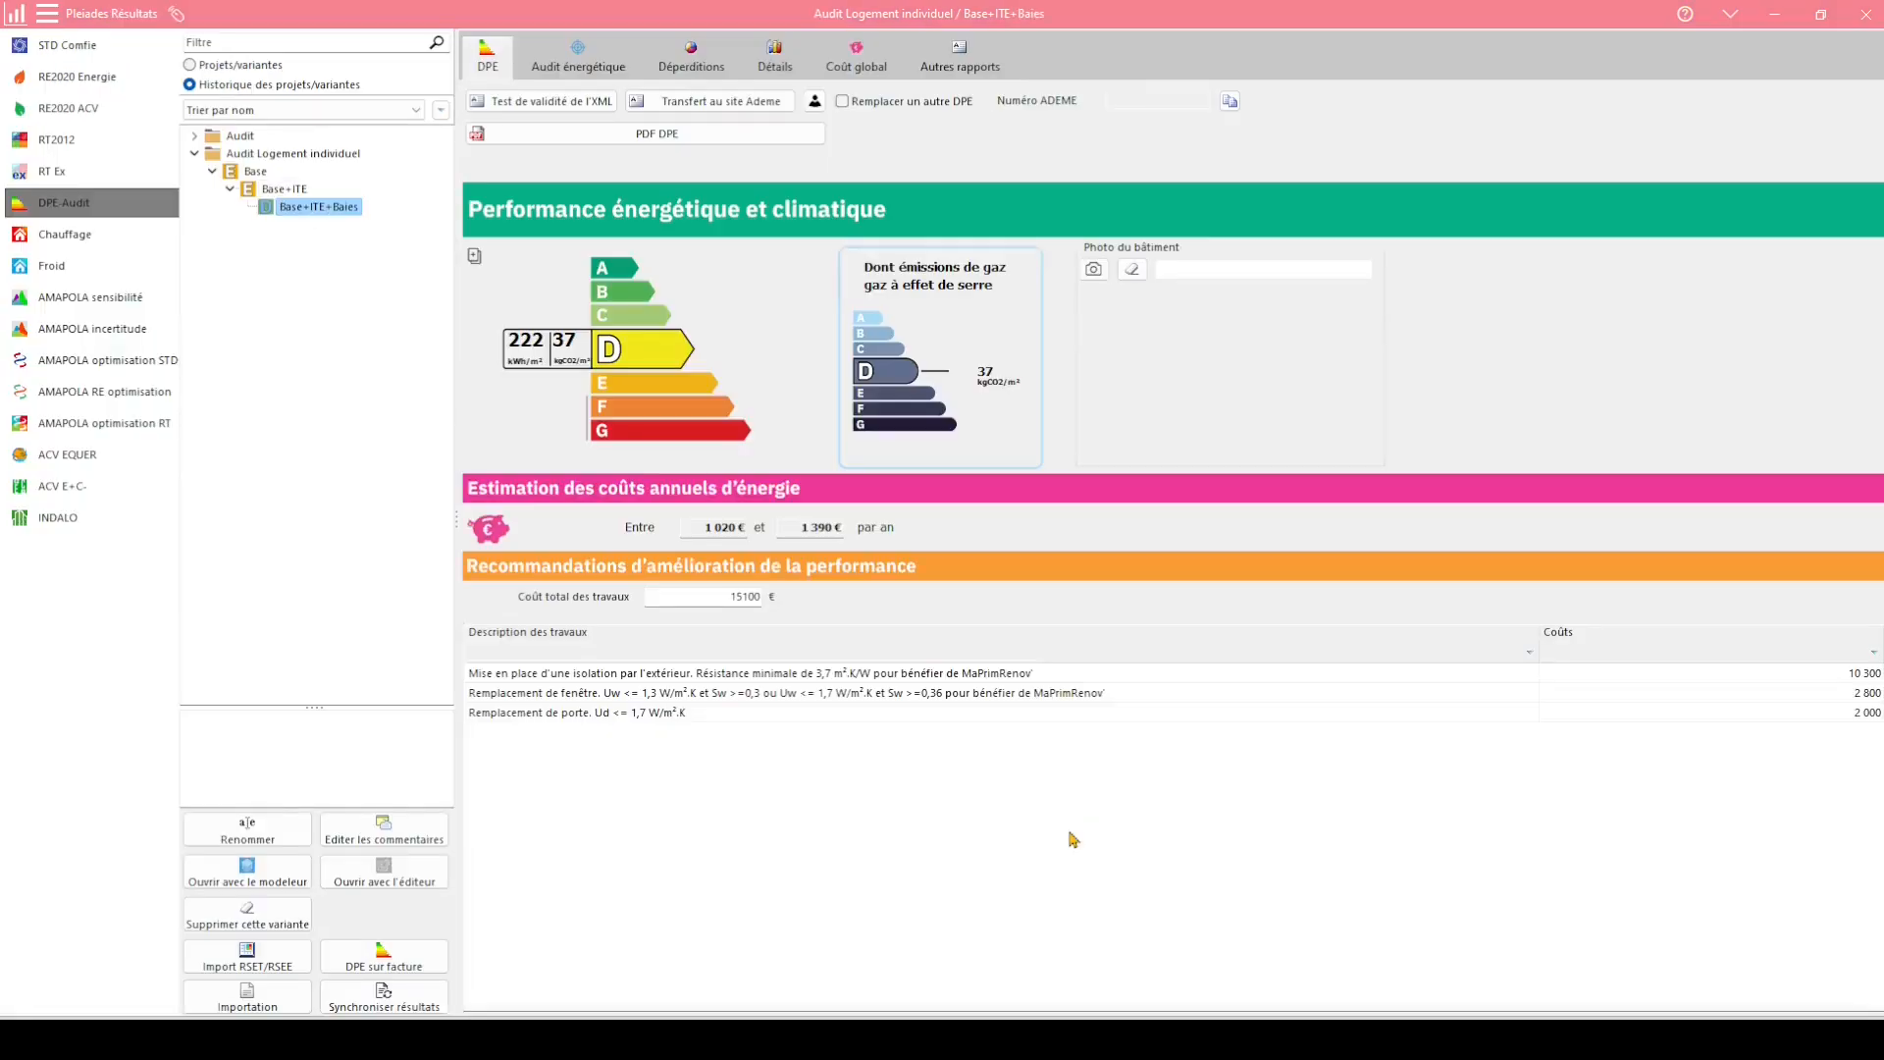
pyautogui.moveTo(287, 203)
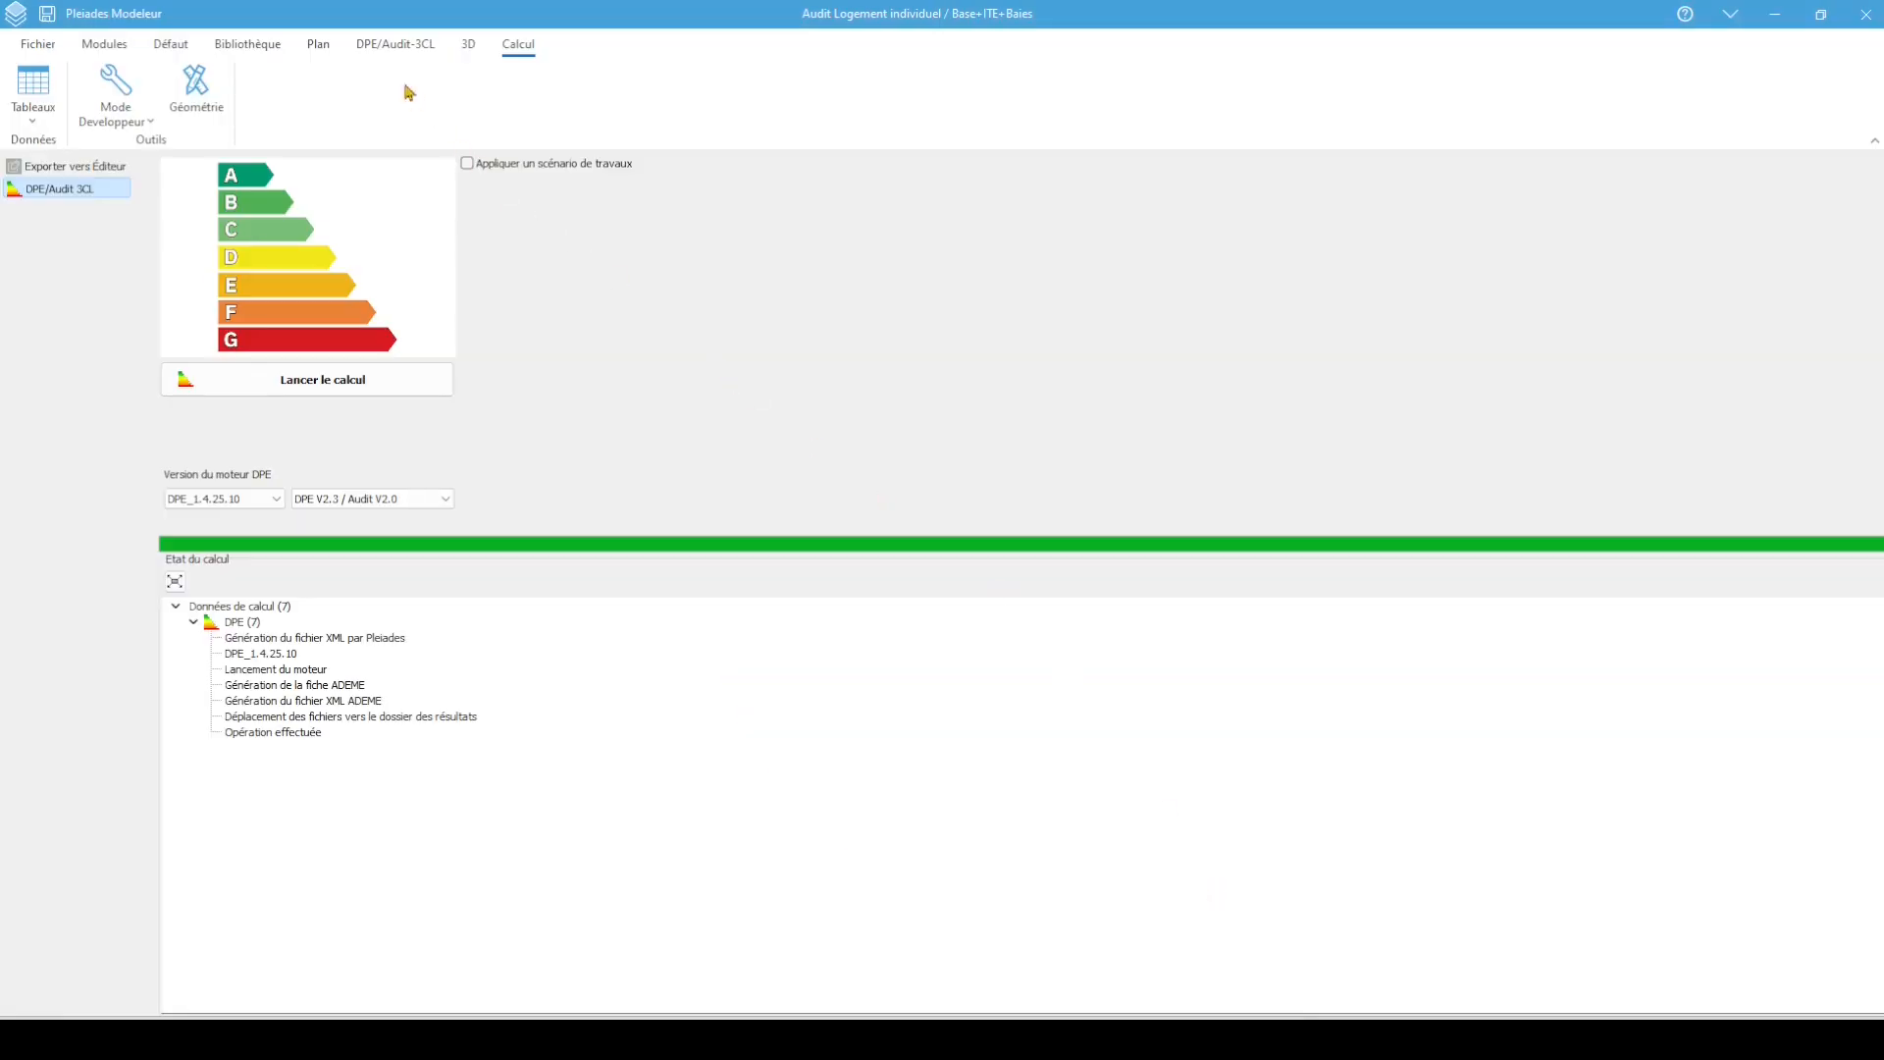
# Add the general library's Centile 50% Double flux - C50 work cost to Zone 1's ventilation system
pyautogui.click(376, 49)
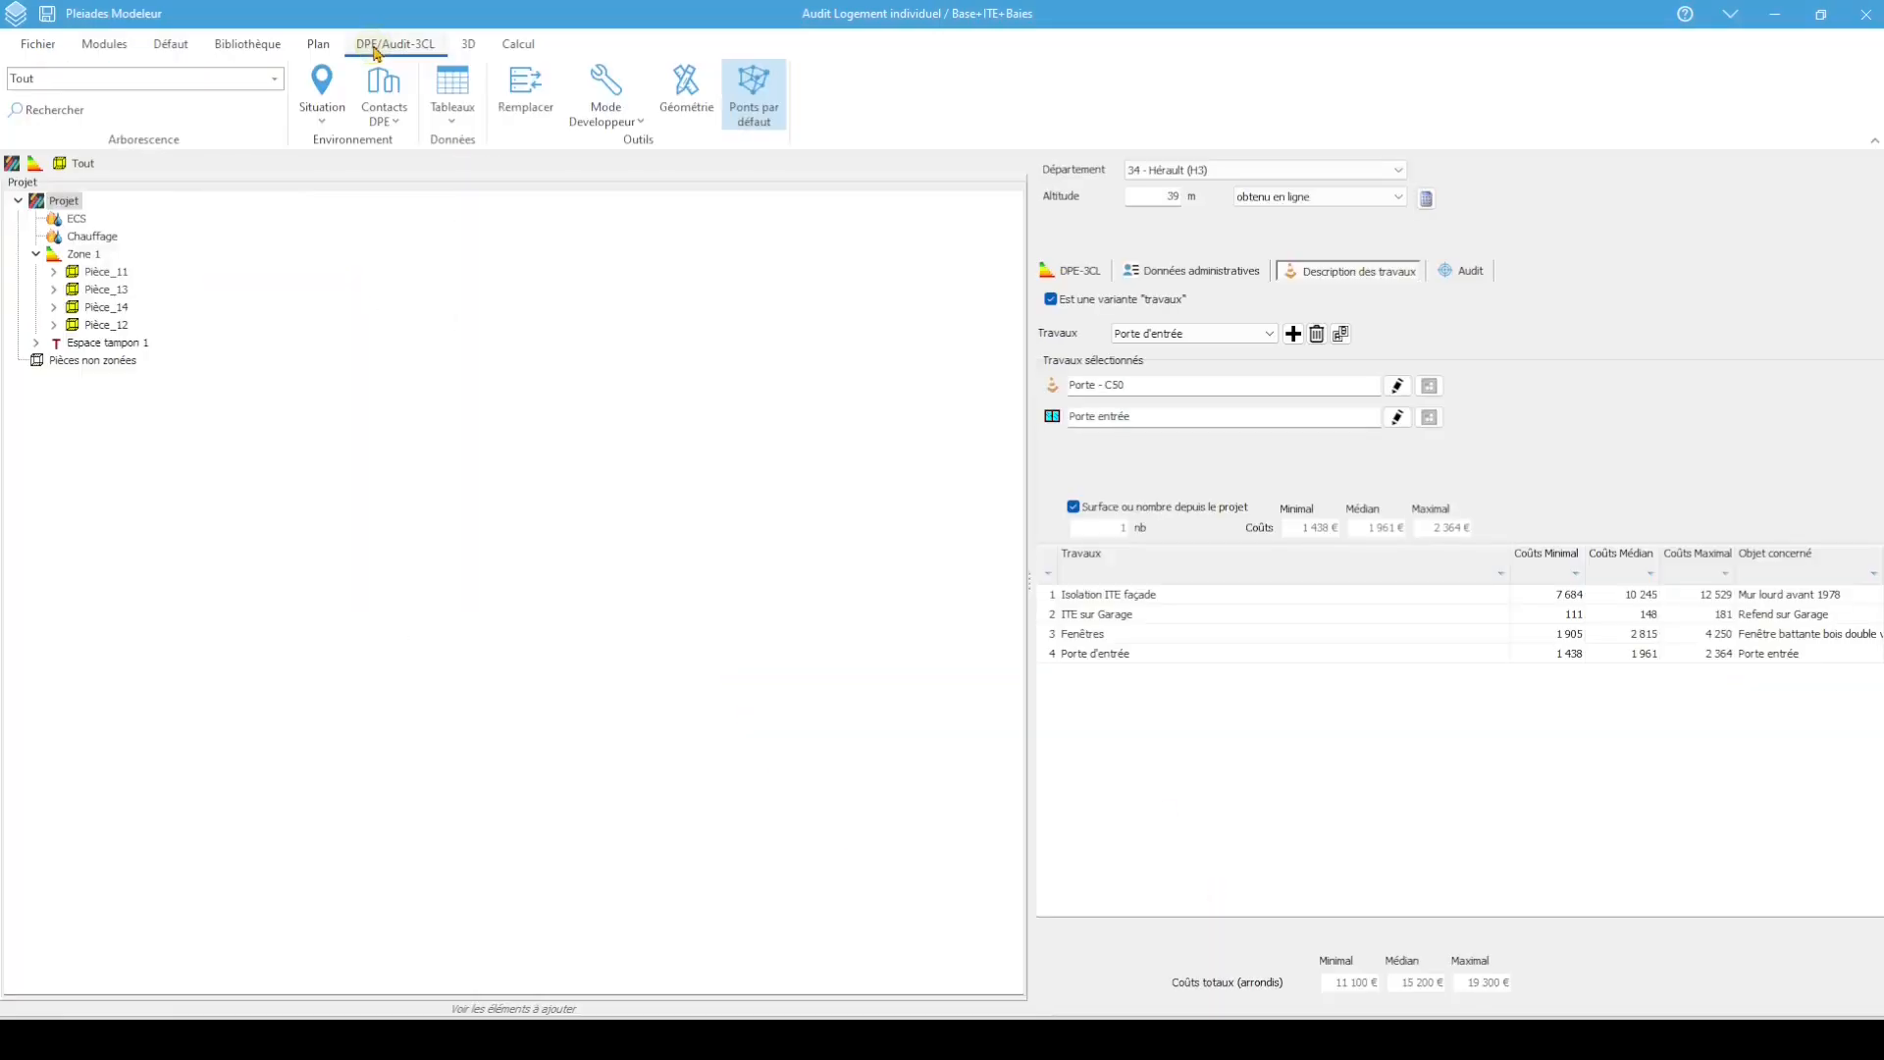
pyautogui.click(93, 256)
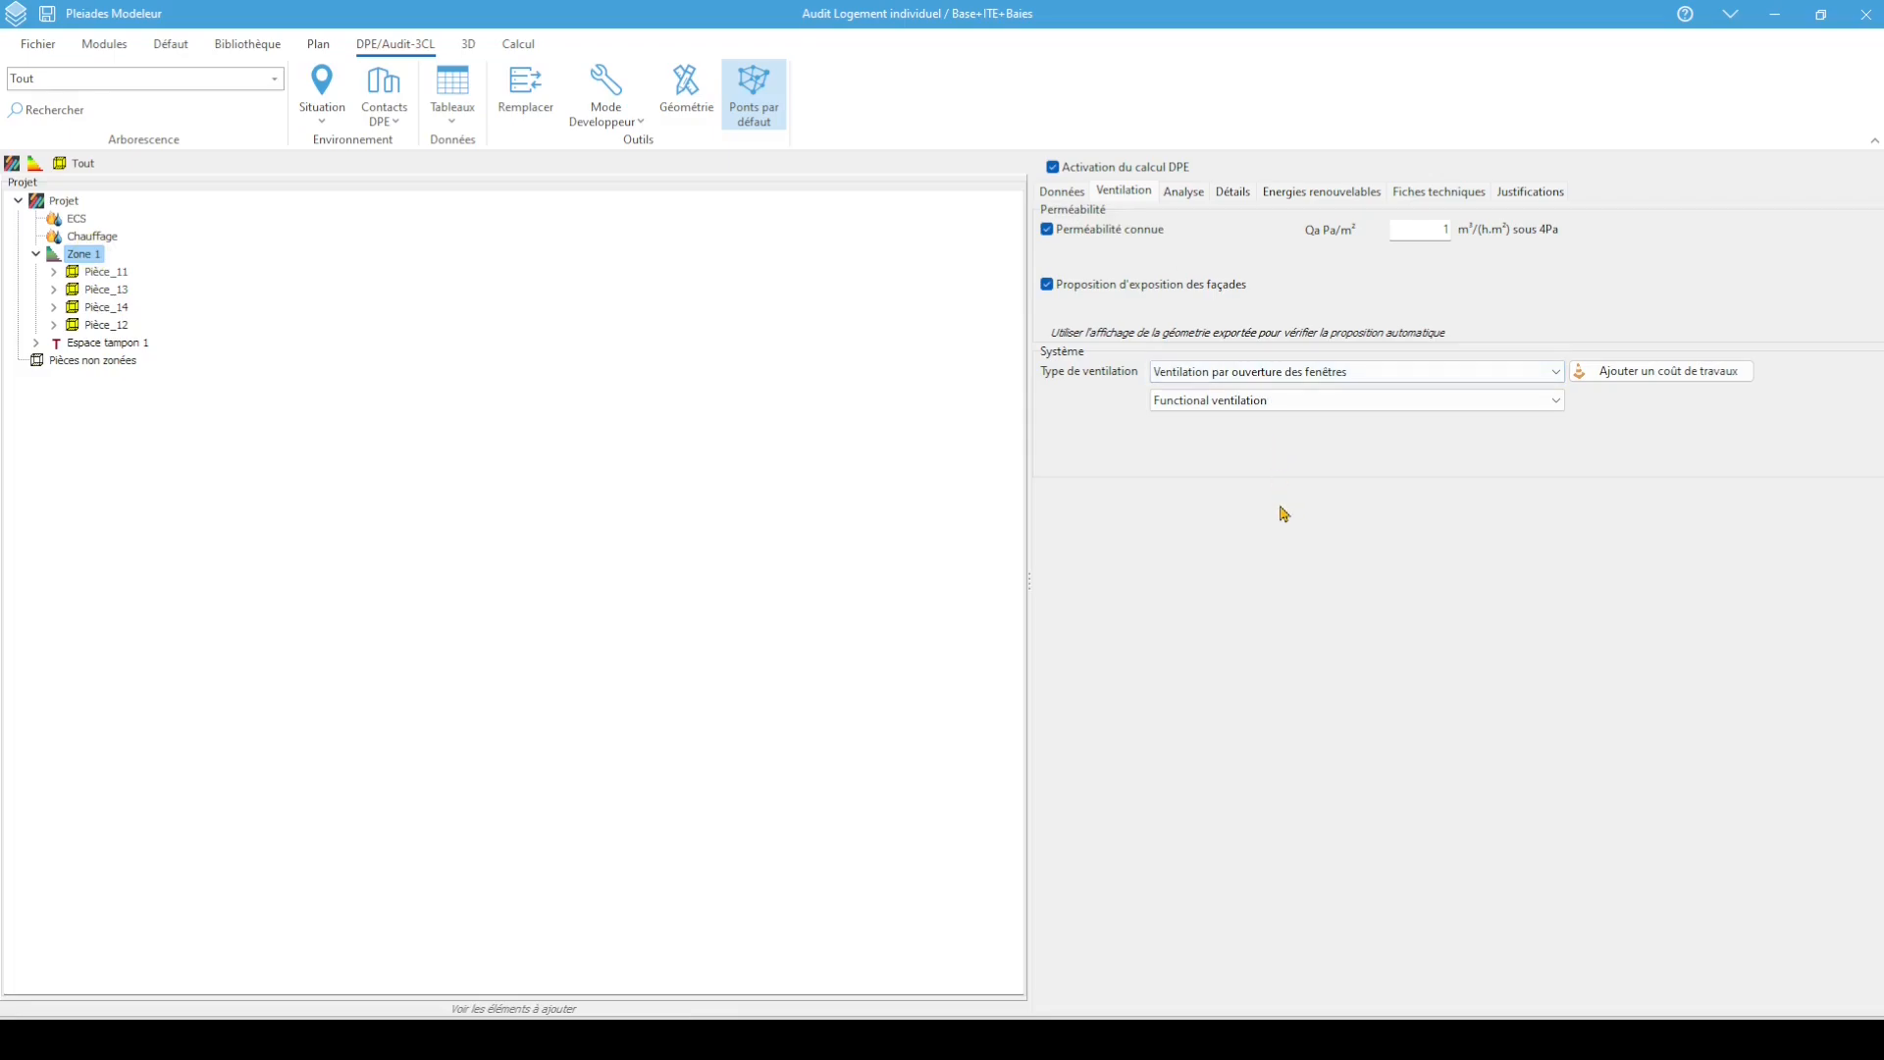
pyautogui.click(1602, 380)
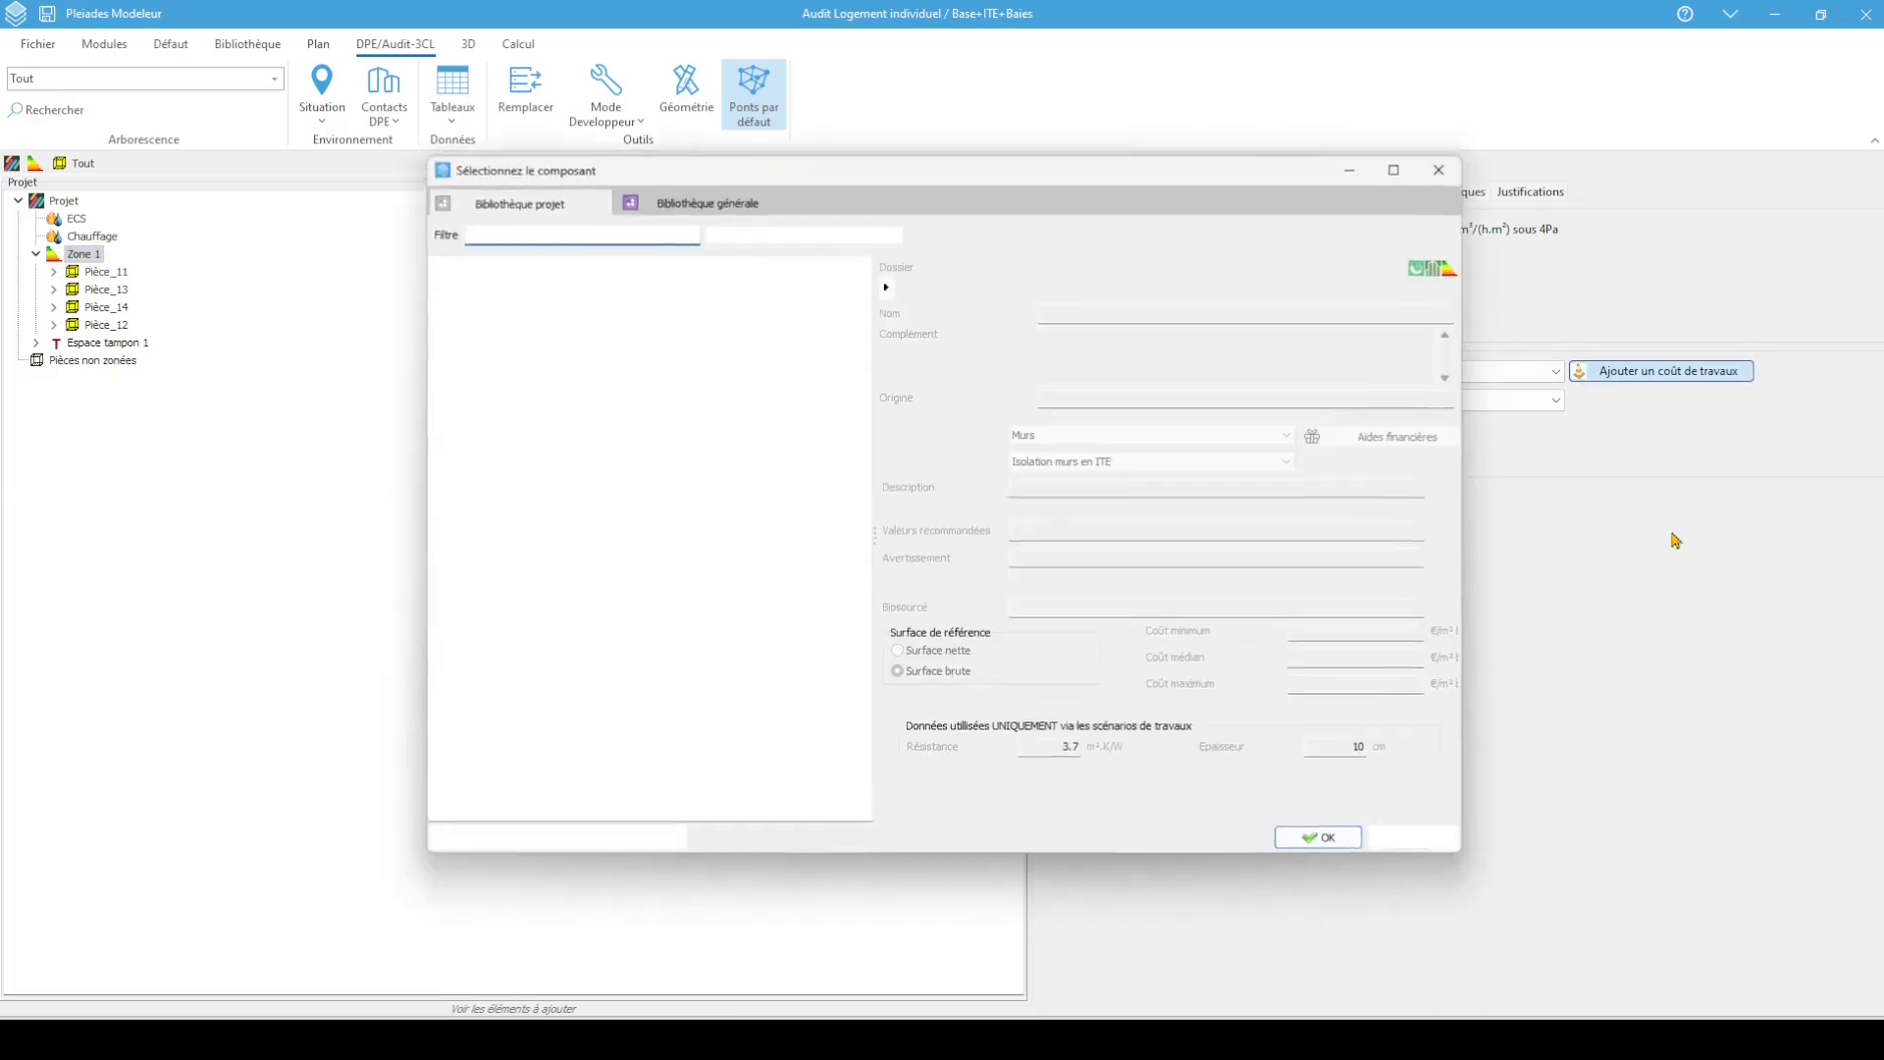
pyautogui.click(715, 204)
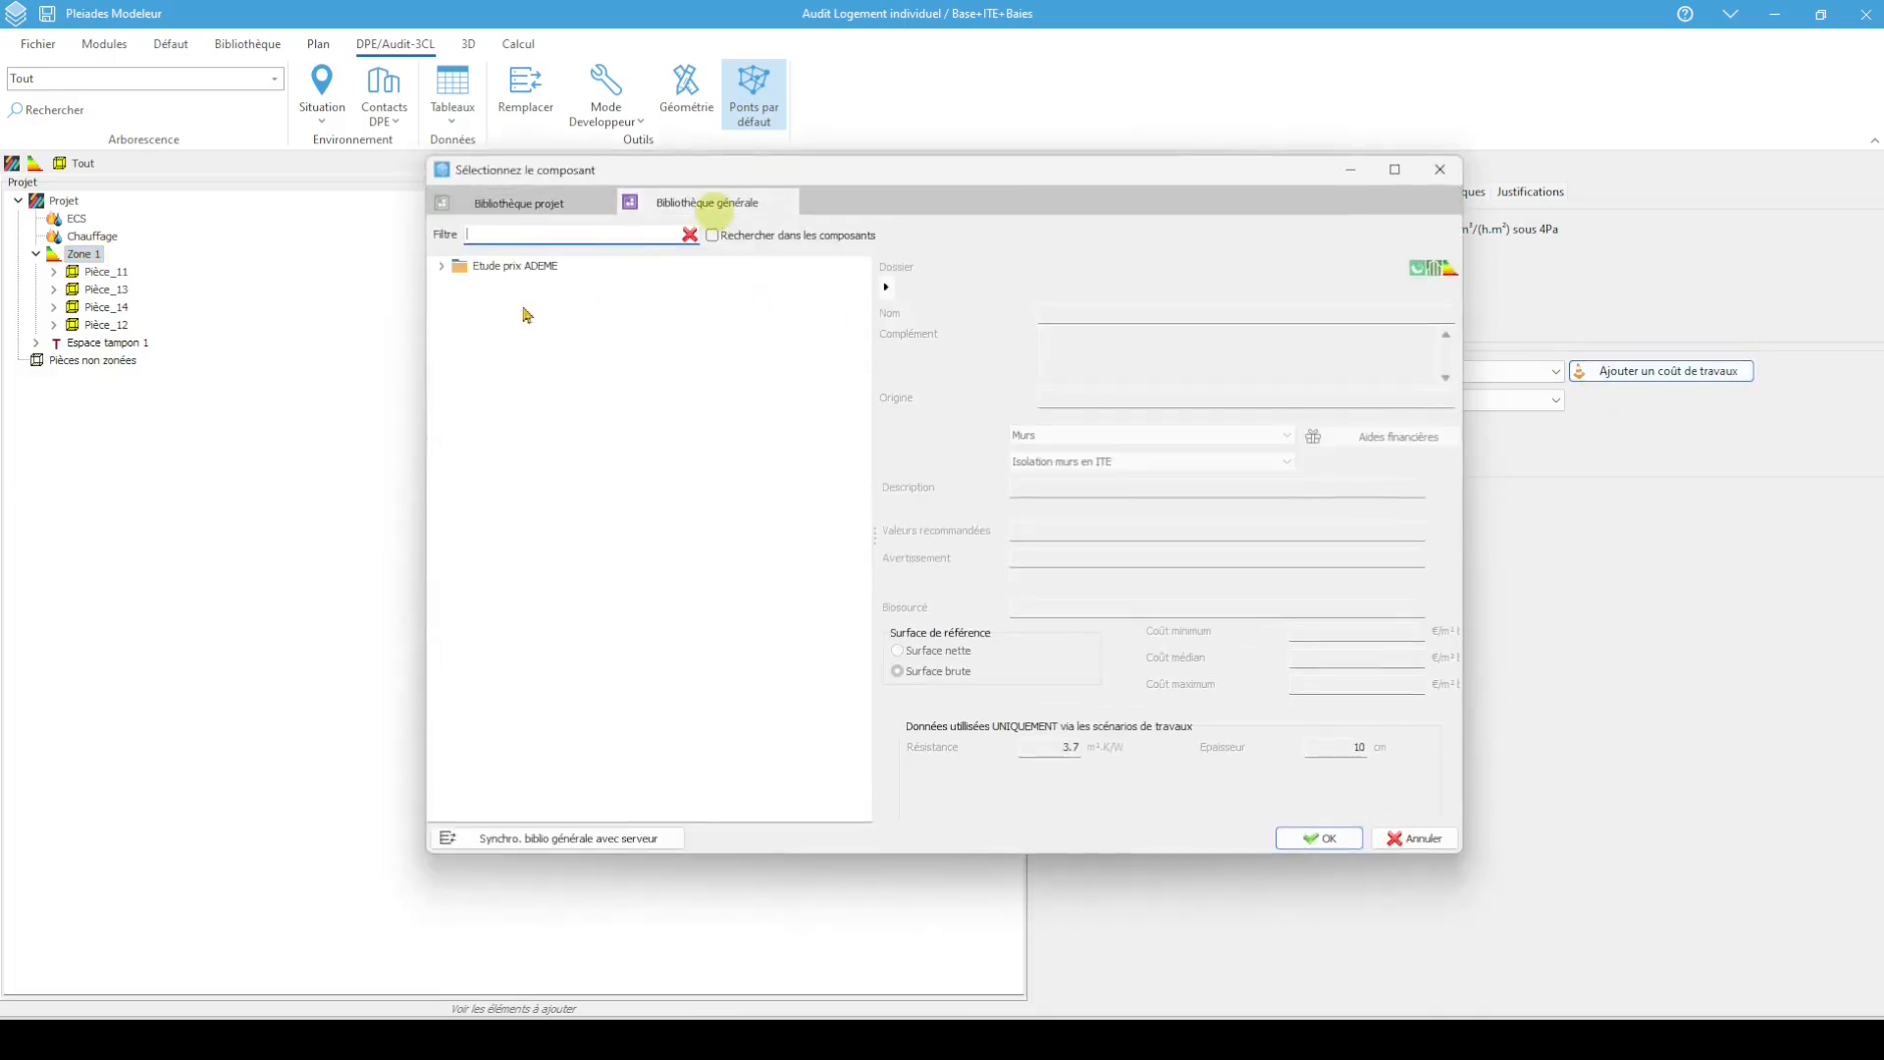
pyautogui.click(441, 265)
pyautogui.click(459, 283)
pyautogui.click(477, 301)
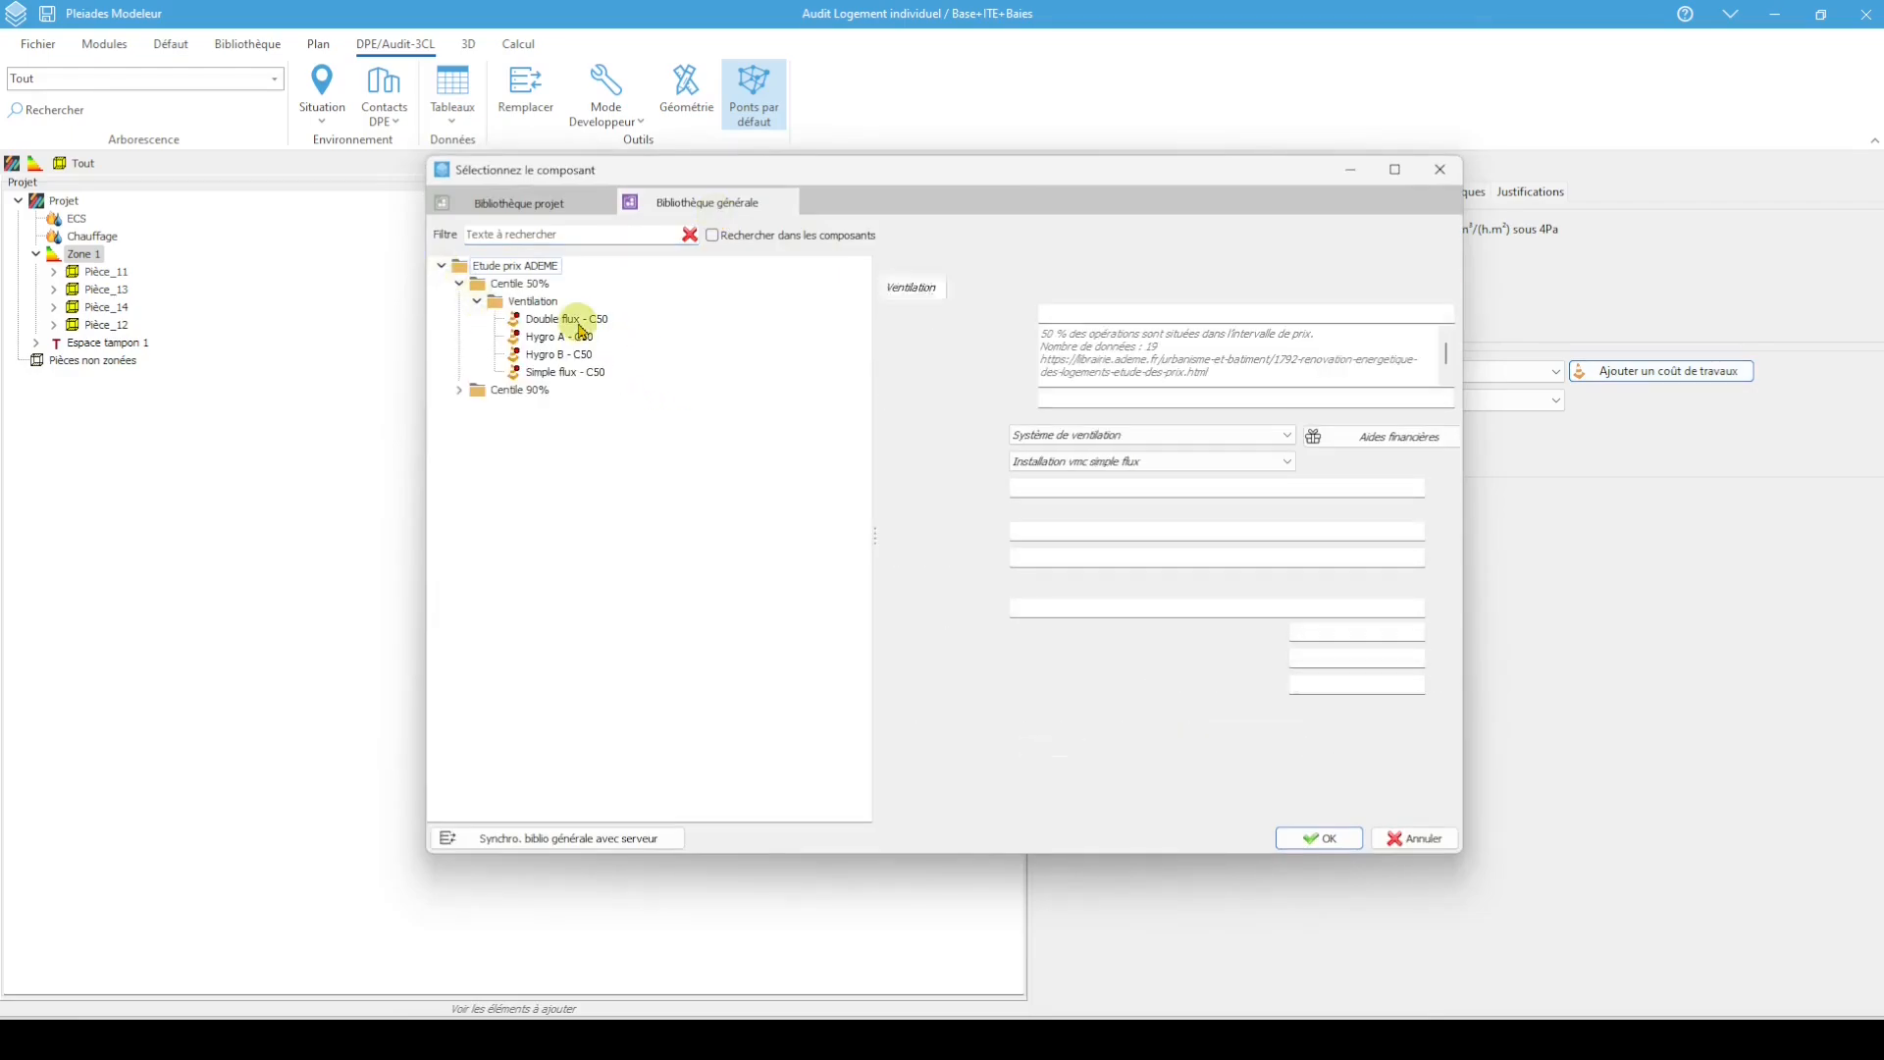
pyautogui.click(579, 321)
pyautogui.click(1332, 841)
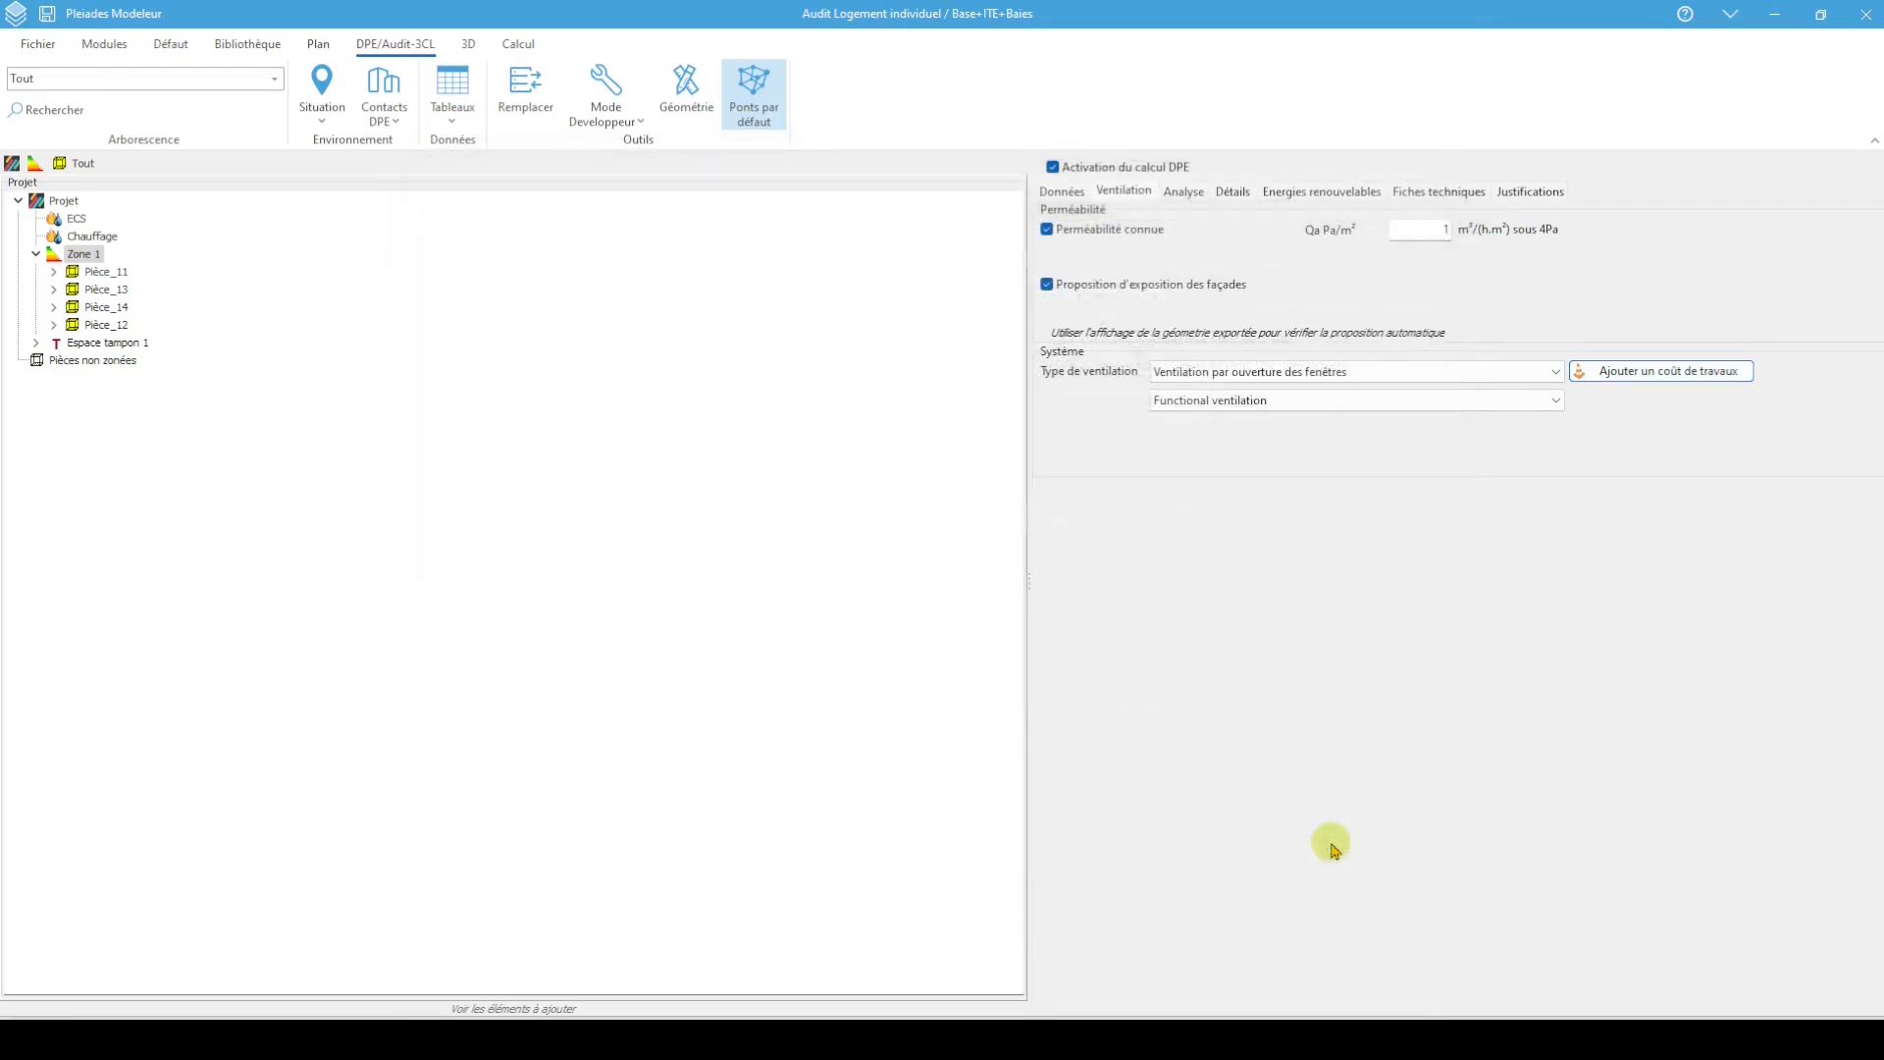
# Set Zone 1's ventilation type to Vmc df individuelle avec échangeur à partir de 2013, with a separate installation date of 2023
pyautogui.click(1475, 372)
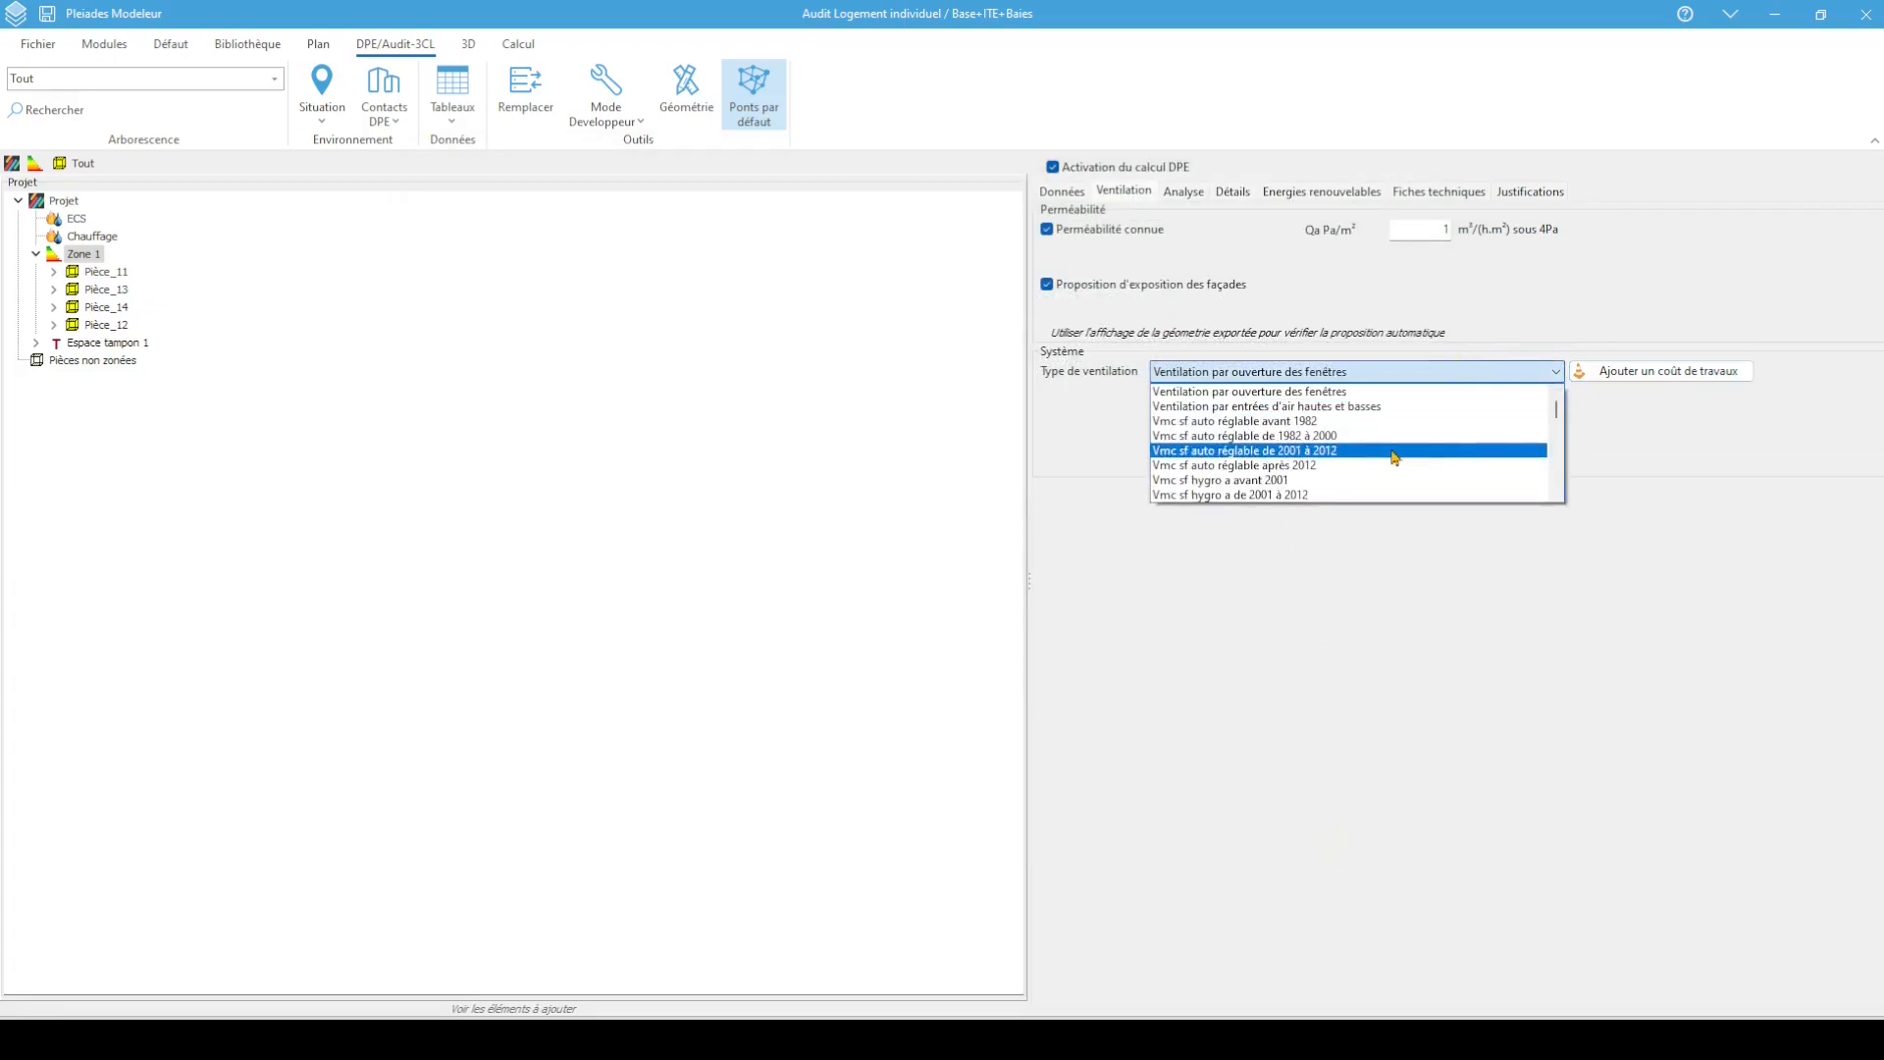
pyautogui.scroll(-2, 1394, 455)
pyautogui.scroll(-5, 1386, 456)
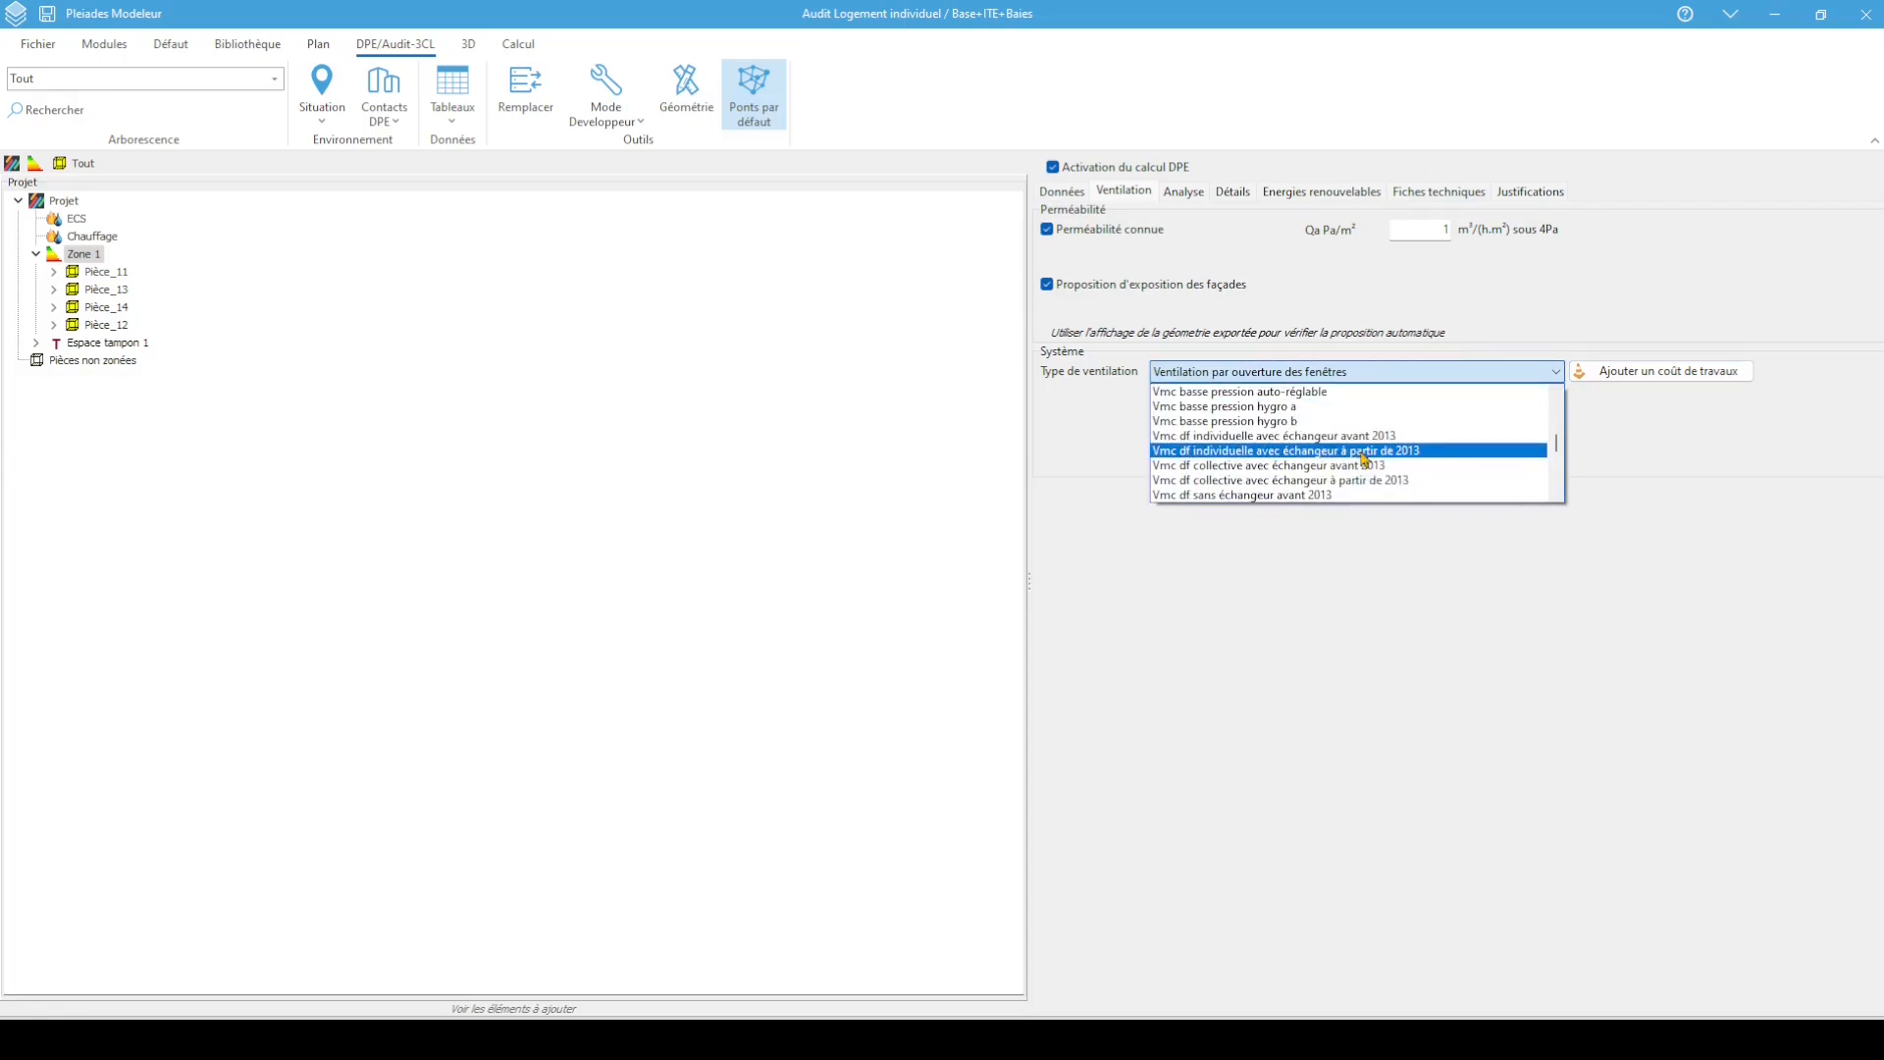
pyautogui.click(1365, 451)
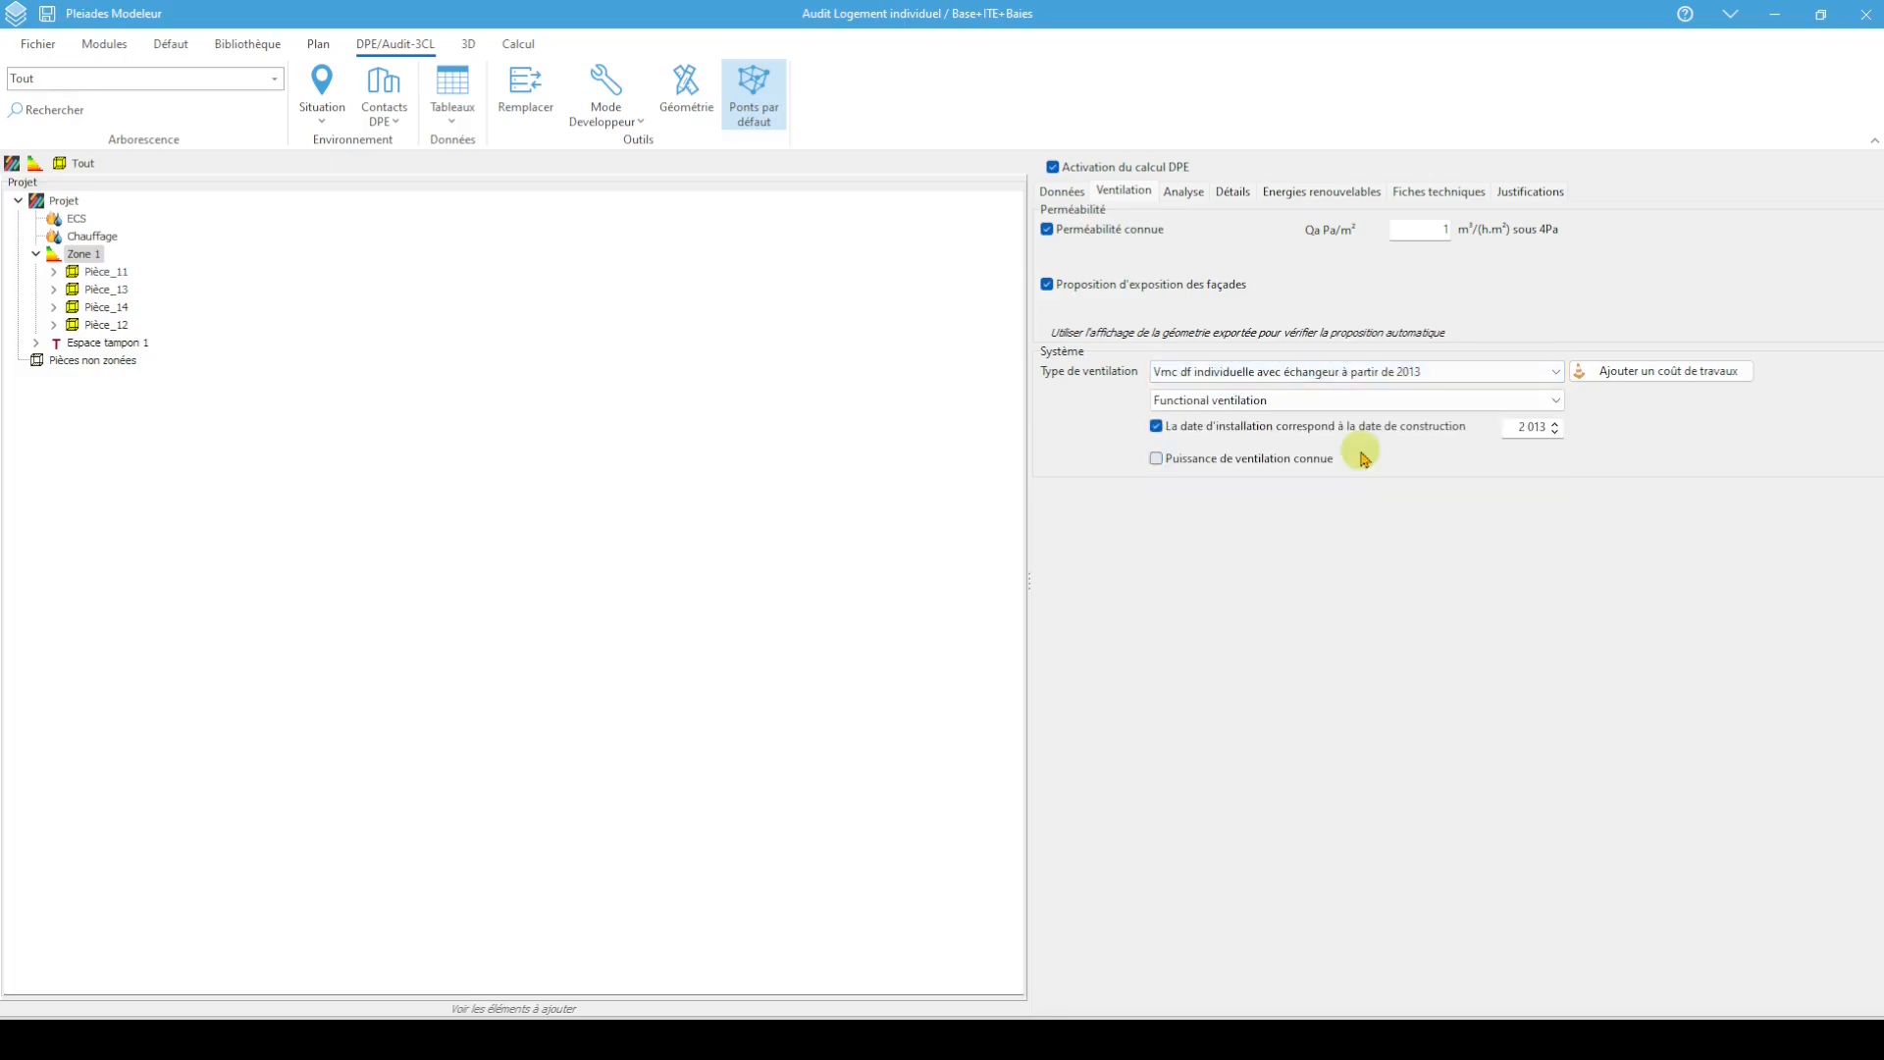
pyautogui.click(1234, 434)
pyautogui.click(1527, 428)
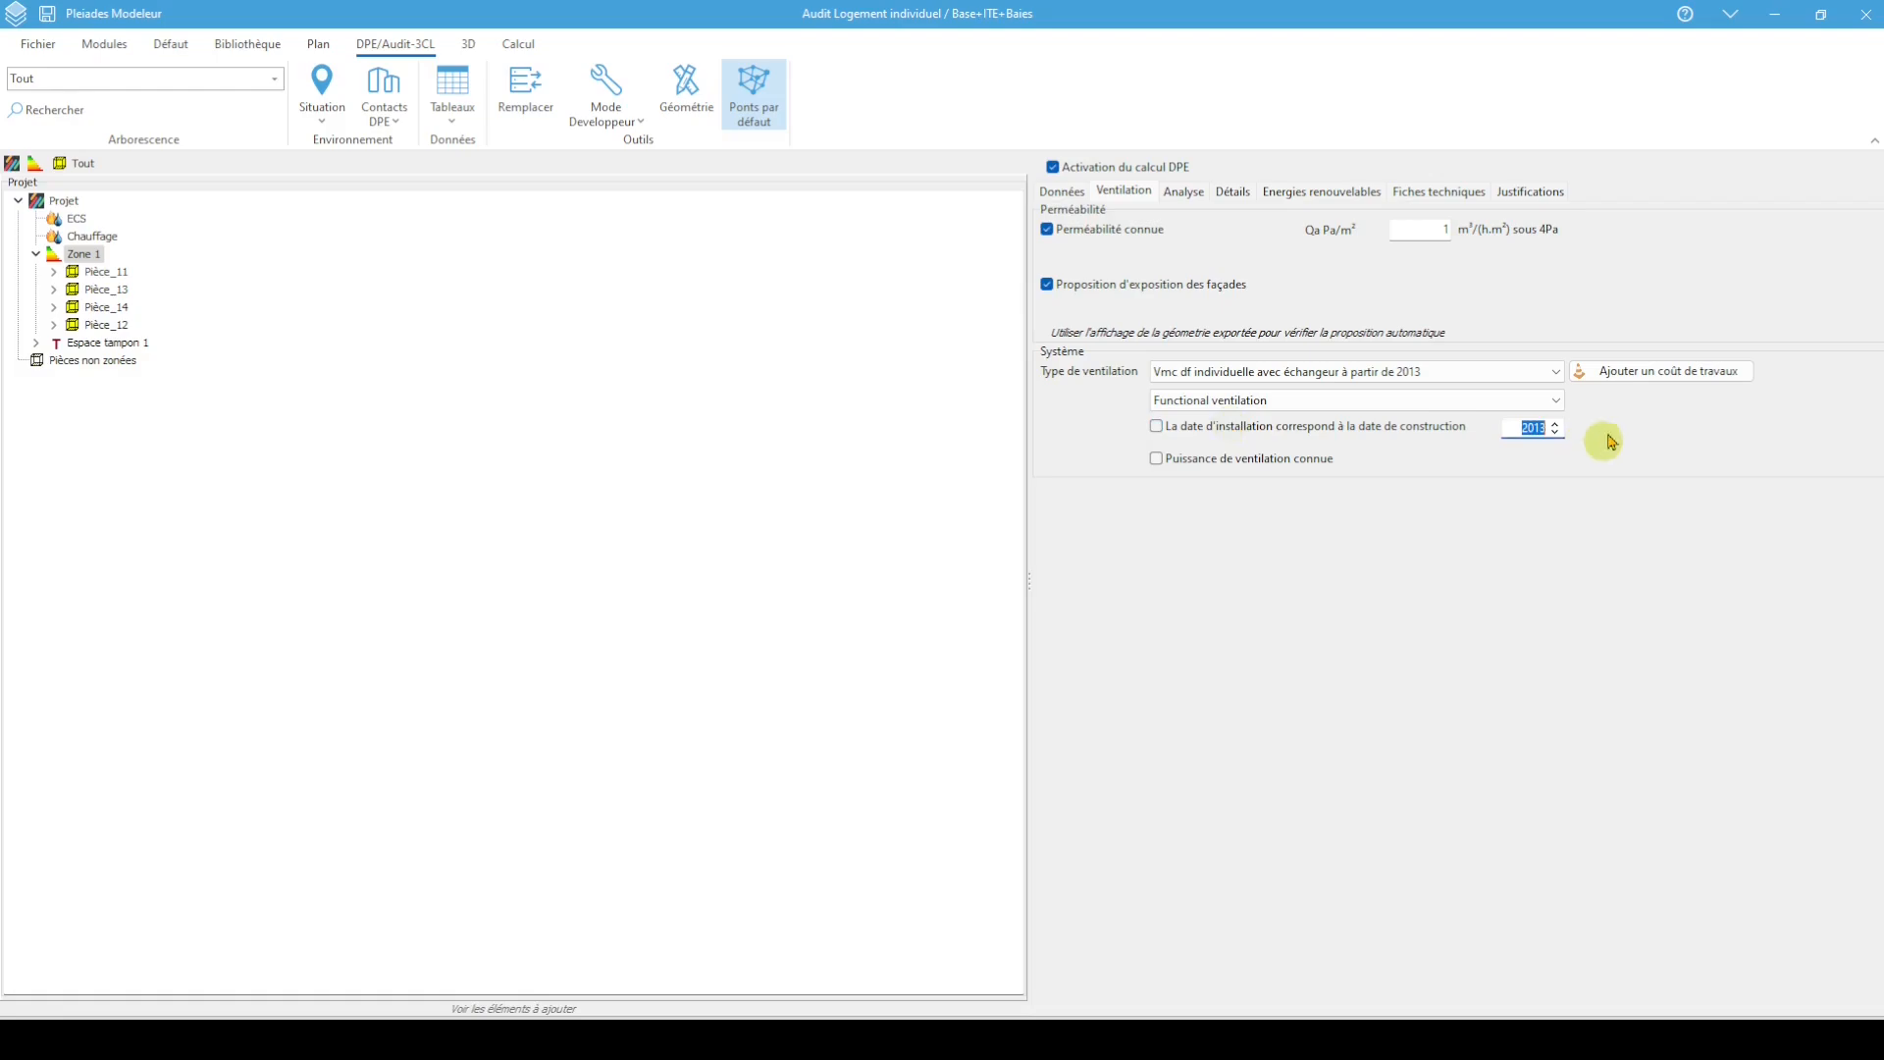
pyautogui.write('2')
pyautogui.click(1311, 562)
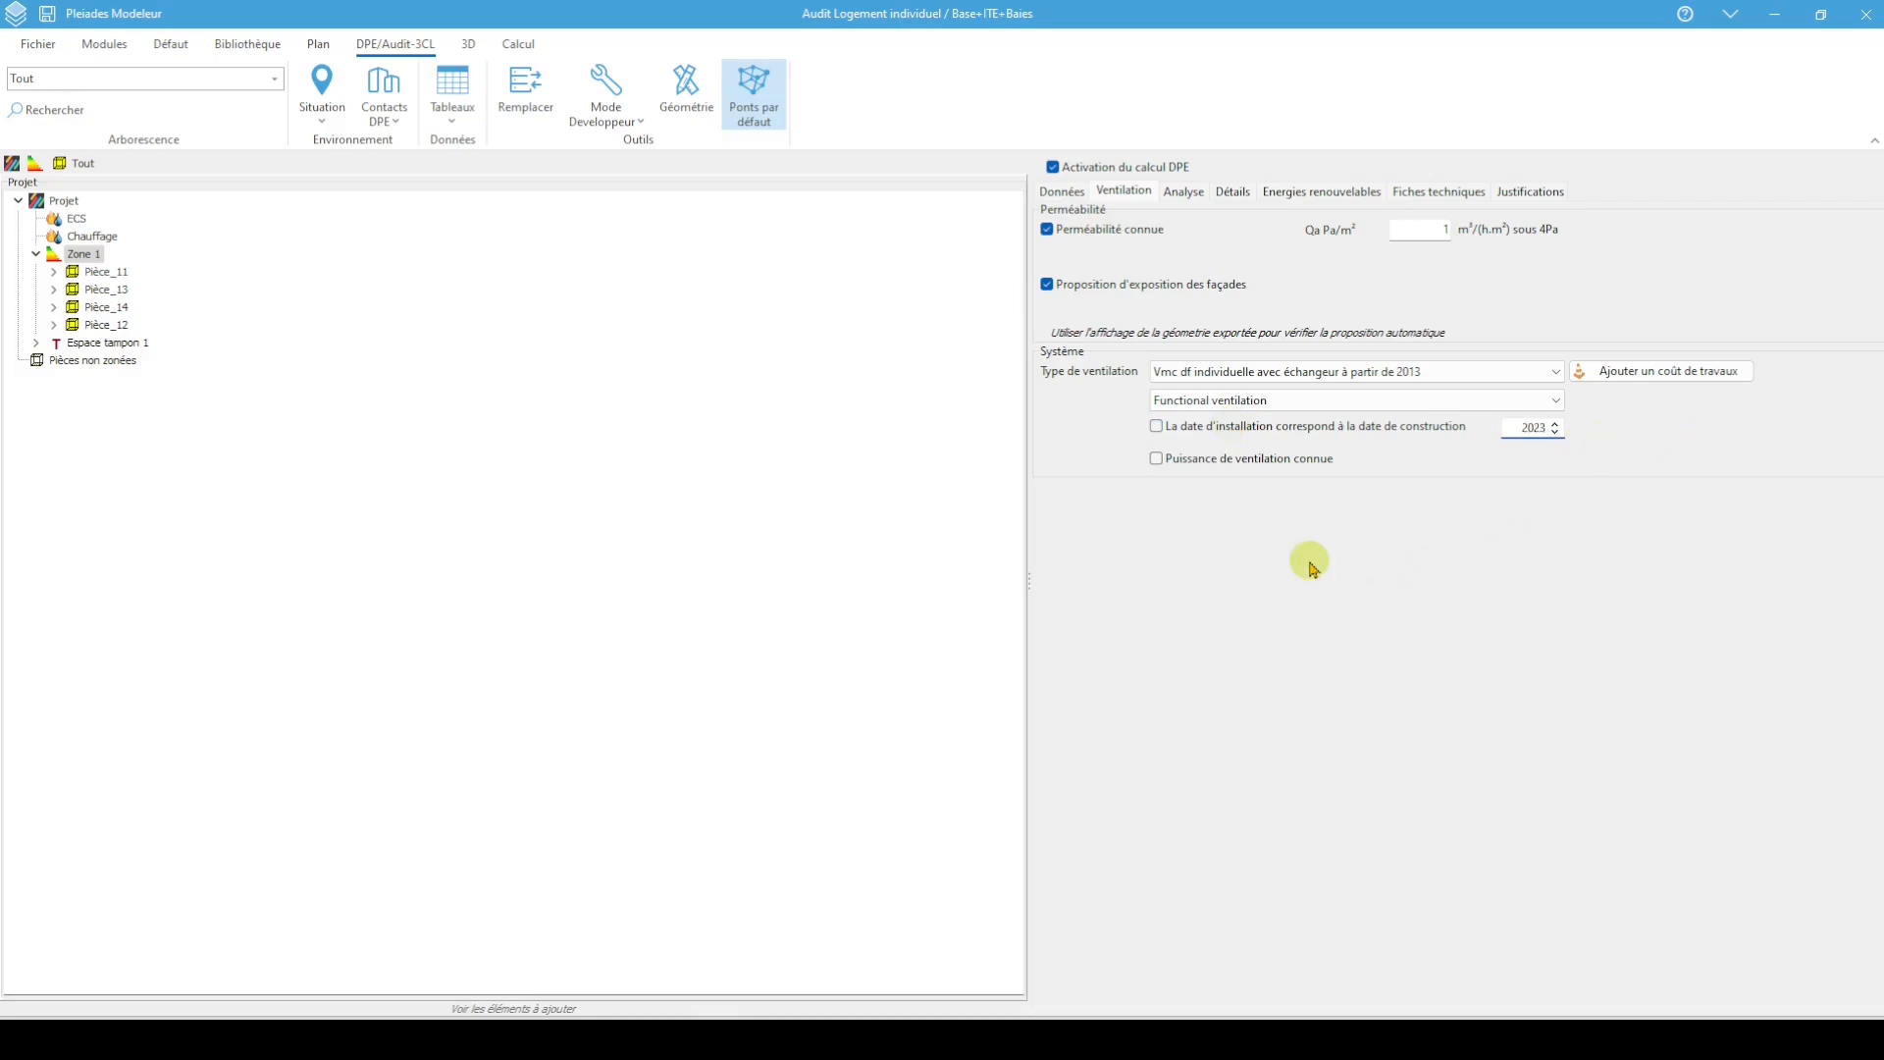
# Declare Zone 1's ventilation power as known and set it to 35 W
pyautogui.click(1286, 459)
pyautogui.click(1158, 459)
pyautogui.click(1610, 462)
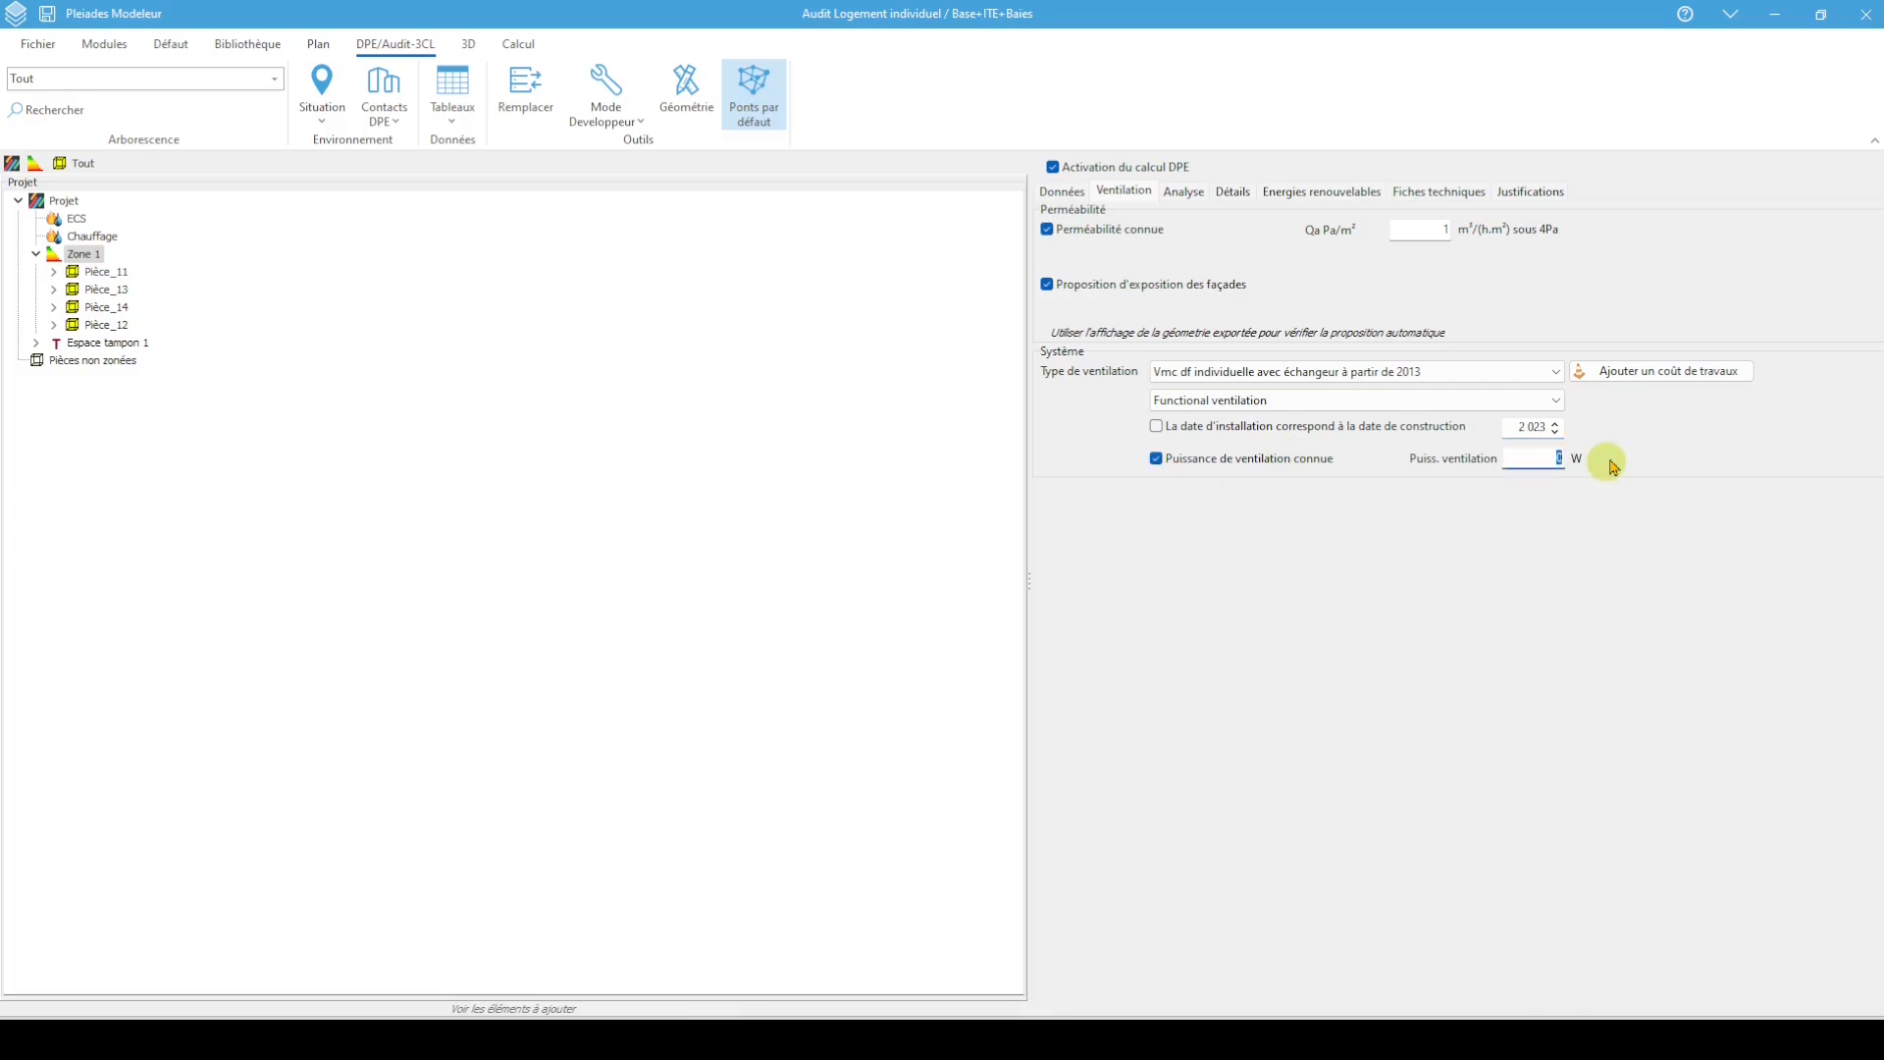
pyautogui.write('35')
pyautogui.click(732, 451)
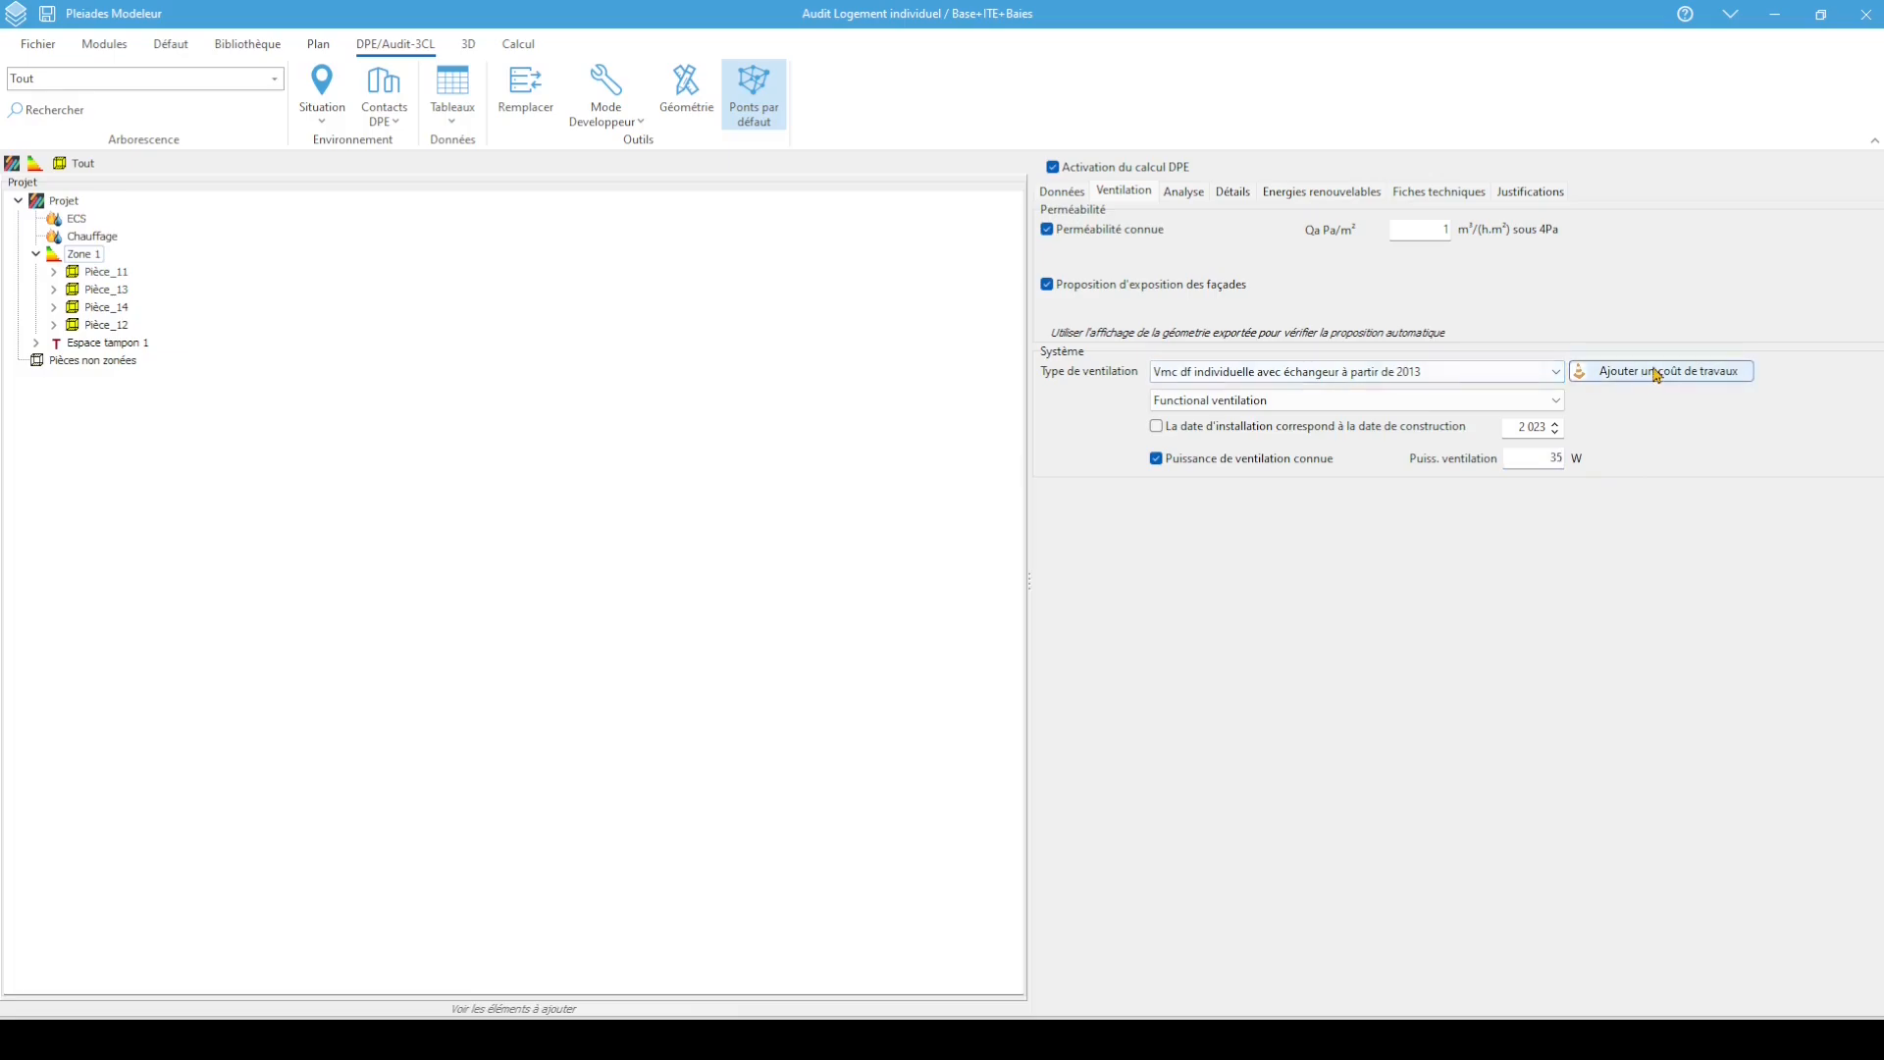
# Display the Double flux - C50 work item in the project's works description to check its quantity and costs
pyautogui.click(62, 202)
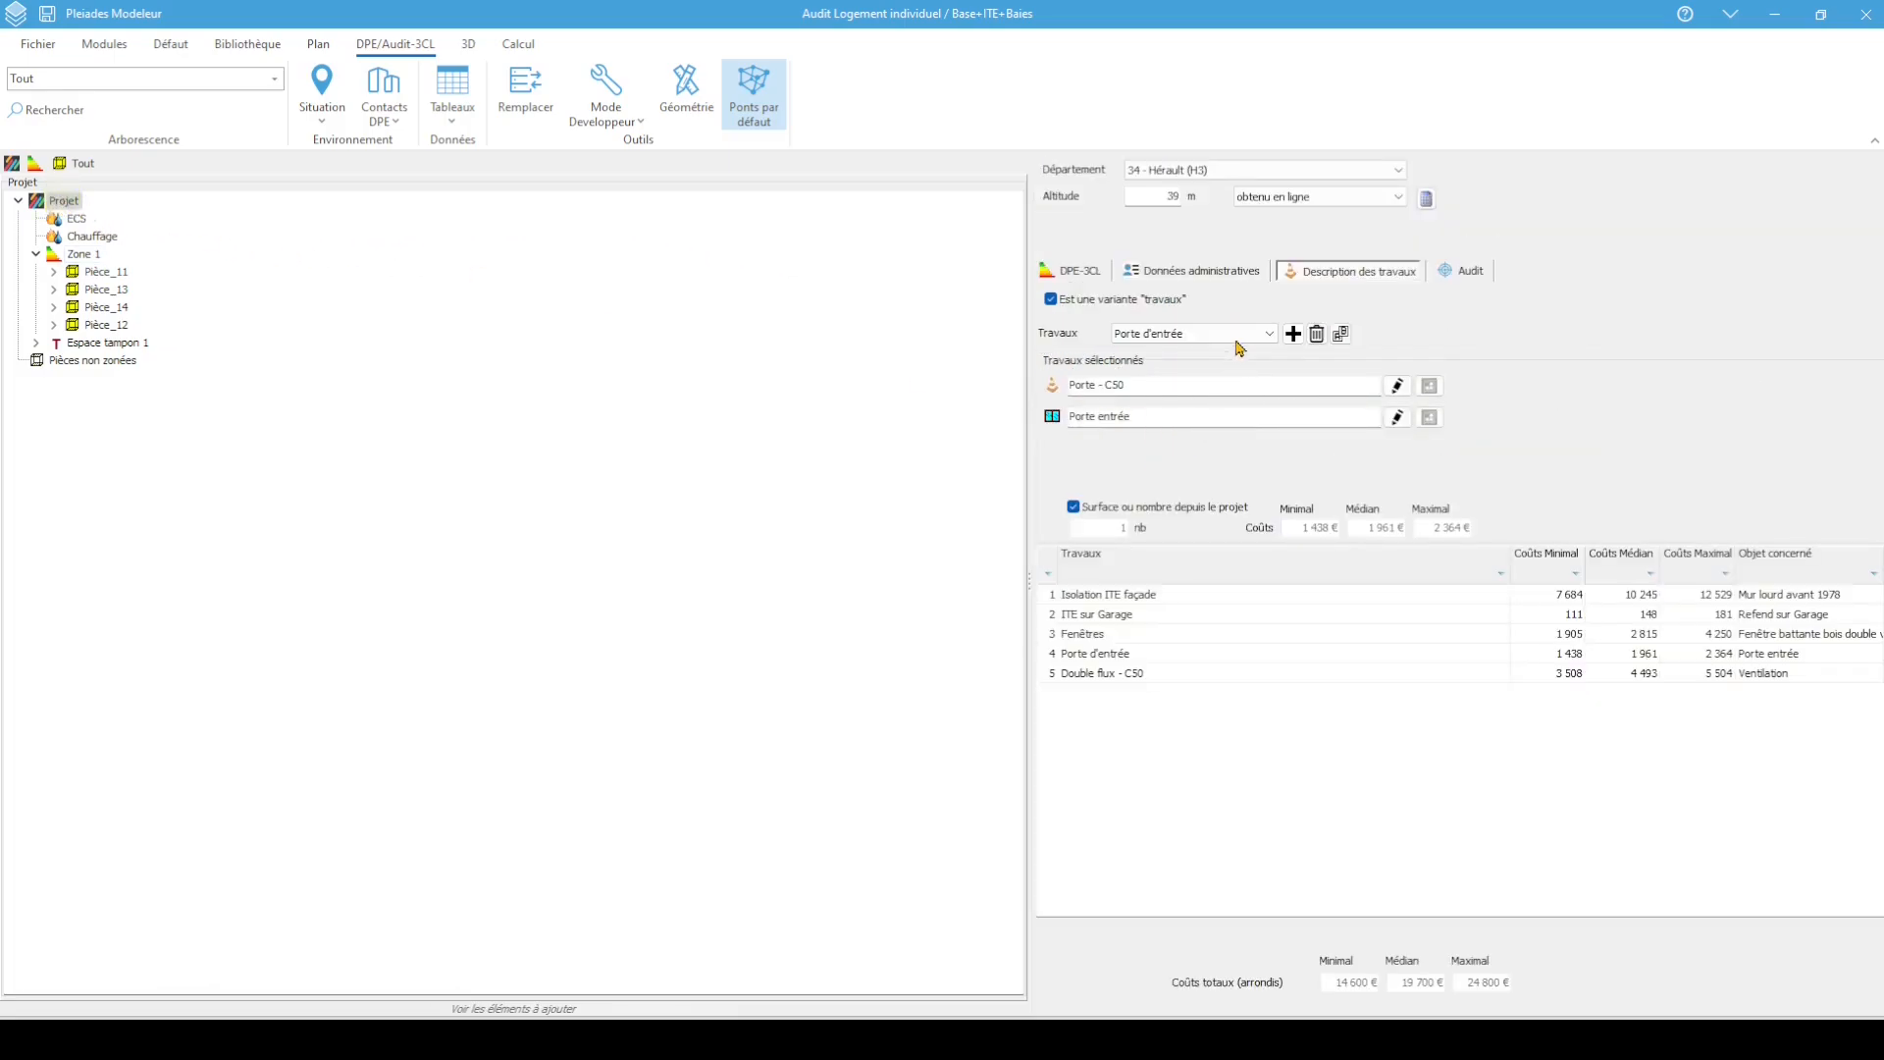
pyautogui.click(1237, 337)
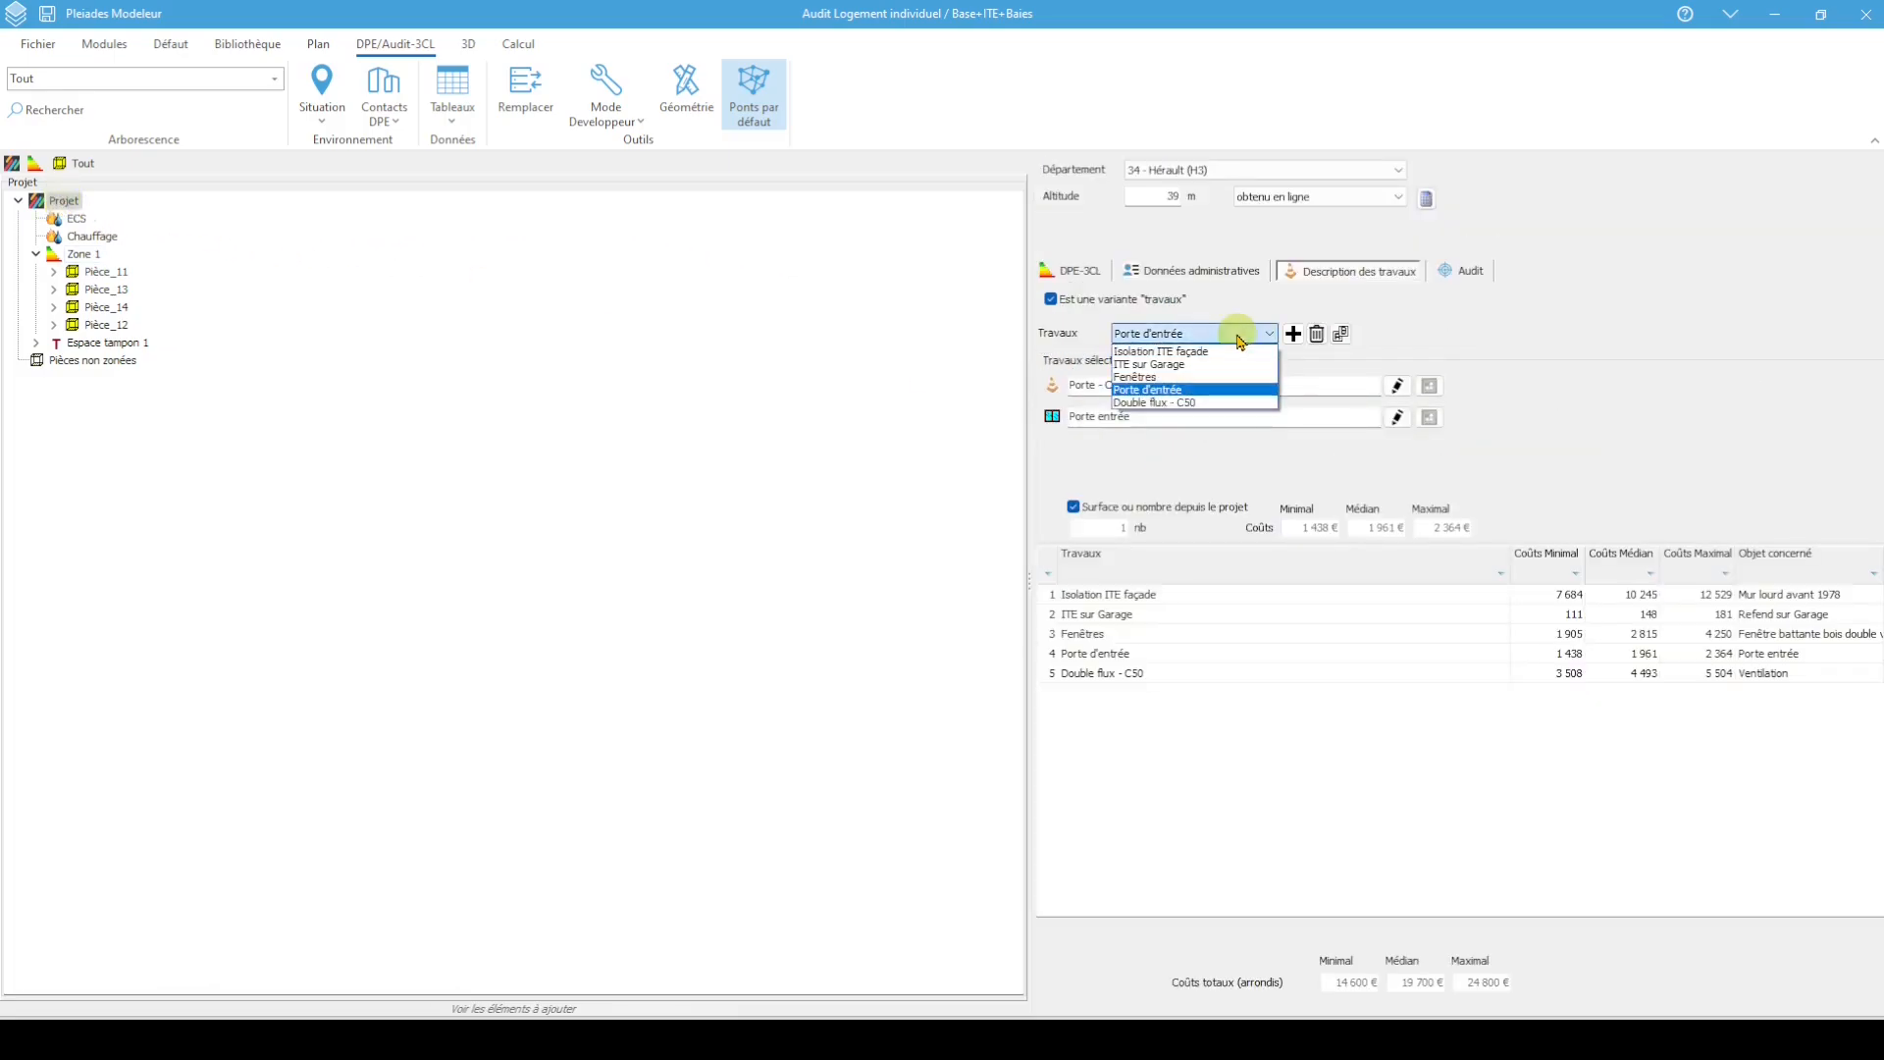
pyautogui.click(1170, 404)
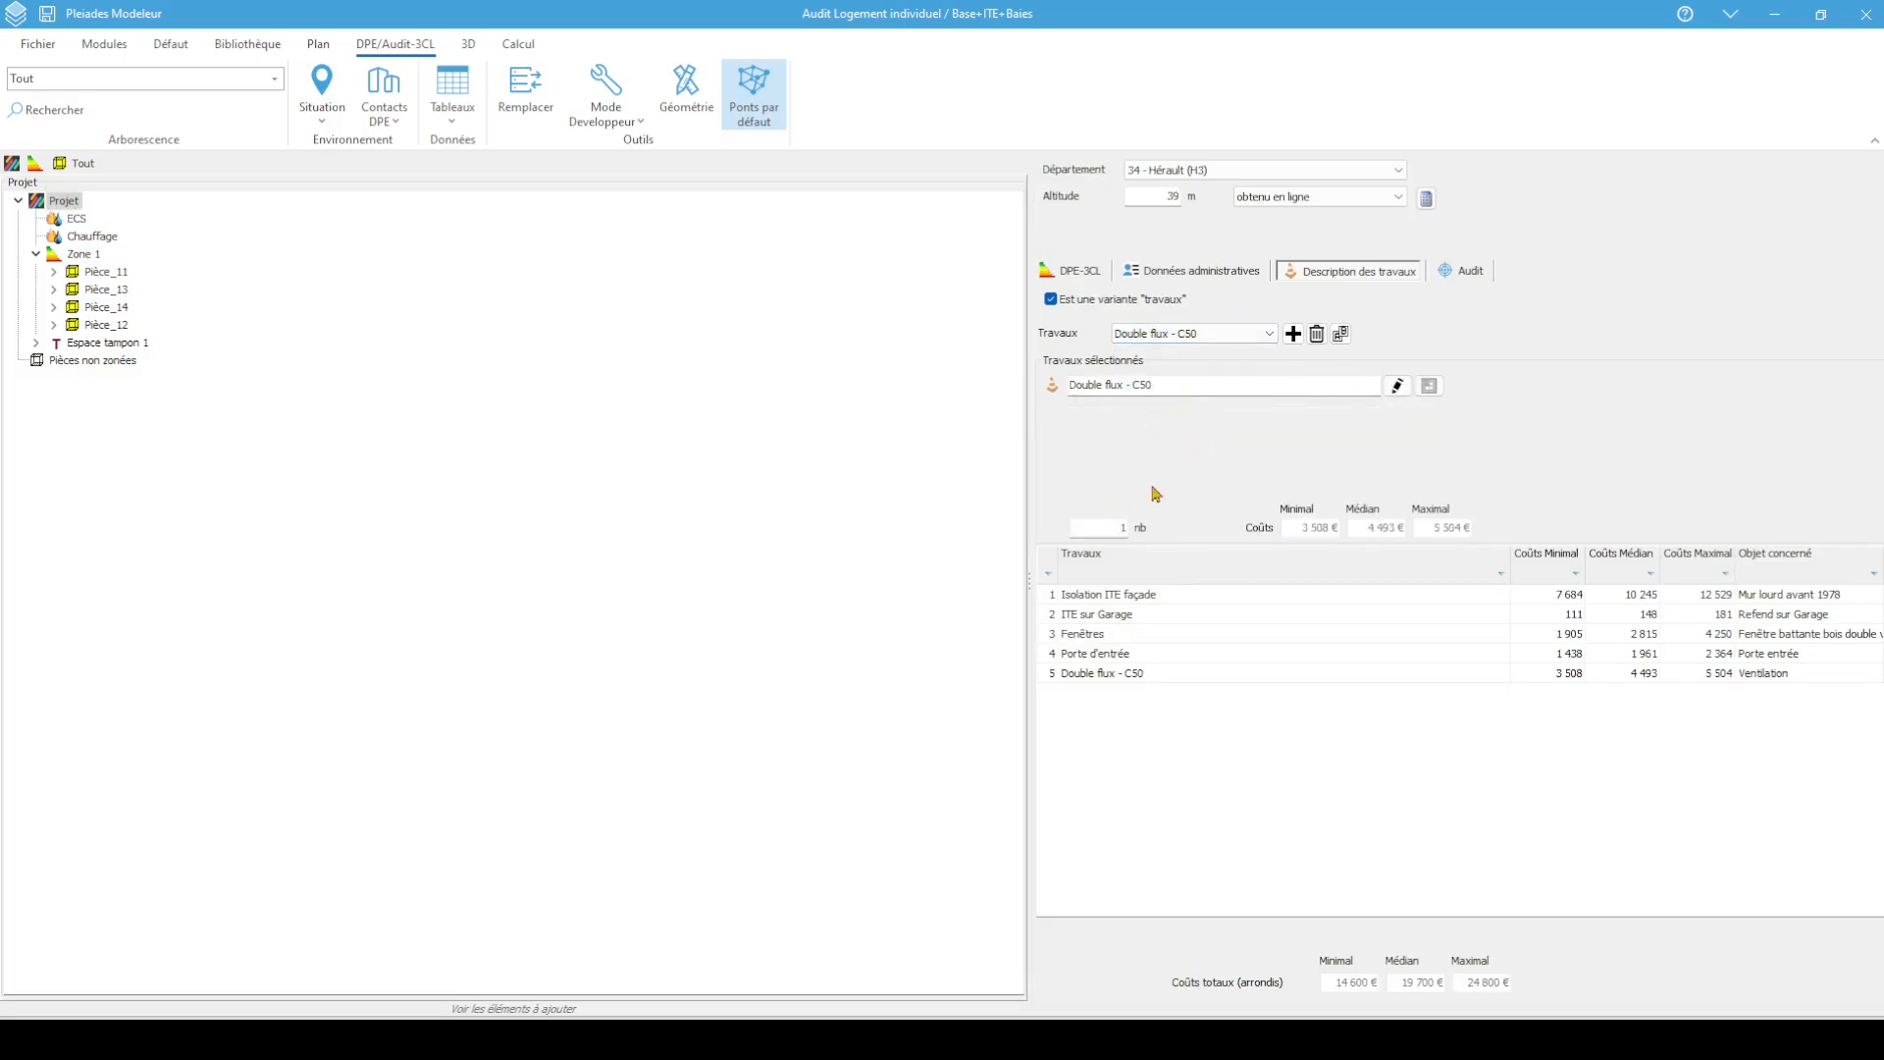
pyautogui.click(1160, 469)
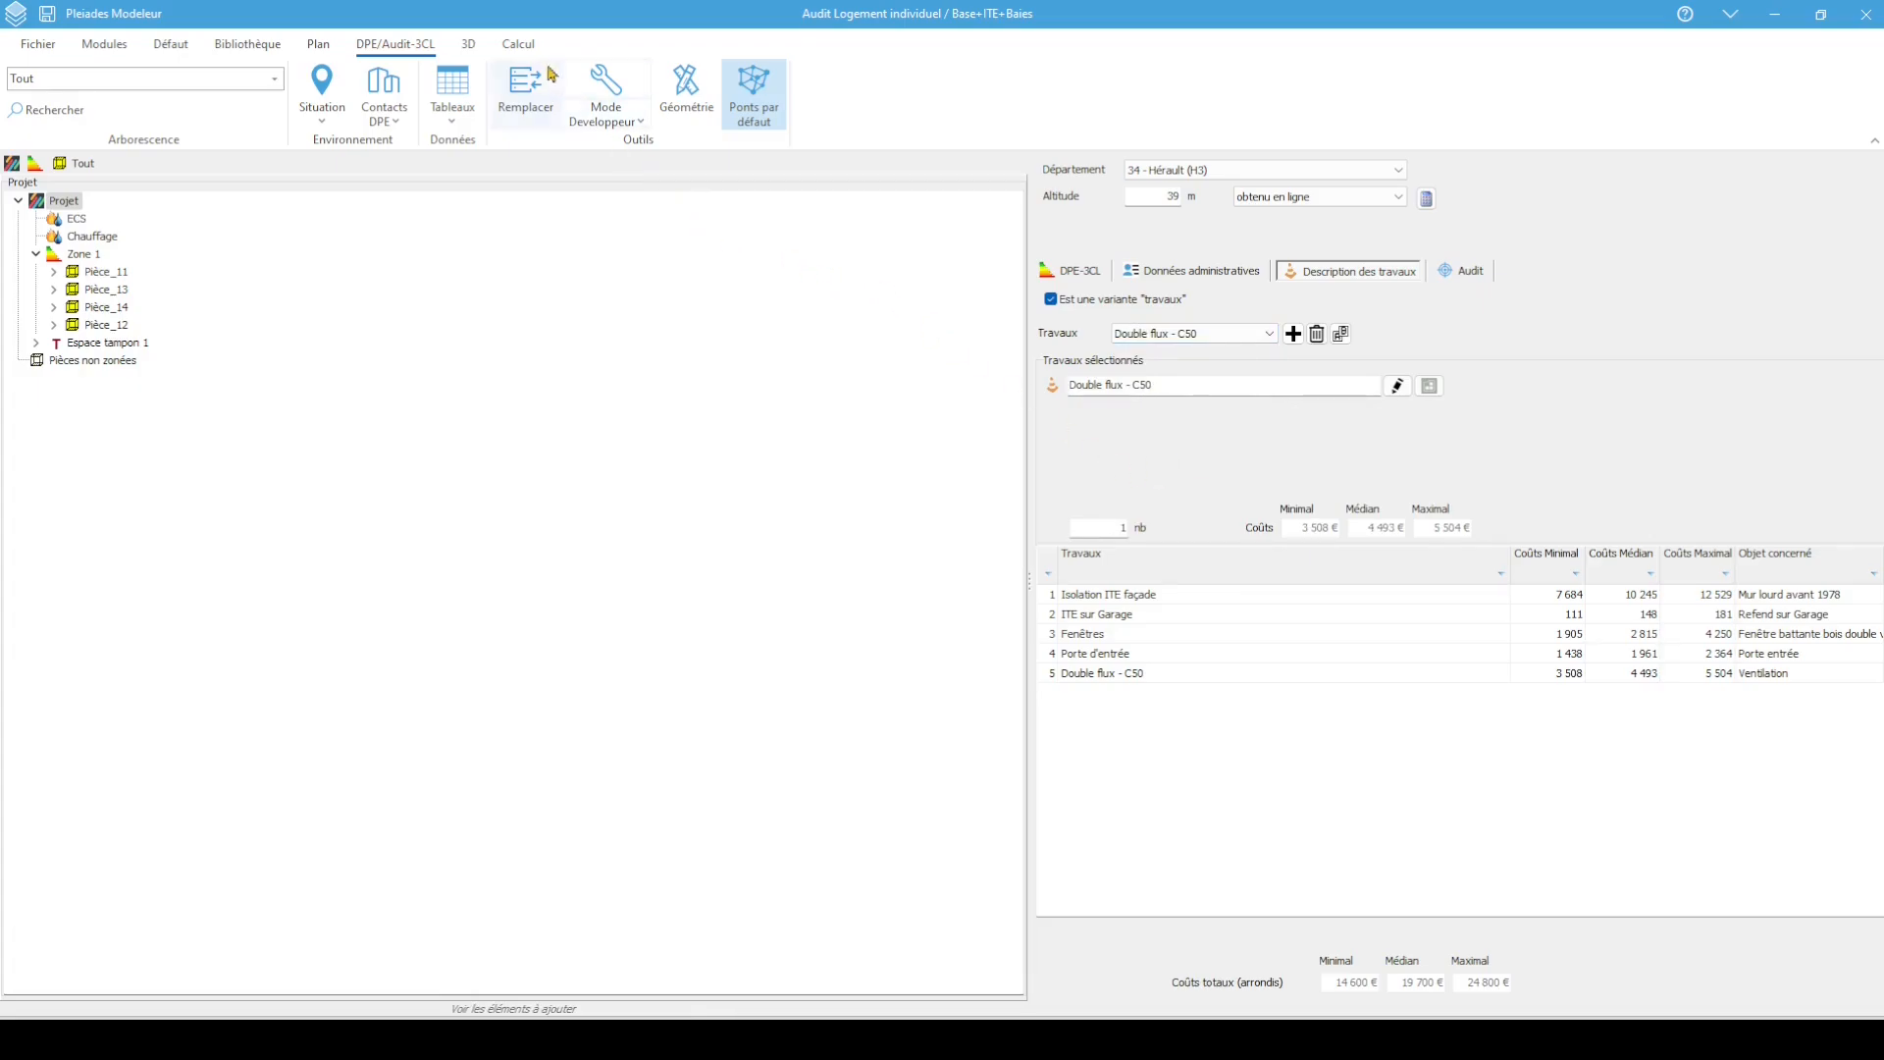
# Run the DPE/Audit calculation as variant Base+ITE+Baies+DF and display its detailed static heat losses
pyautogui.click(518, 44)
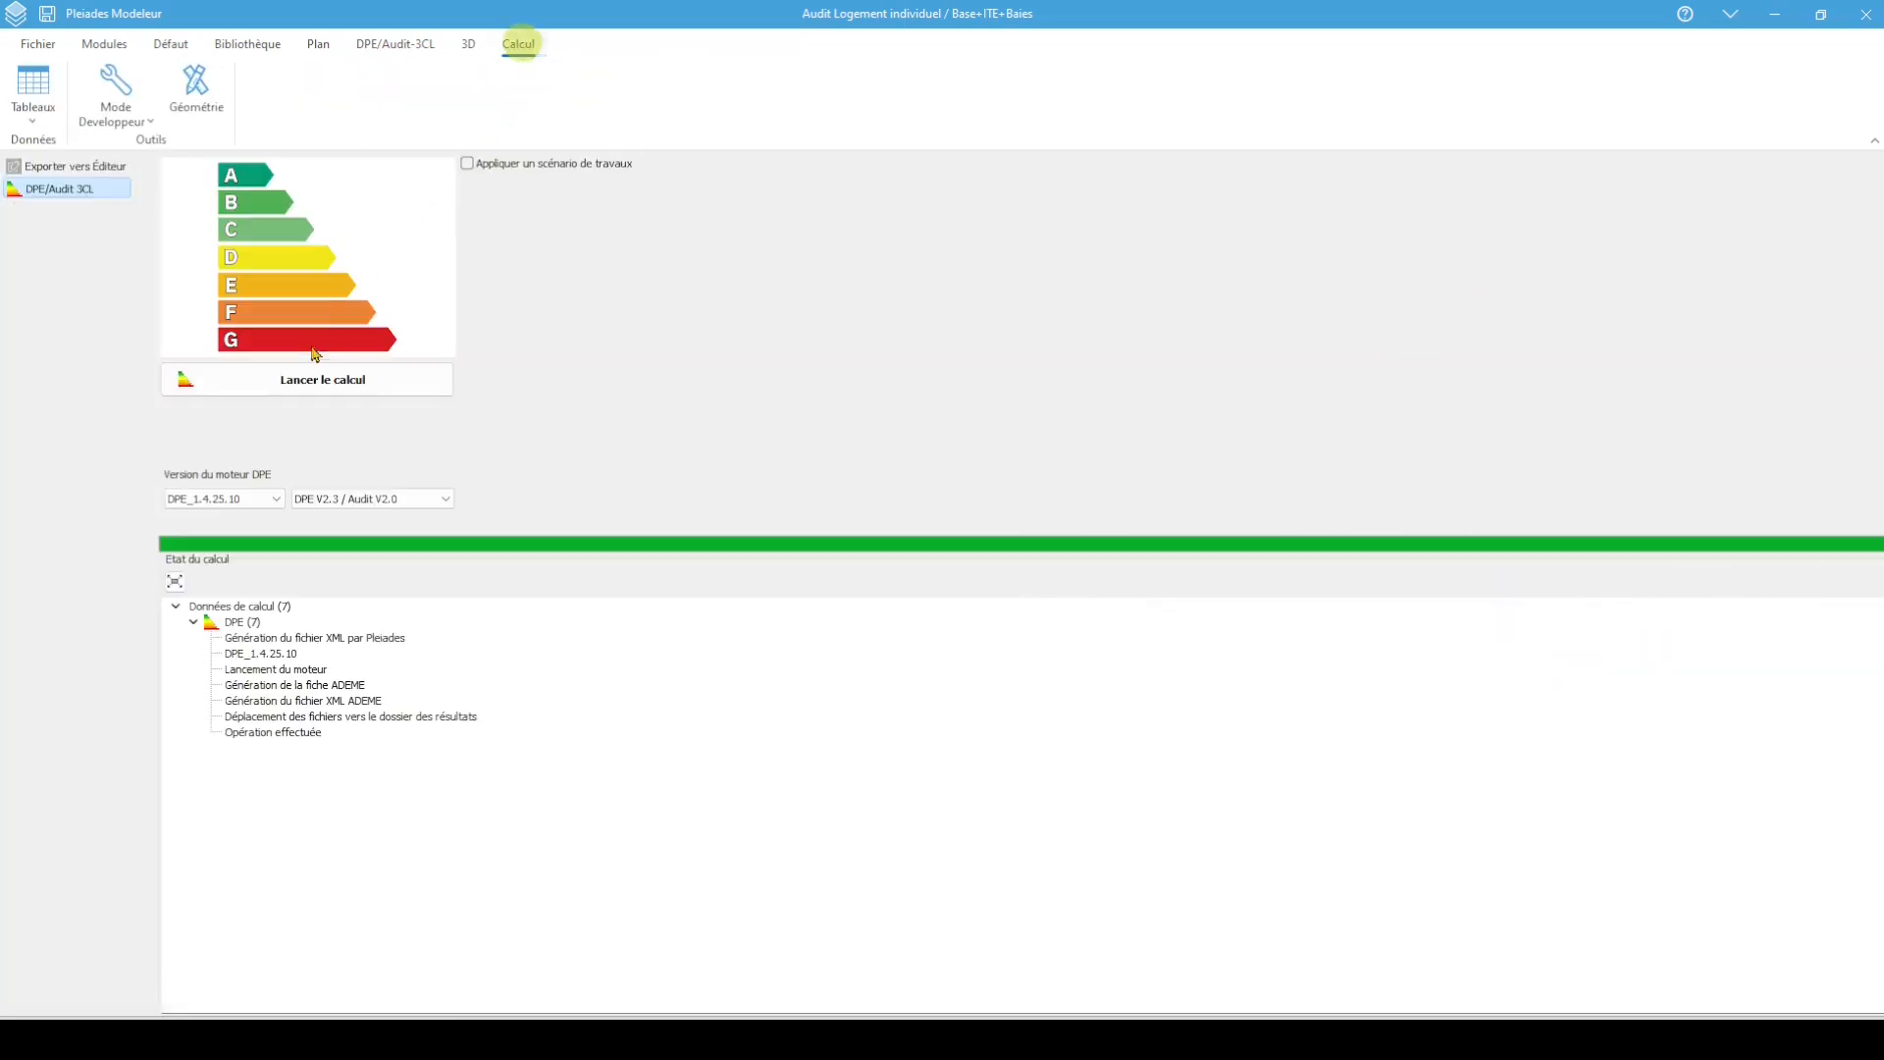
pyautogui.click(319, 379)
pyautogui.click(1021, 286)
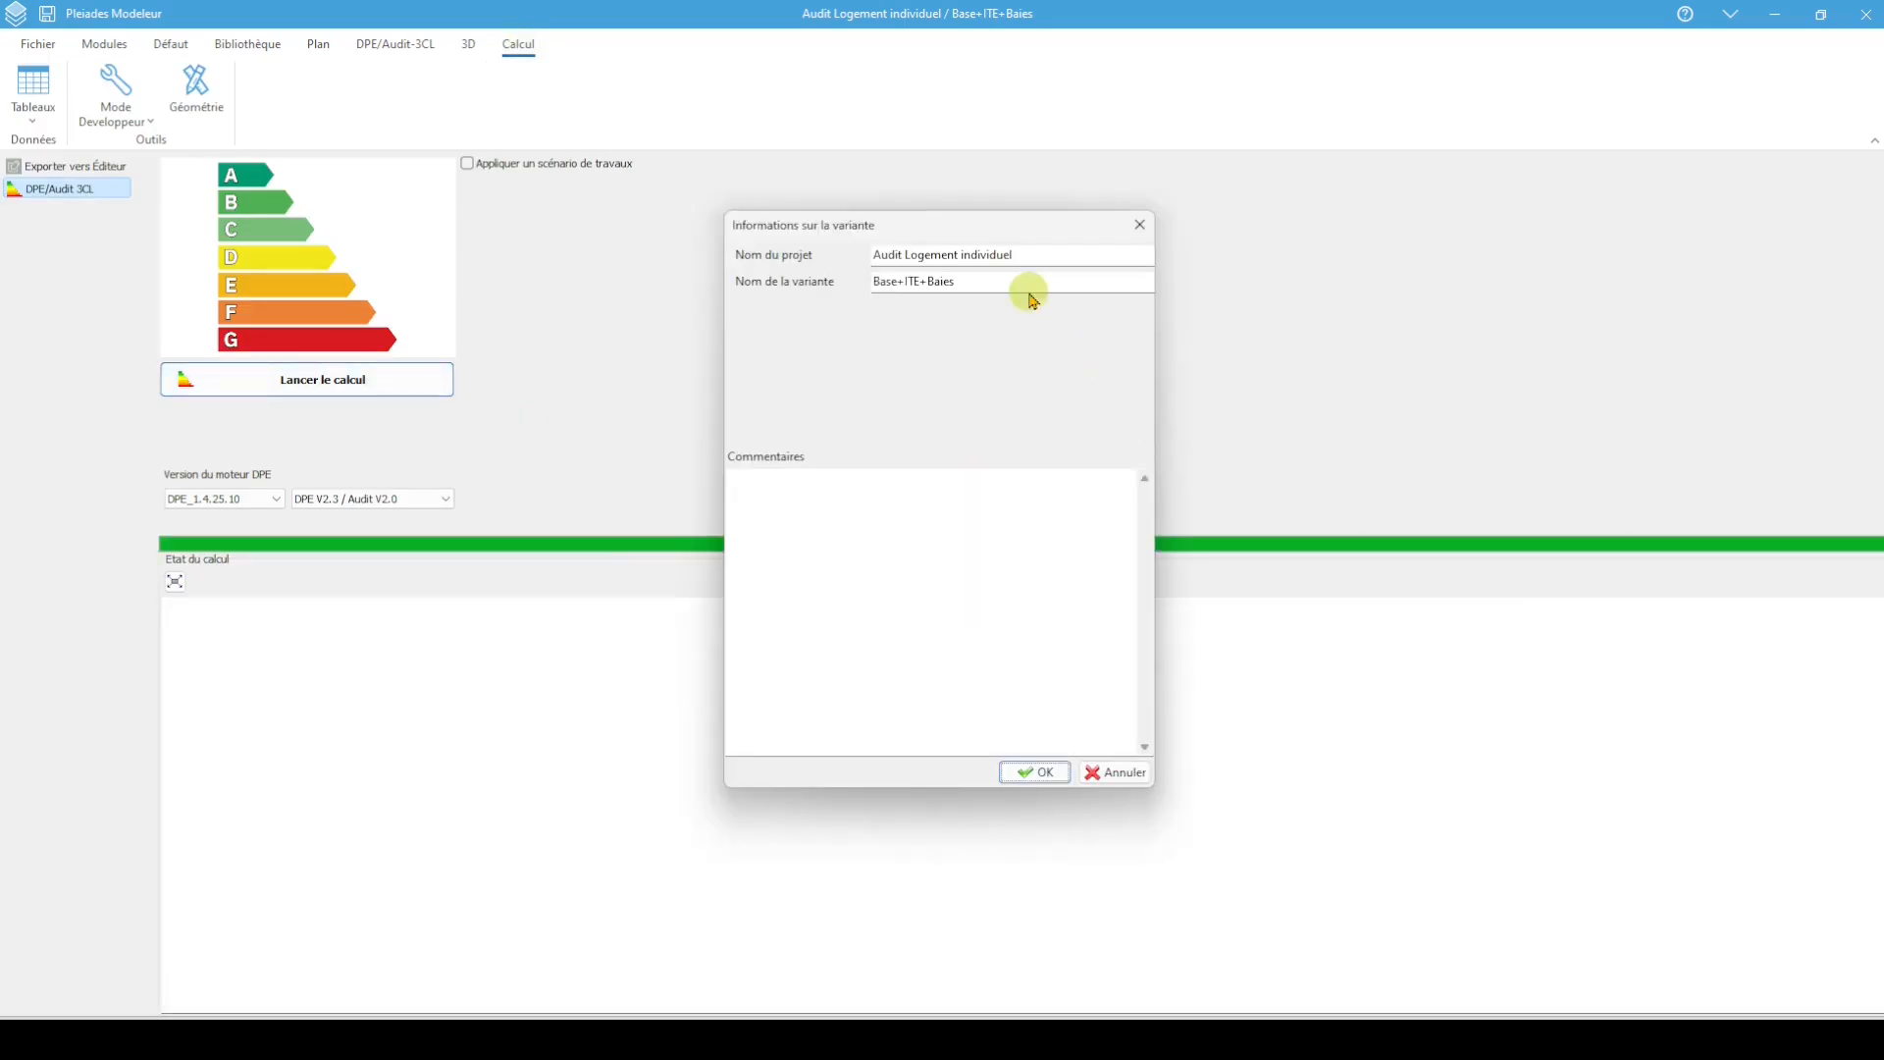
pyautogui.write('+DF')
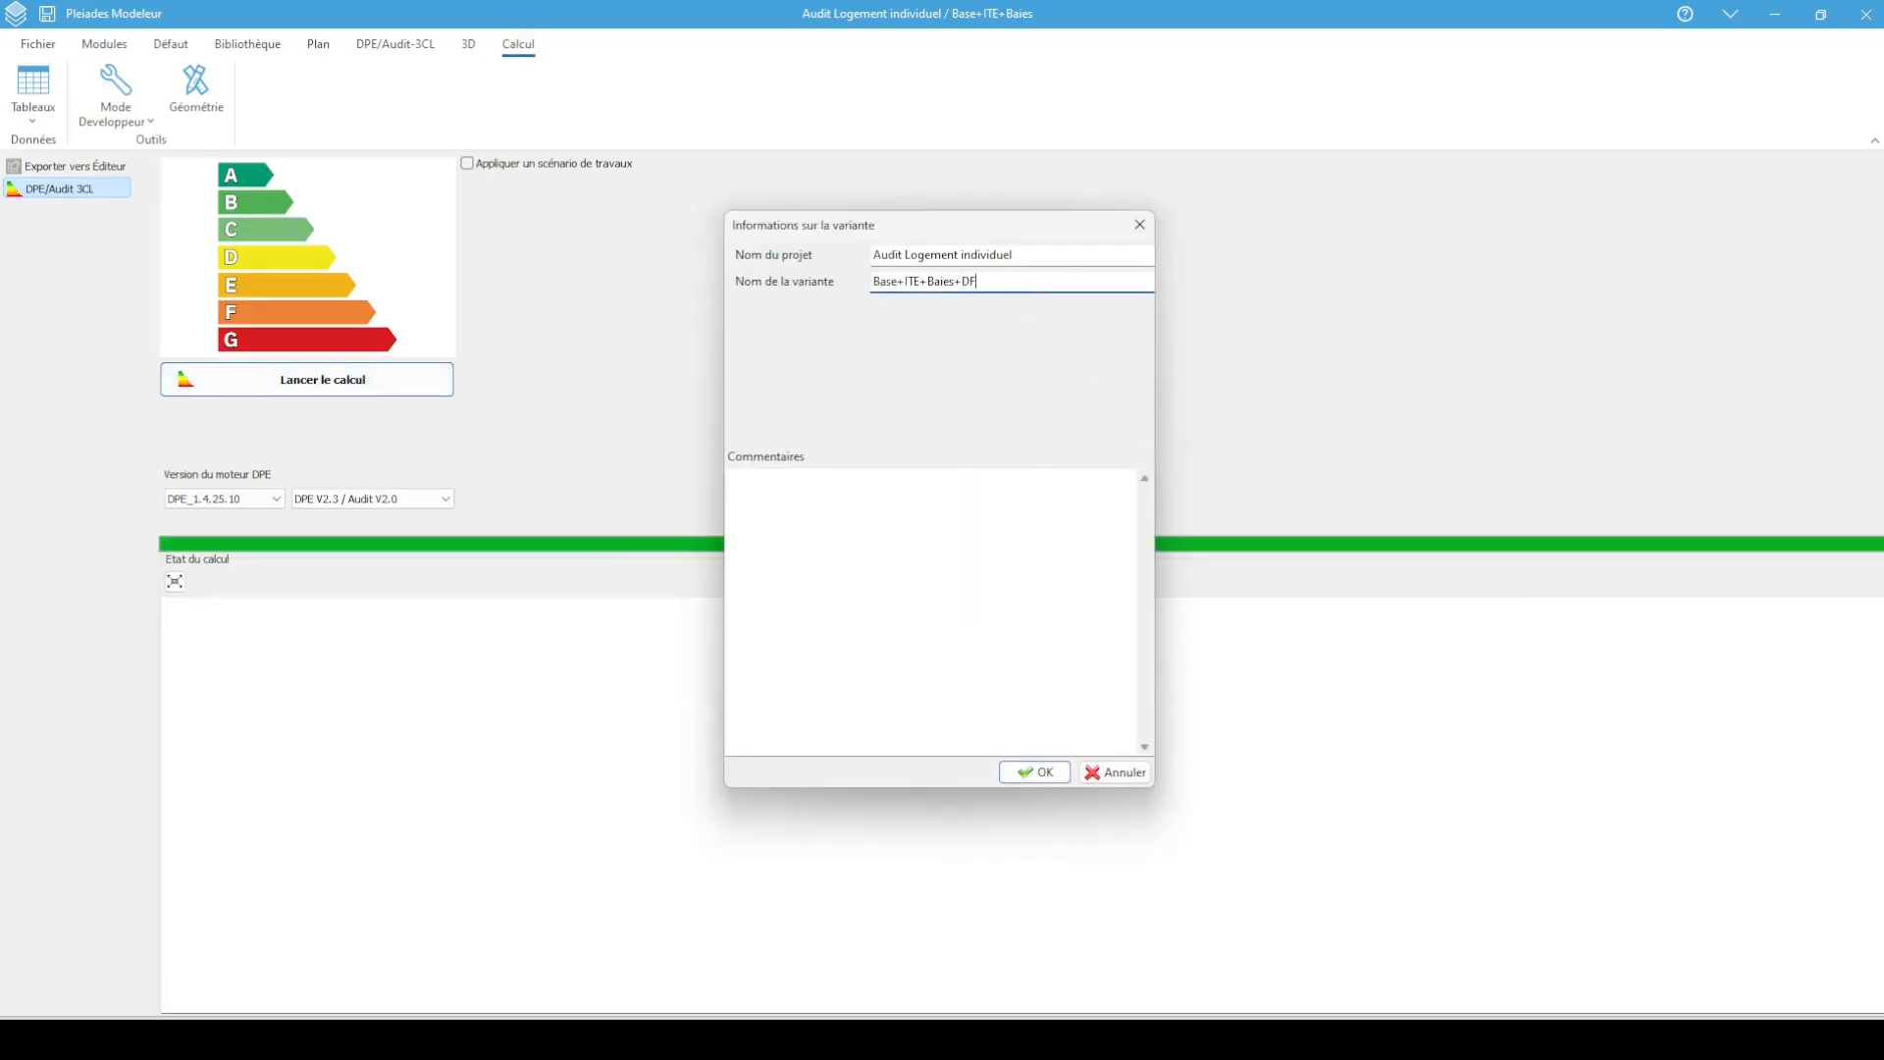
pyautogui.press('Return')
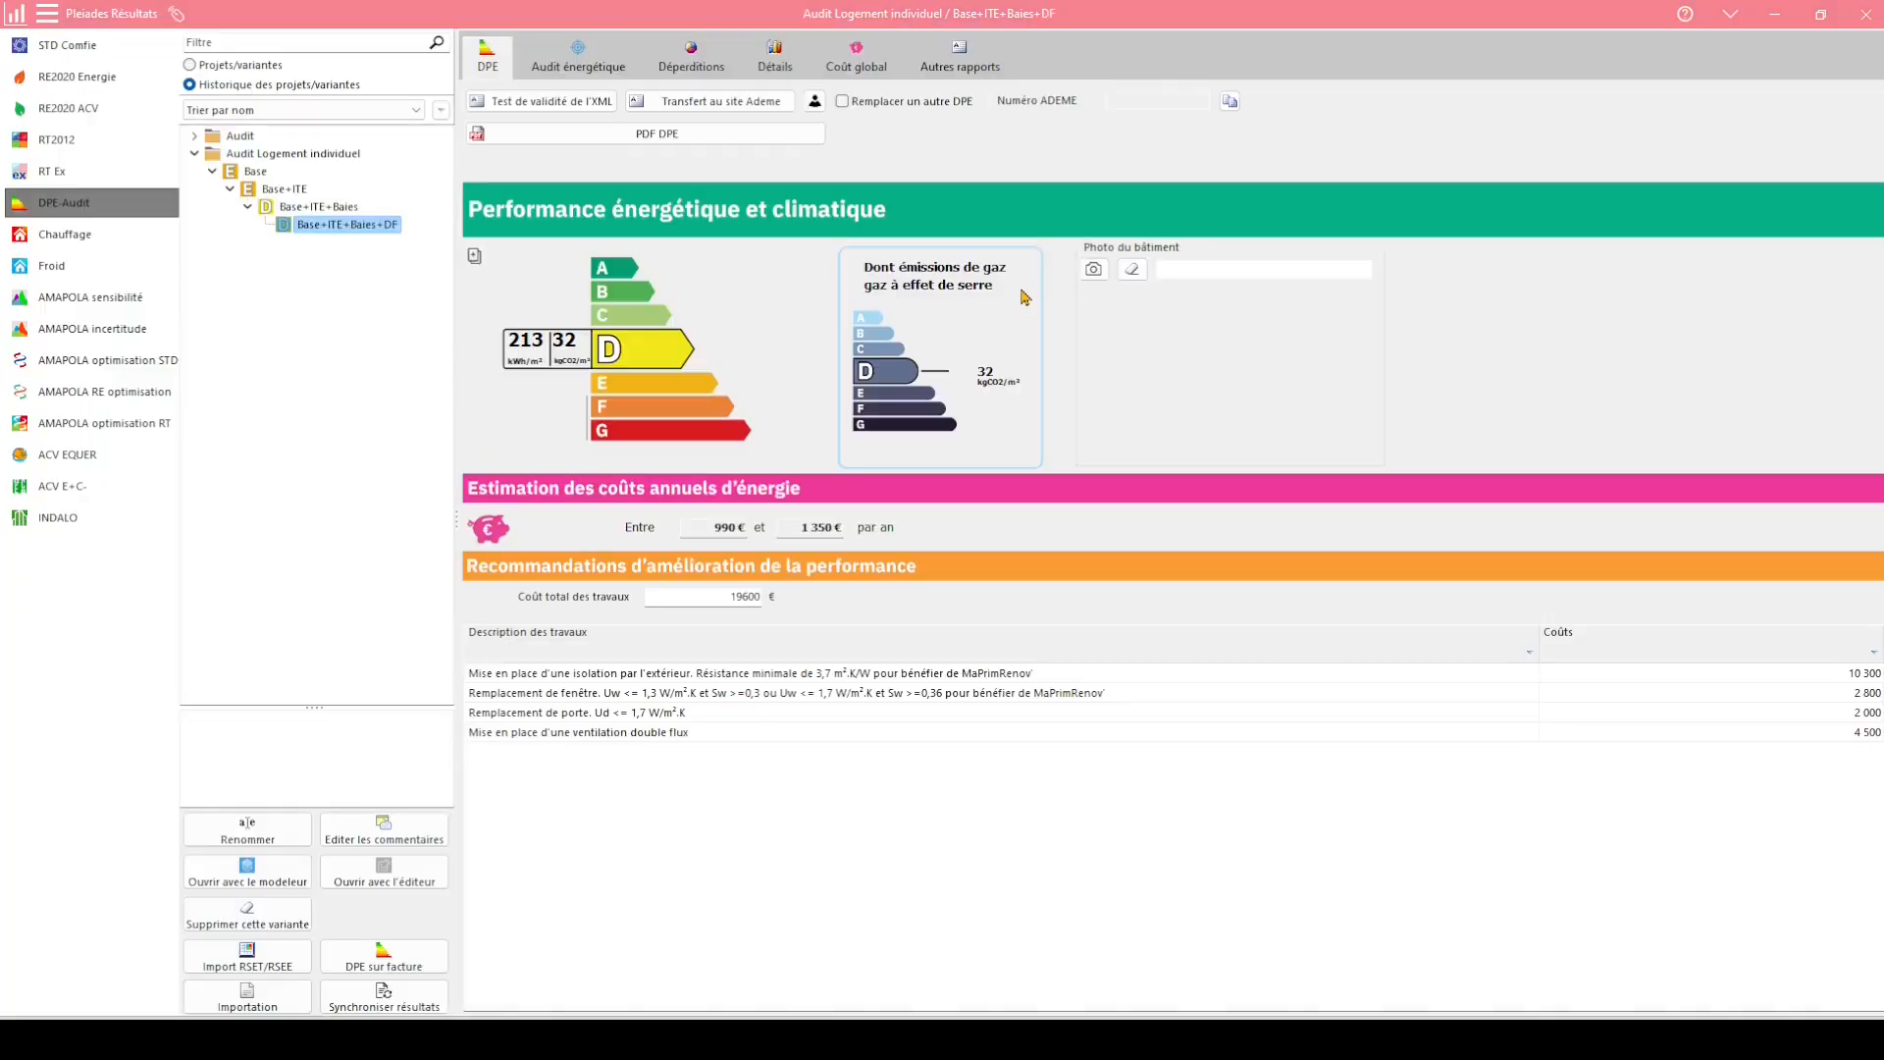
pyautogui.click(691, 57)
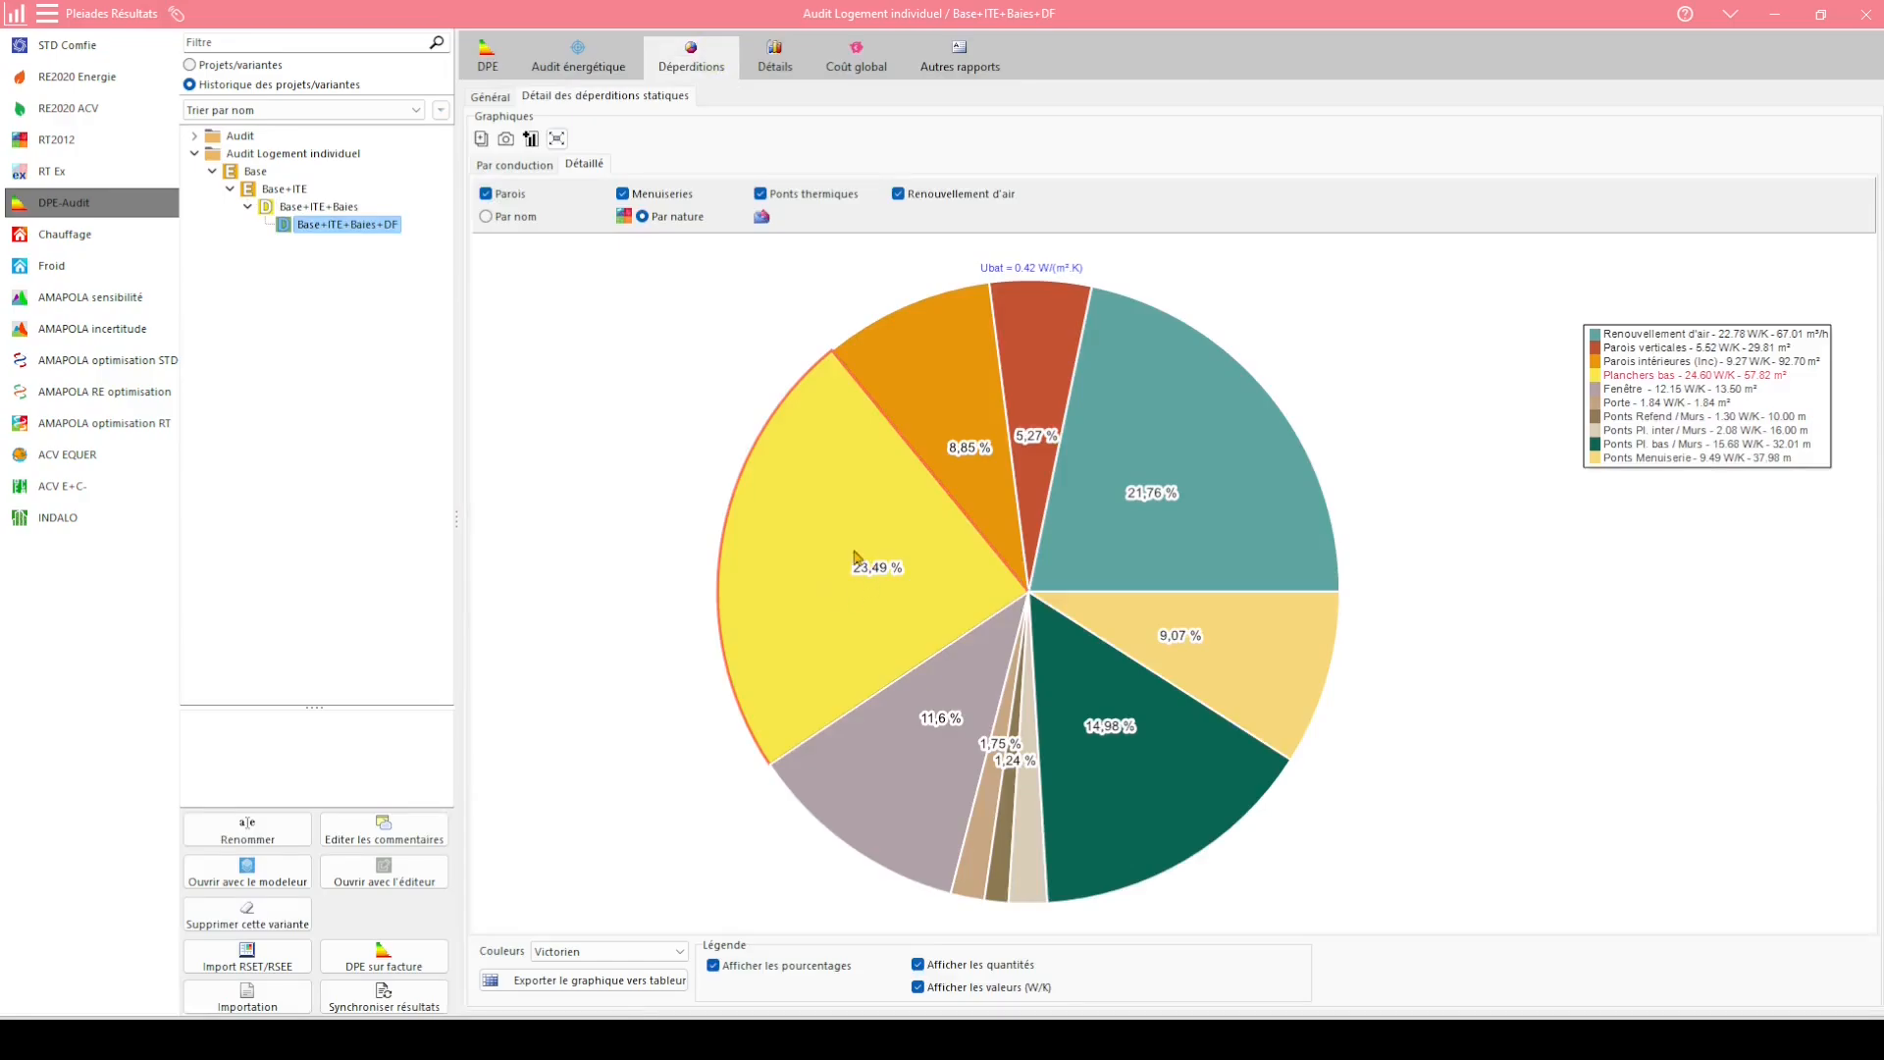
# Switch back to Pleiades Modeleur and set the Chauffage installation's main generator to Pompe à chaleur double service, also supplying ECS
pyautogui.click(1291, 1041)
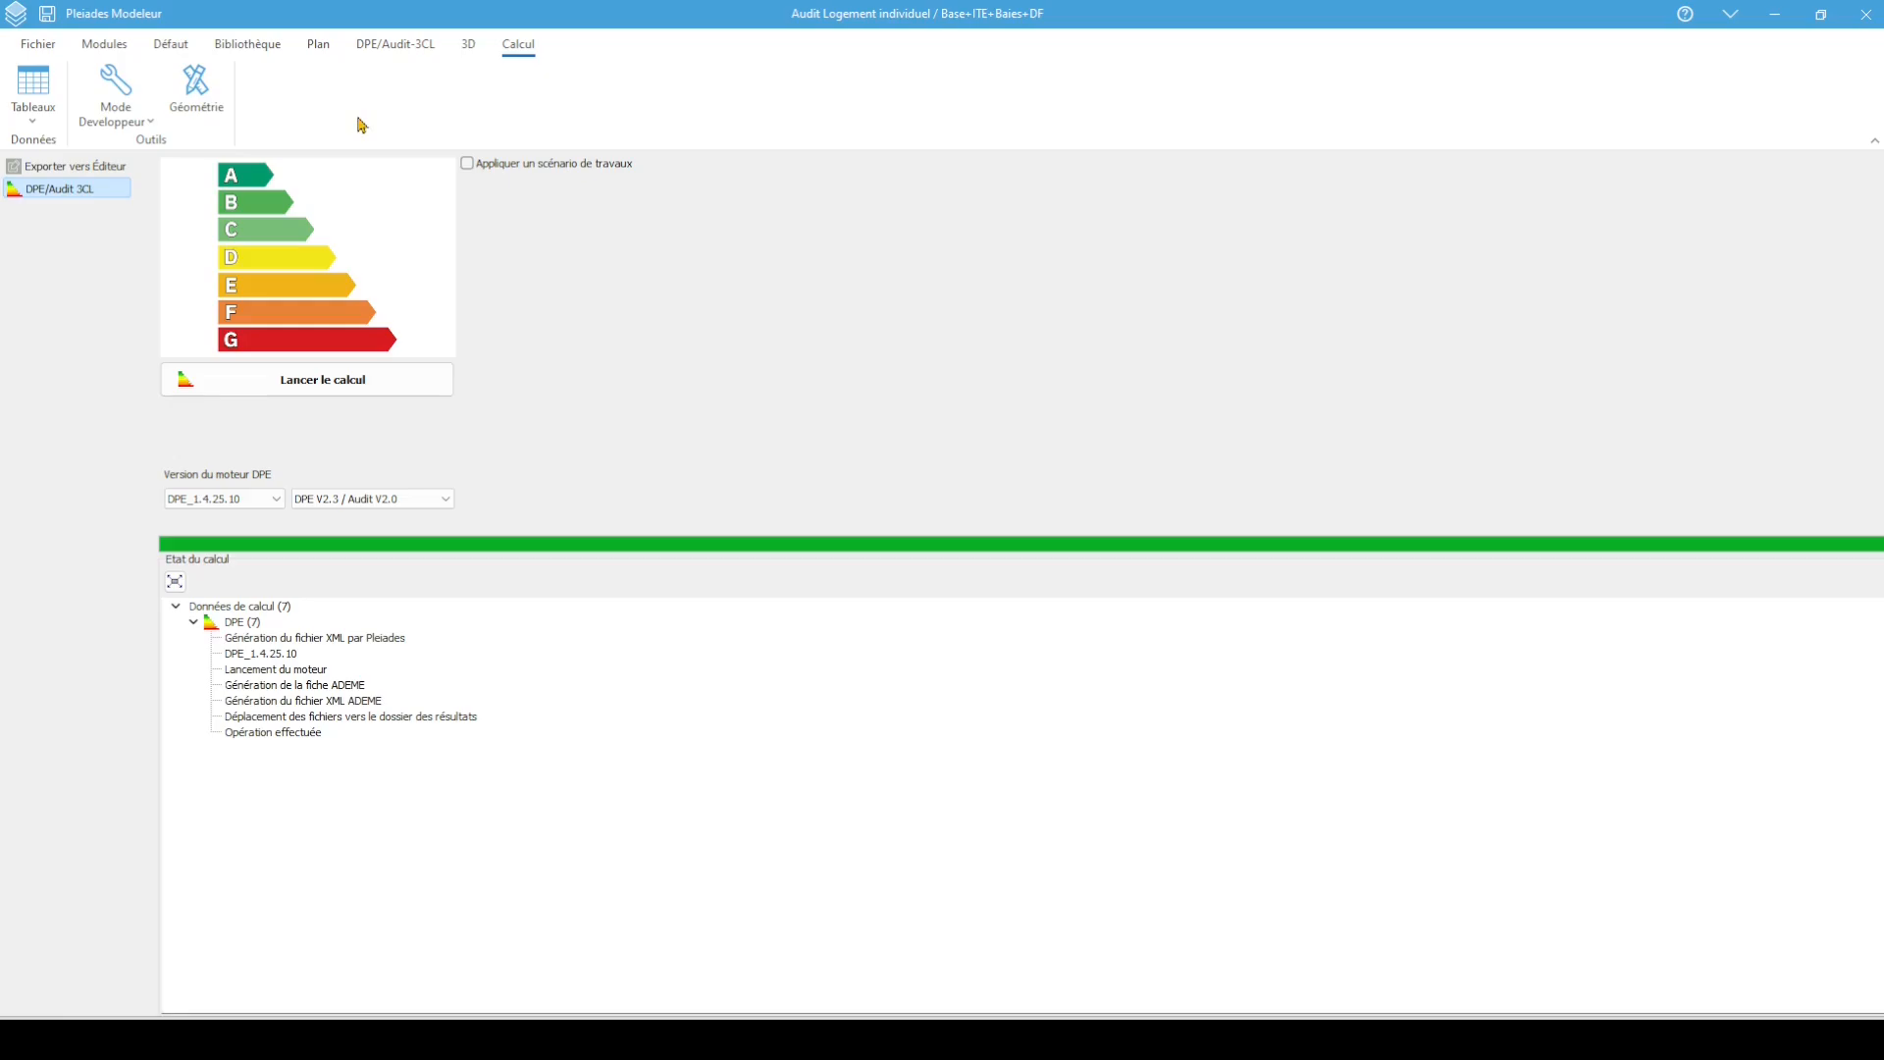
pyautogui.click(371, 45)
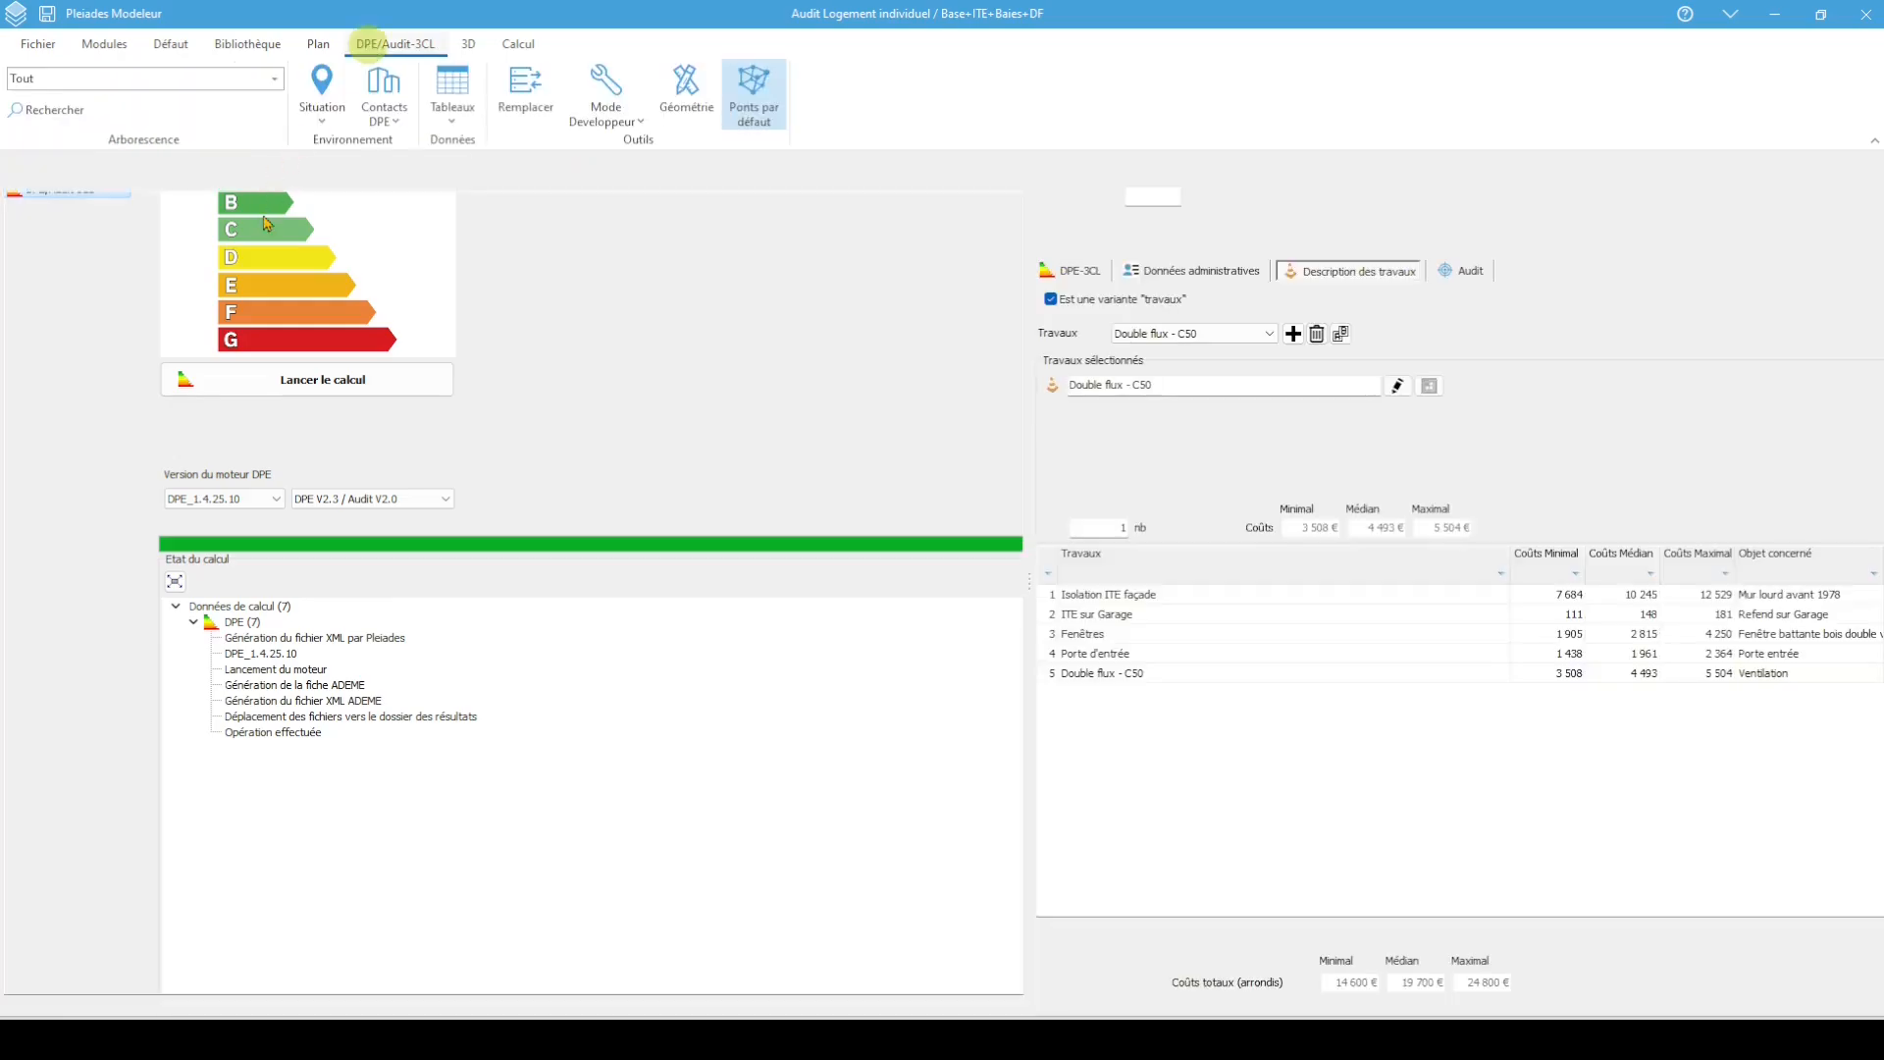
pyautogui.click(89, 239)
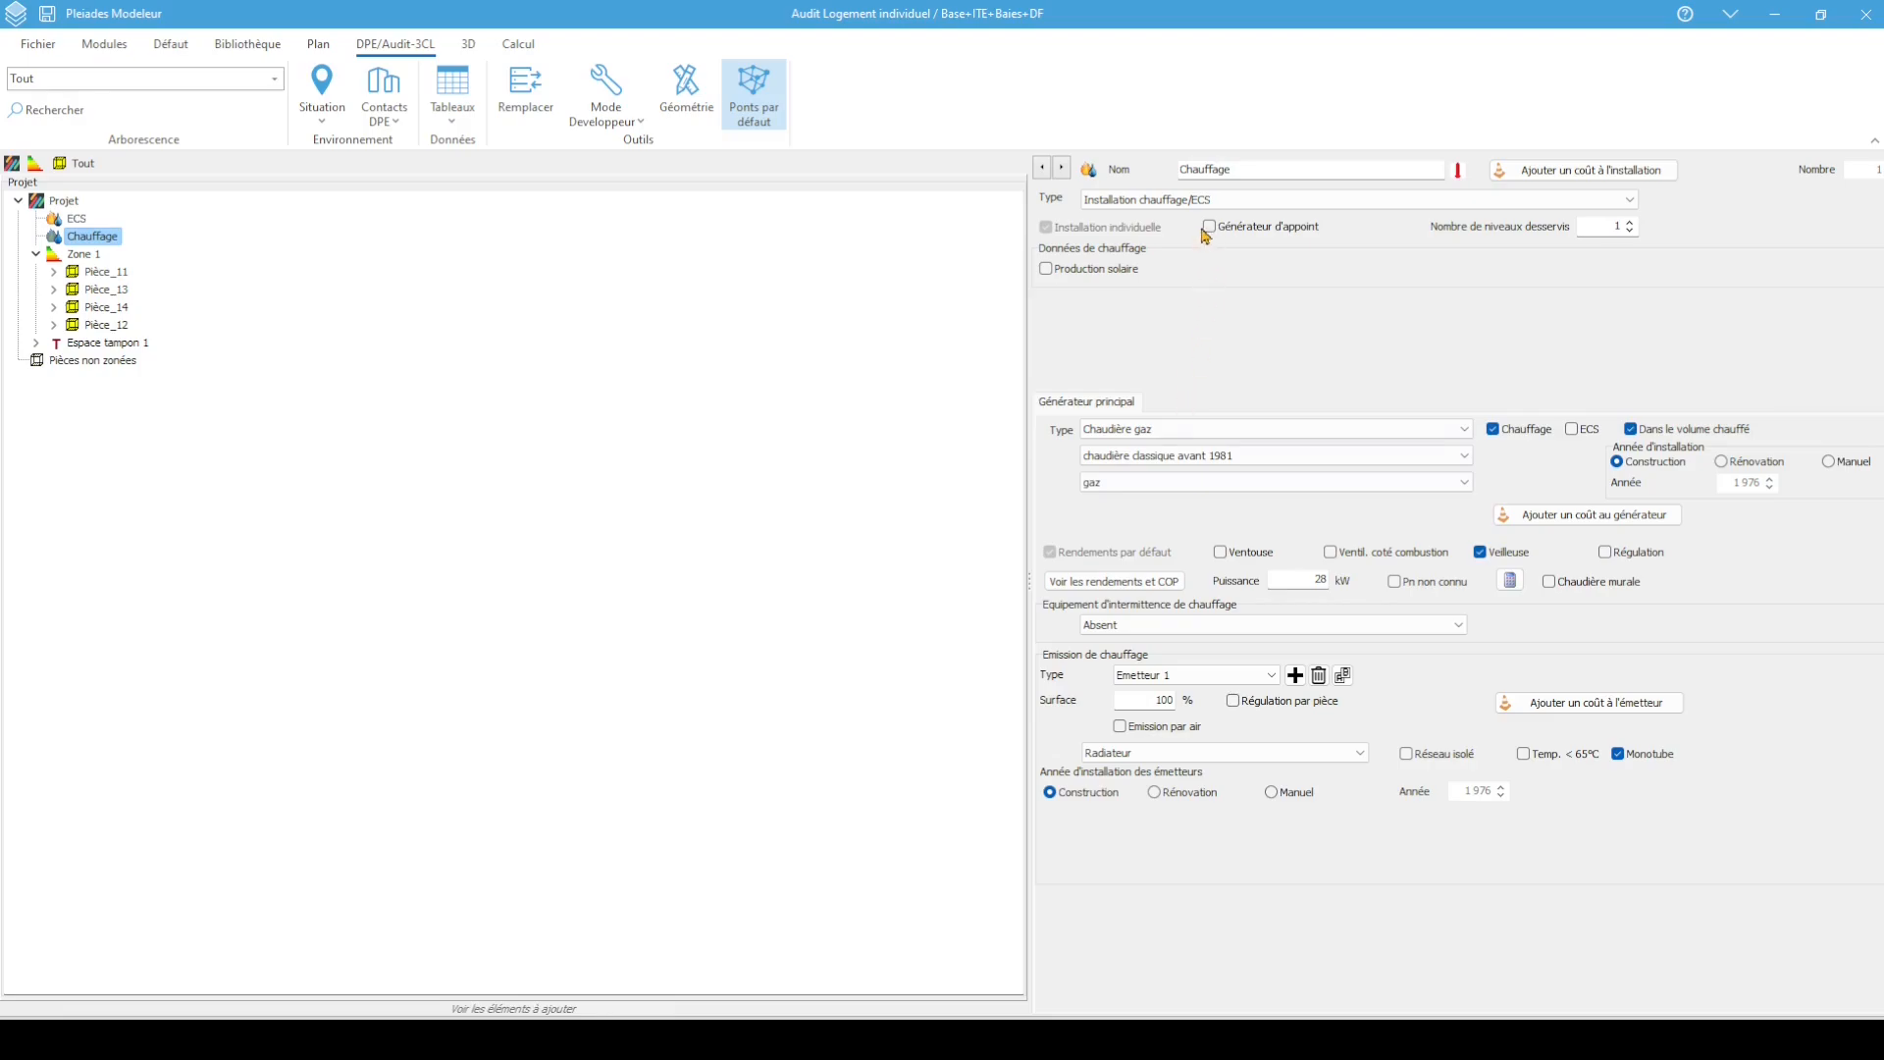
pyautogui.click(1148, 429)
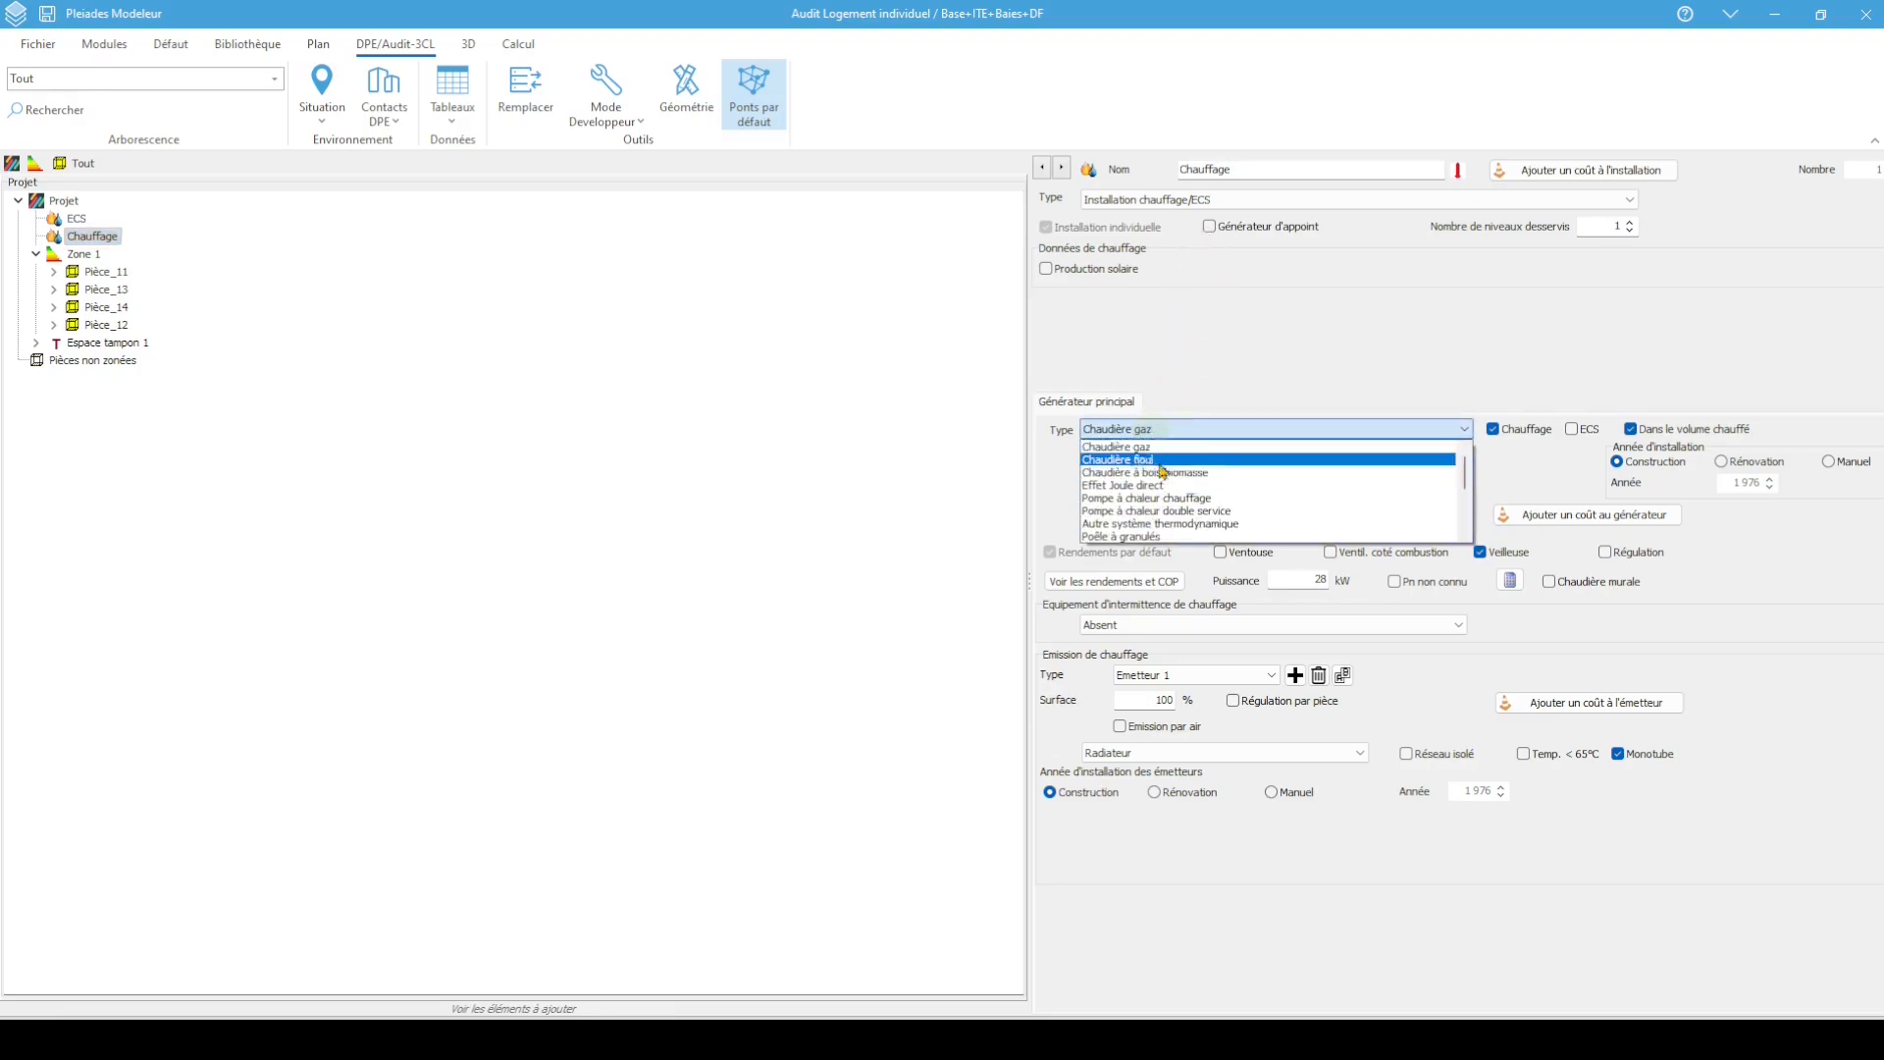
pyautogui.click(1232, 512)
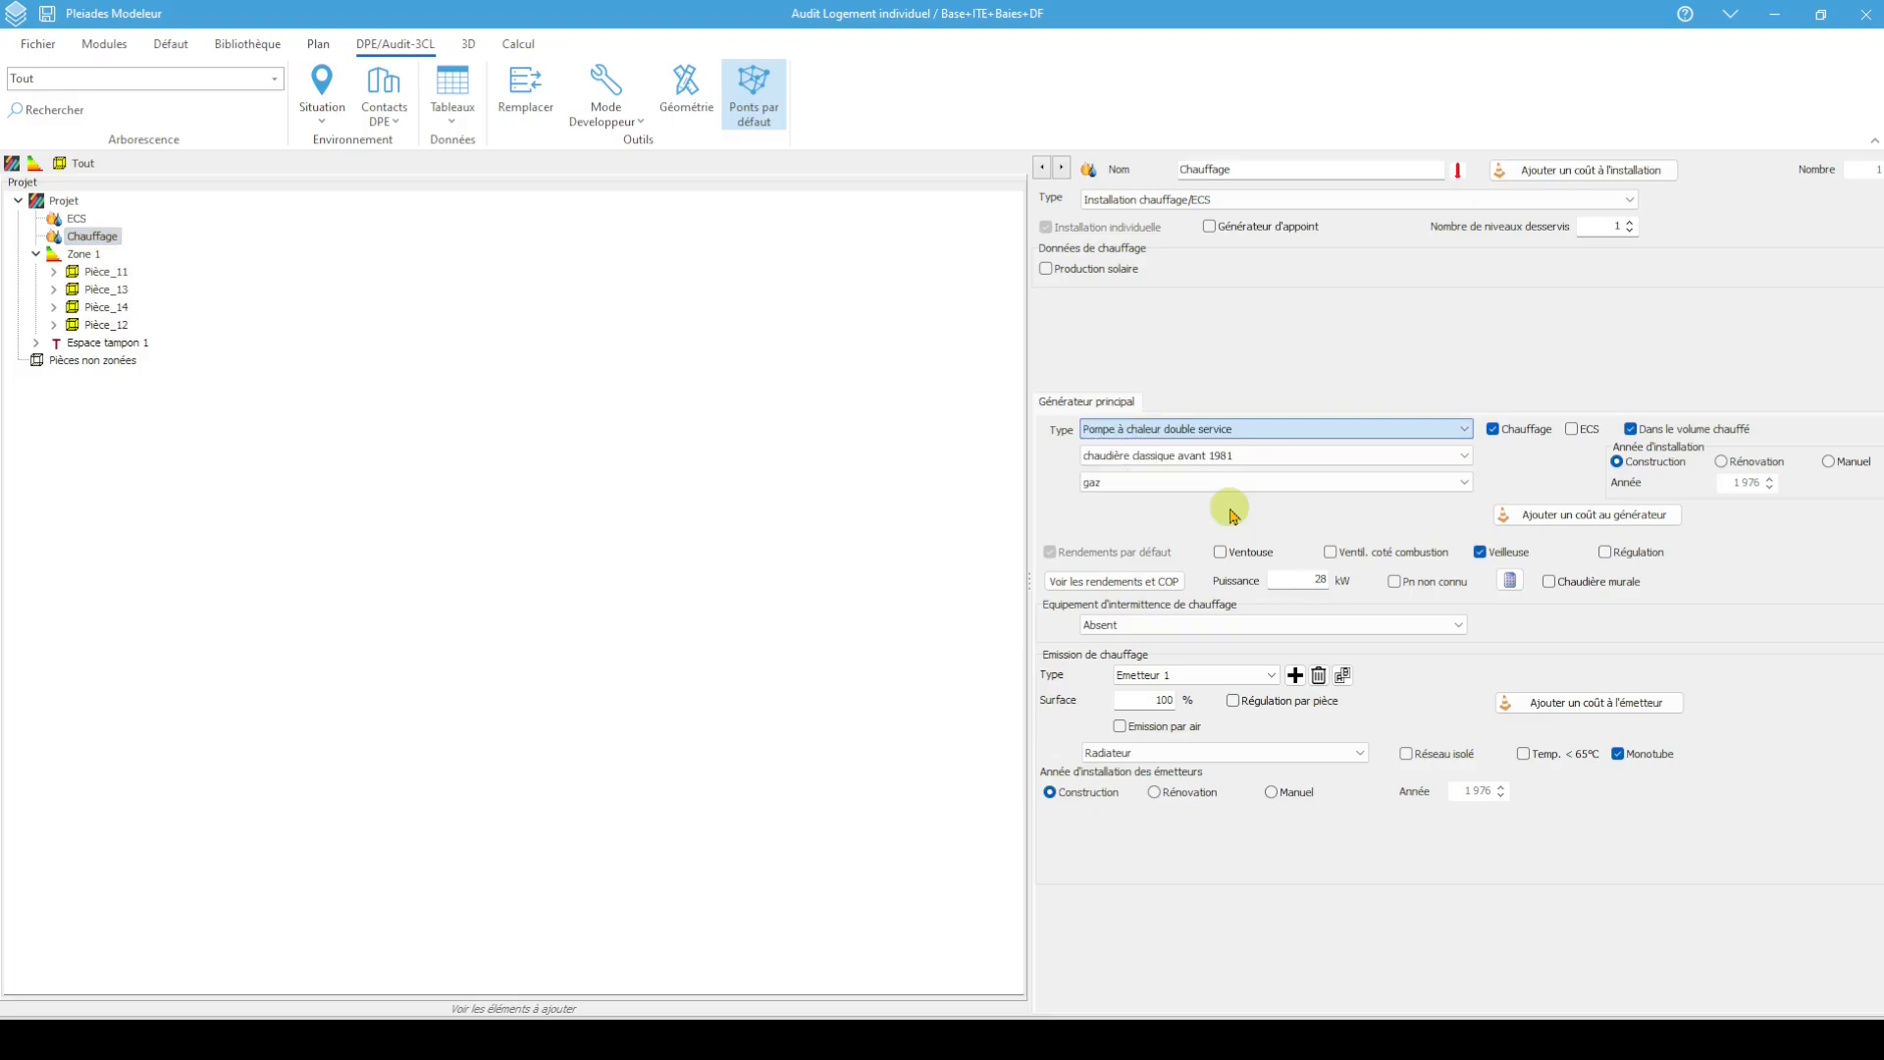
pyautogui.click(1572, 430)
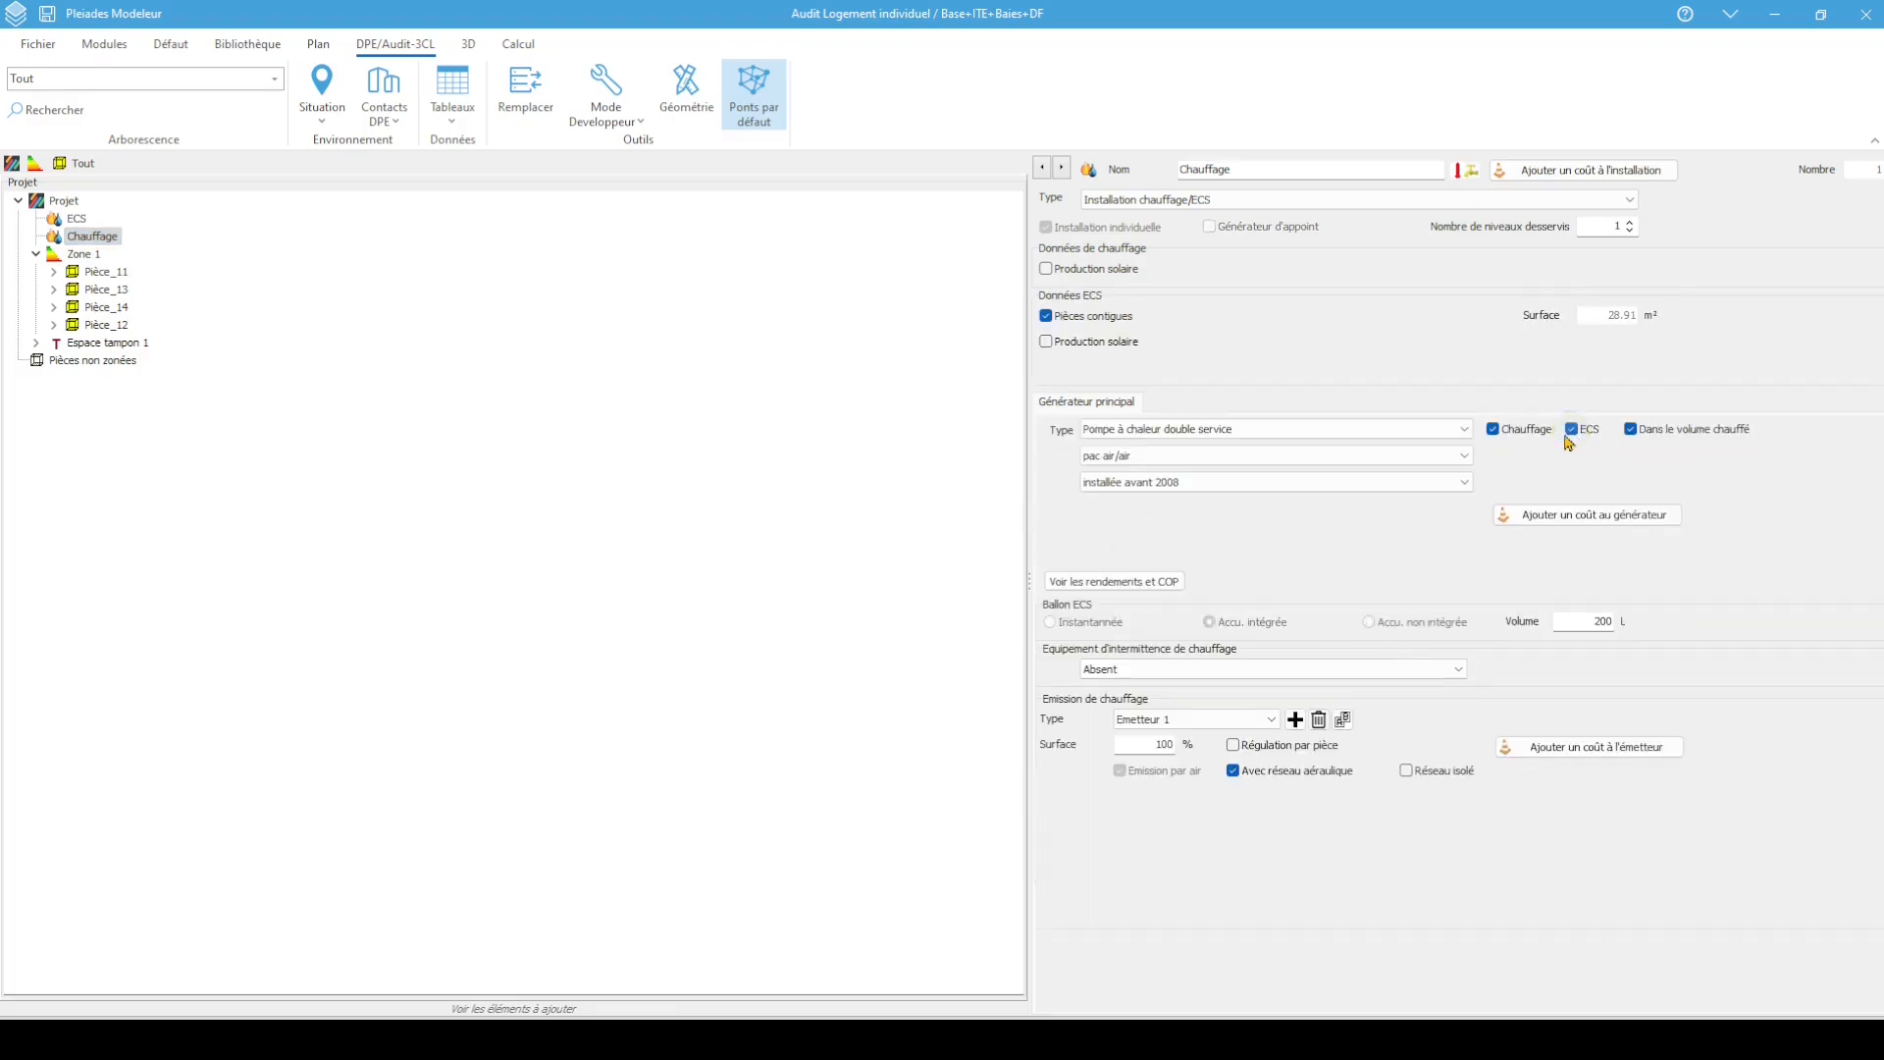
# Define the heat pump as pac air/eau, installée après 2017, with a 150 L hot water tank
pyautogui.click(1150, 454)
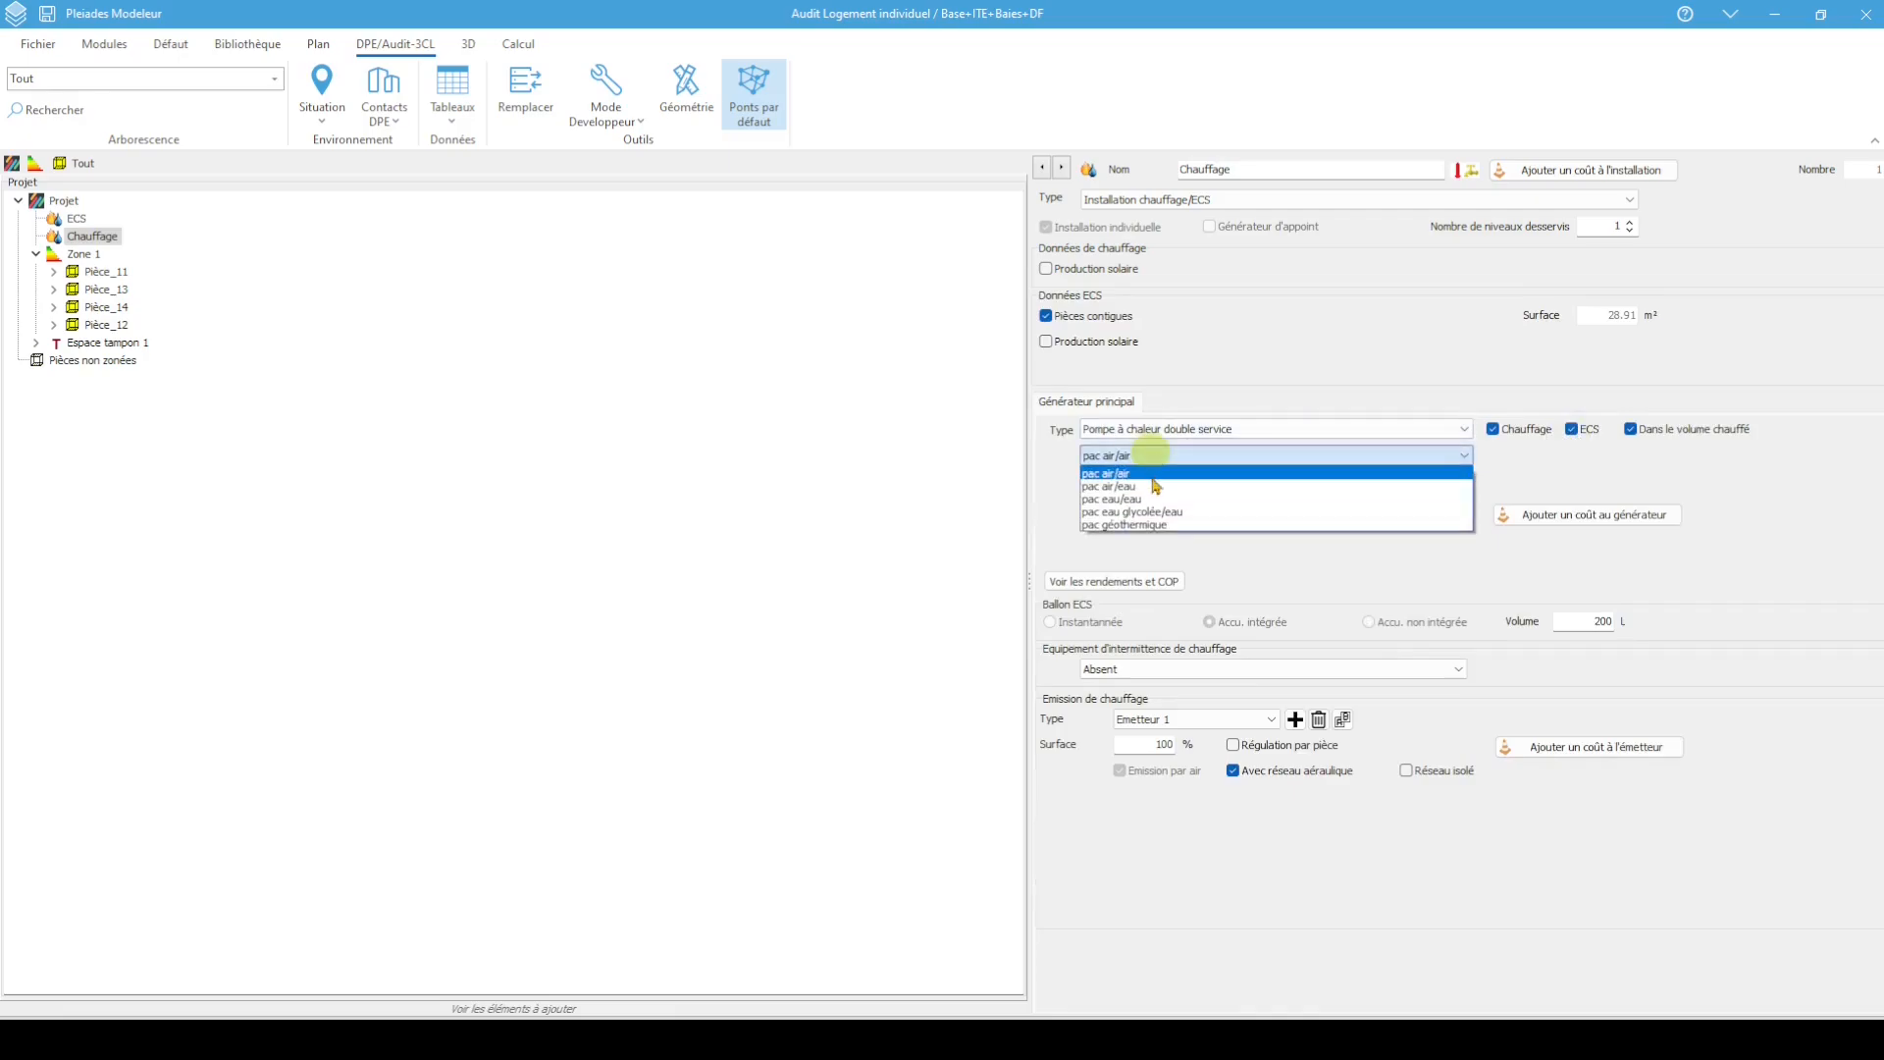
pyautogui.click(1155, 486)
pyautogui.click(1168, 483)
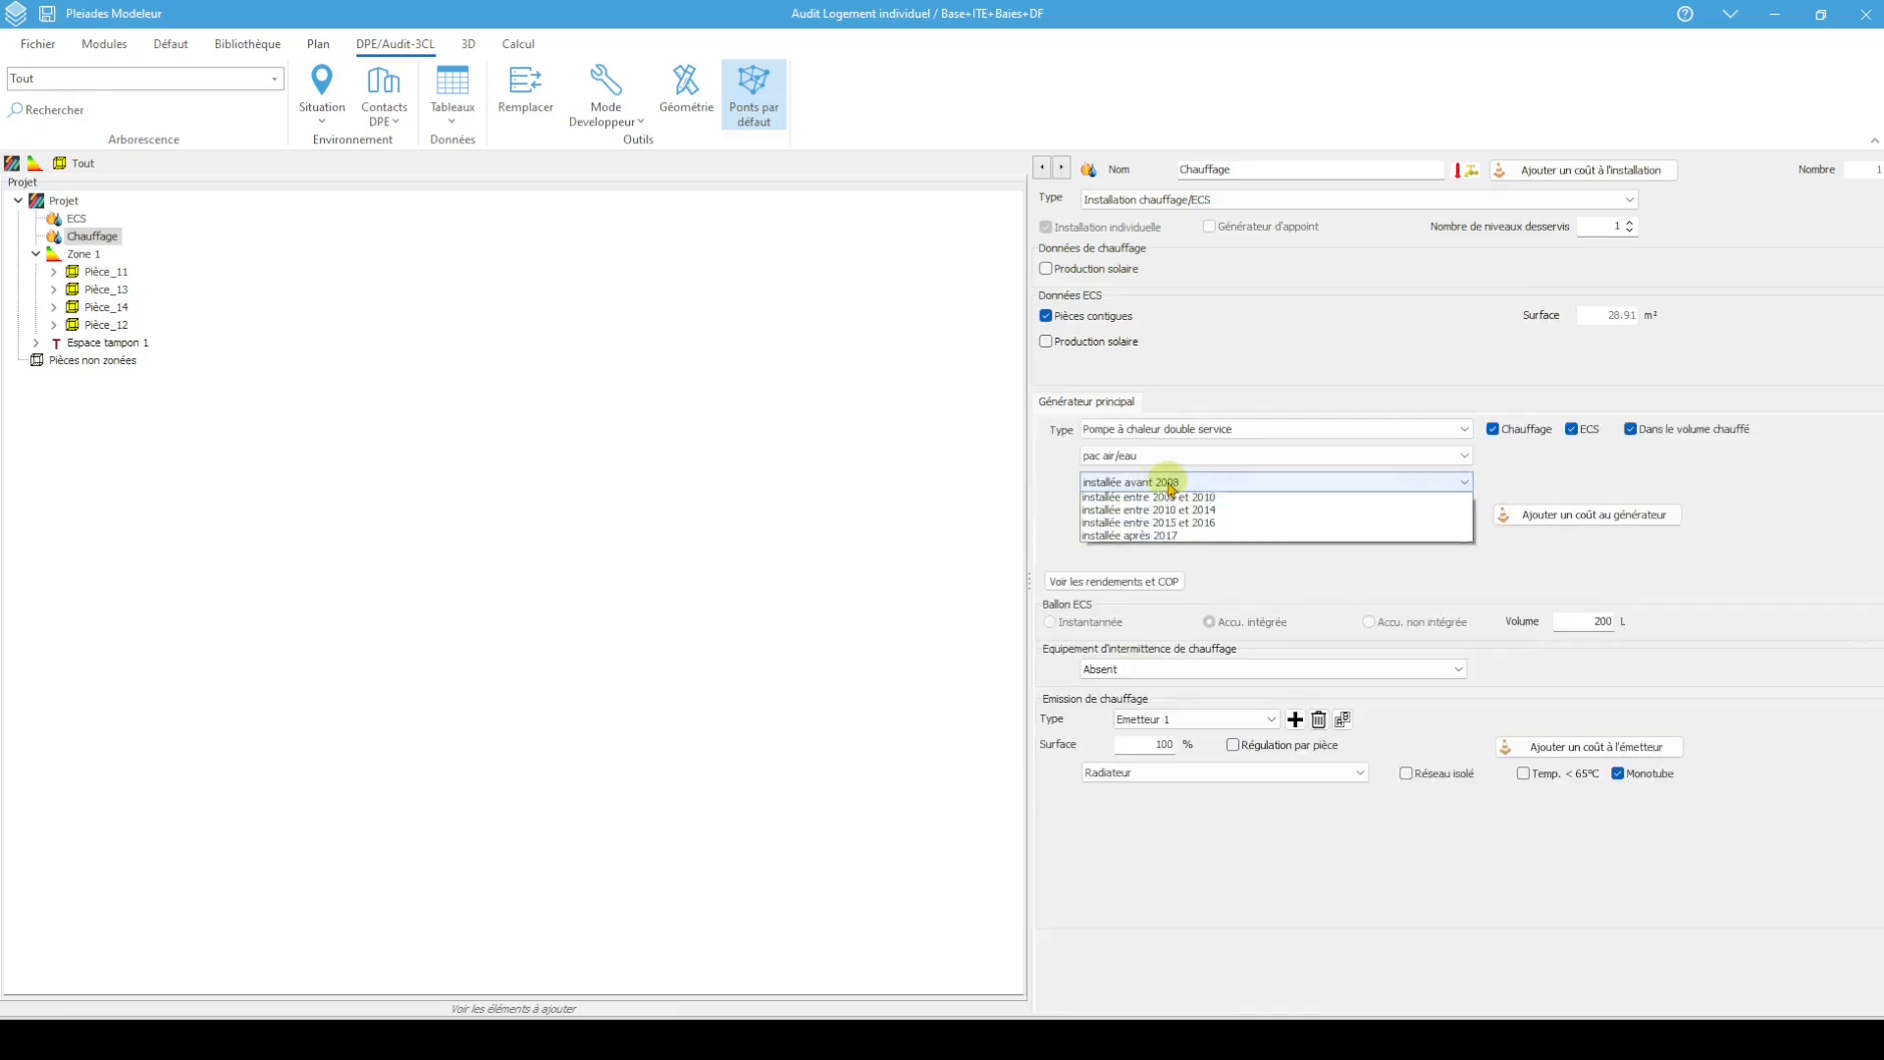
pyautogui.click(1173, 553)
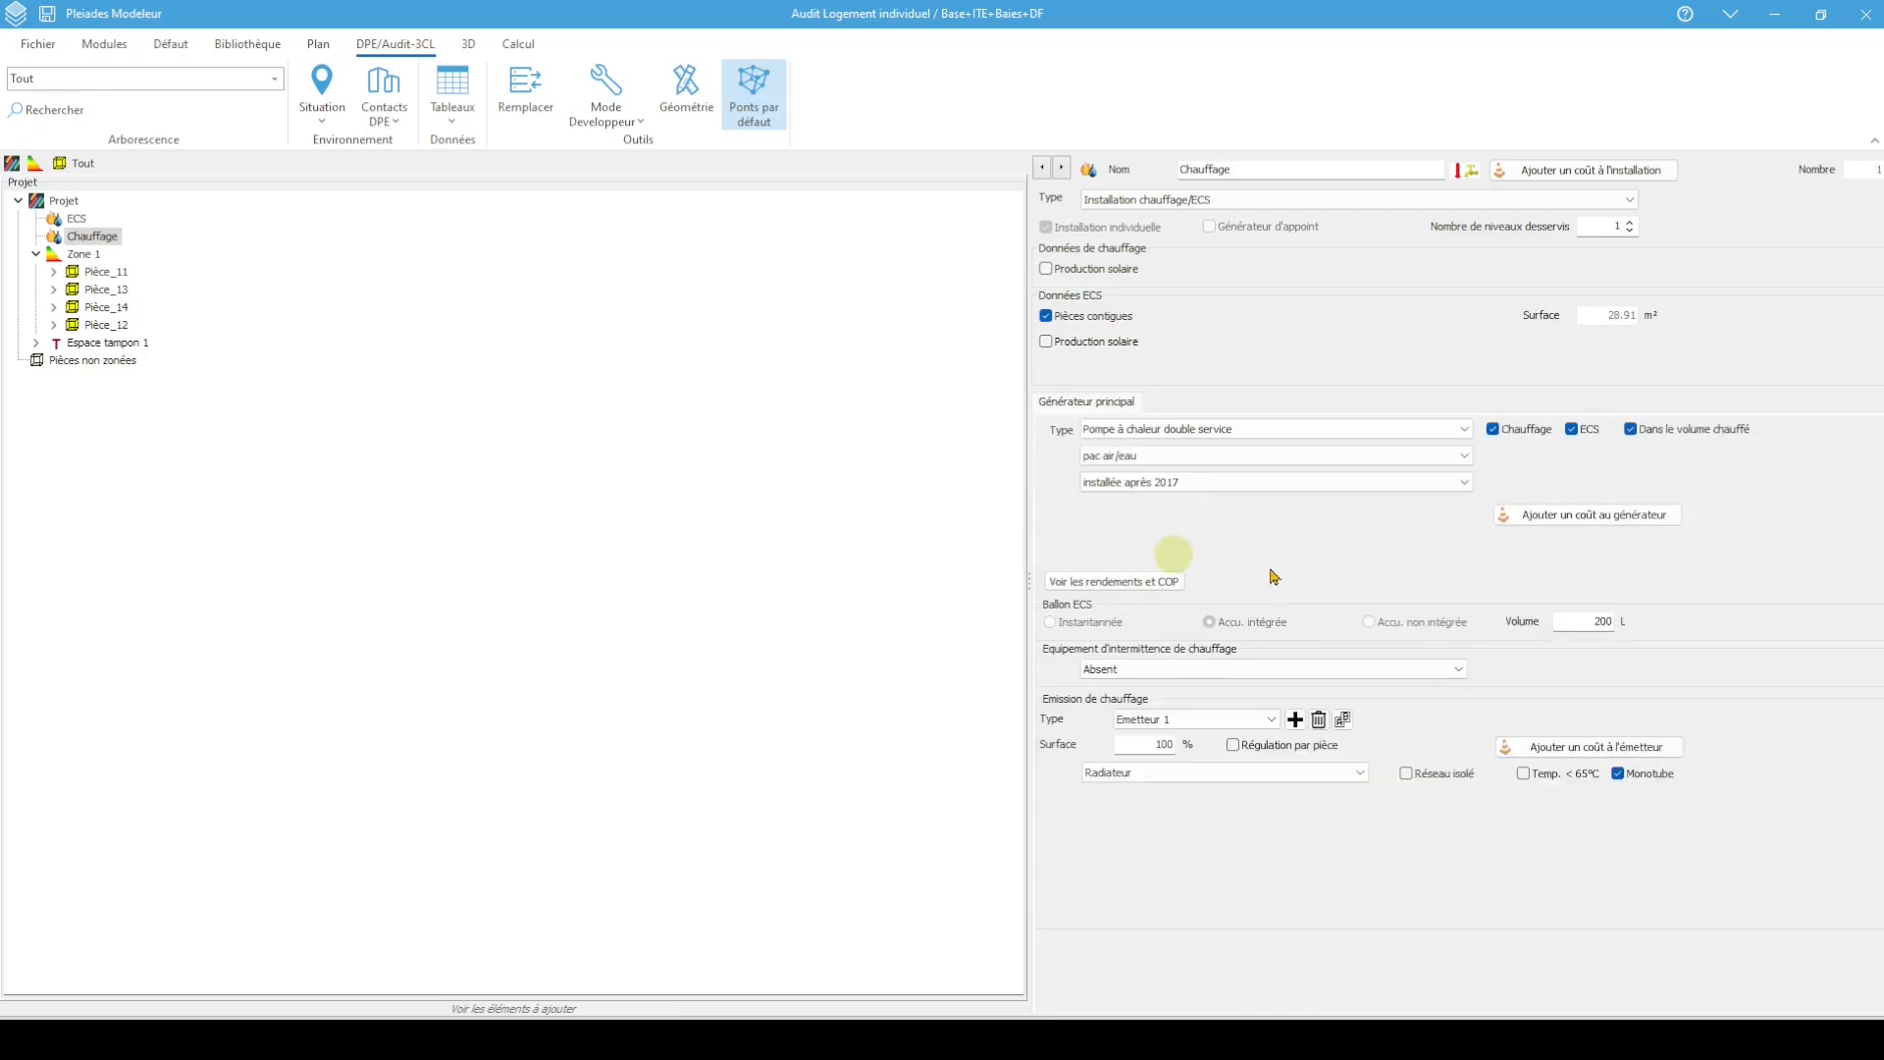
pyautogui.doubleClick(1607, 621)
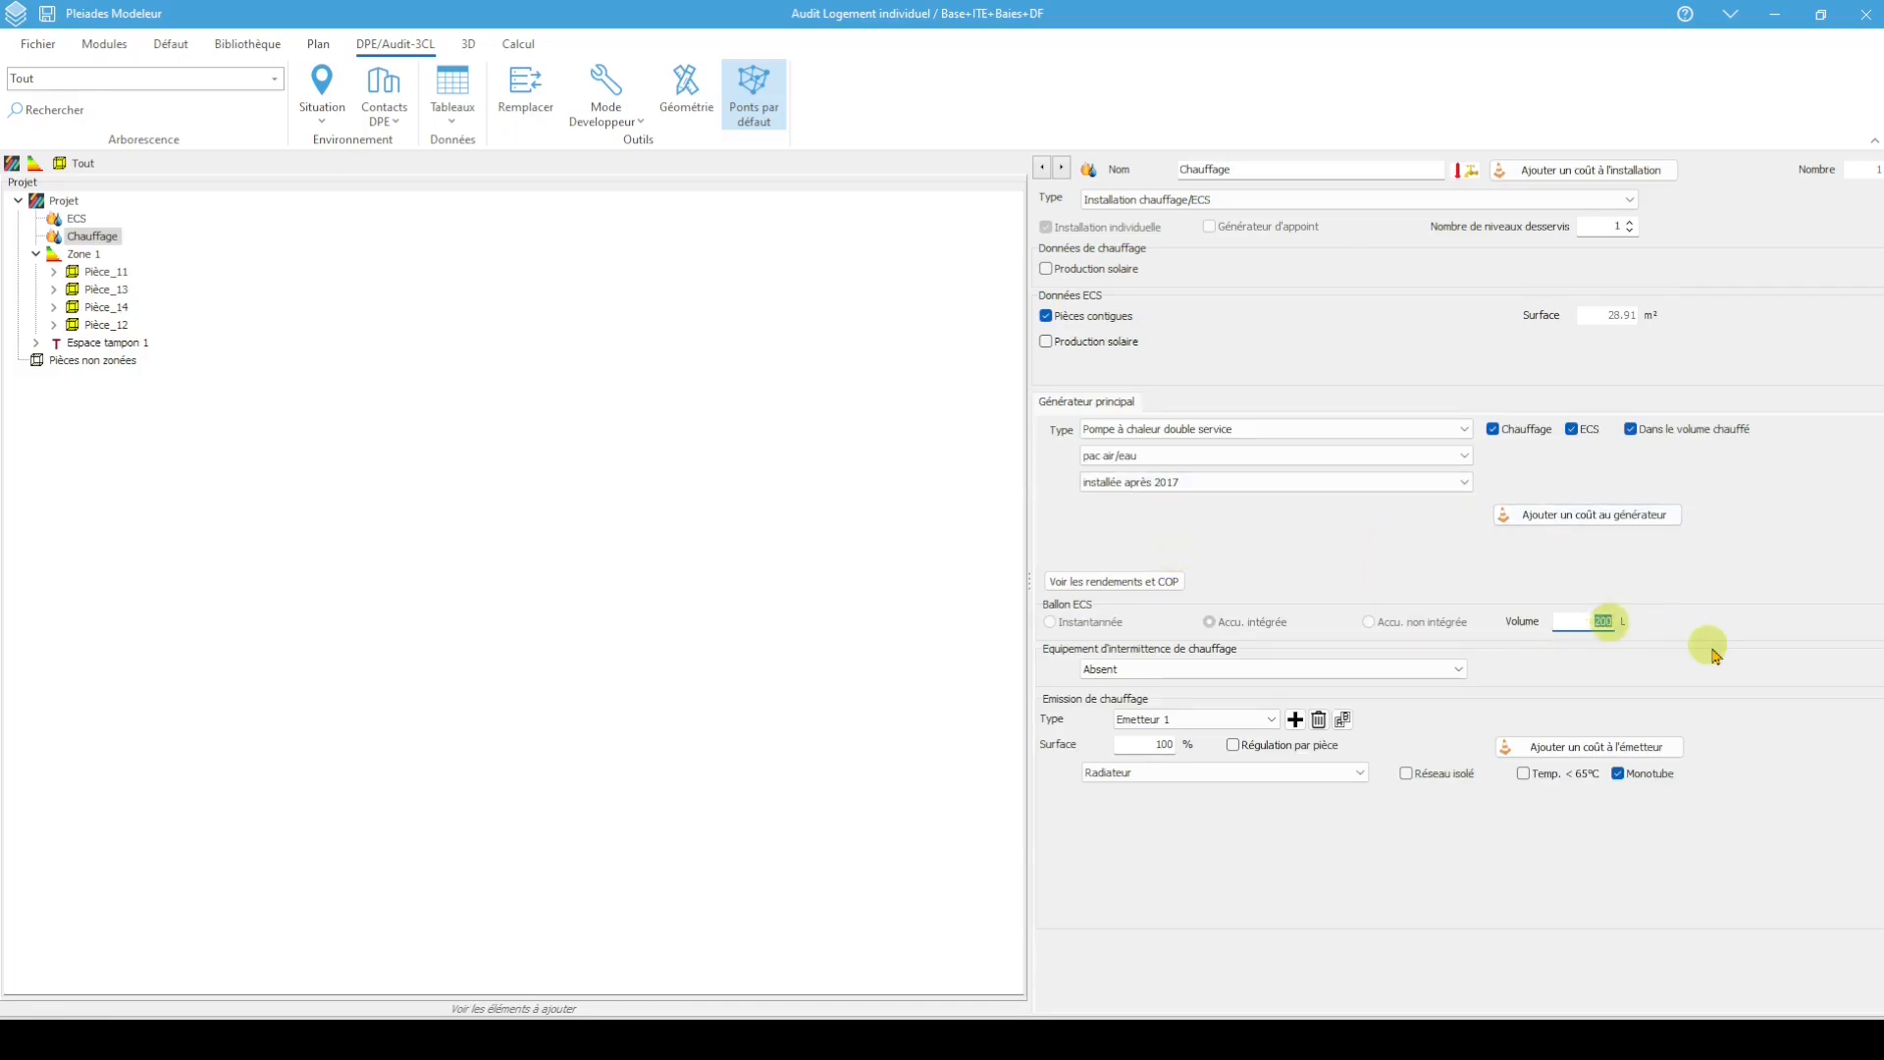
pyautogui.write('150')
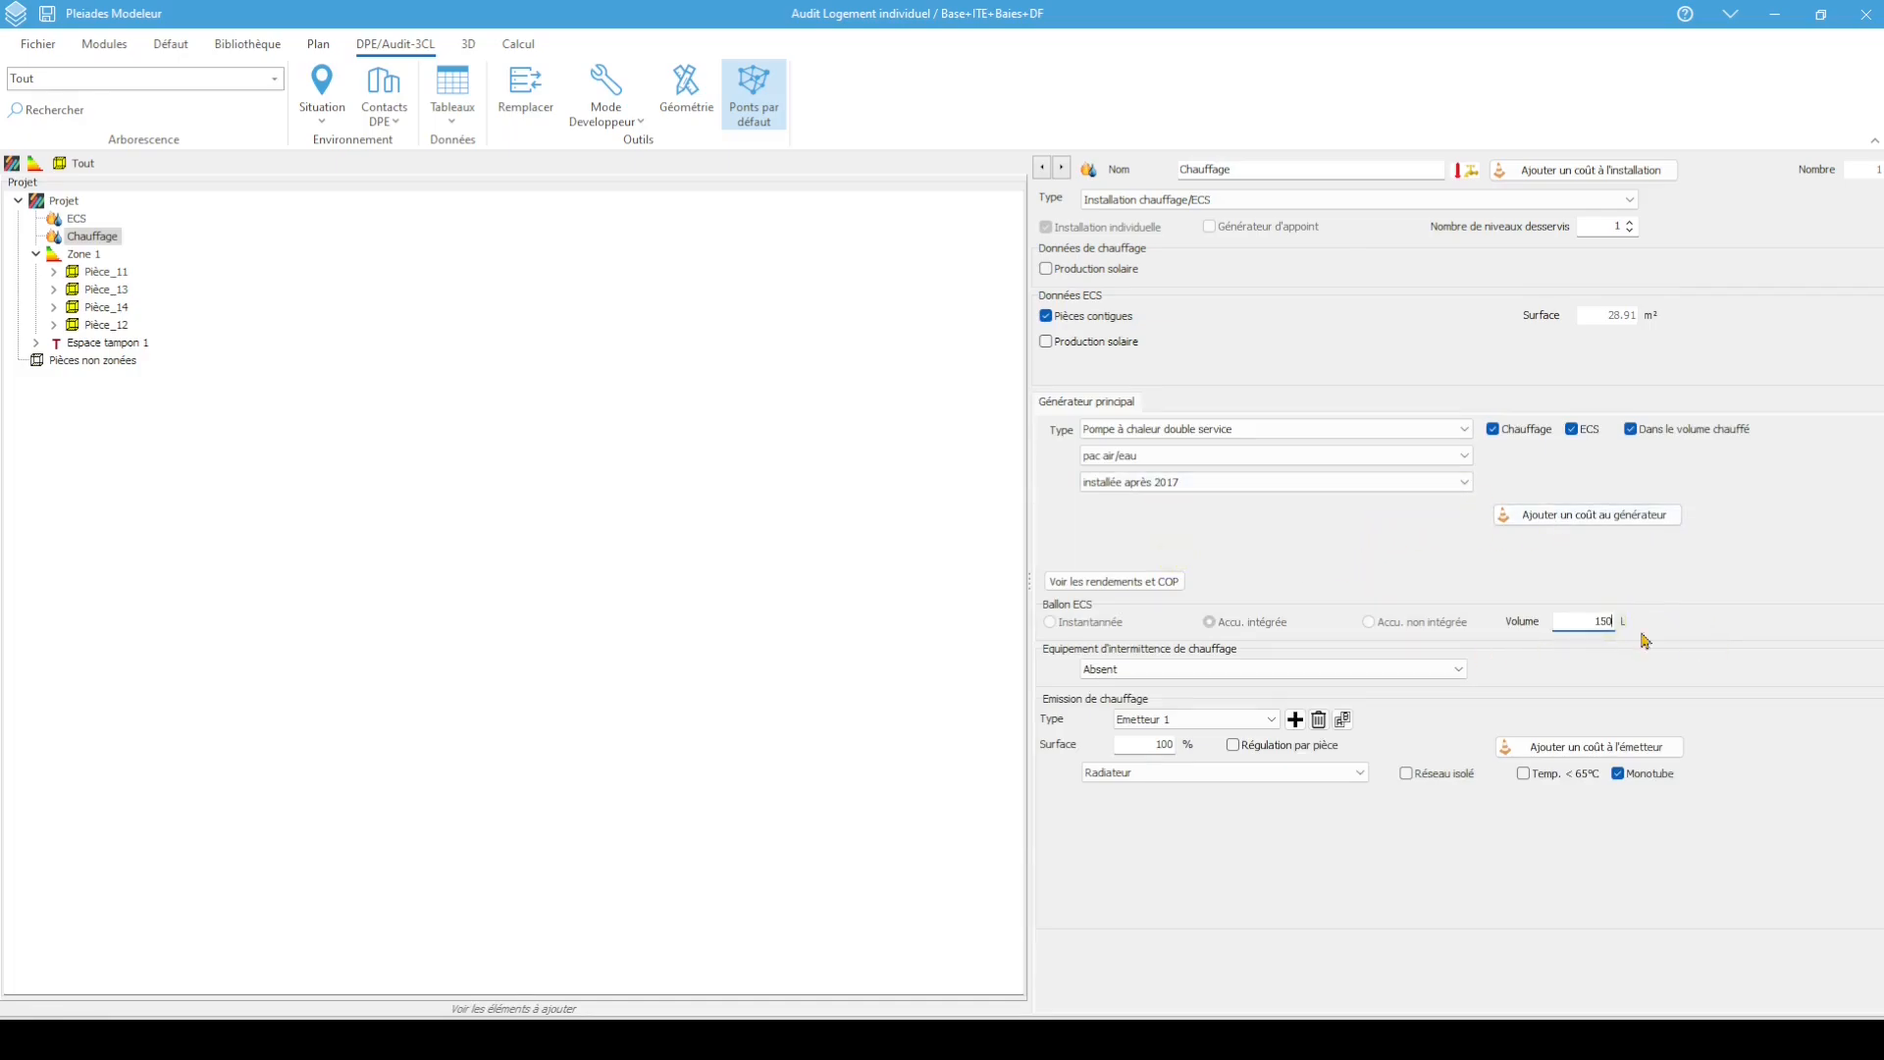
# Set heating intermittence to Par pièce avec minimum de température and the emitter to Radiateur avec robinet thermostatique
pyautogui.click(1316, 668)
pyautogui.click(1250, 734)
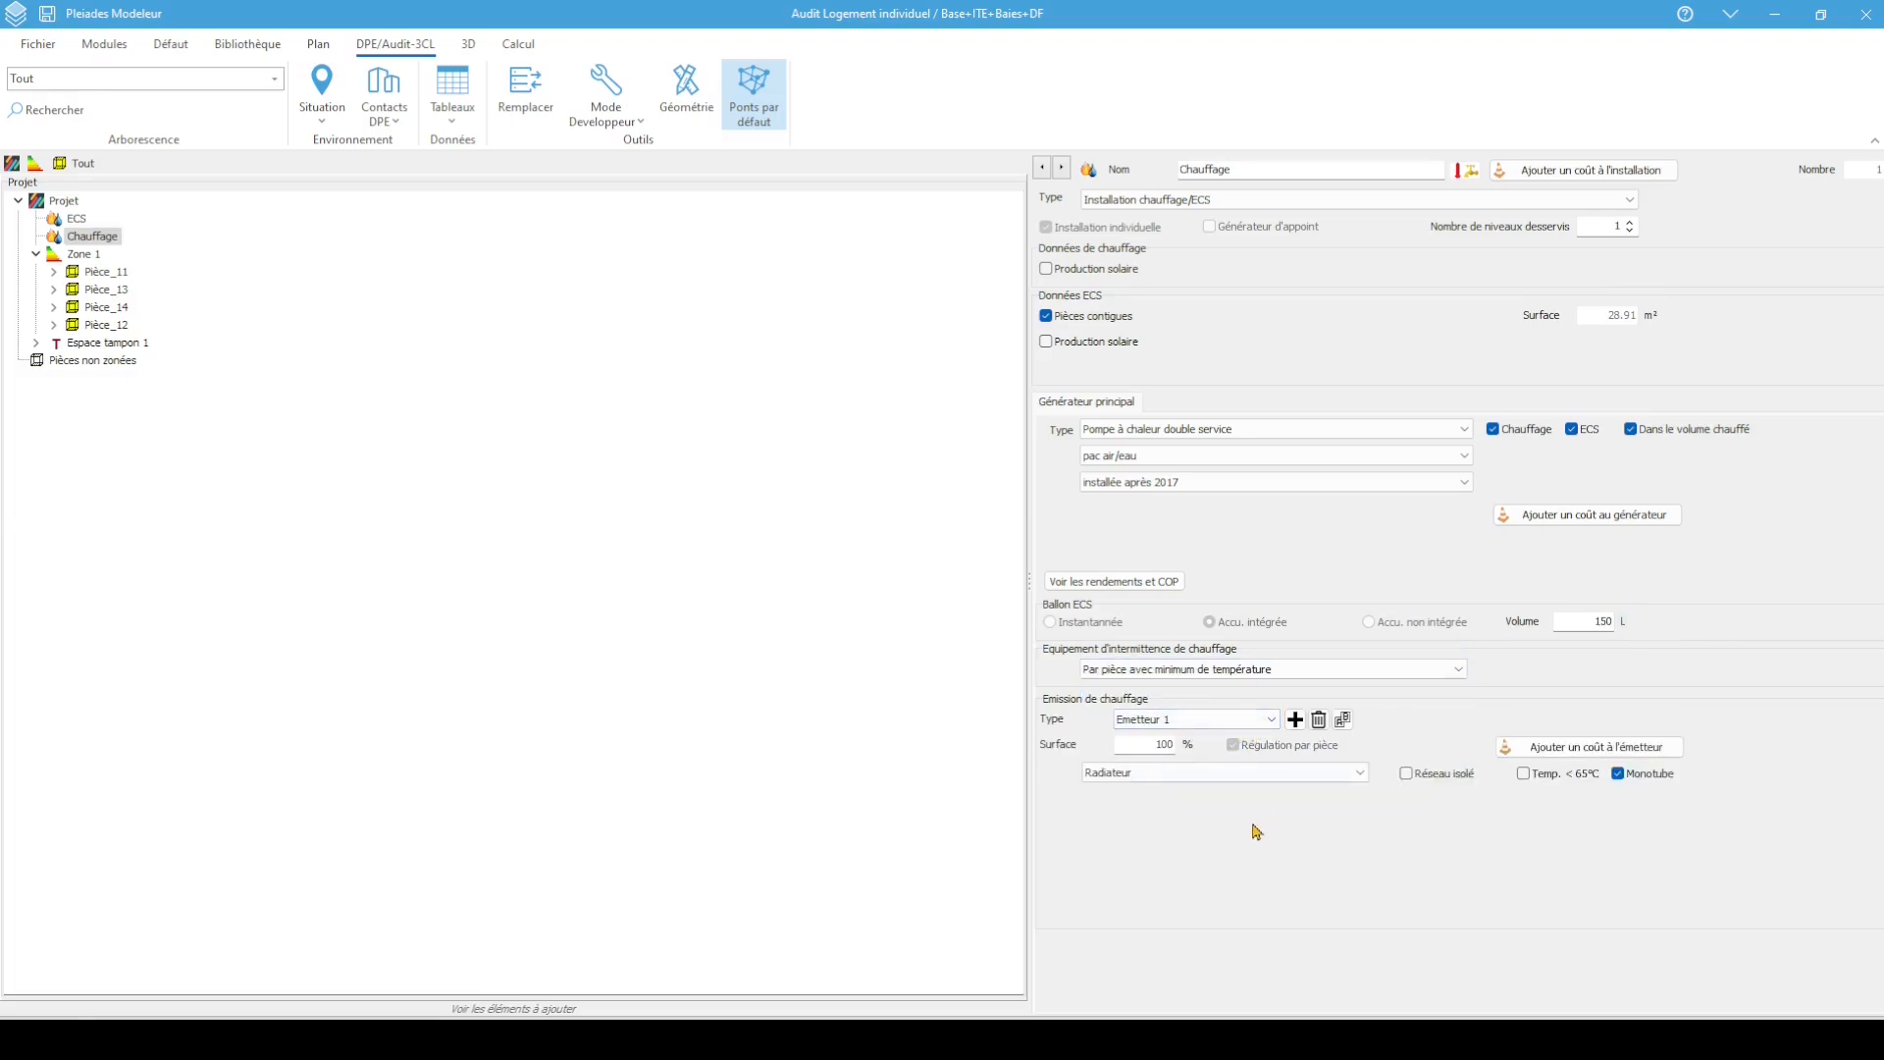
pyautogui.click(1186, 774)
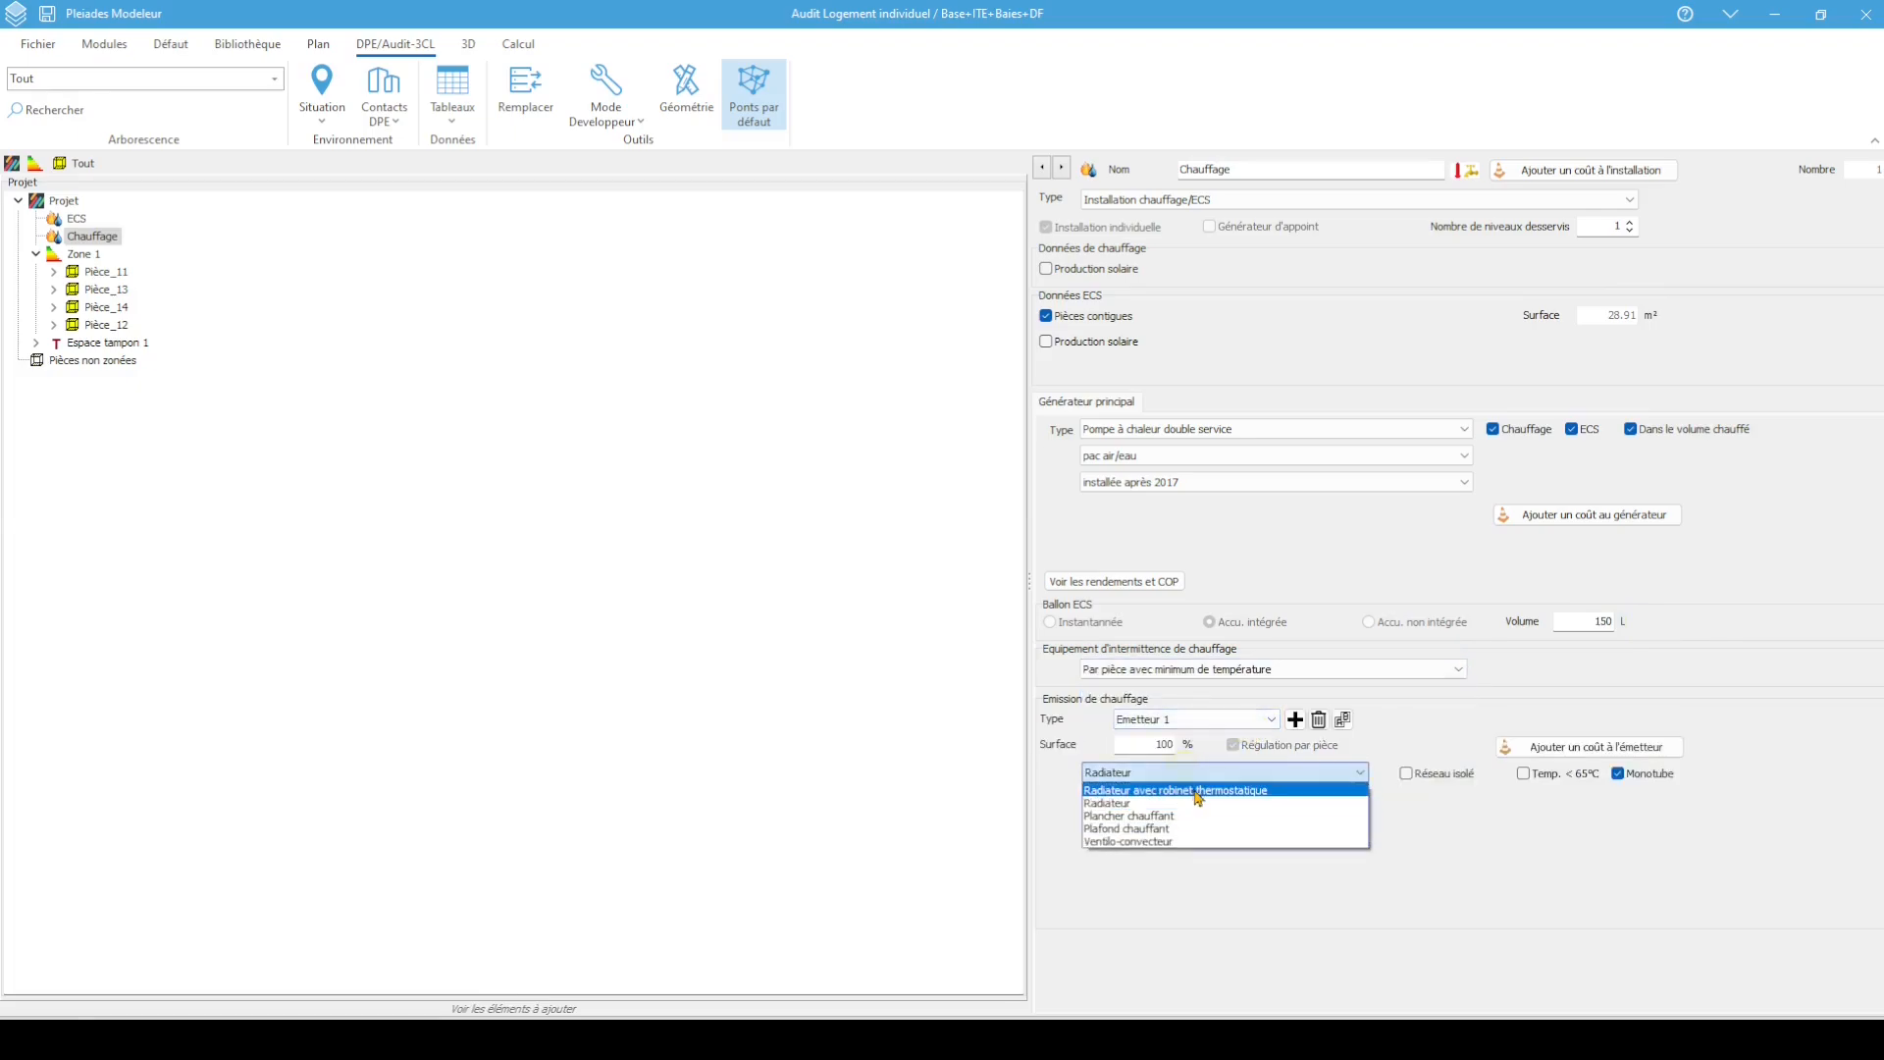
pyautogui.click(1198, 792)
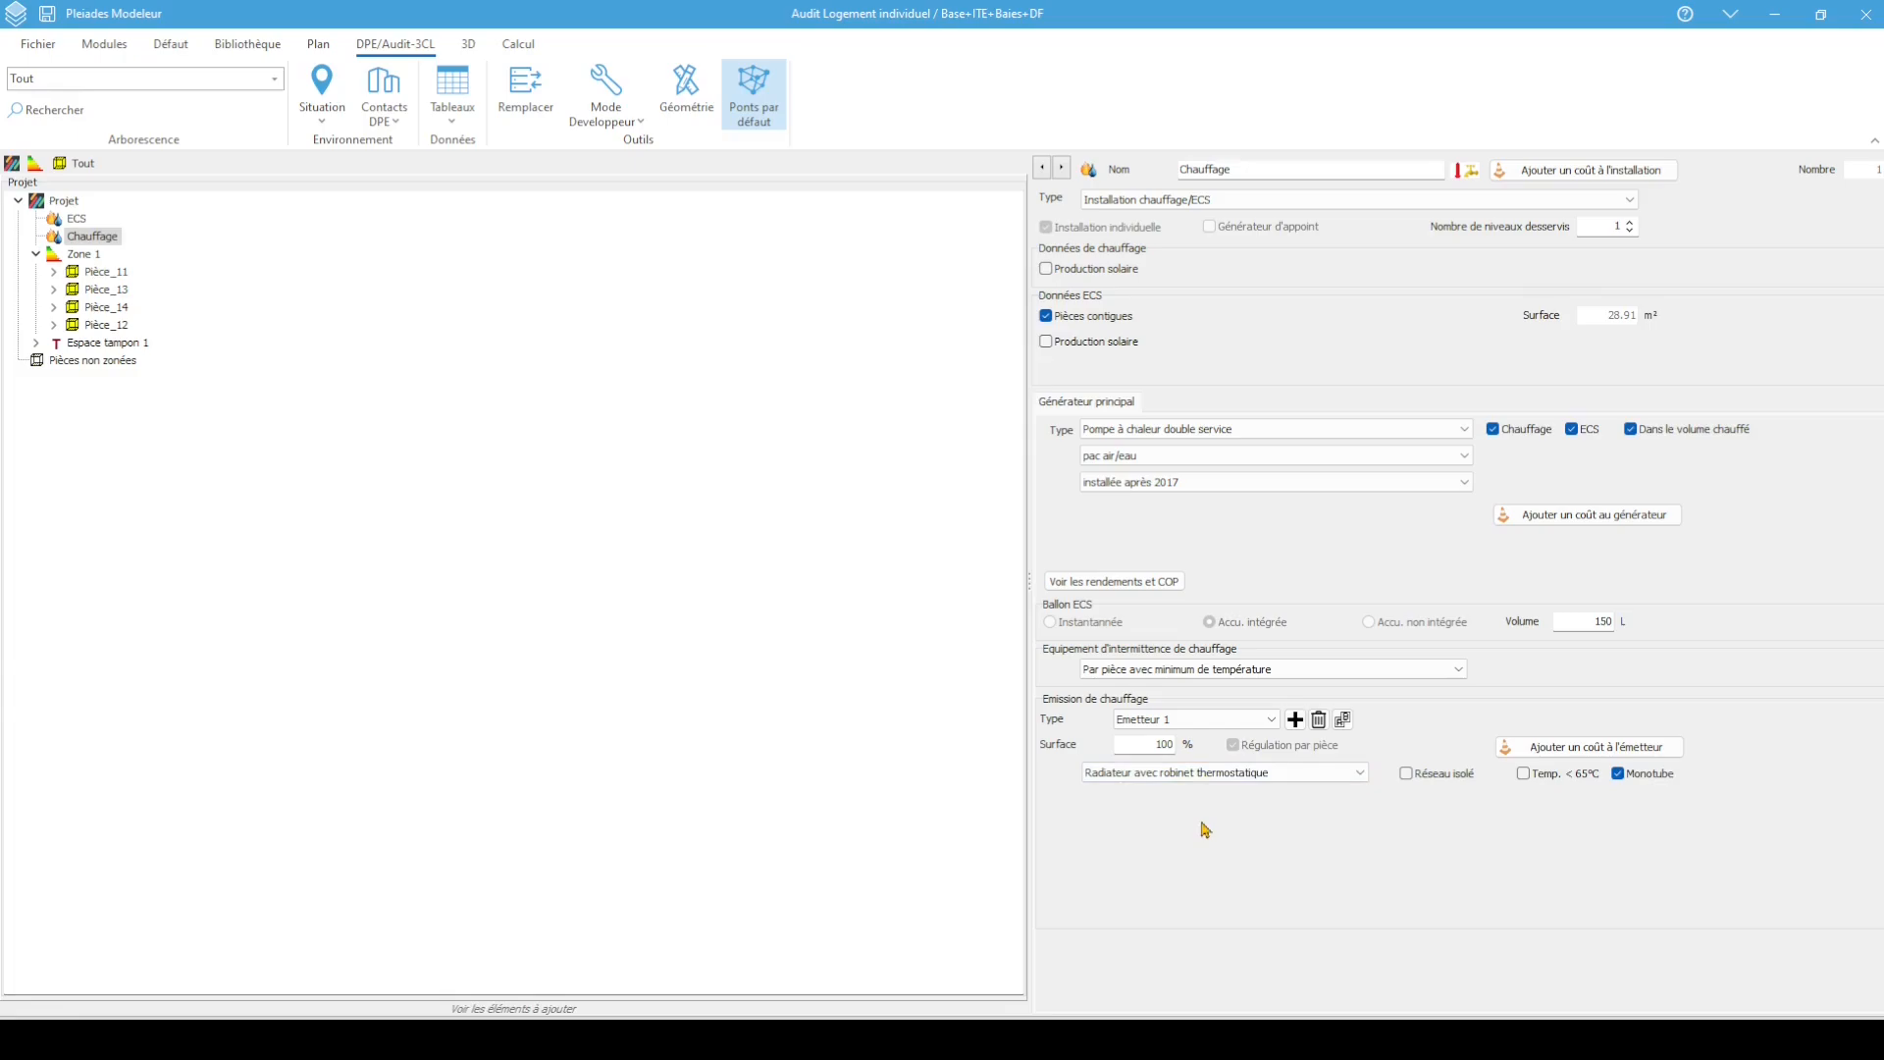
pyautogui.click(1203, 823)
# Delete the separate ECS installation from the project
pyautogui.click(74, 218)
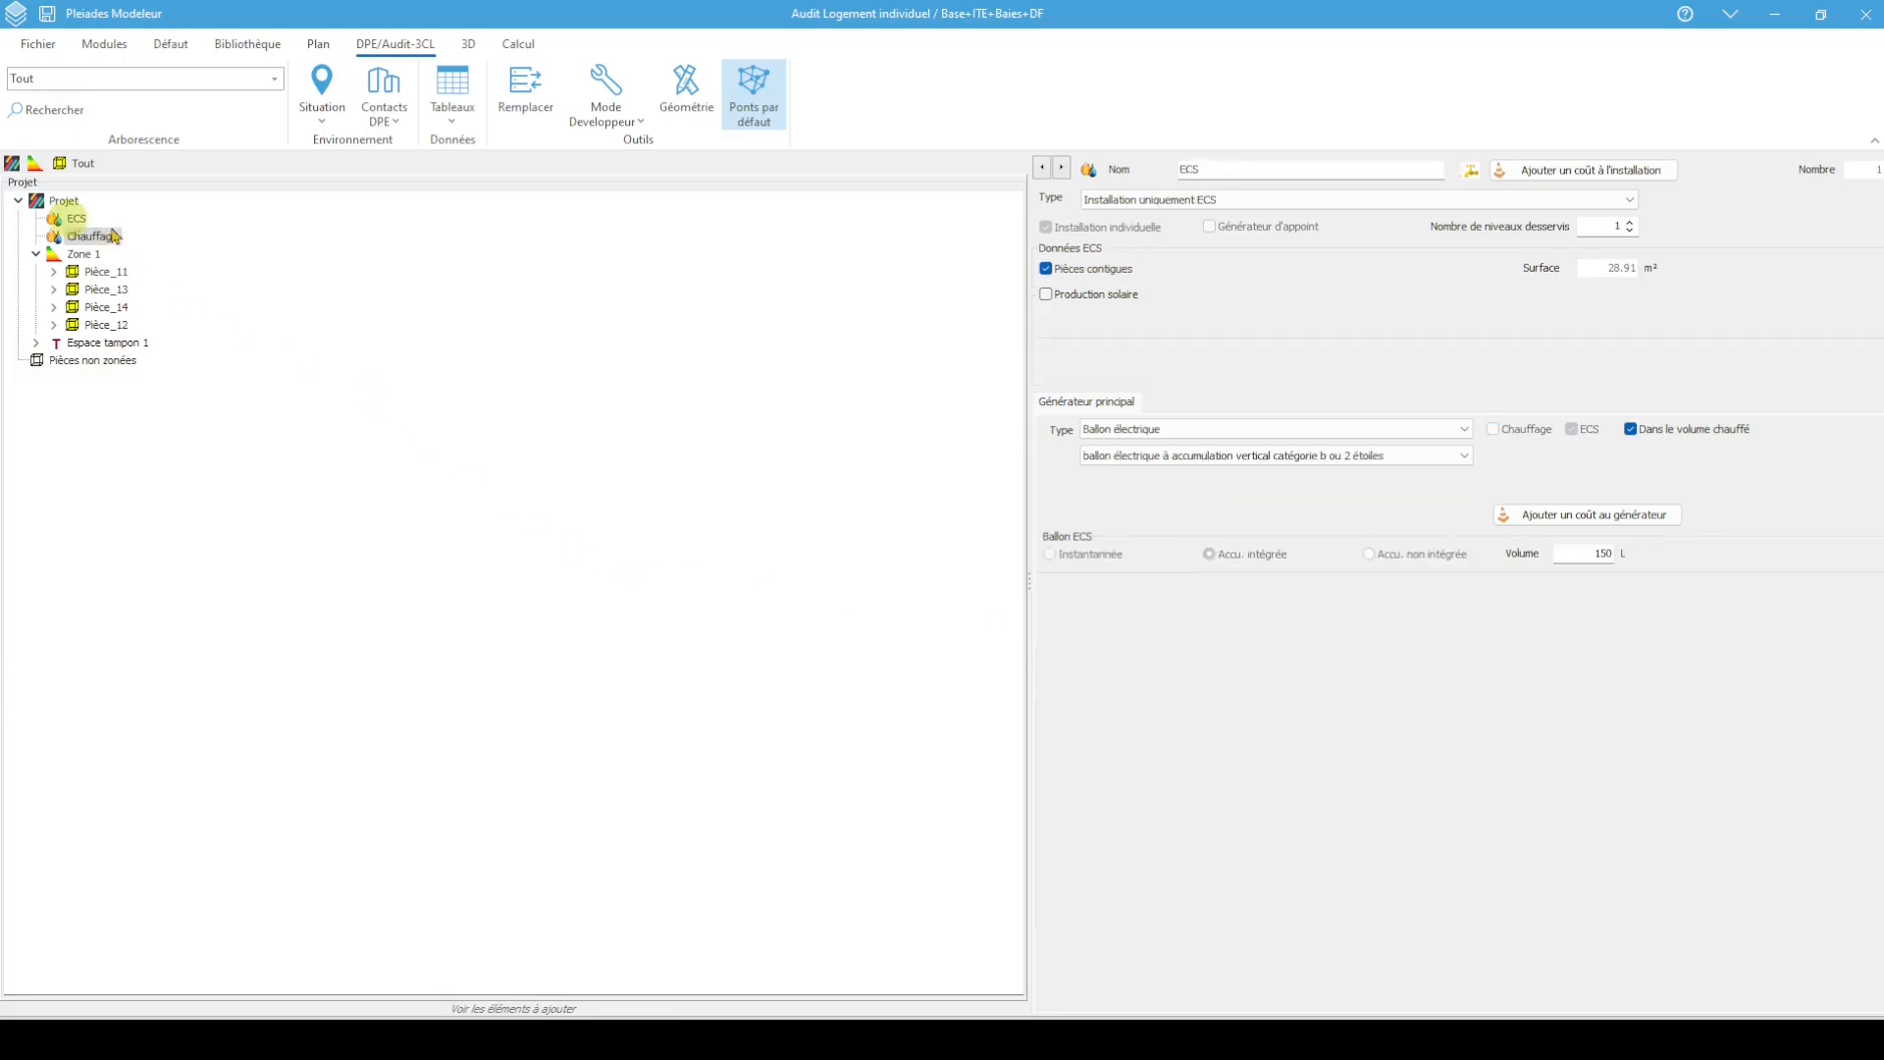
pyautogui.press('Delete')
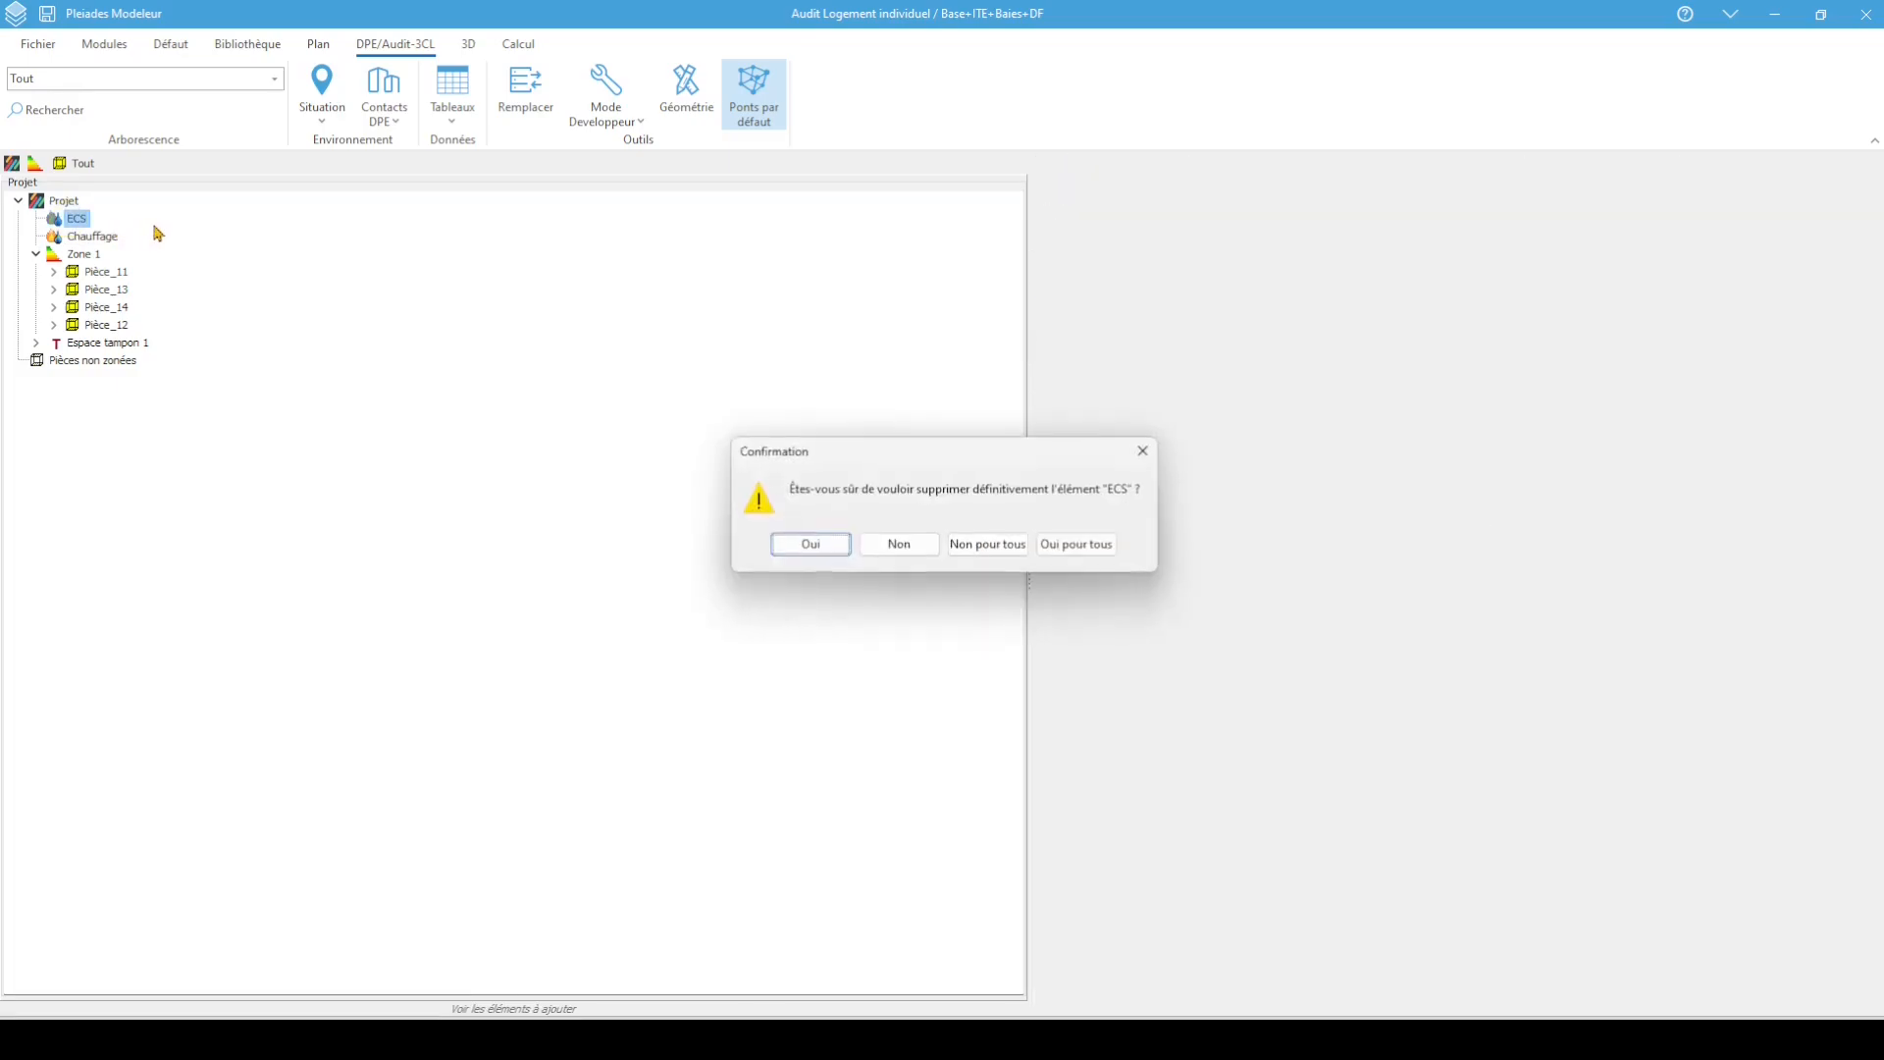
pyautogui.press('Return')
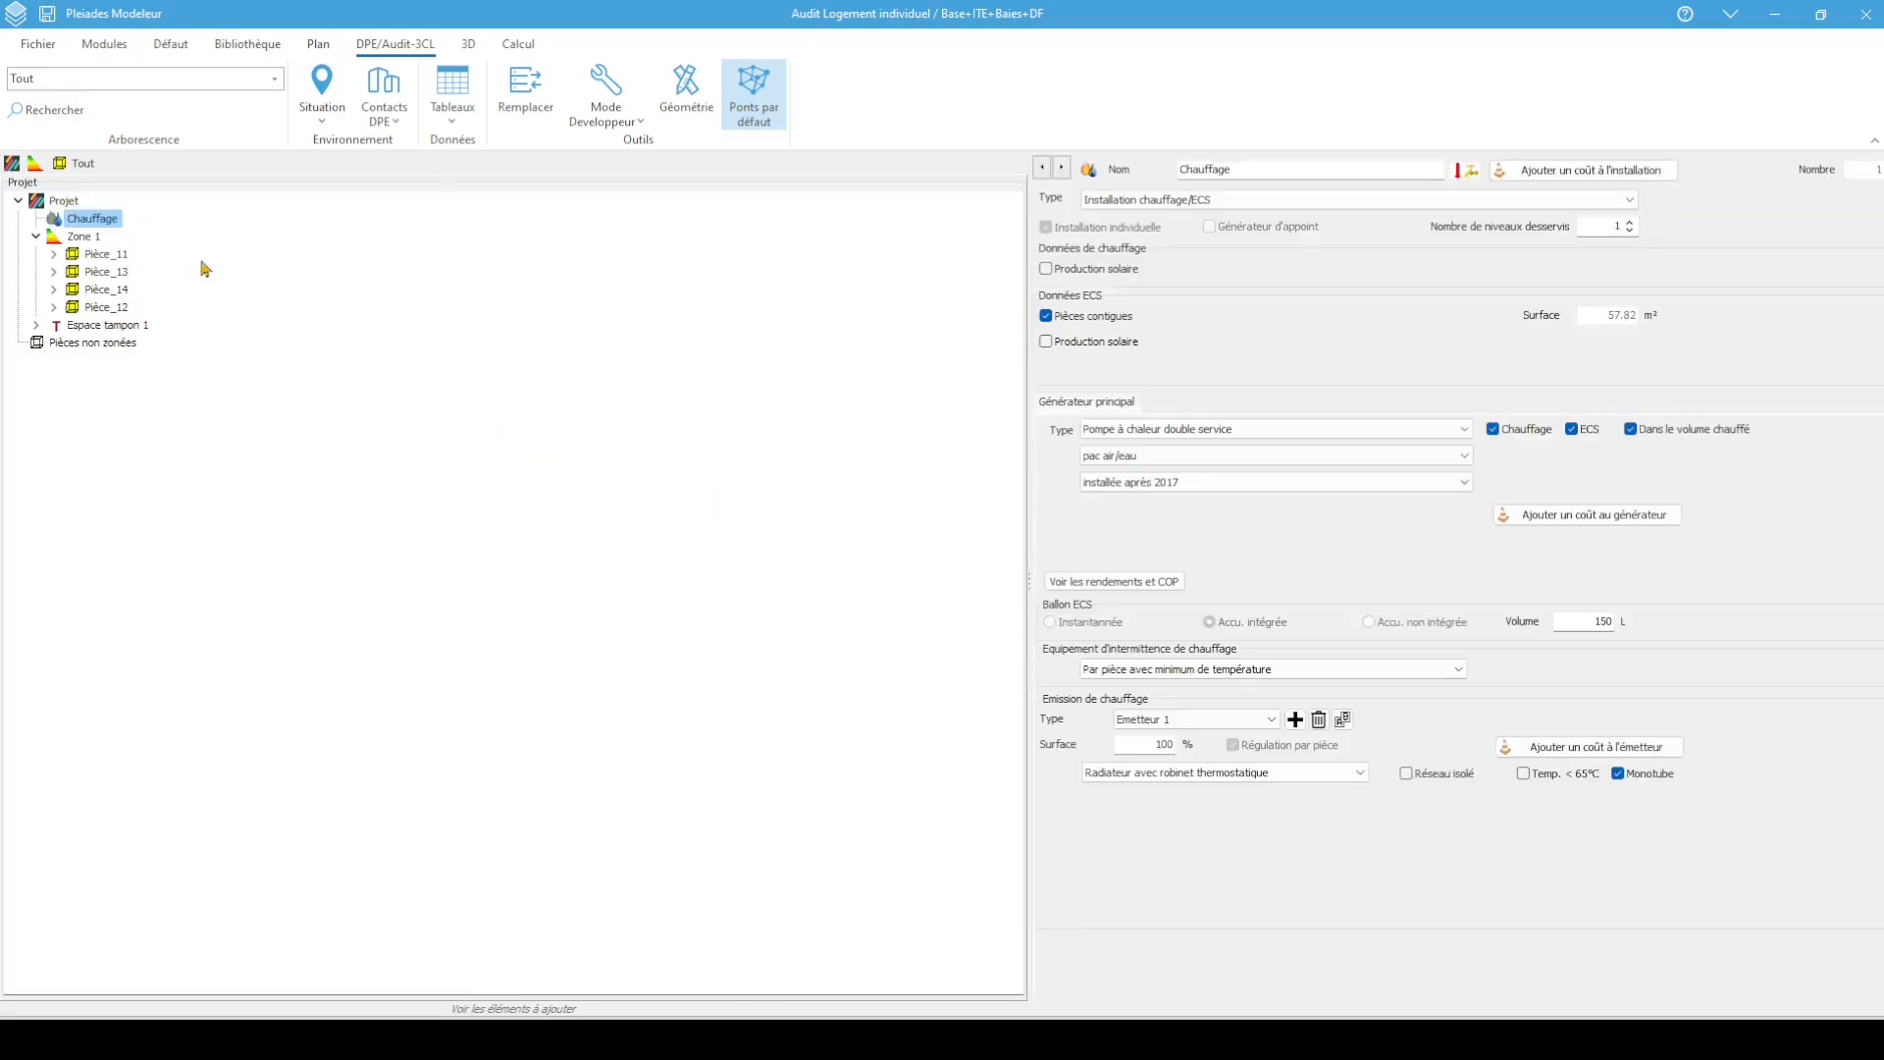
# Add a work item named PAC DS to the project's works description
pyautogui.click(62, 200)
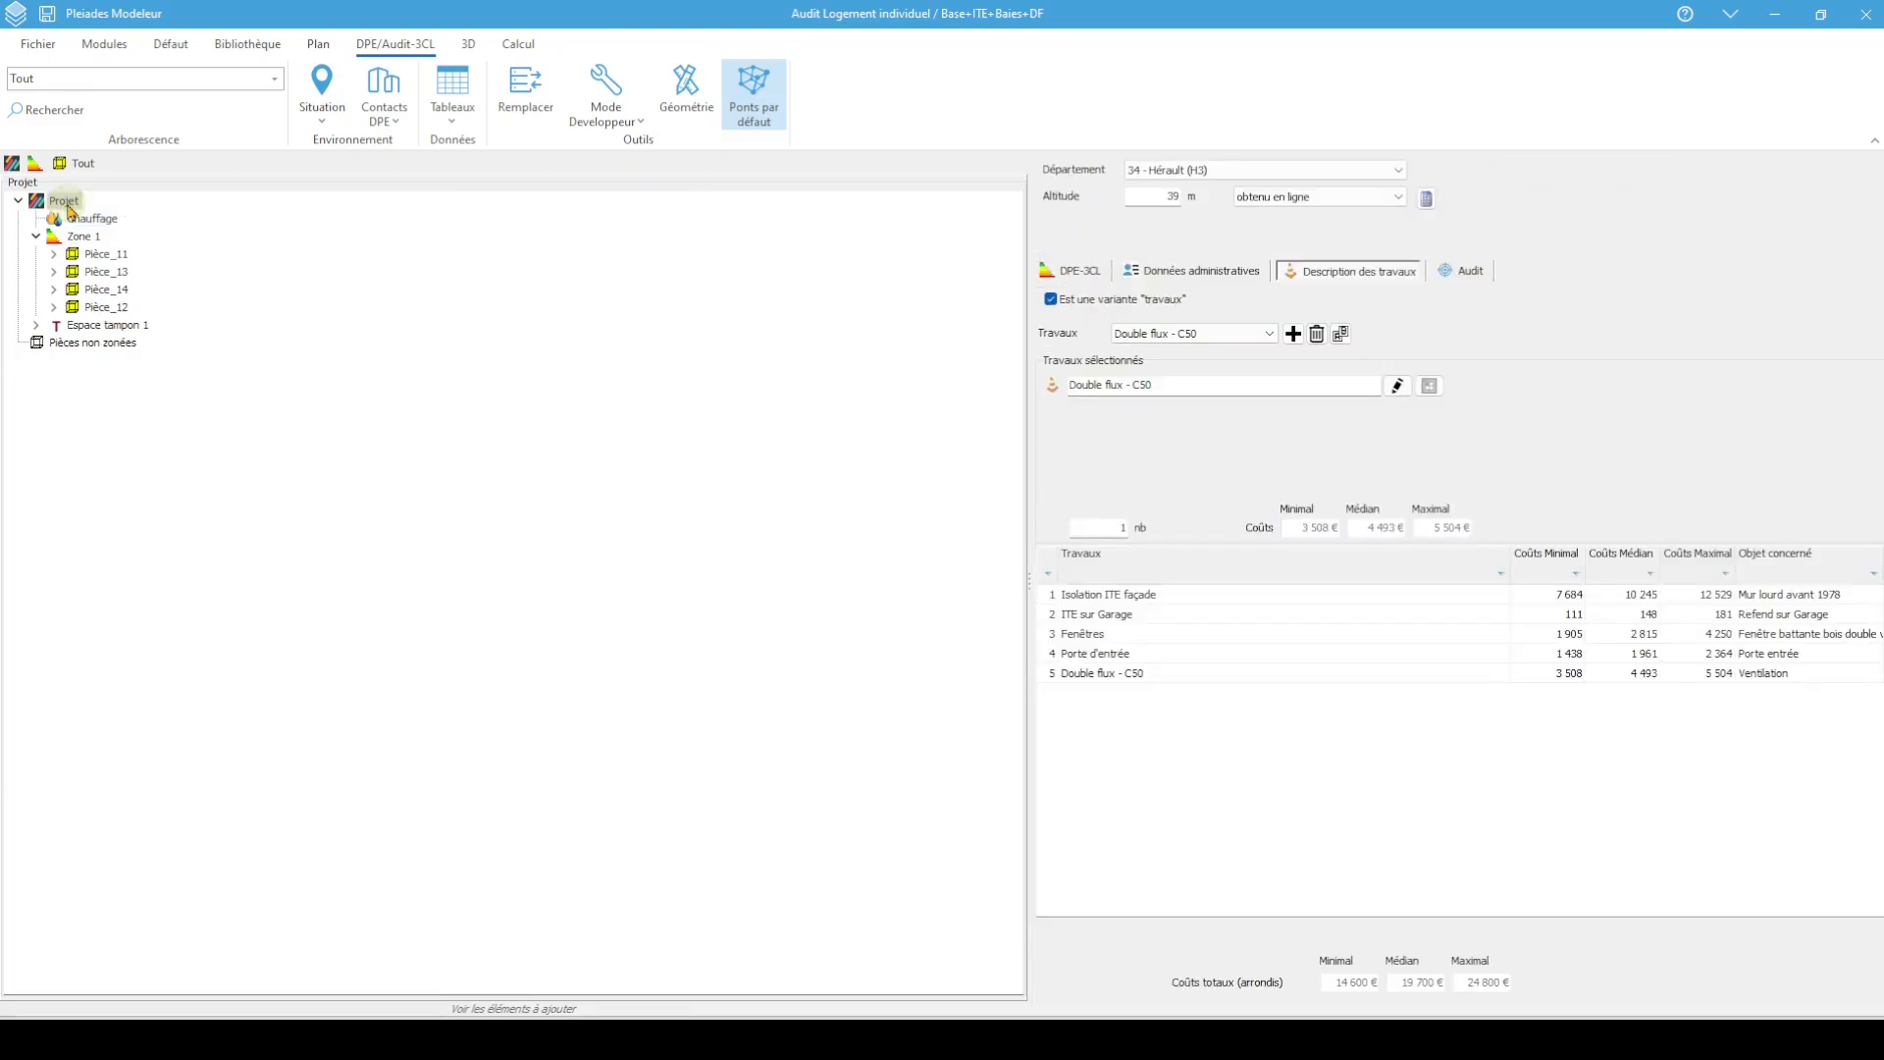
pyautogui.click(1293, 334)
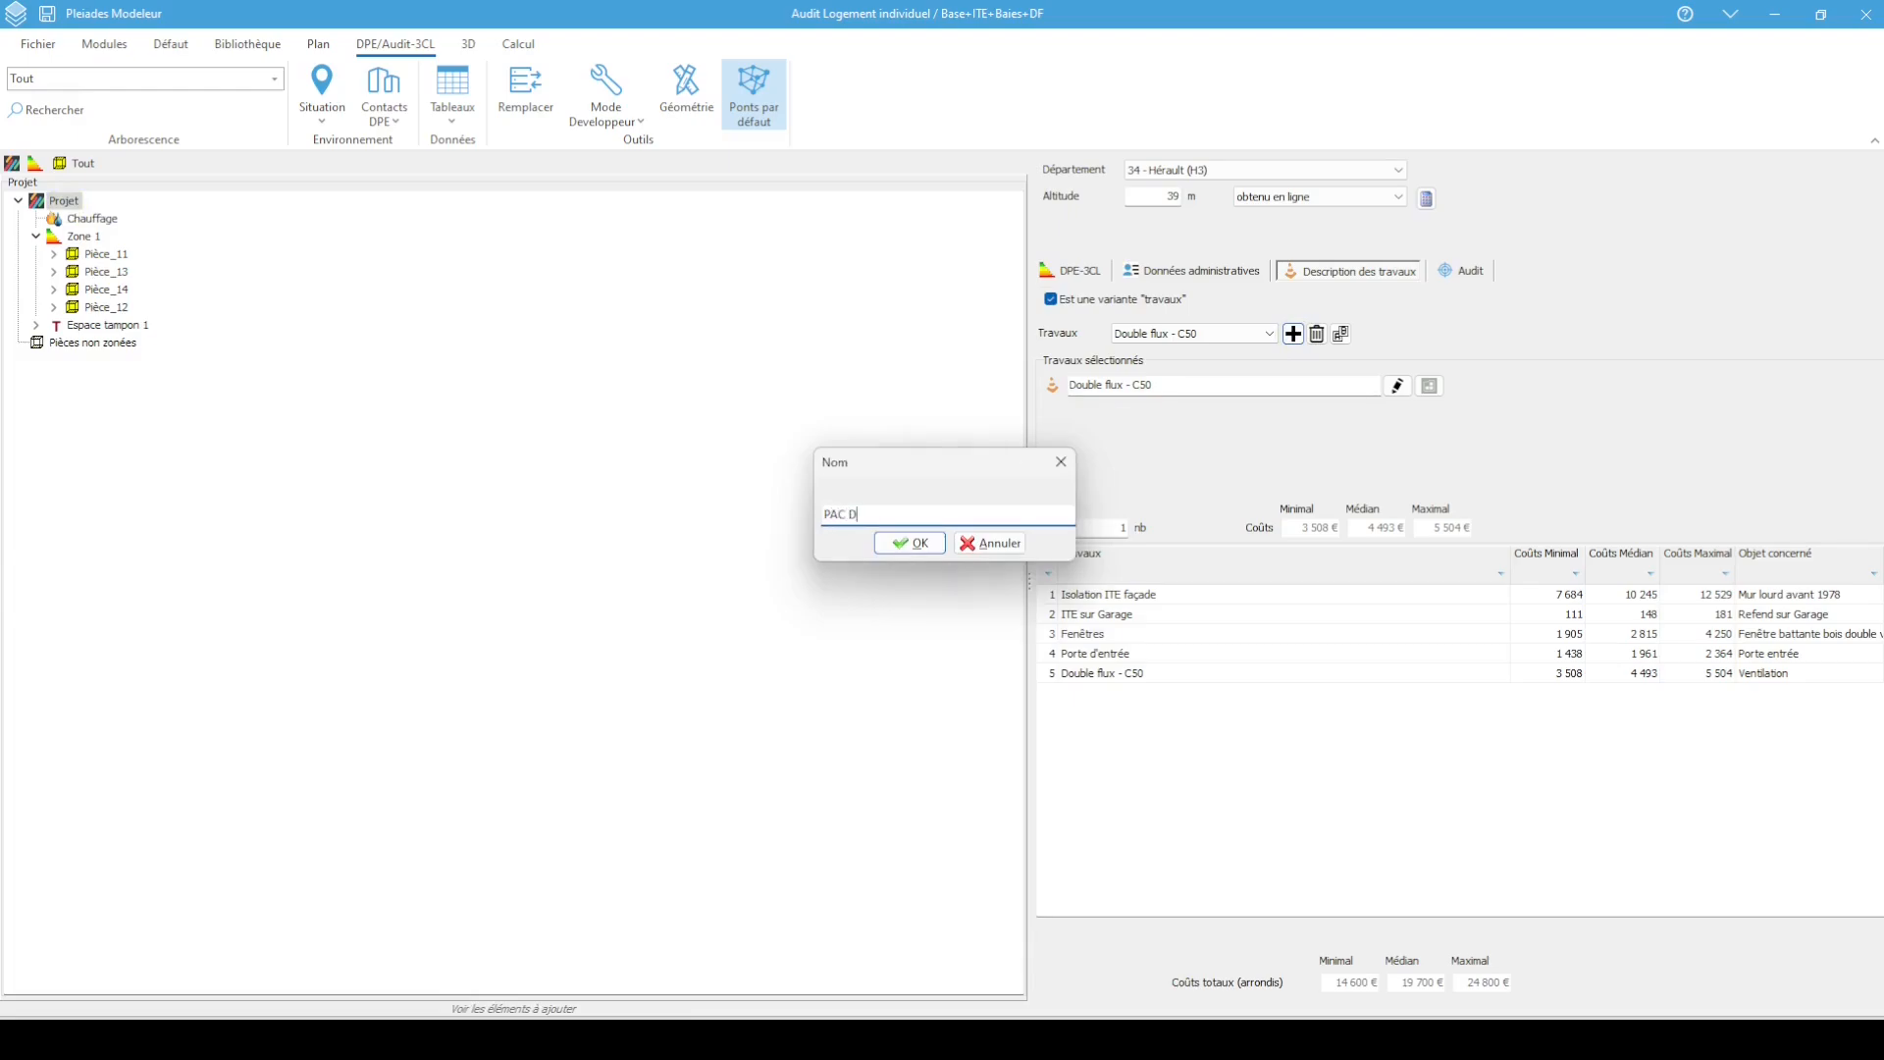
pyautogui.write('PAC DS')
pyautogui.press('Return')
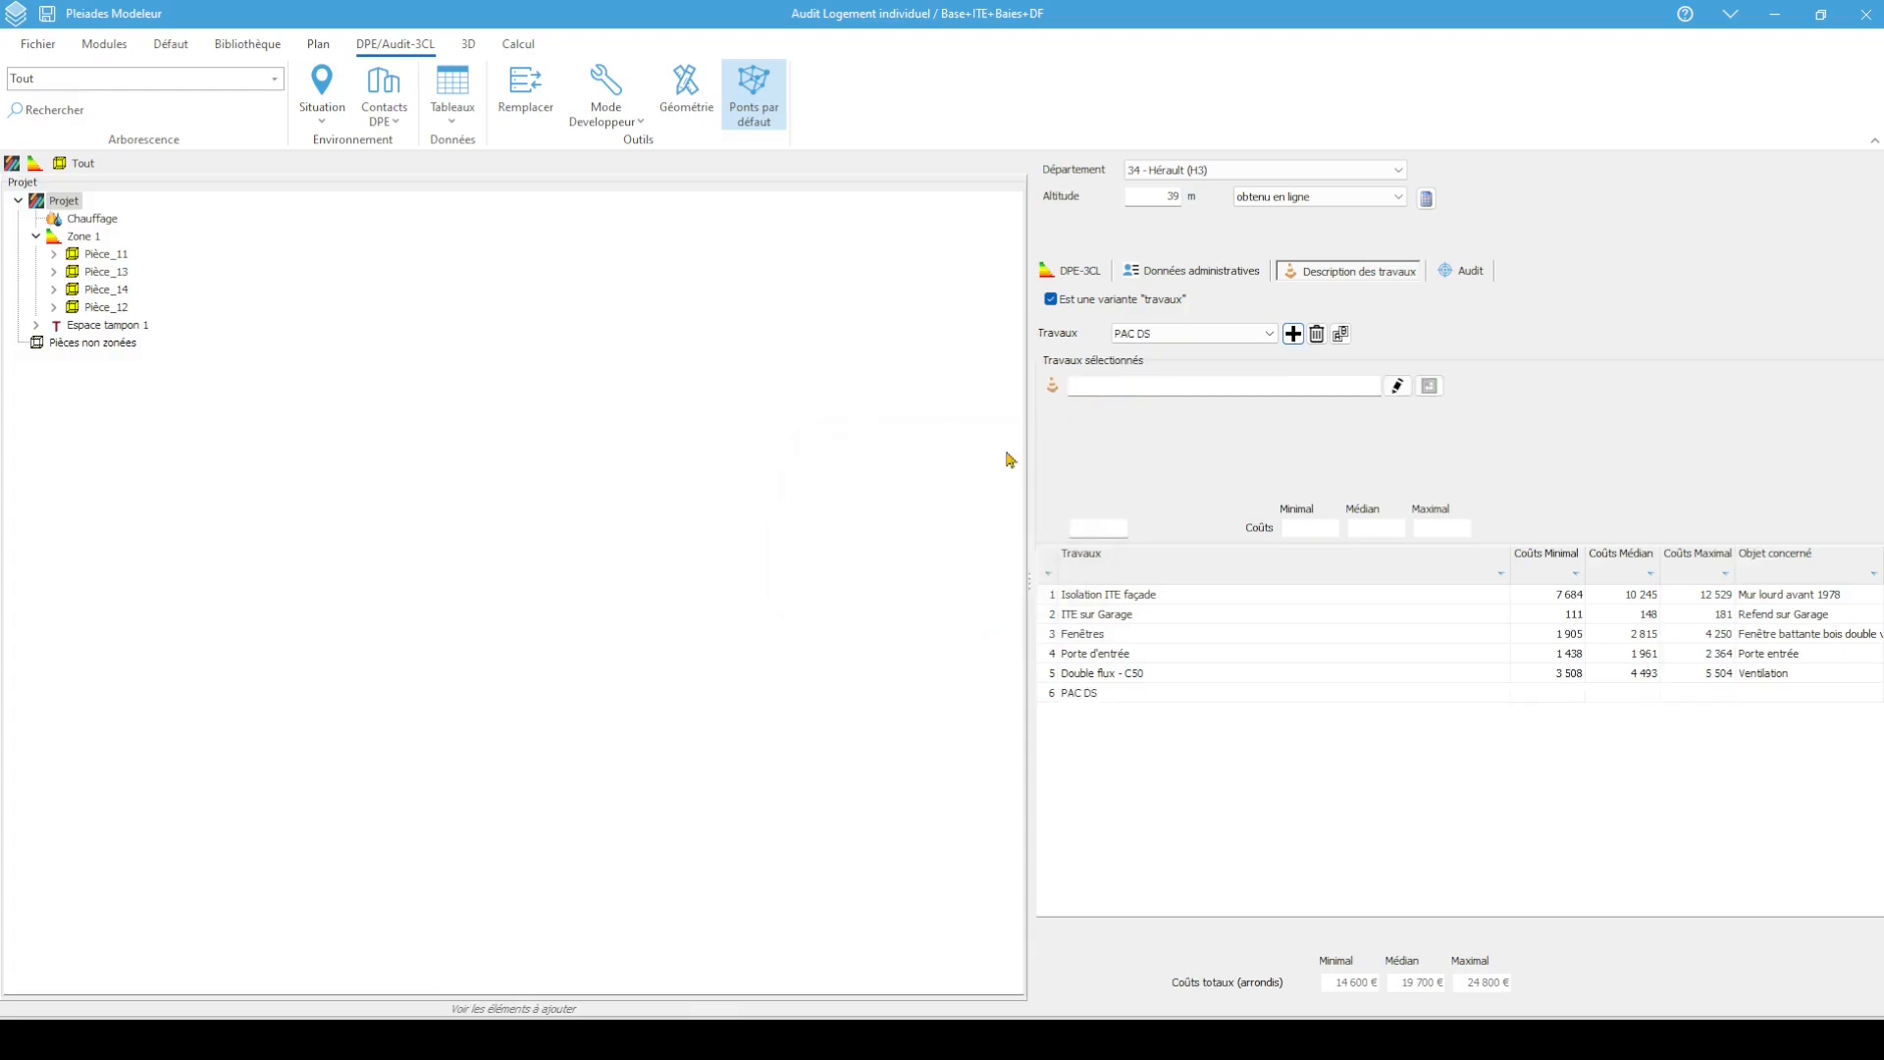
# Assign the general library's Centile 50% heating cost PAC Air-Eau - C50 to the PAC DS work item
pyautogui.click(1430, 388)
pyautogui.click(441, 266)
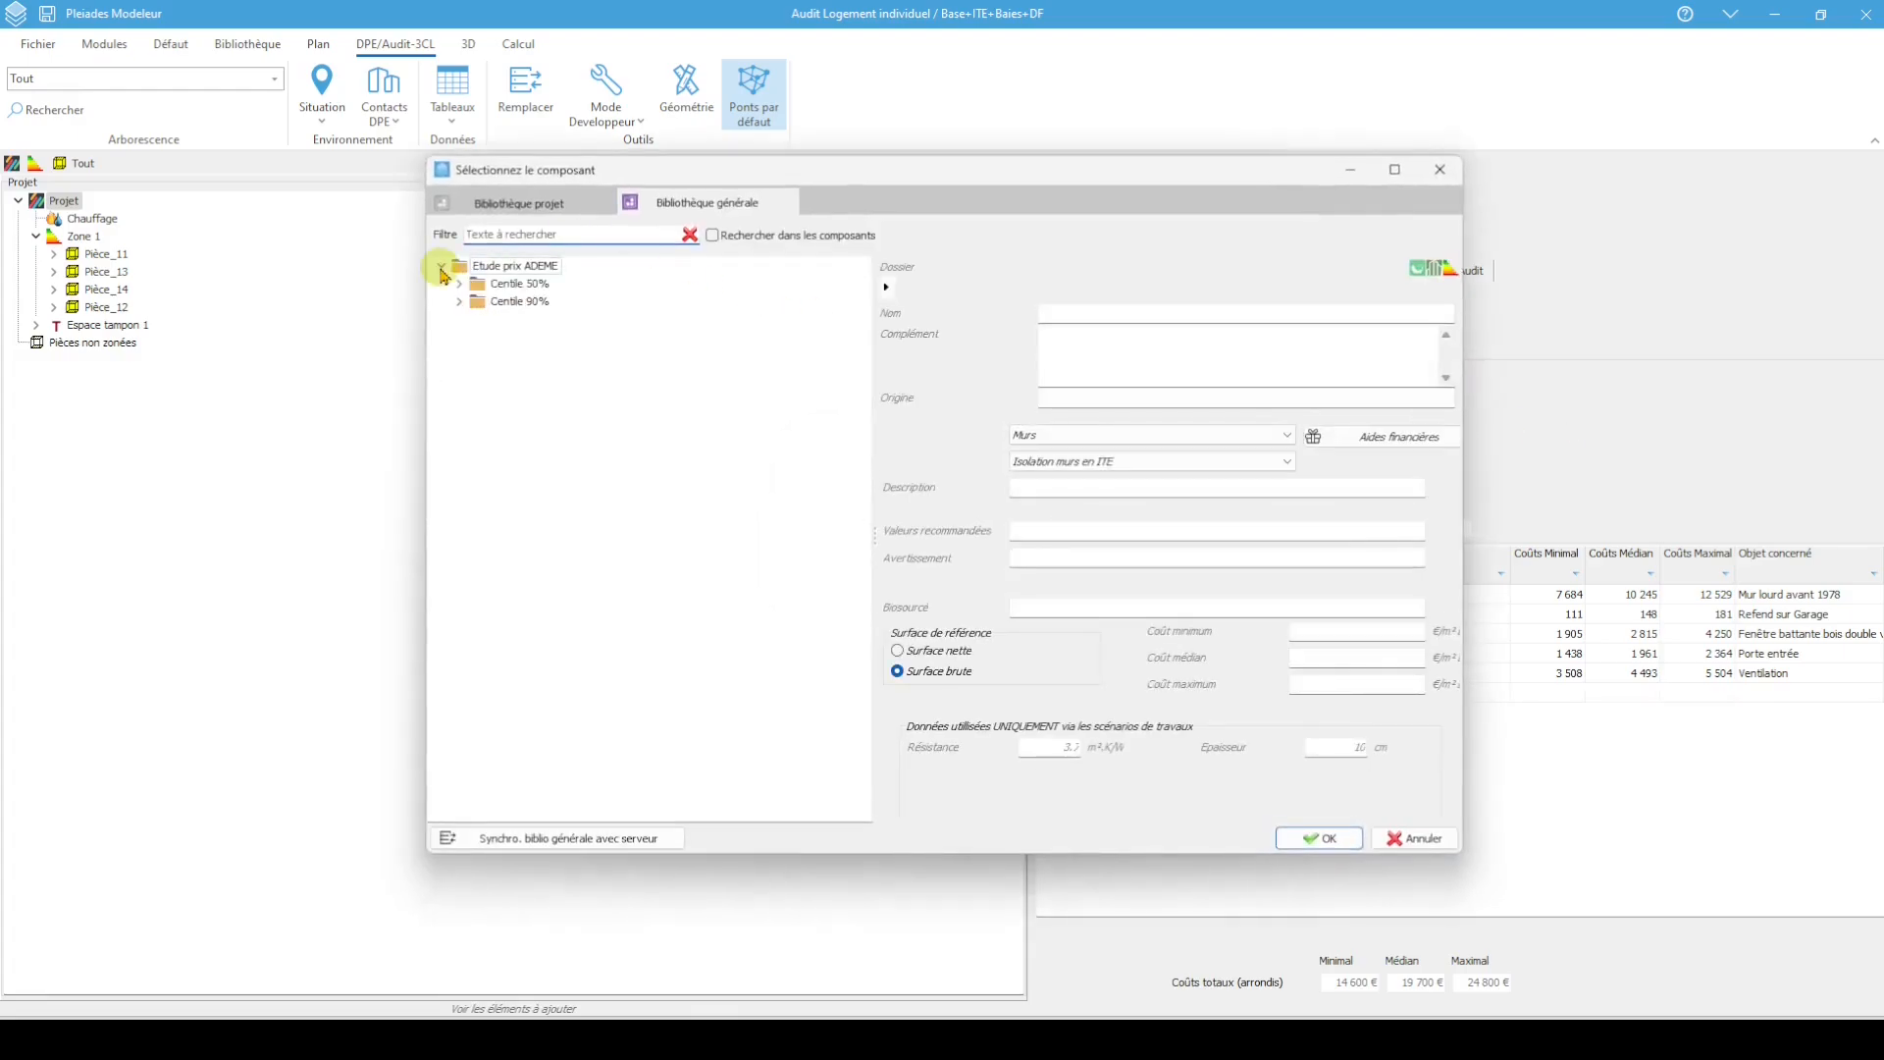
pyautogui.click(459, 283)
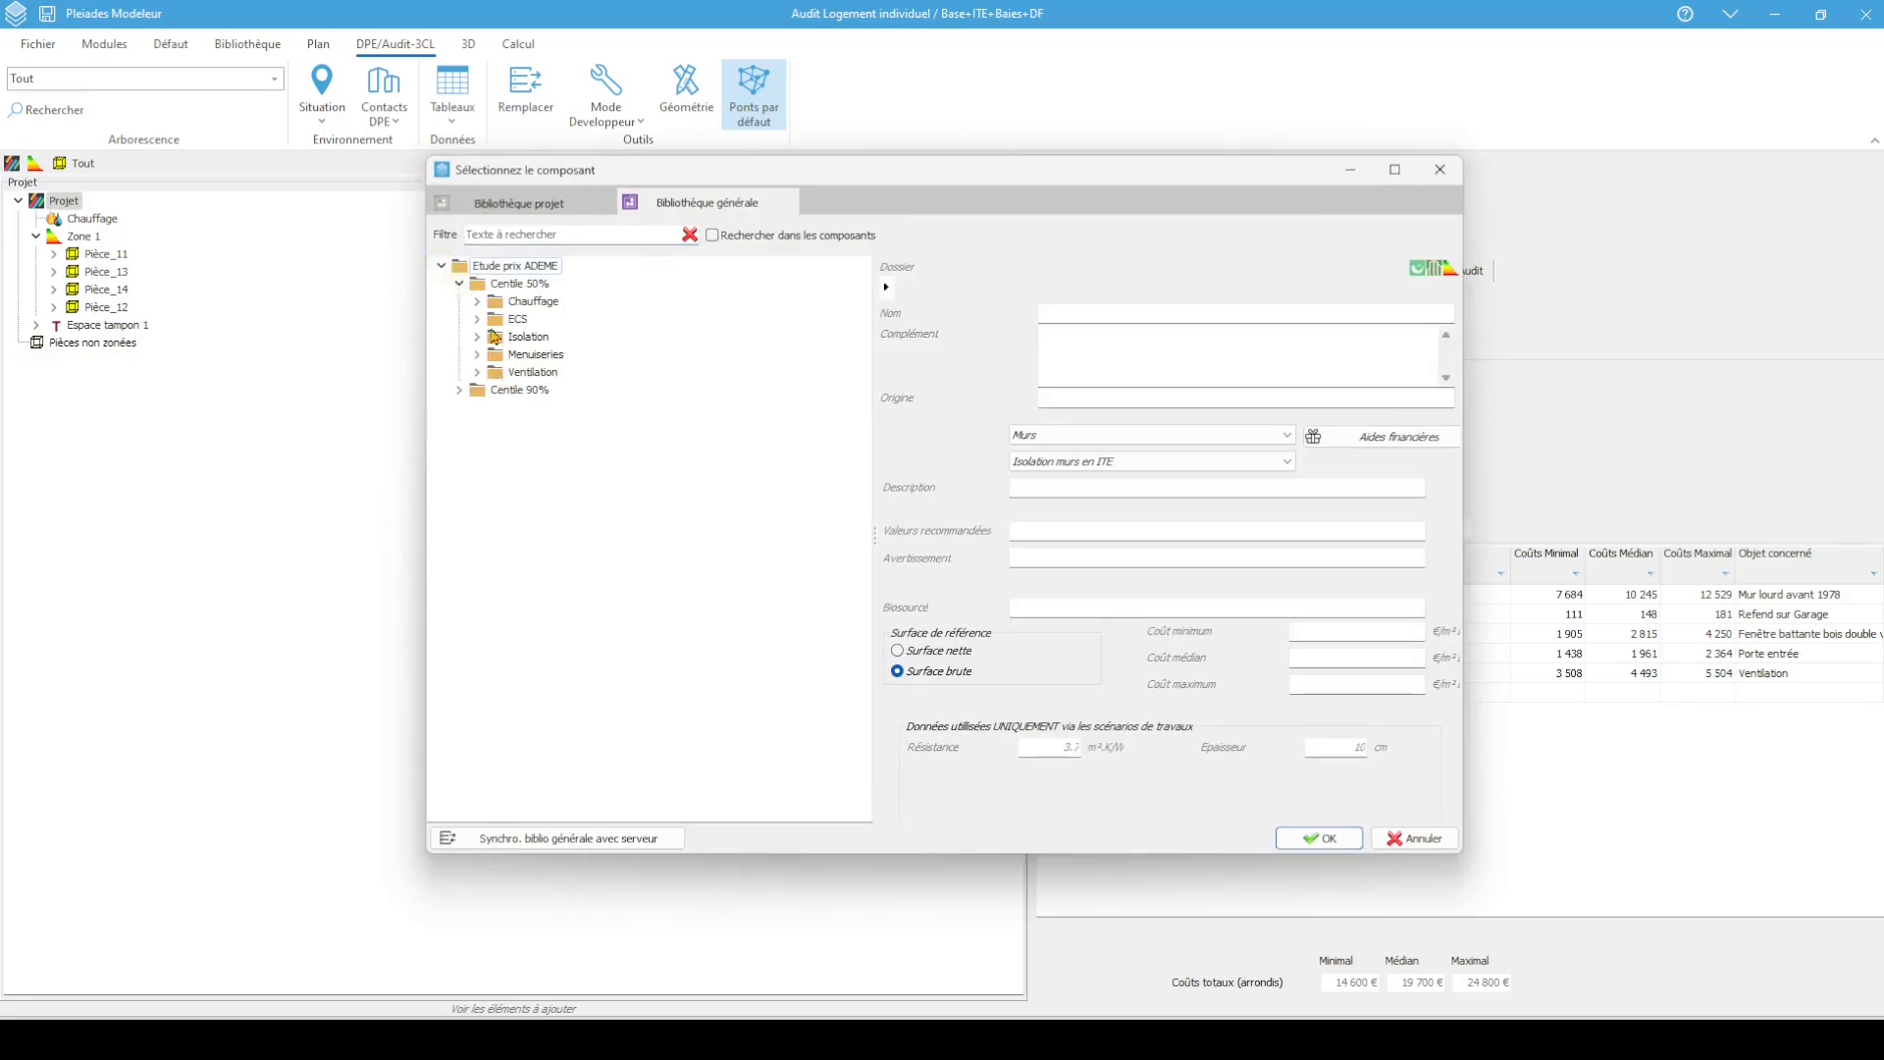
pyautogui.click(478, 303)
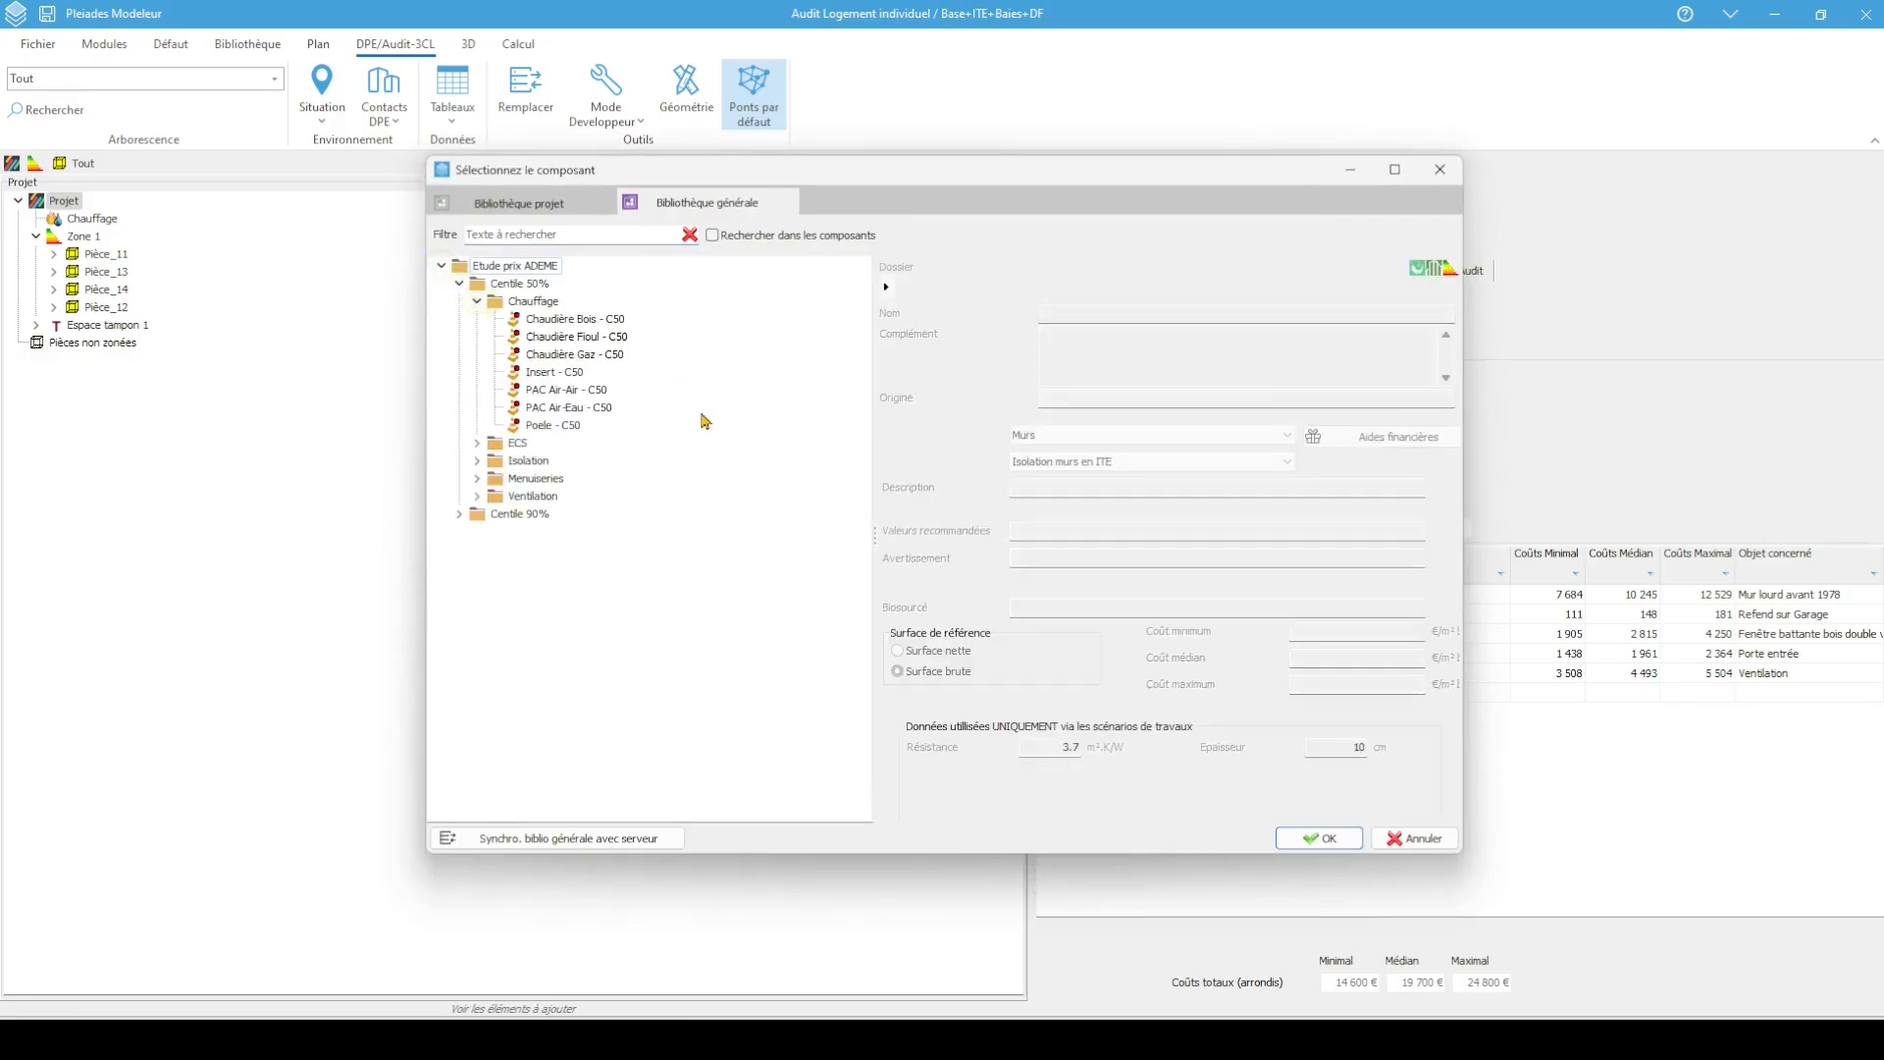
pyautogui.click(602, 408)
pyautogui.click(602, 410)
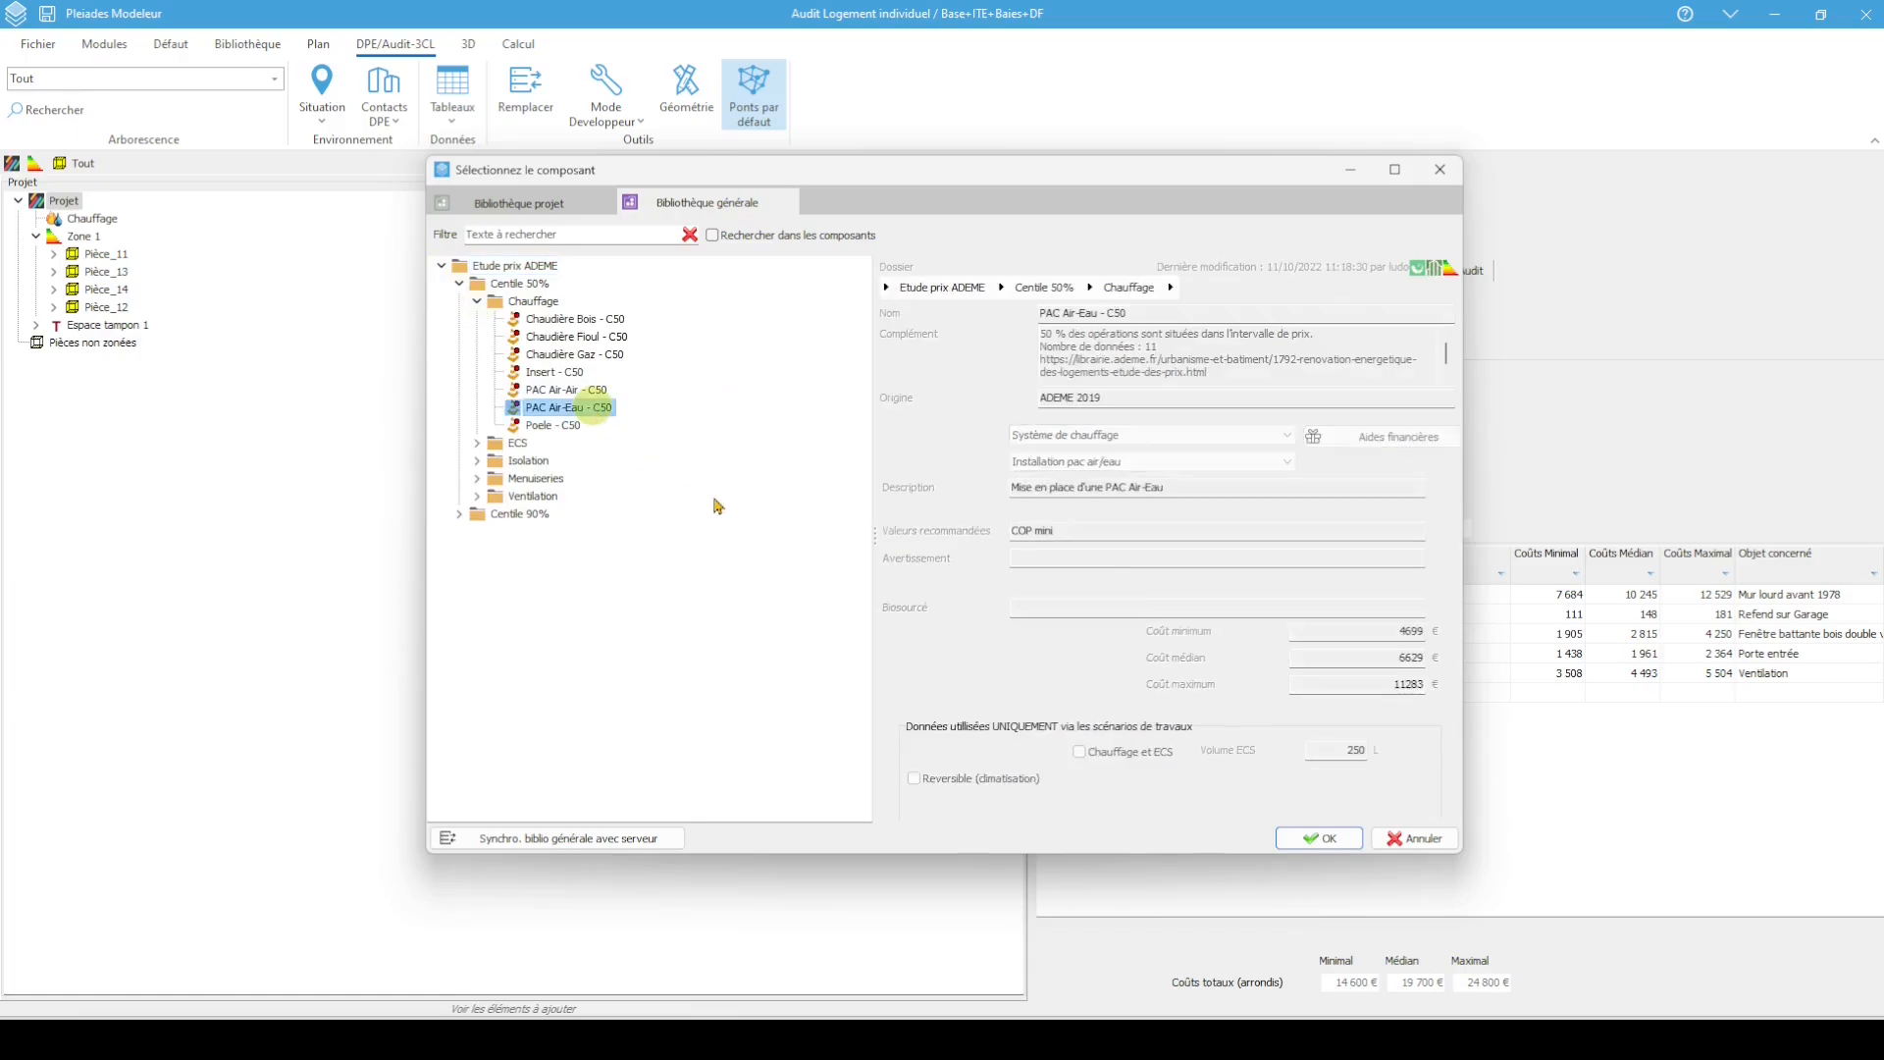
pyautogui.click(1315, 843)
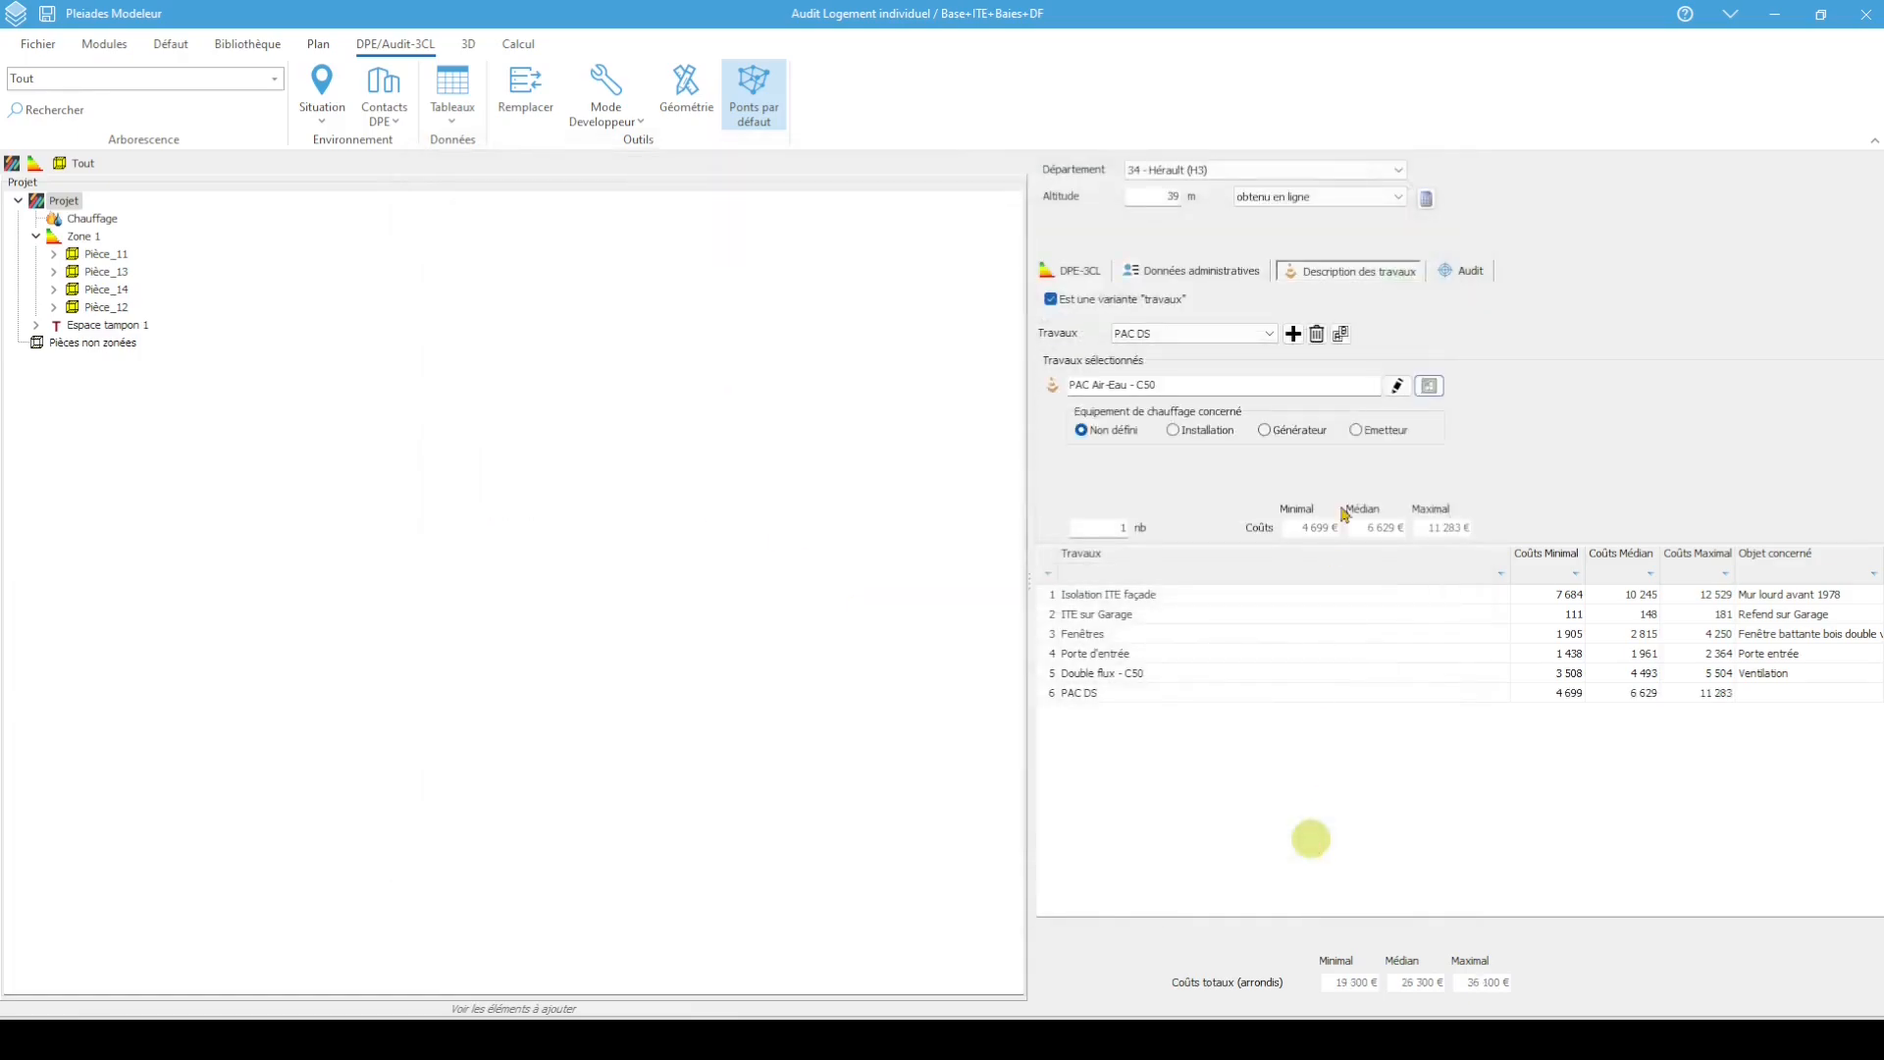
# Link the PAC DS work item to the Chauffage installation as the heating equipment concerned
pyautogui.click(1176, 432)
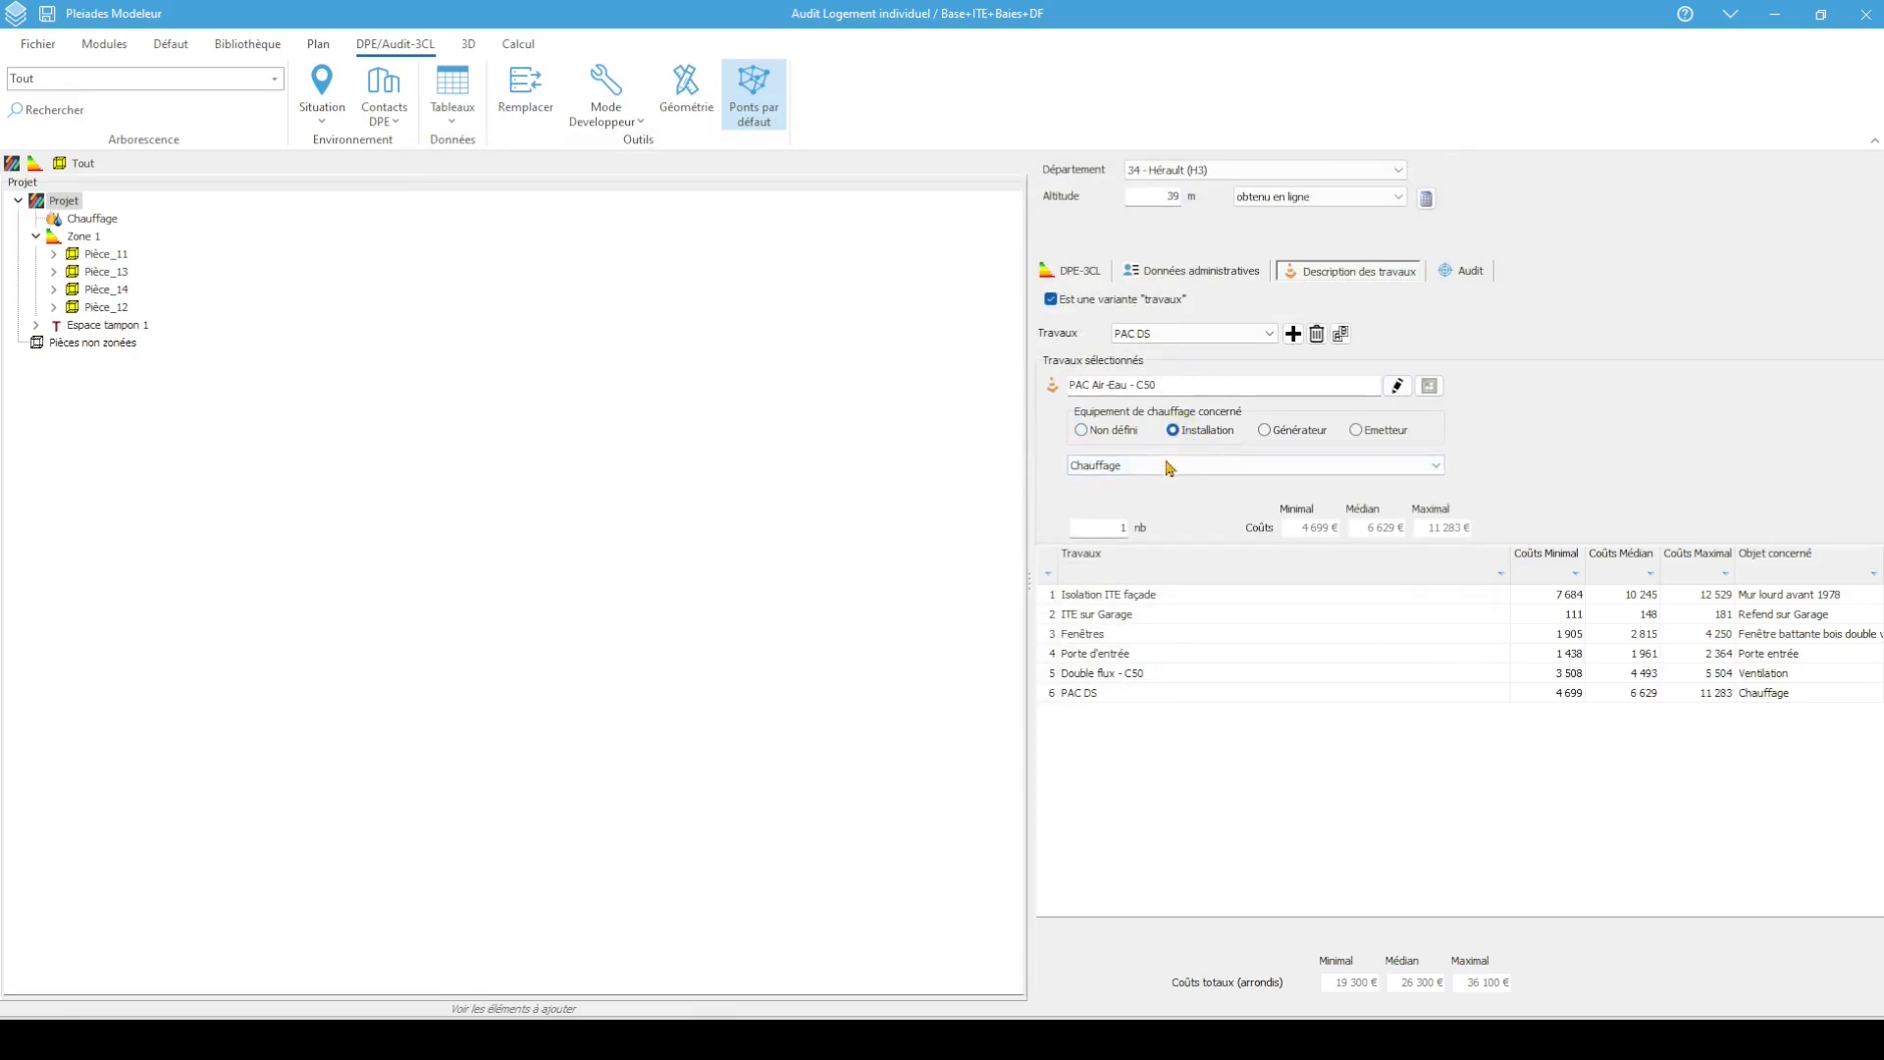
pyautogui.click(1161, 467)
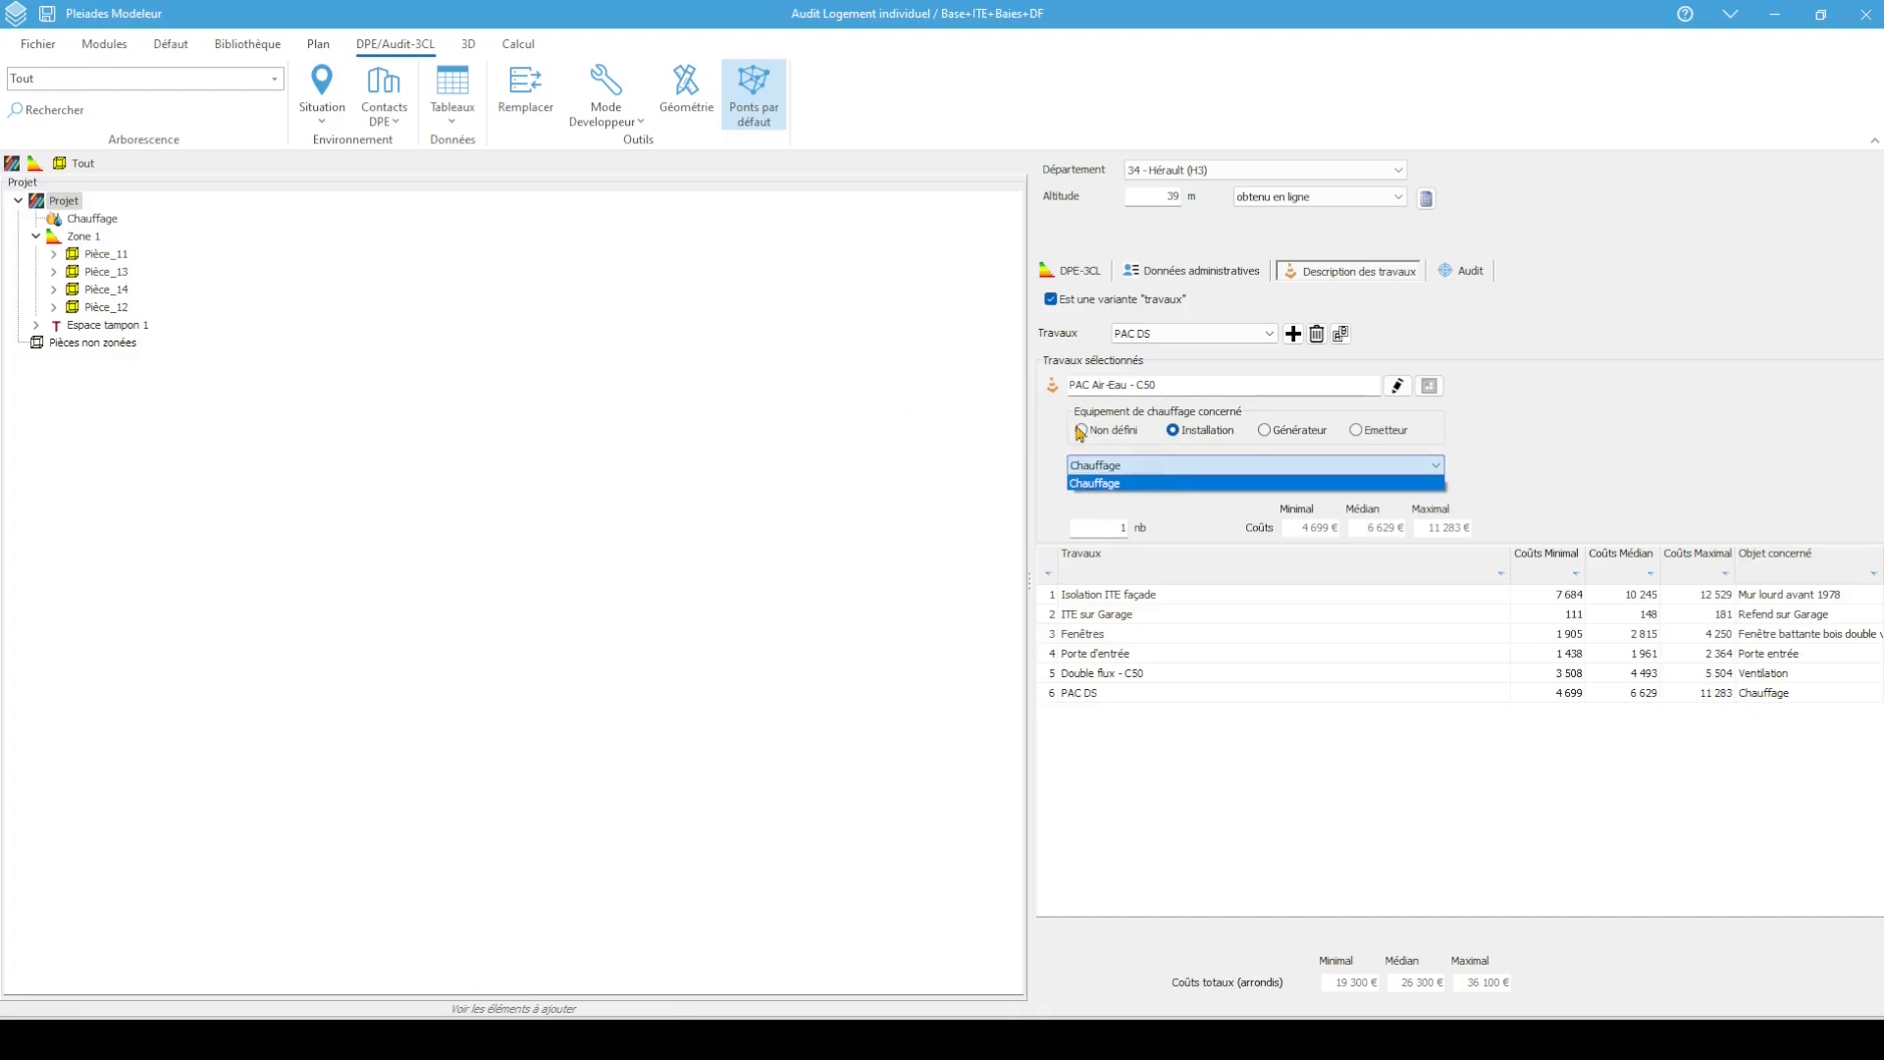
pyautogui.click(1570, 427)
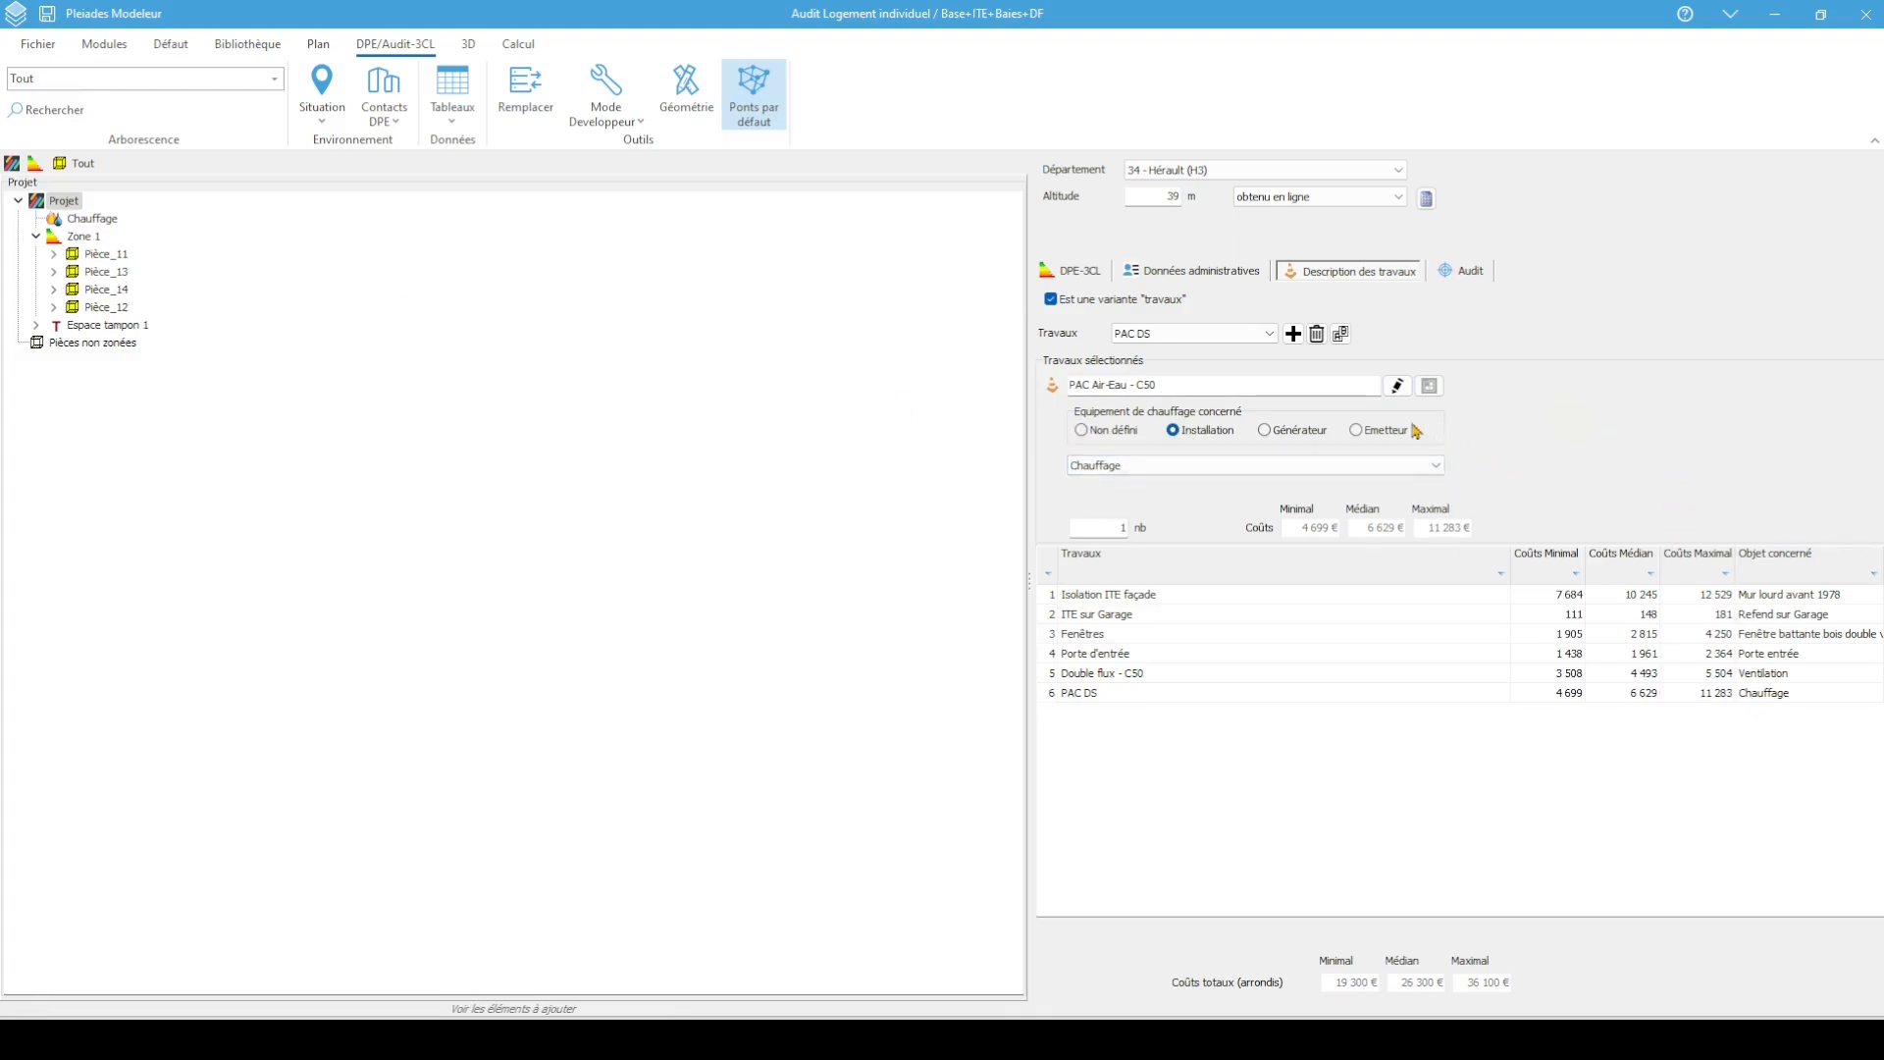
# Add a work item named Emetteur Thermostatique to the project's works description
pyautogui.click(1293, 334)
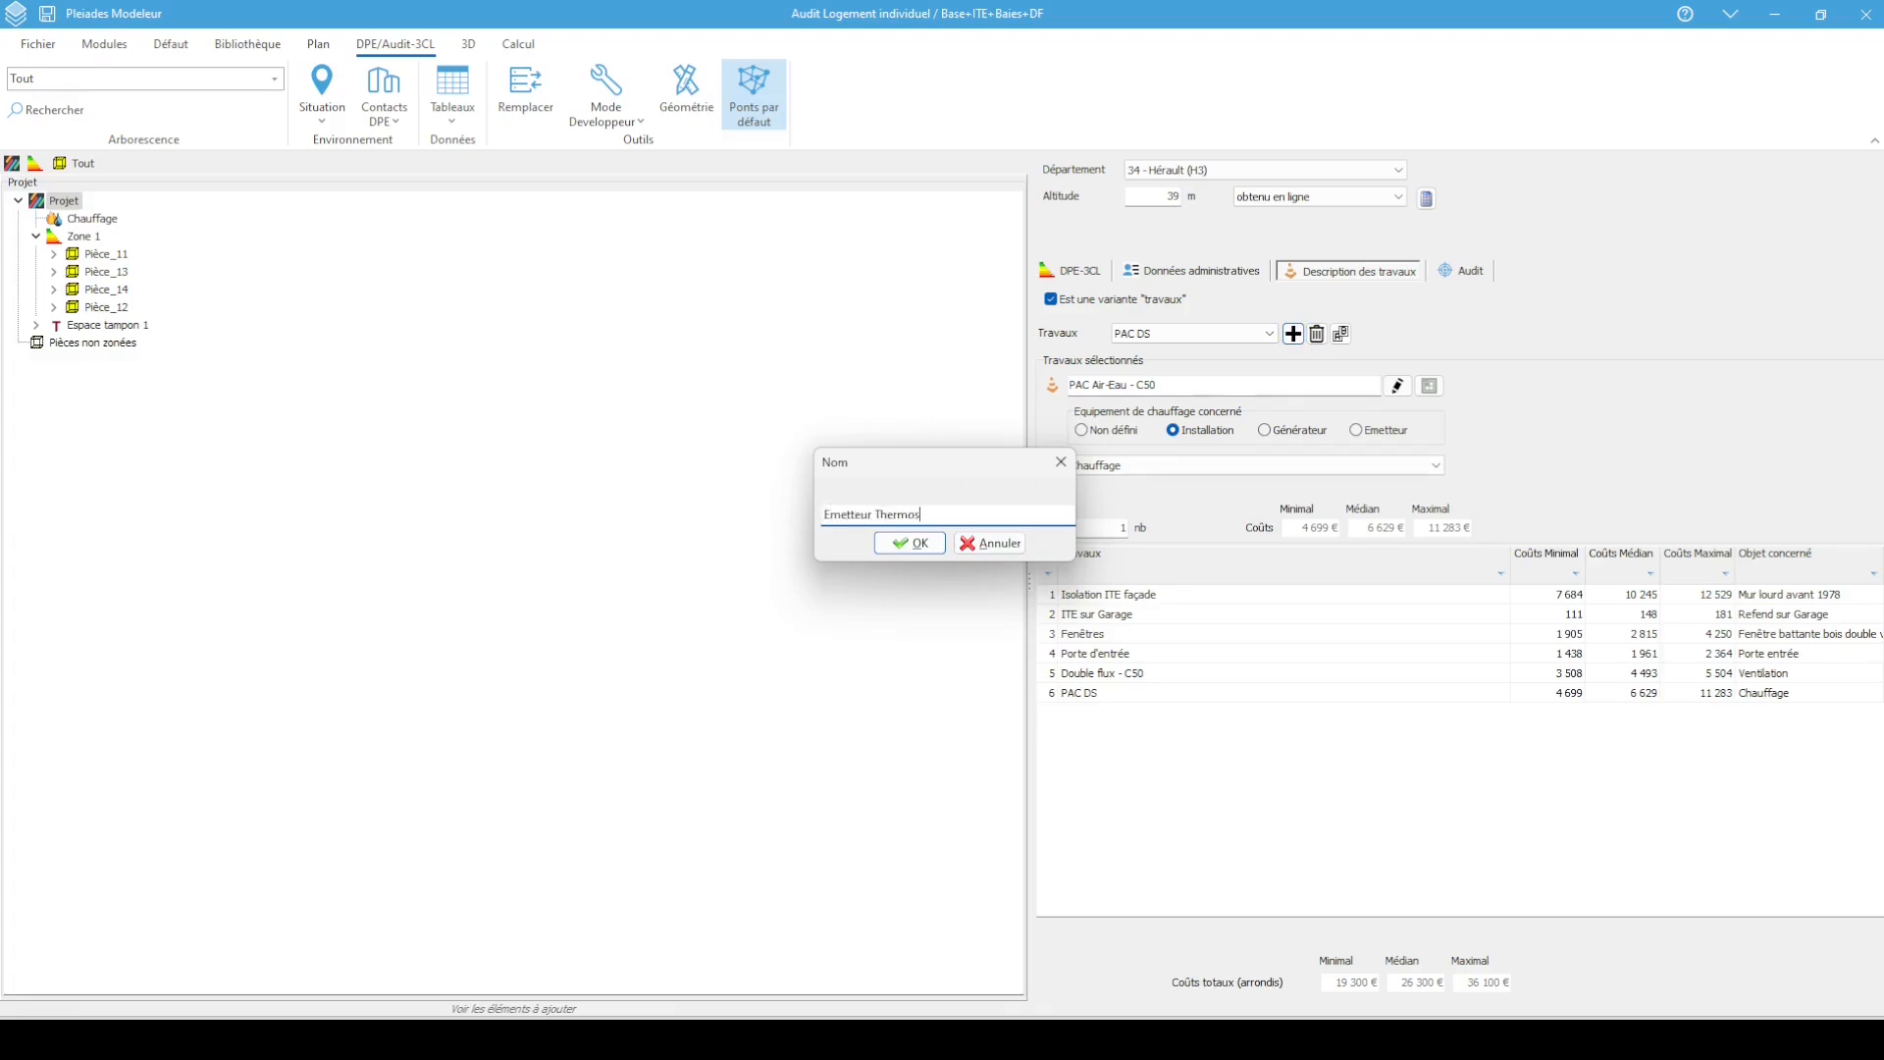
pyautogui.press('BackSpace')
pyautogui.press('Return')
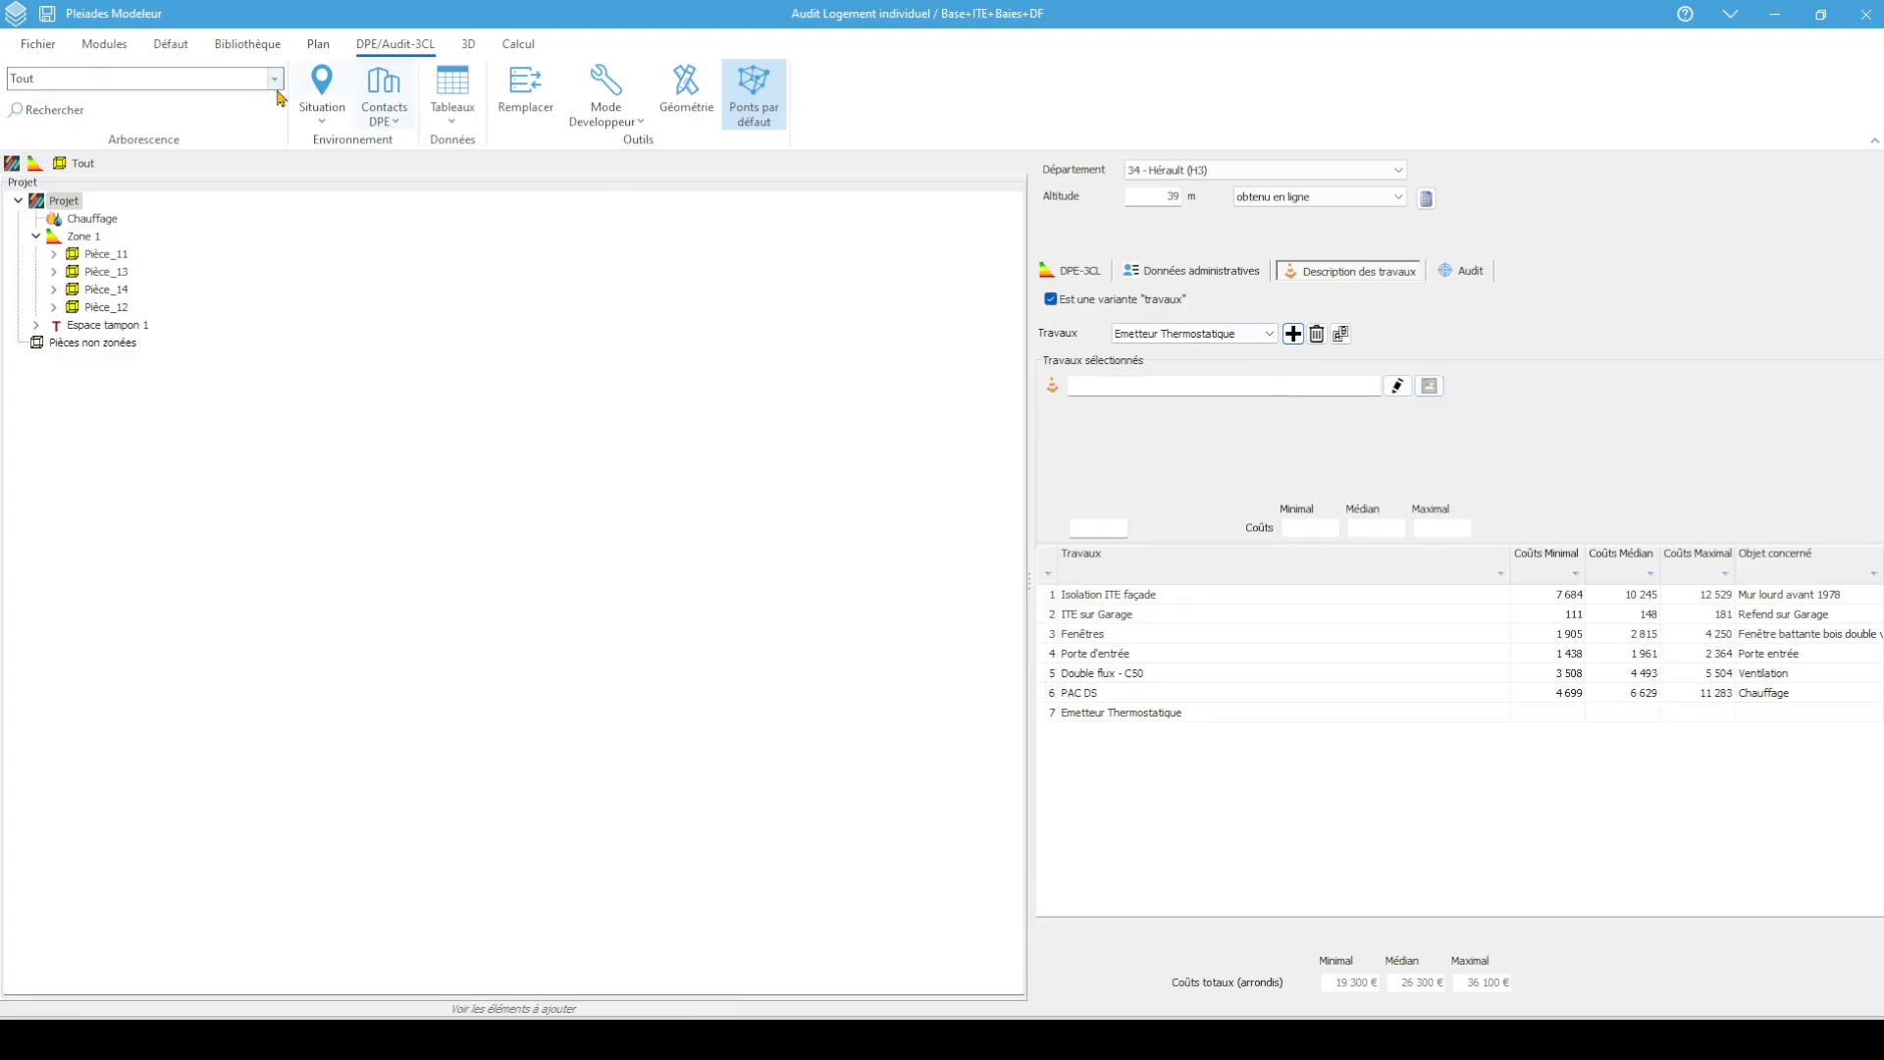
# Create a new work cost in the project library, with category Travaux induits and description Tête thermostatique
pyautogui.click(250, 47)
pyautogui.click(82, 217)
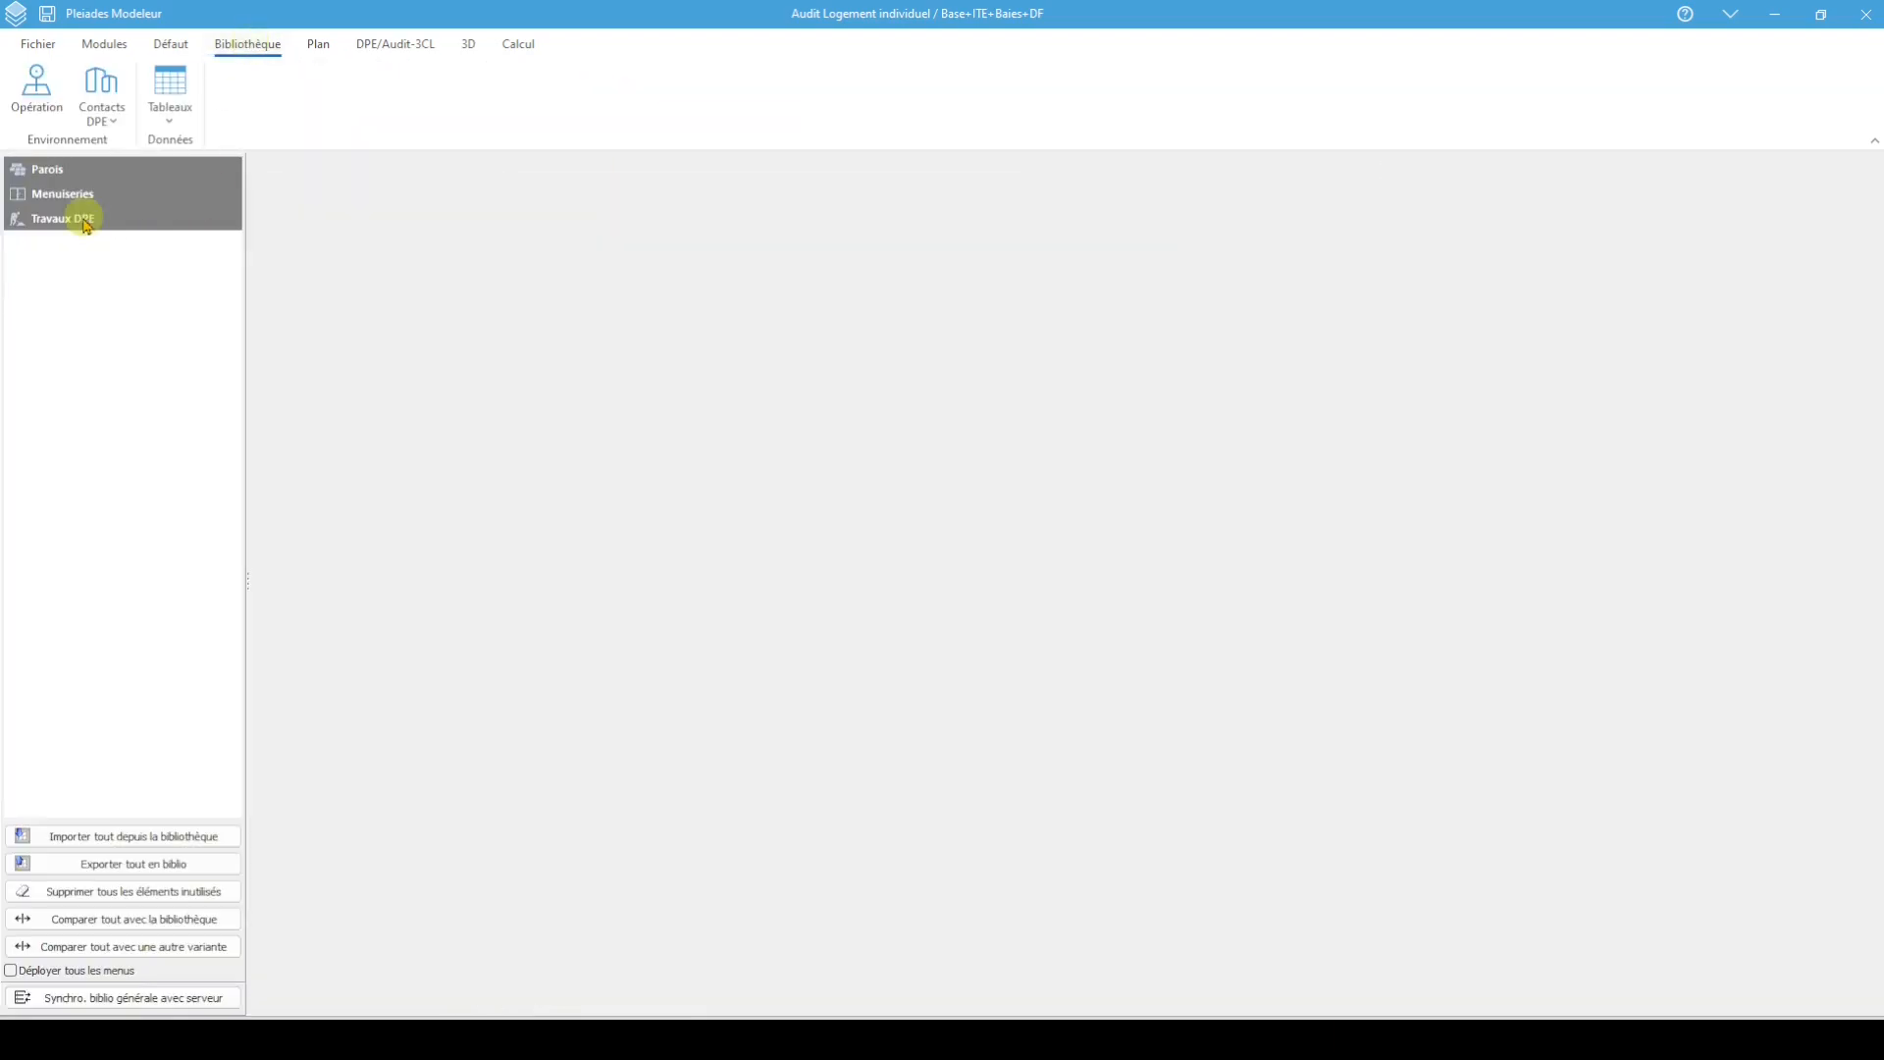
pyautogui.click(84, 245)
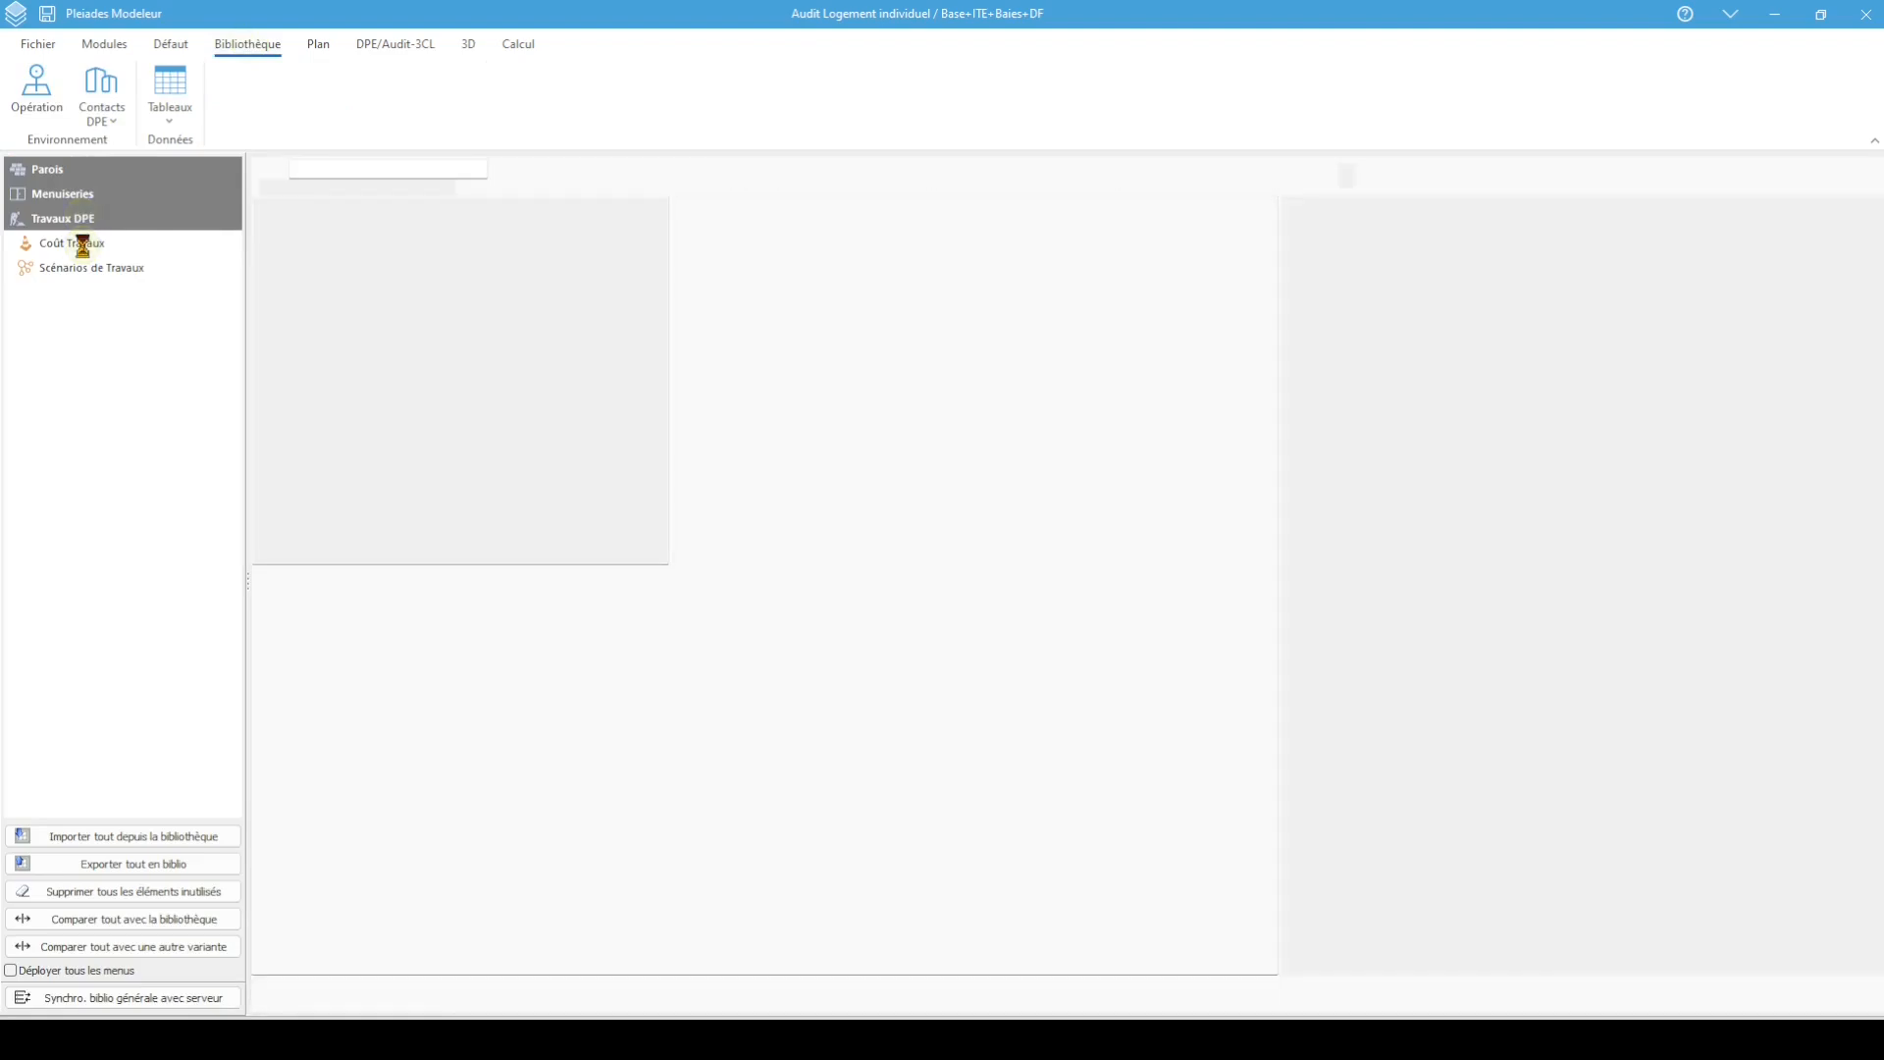
pyautogui.click(675, 996)
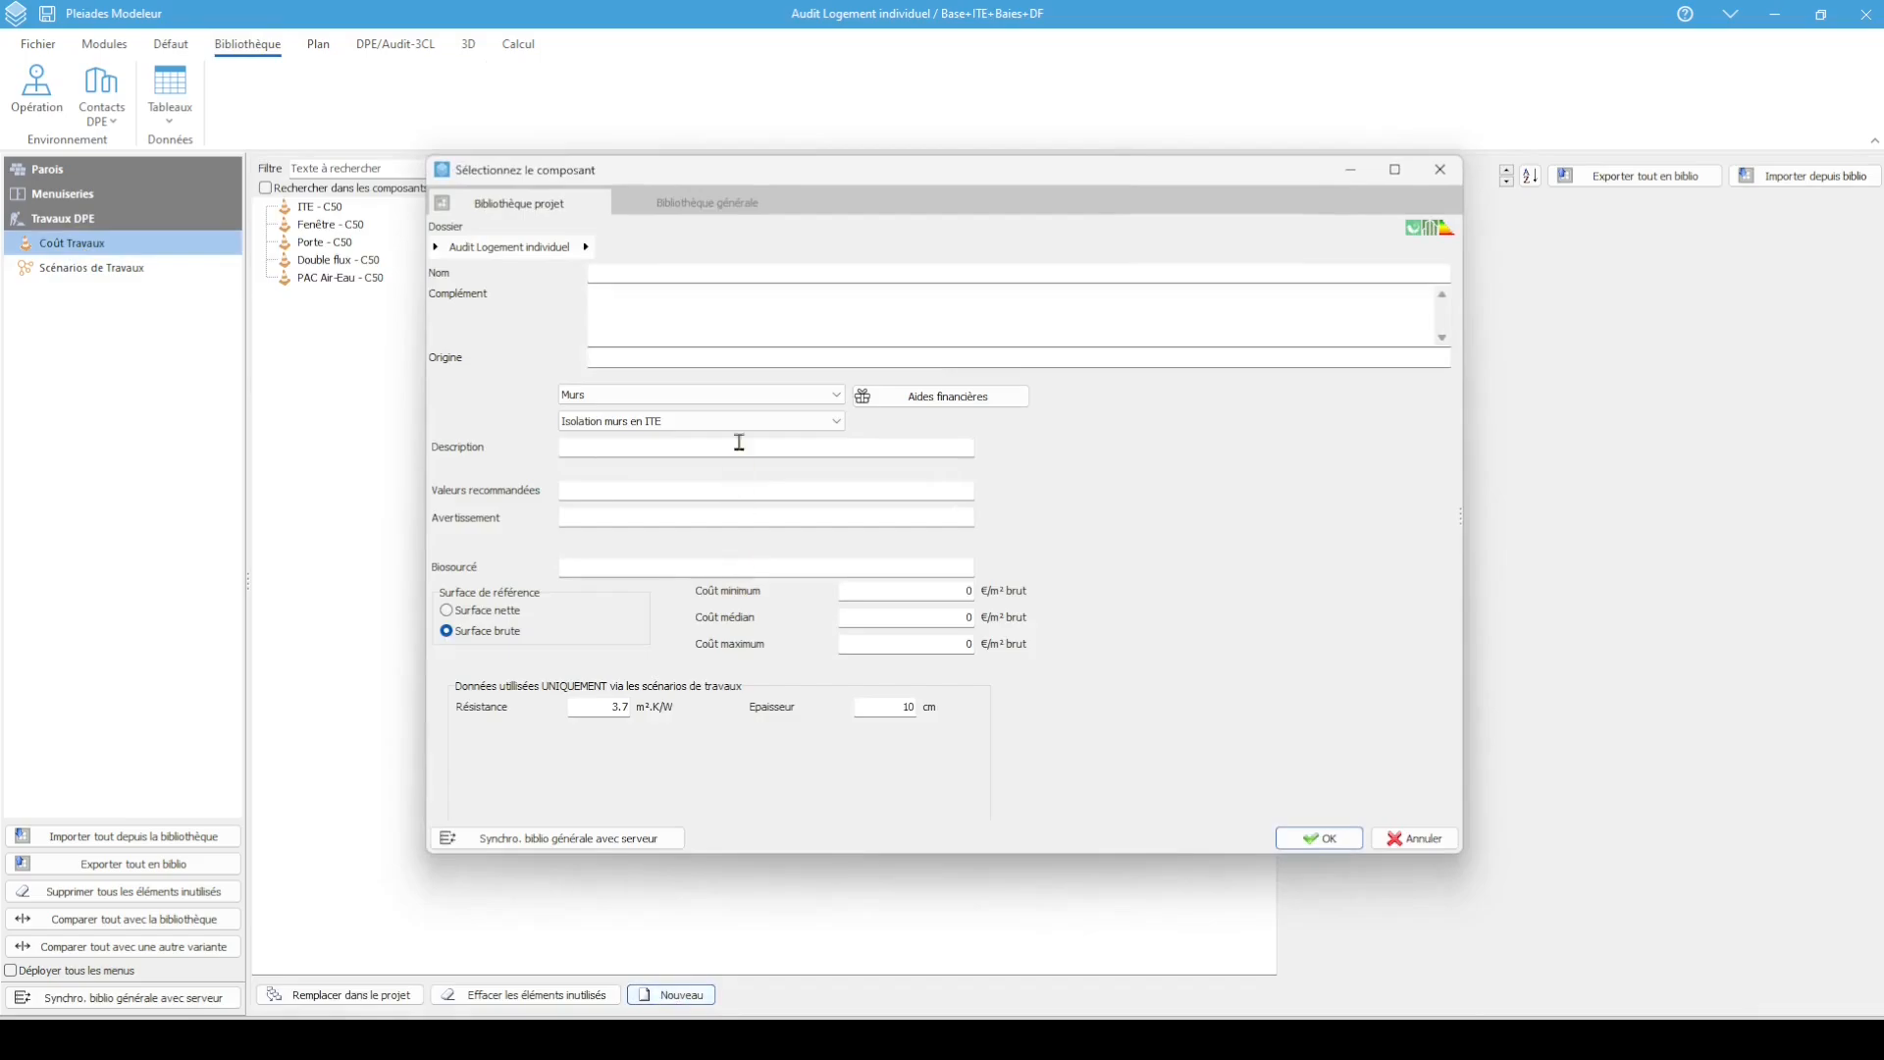
pyautogui.click(743, 395)
pyautogui.scroll(-1, 726, 456)
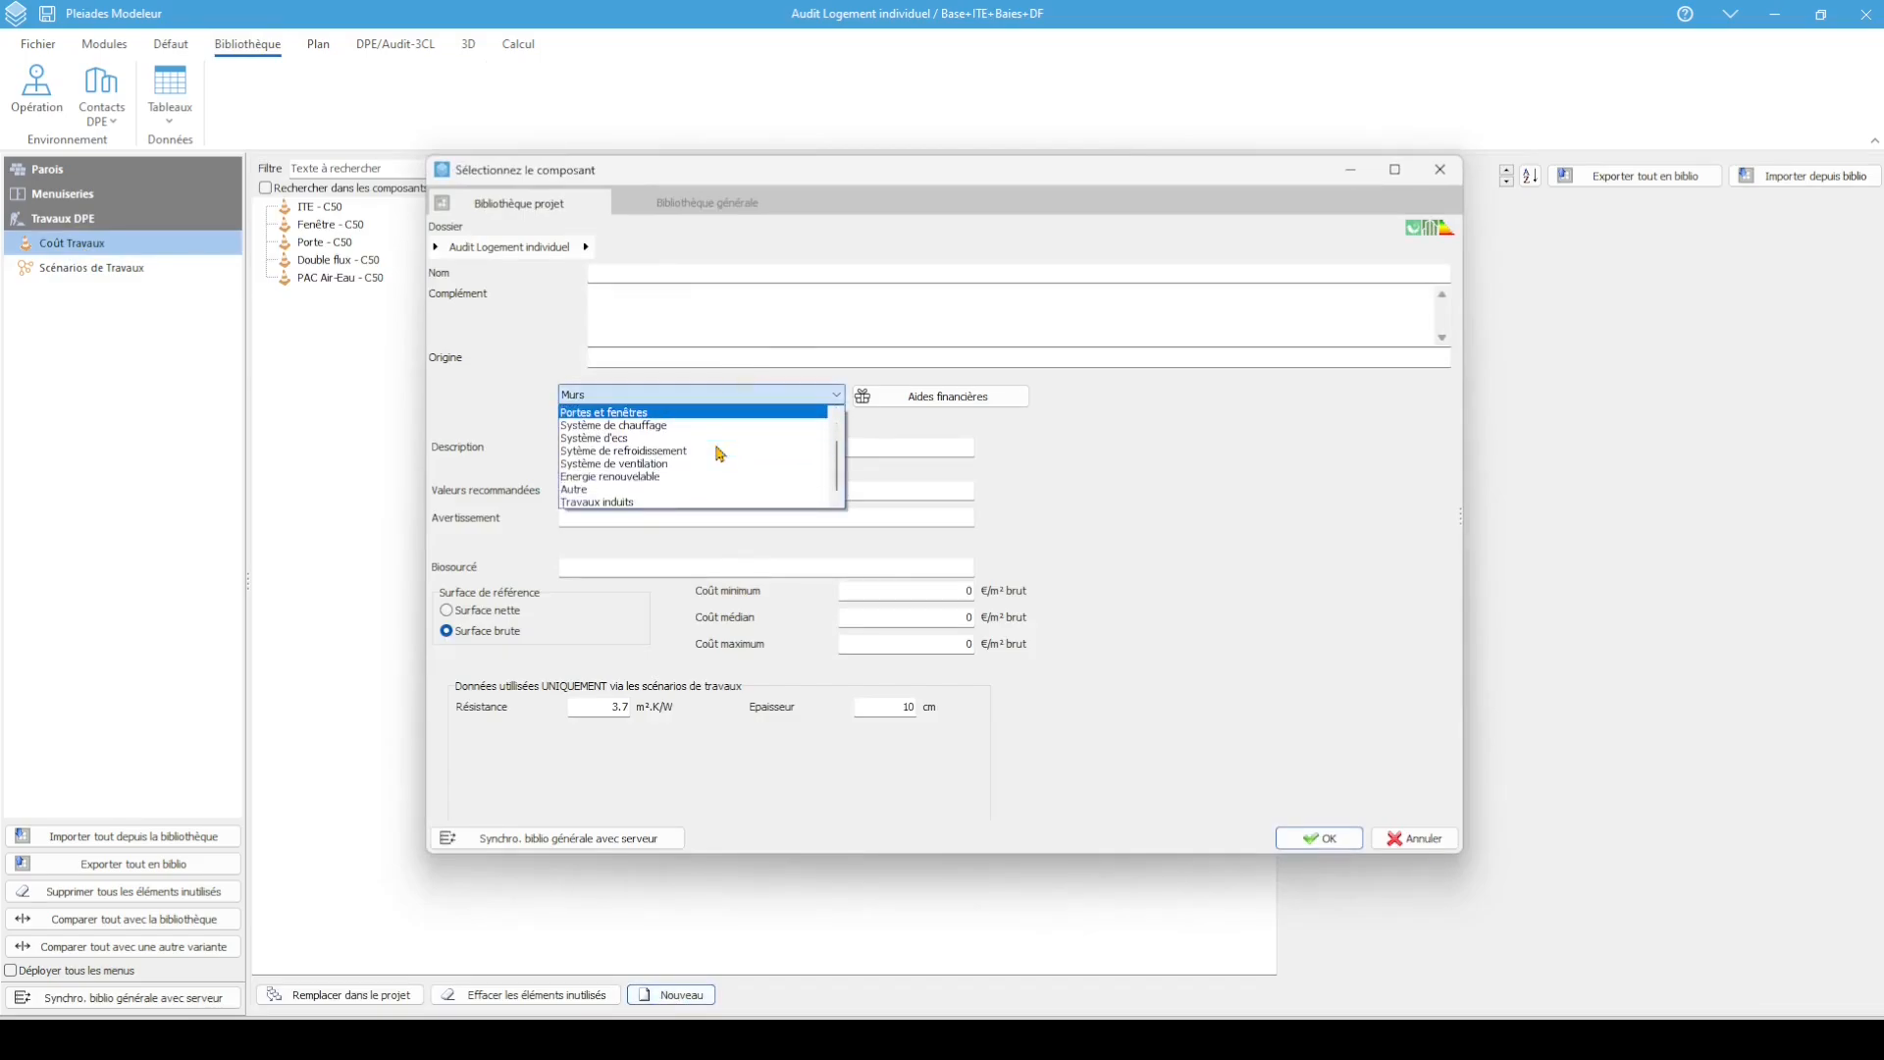
pyautogui.click(624, 502)
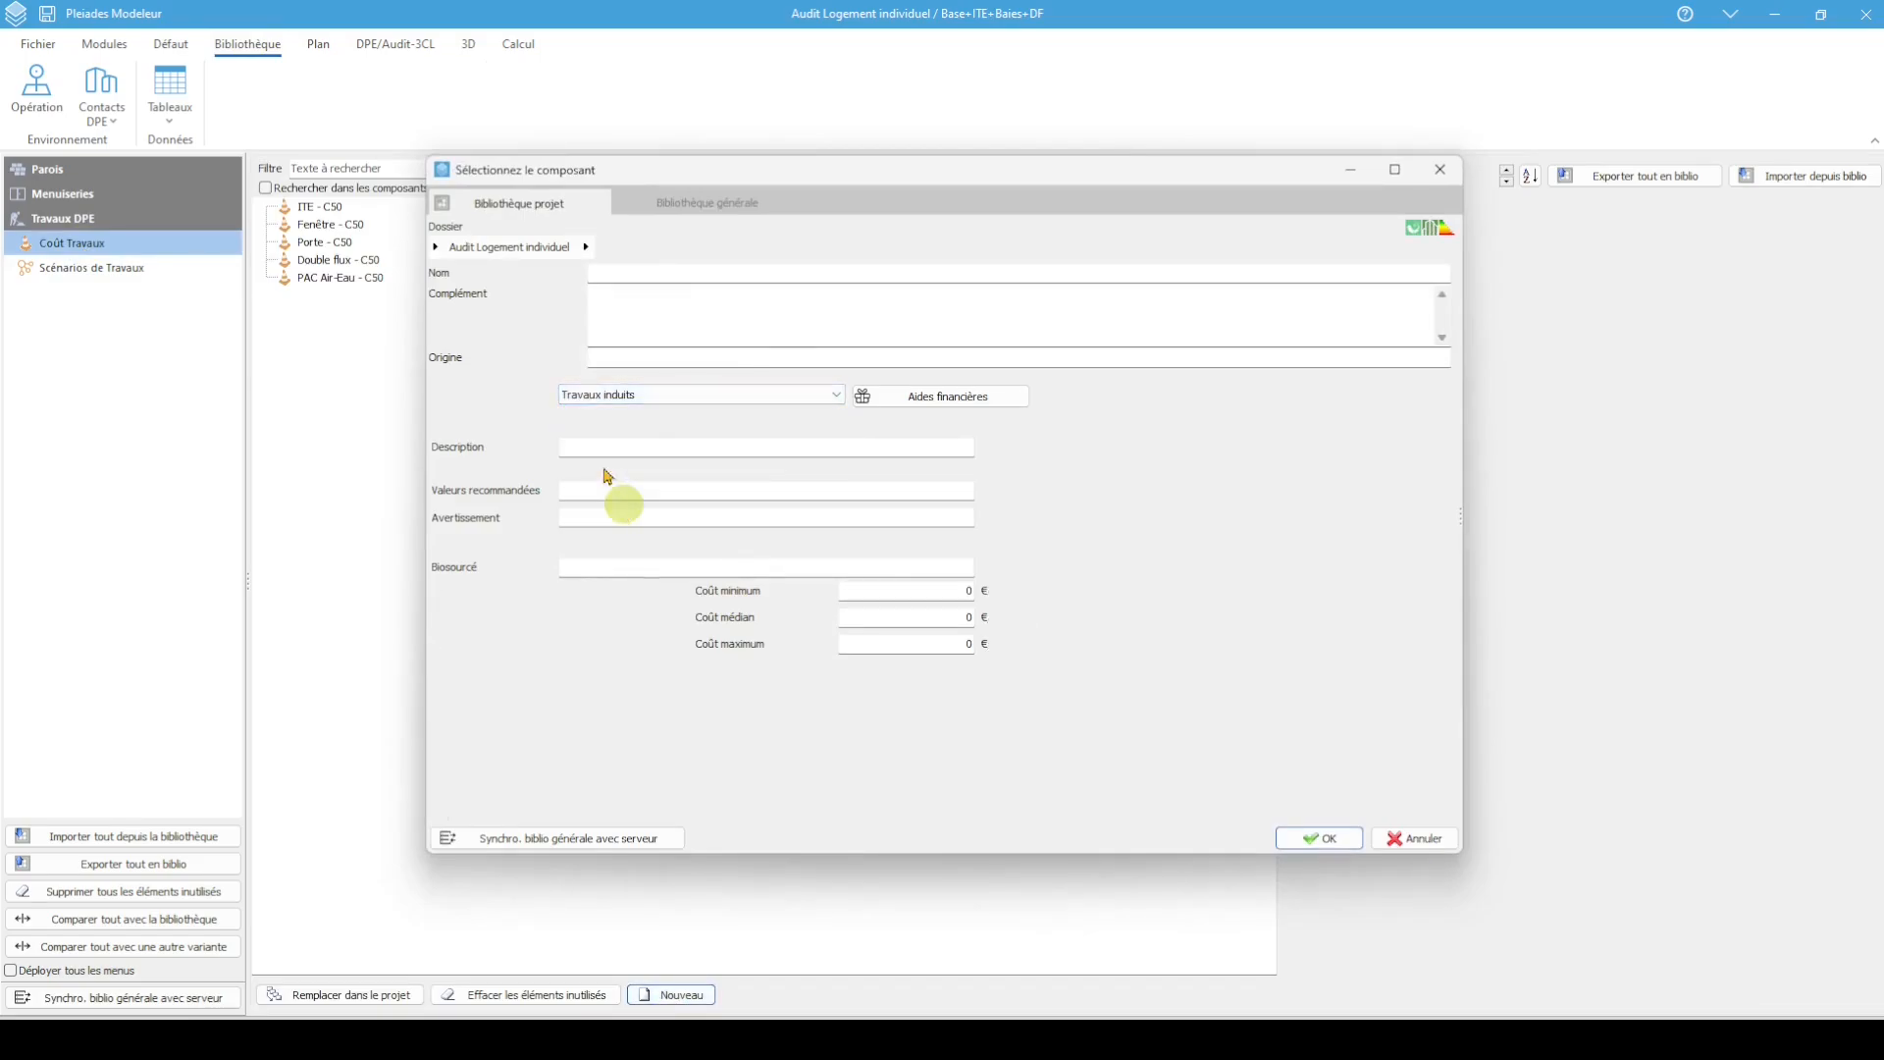
pyautogui.click(586, 444)
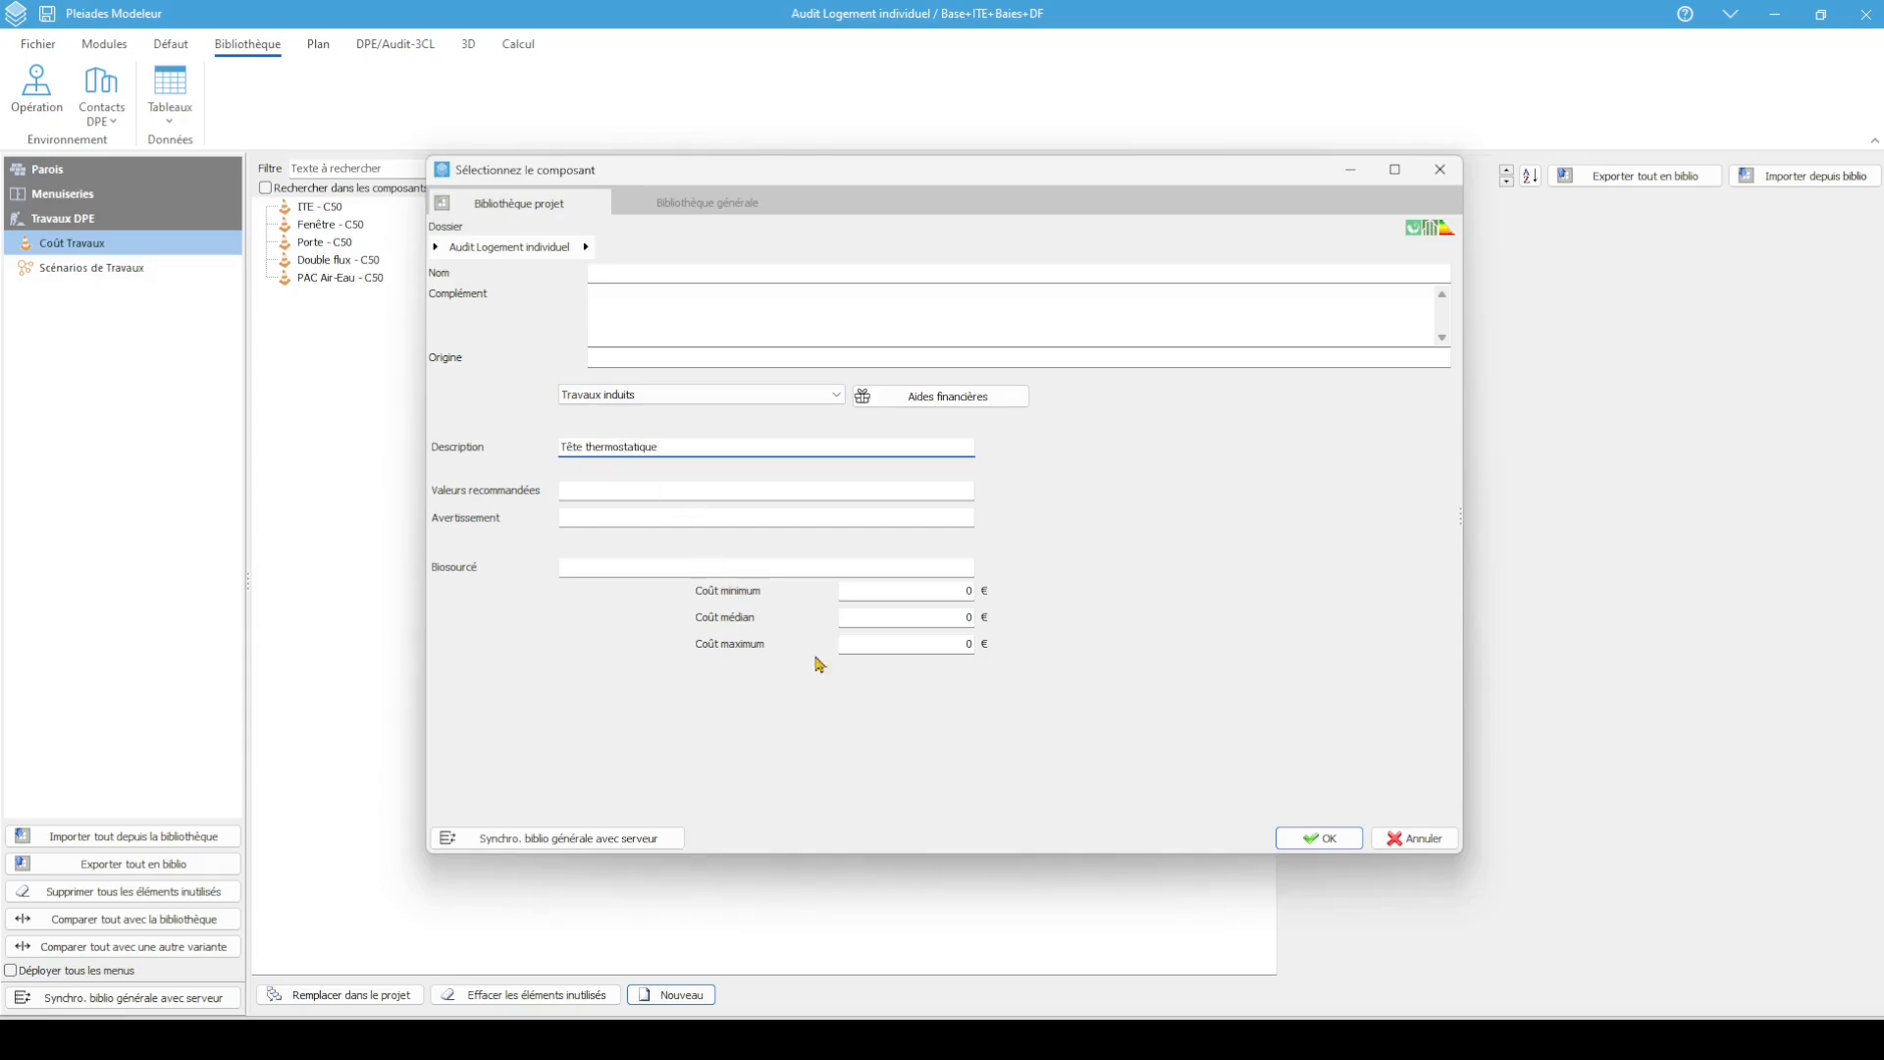
# Set the new work cost's minimum, median and maximum to 100 €, name it Tête Thermostatique and save it
pyautogui.click(965, 593)
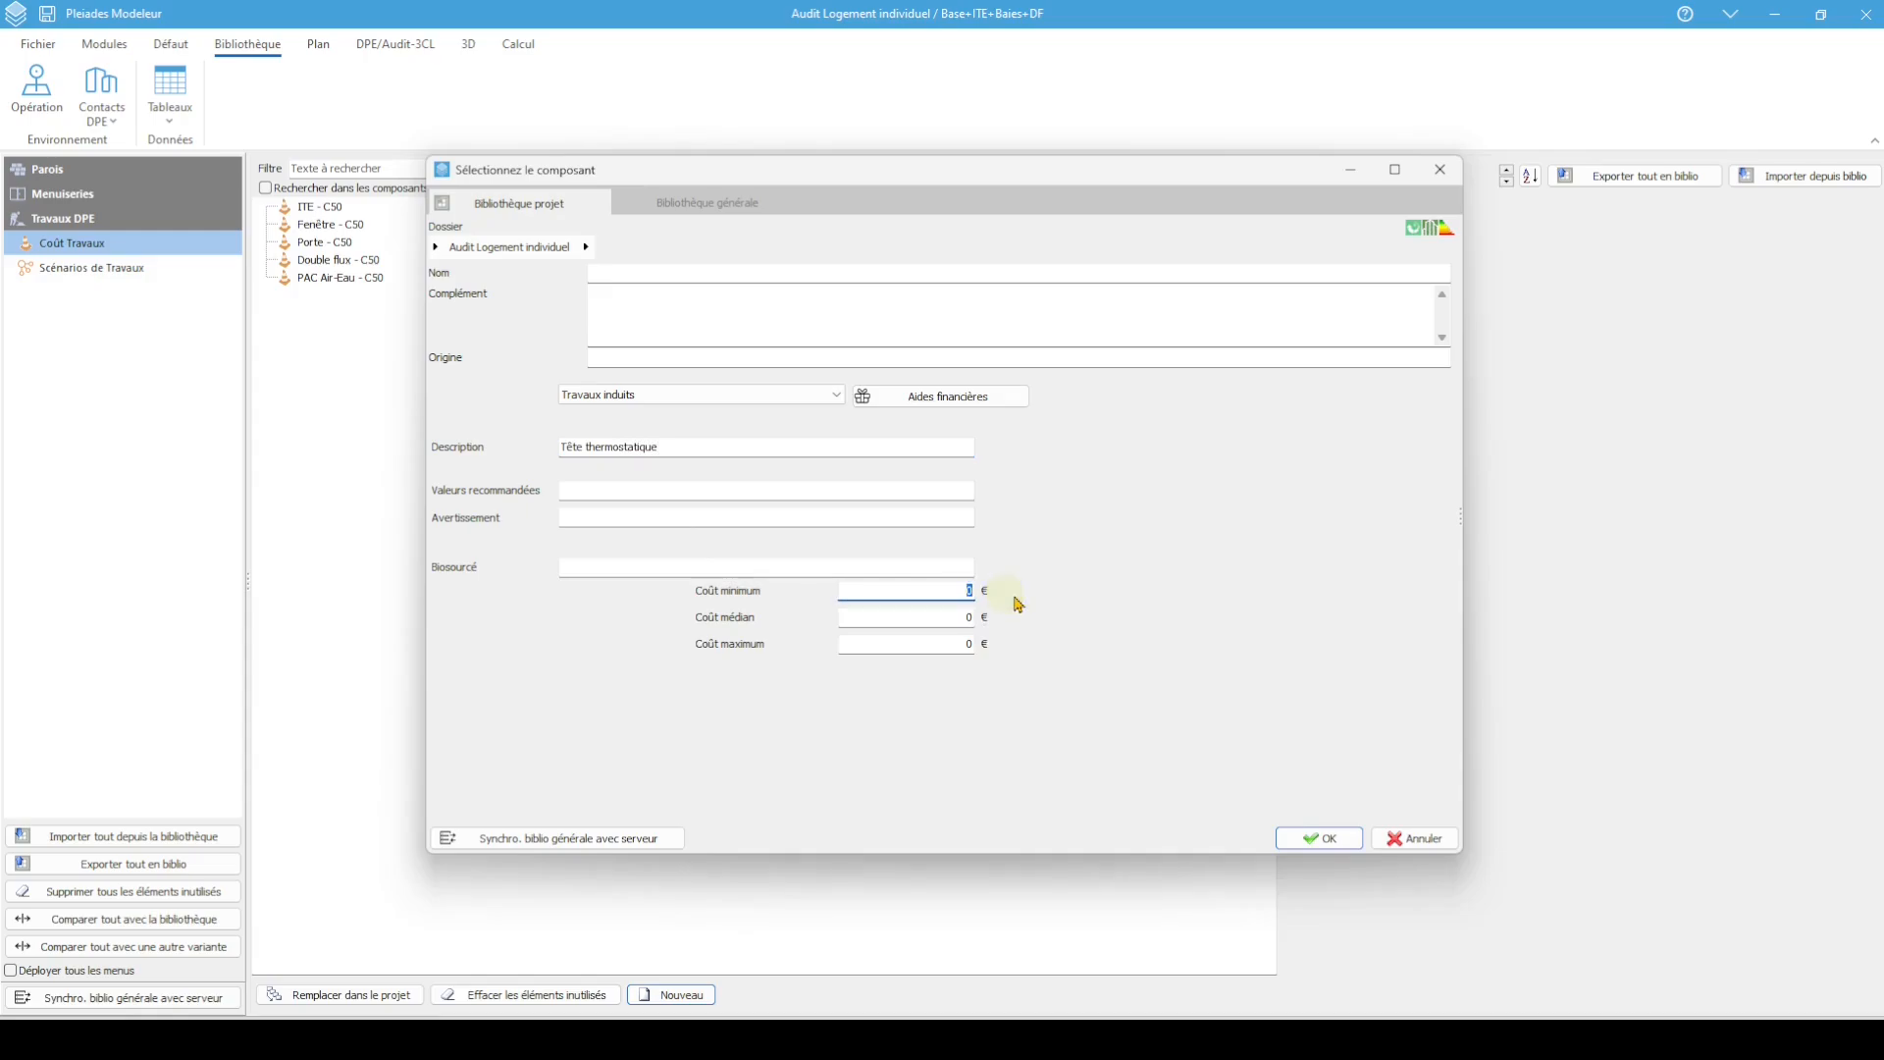
pyautogui.write('100')
pyautogui.moveTo(965, 617); pyautogui.dragTo(1063, 658)
pyautogui.write('100100')
pyautogui.click(704, 268)
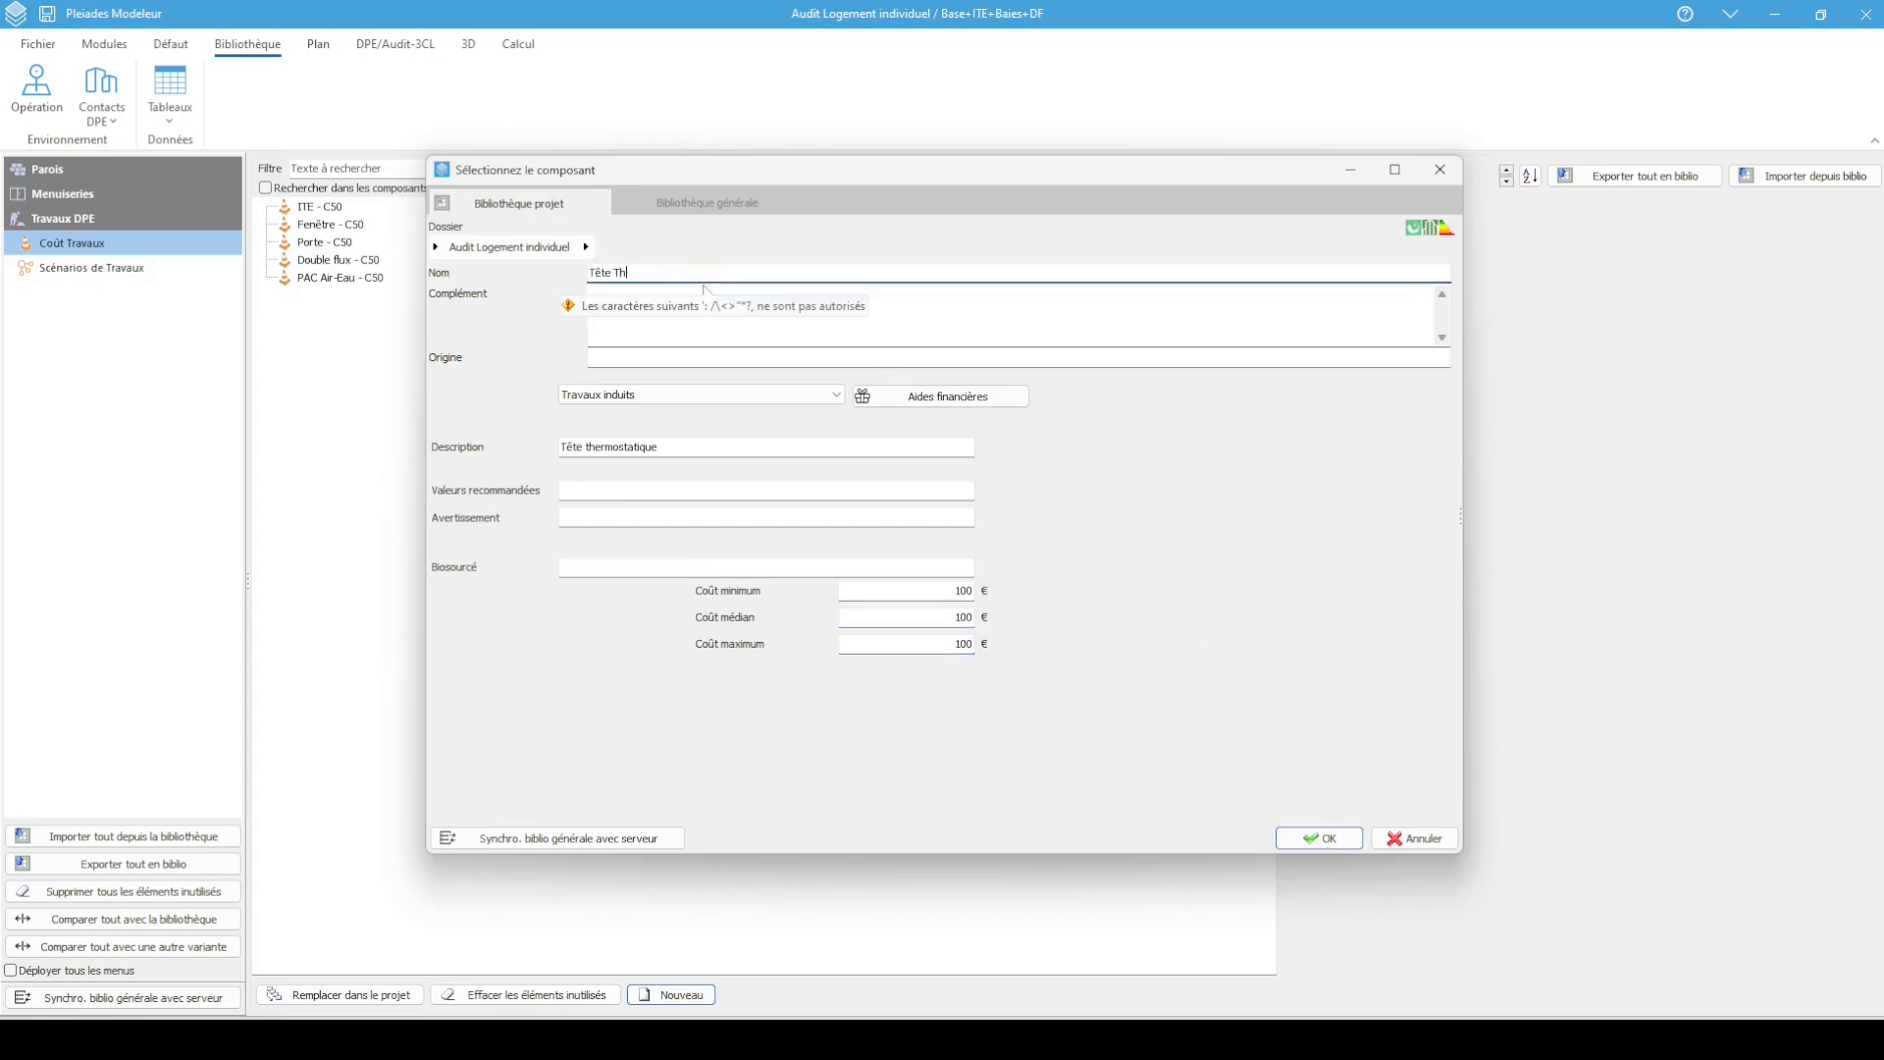
pyautogui.write('ue')
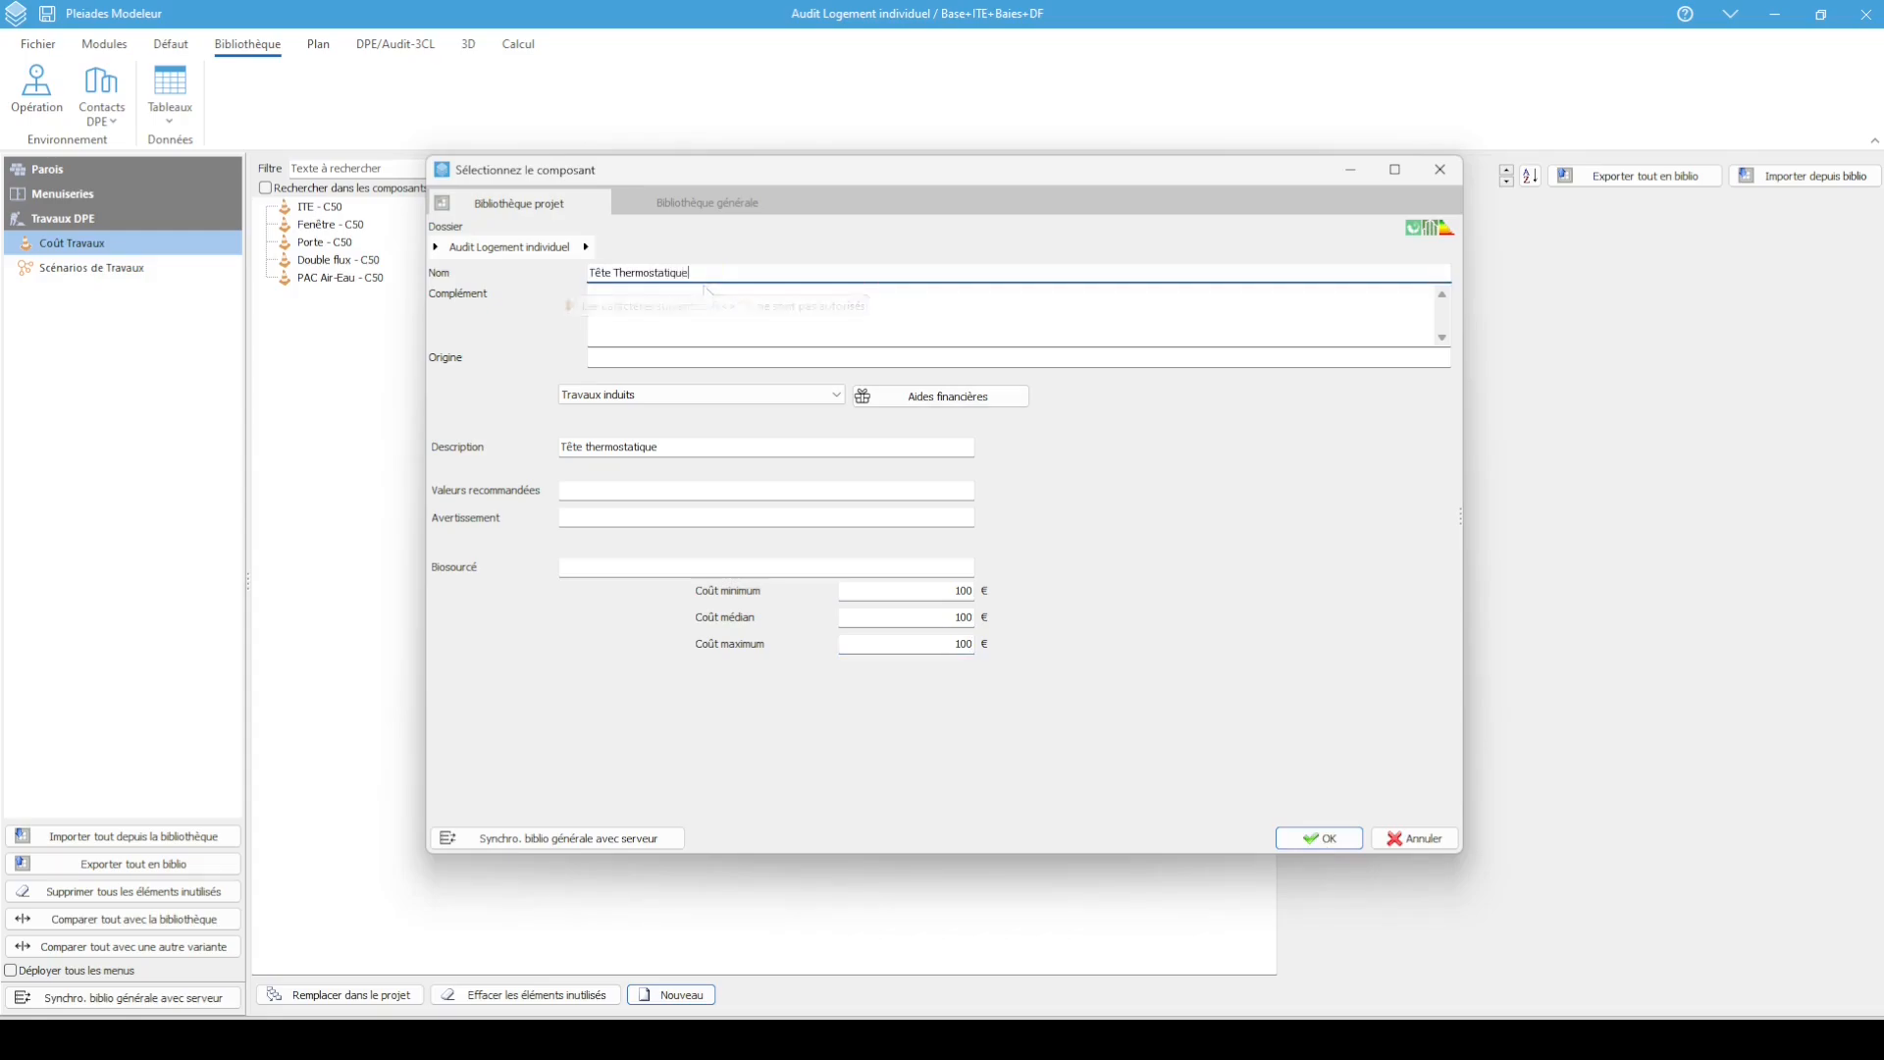
pyautogui.click(1309, 834)
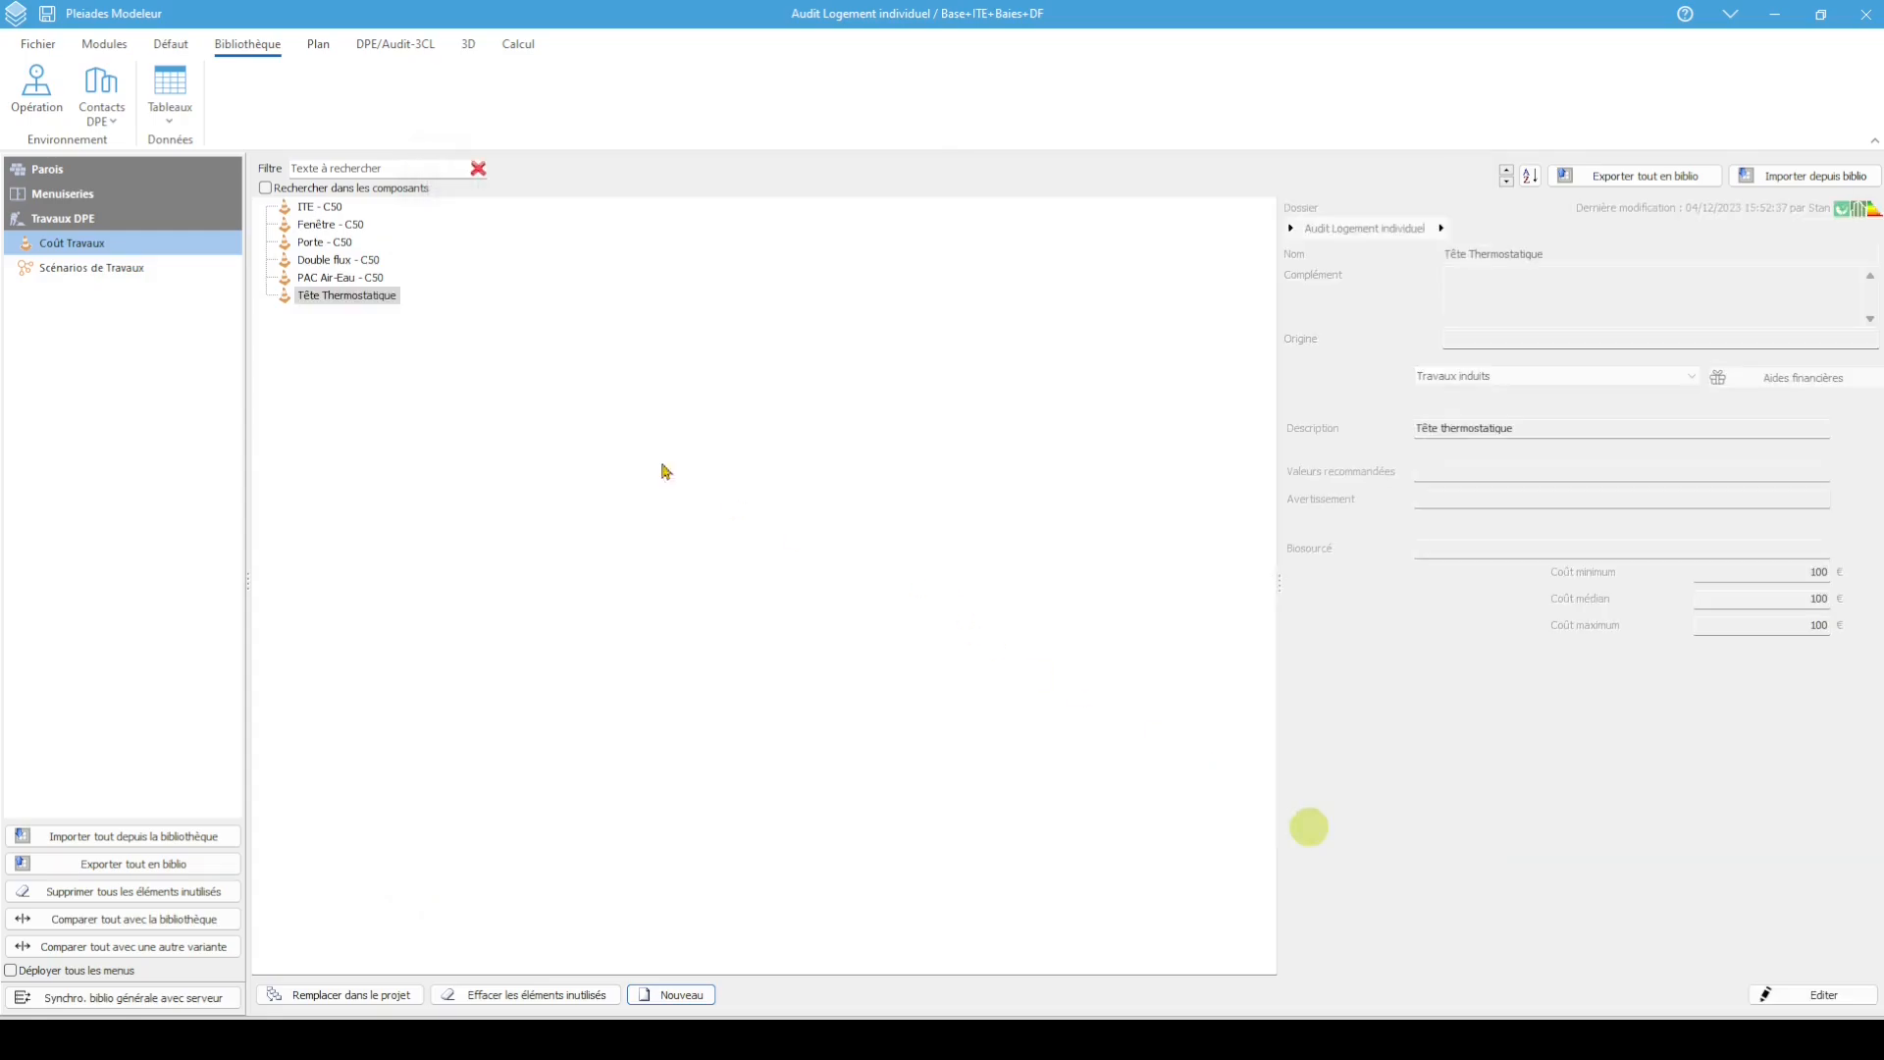
# Assign the project library's Tête Thermostatique cost to the Emetteur Thermostatique work item with a quantity of 5
pyautogui.click(376, 46)
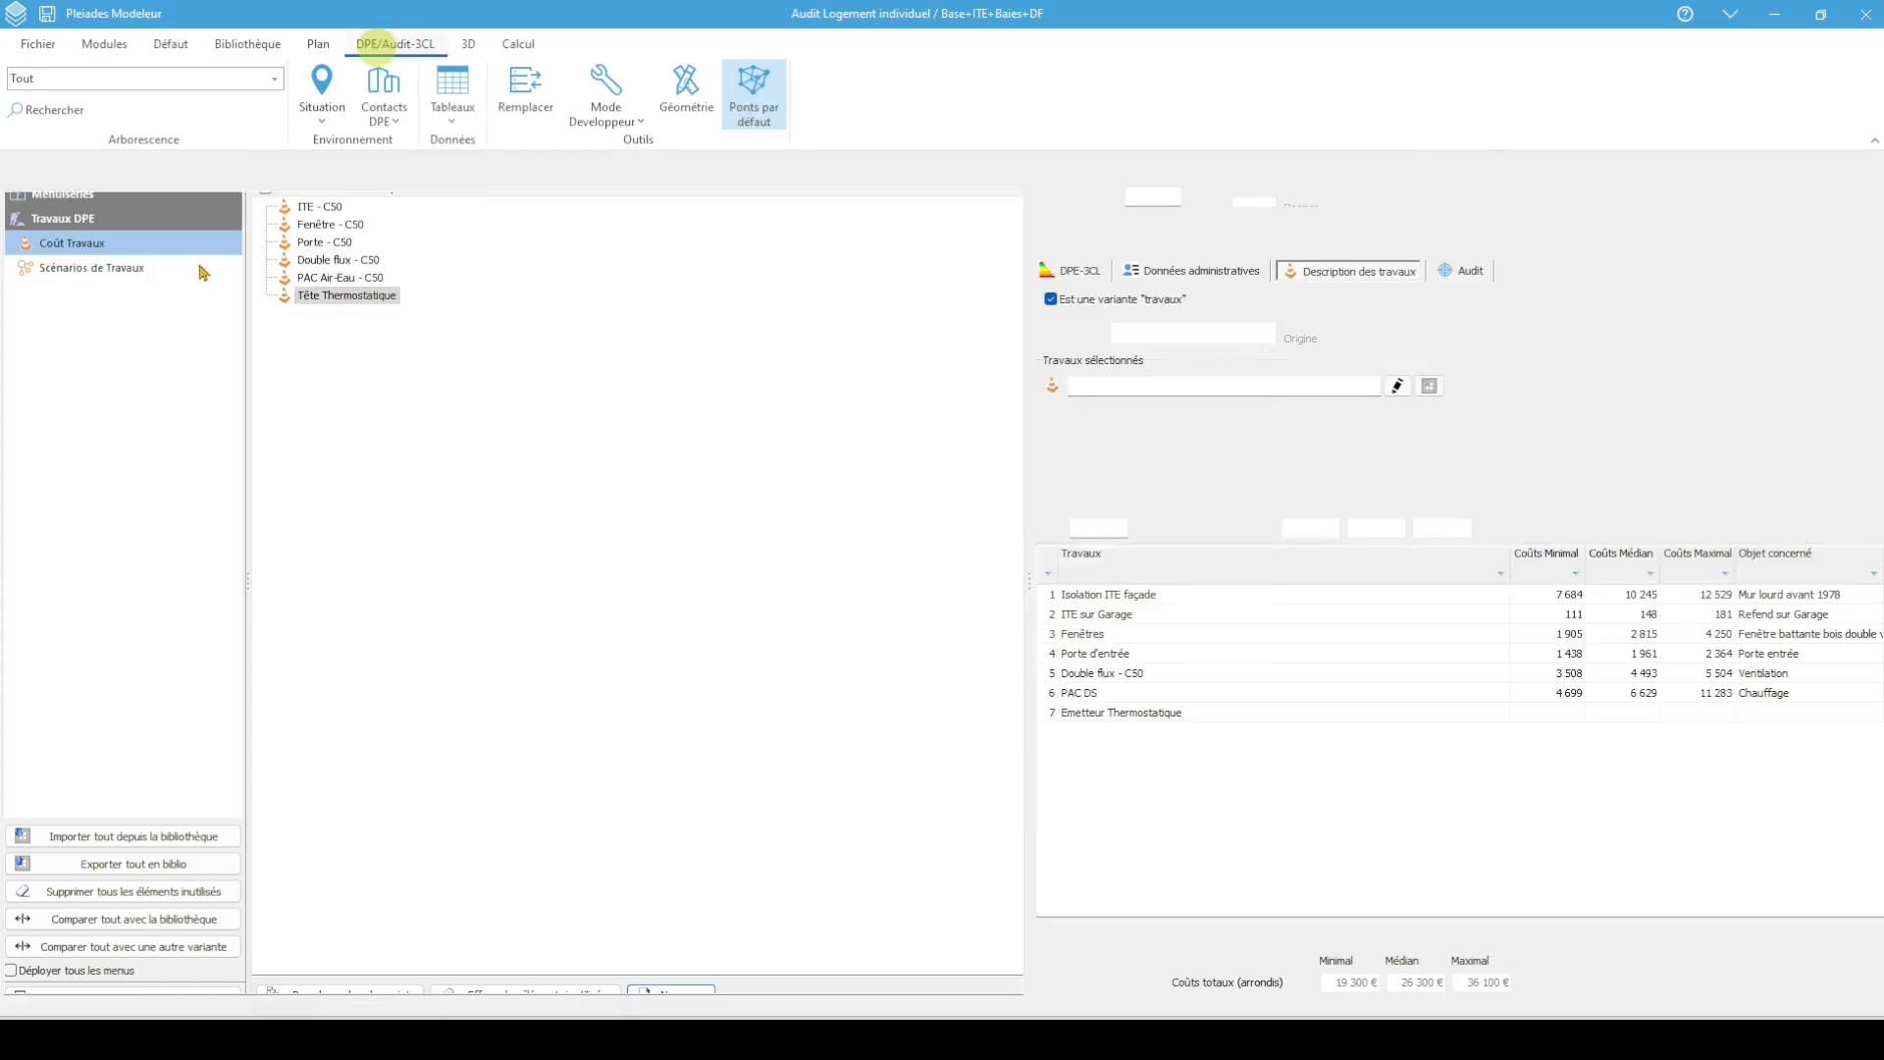
pyautogui.click(1428, 387)
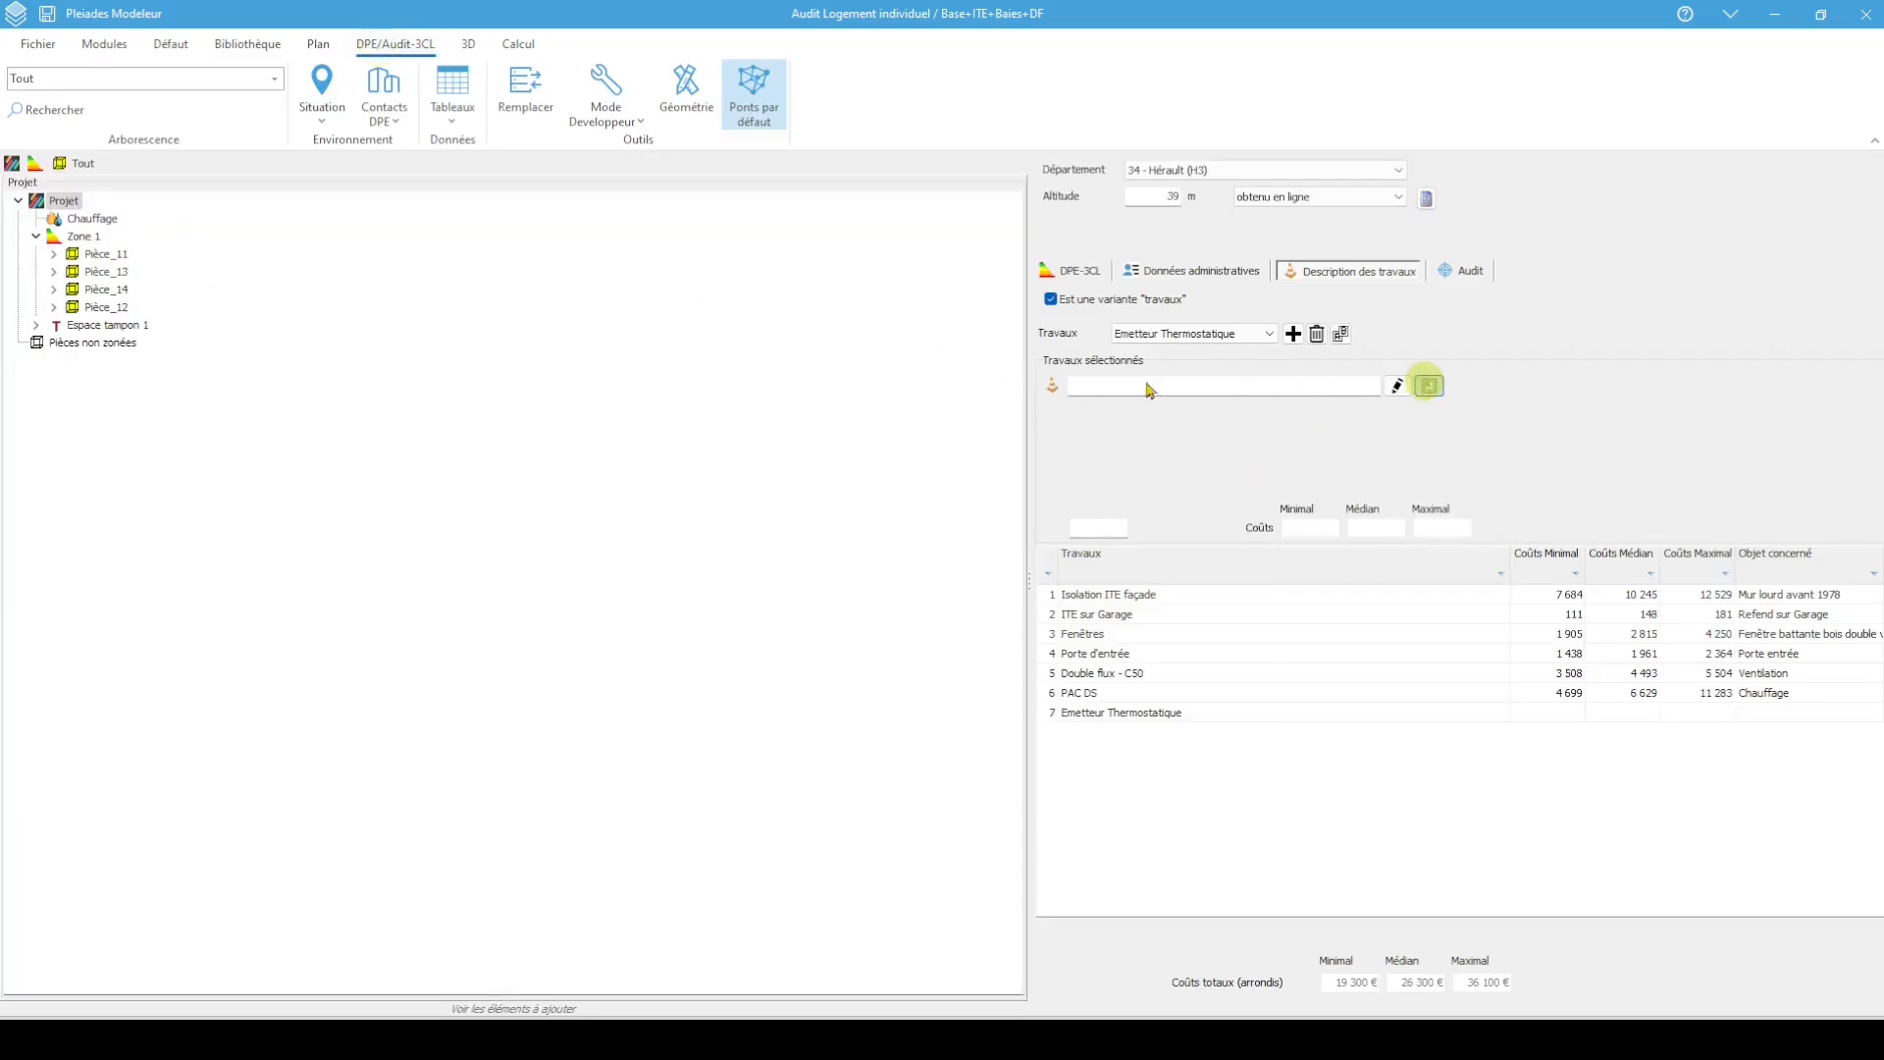
pyautogui.doubleClick(521, 355)
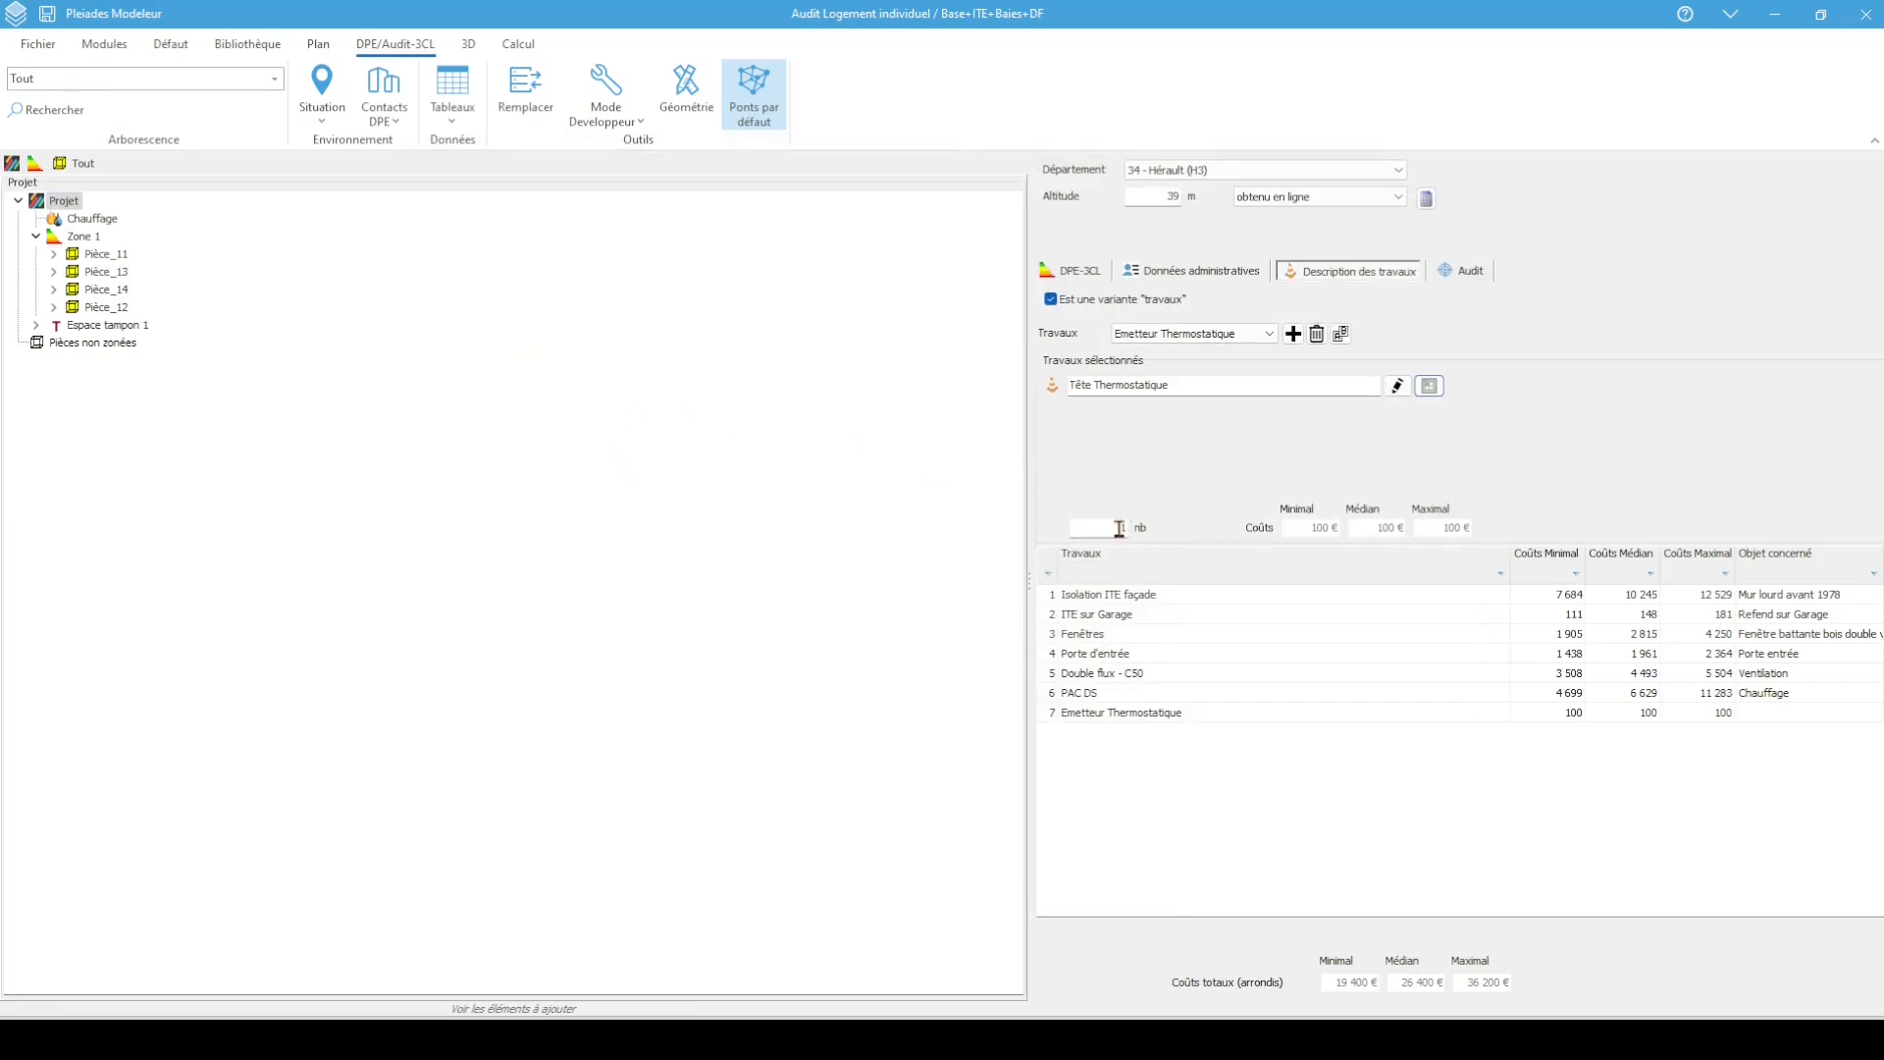
pyautogui.click(1124, 527)
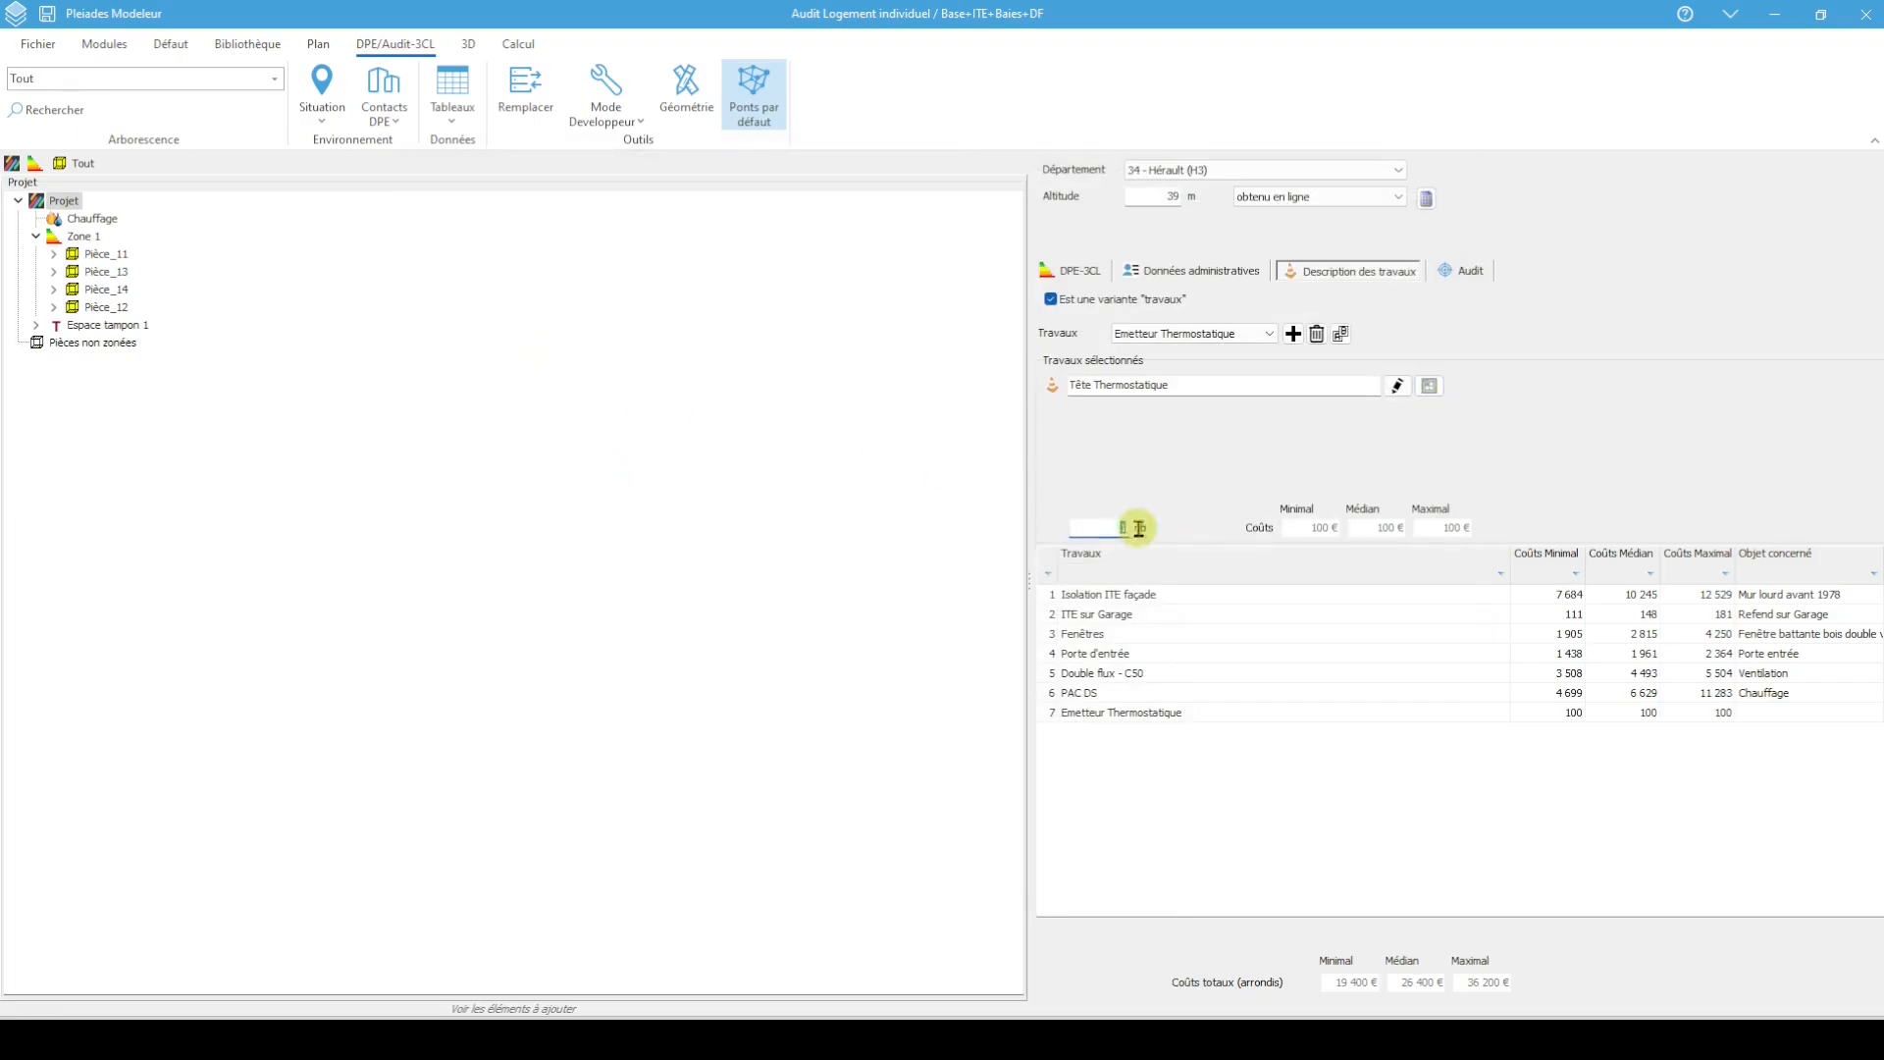
pyautogui.click(1127, 437)
pyautogui.click(843, 472)
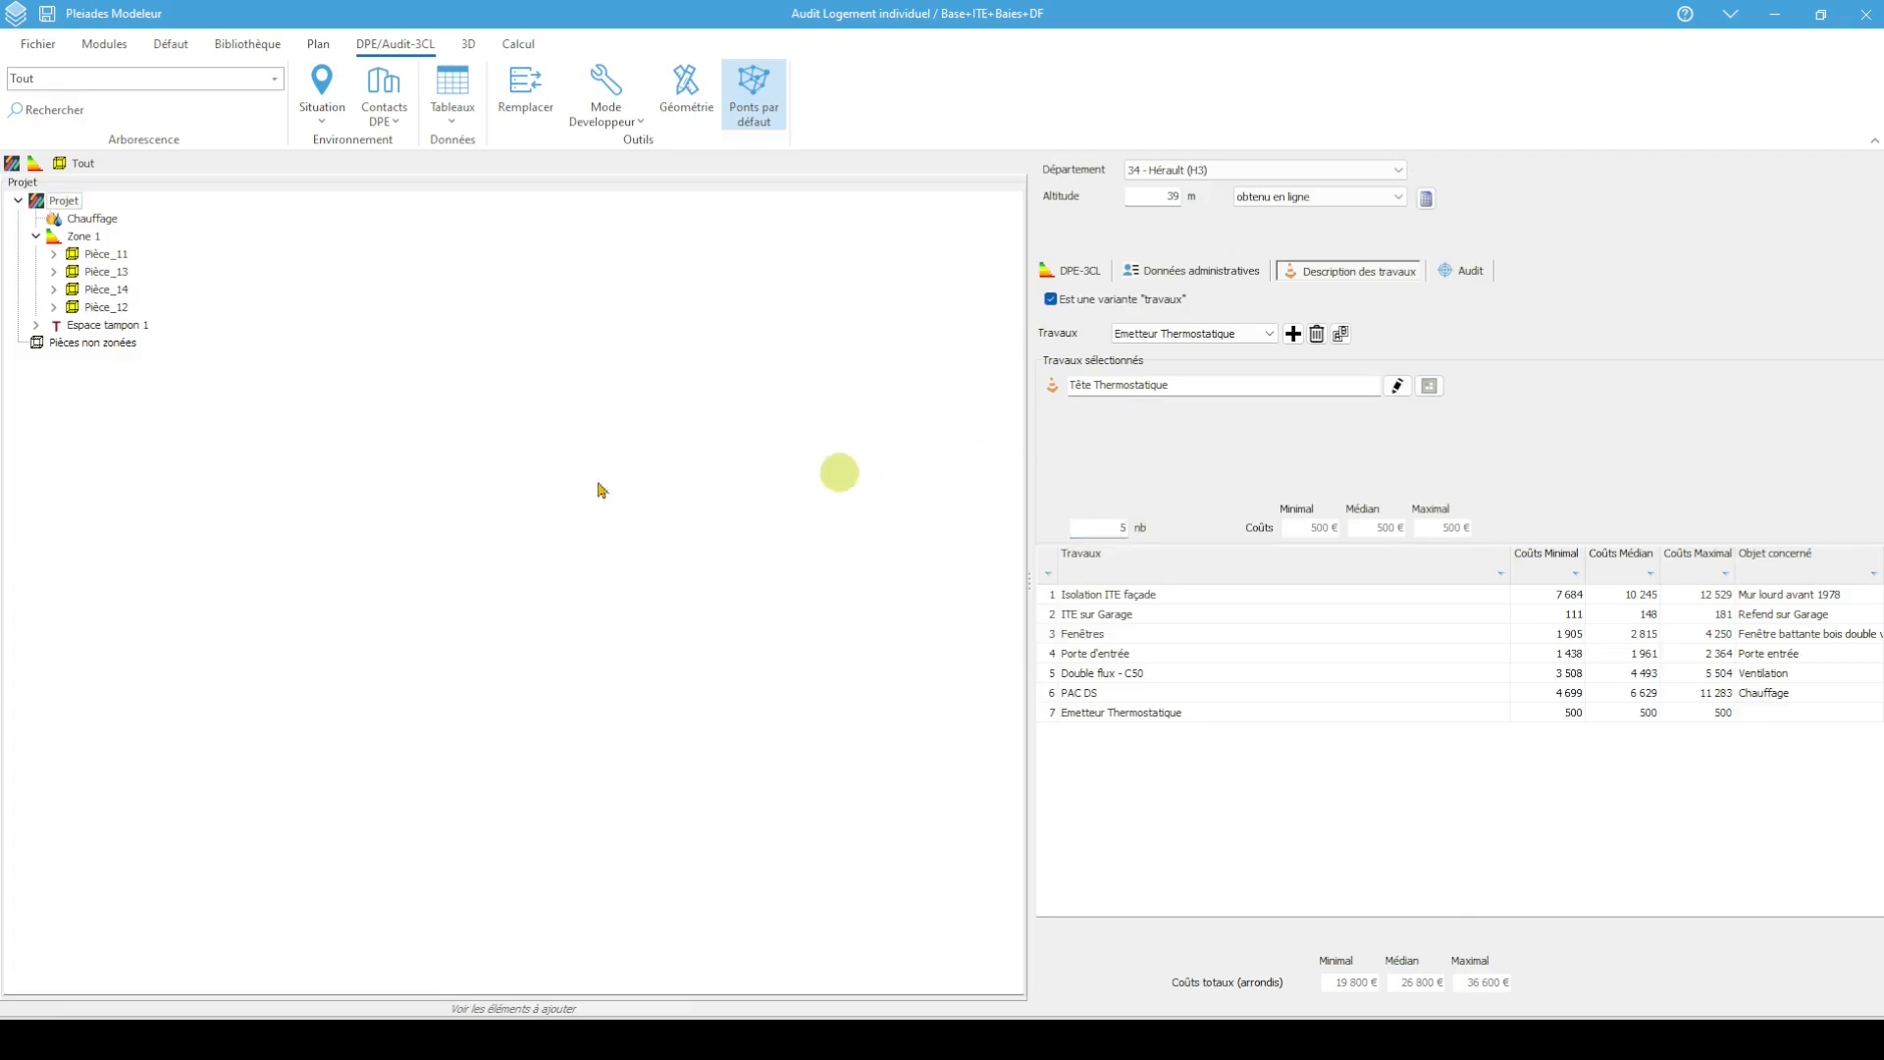
# Run the DPE/Audit 3CL calculation, saving the variant as Base+ITE+Baies+DF+ PAC DS
pyautogui.click(528, 47)
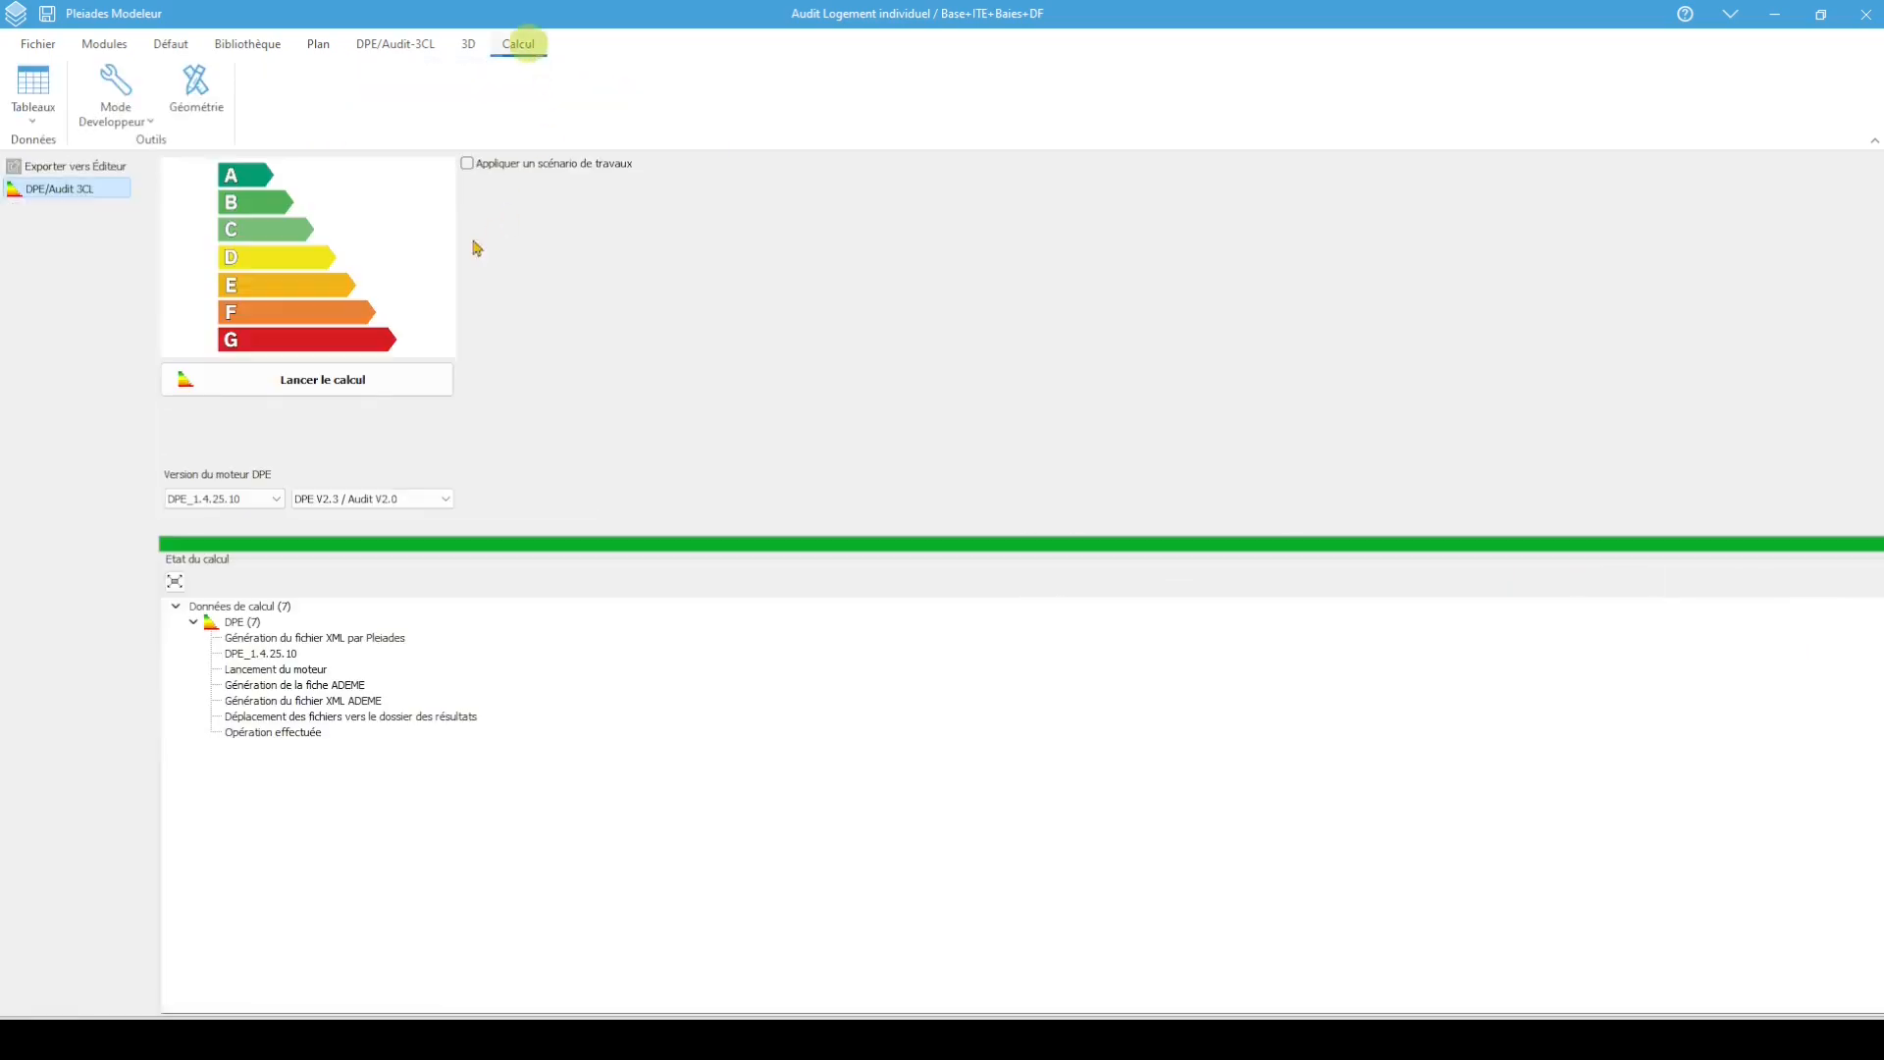
pyautogui.click(366, 380)
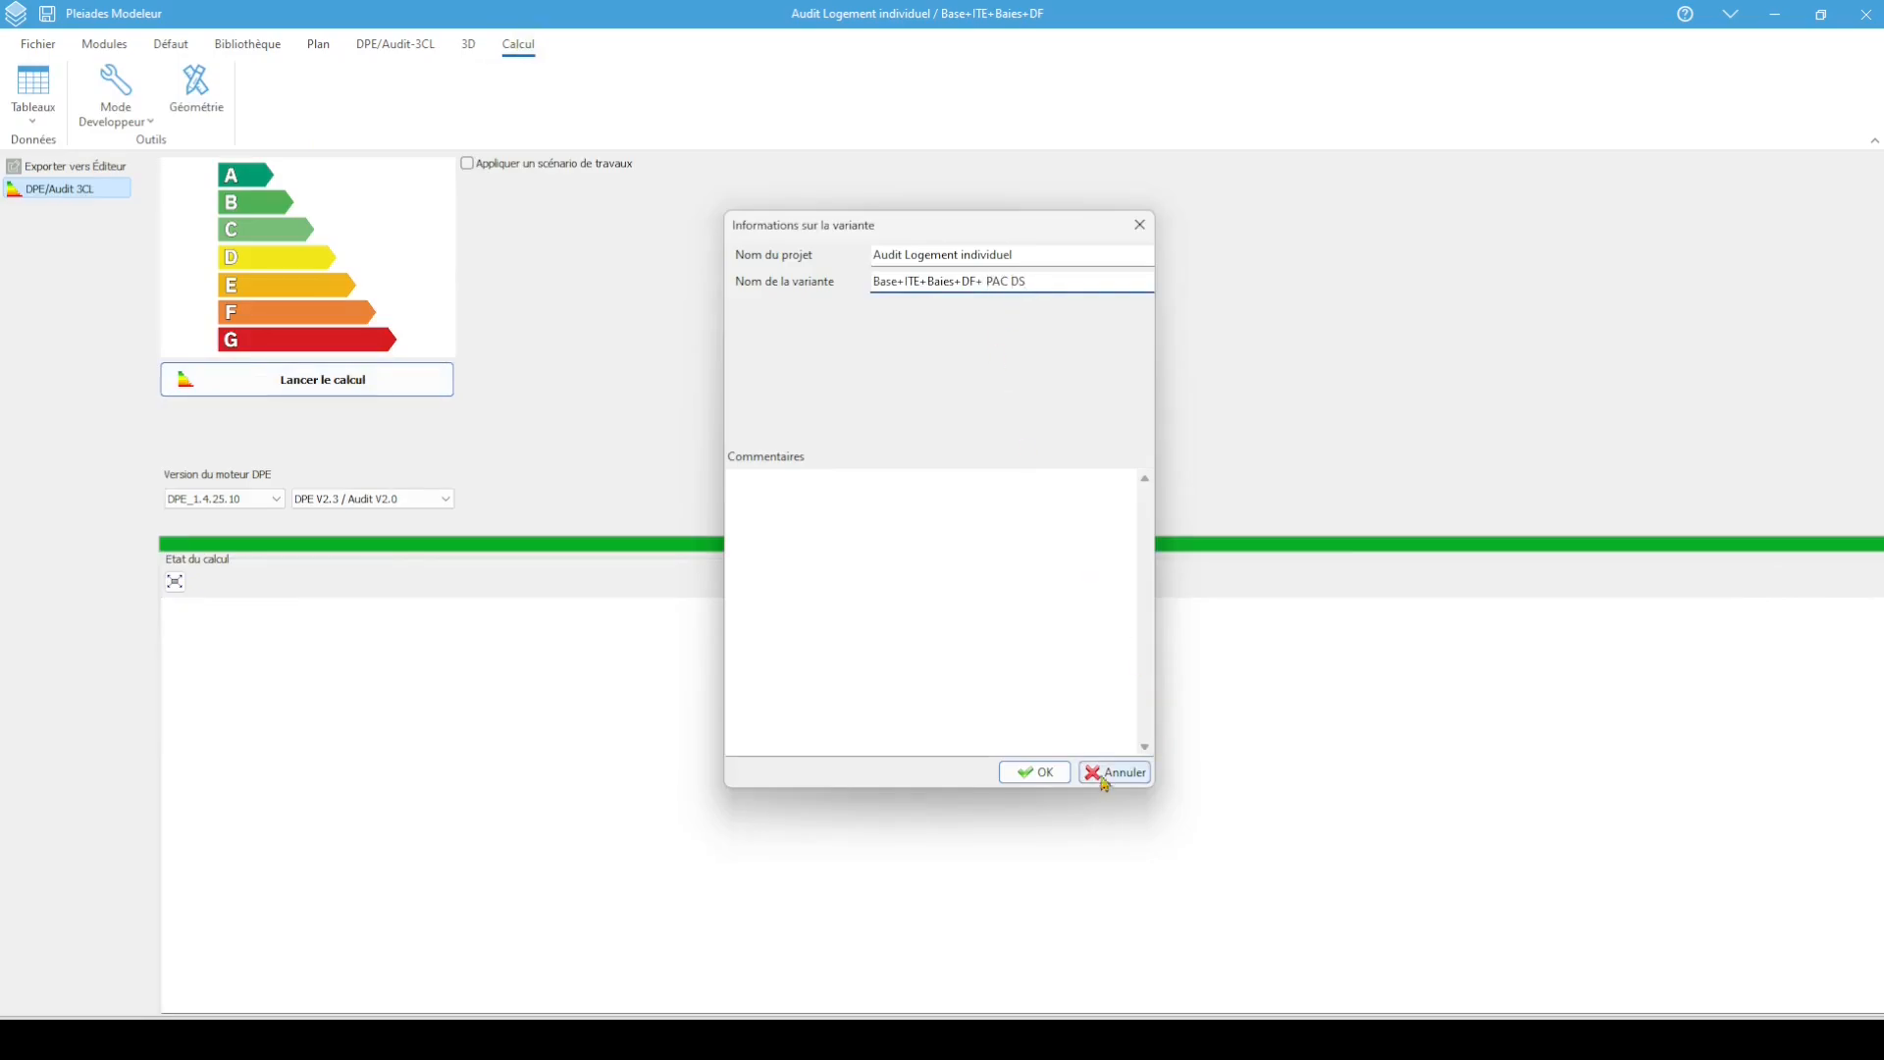
pyautogui.click(1038, 775)
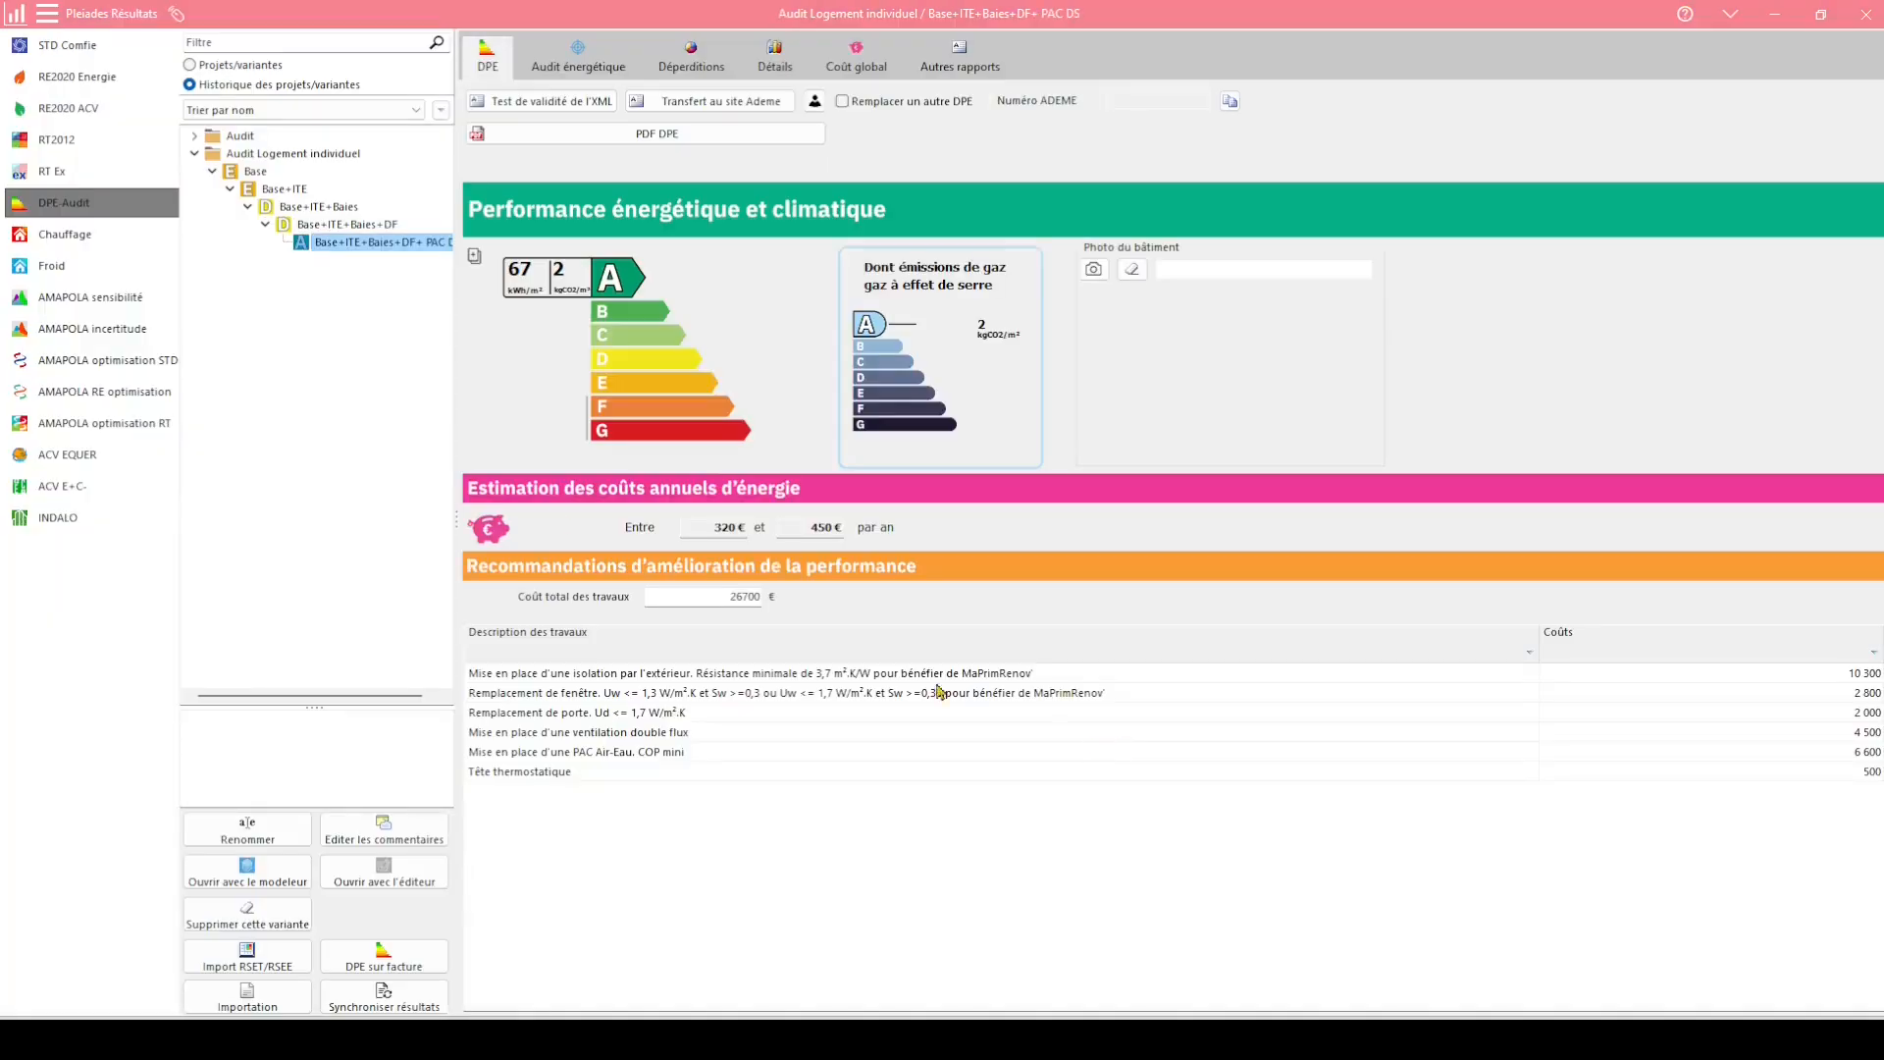
# Add the work scenarios Parcours en 1 étape and Parcours par étapes to the Base variant's energy audit
pyautogui.moveTo(336, 233)
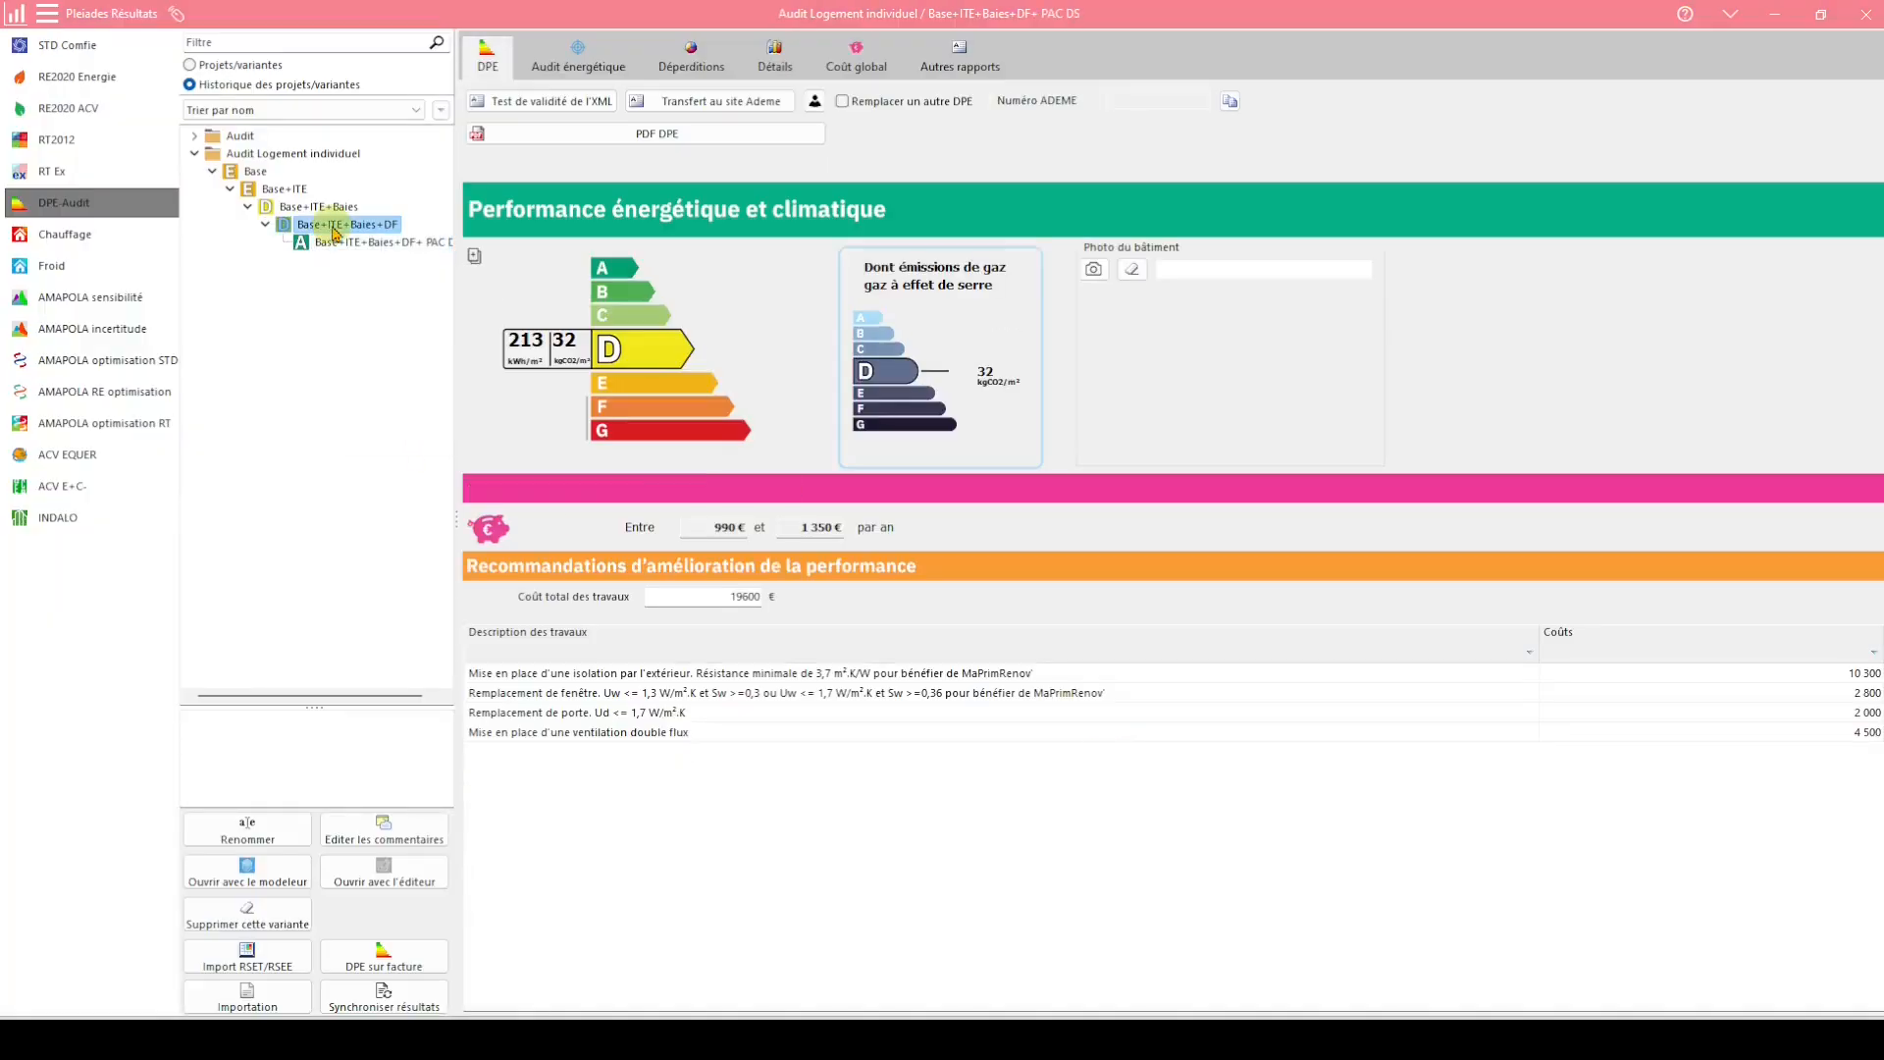
pyautogui.moveTo(414, 206)
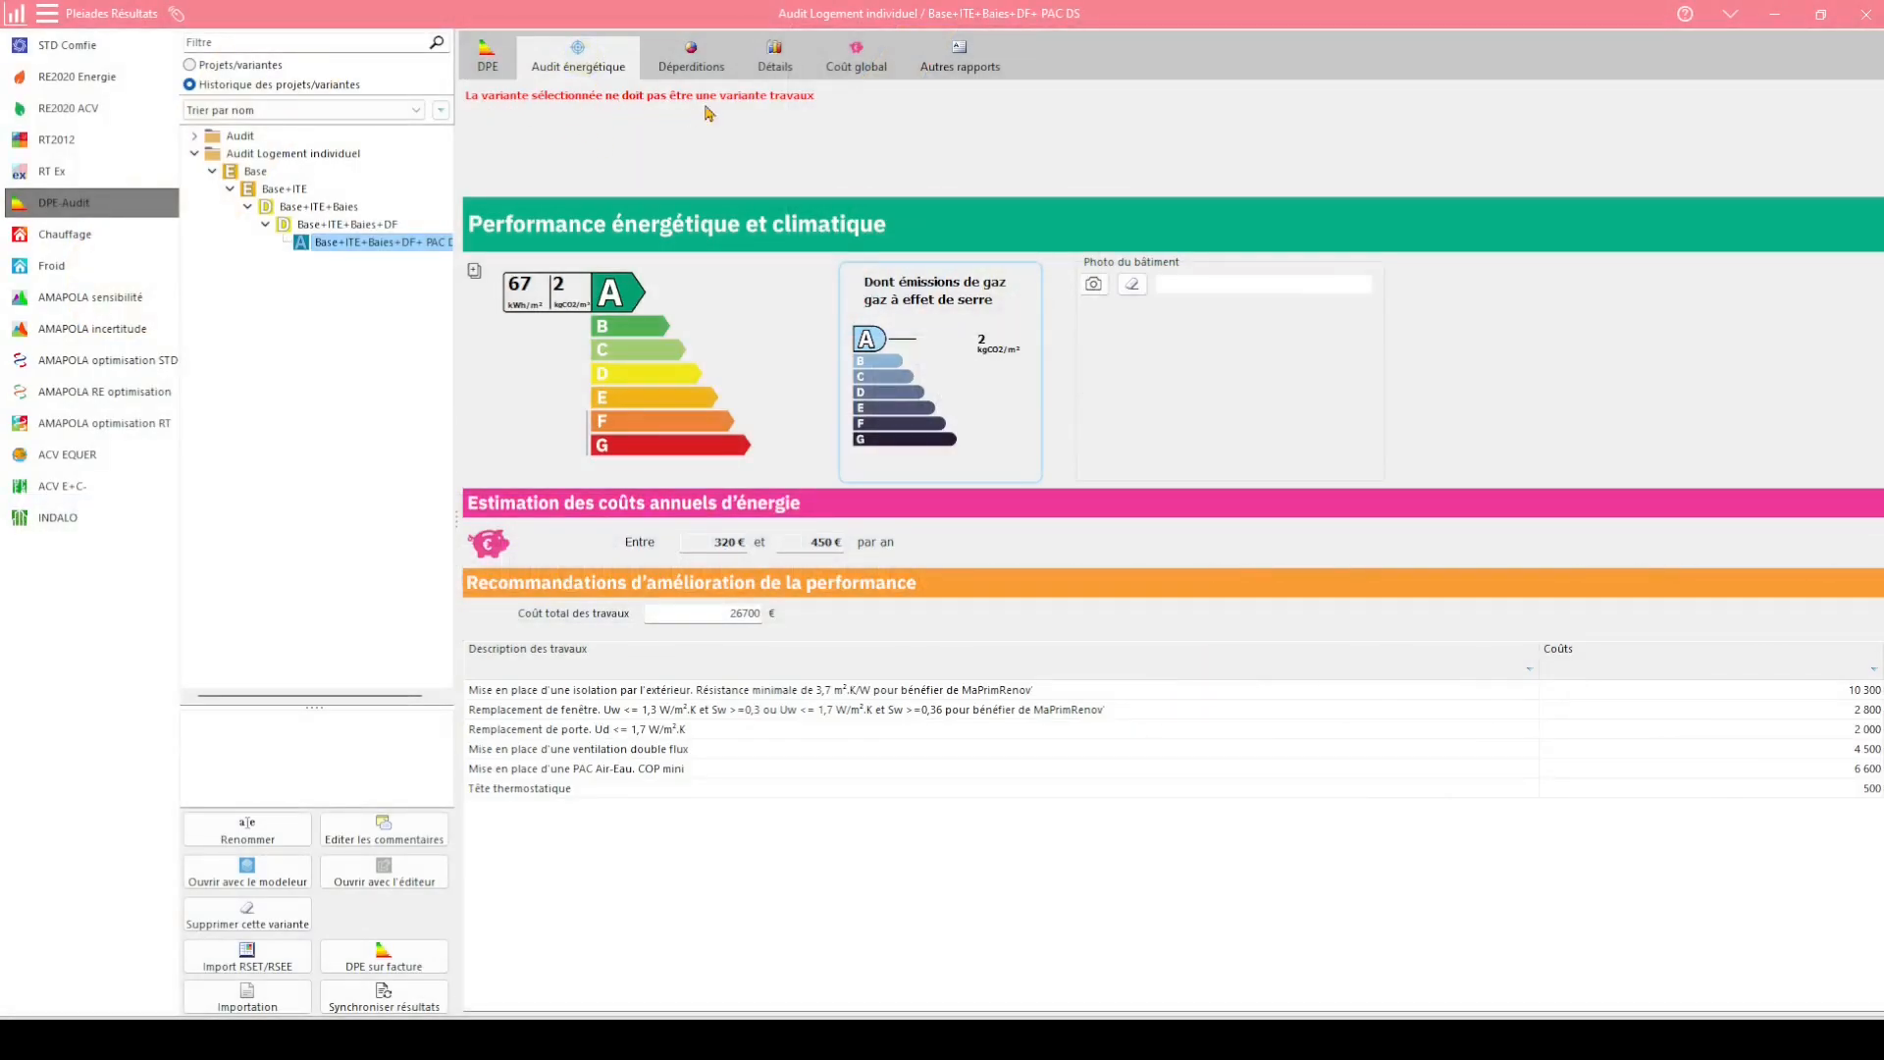
pyautogui.moveTo(336, 203)
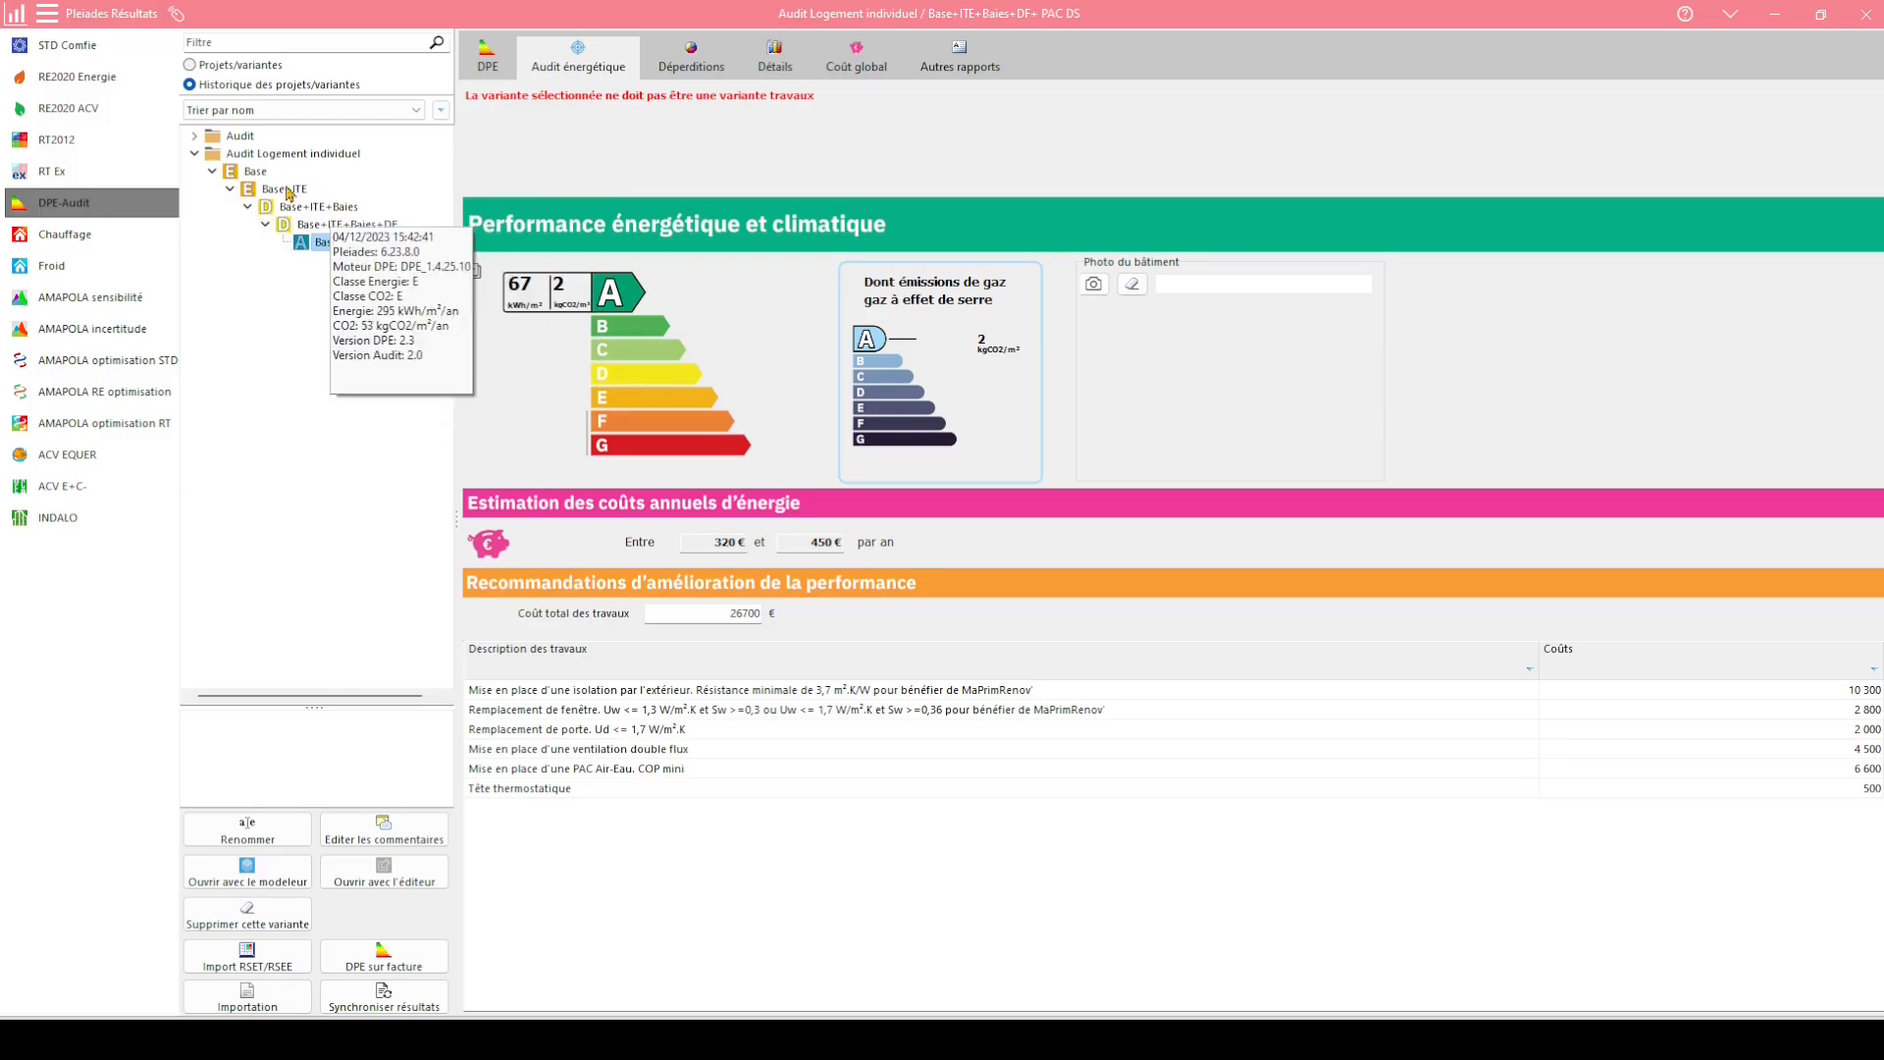
pyautogui.click(257, 173)
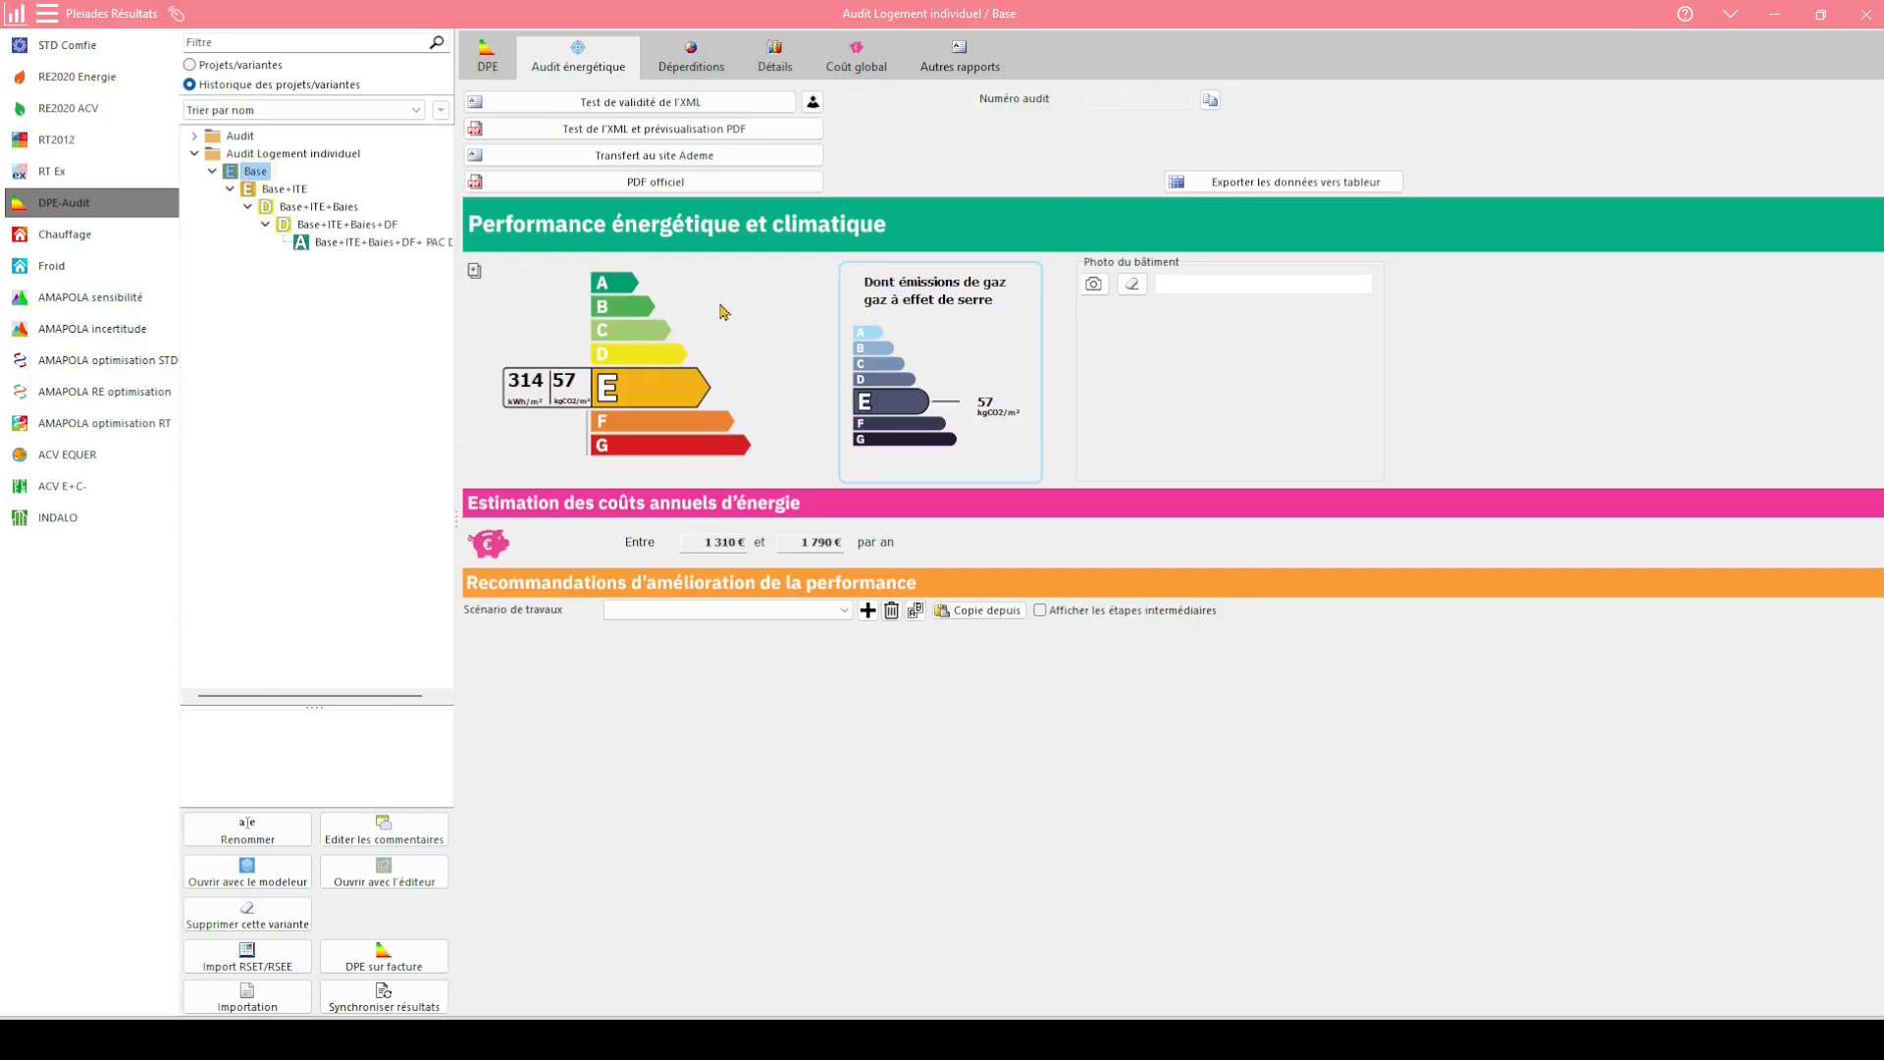
pyautogui.click(867, 611)
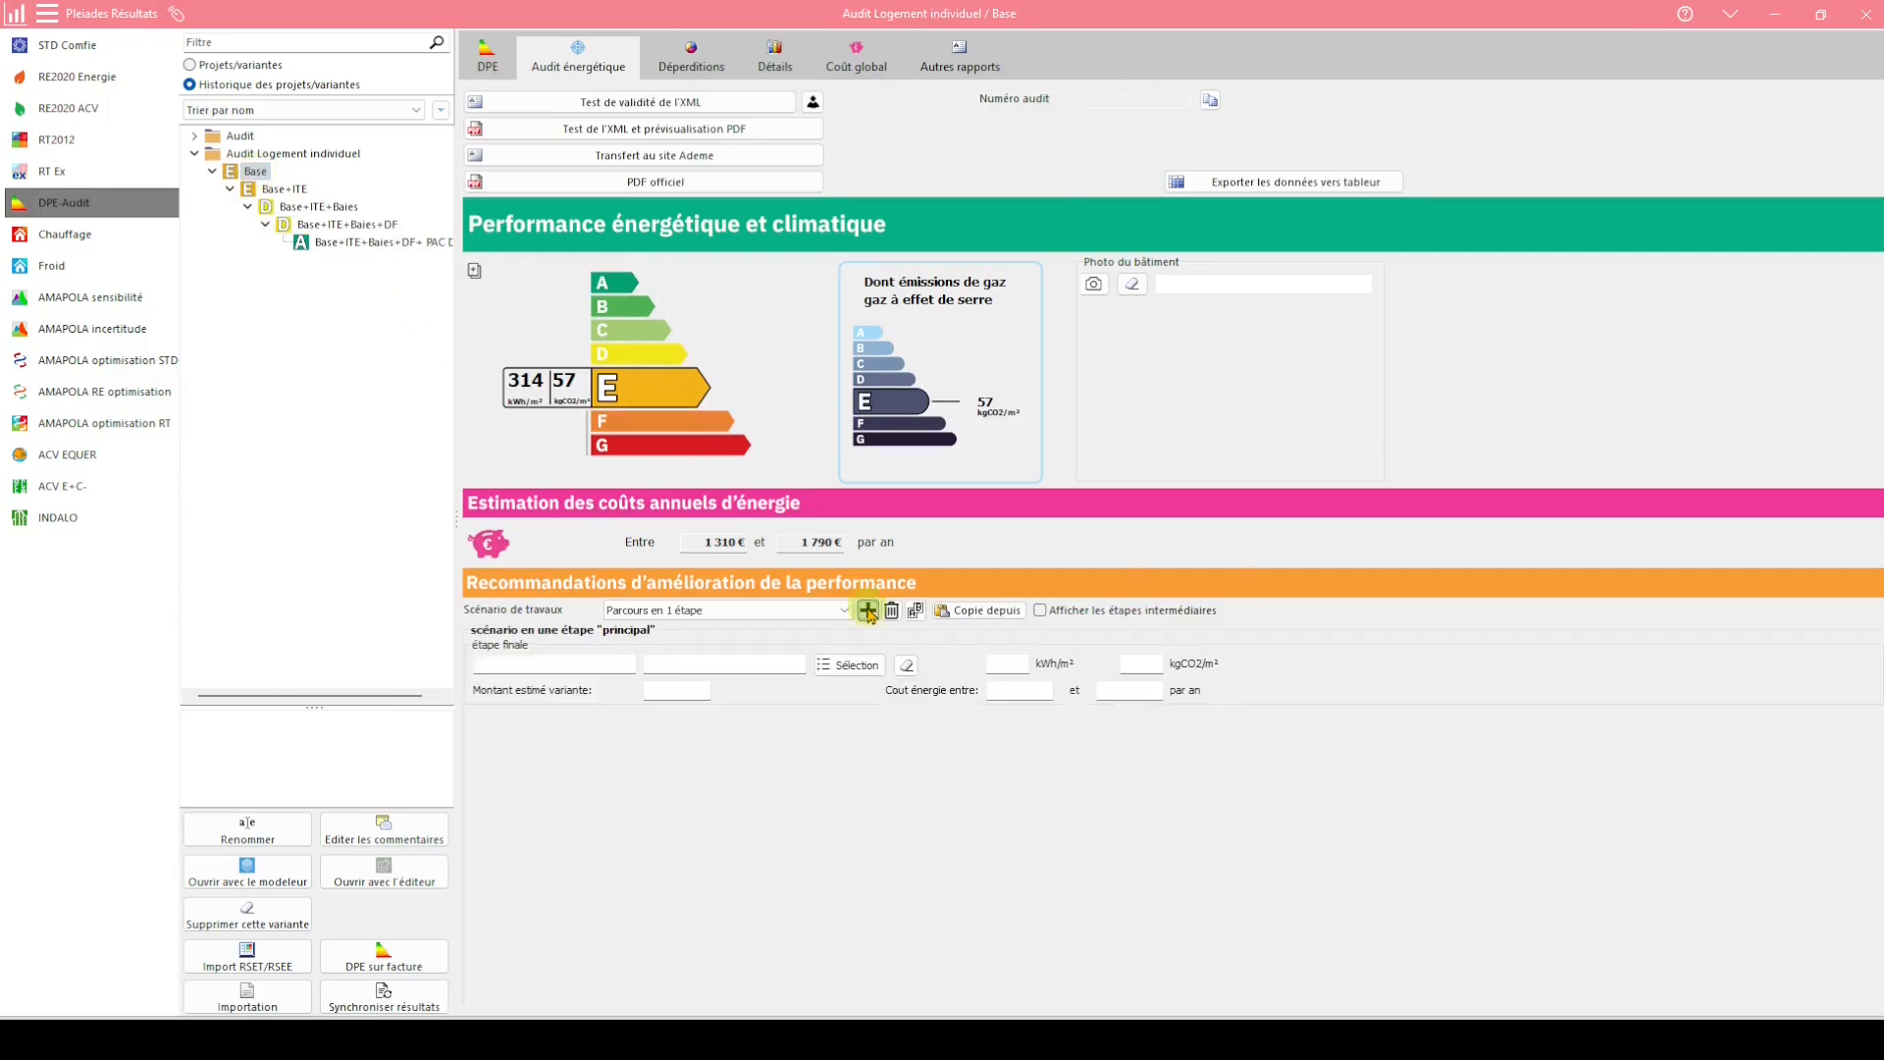
pyautogui.click(868, 611)
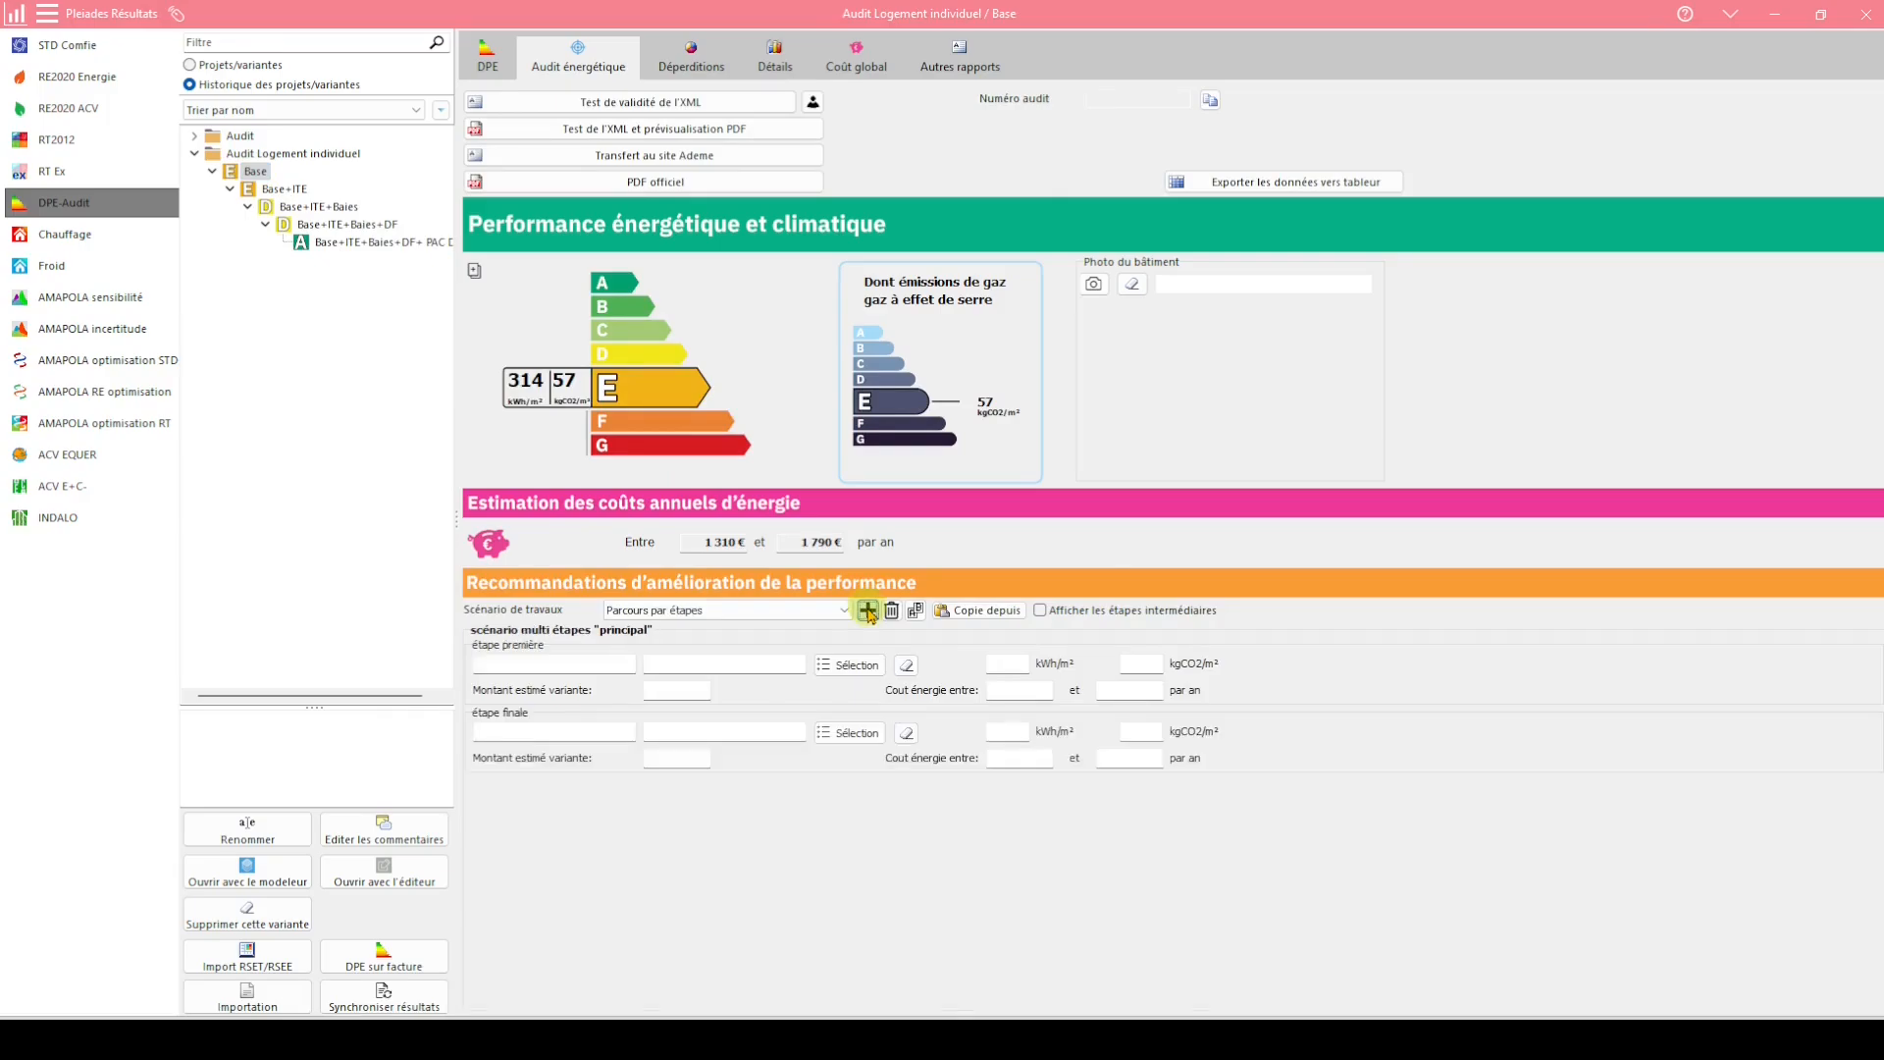
# Set the final step of the Parcours en 1 étape scenario to the Base+ITE+Baies+DF+ PAC DS variant
pyautogui.scroll(1, 827, 609)
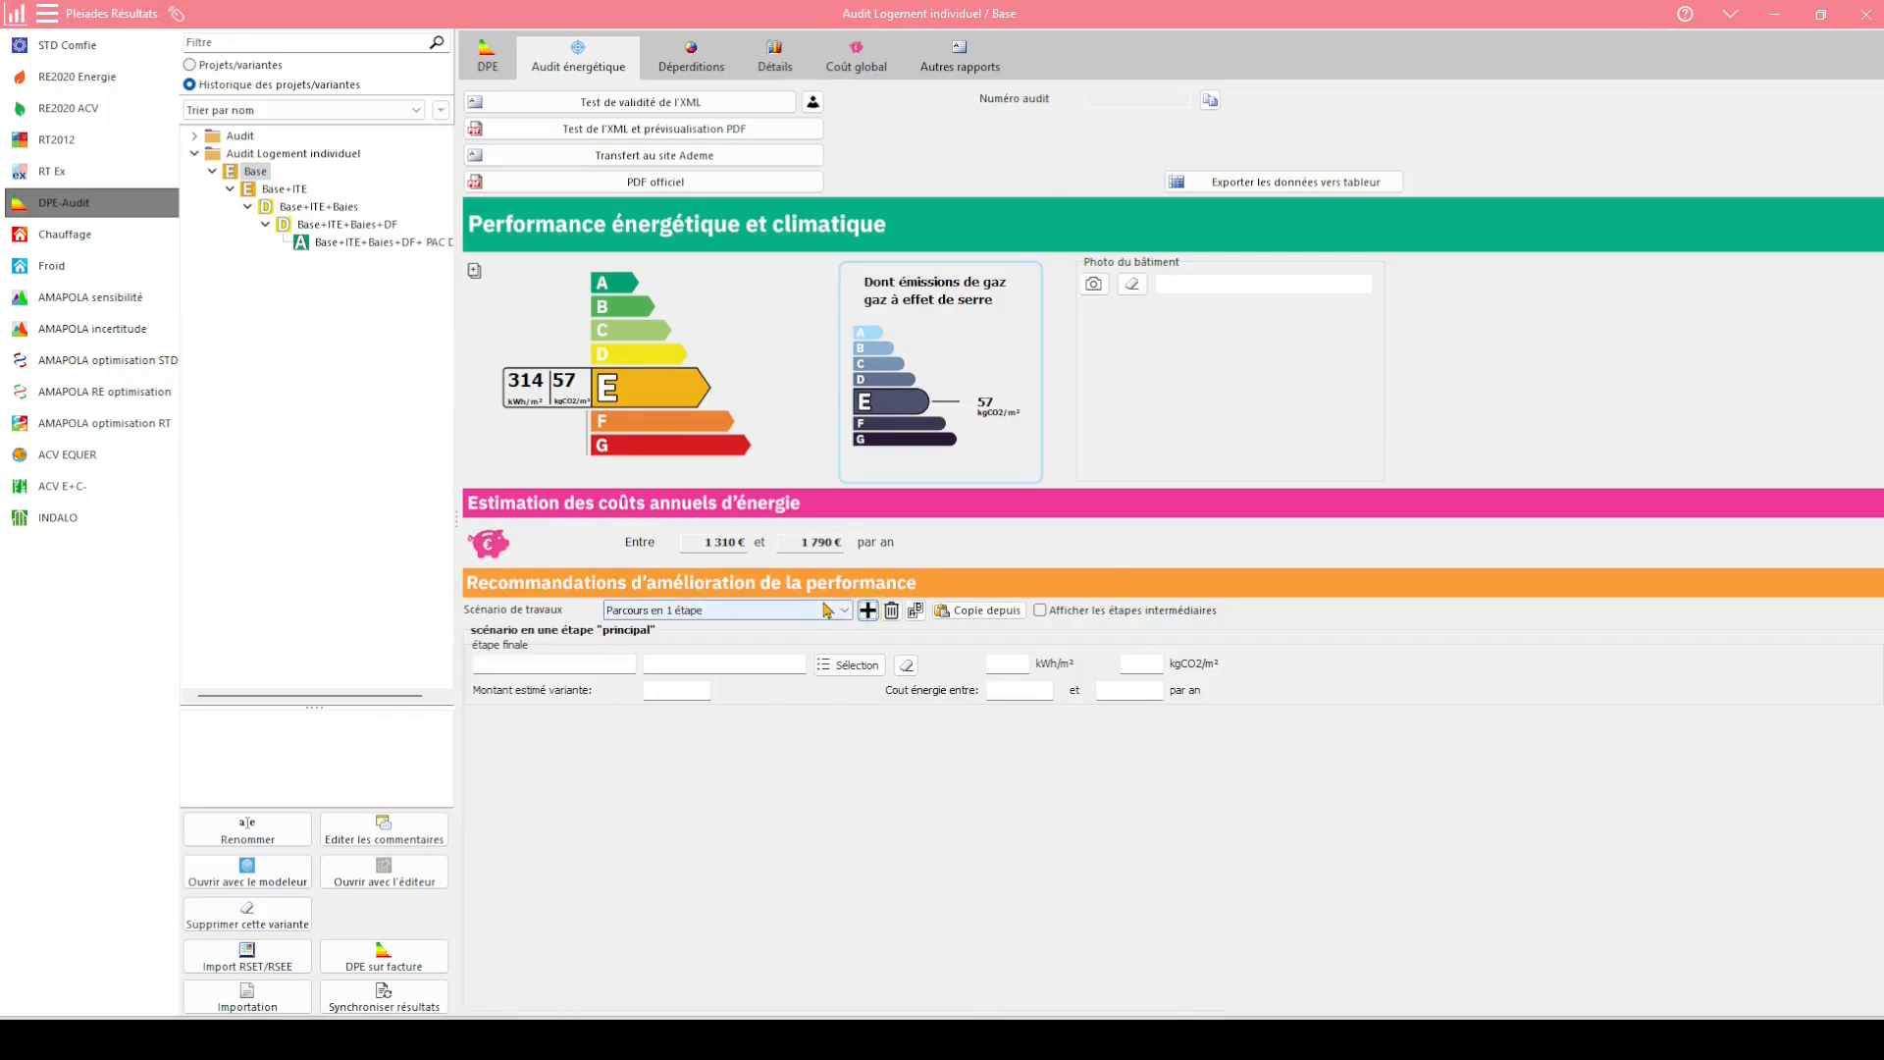
pyautogui.click(855, 667)
pyautogui.click(955, 380)
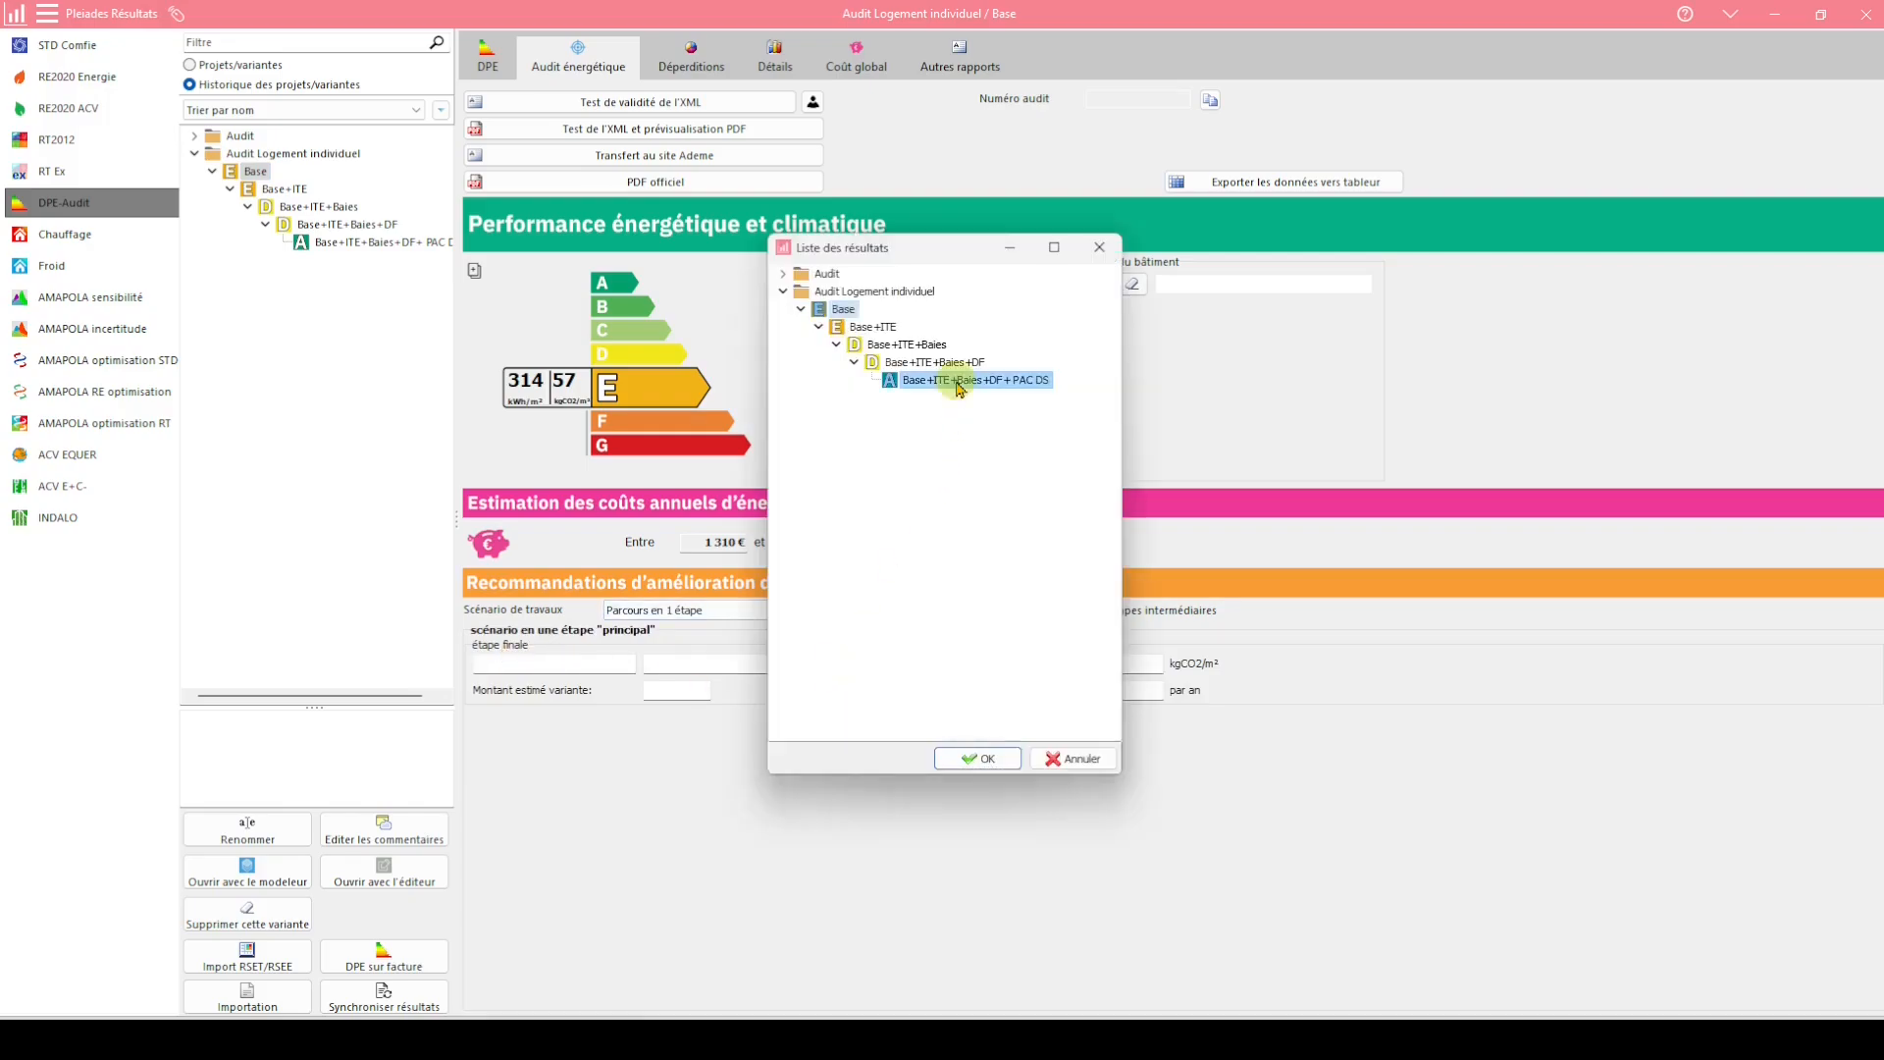
pyautogui.click(958, 757)
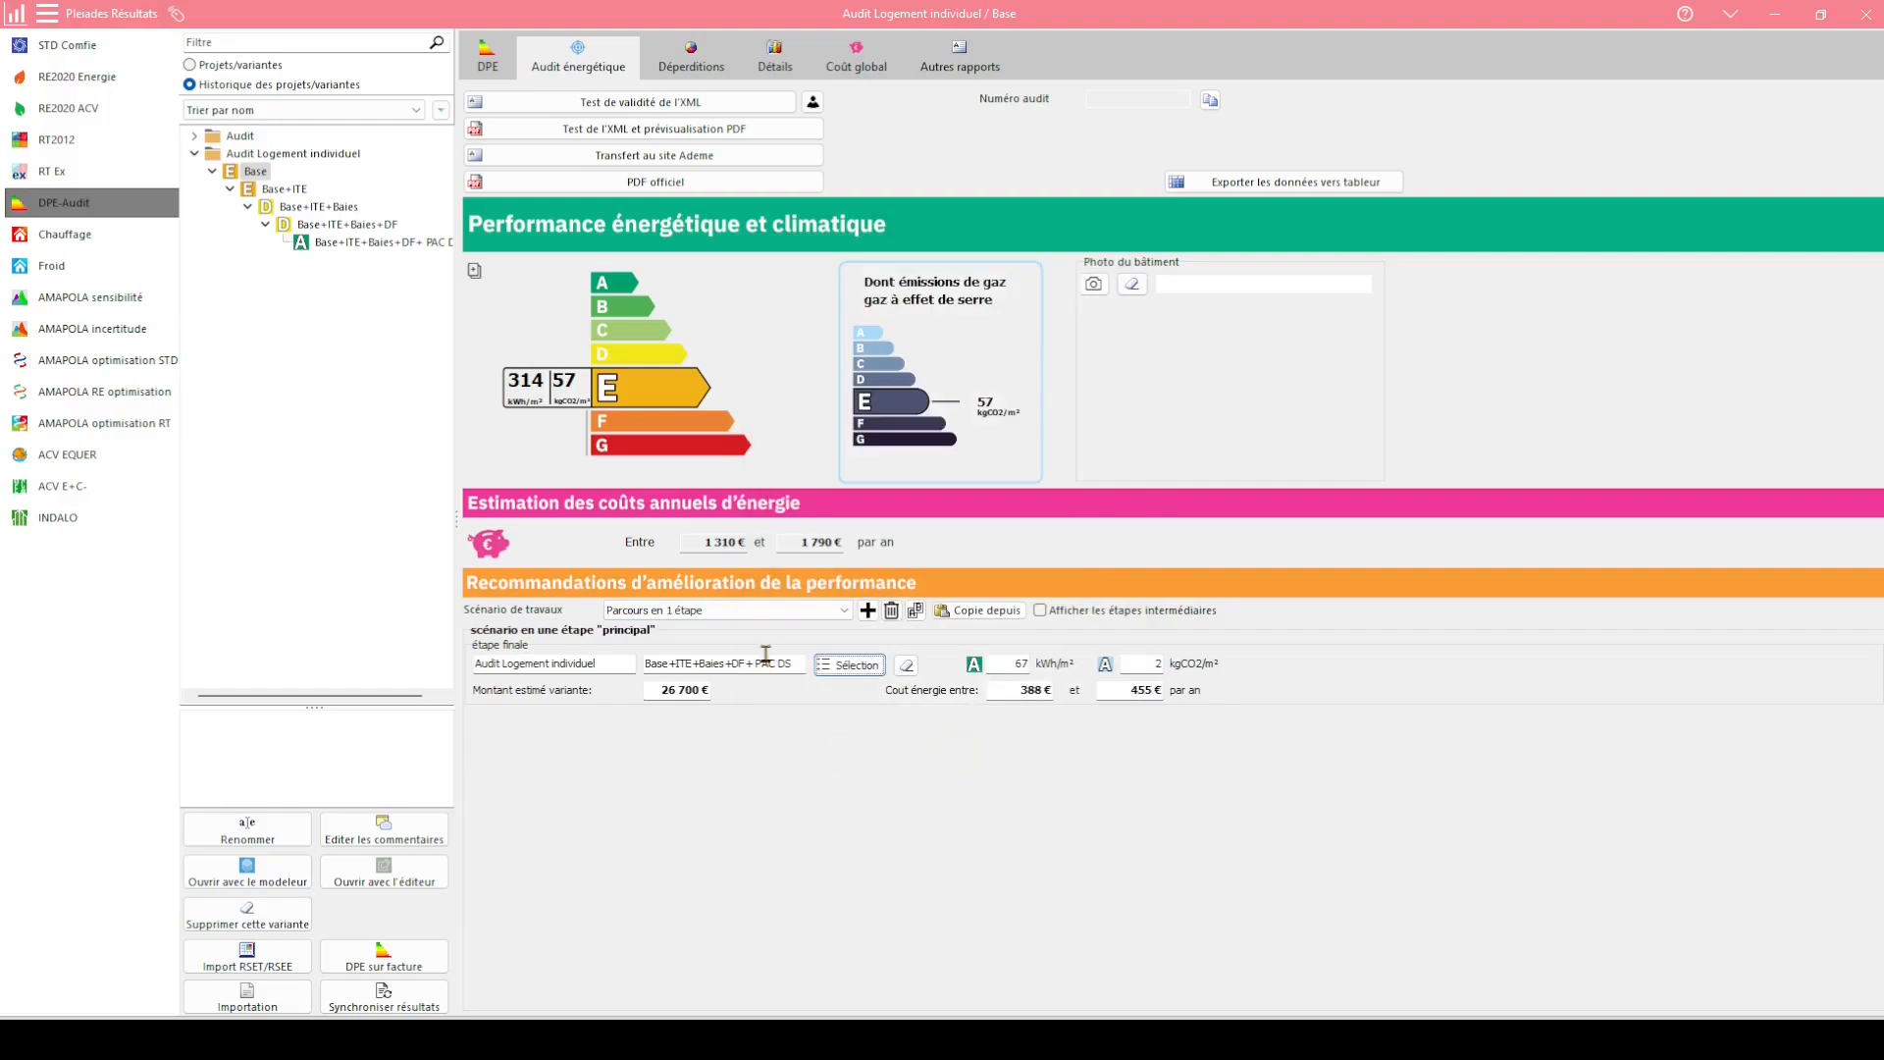
# Set the final step of the Parcours par étapes scenario to the Base+ITE+Baies+DF+ PAC DS variant
pyautogui.scroll(-1, 743, 616)
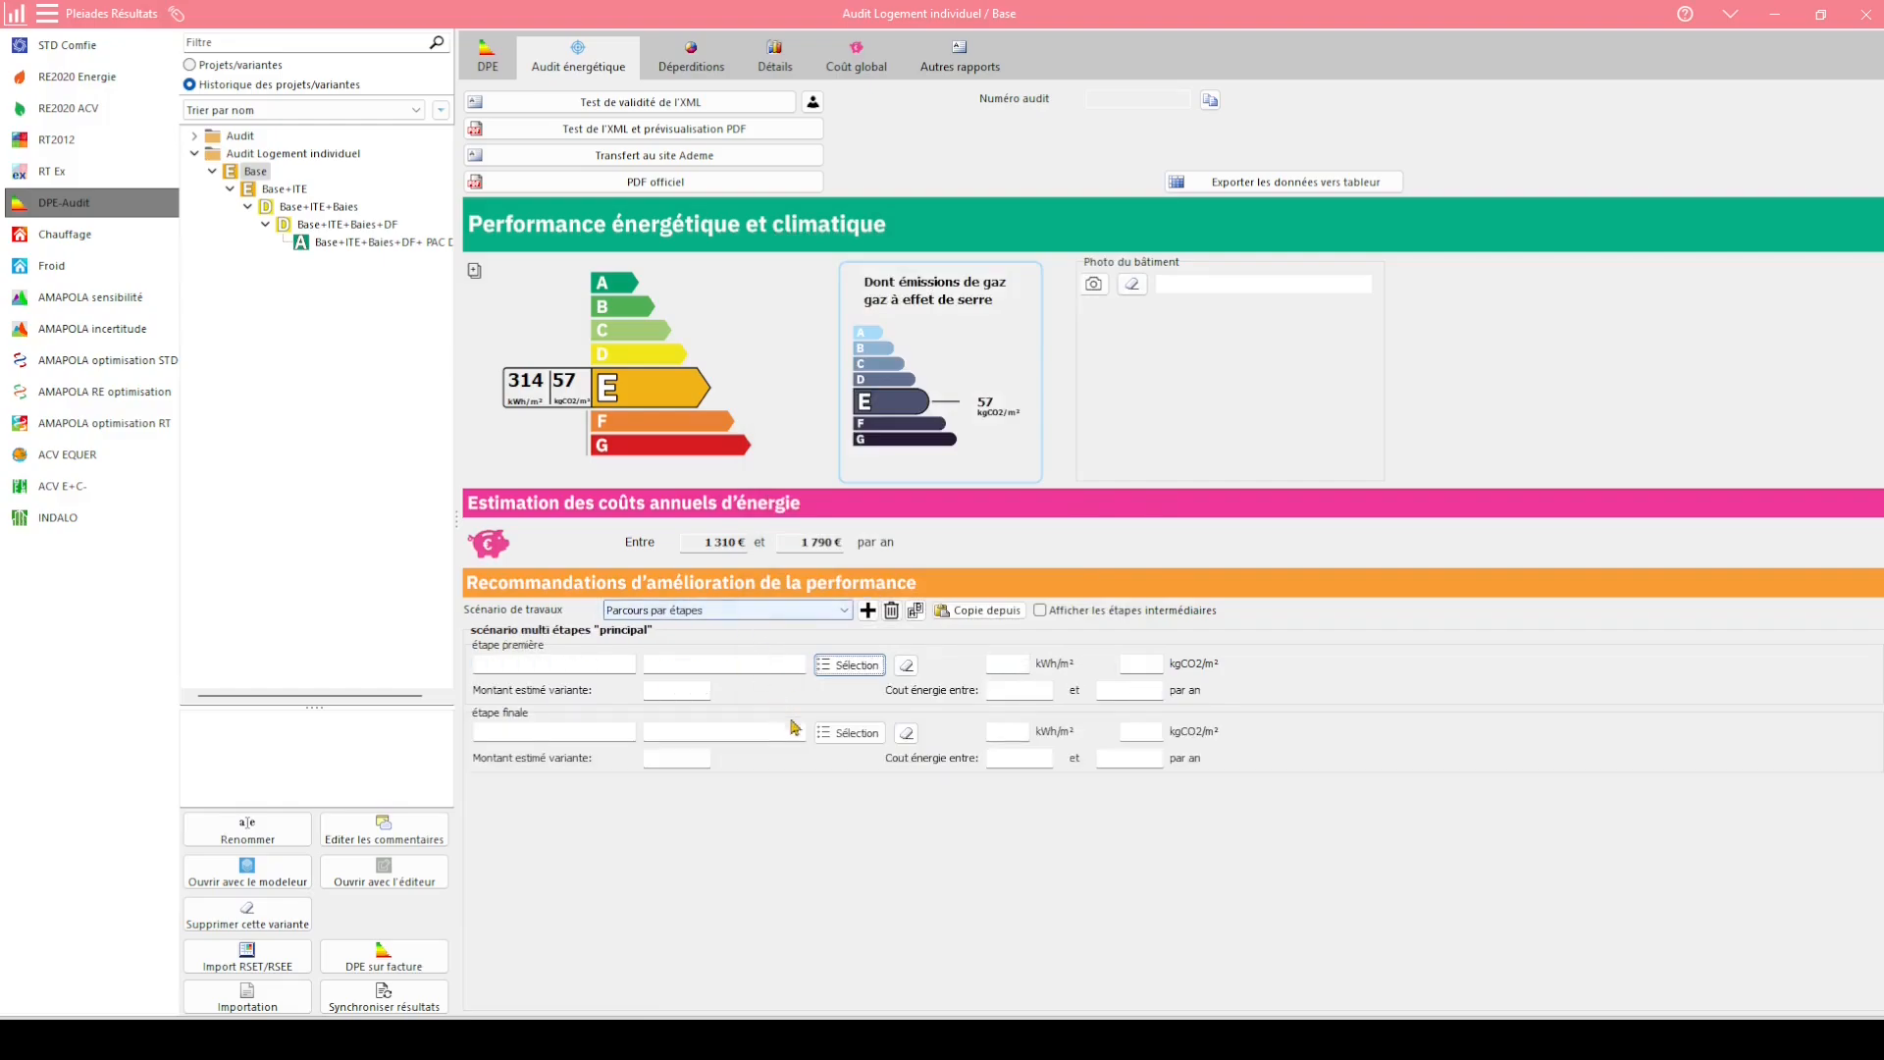
pyautogui.click(863, 735)
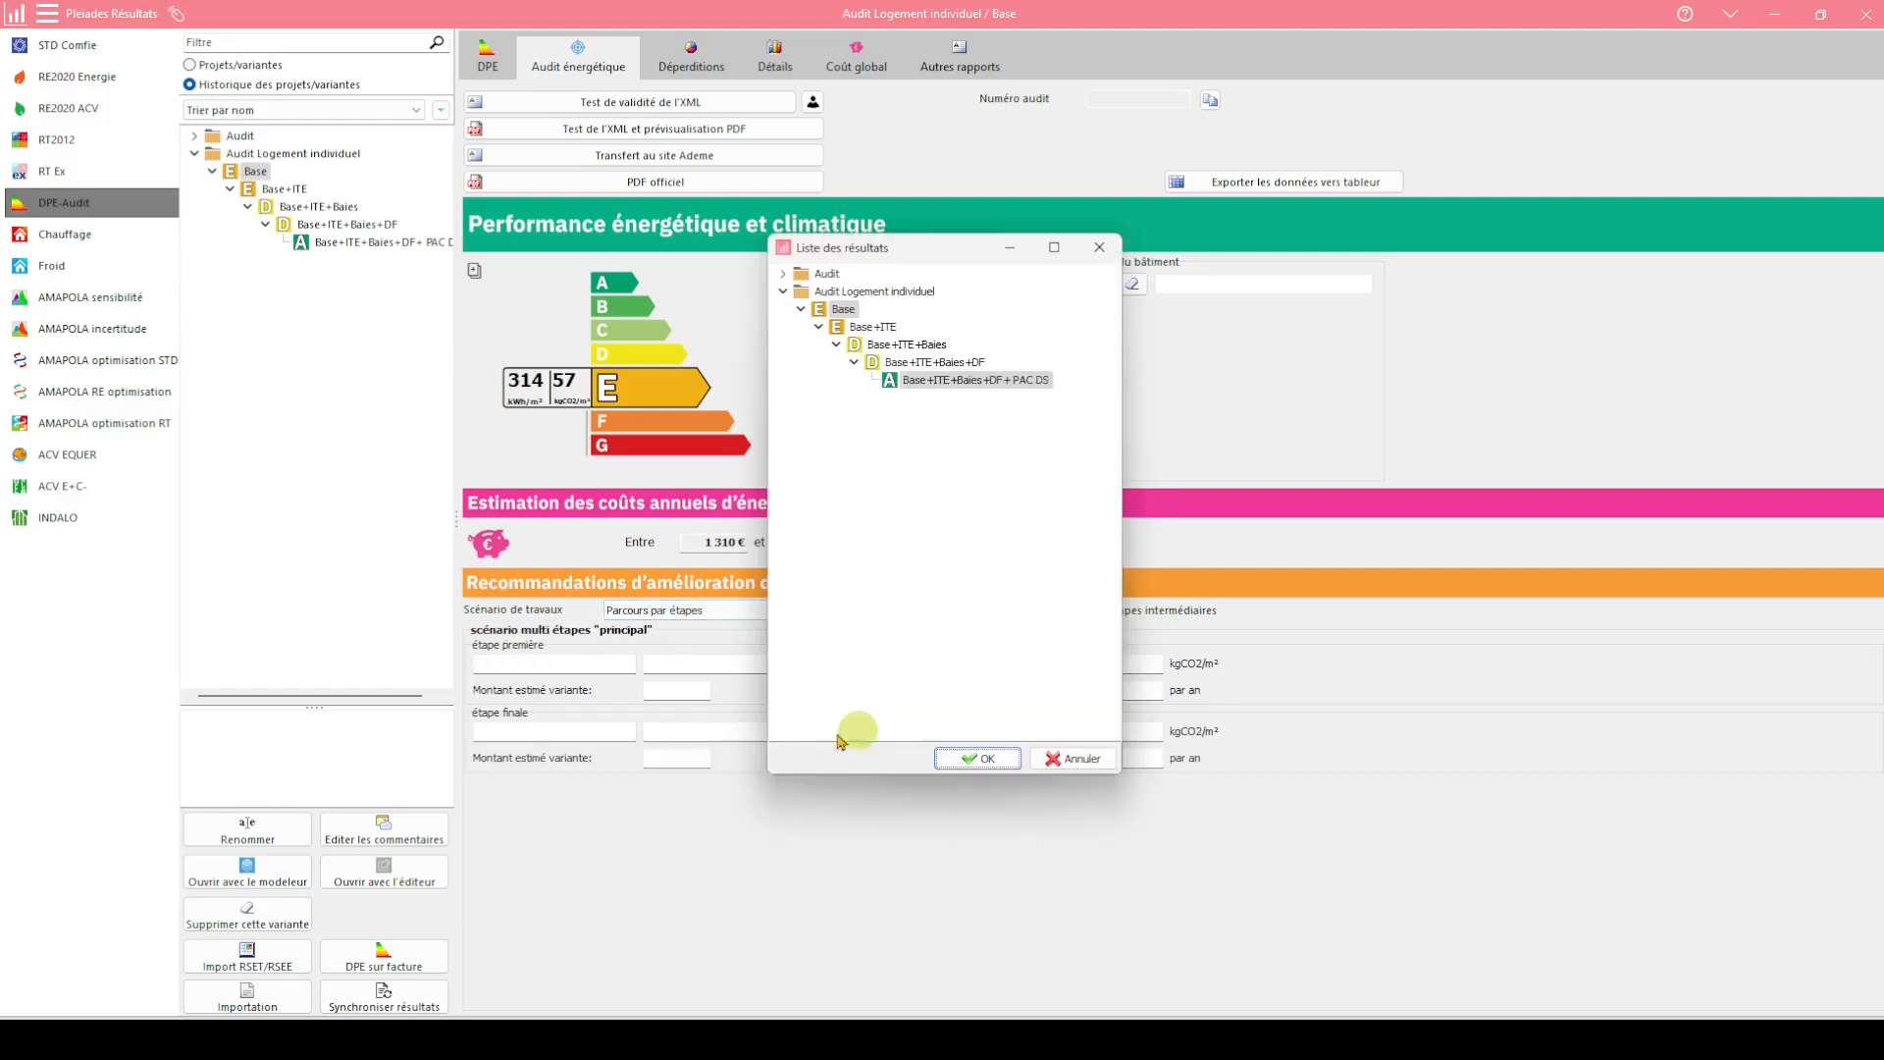
pyautogui.click(952, 381)
pyautogui.click(981, 761)
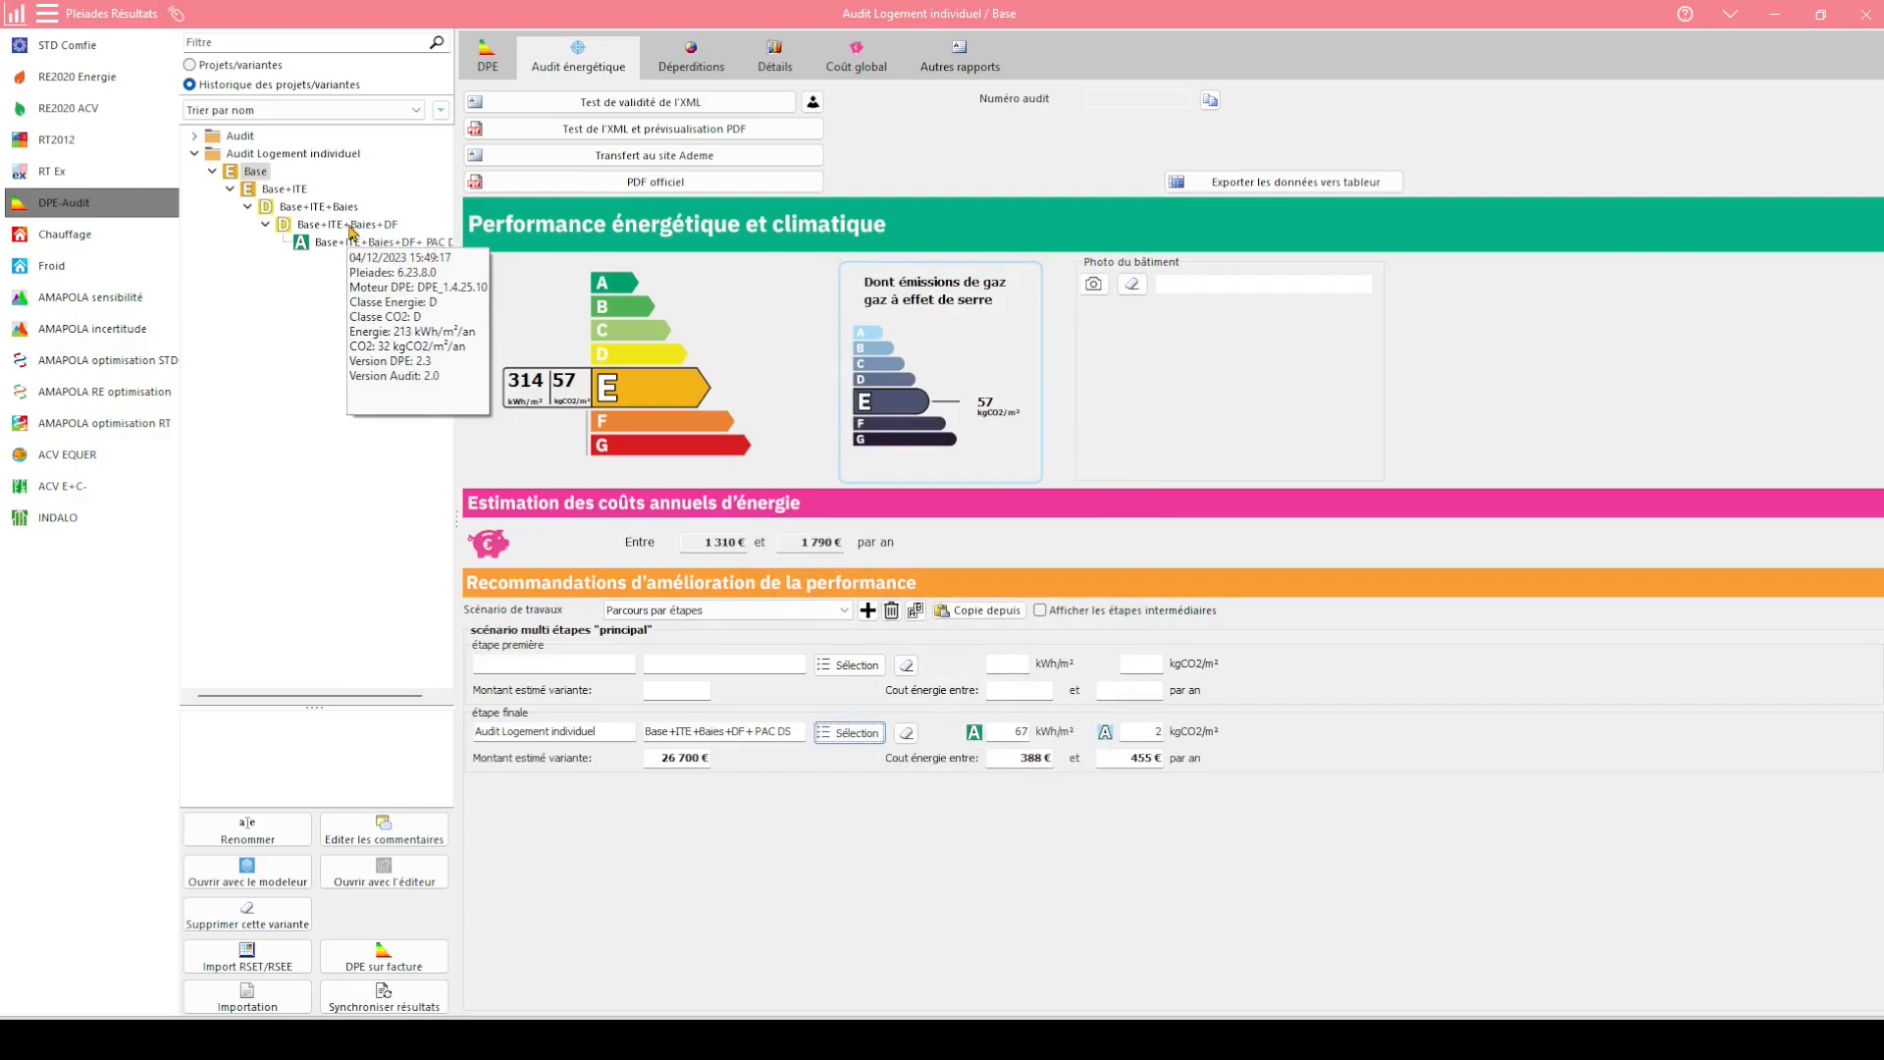
# Set the first step of the Parcours par étapes scenario to the Base+ITE+Baies+DF variant
pyautogui.click(862, 665)
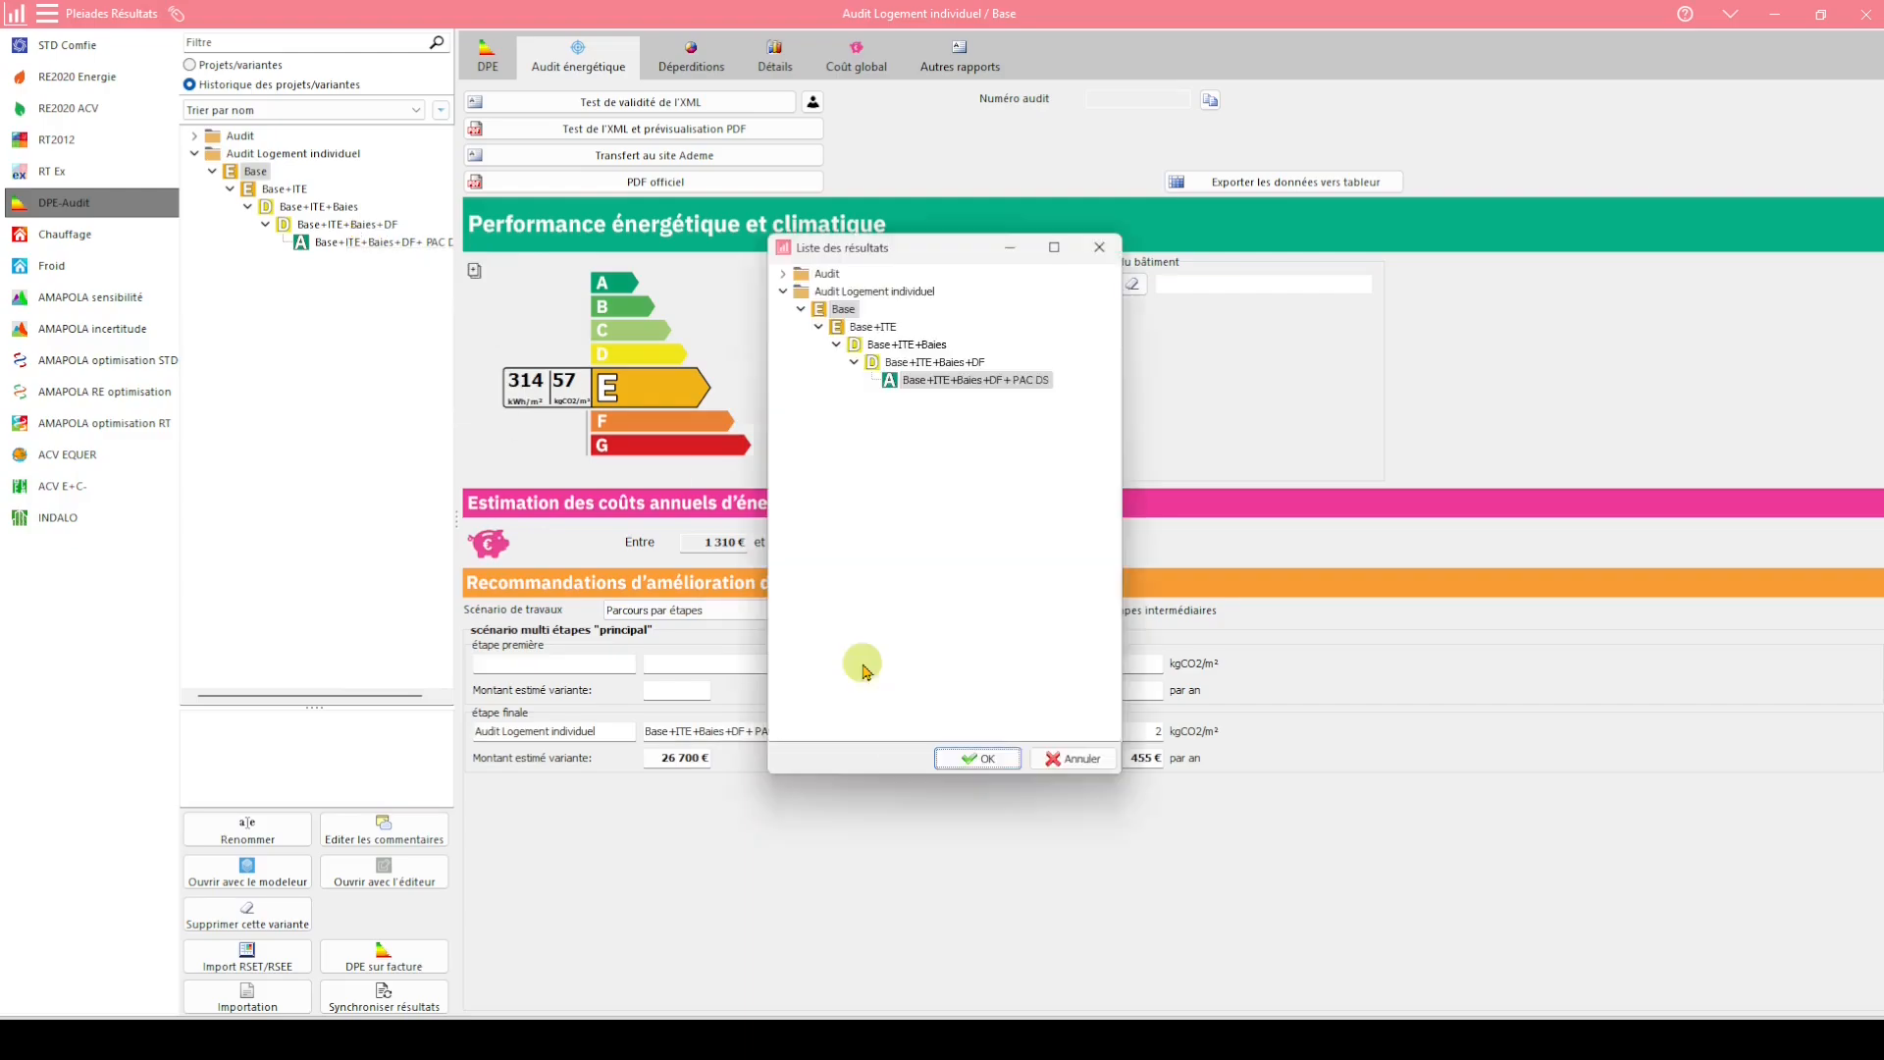
pyautogui.click(927, 363)
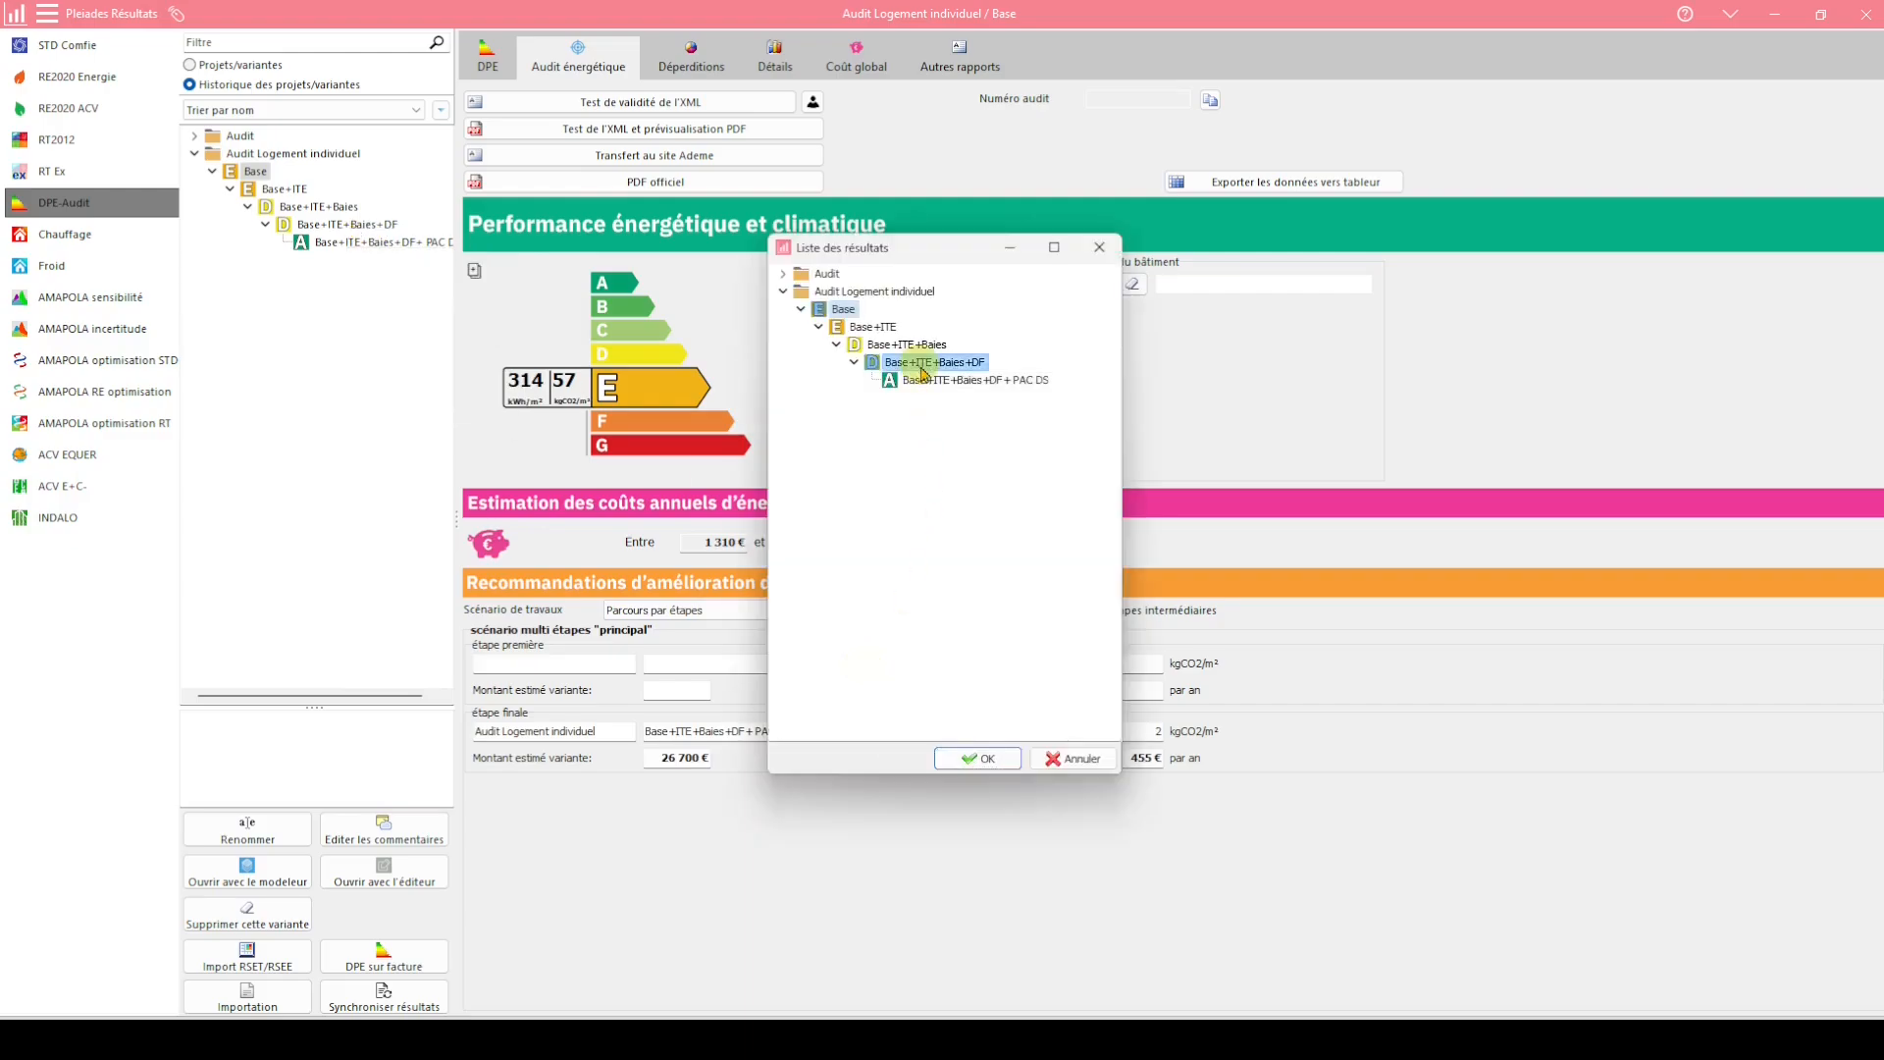
pyautogui.click(995, 757)
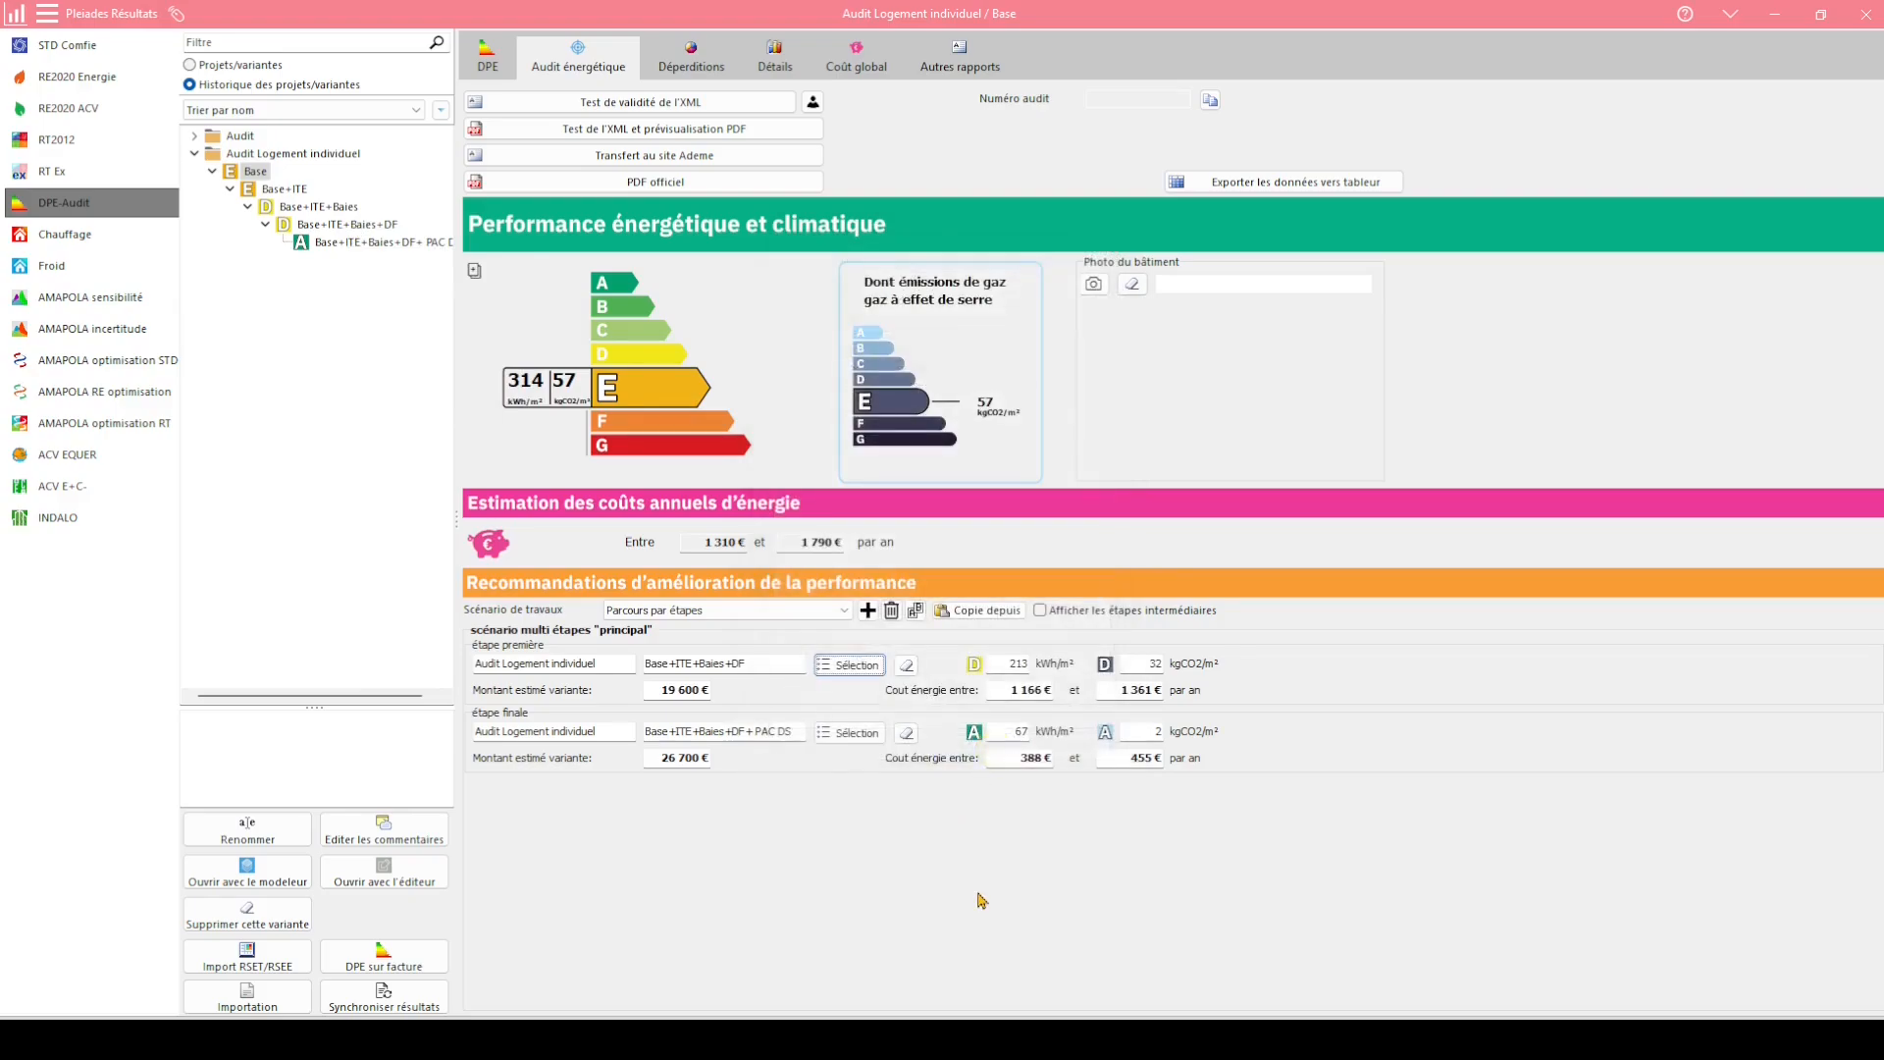
# Display the intermediate steps of the Parcours par étapes scenario
pyautogui.click(1074, 613)
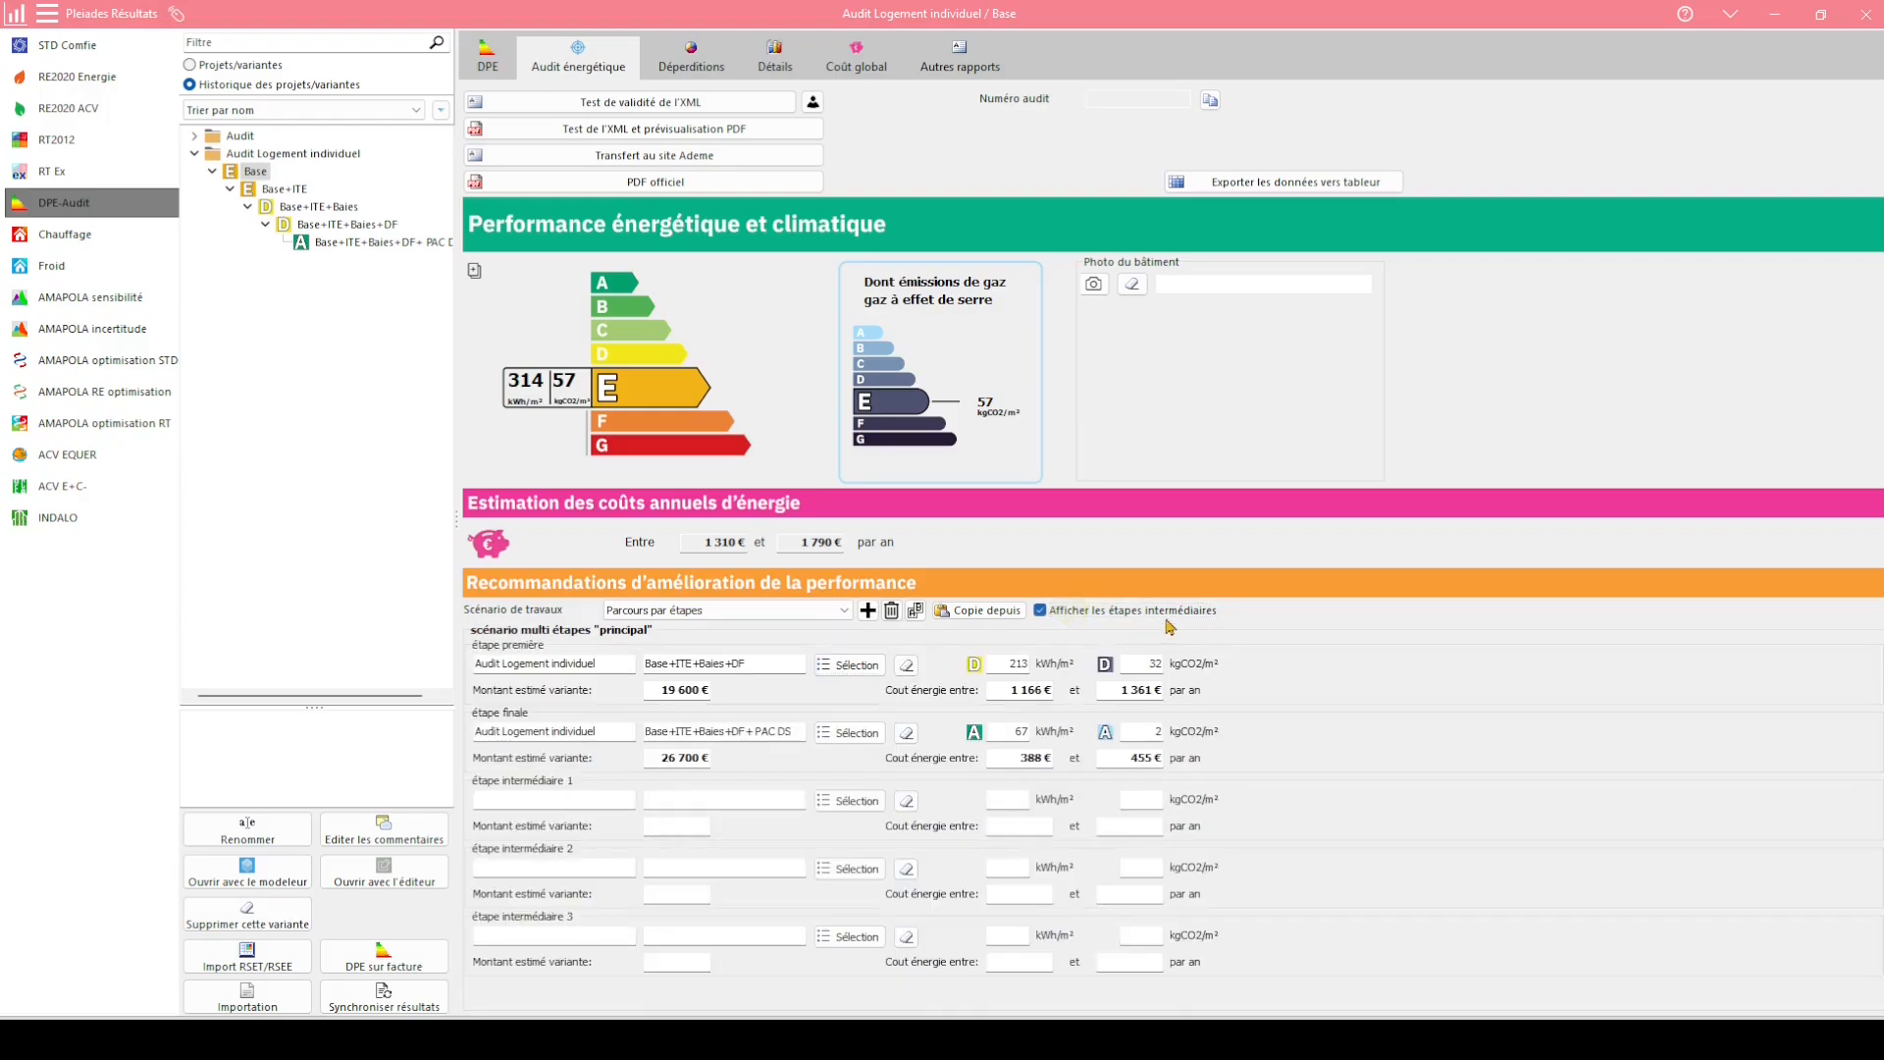
pyautogui.click(552, 799)
pyautogui.click(566, 868)
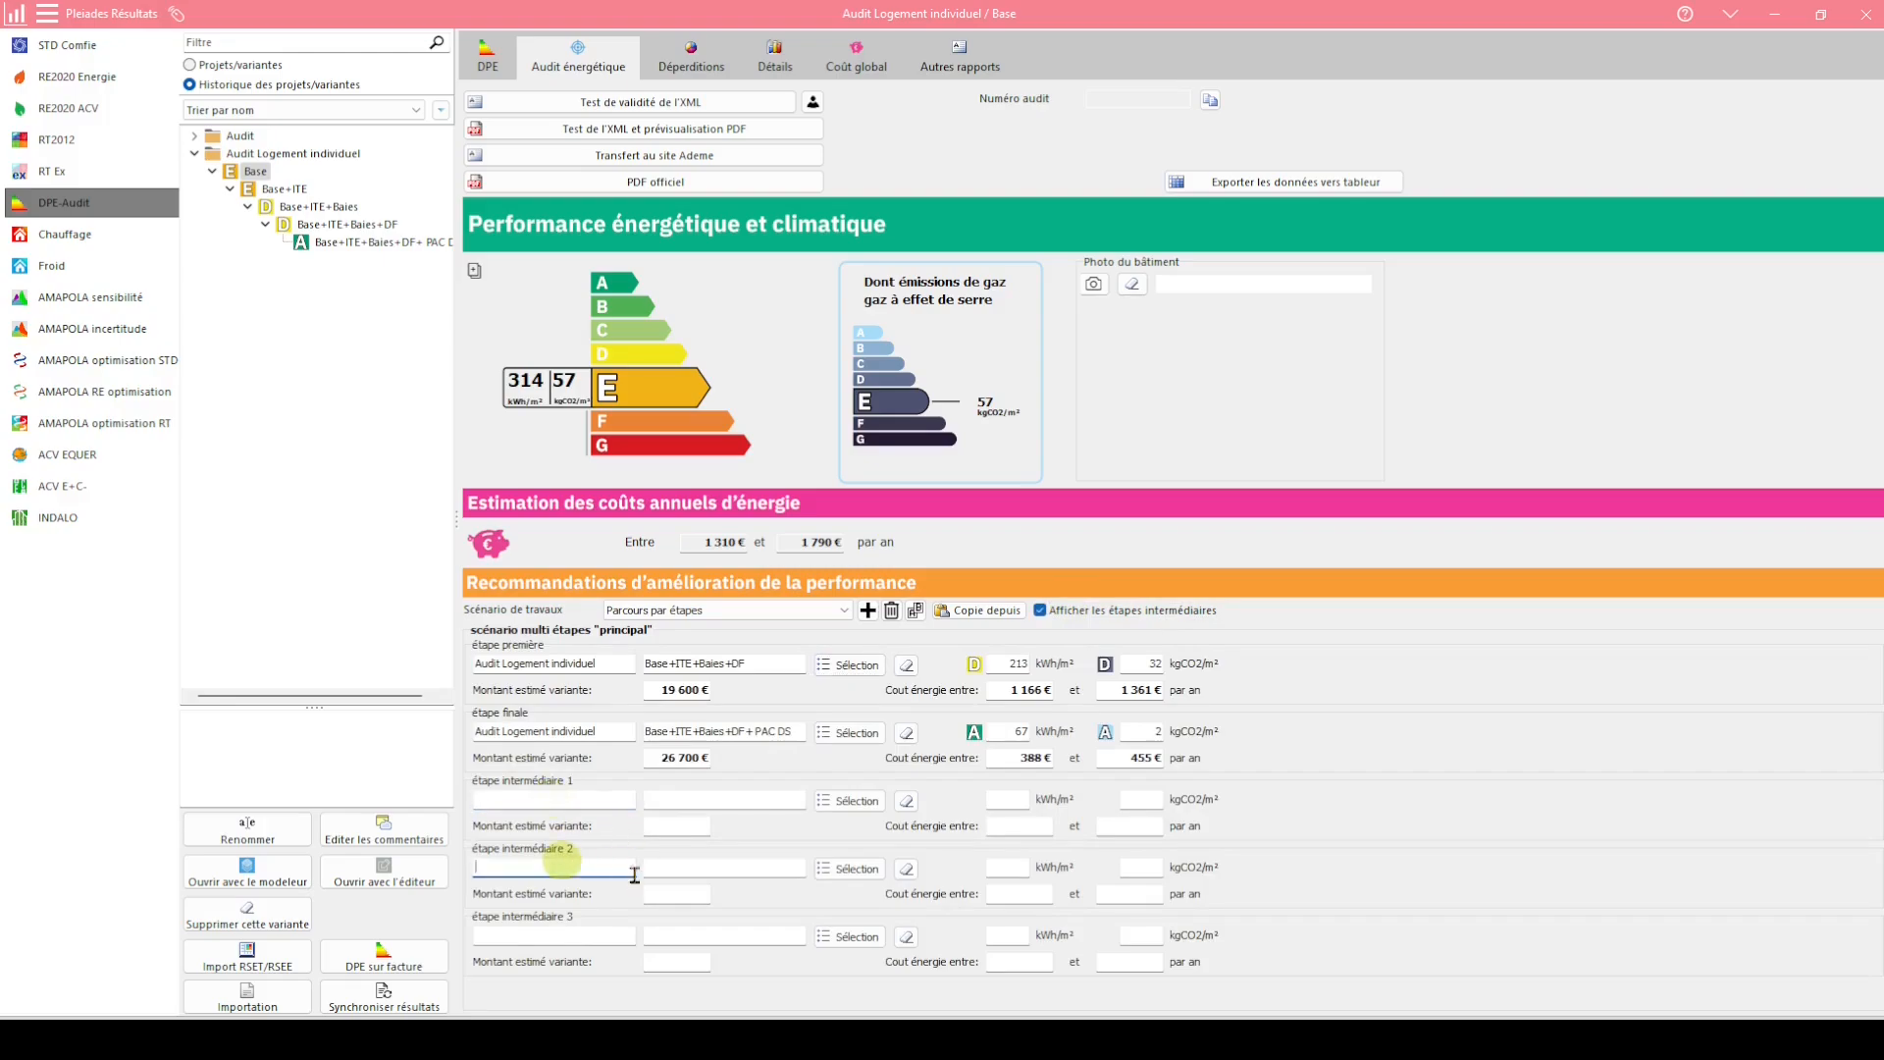
# Hide the scenario's intermediate steps, and run the XML validity test to examine the warnings in its report
pyautogui.click(1099, 613)
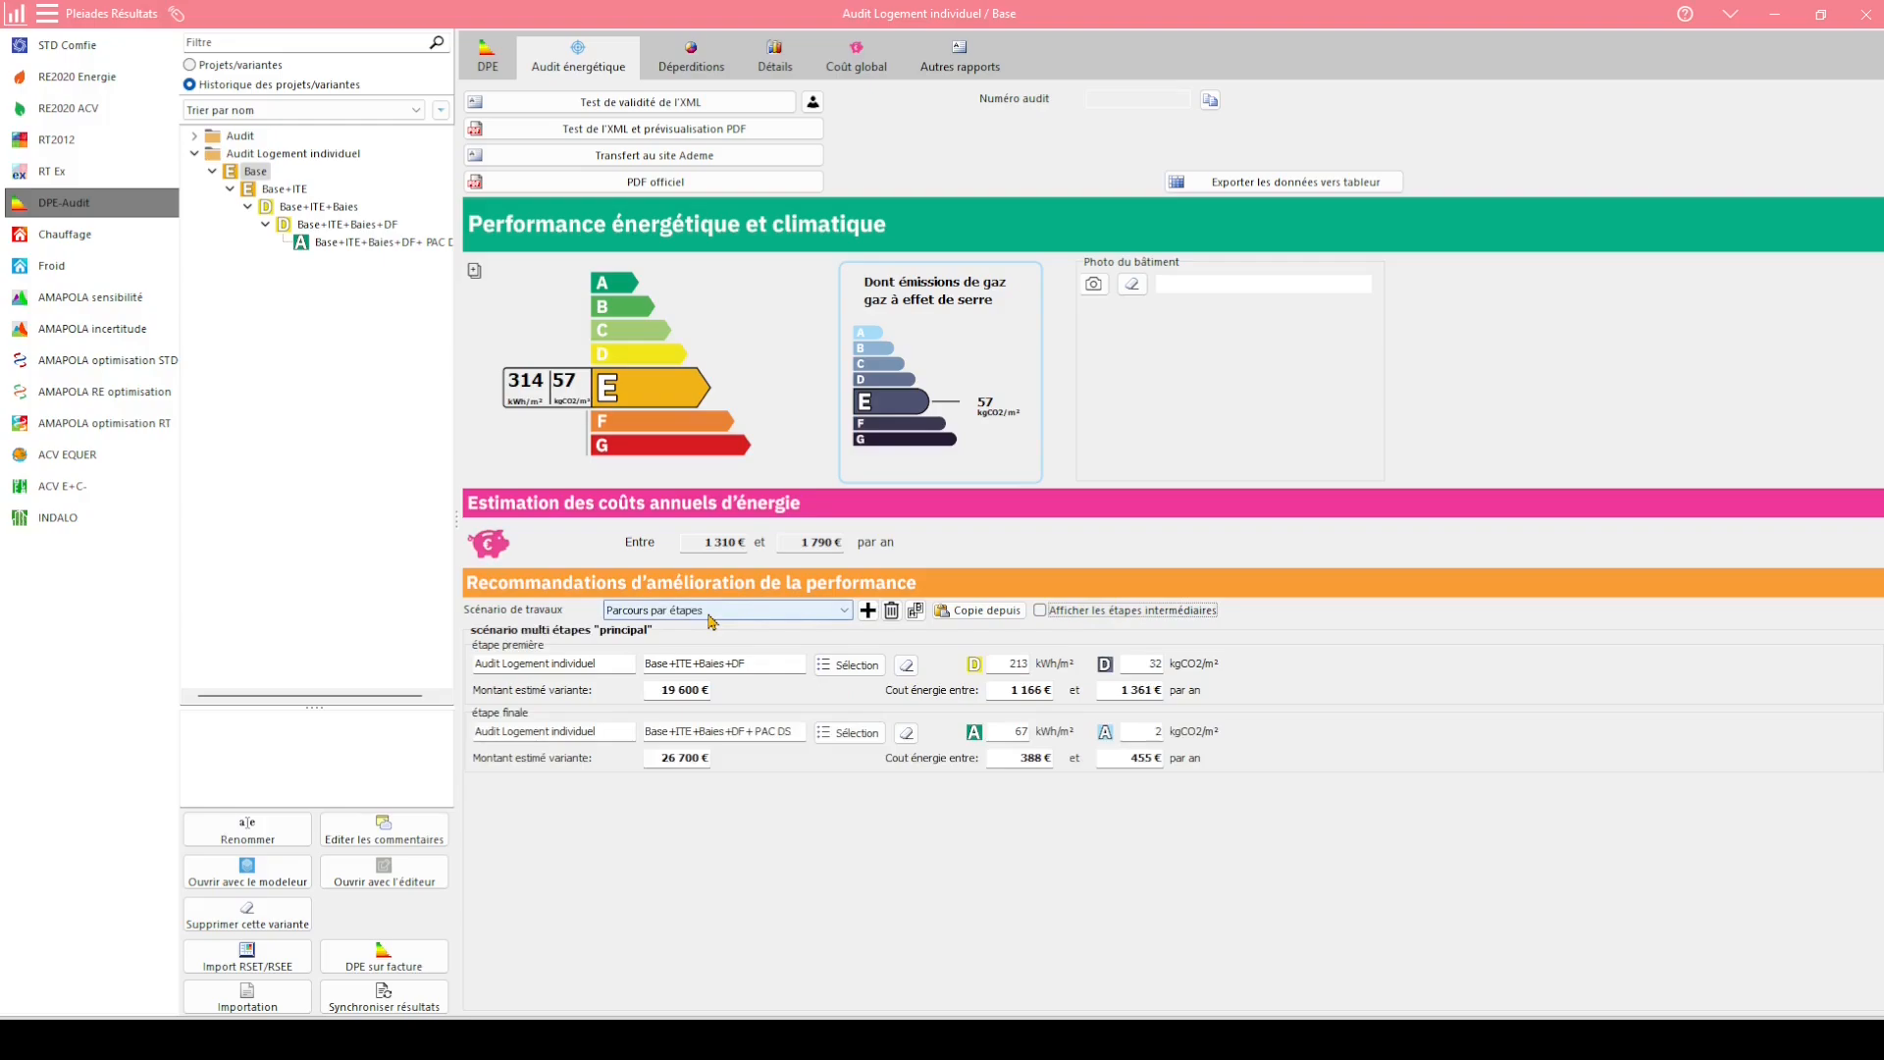
pyautogui.click(641, 103)
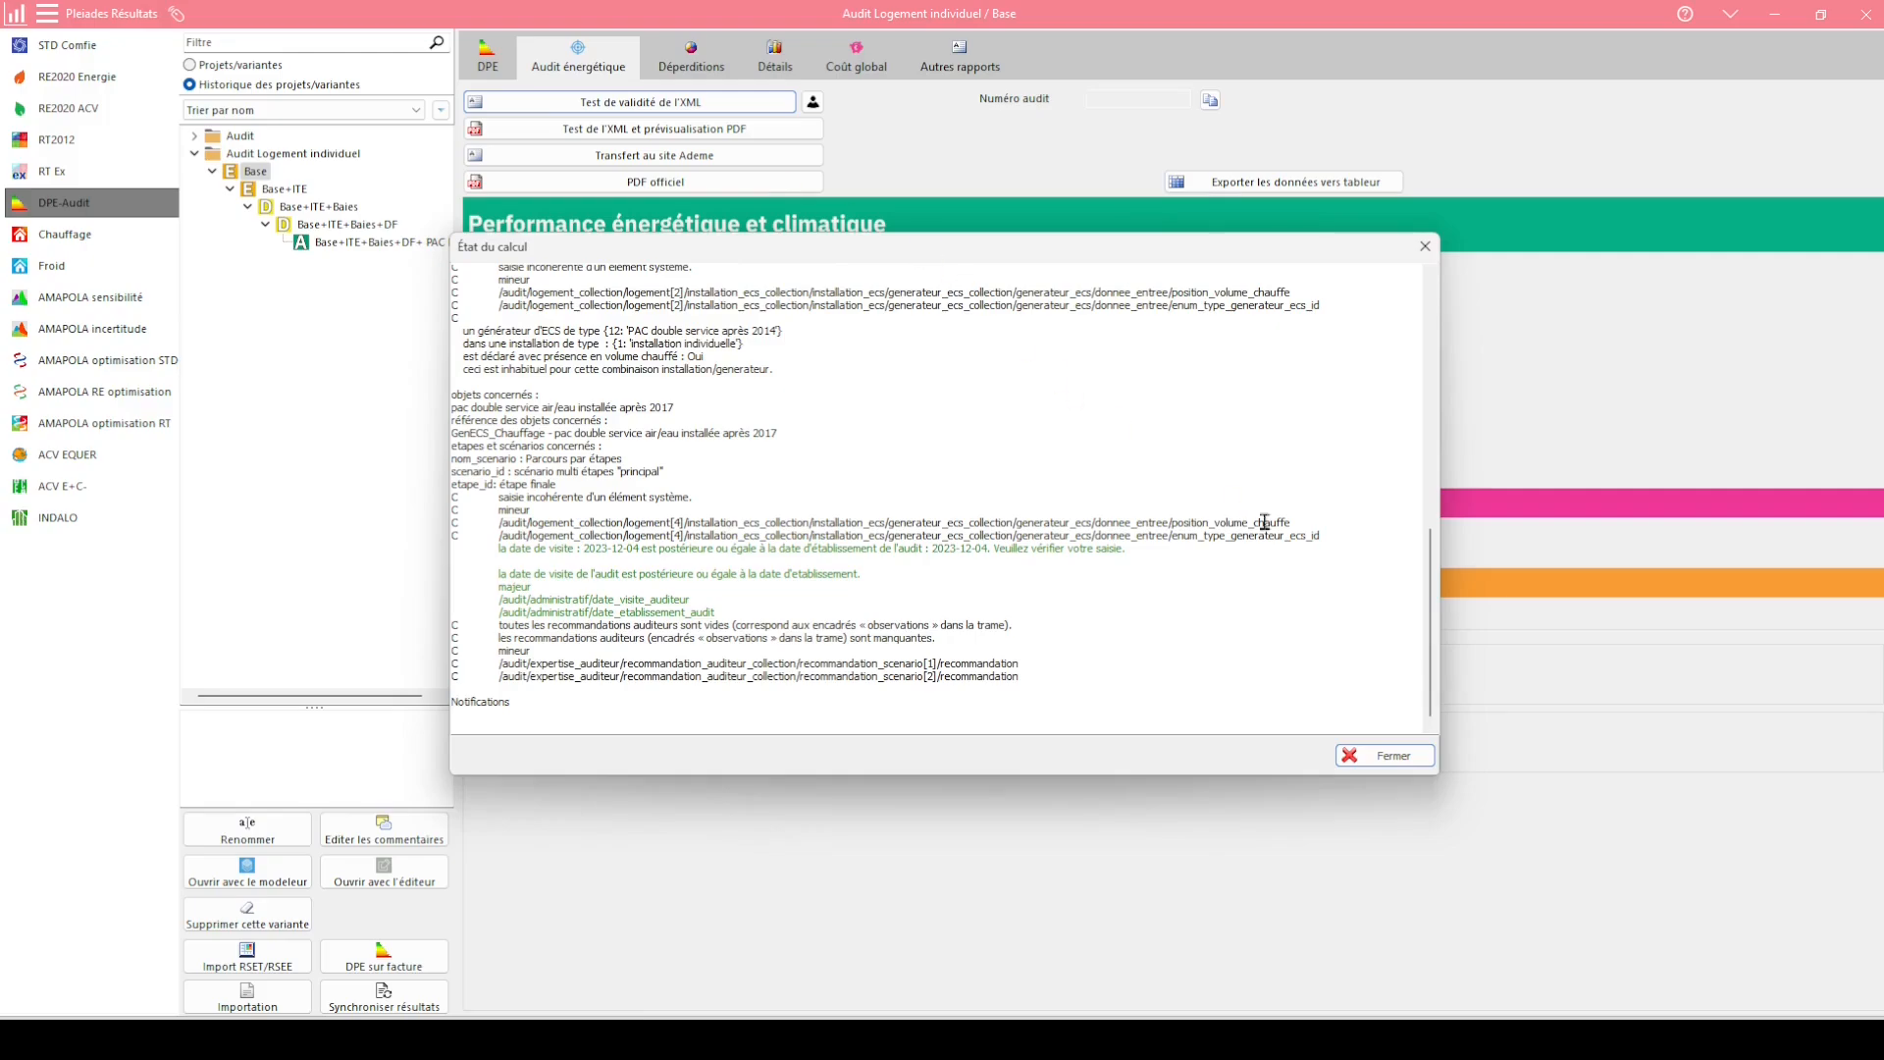
pyautogui.moveTo(1428, 618); pyautogui.dragTo(1414, 365)
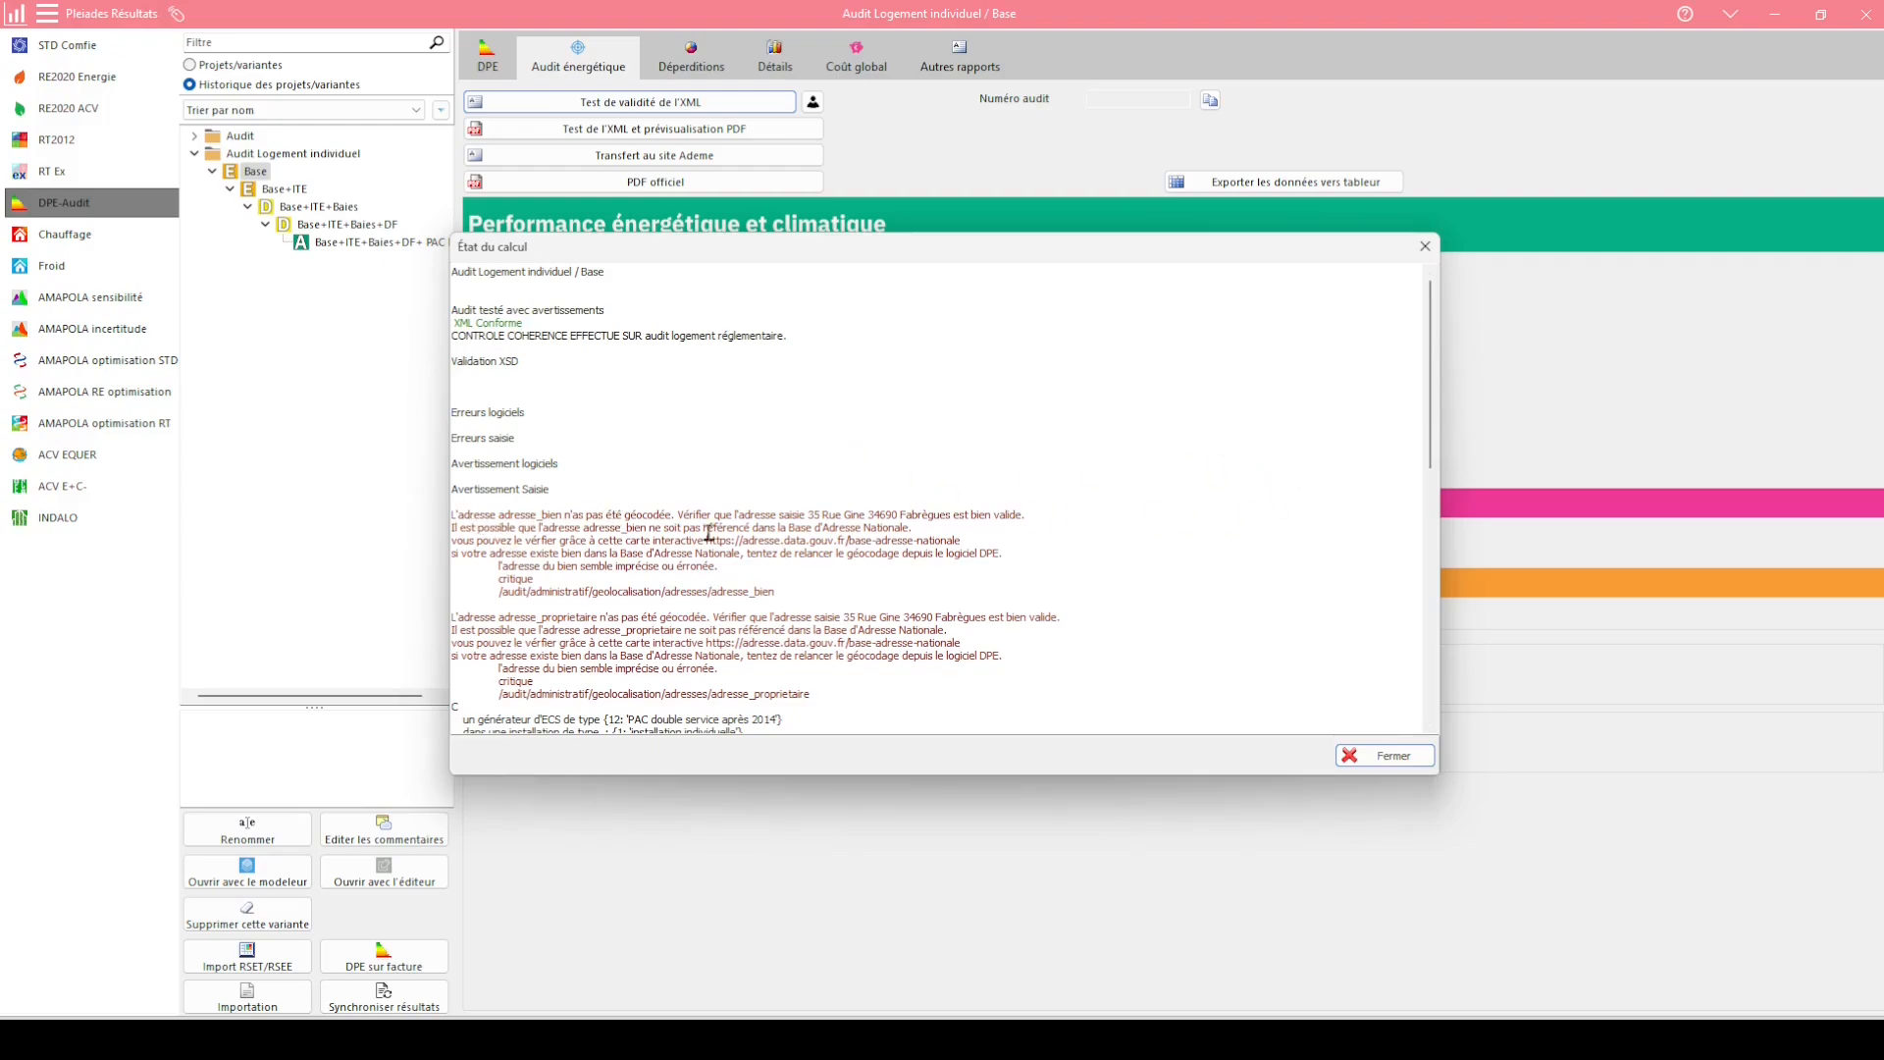
pyautogui.moveTo(1425, 375); pyautogui.dragTo(1418, 524)
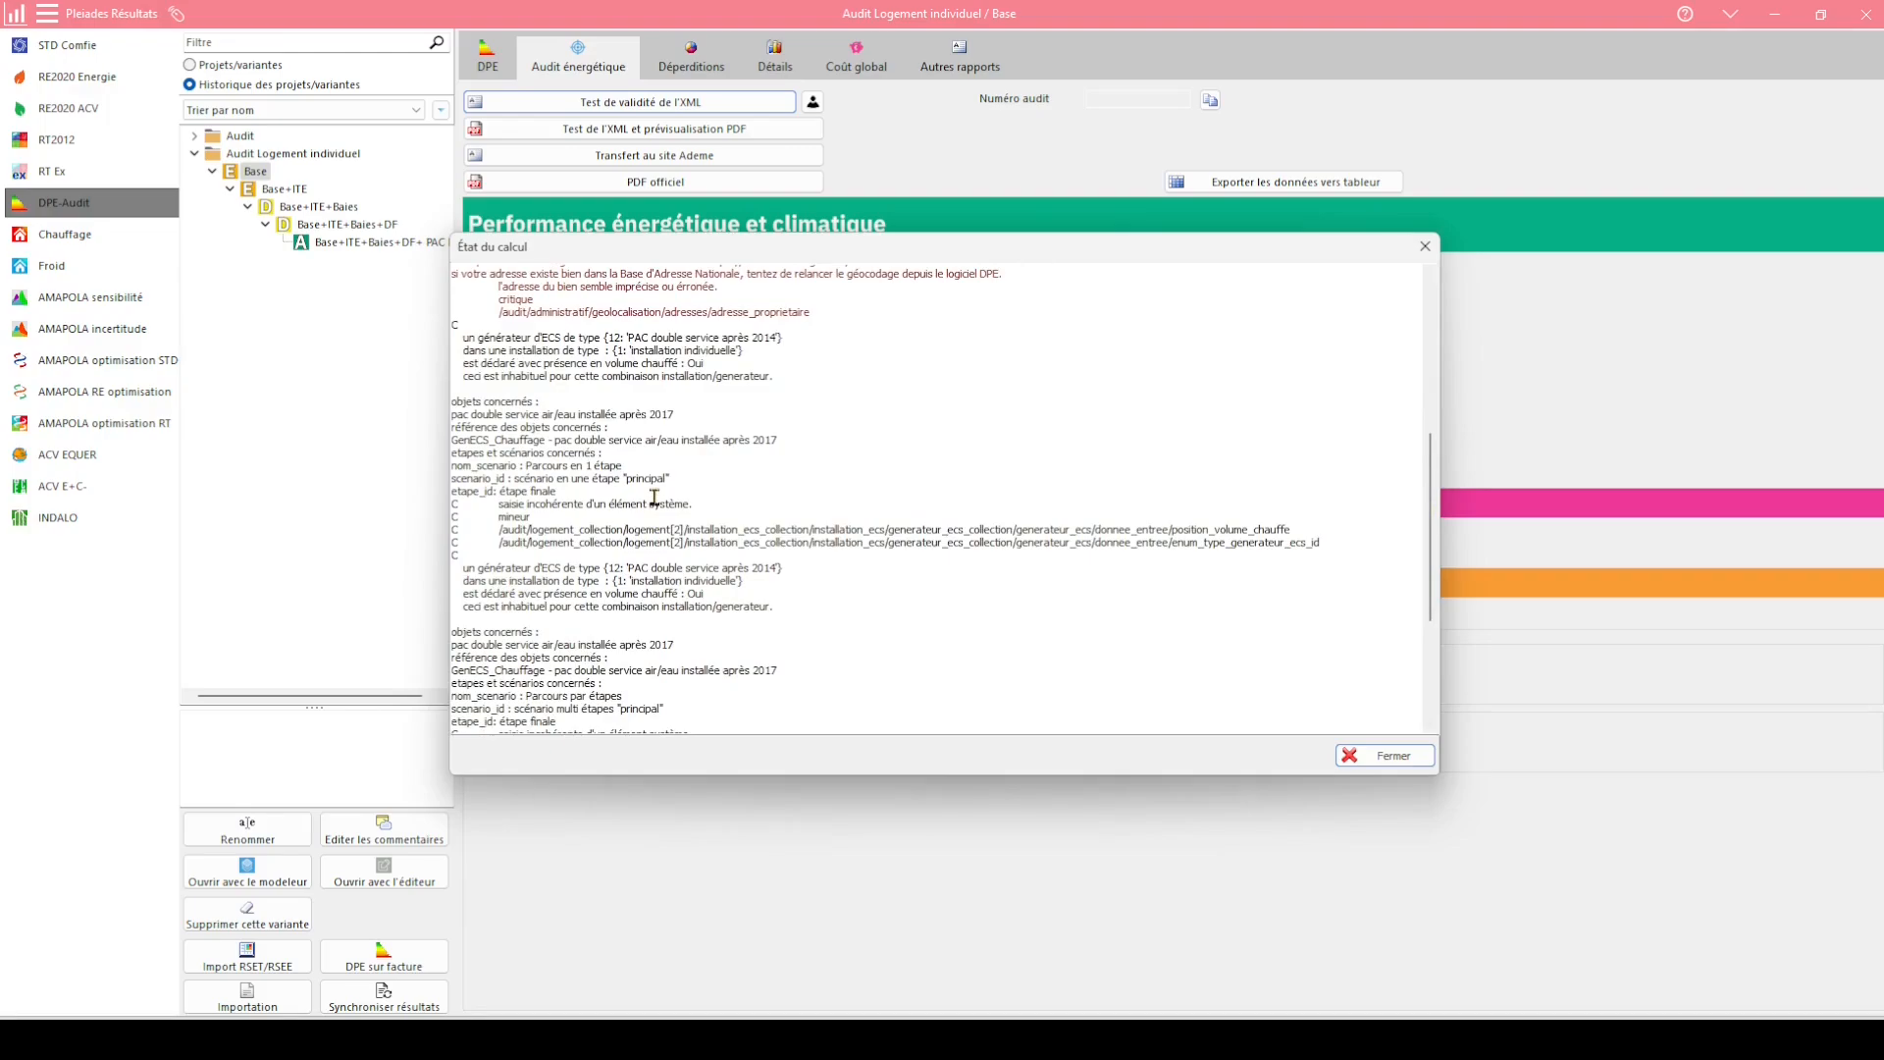
pyautogui.moveTo(1417, 520); pyautogui.dragTo(1420, 629)
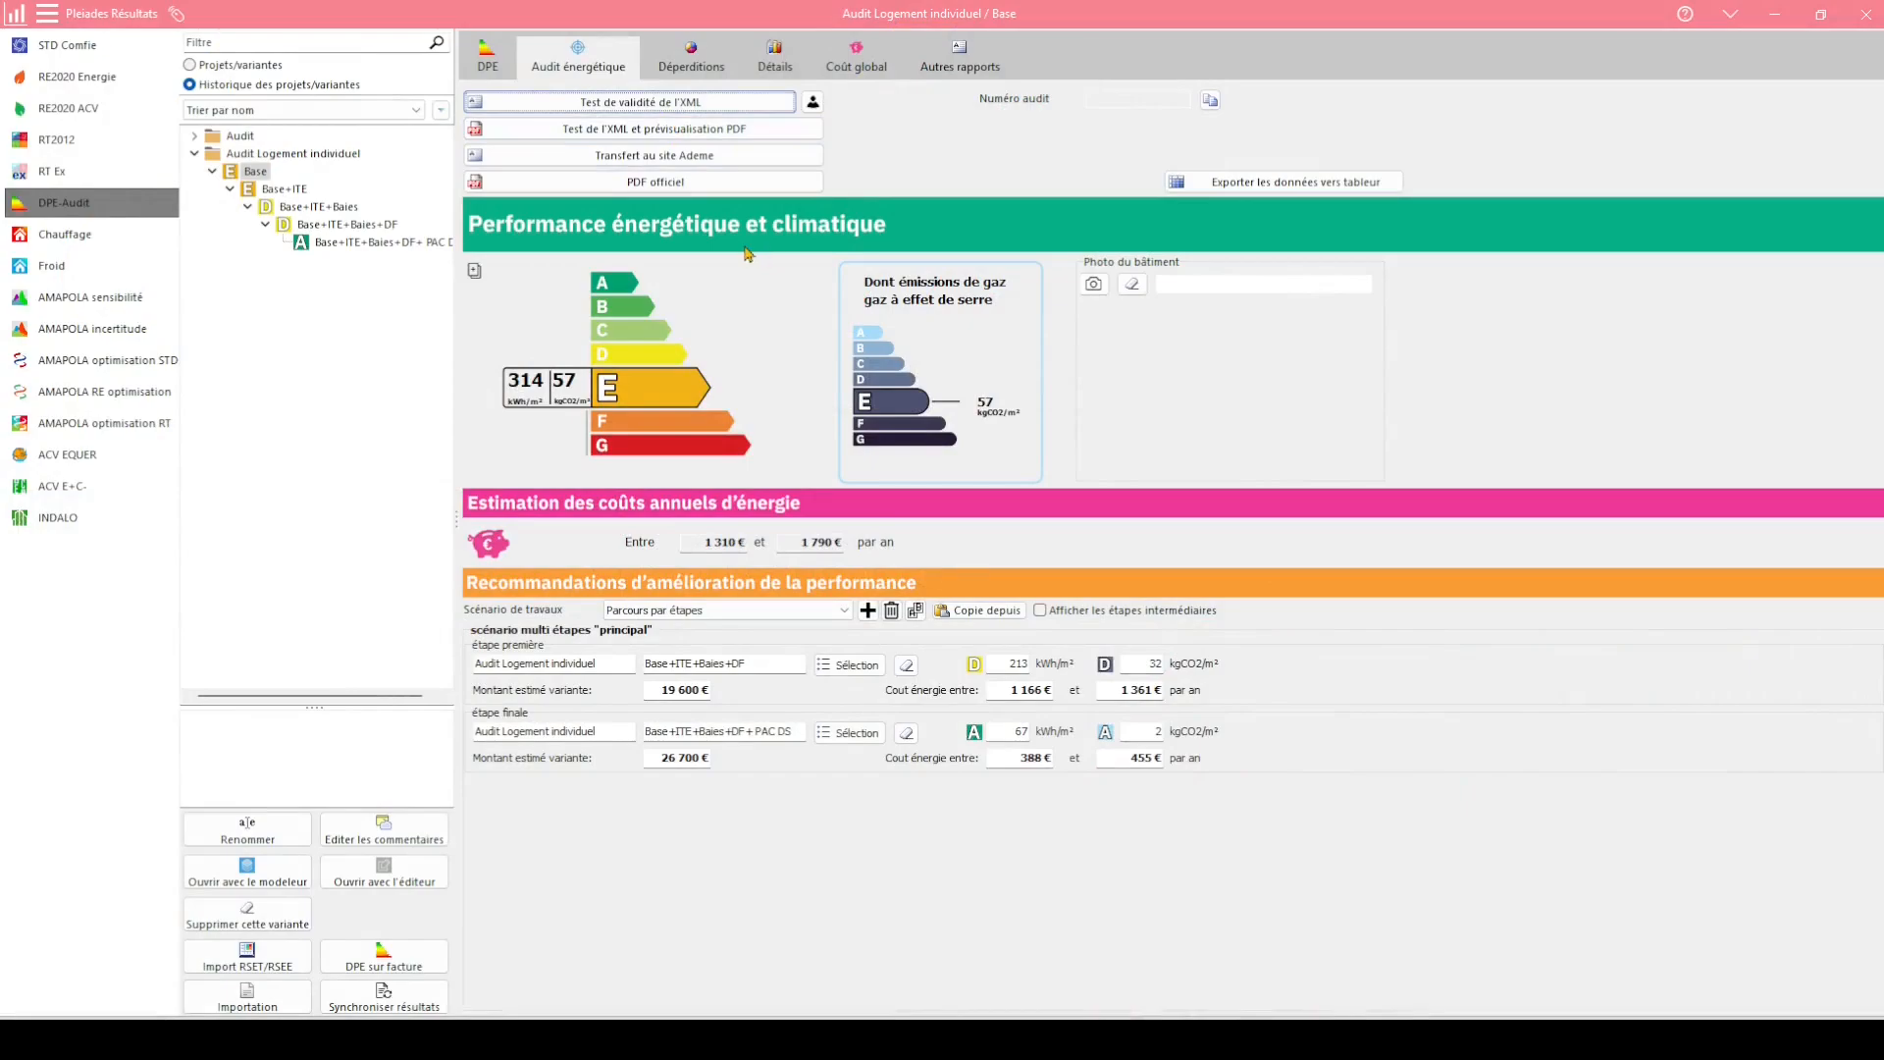
# Try the XML test with PDF preview, and add Photo Maison.jpg as the building photo
pyautogui.click(680, 130)
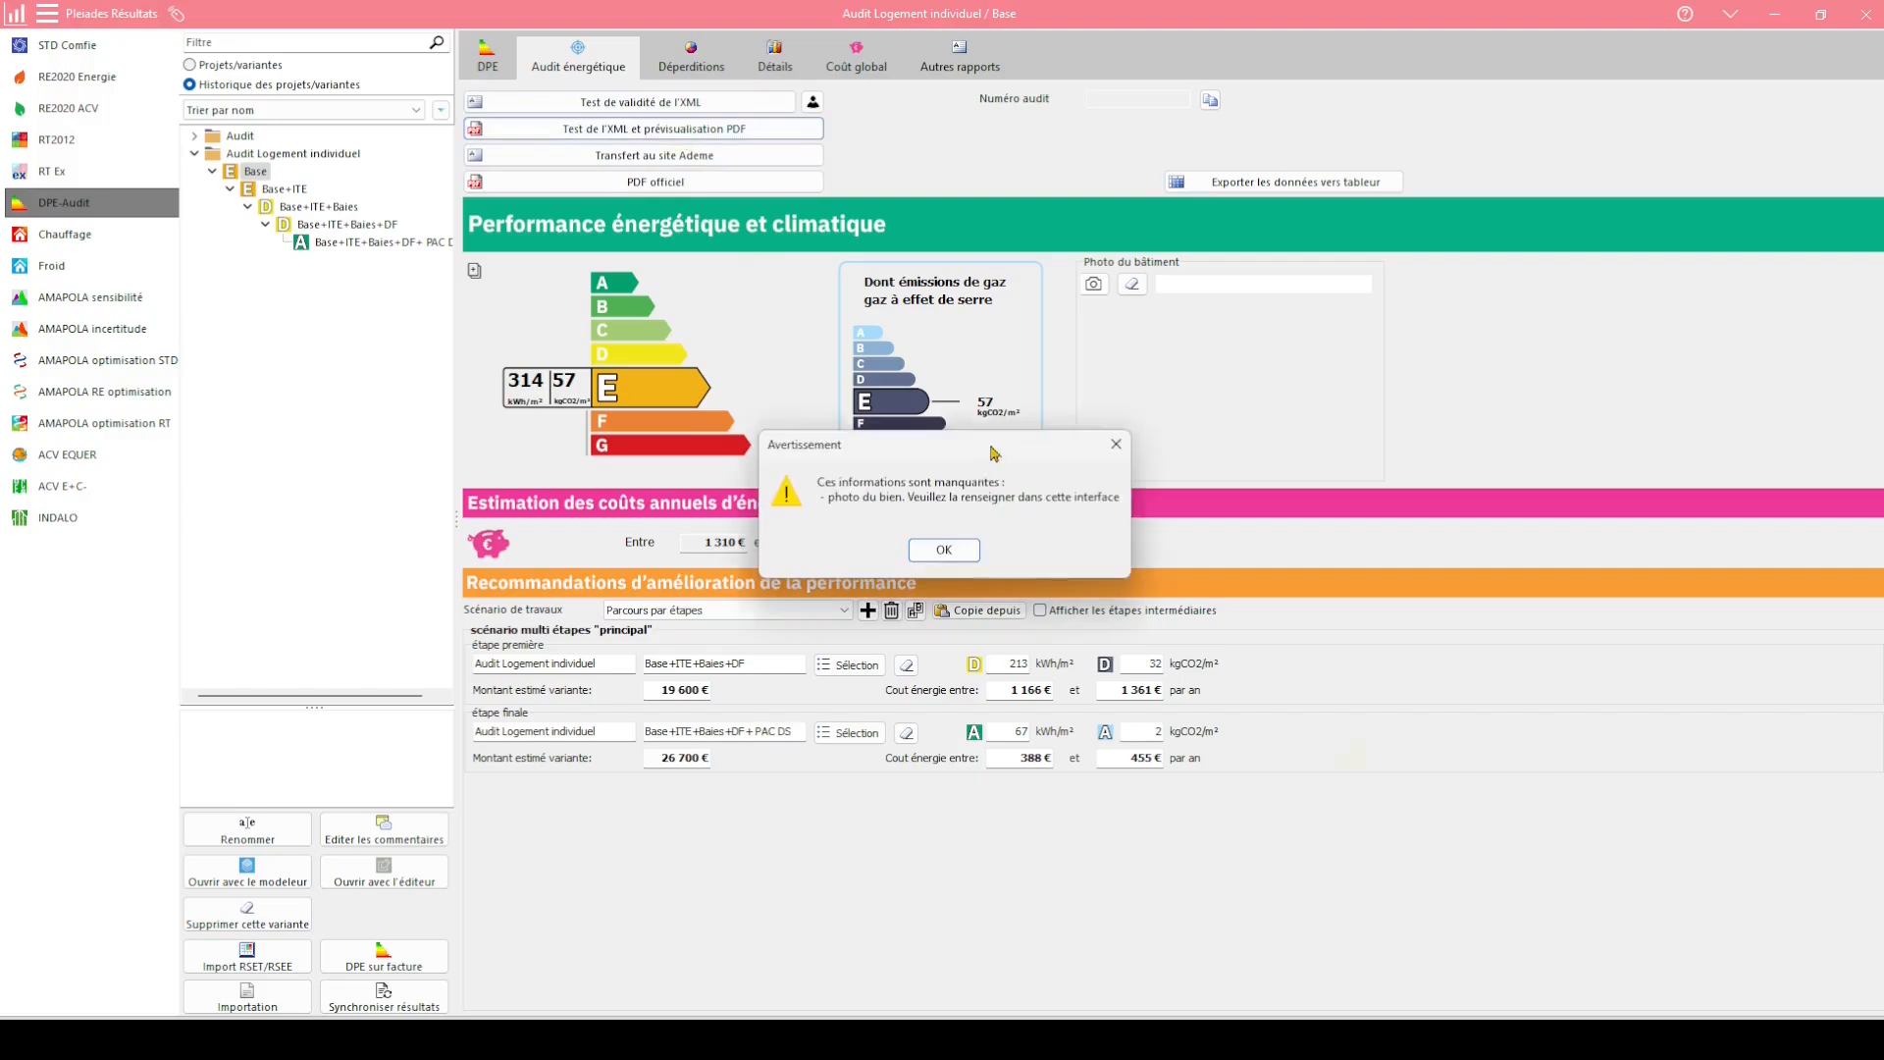
pyautogui.click(970, 550)
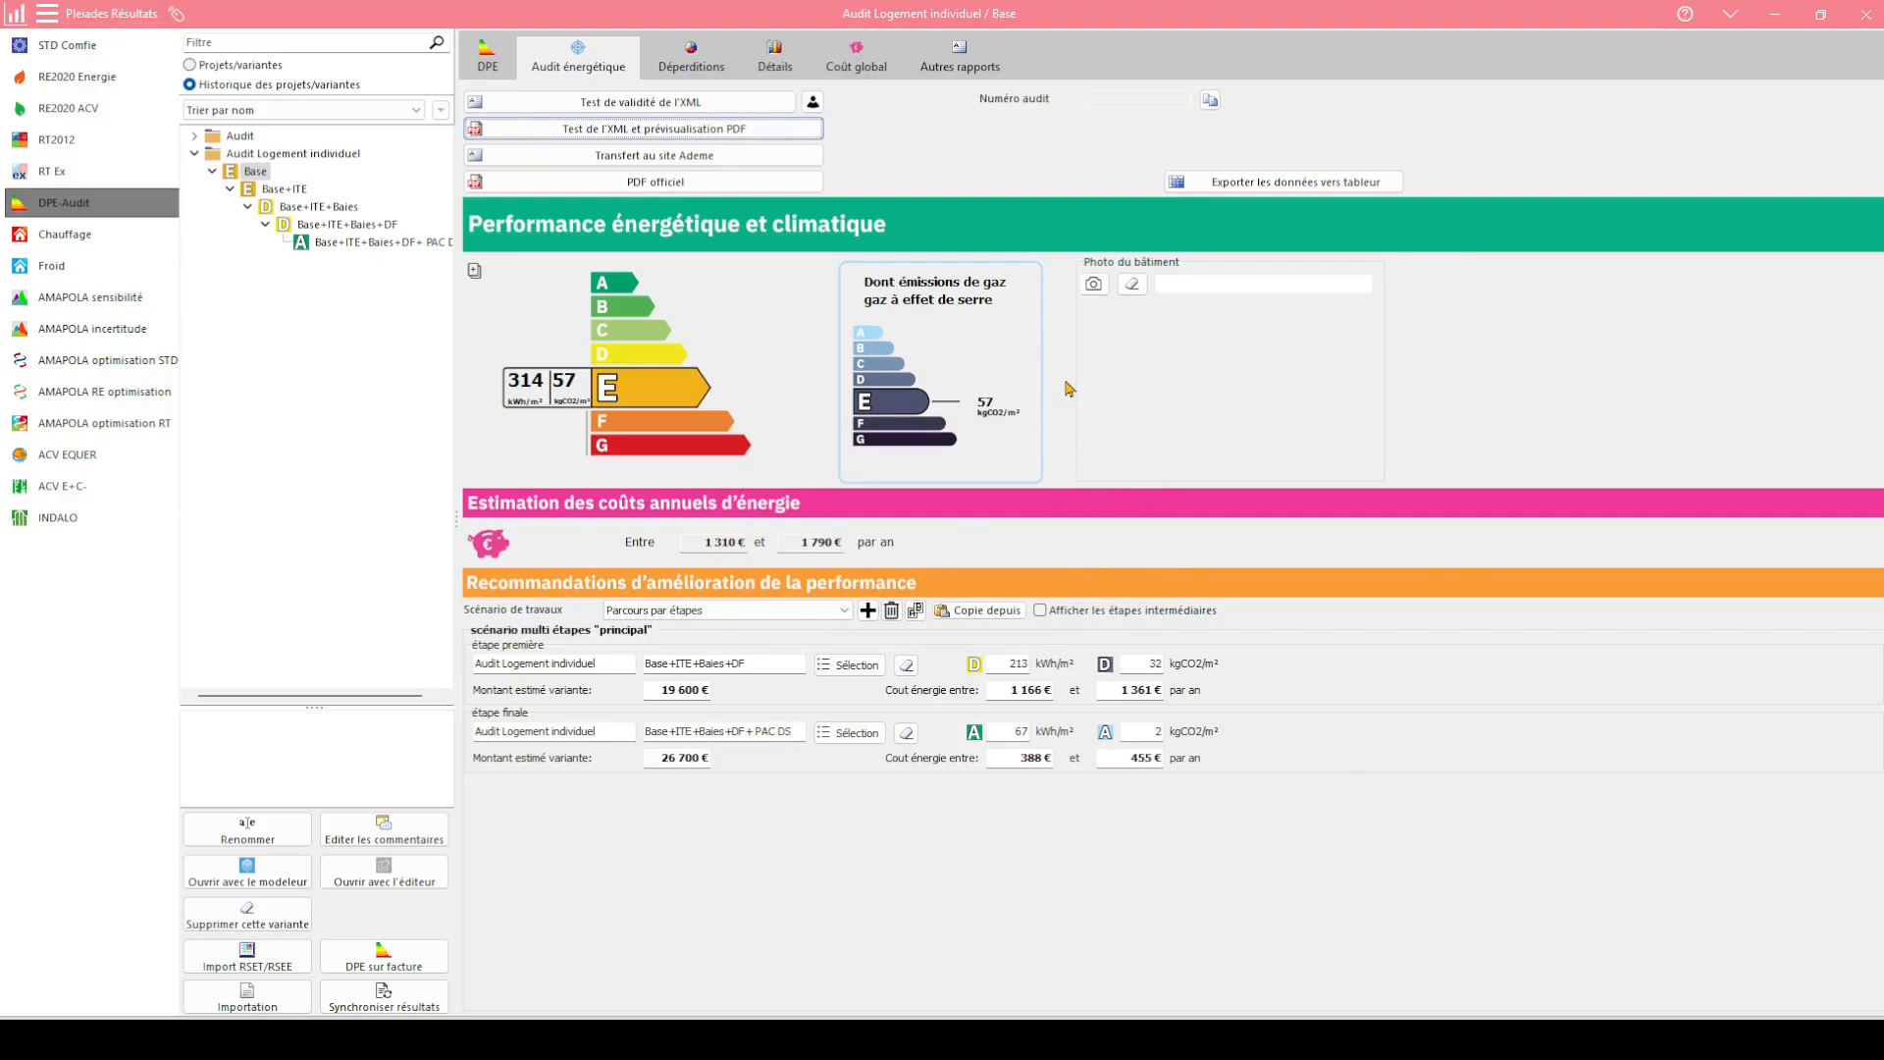
pyautogui.click(1093, 283)
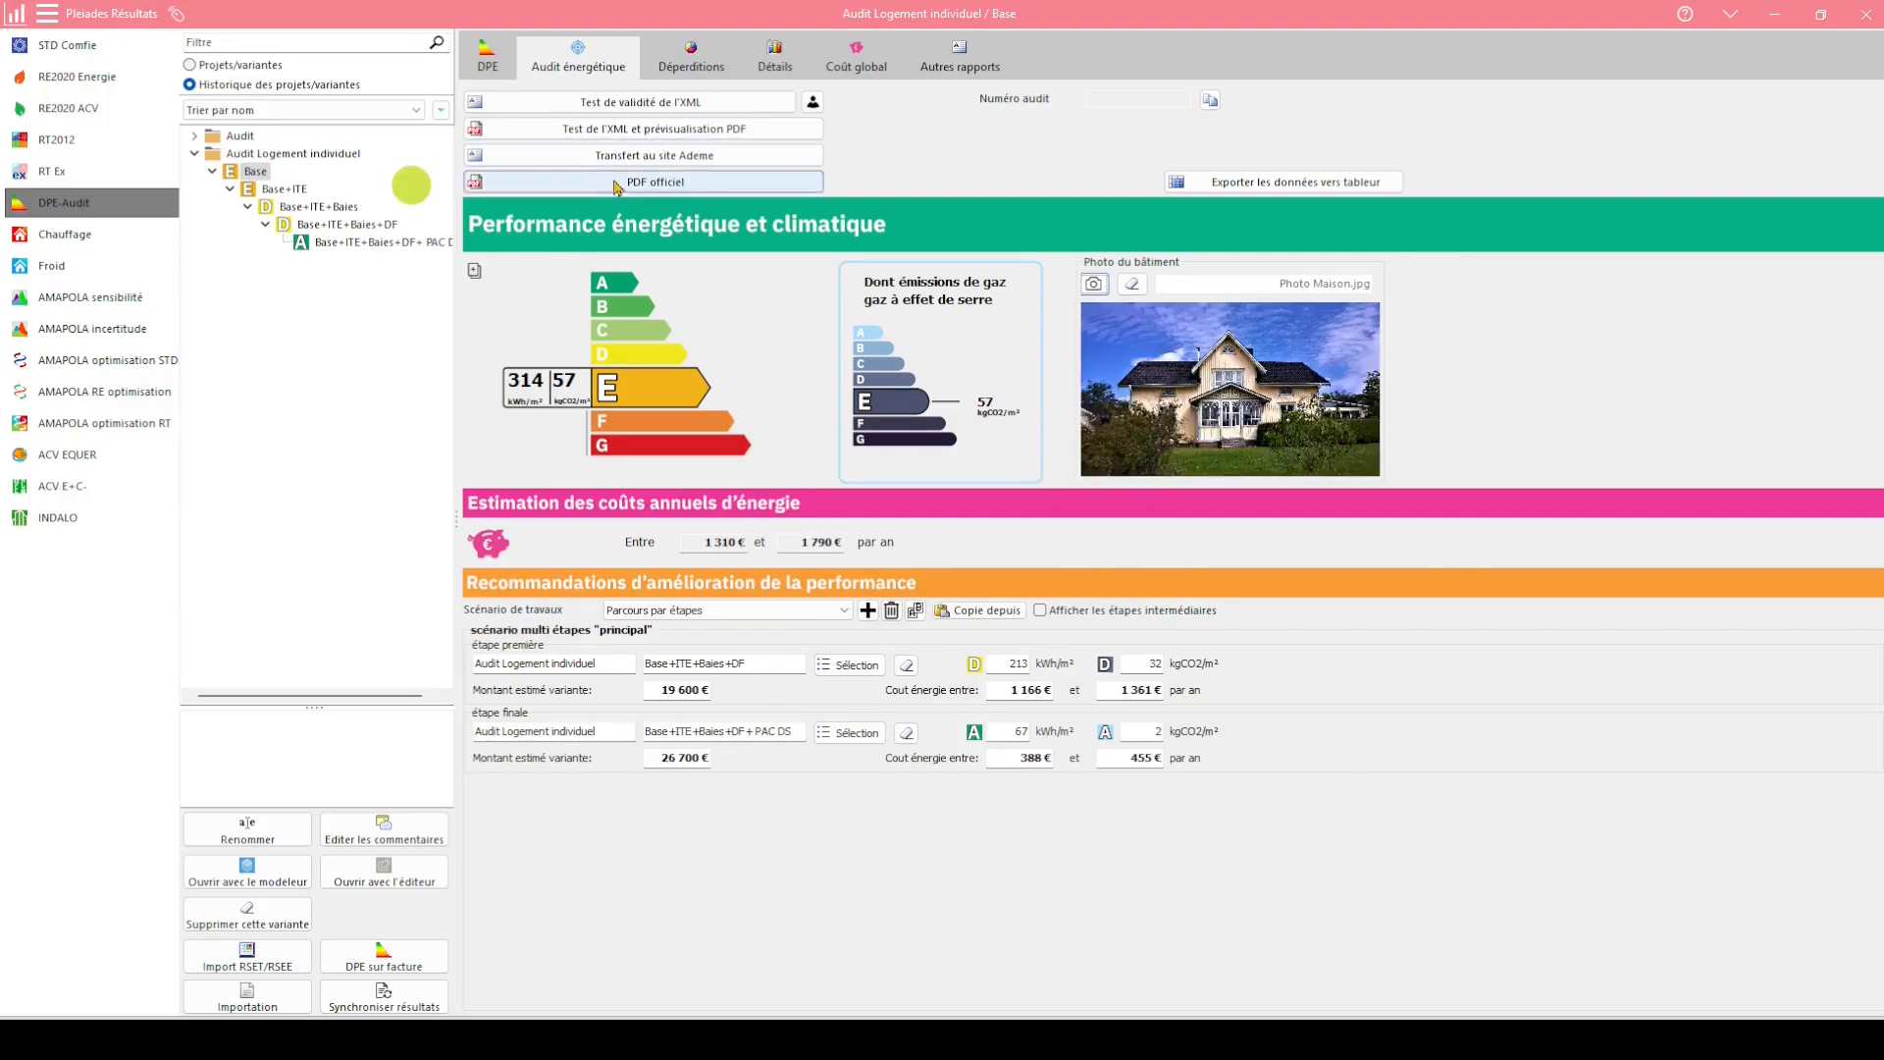
# Run the XML test with PDF preview, and dismiss the calculation report to reach the report text validation
pyautogui.click(654, 128)
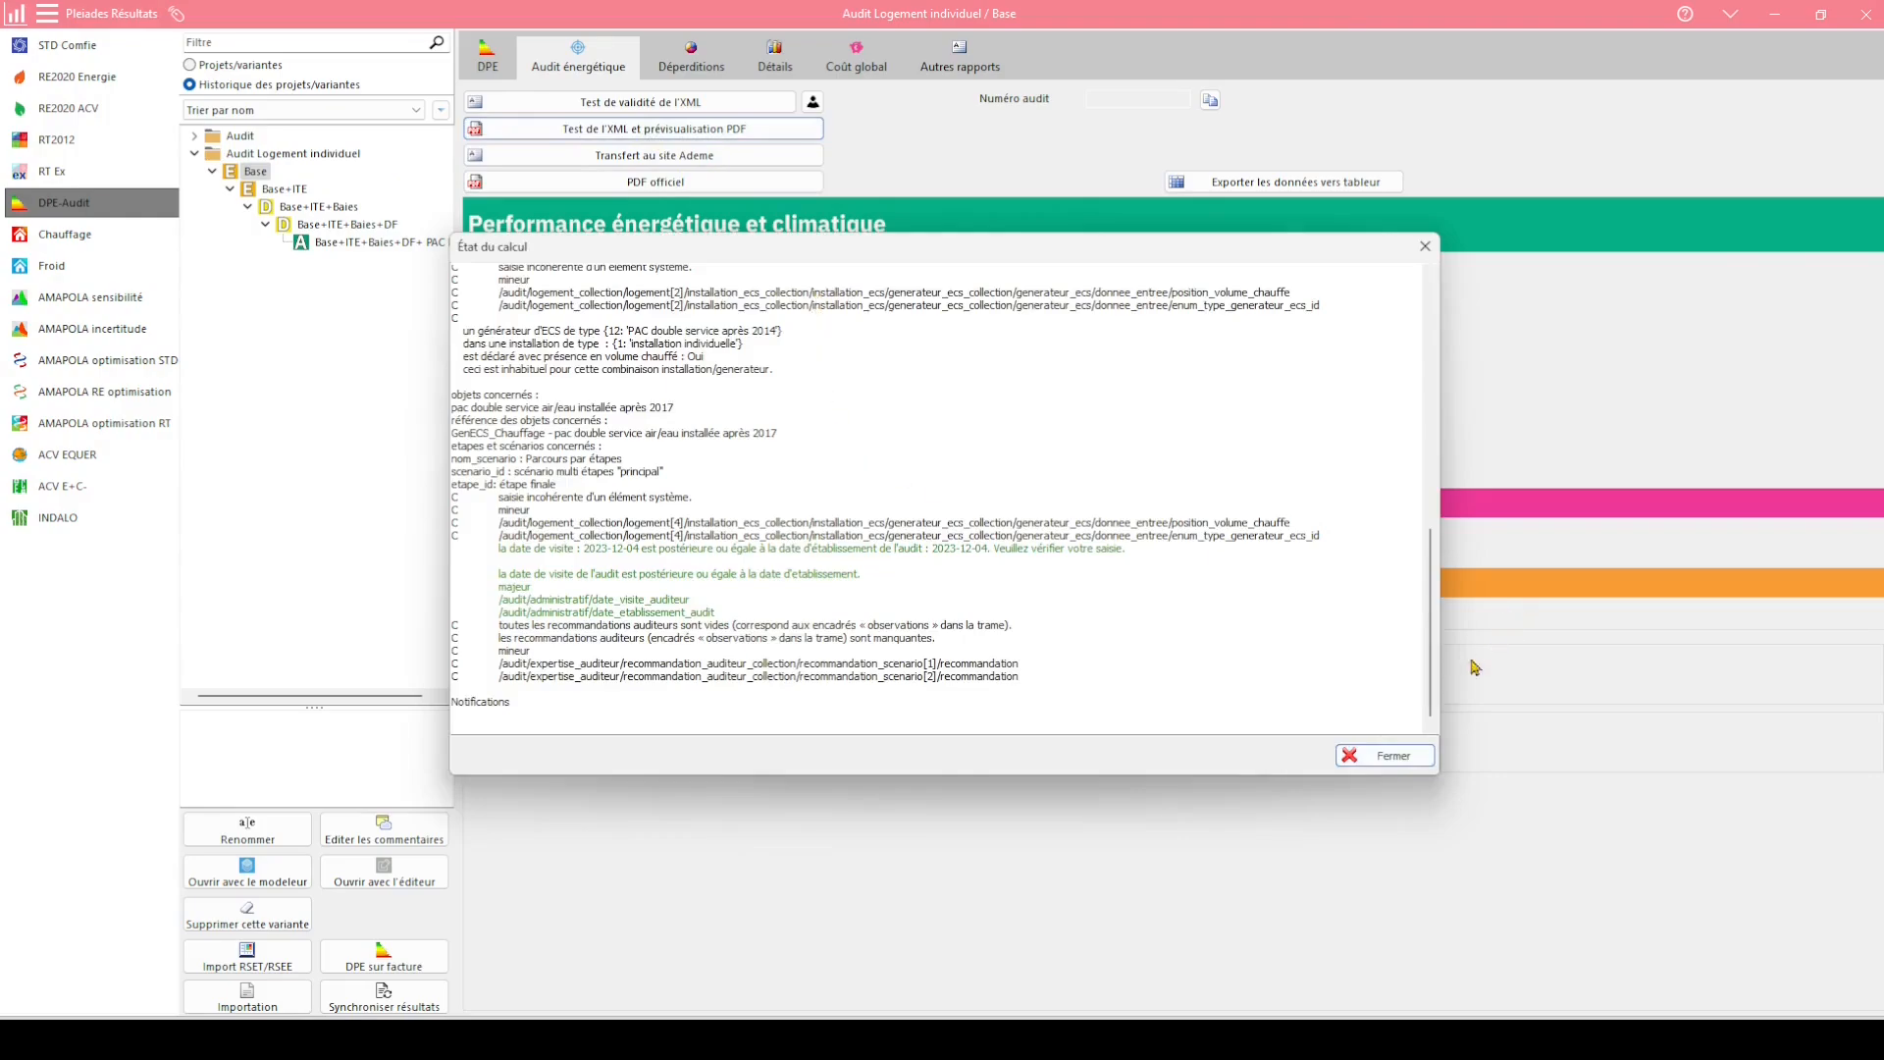
pyautogui.click(1386, 755)
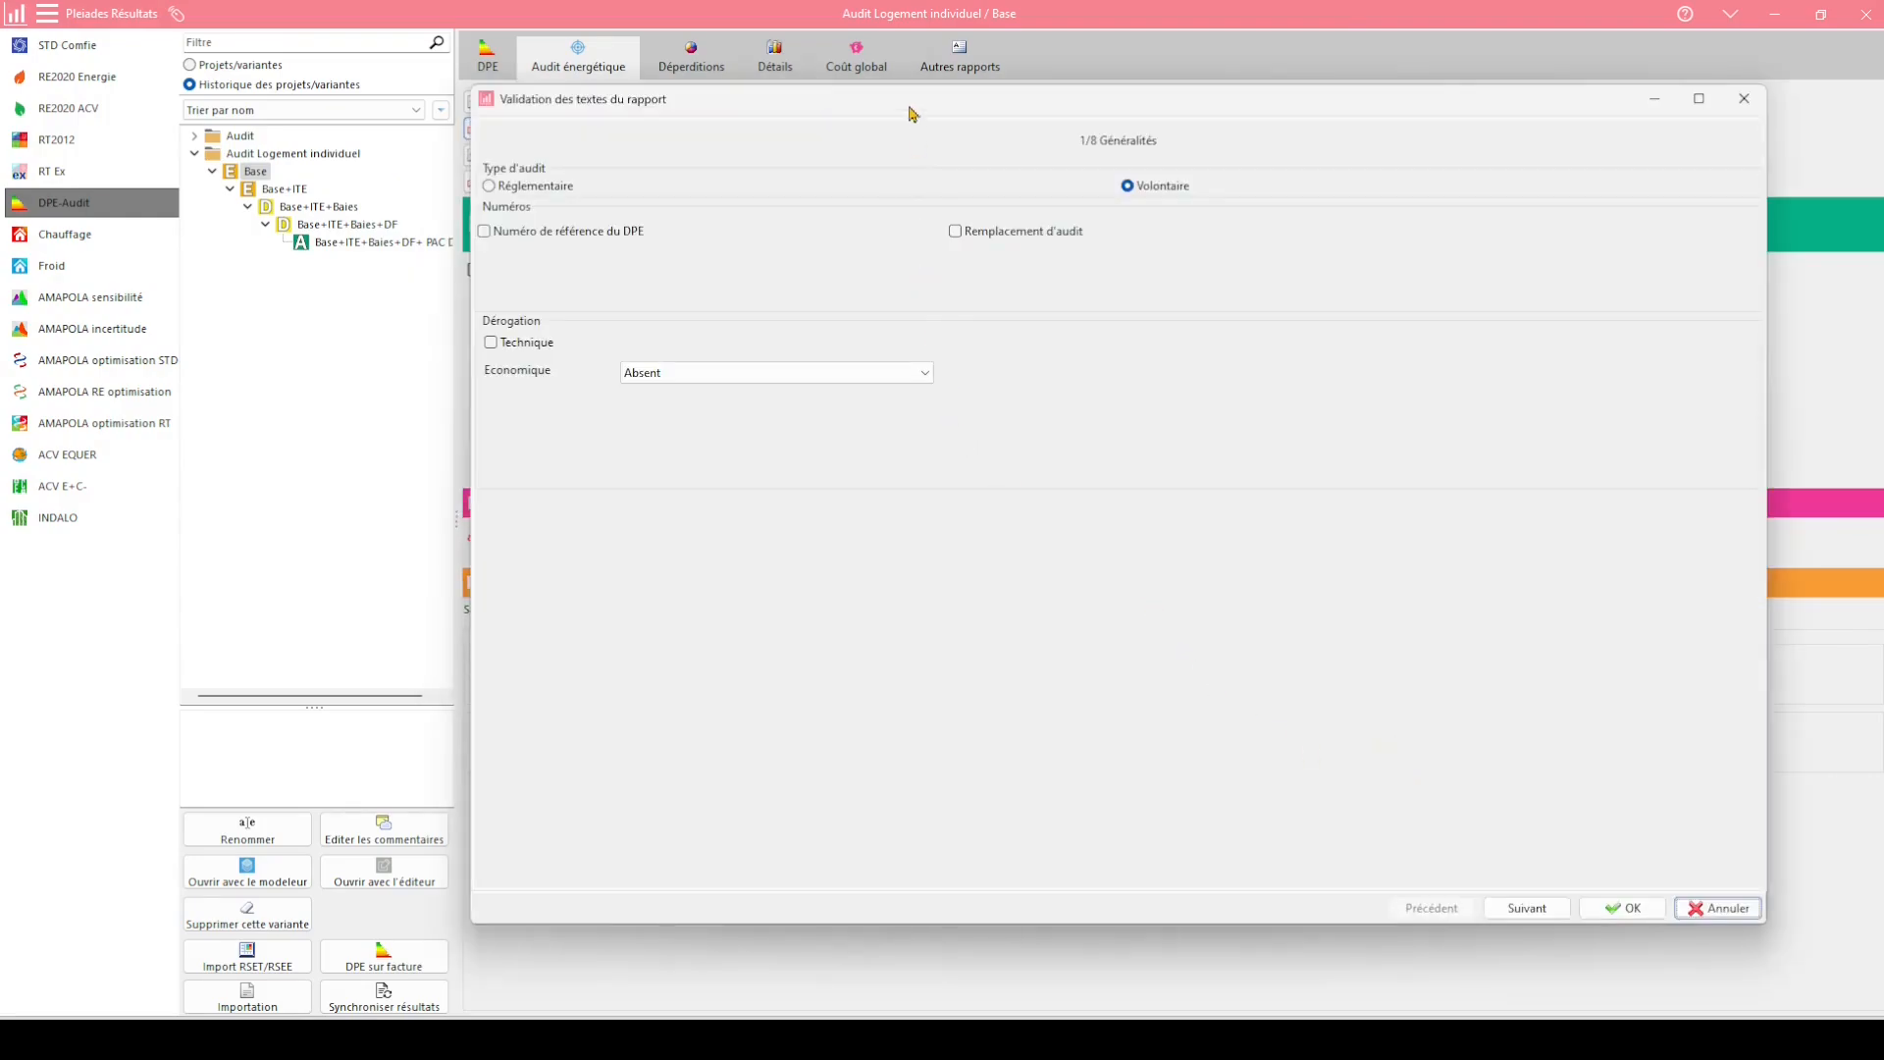
pyautogui.moveTo(910, 114); pyautogui.dragTo(723, 114)
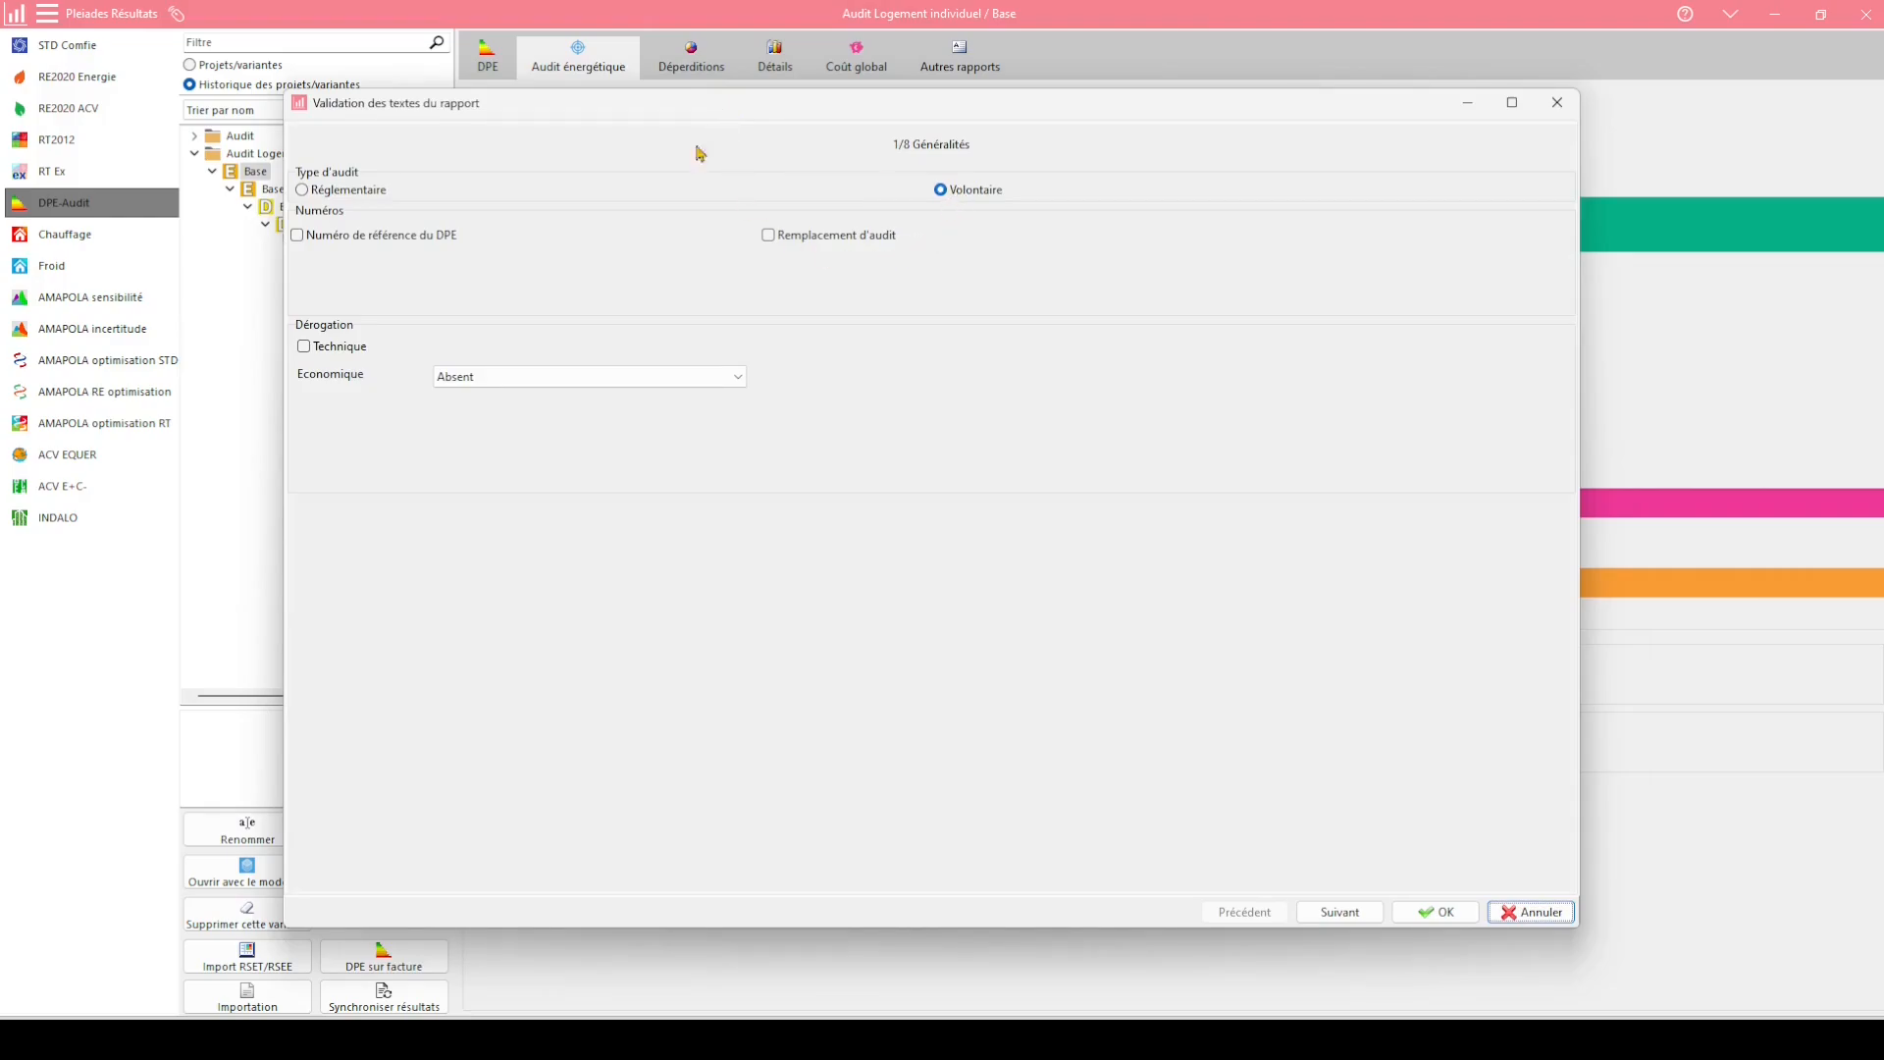
# Set the audit type to Réglementaire and enable the DPE reference number, leaving Remplacement d'audit disabled
pyautogui.click(361, 191)
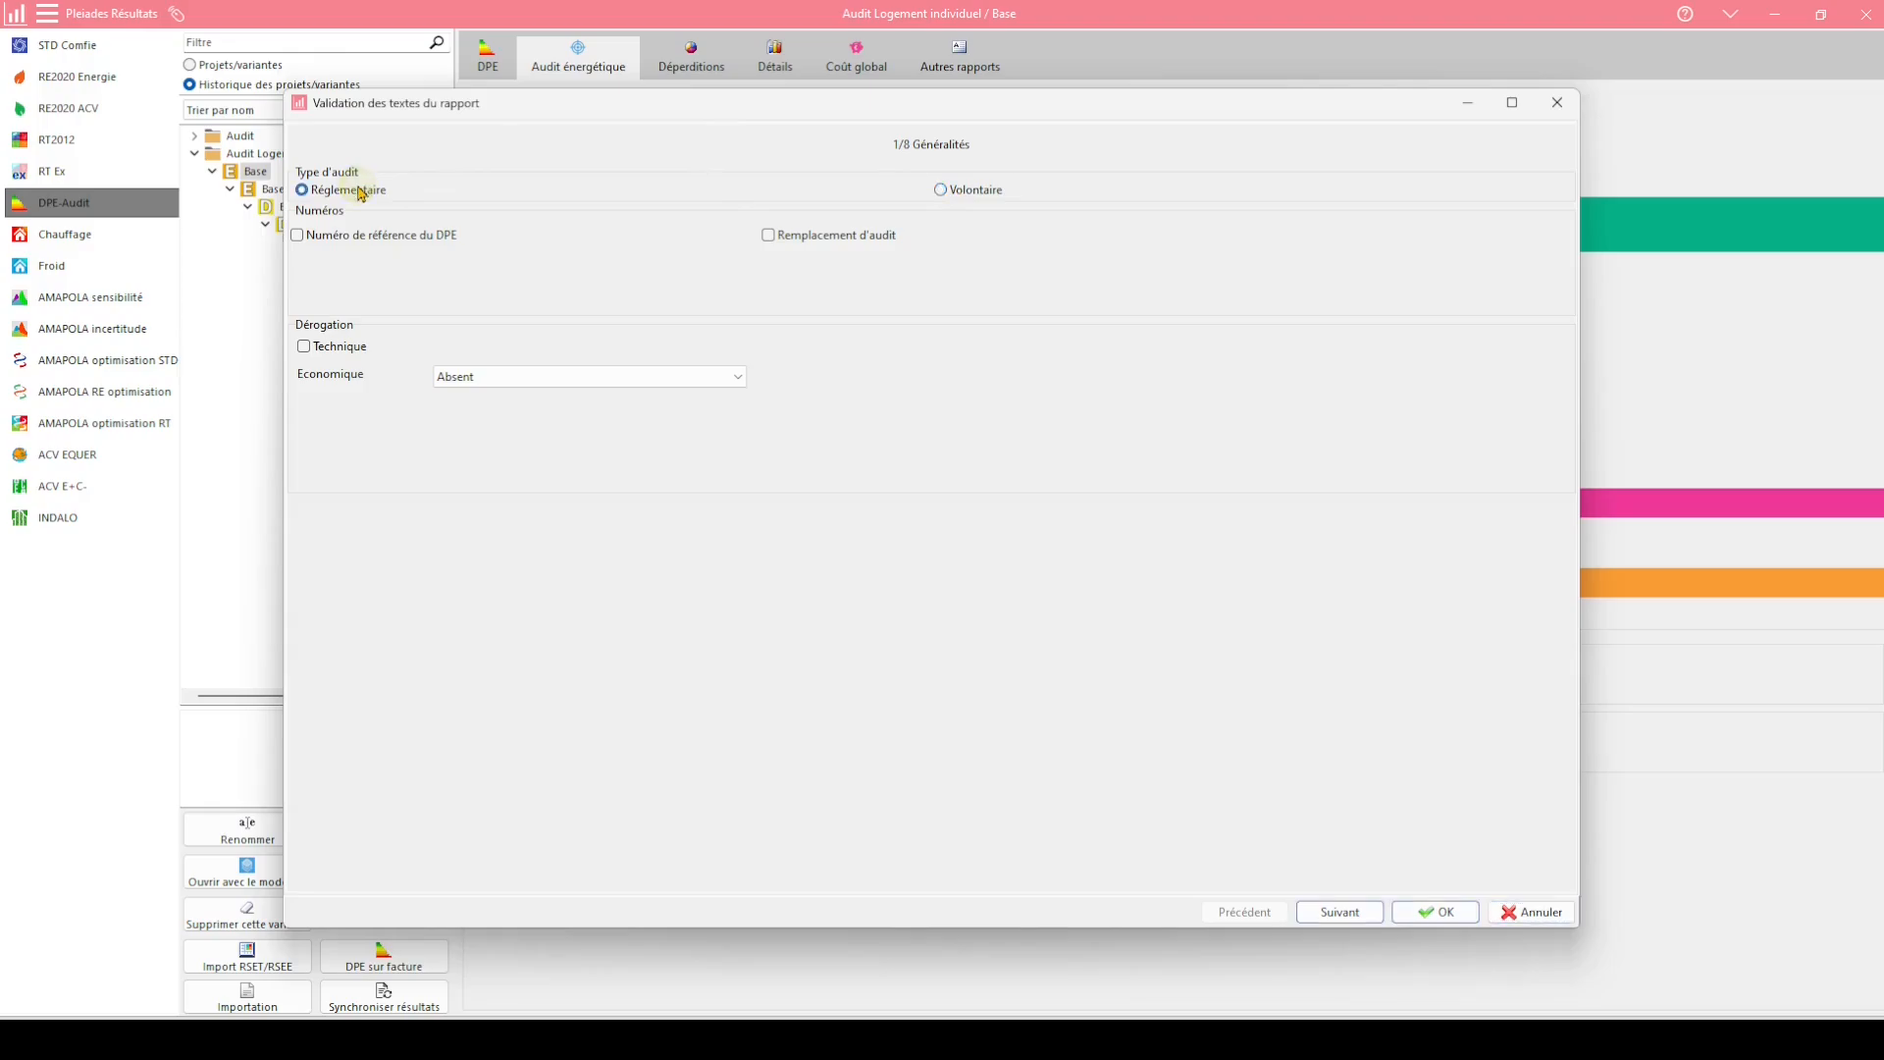
pyautogui.click(393, 240)
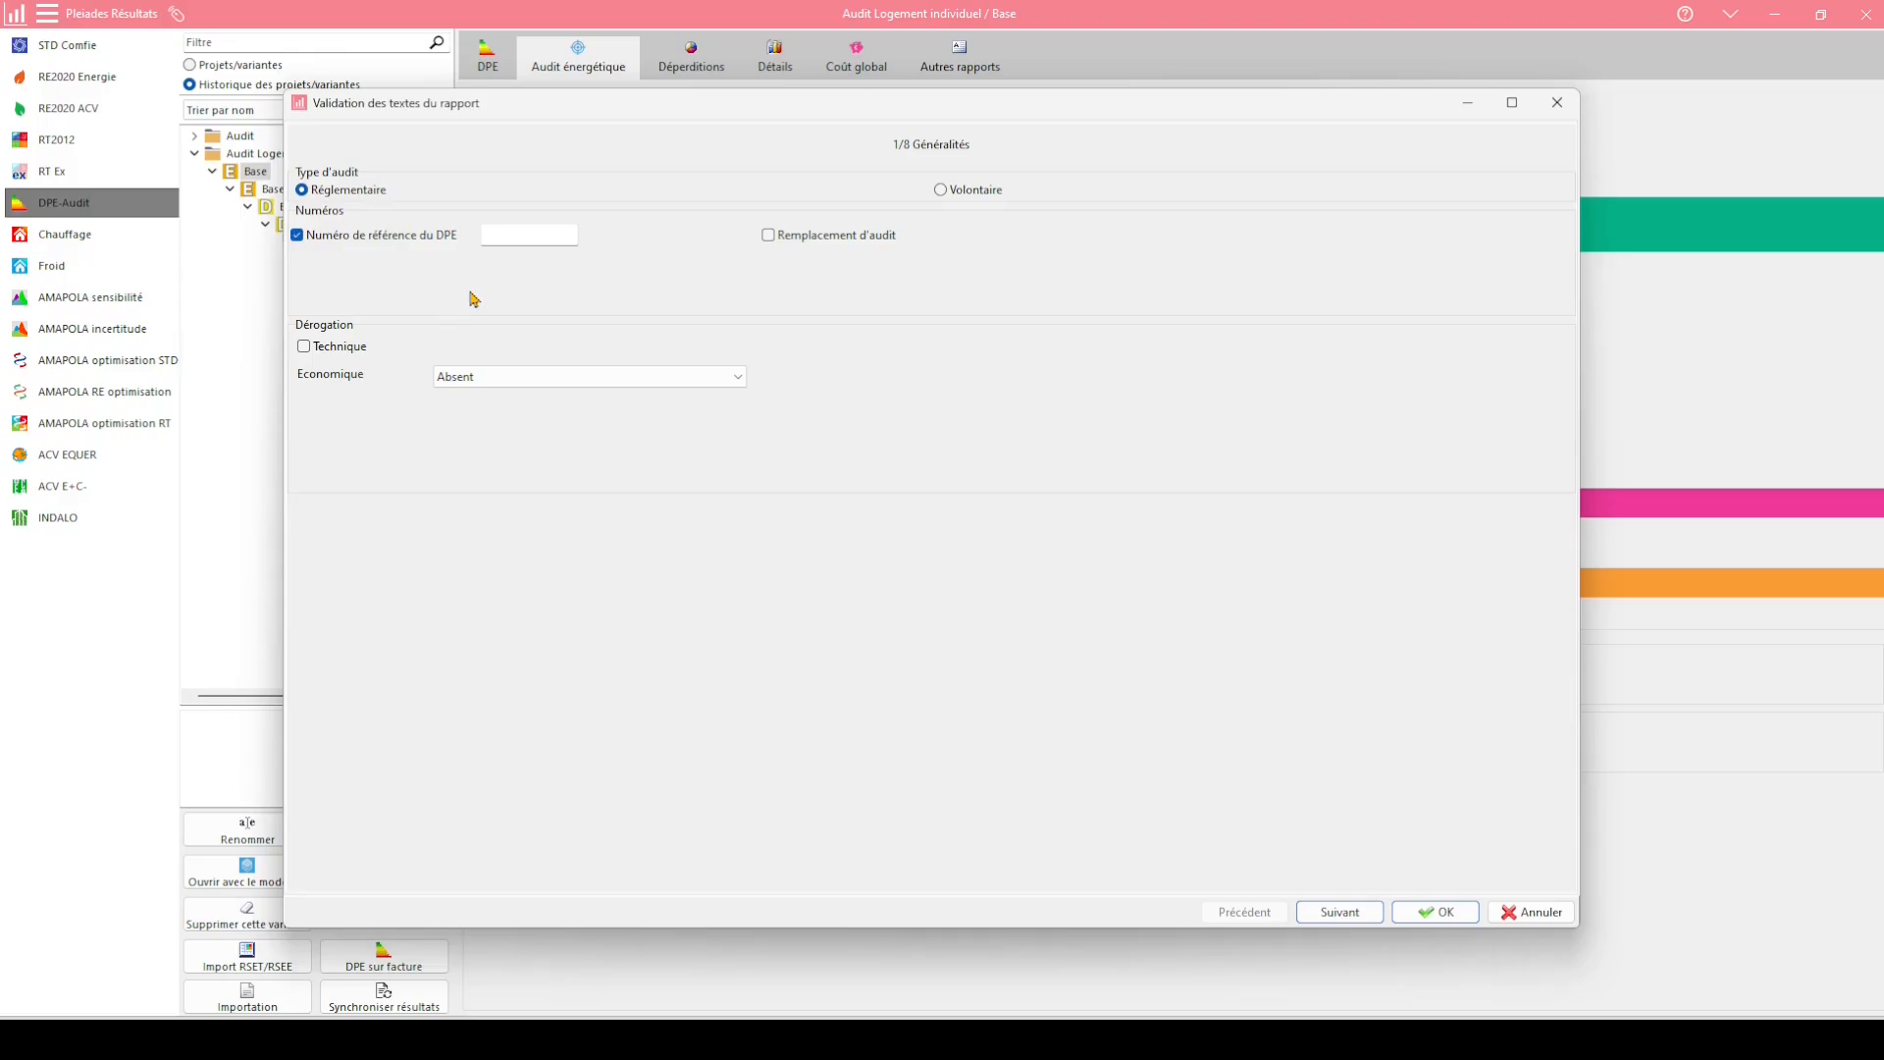
pyautogui.click(833, 237)
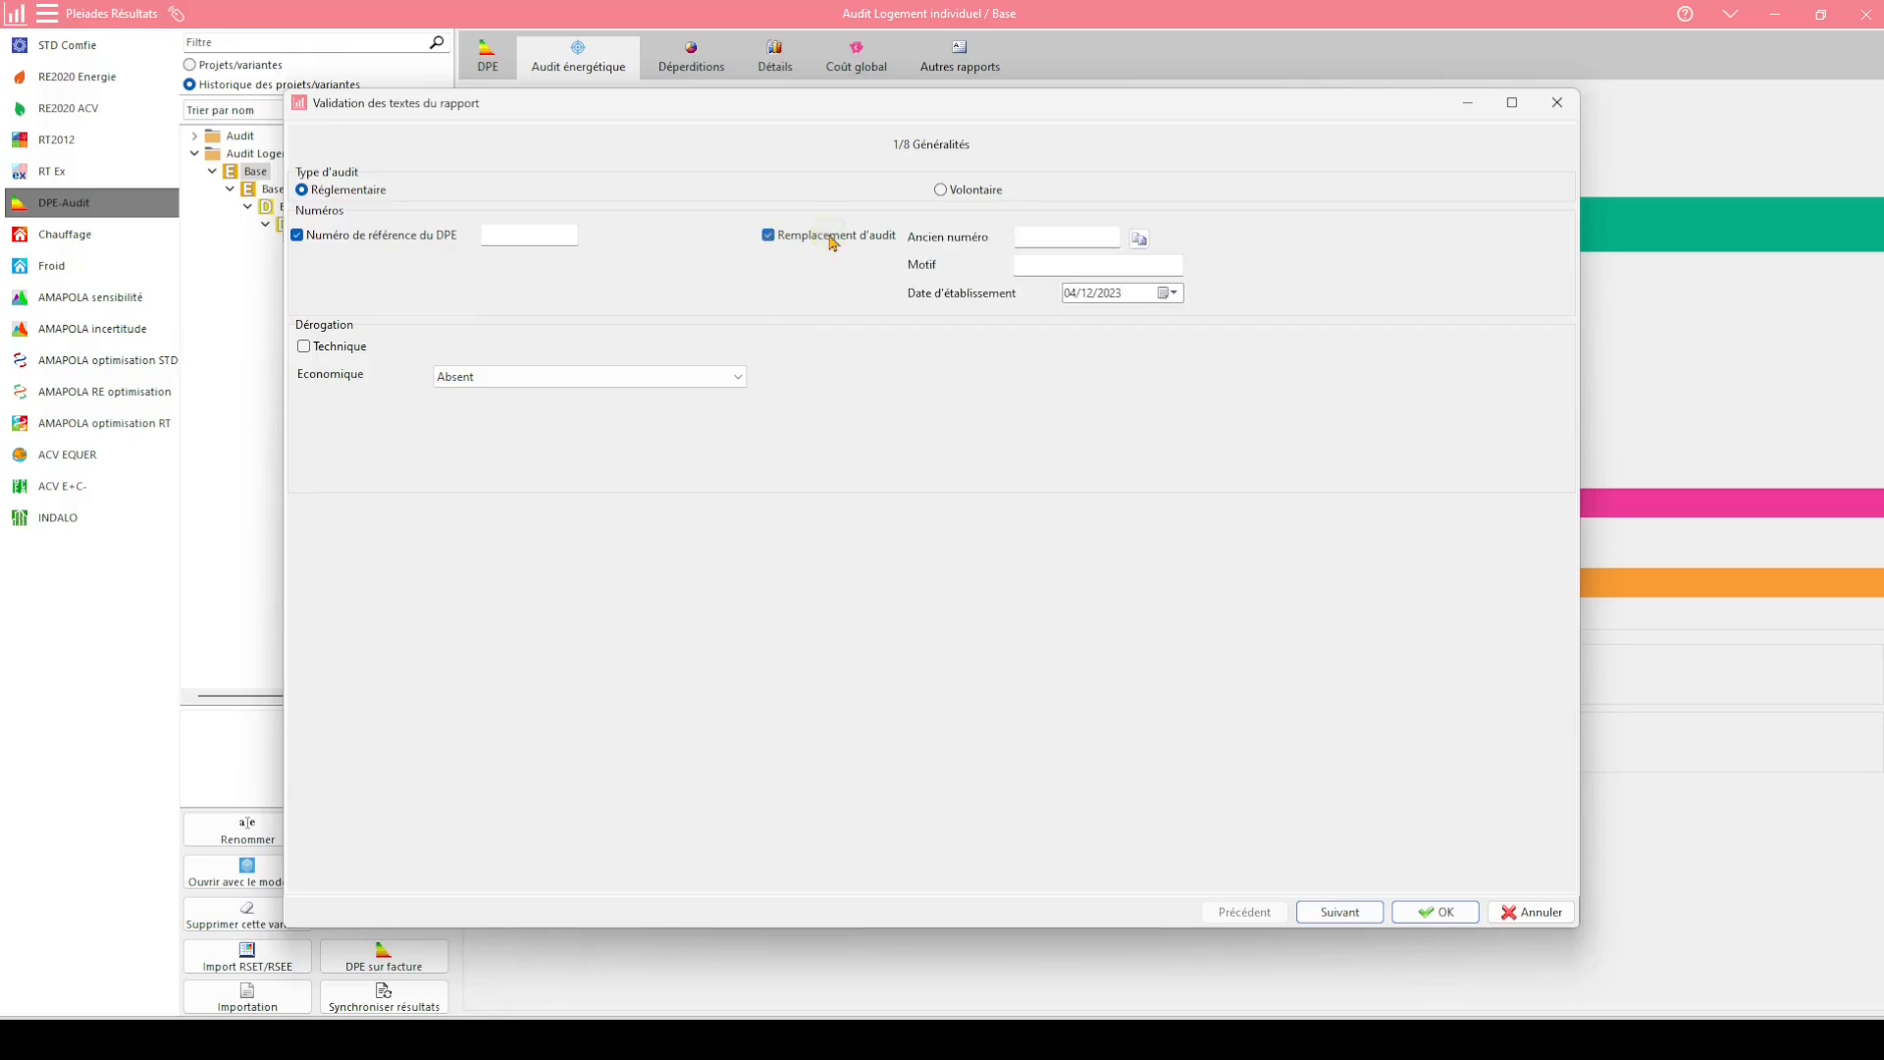
pyautogui.click(850, 235)
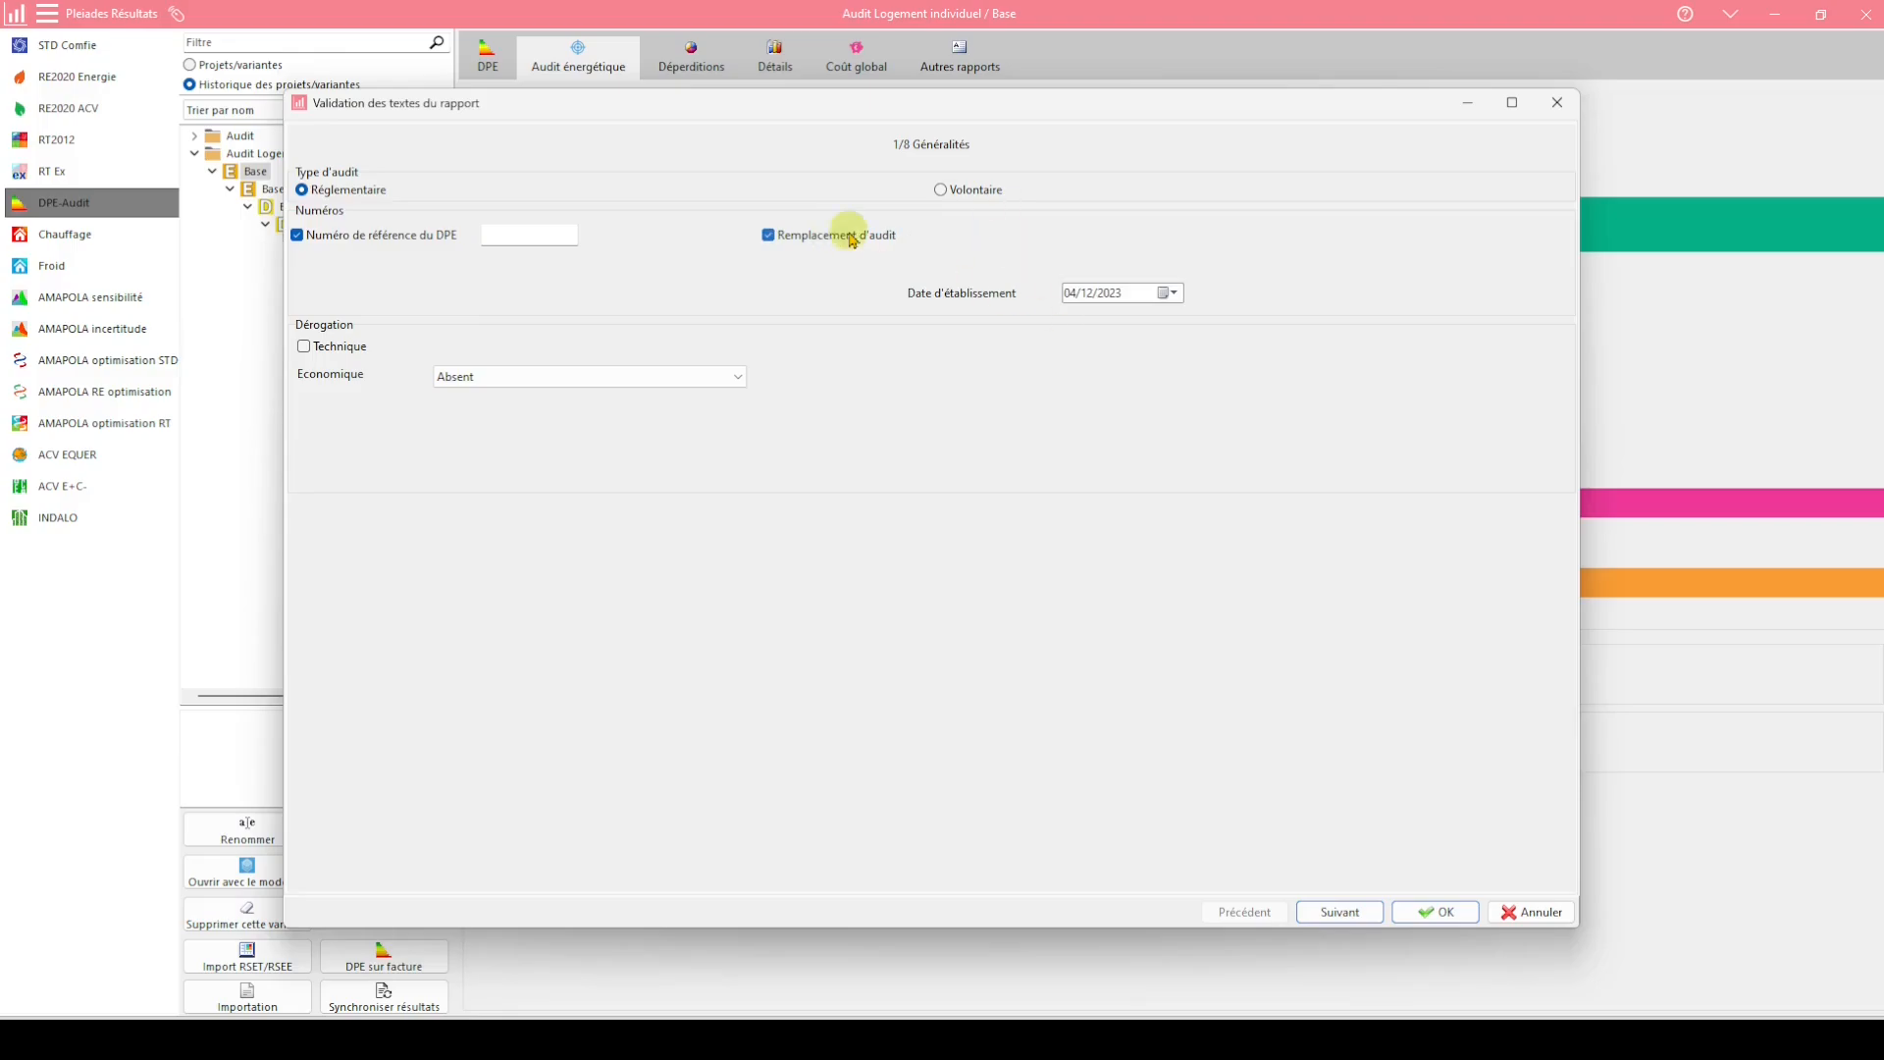
# Keep the economic derogation set to Absent and proceed to the description of the initial state
pyautogui.click(488, 381)
pyautogui.click(488, 391)
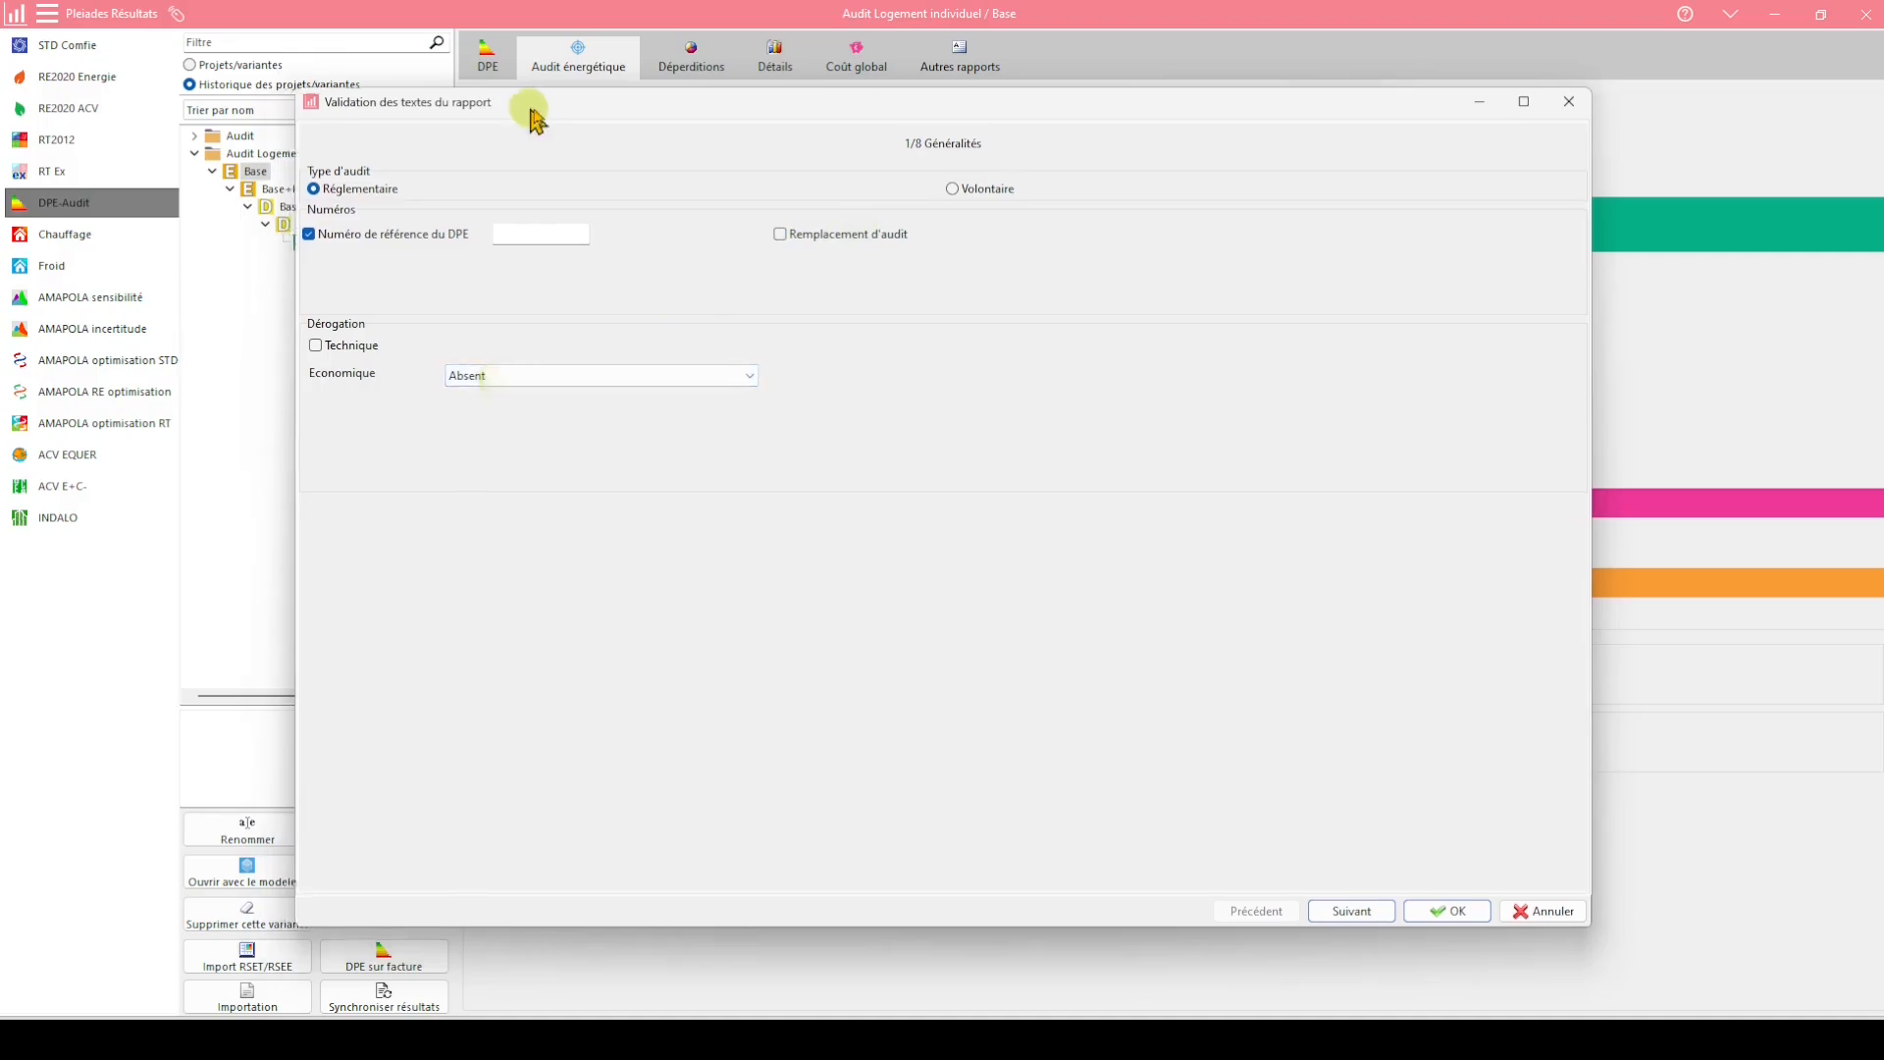
pyautogui.moveTo(521, 108); pyautogui.dragTo(595, 101)
pyautogui.click(533, 368)
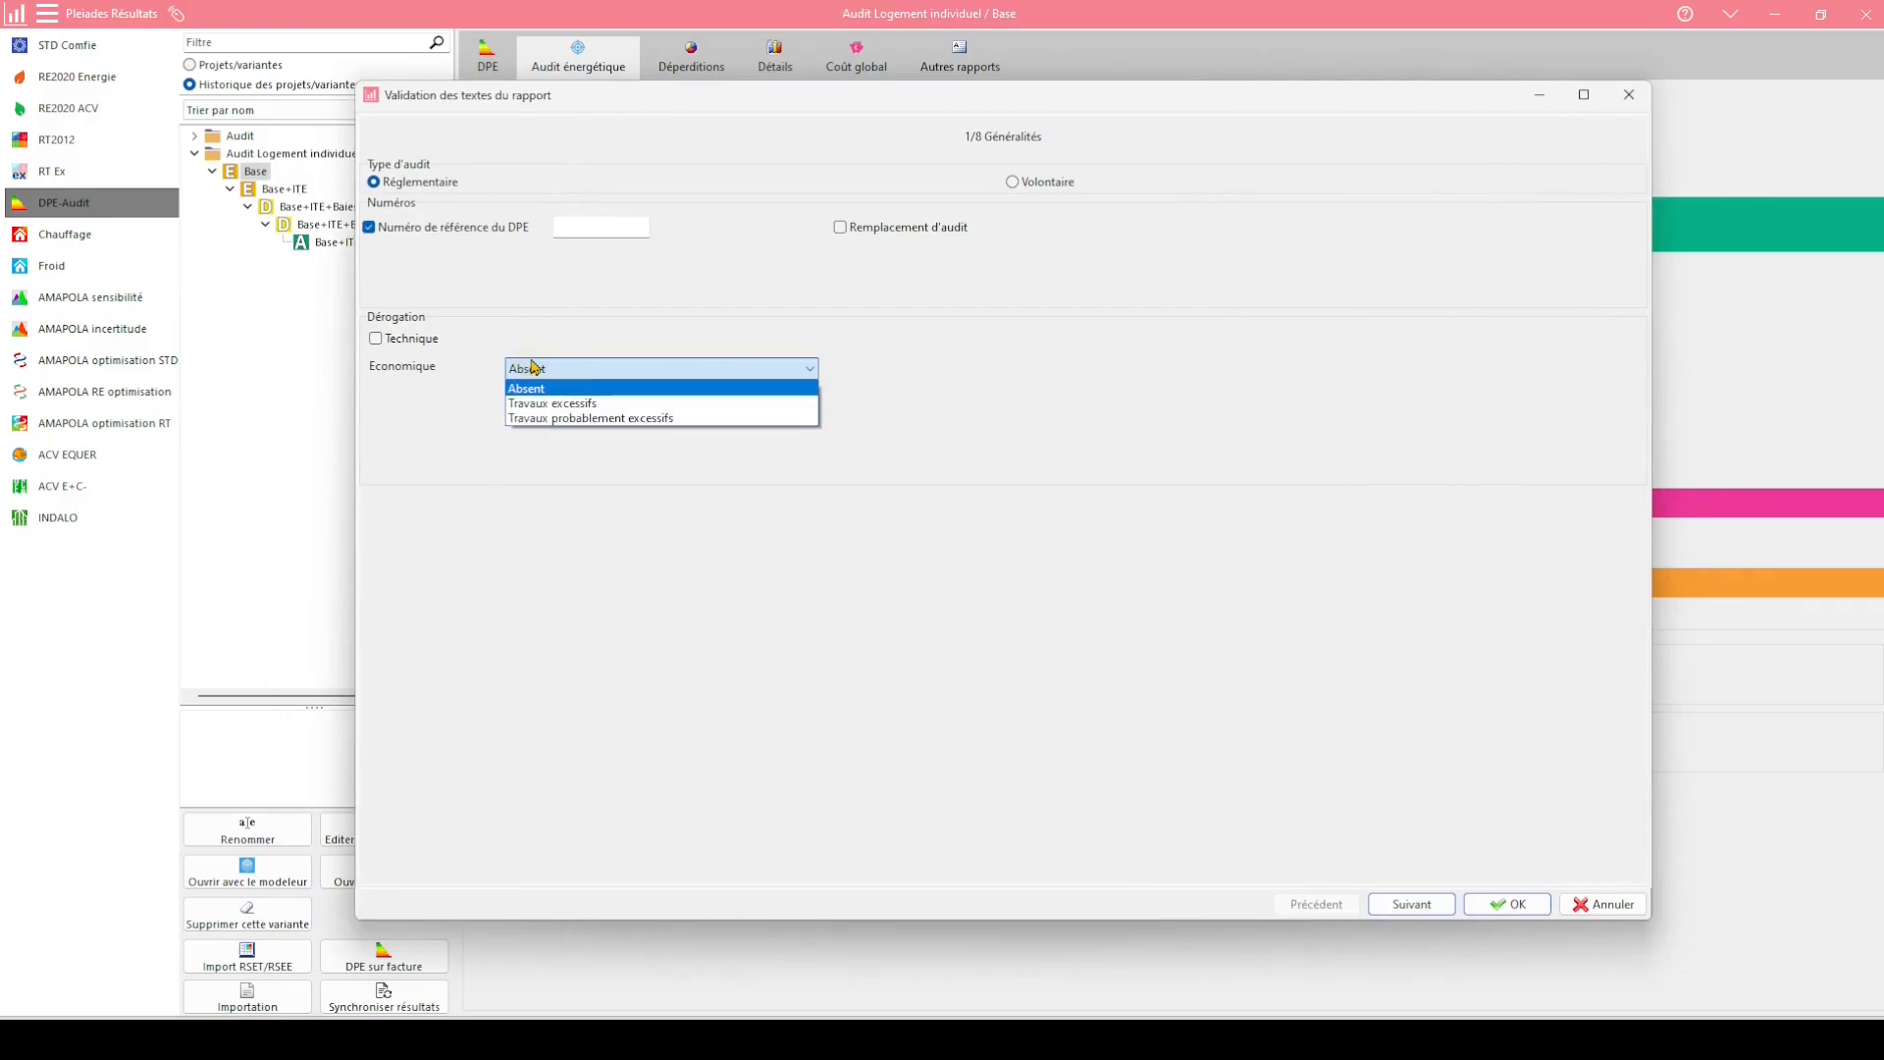
pyautogui.click(535, 339)
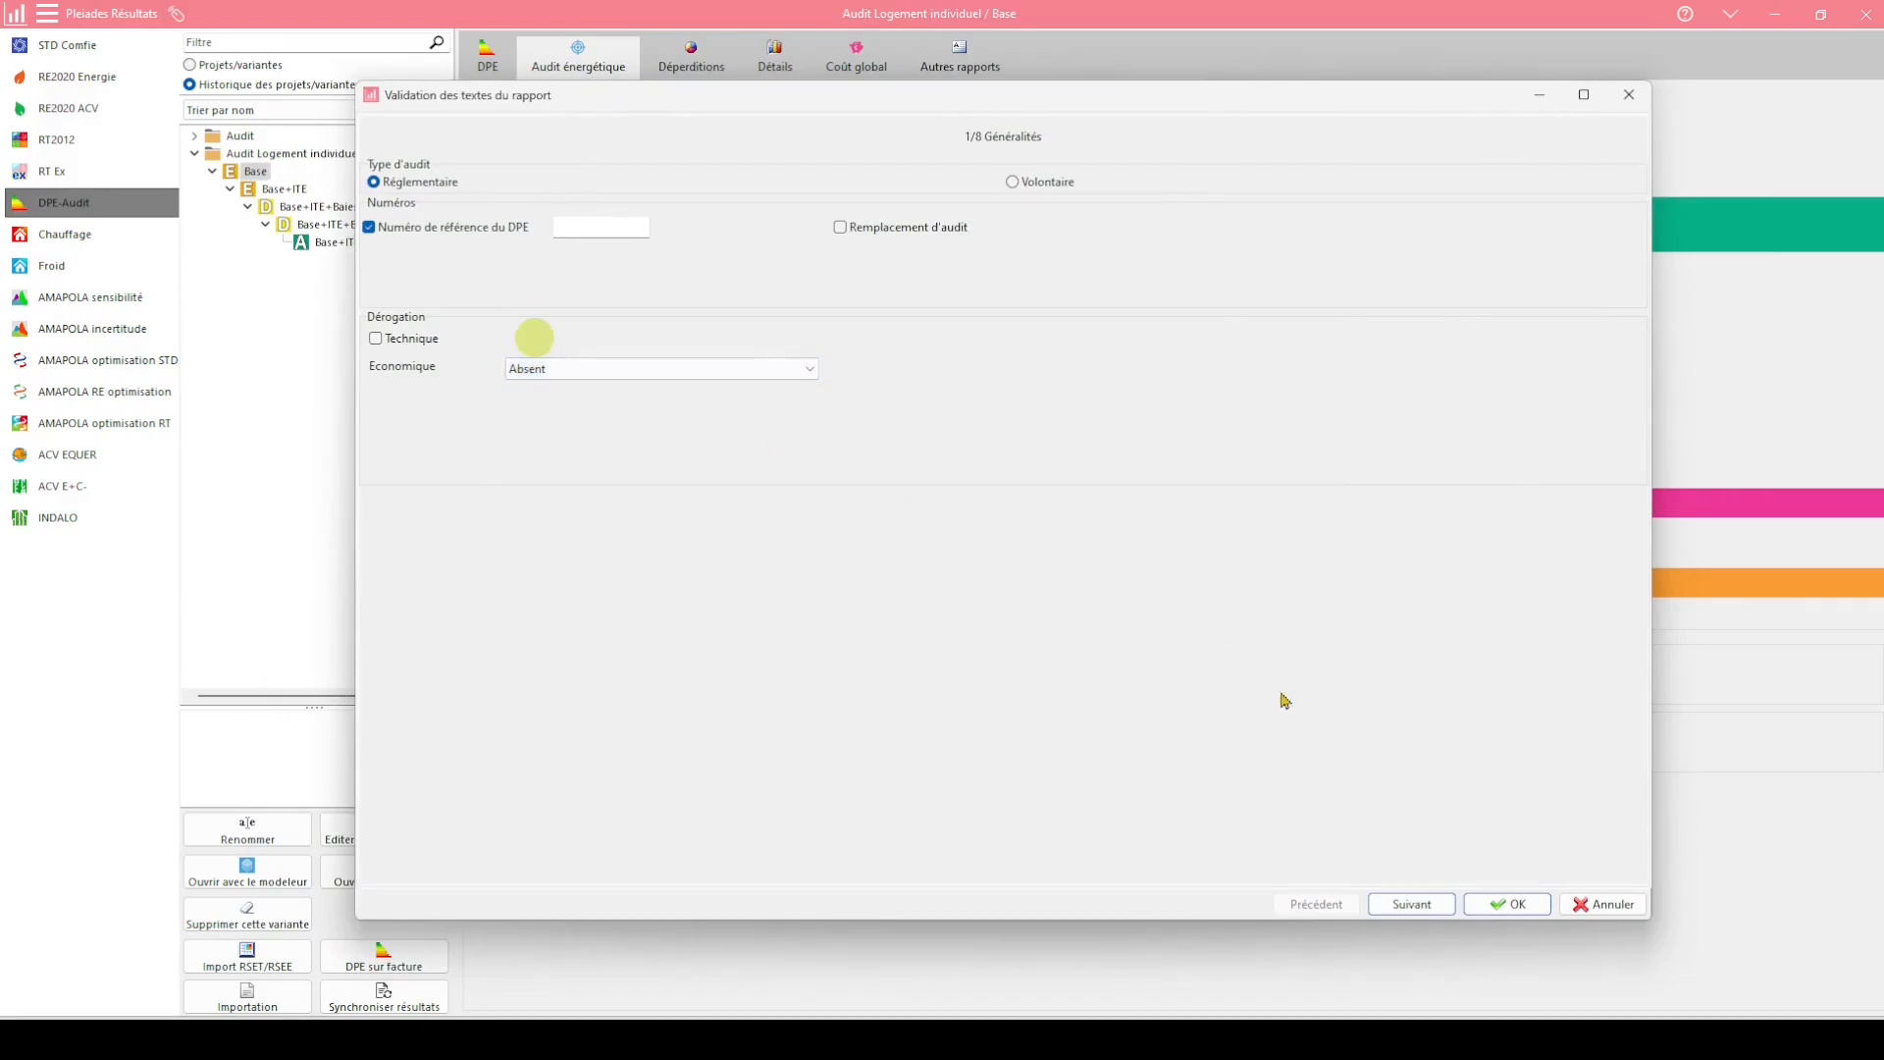
pyautogui.click(1413, 904)
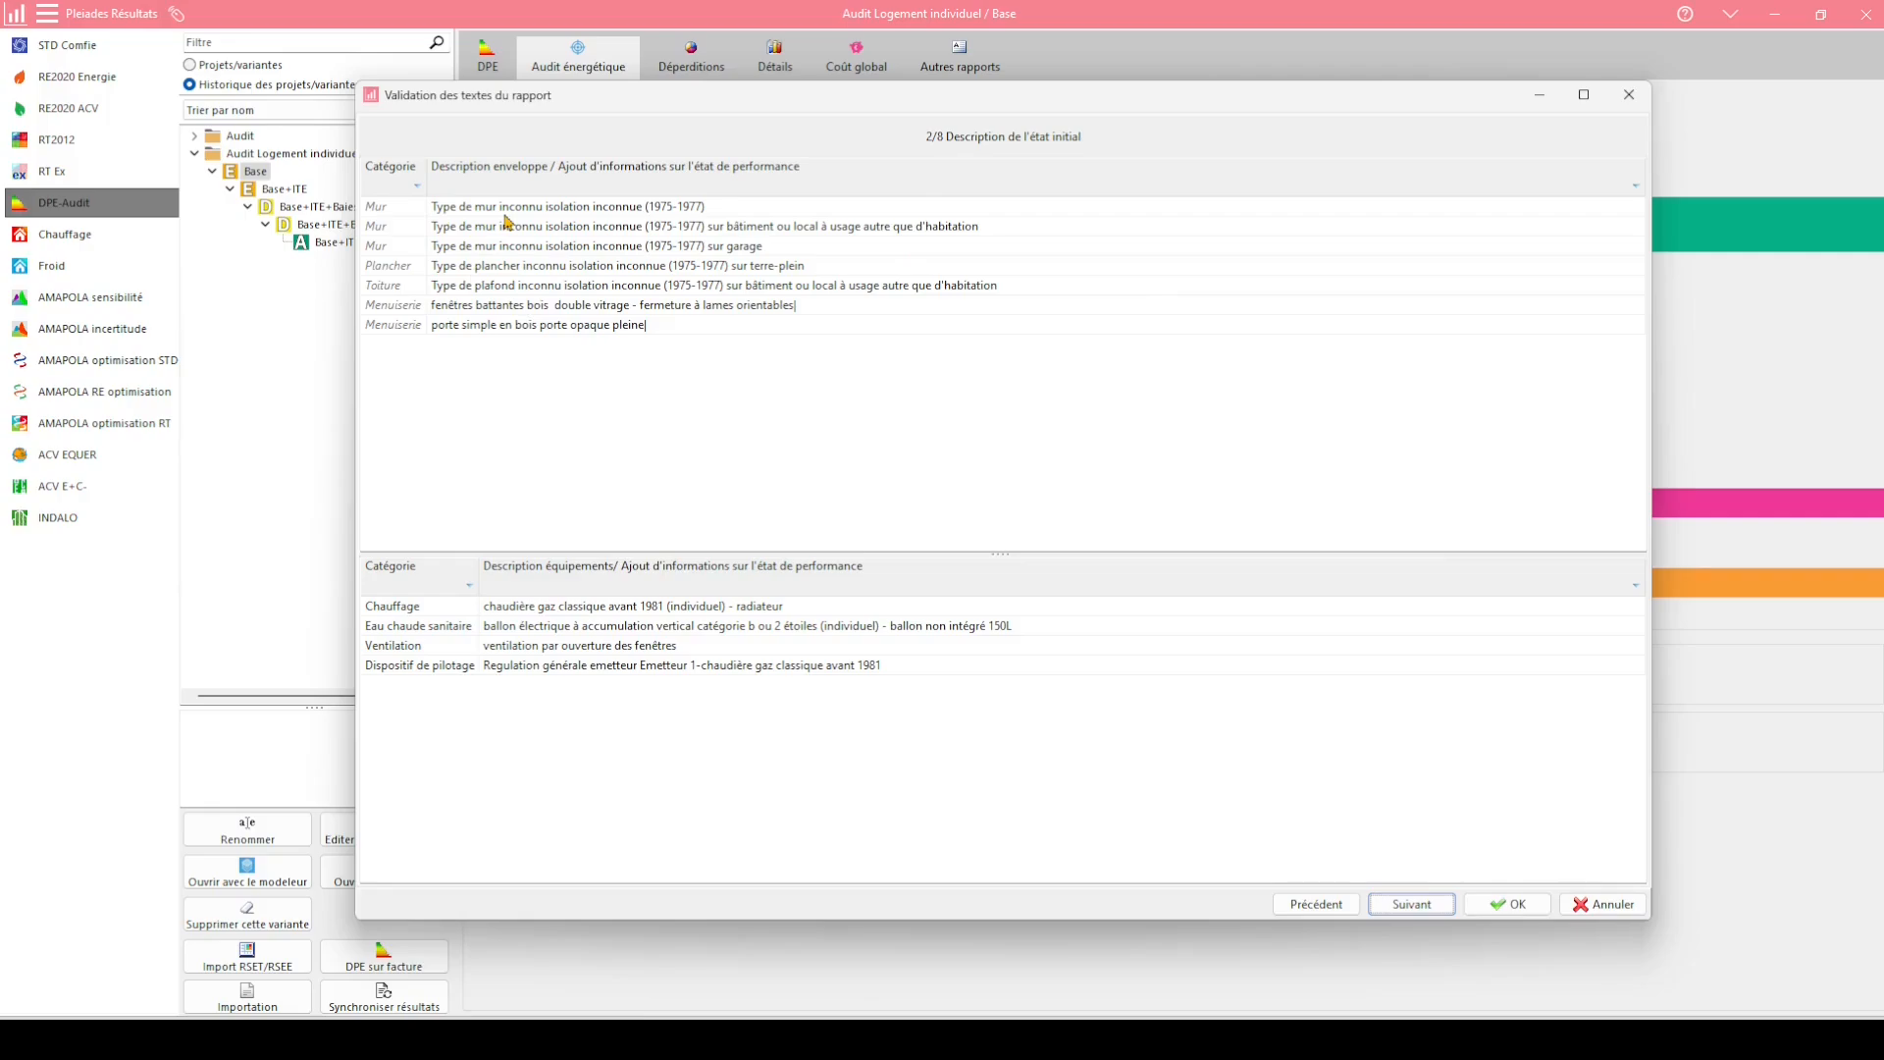
pyautogui.click(717, 207)
pyautogui.click(718, 209)
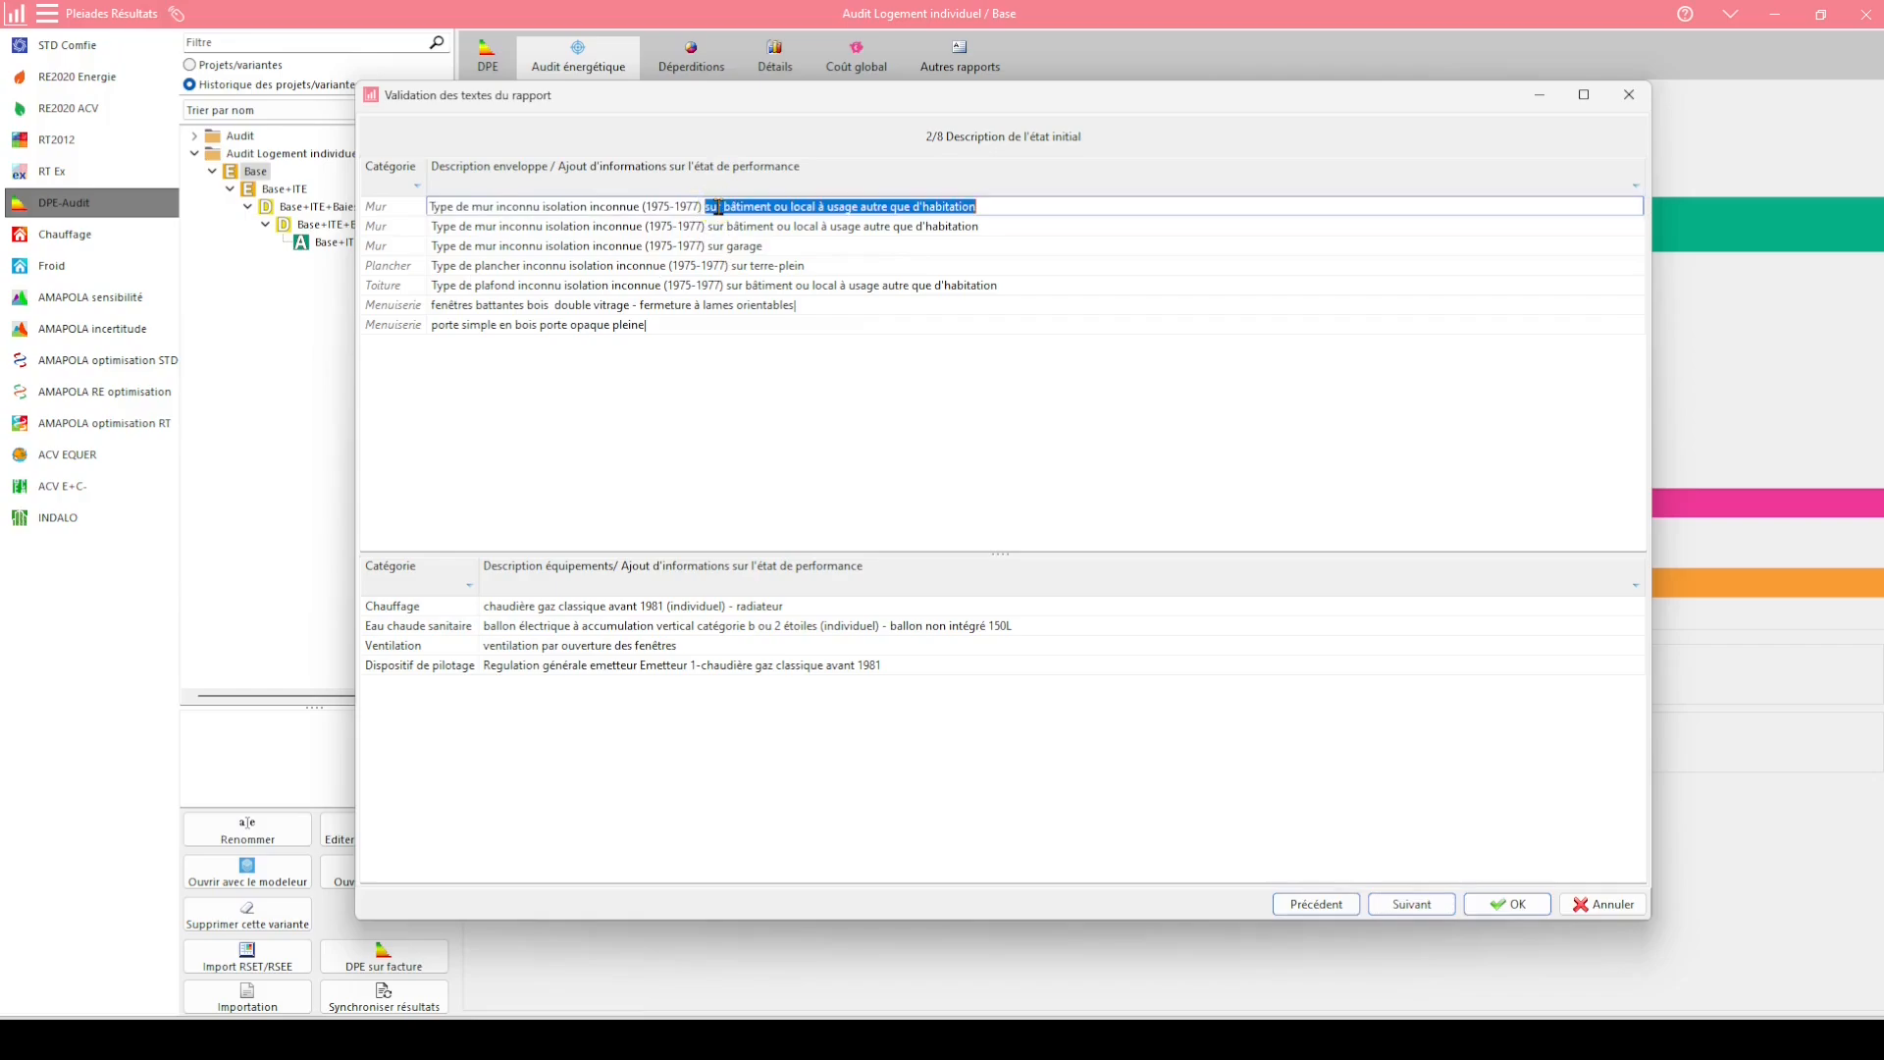
pyautogui.press('Escape')
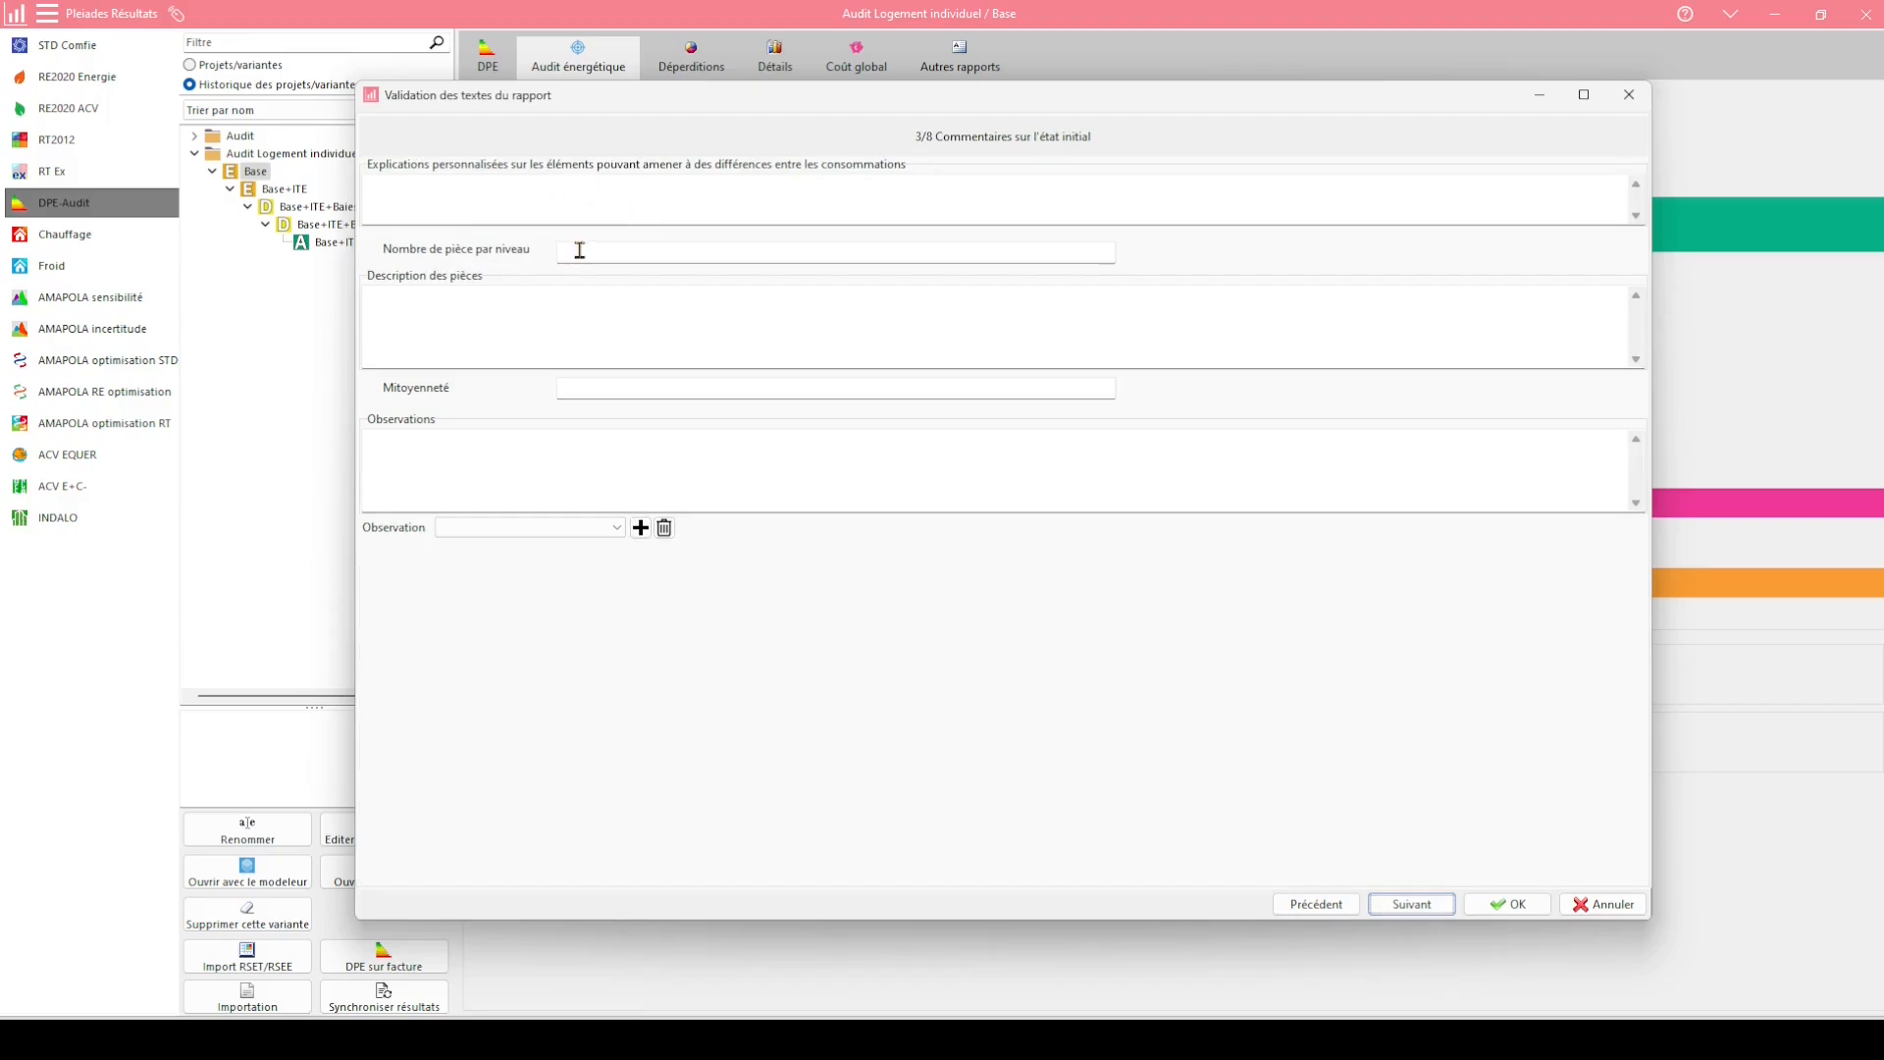
# Enter 4 rooms per level, room description "2 Chambres 1 salle d'eau" and mitoyenneté "Oui sur le plafond et façade arrière" in the initial-state comments
pyautogui.click(580, 252)
pyautogui.write('4')
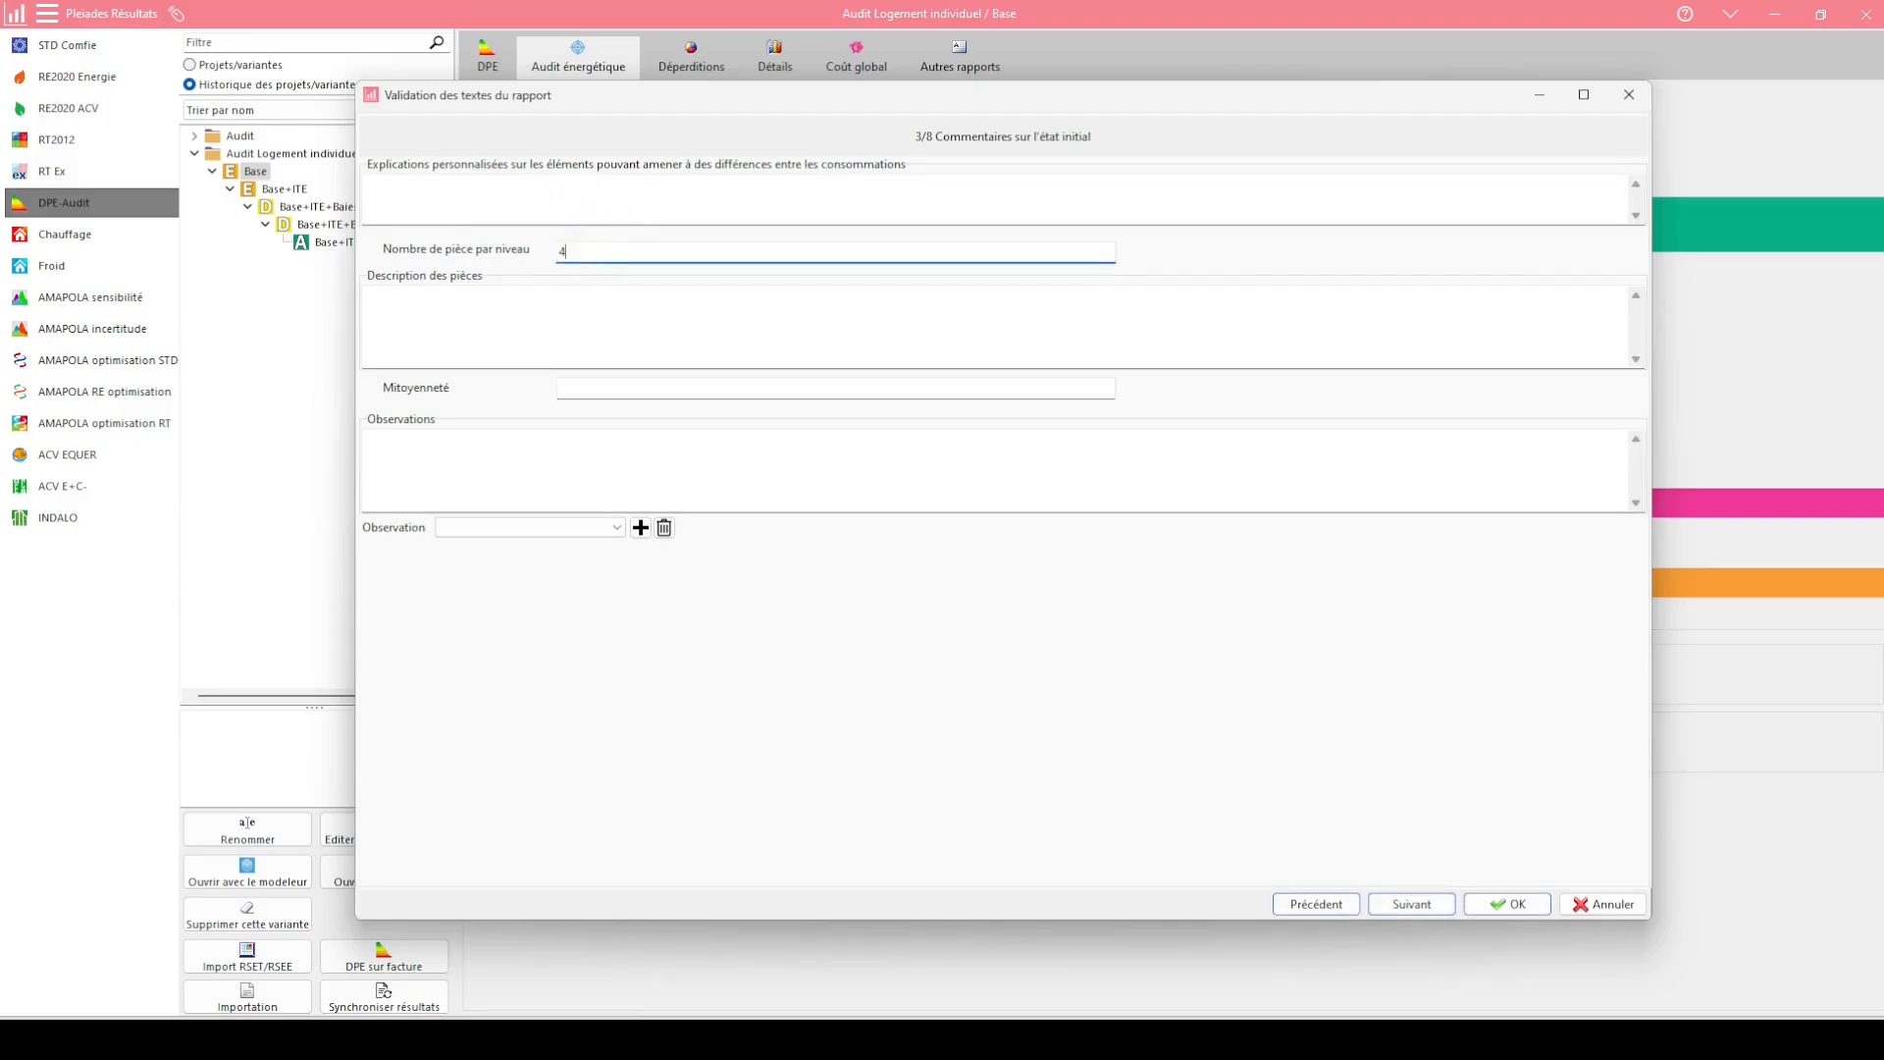
pyautogui.click(484, 322)
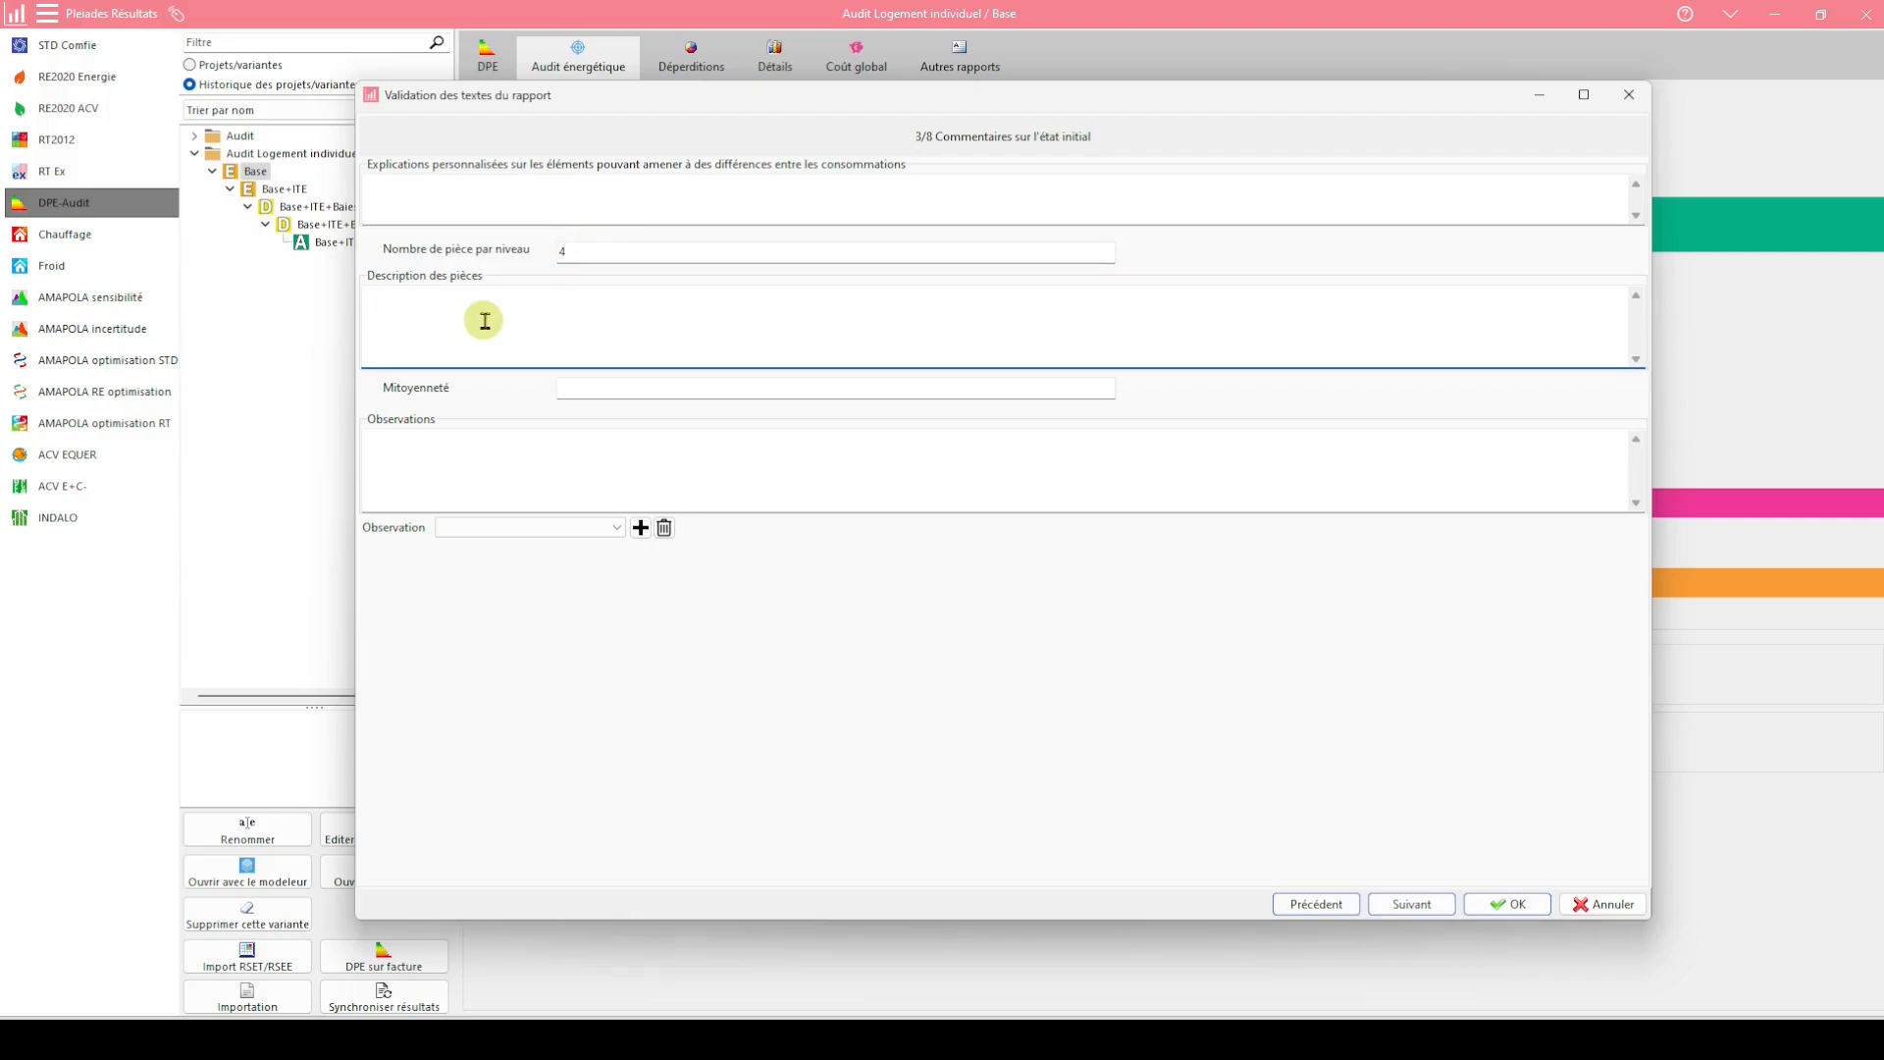
pyautogui.write("2 Chambres 1 salle d'eau")
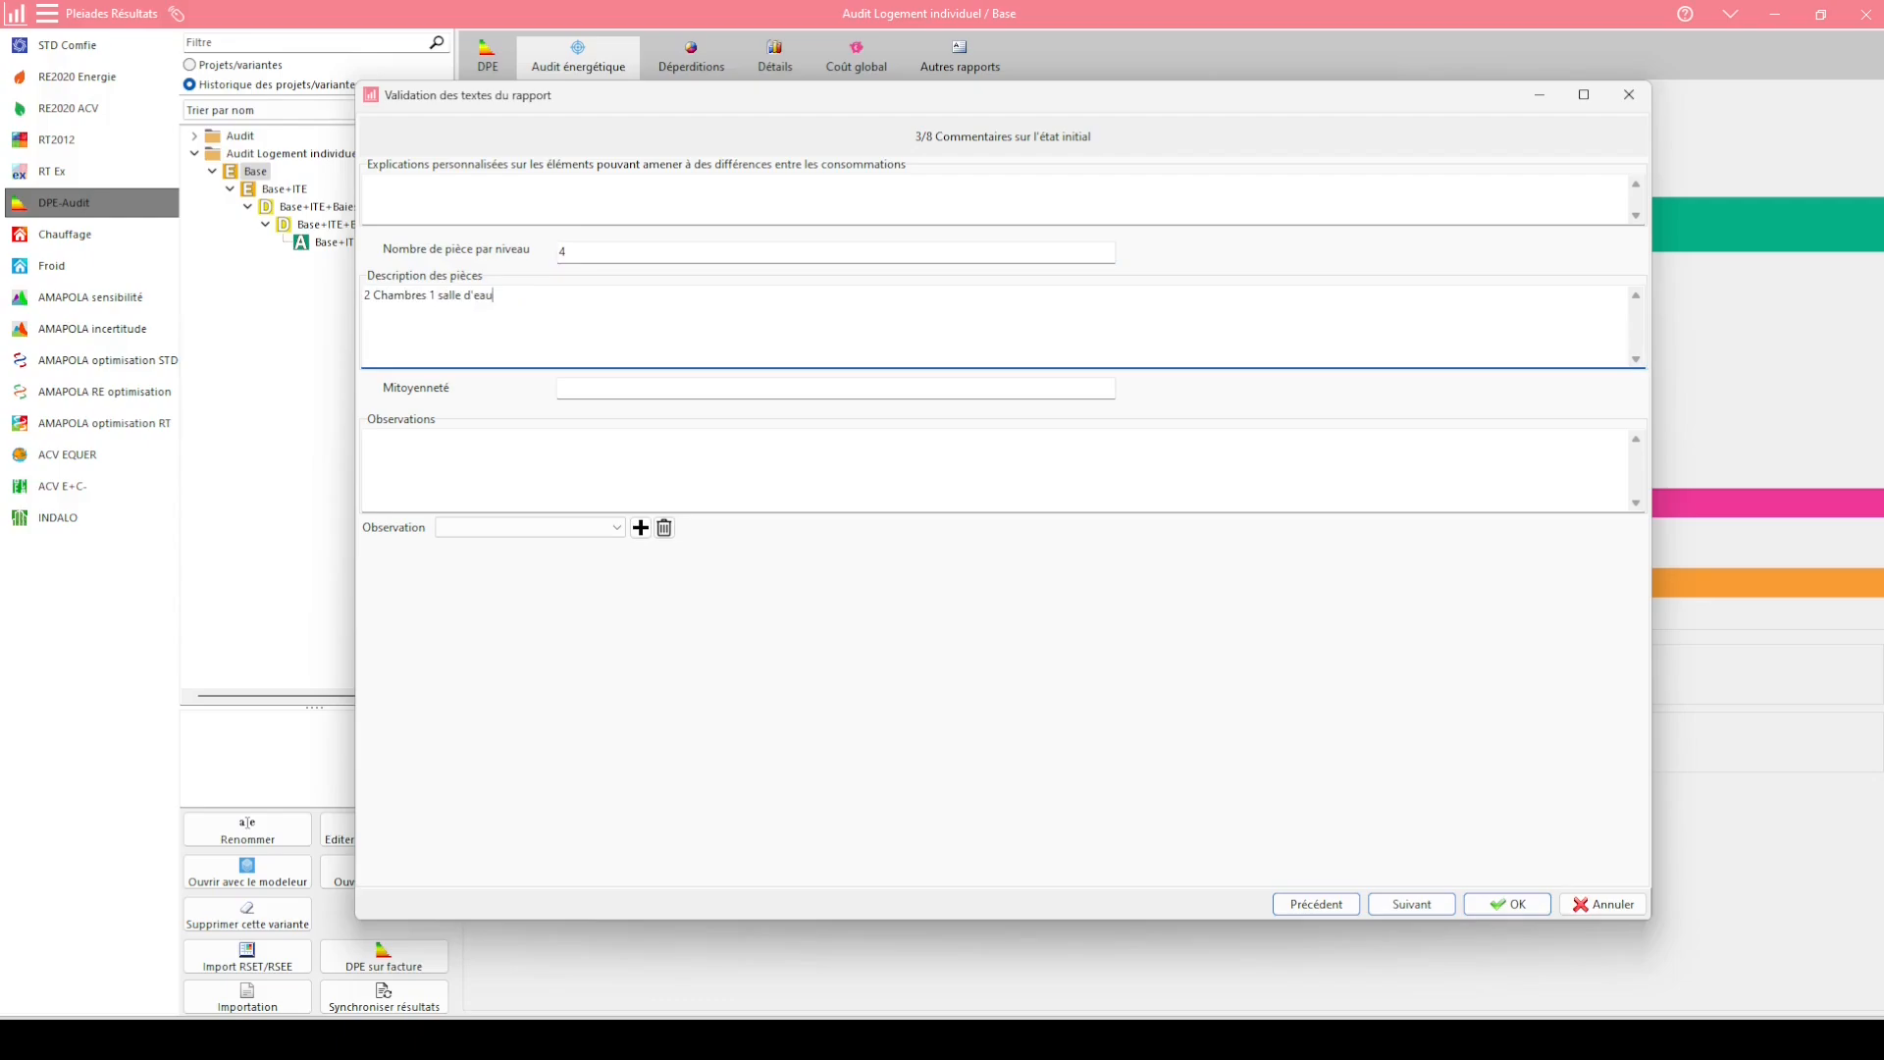
pyautogui.click(601, 389)
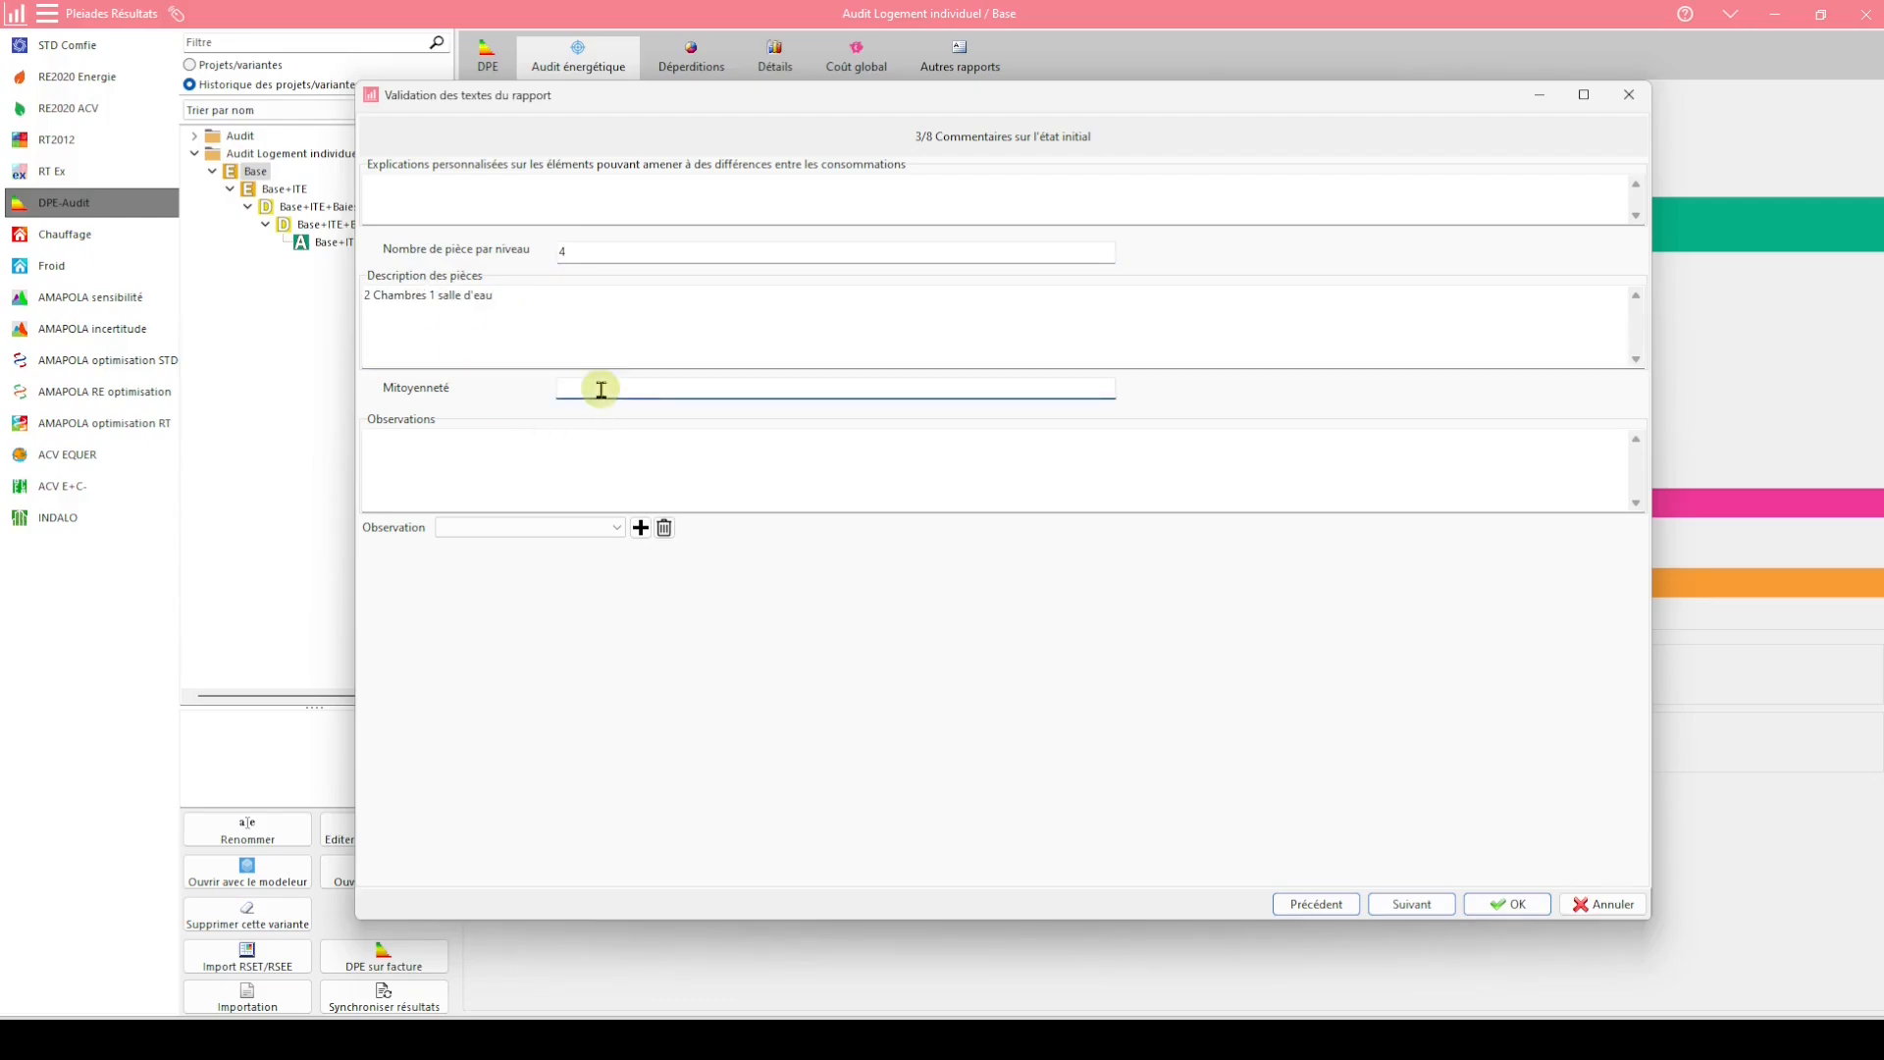
pyautogui.write('Oui sur le plafond et façade arrière')
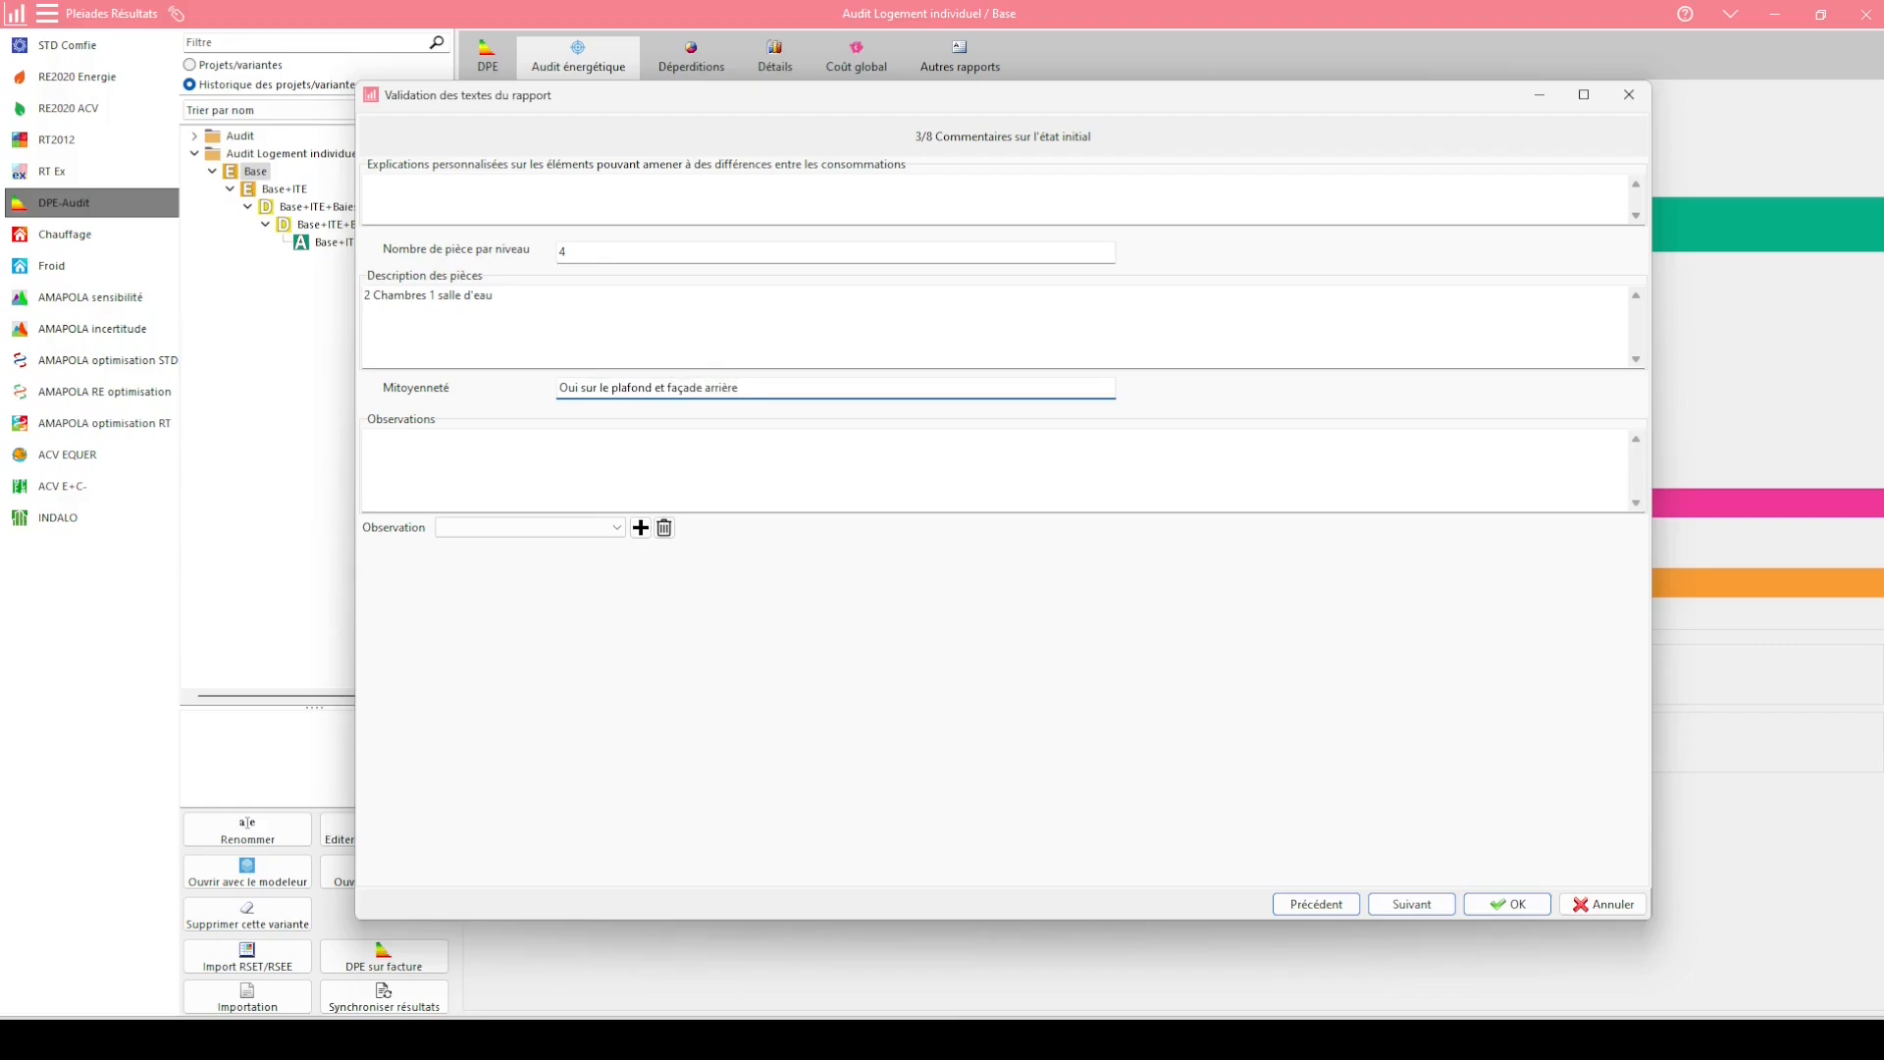
# Add an observation of type pathologie to the initial-state comments, leaving its Conseils and Description empty
pyautogui.click(568, 523)
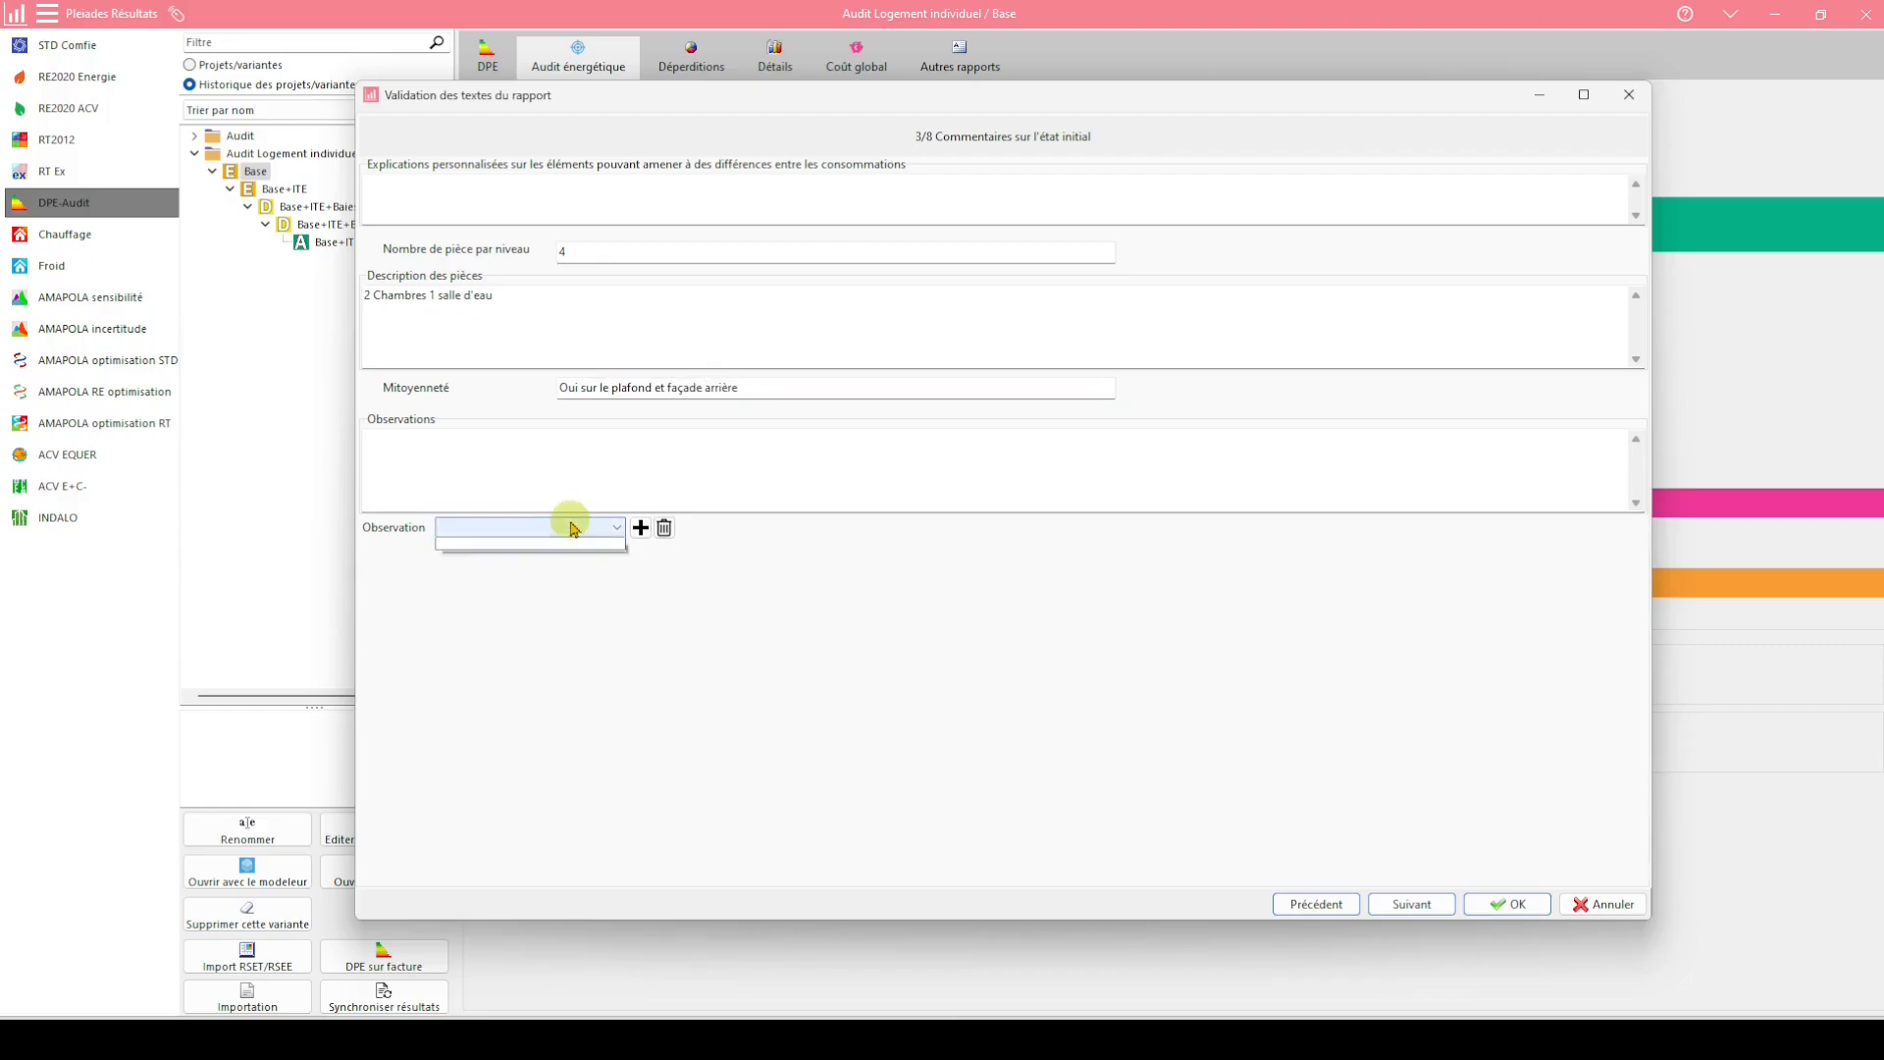
pyautogui.click(568, 523)
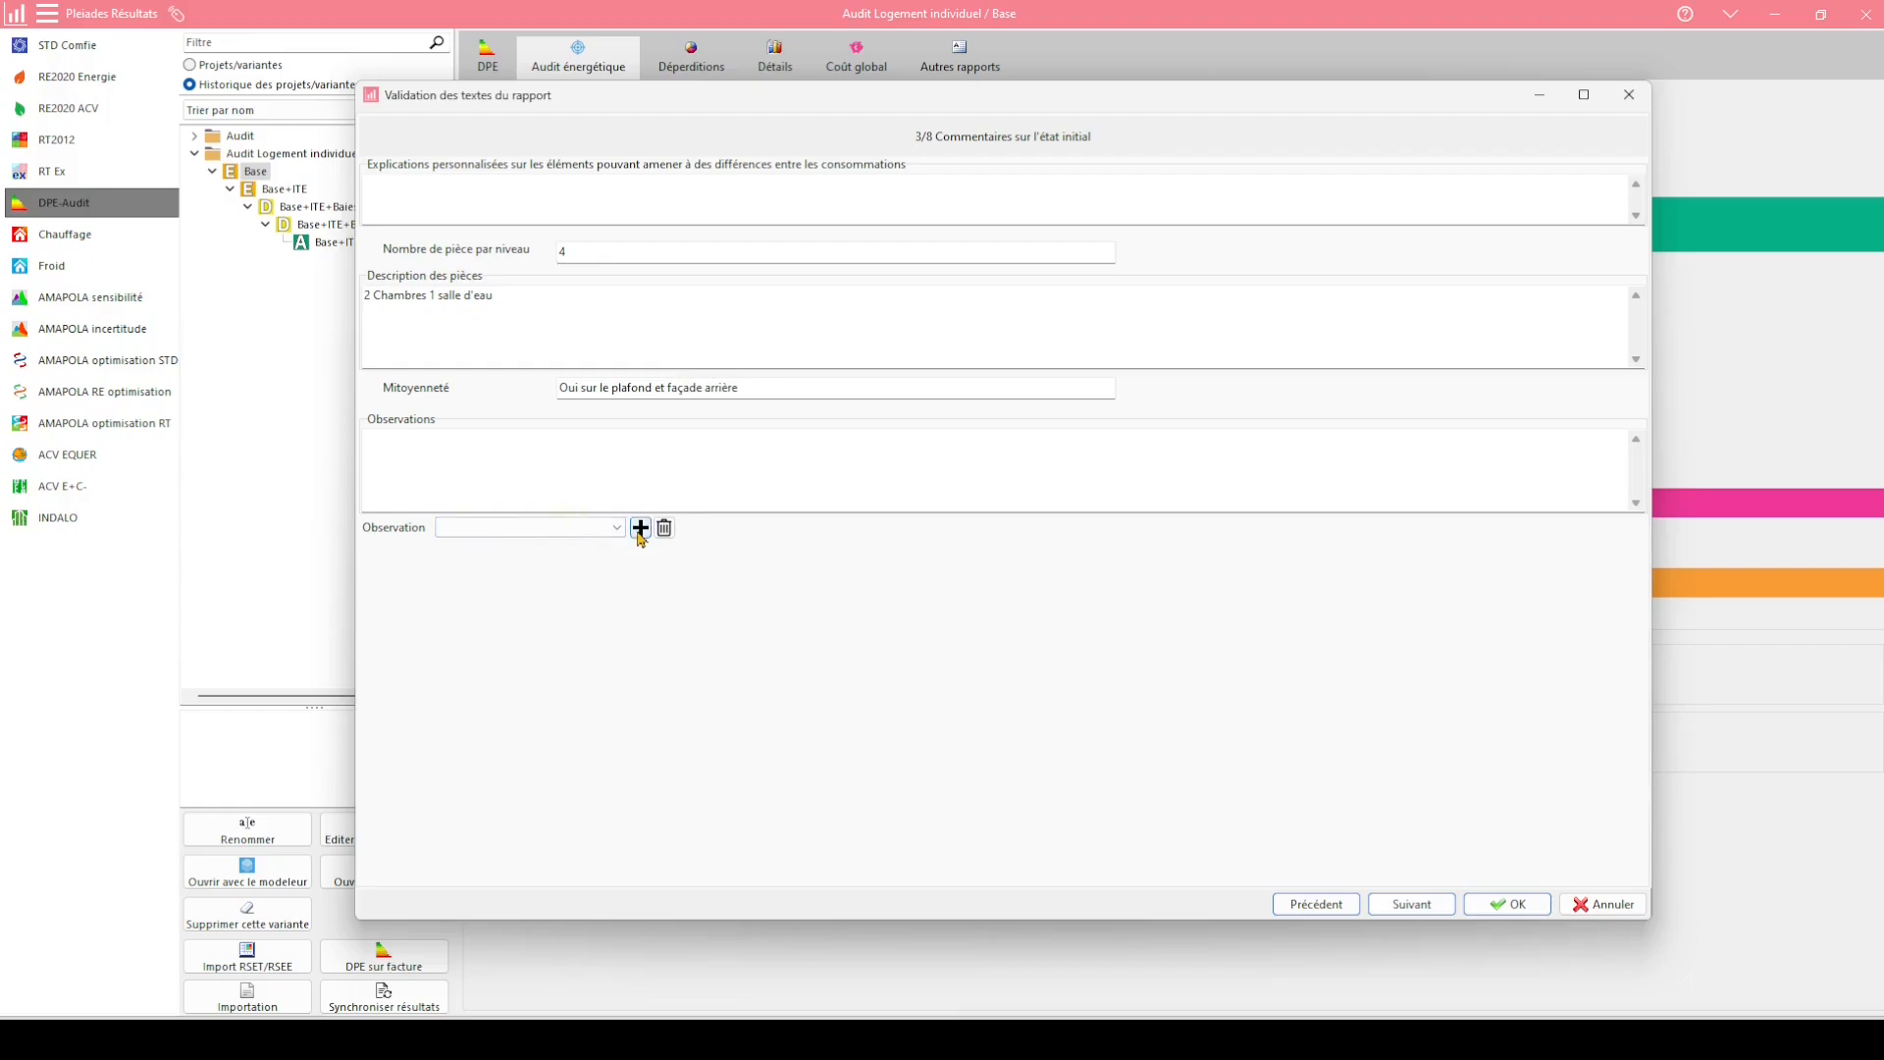
pyautogui.click(640, 527)
pyautogui.click(535, 561)
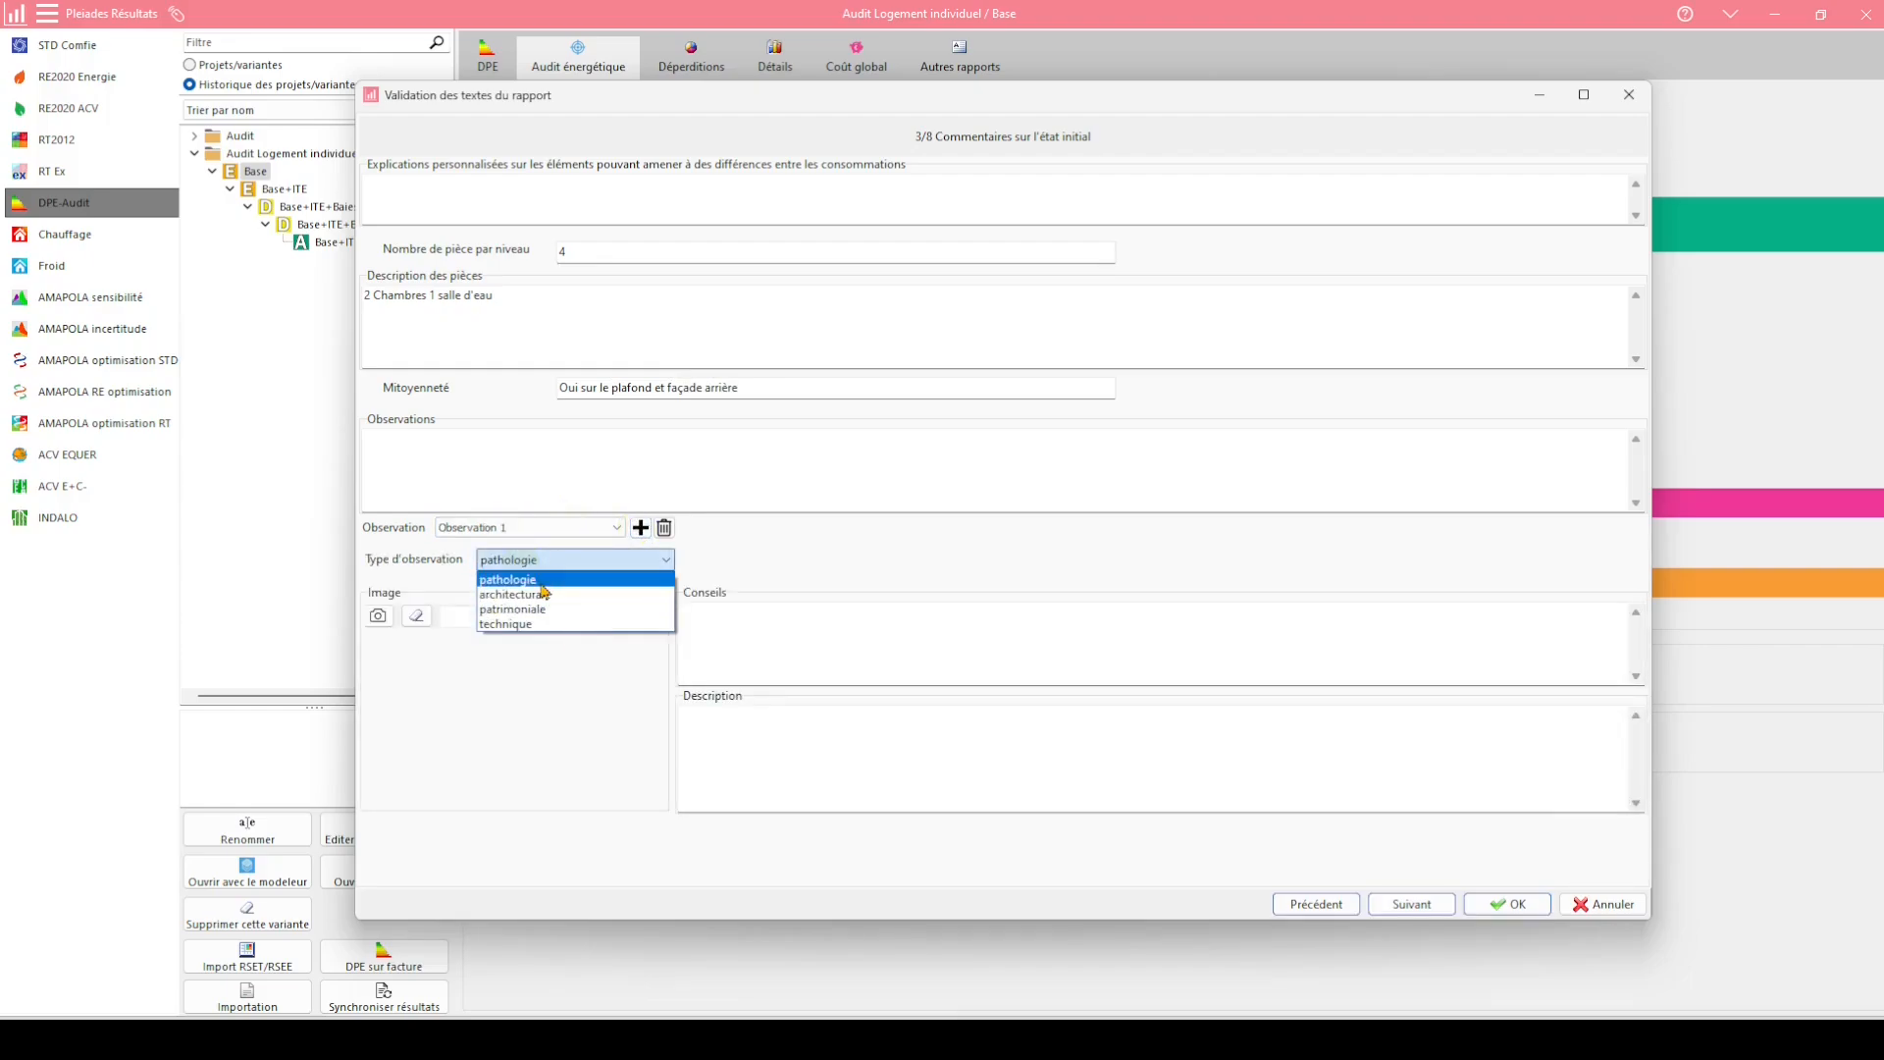
pyautogui.click(536, 580)
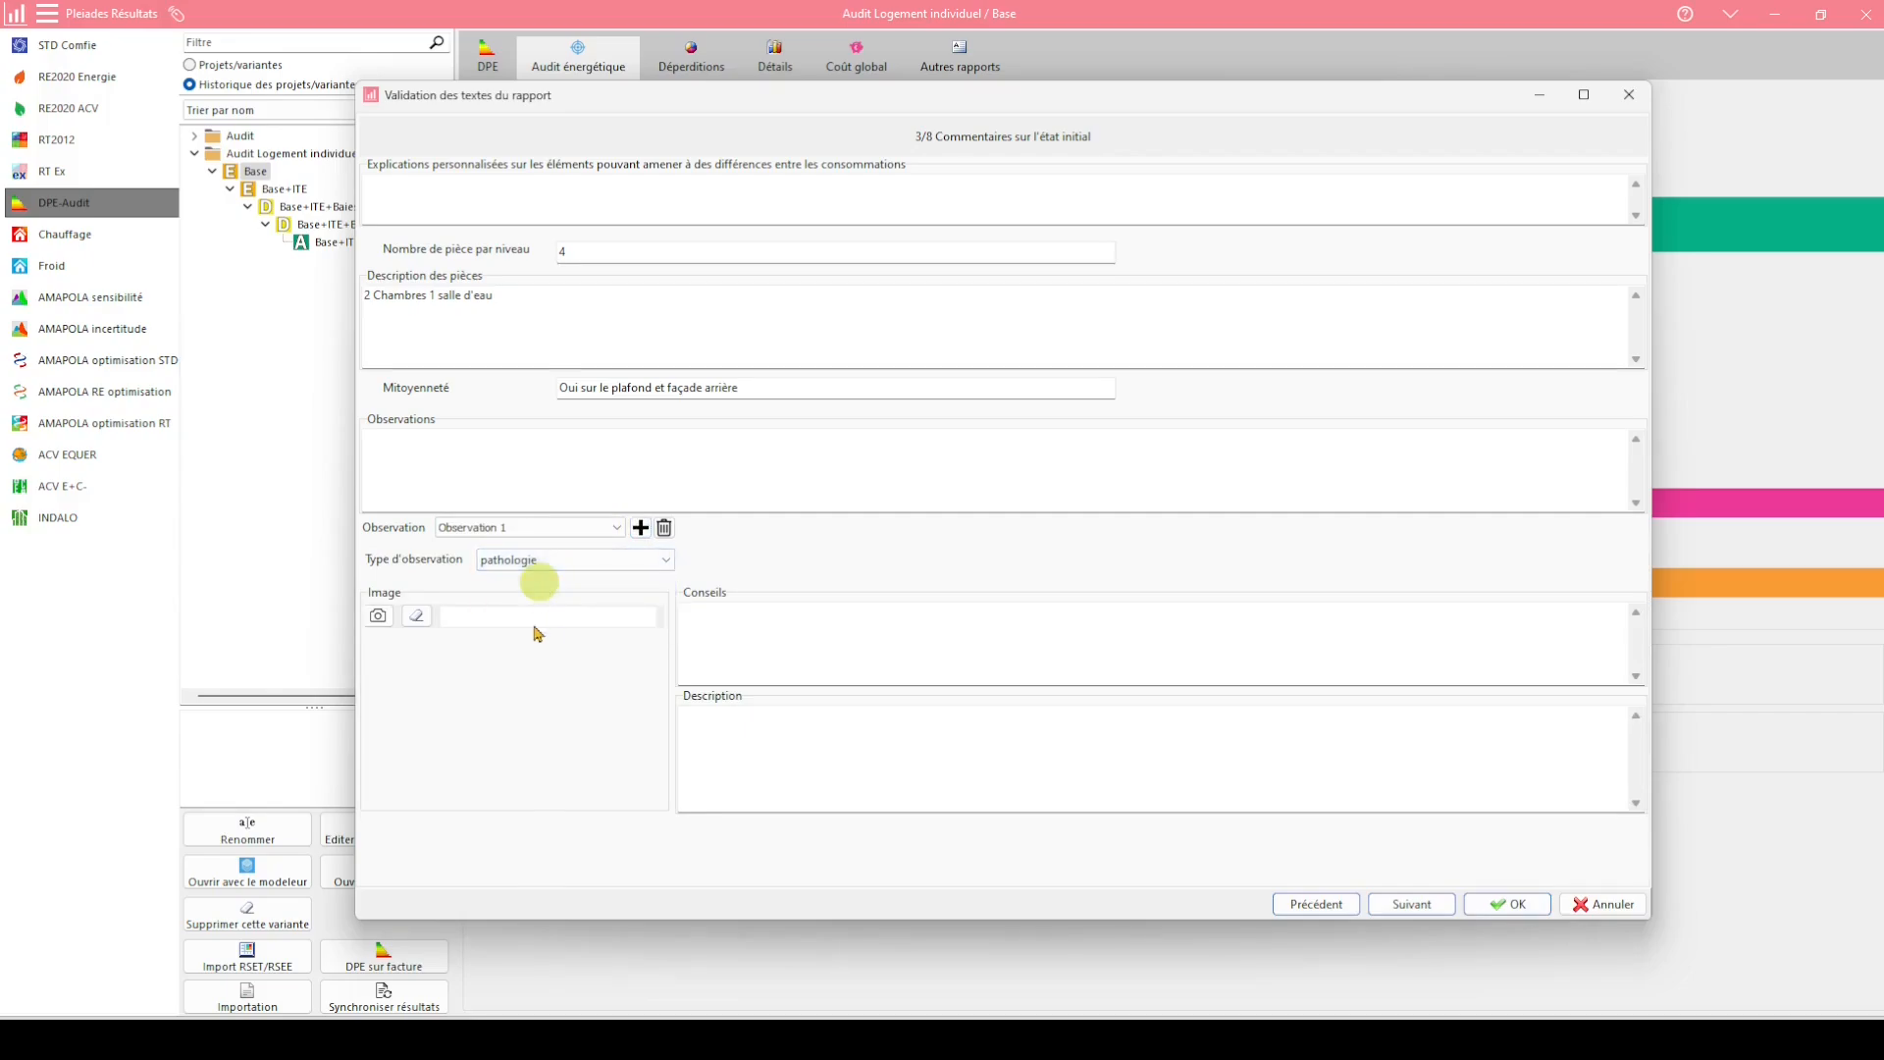
pyautogui.click(722, 643)
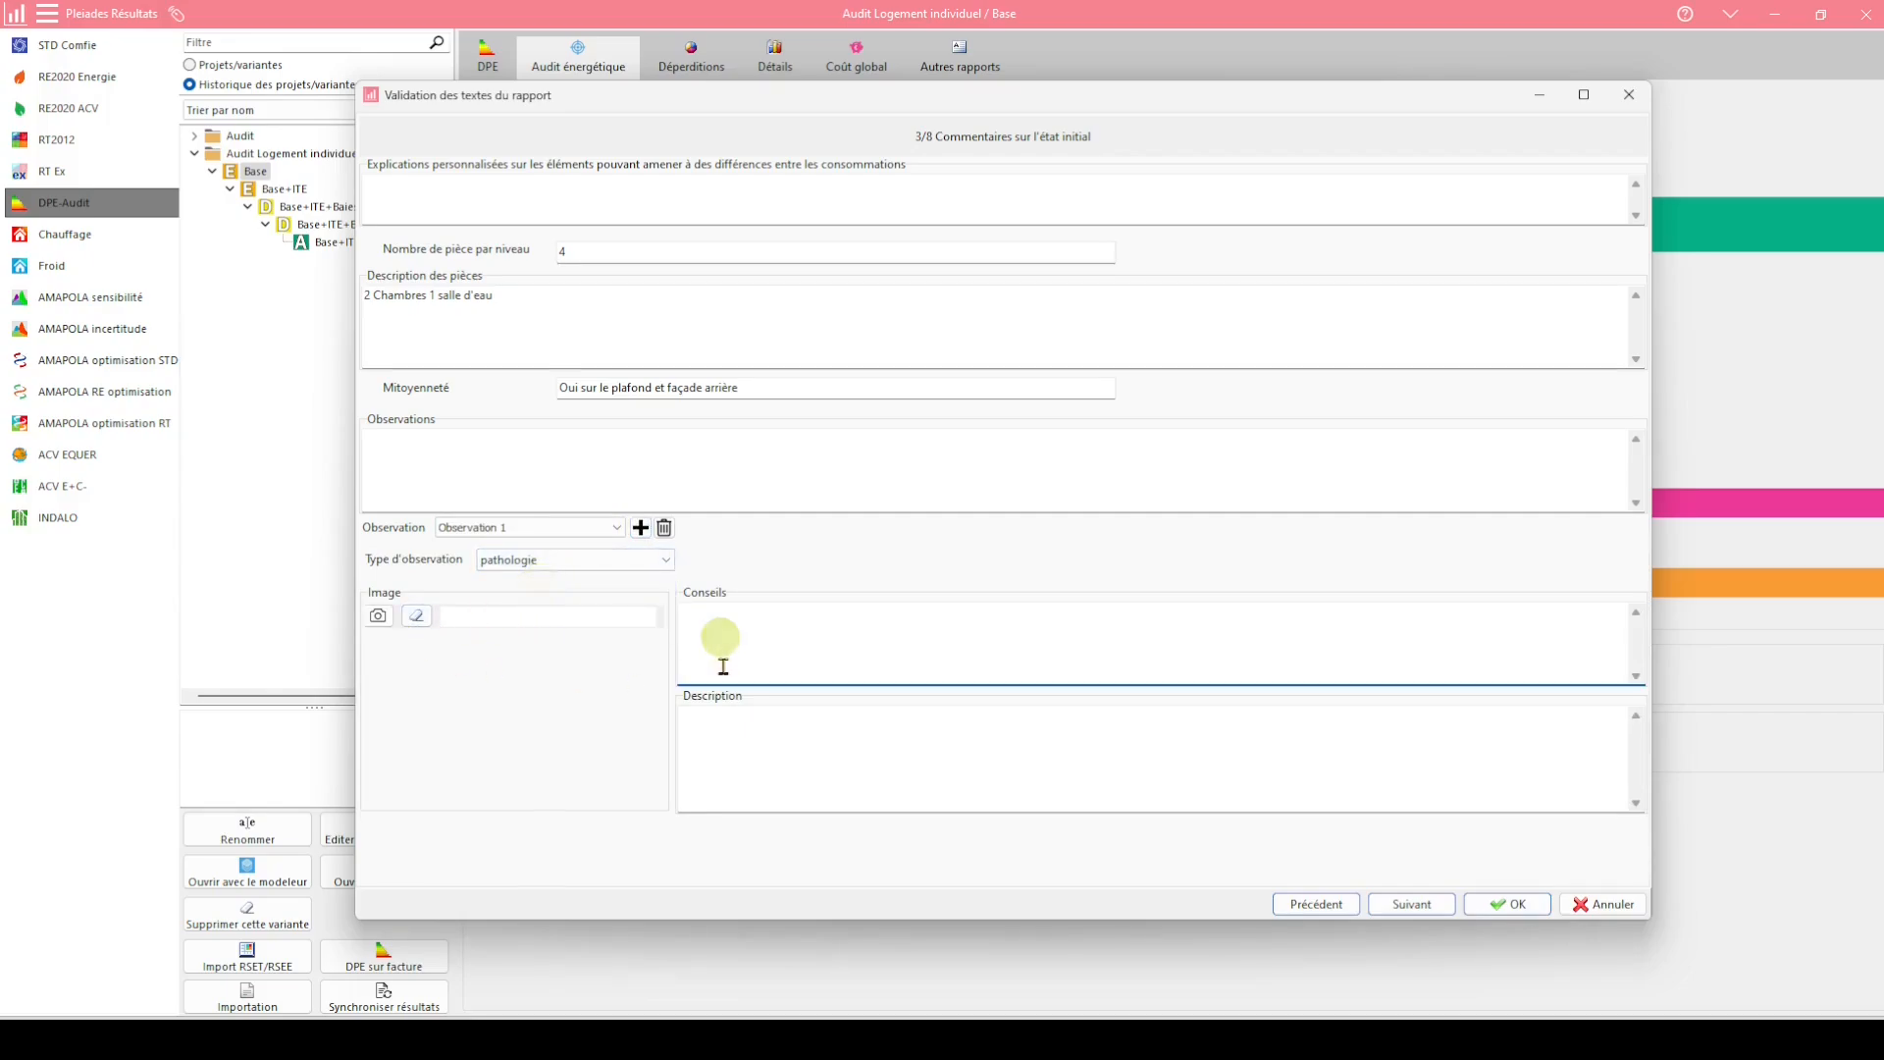
pyautogui.click(716, 730)
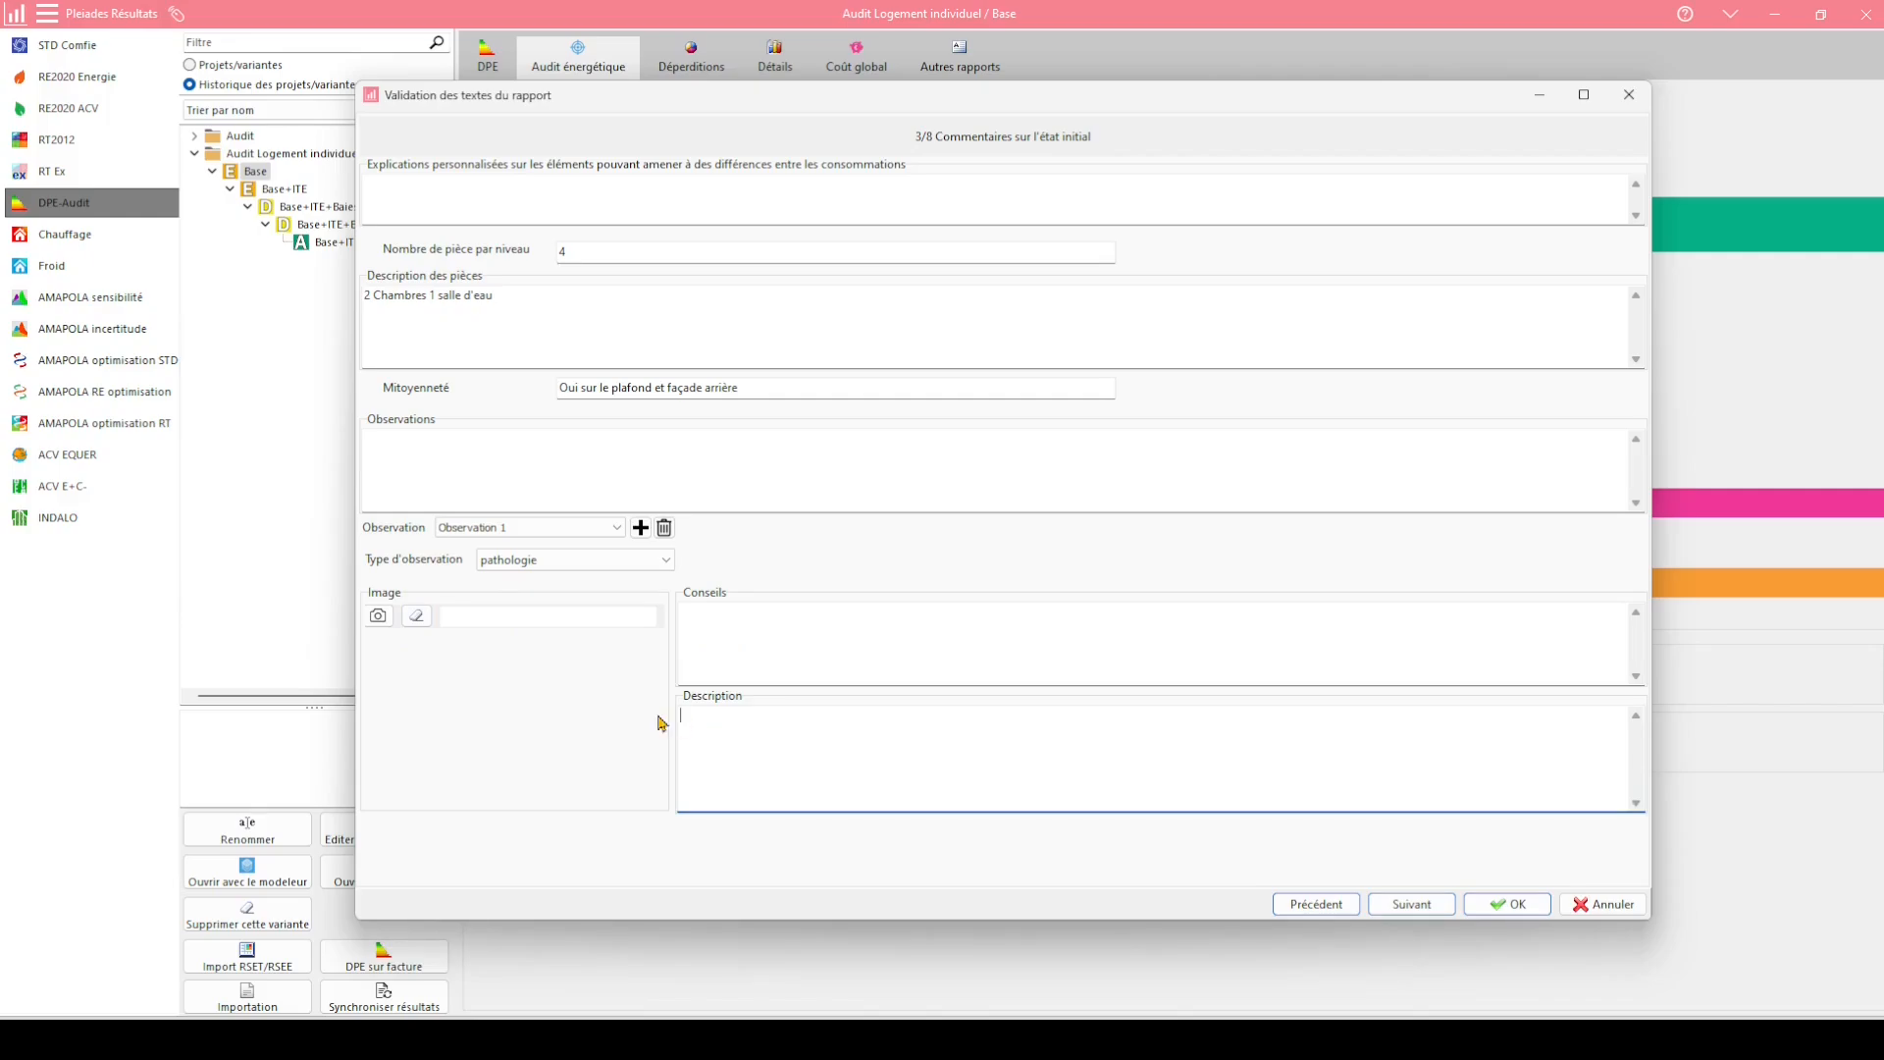
pyautogui.click(710, 626)
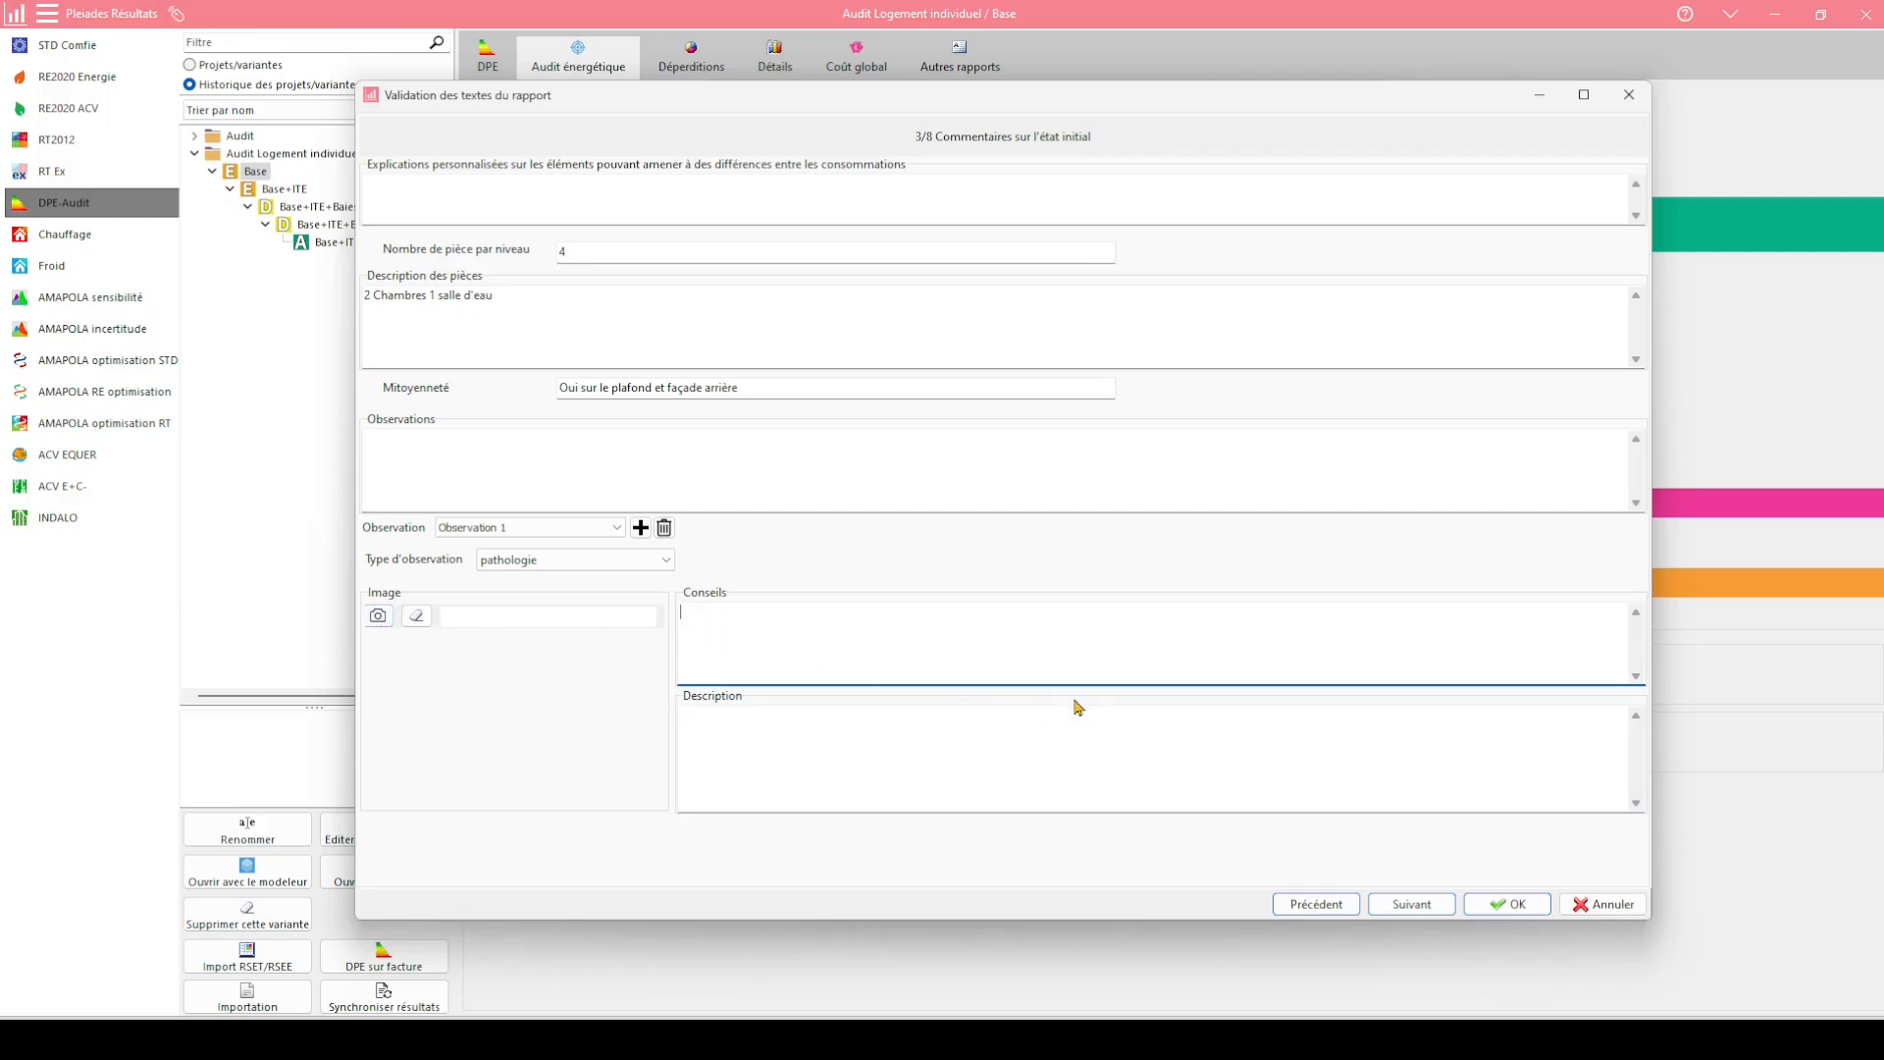
# Proceed to the works page and go to the recommendations for the Parcours en 1 étape
pyautogui.click(1418, 904)
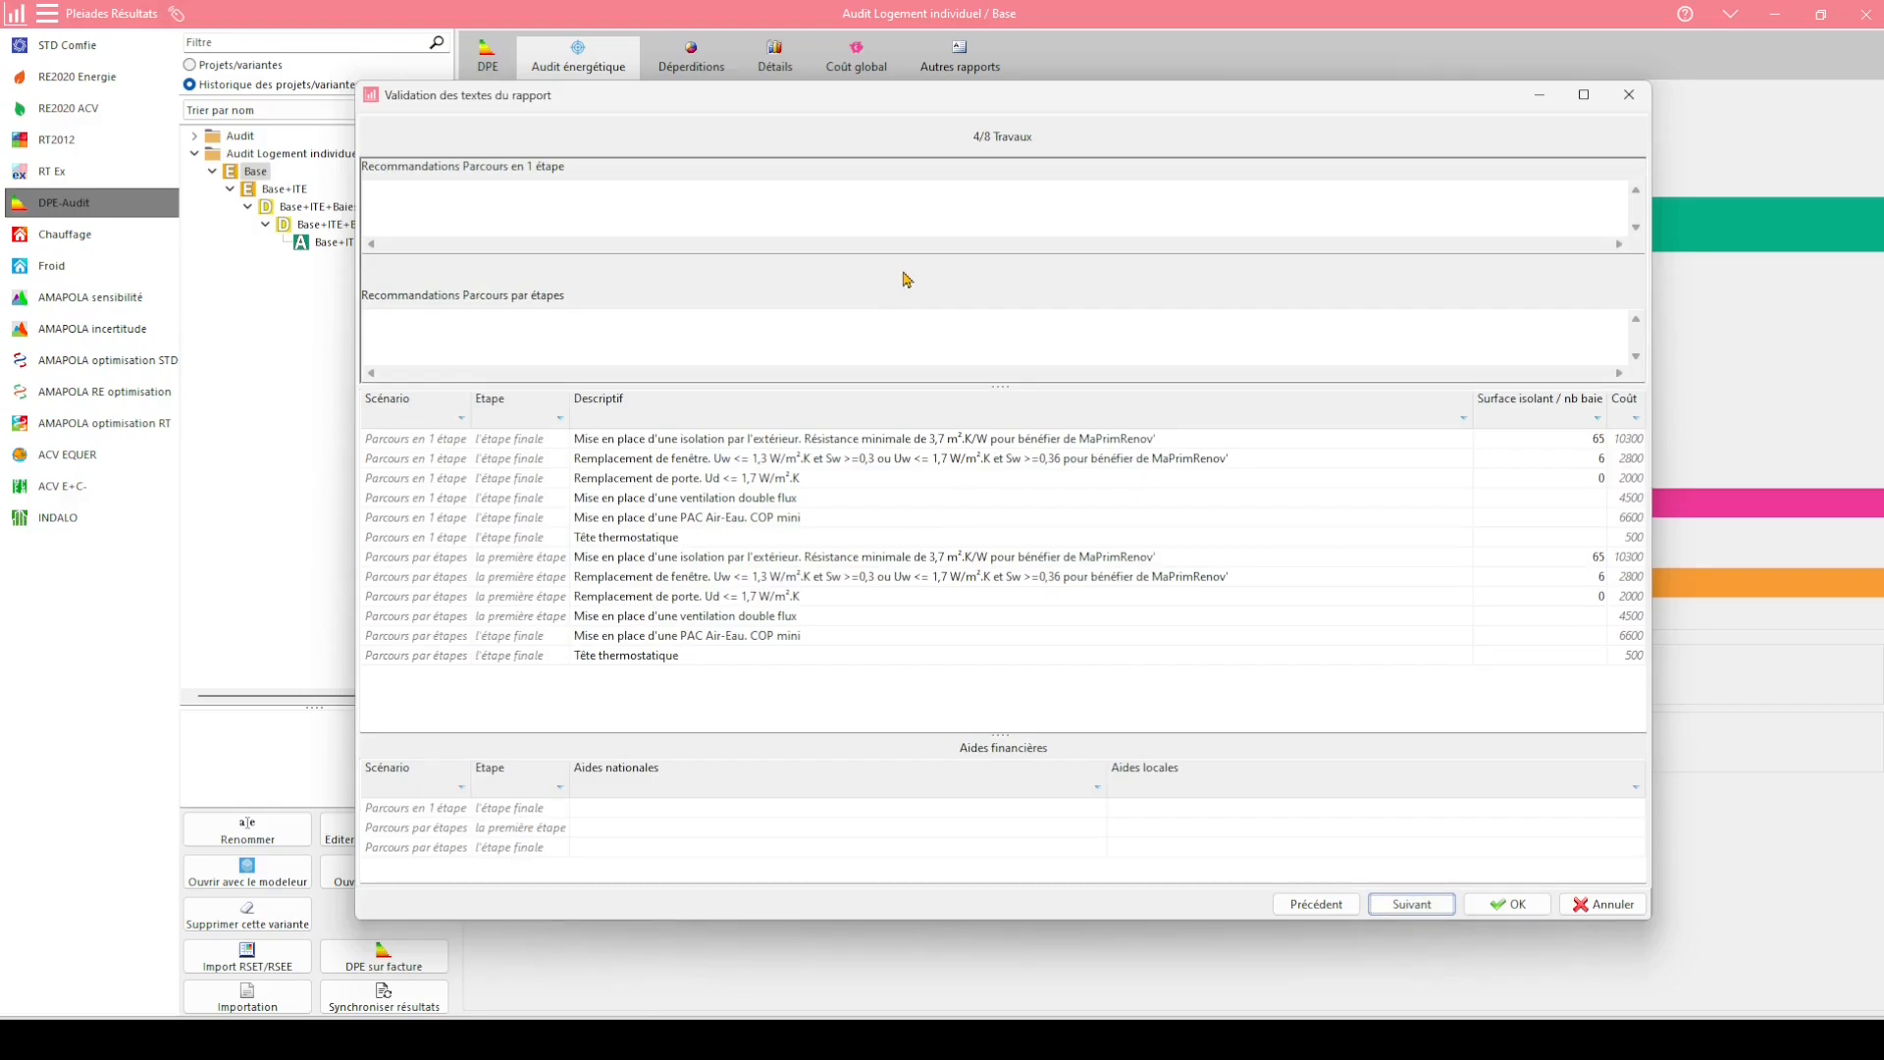
pyautogui.click(487, 201)
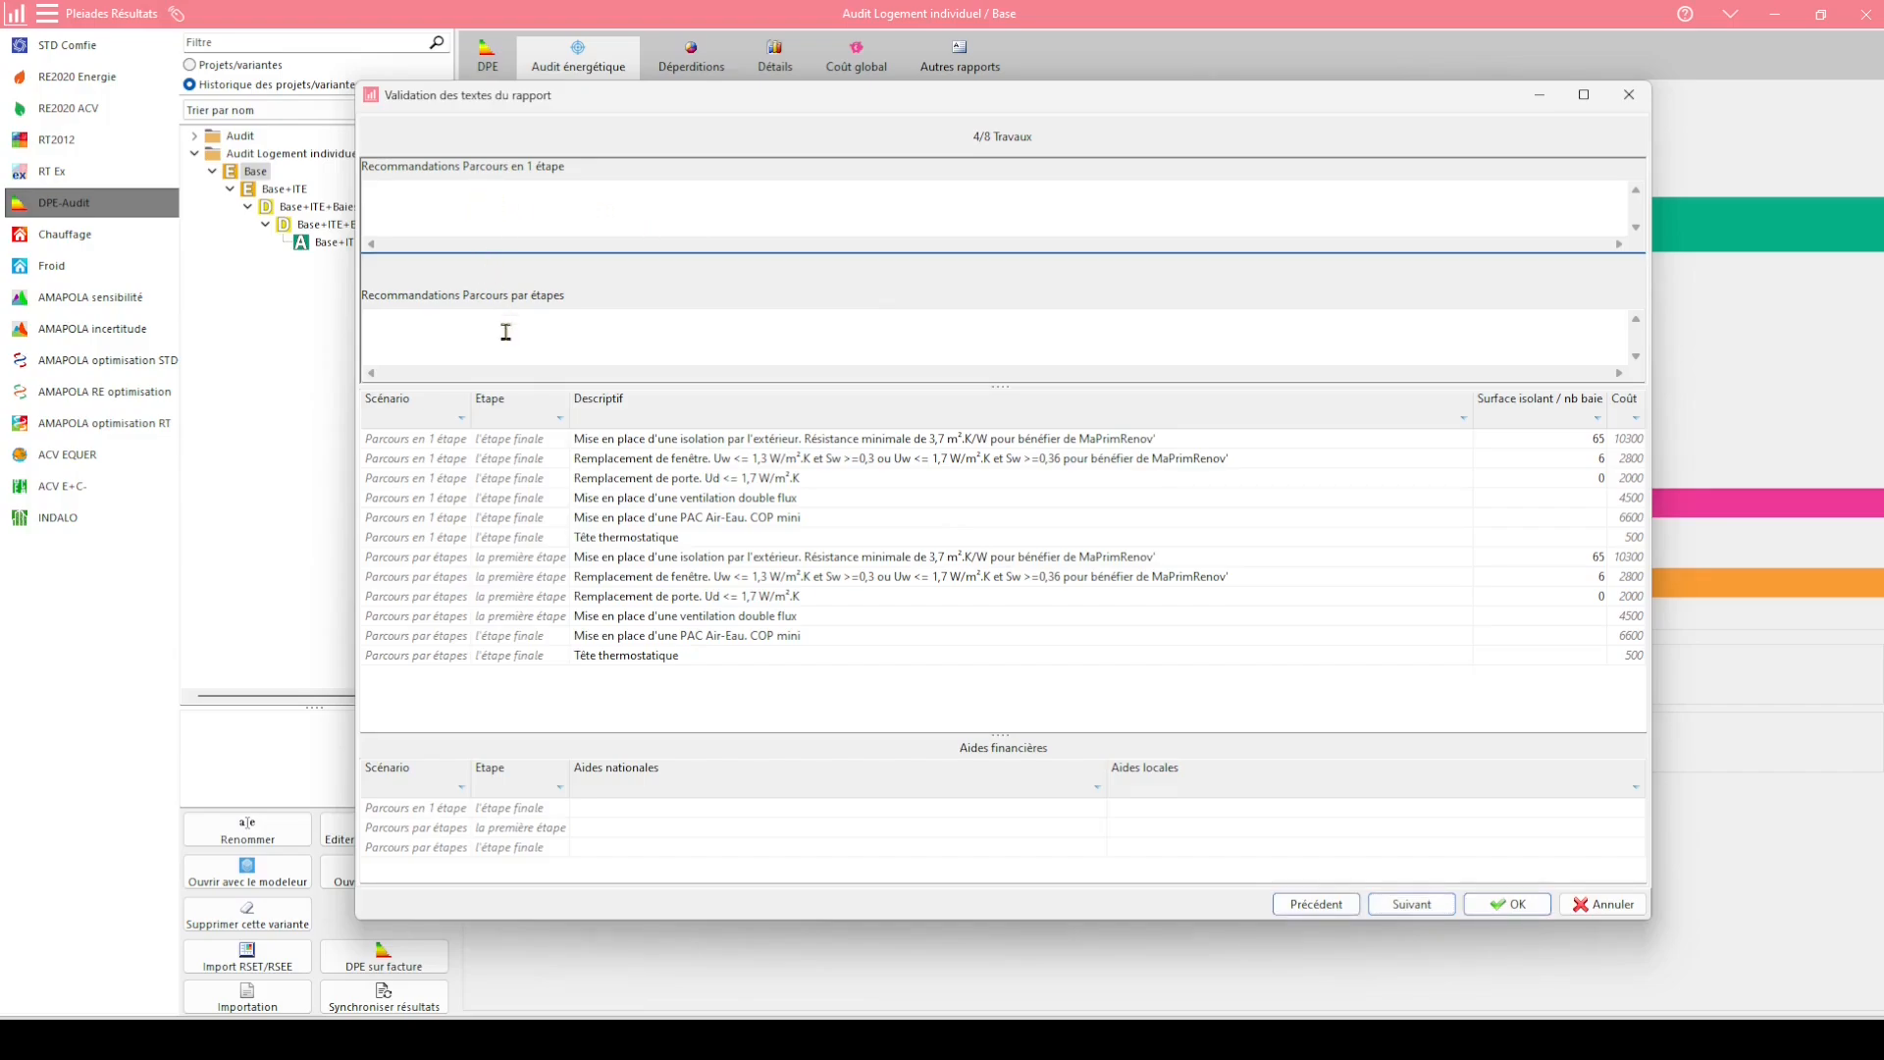
pyautogui.click(407, 207)
pyautogui.moveTo(506, 95); pyautogui.dragTo(639, 113)
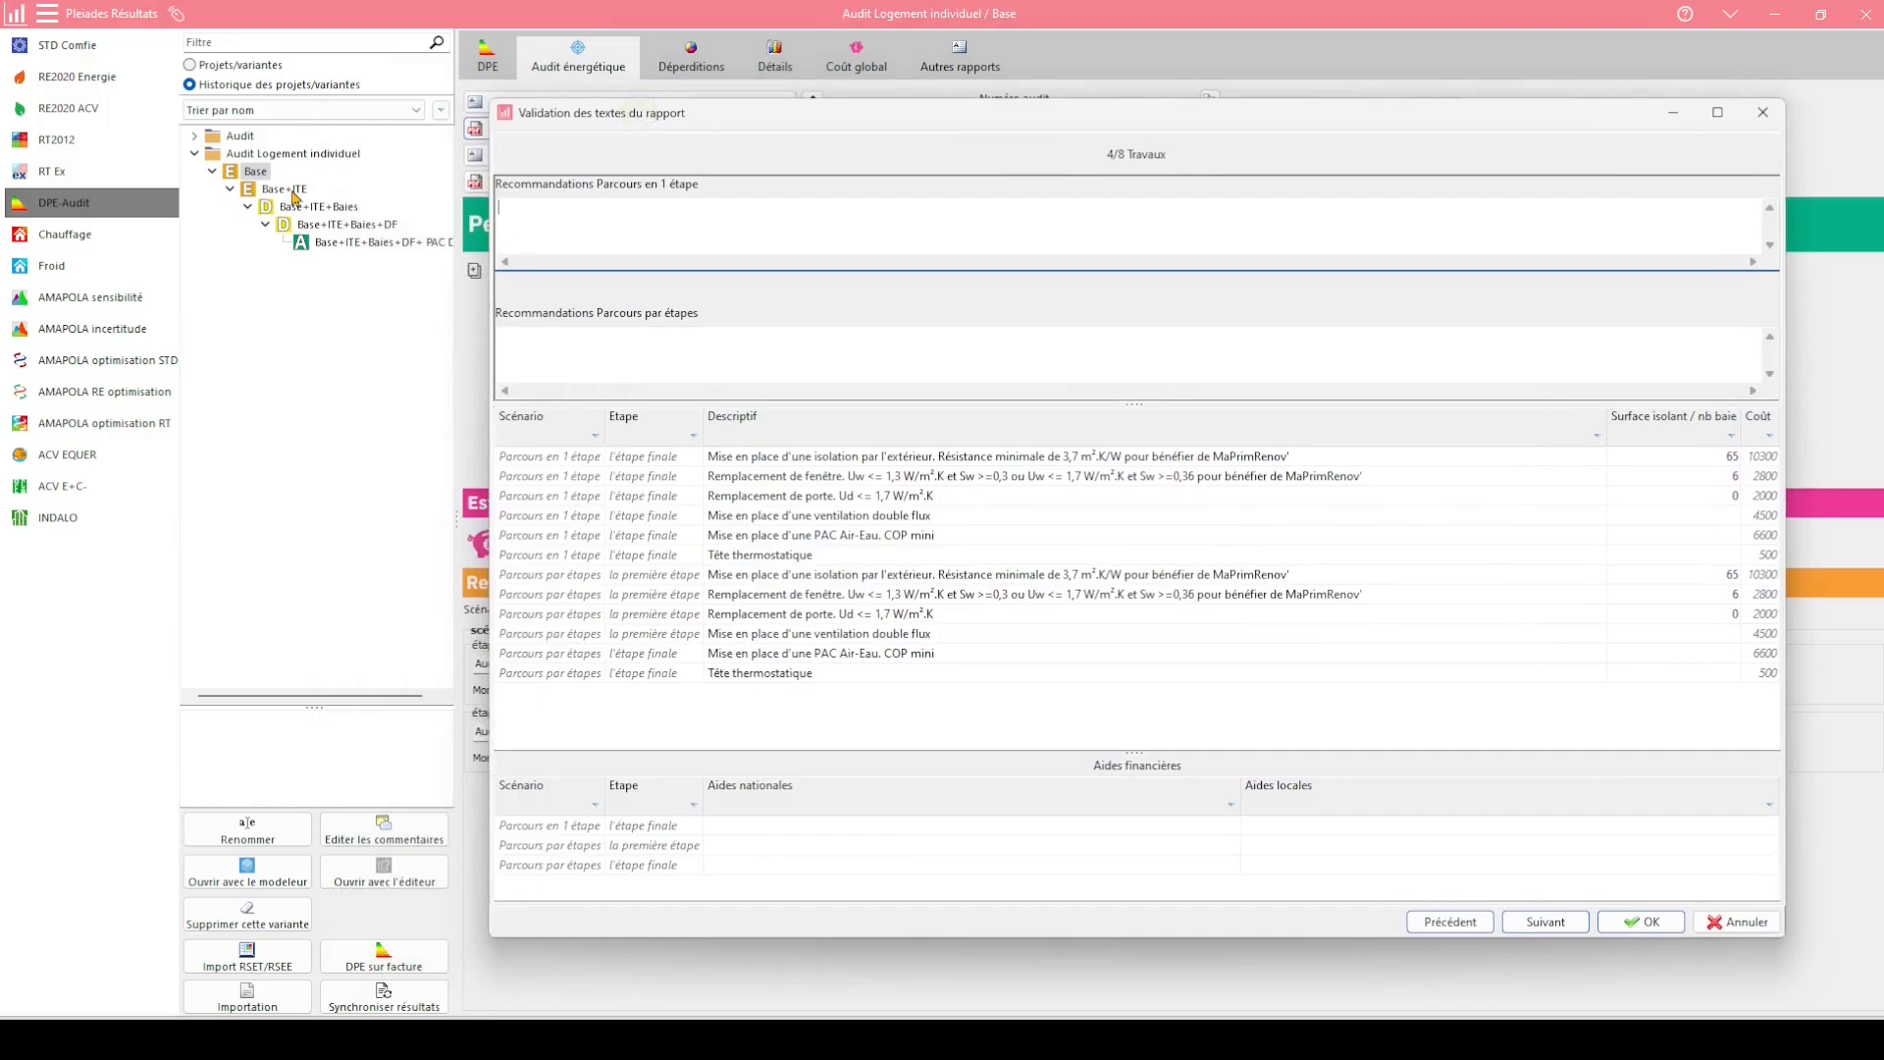
pyautogui.click(525, 219)
# Examine the Parcours en 1 étape works table, checking the exterior insulation description and the door replacement quantity
pyautogui.click(812, 461)
pyautogui.click(1295, 457)
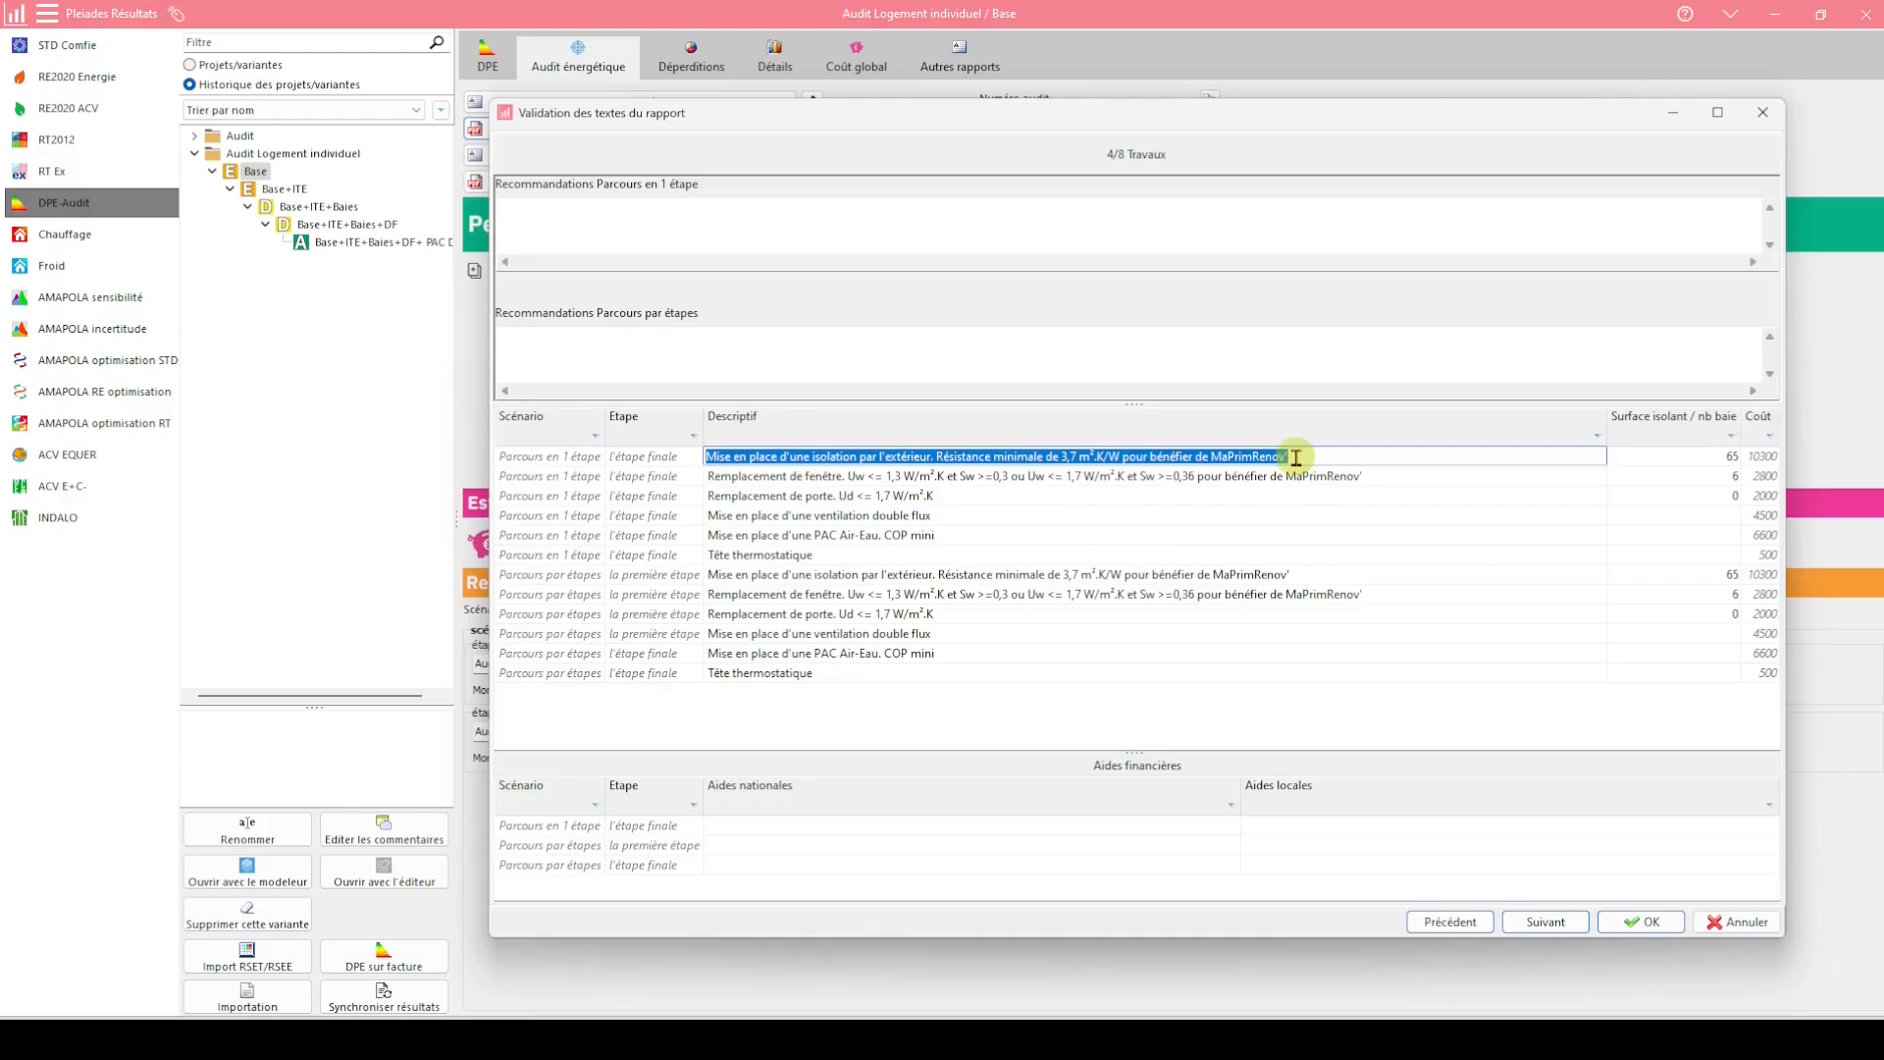
pyautogui.click(1295, 458)
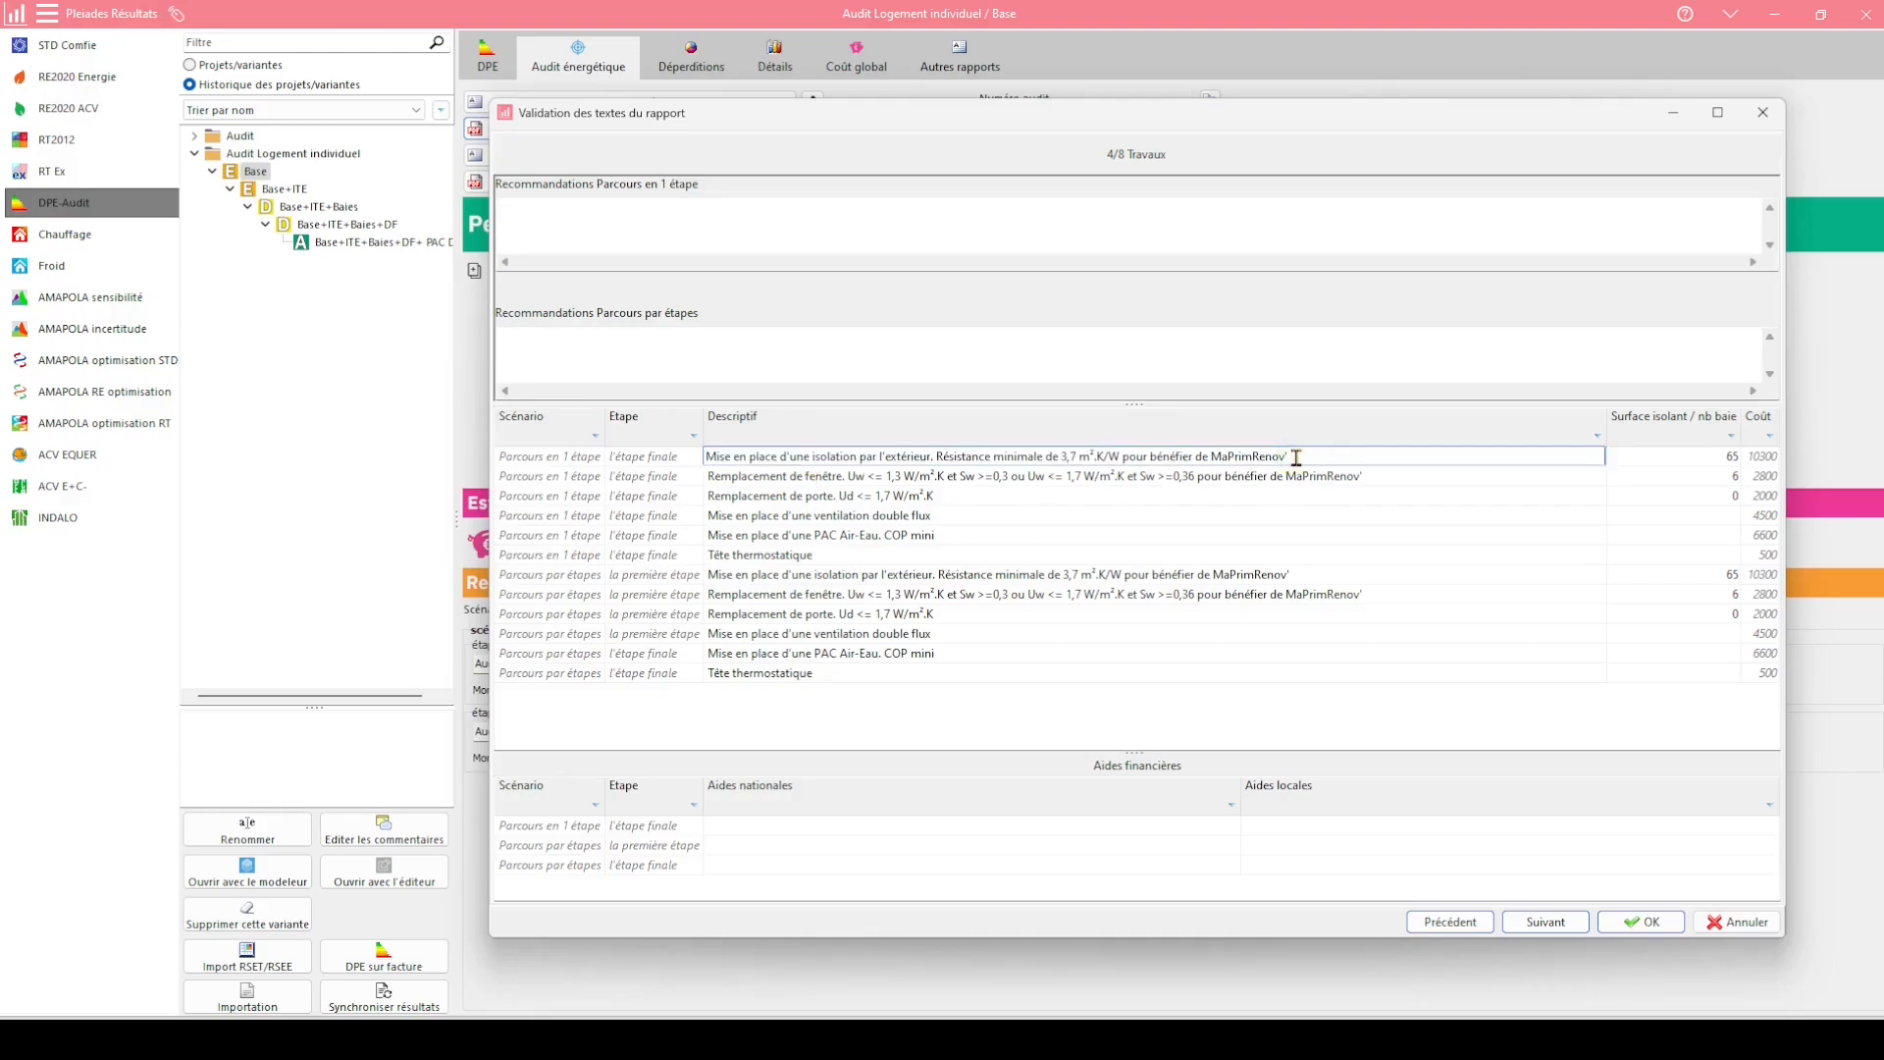
pyautogui.click(1398, 435)
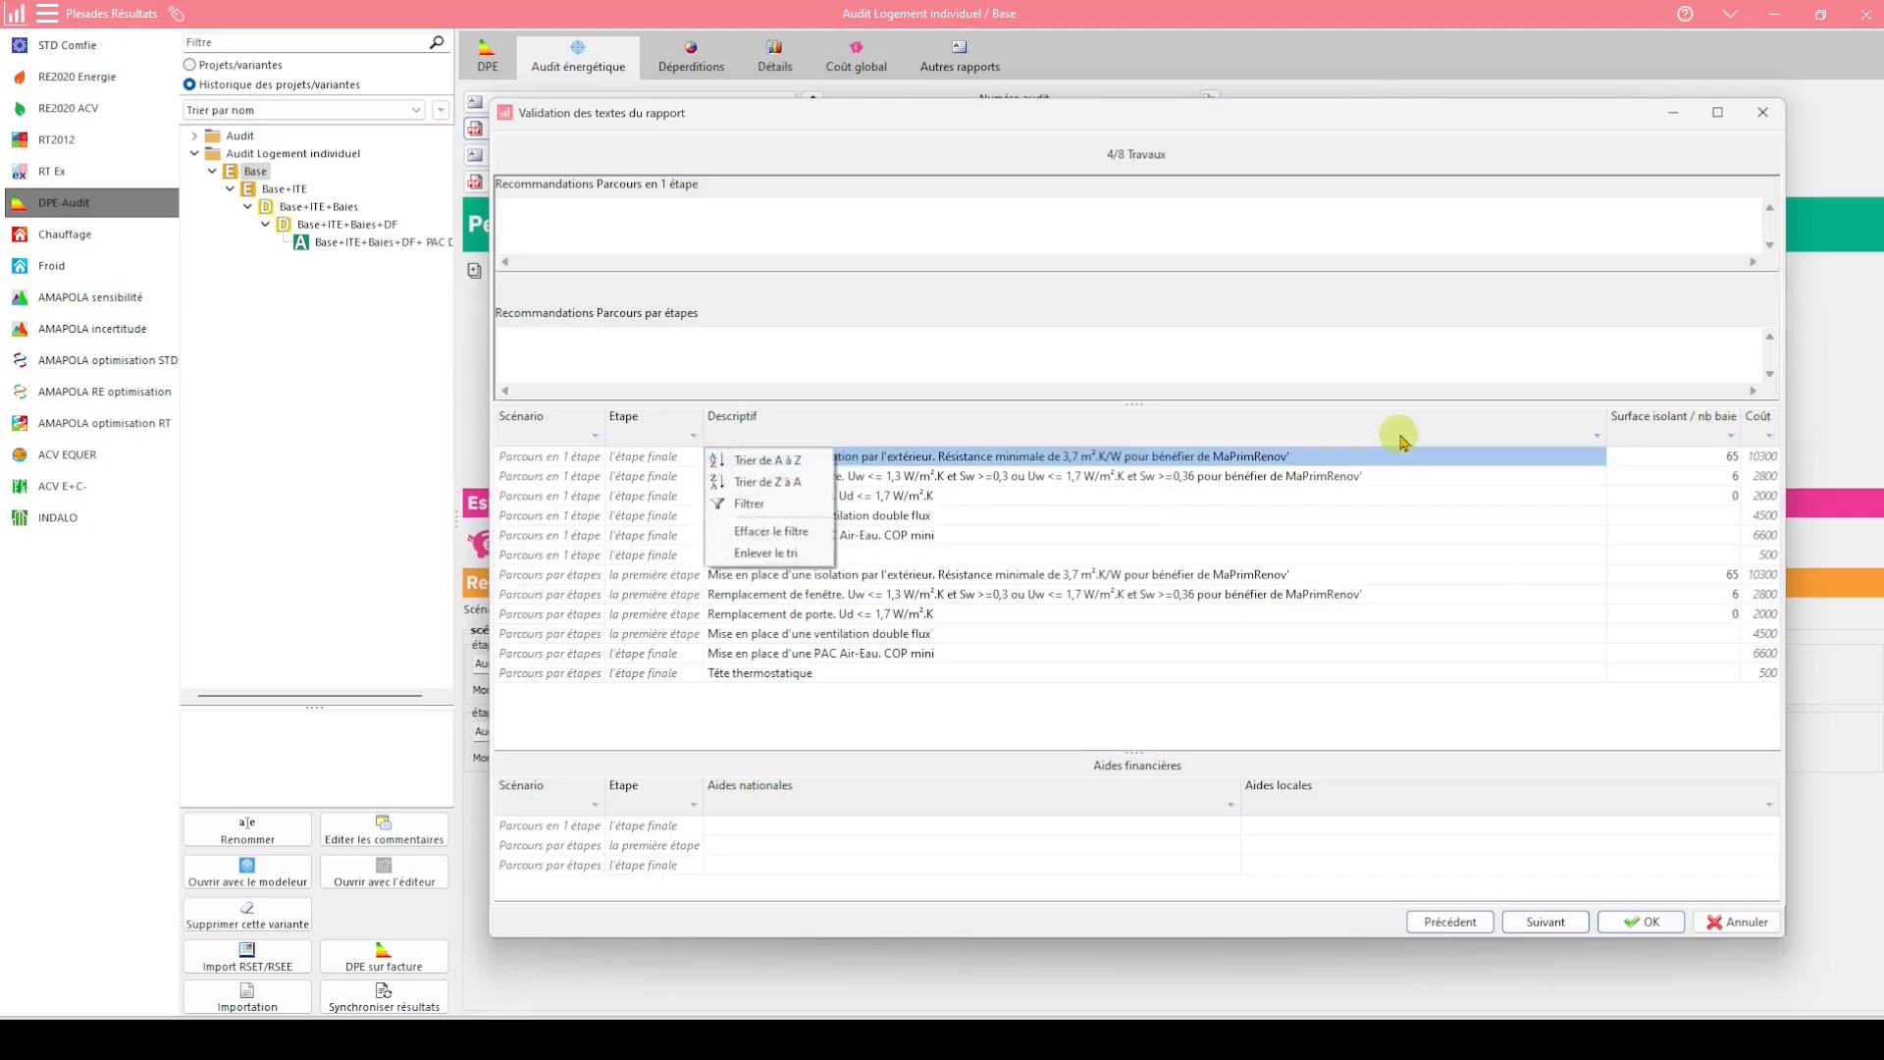
pyautogui.click(1374, 726)
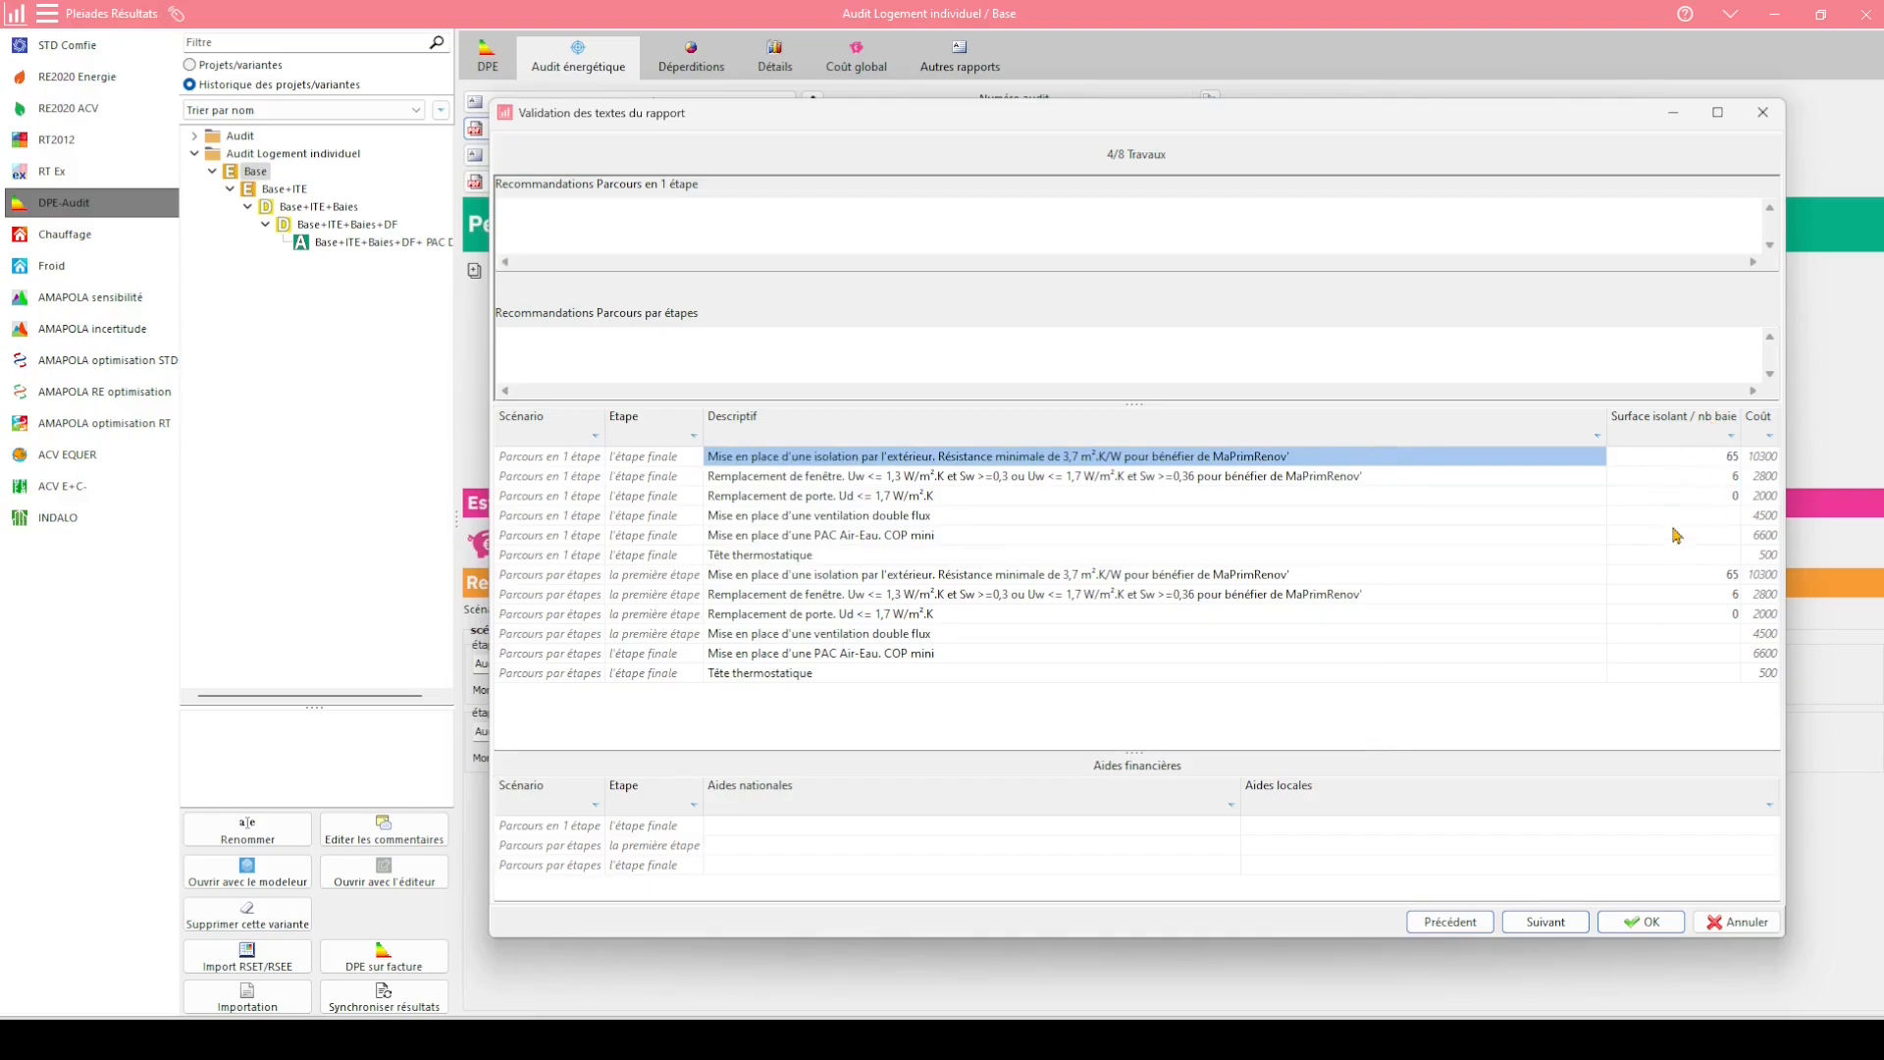
pyautogui.click(1725, 498)
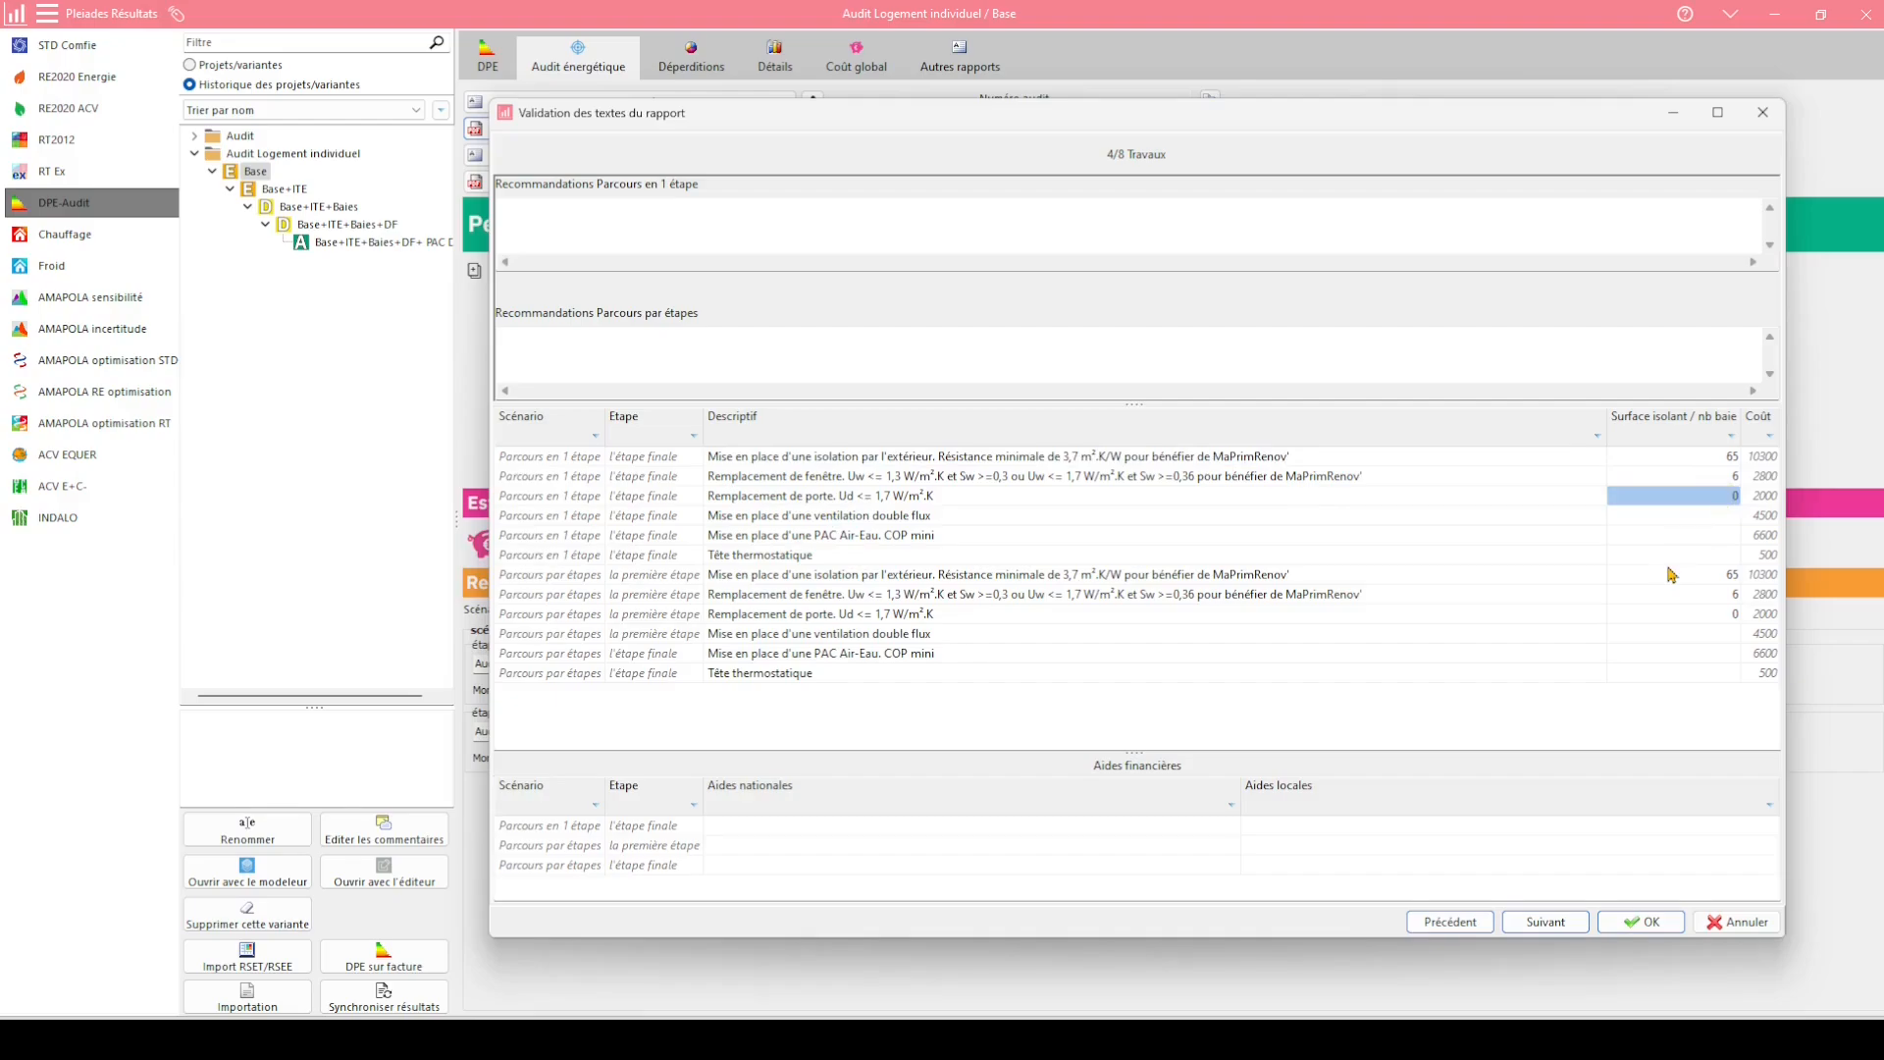
# Add Ma prim rénov from the library as national financial aid for the final stage of the Parcours en 1 étape
pyautogui.click(1092, 800)
pyautogui.click(942, 775)
pyautogui.click(957, 826)
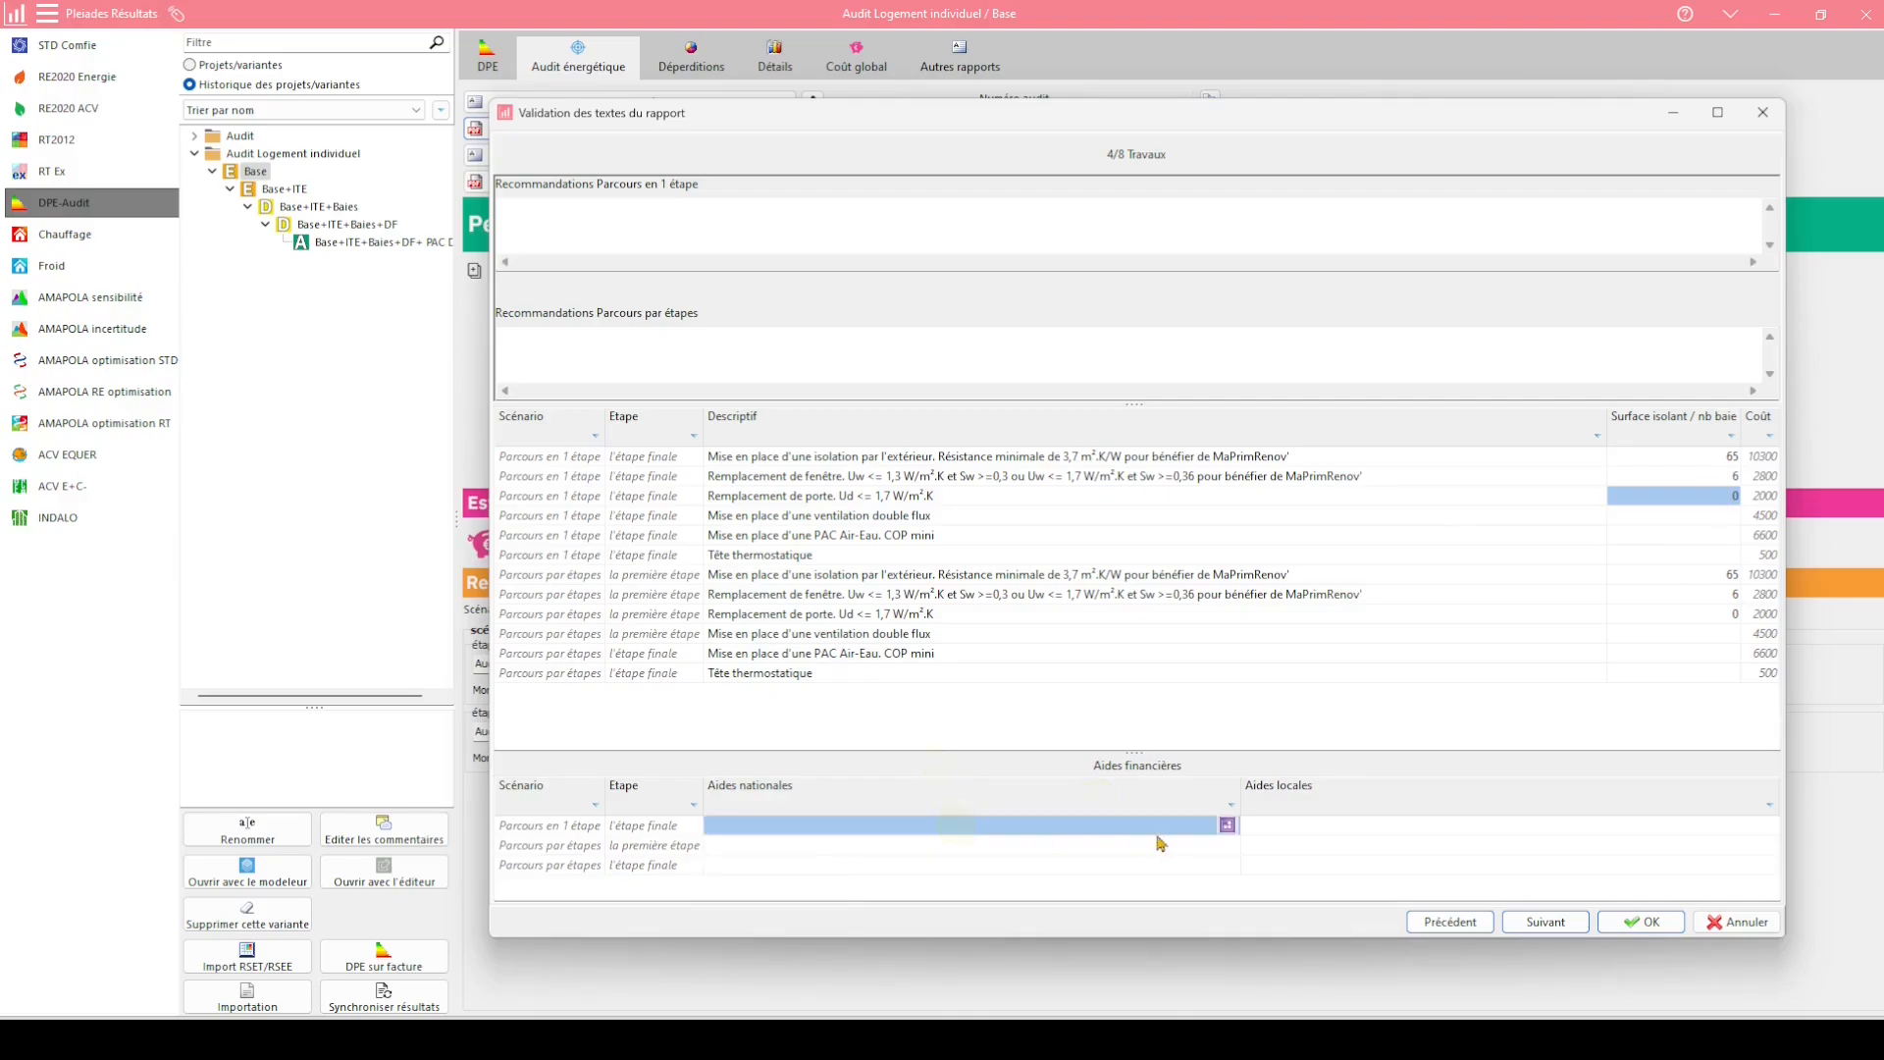
pyautogui.click(1227, 824)
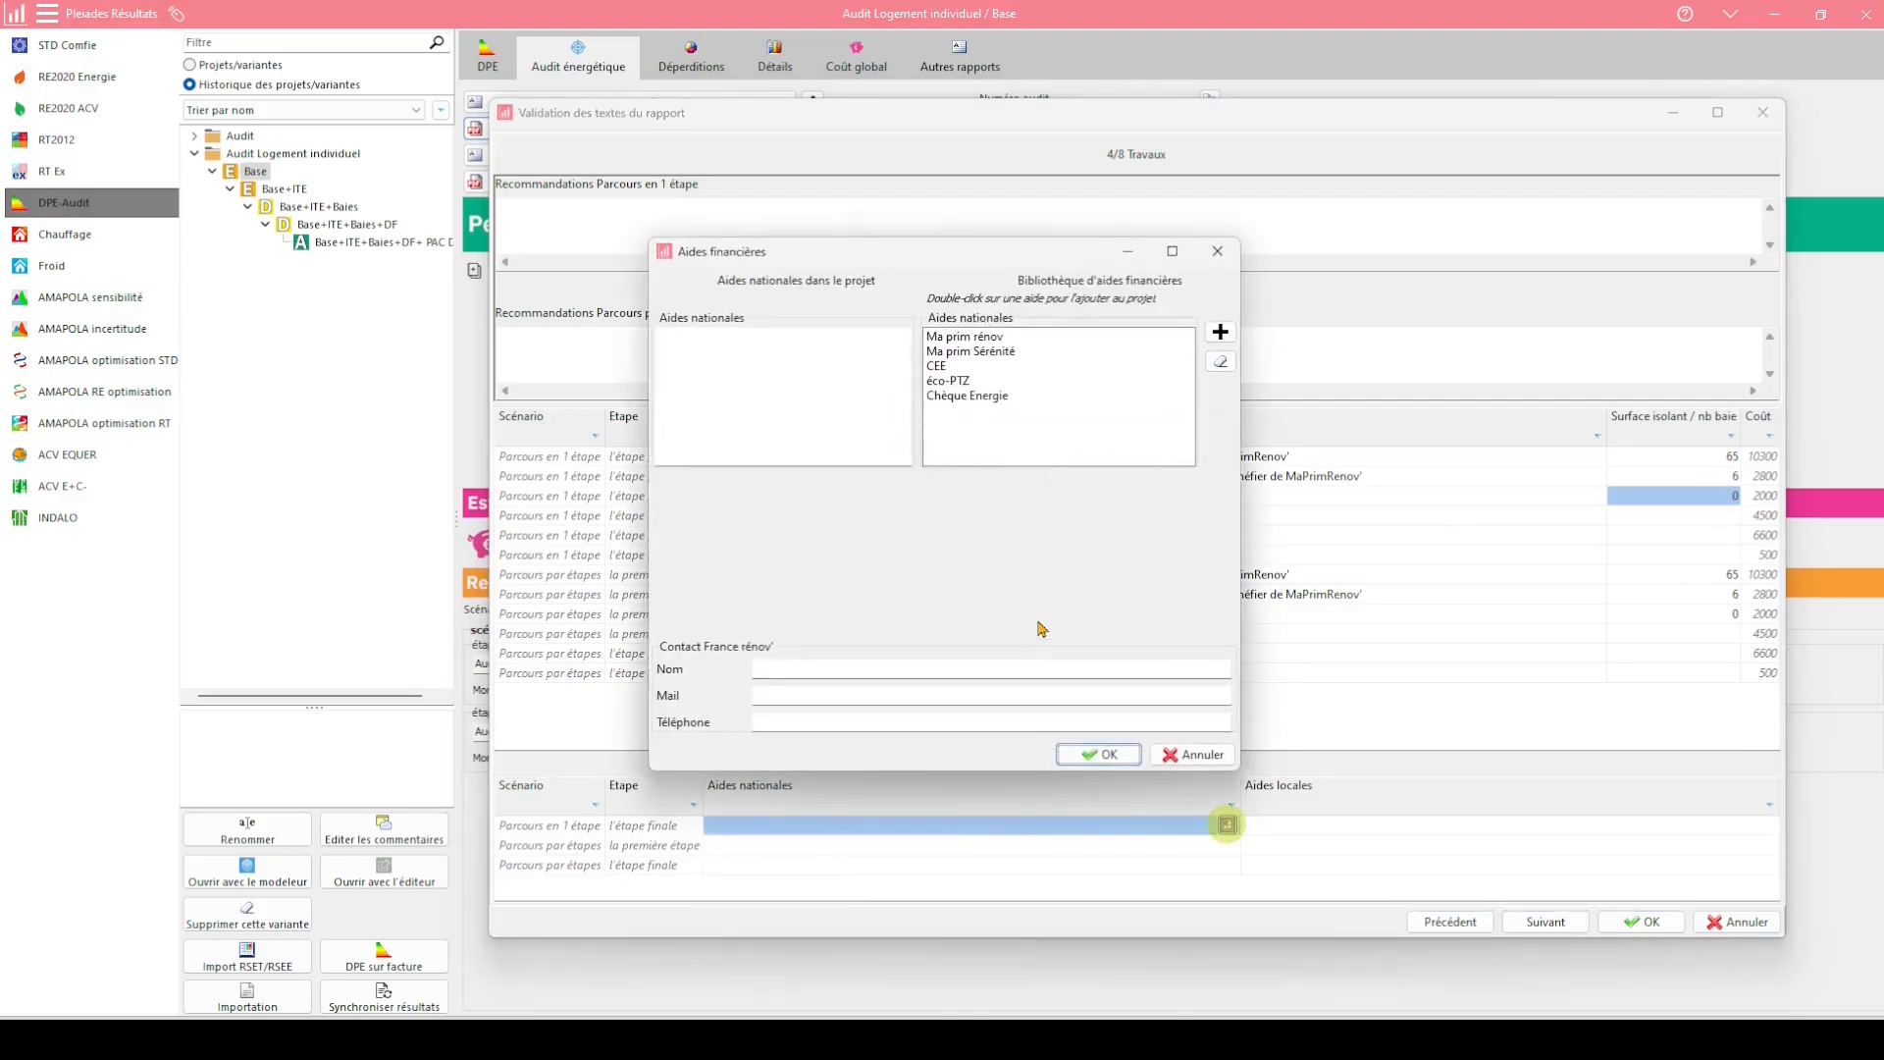
pyautogui.click(984, 338)
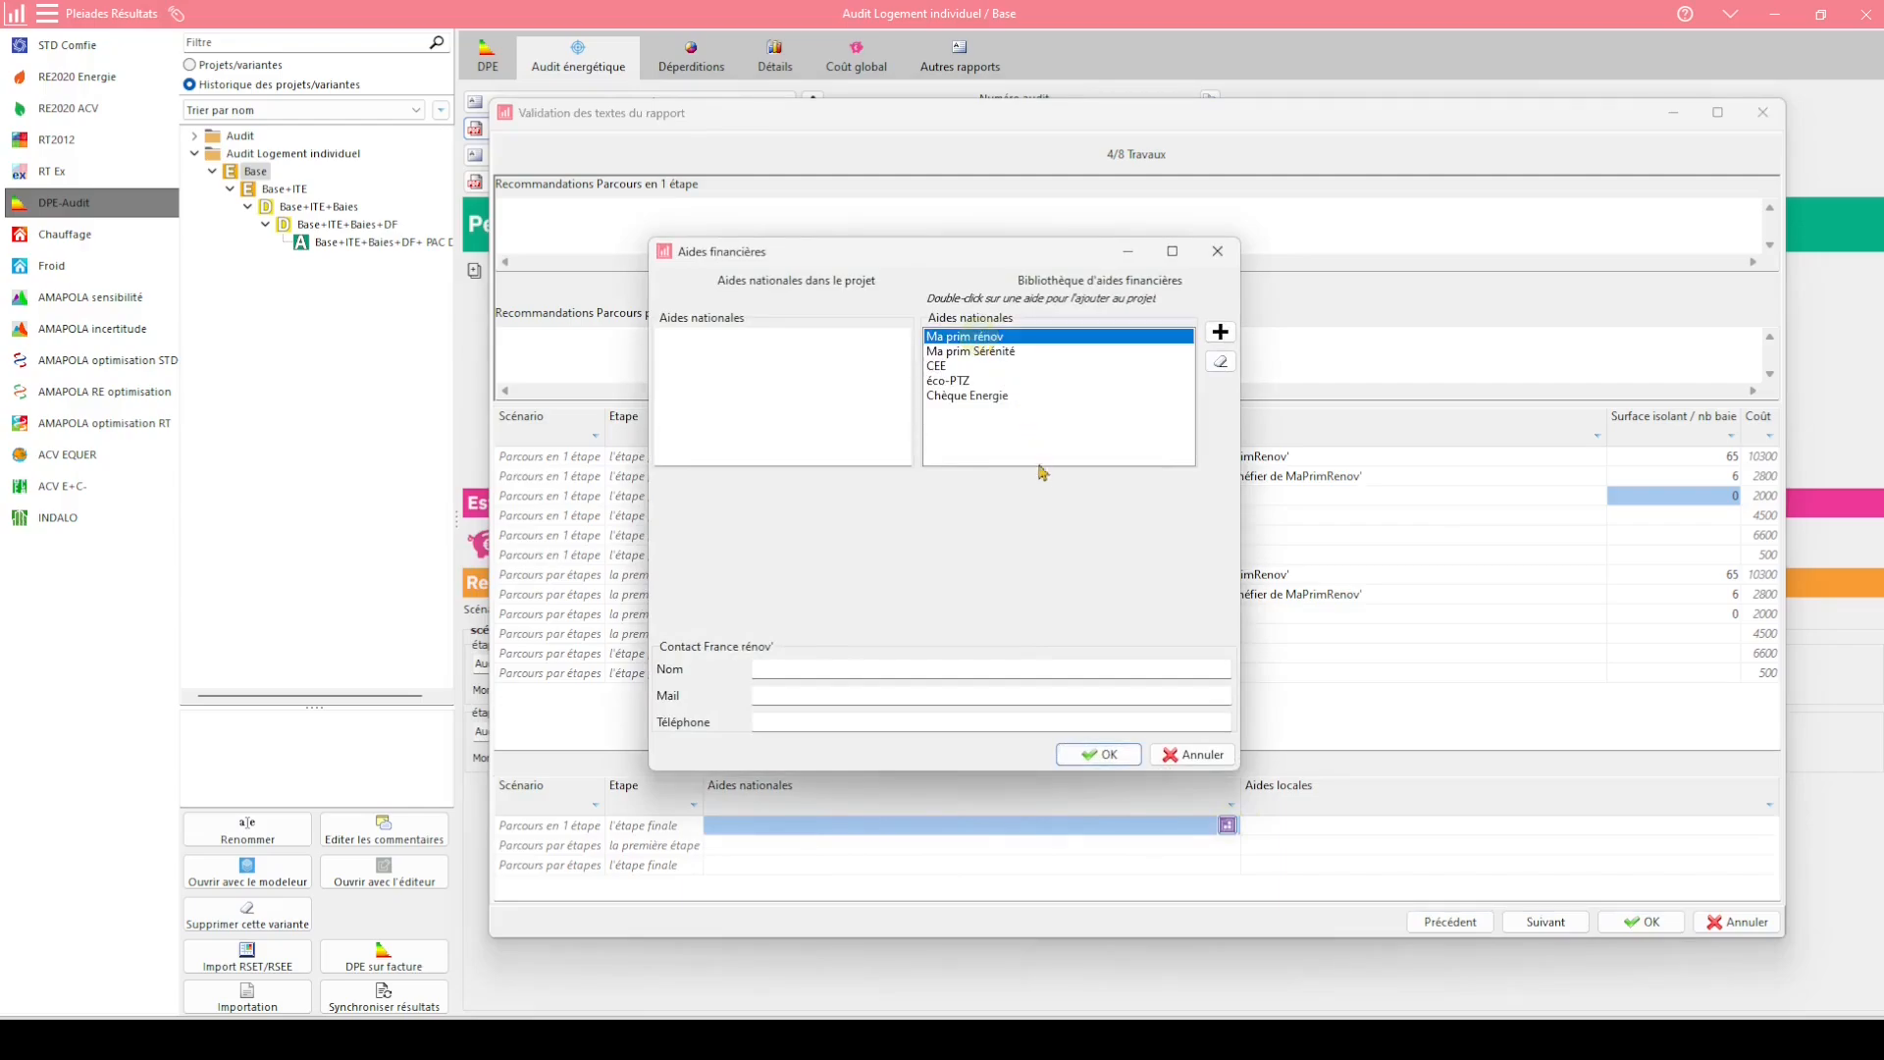
pyautogui.doubleClick(978, 341)
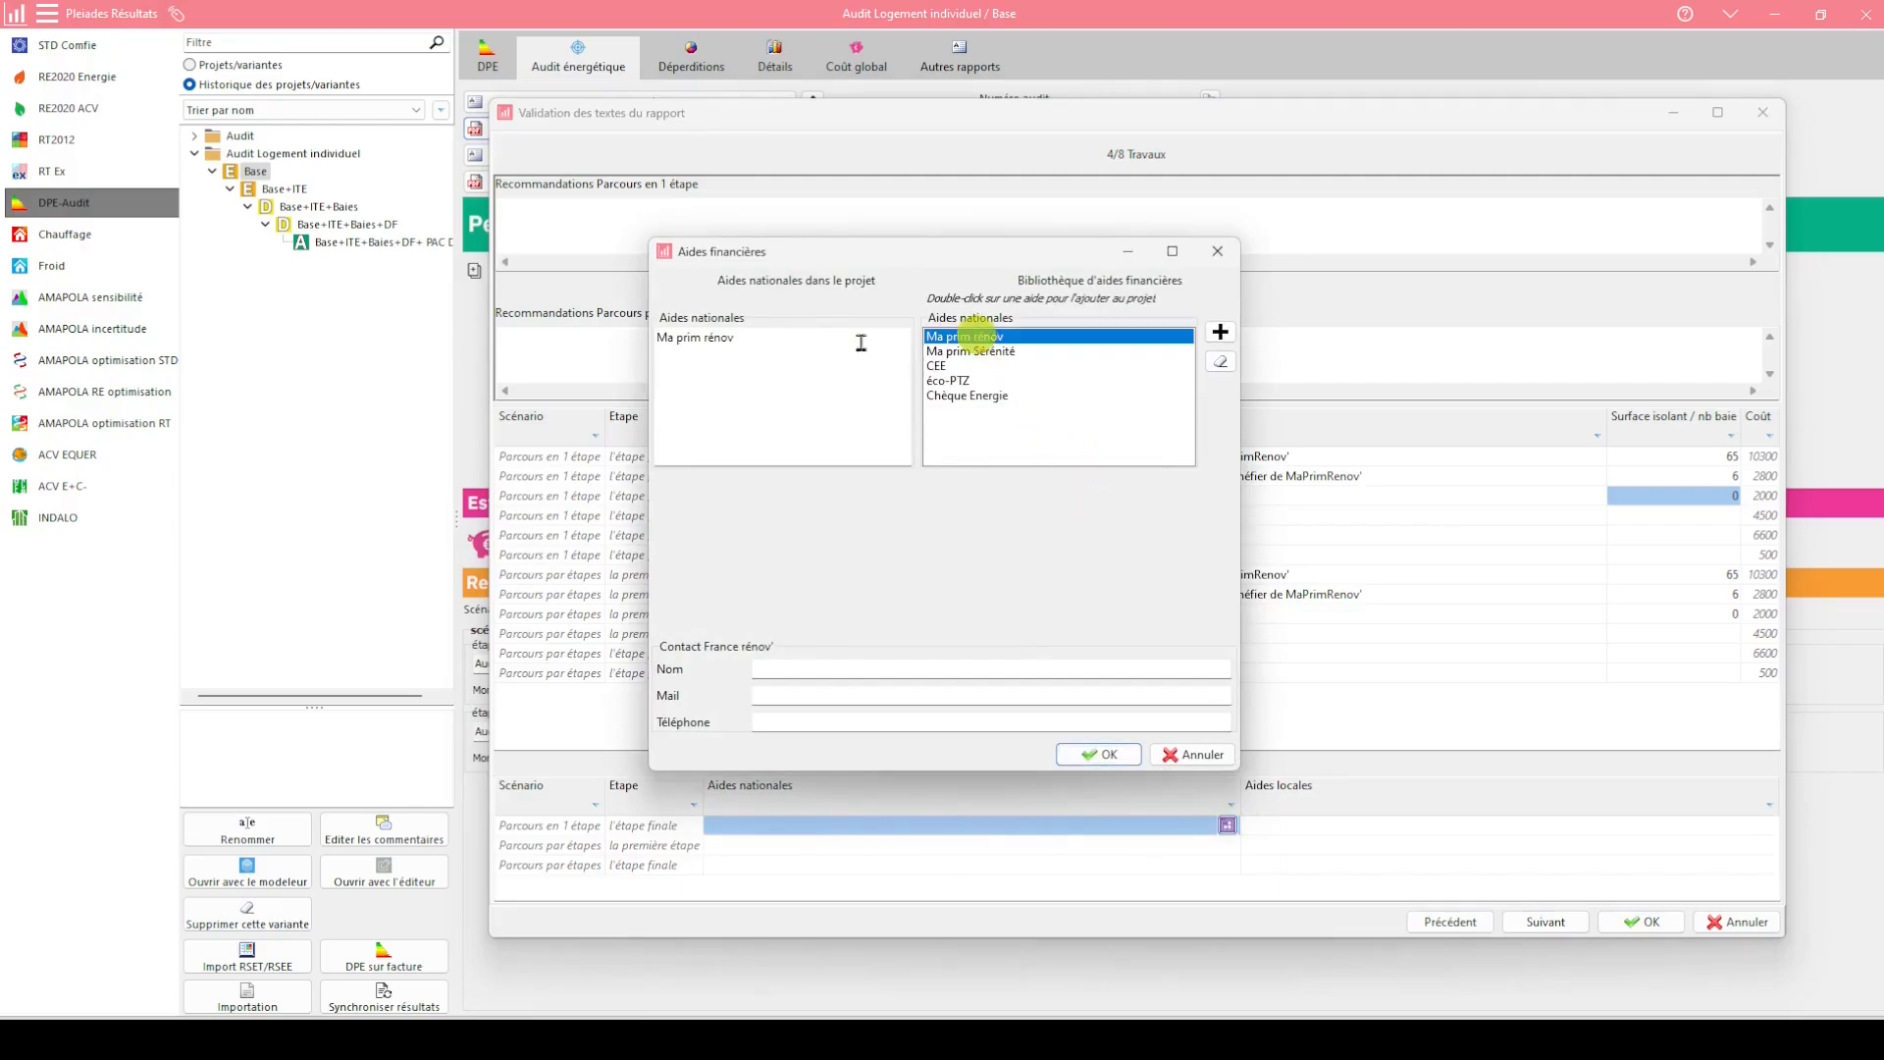
pyautogui.click(1101, 755)
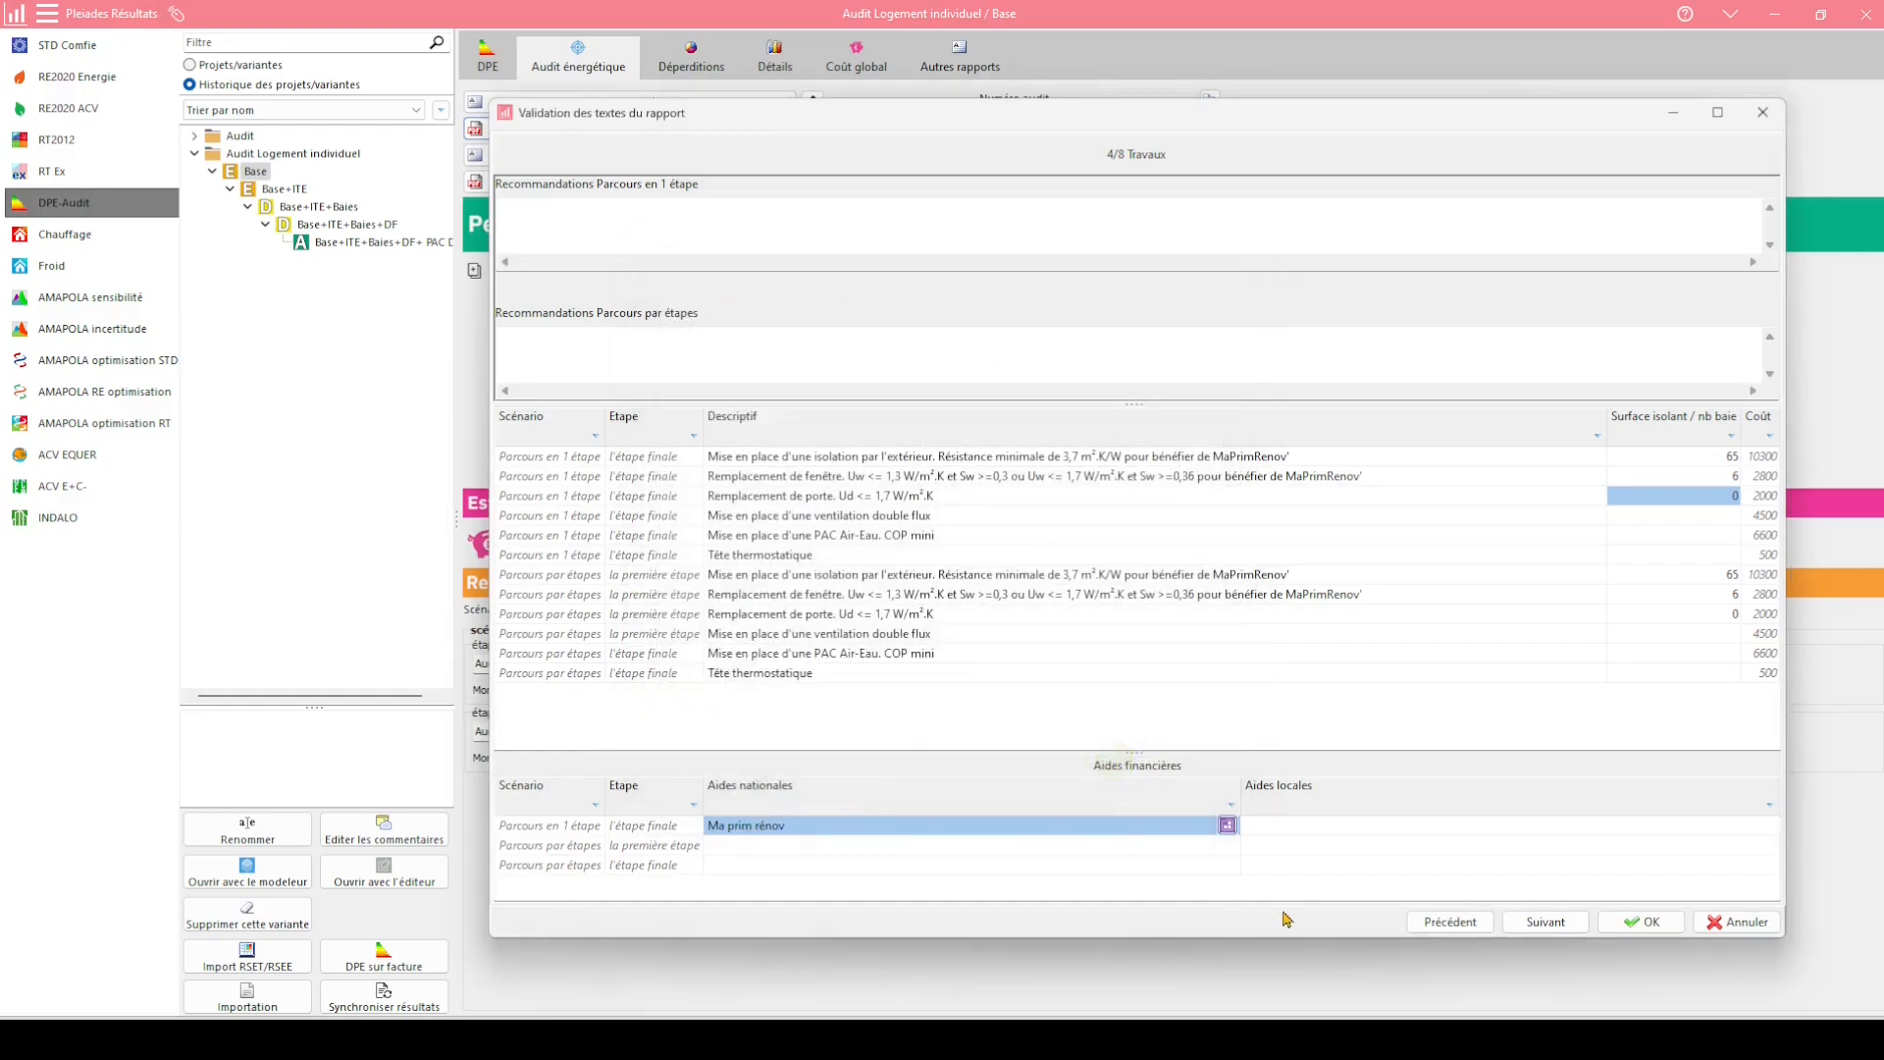
# Advance through the lexicon, reviewing its selected definitions, to the list of supporting documents
pyautogui.click(1533, 921)
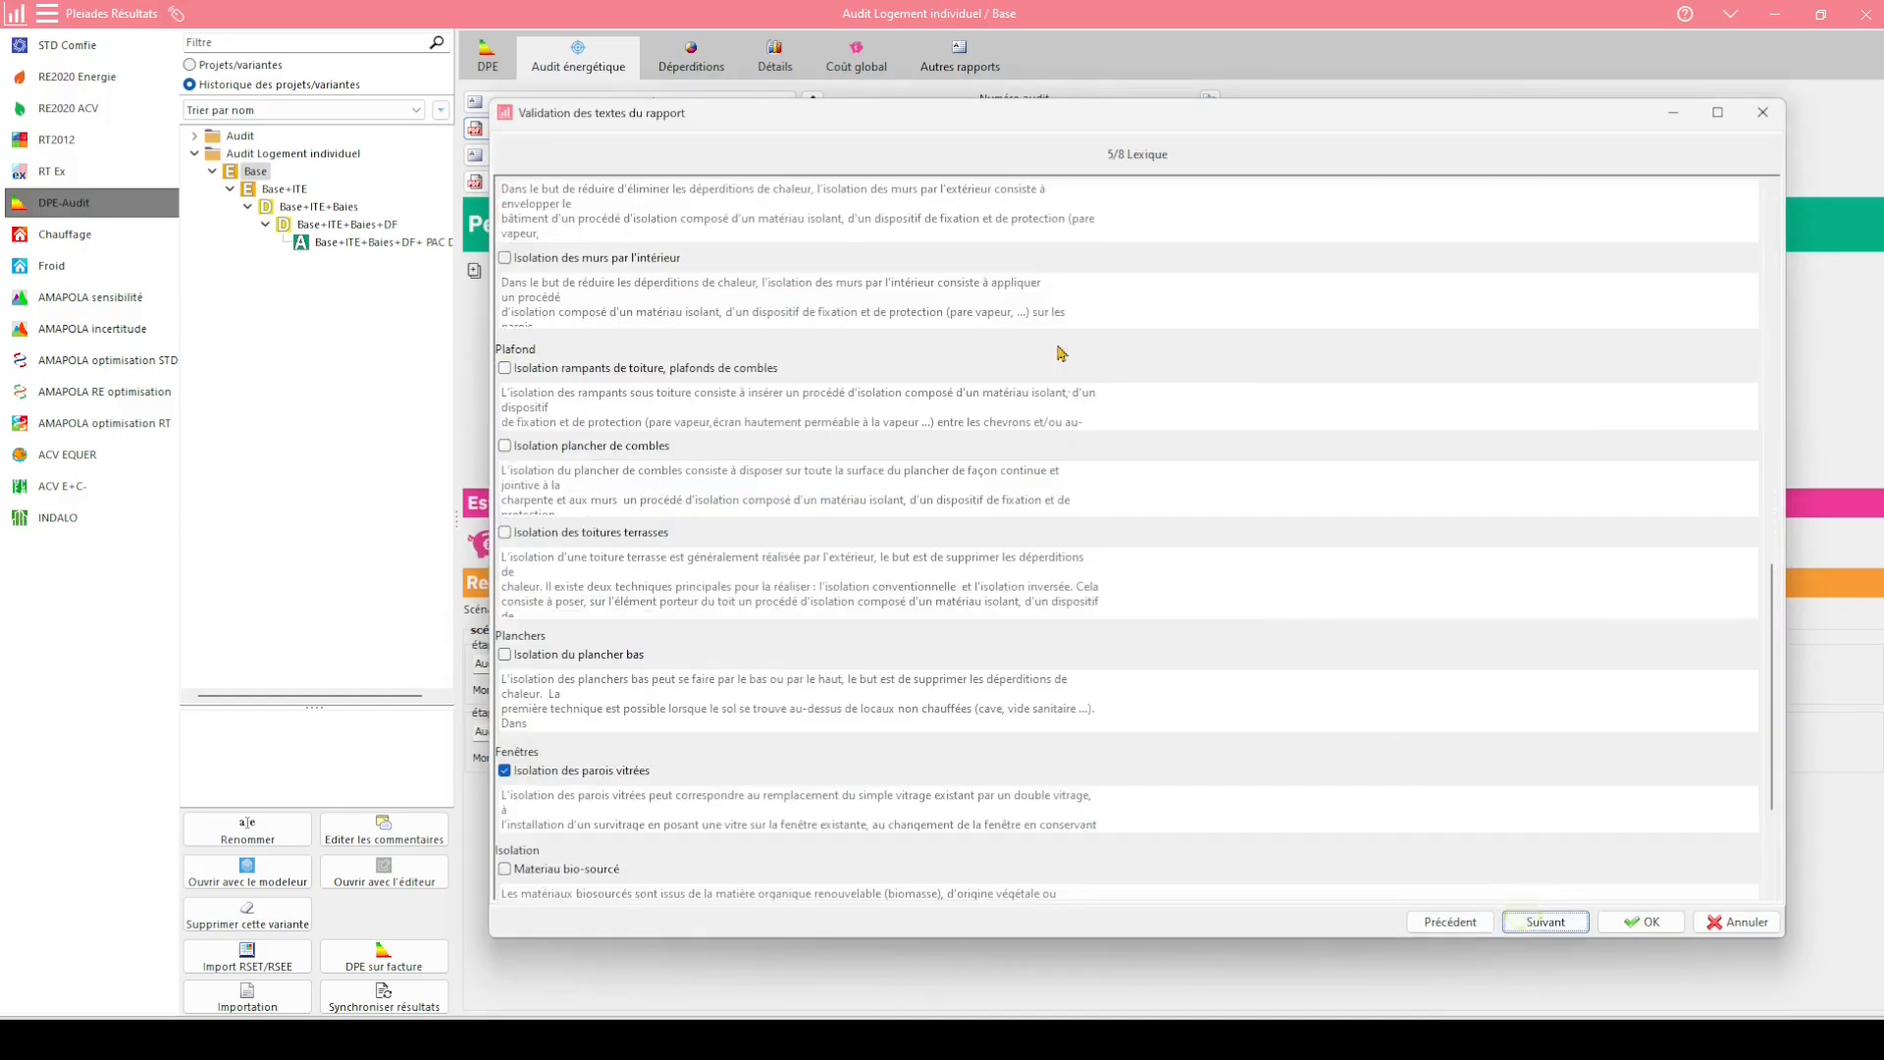
pyautogui.moveTo(1771, 598); pyautogui.dragTo(1738, 217)
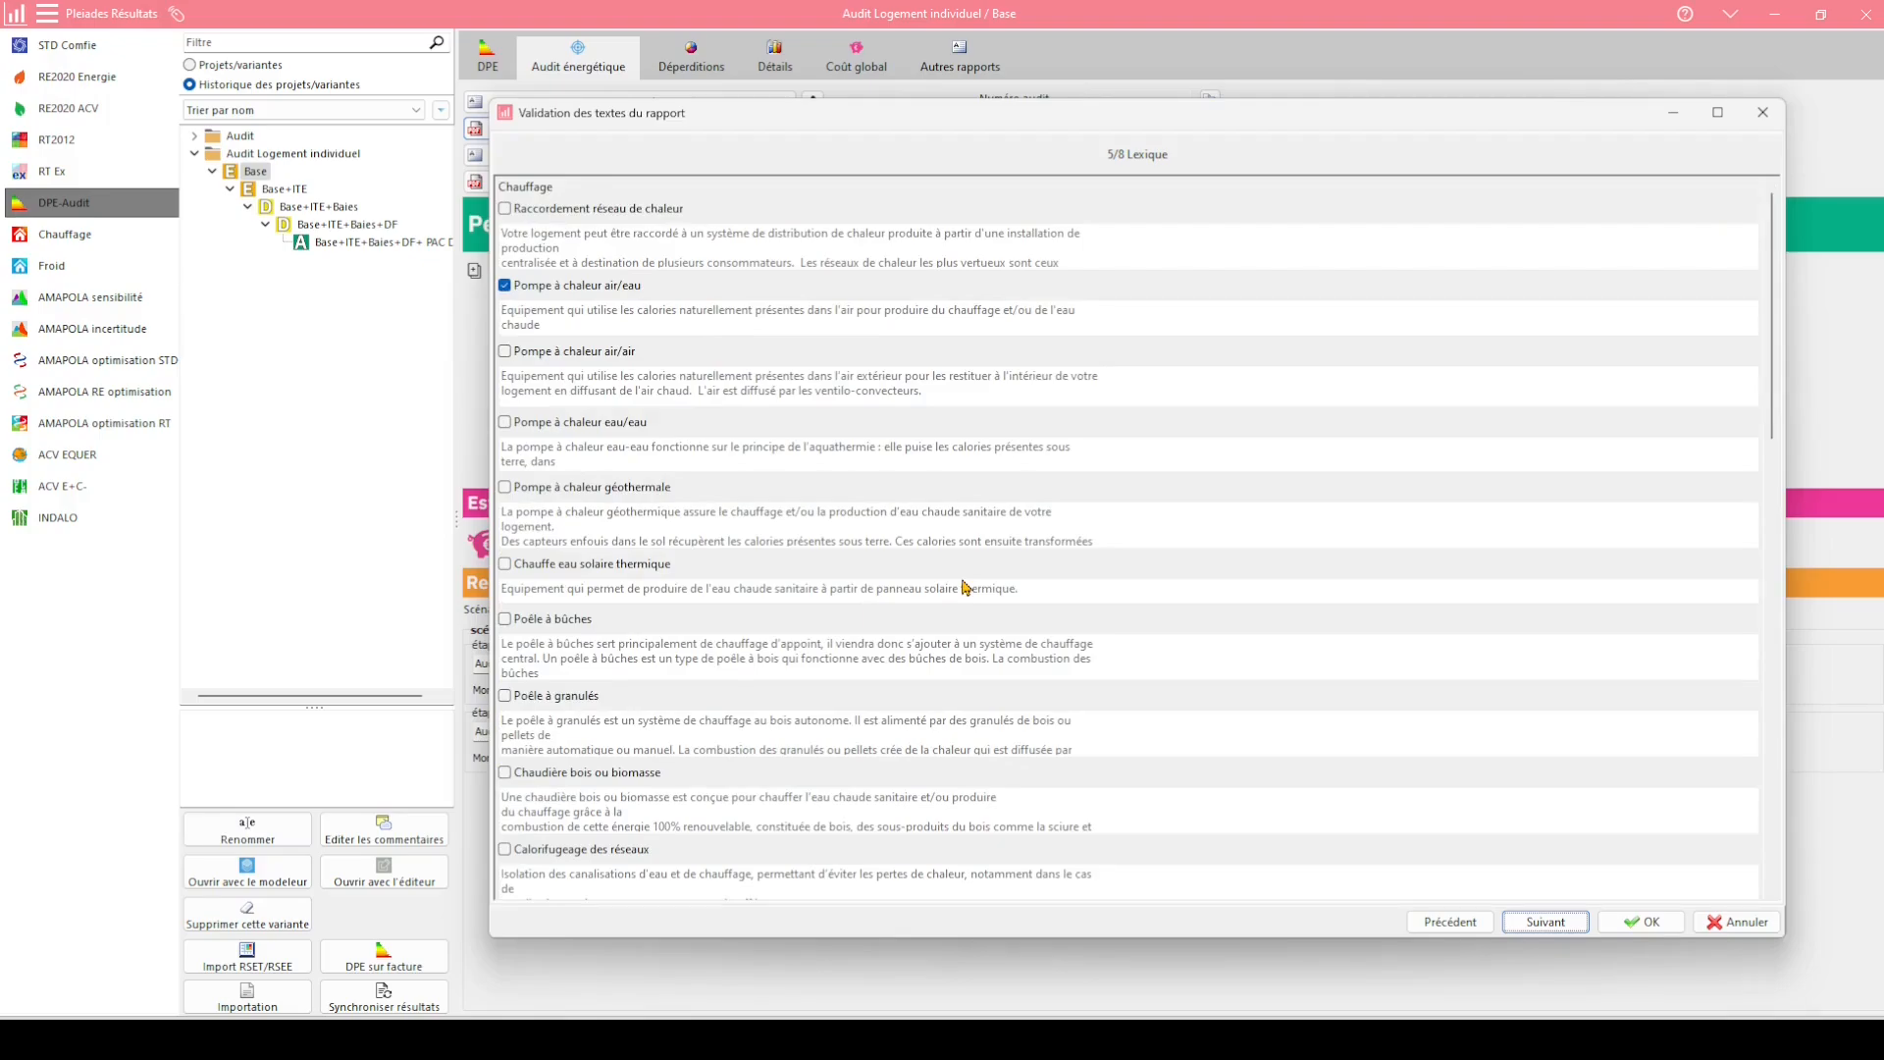
pyautogui.click(1546, 922)
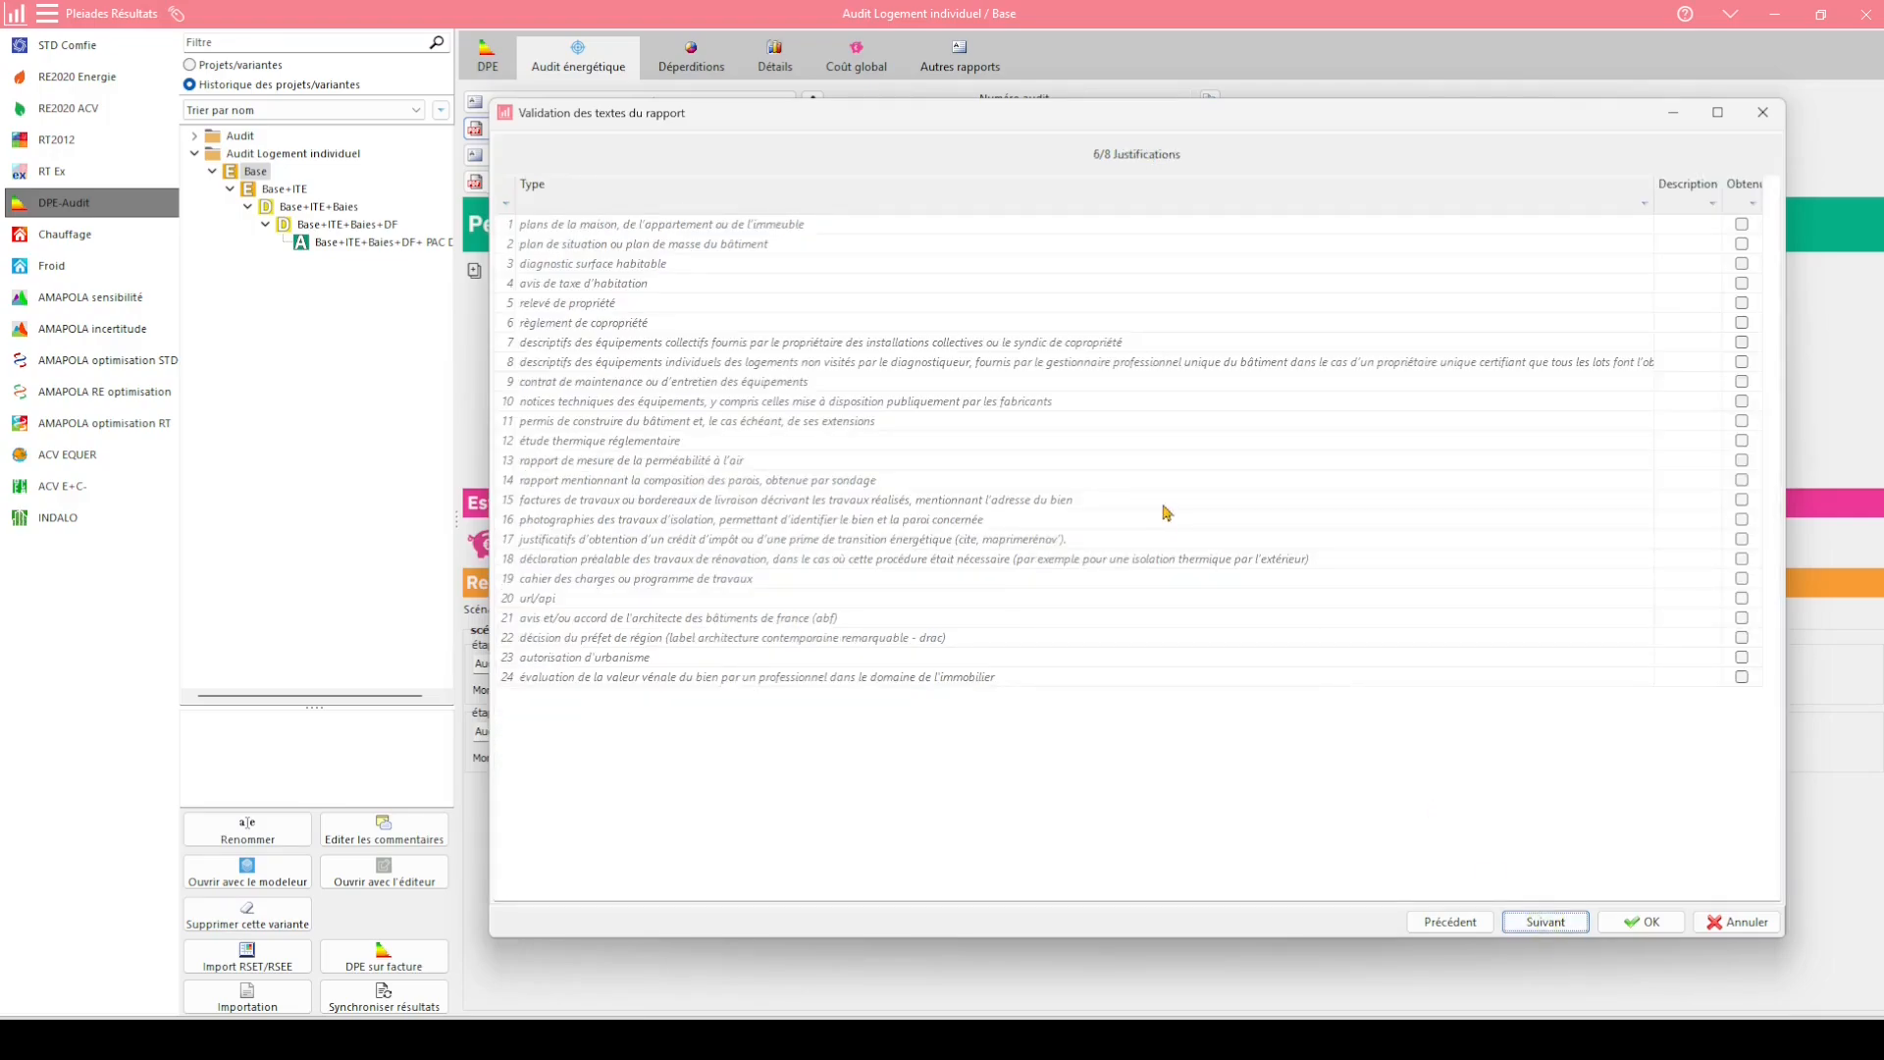
pyautogui.click(771, 227)
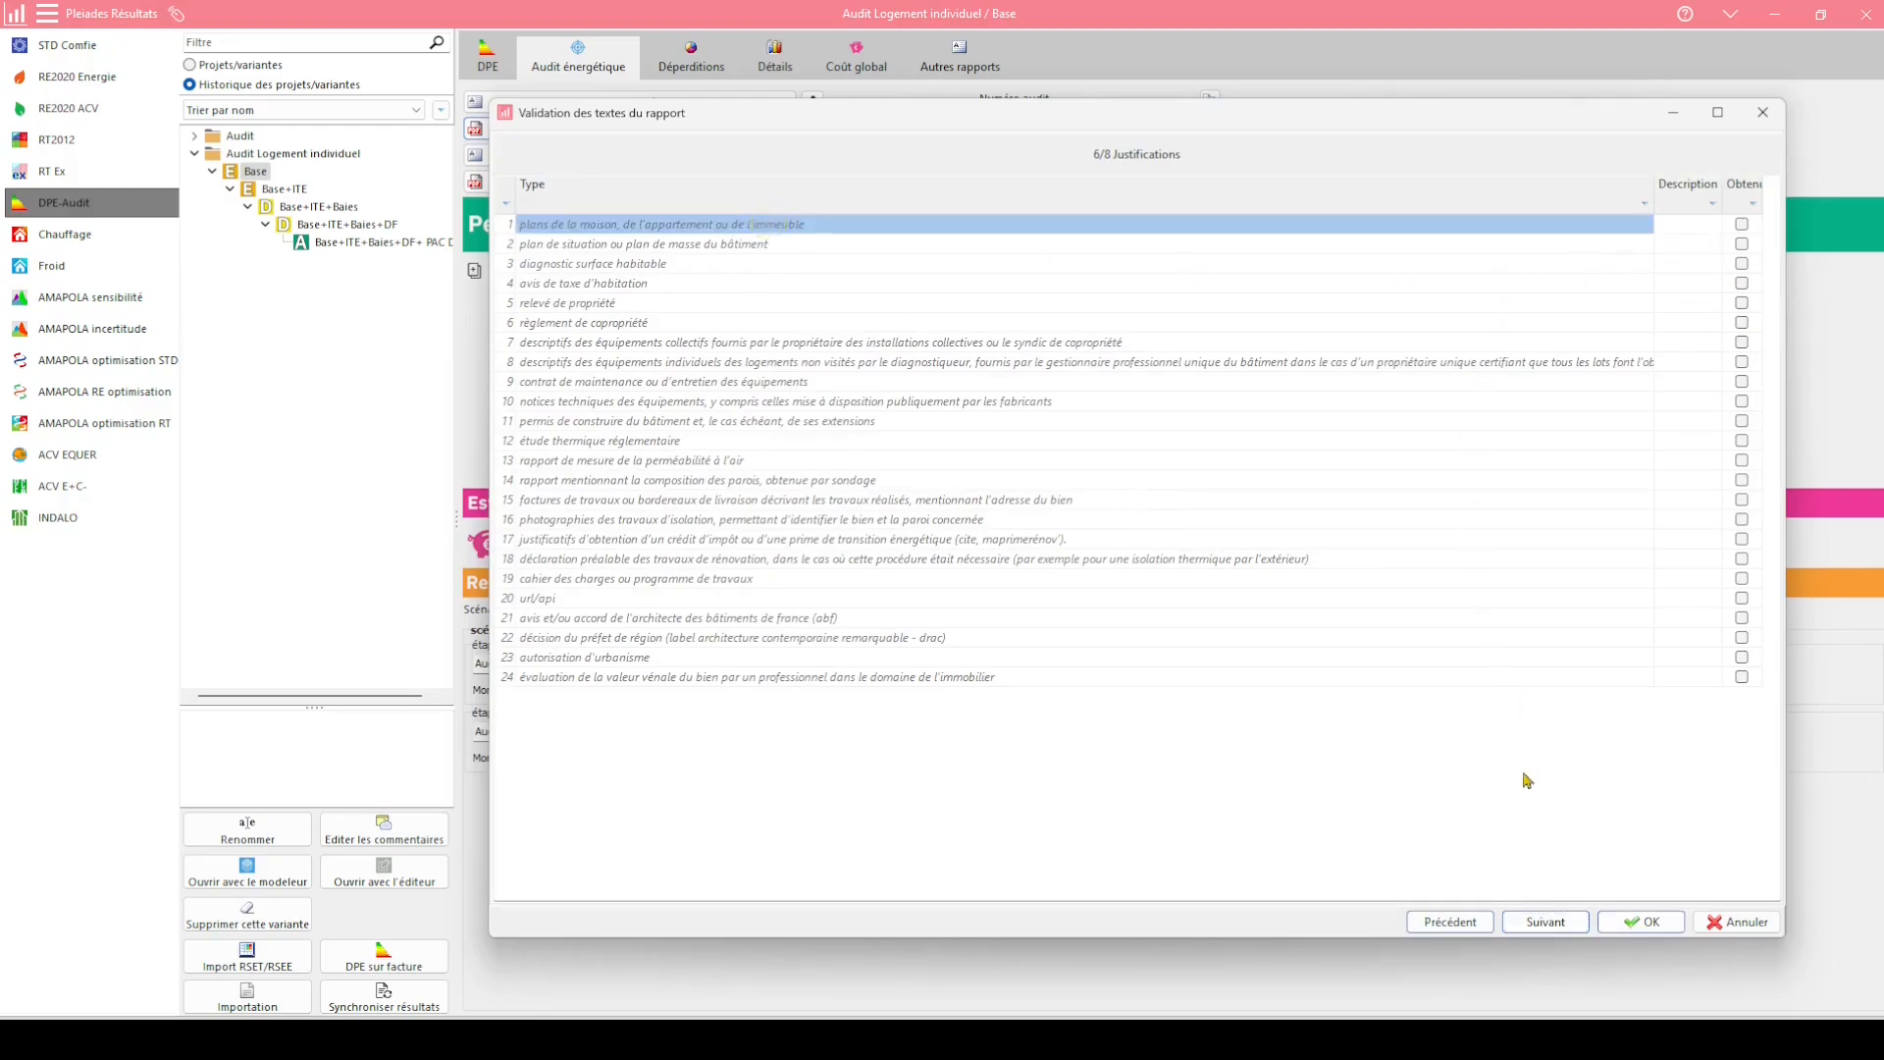
# Proceed to the technical sheets and examine the walls' input data, origins and editable detail column
pyautogui.click(1529, 922)
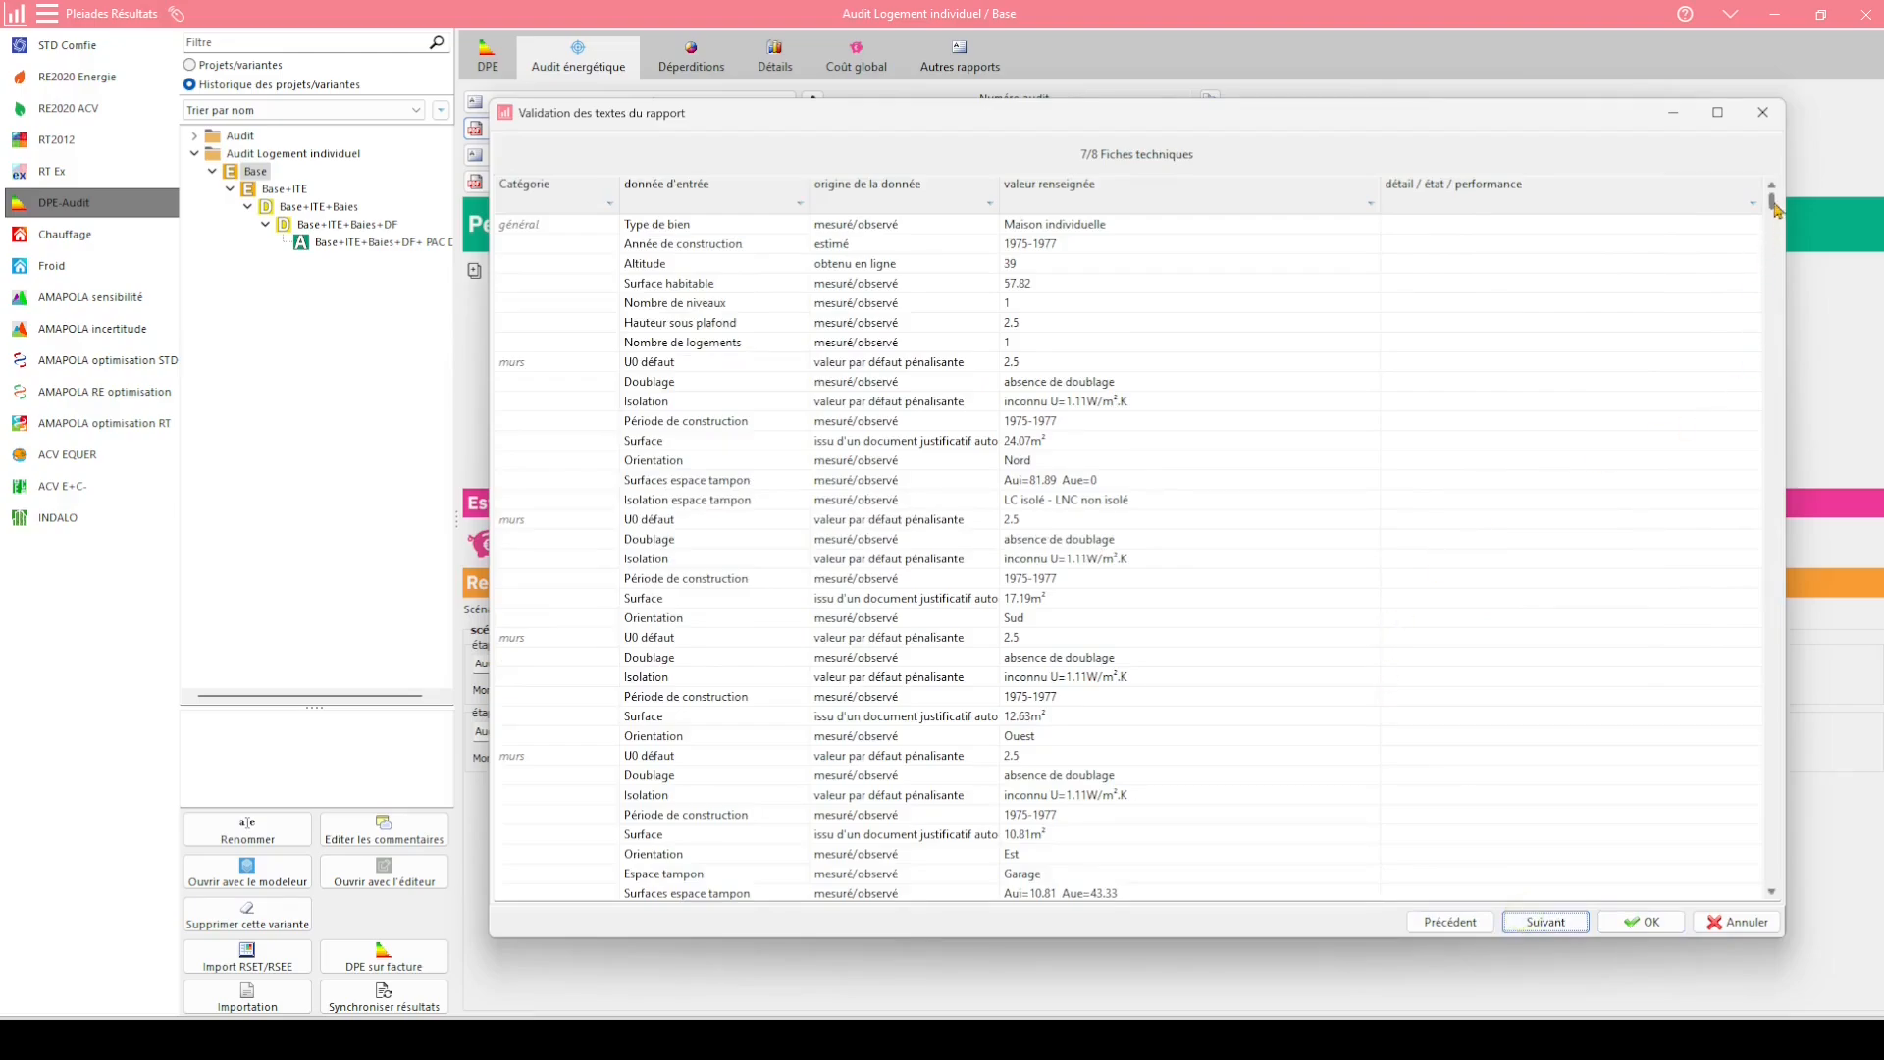
pyautogui.moveTo(1776, 209); pyautogui.dragTo(1782, 478)
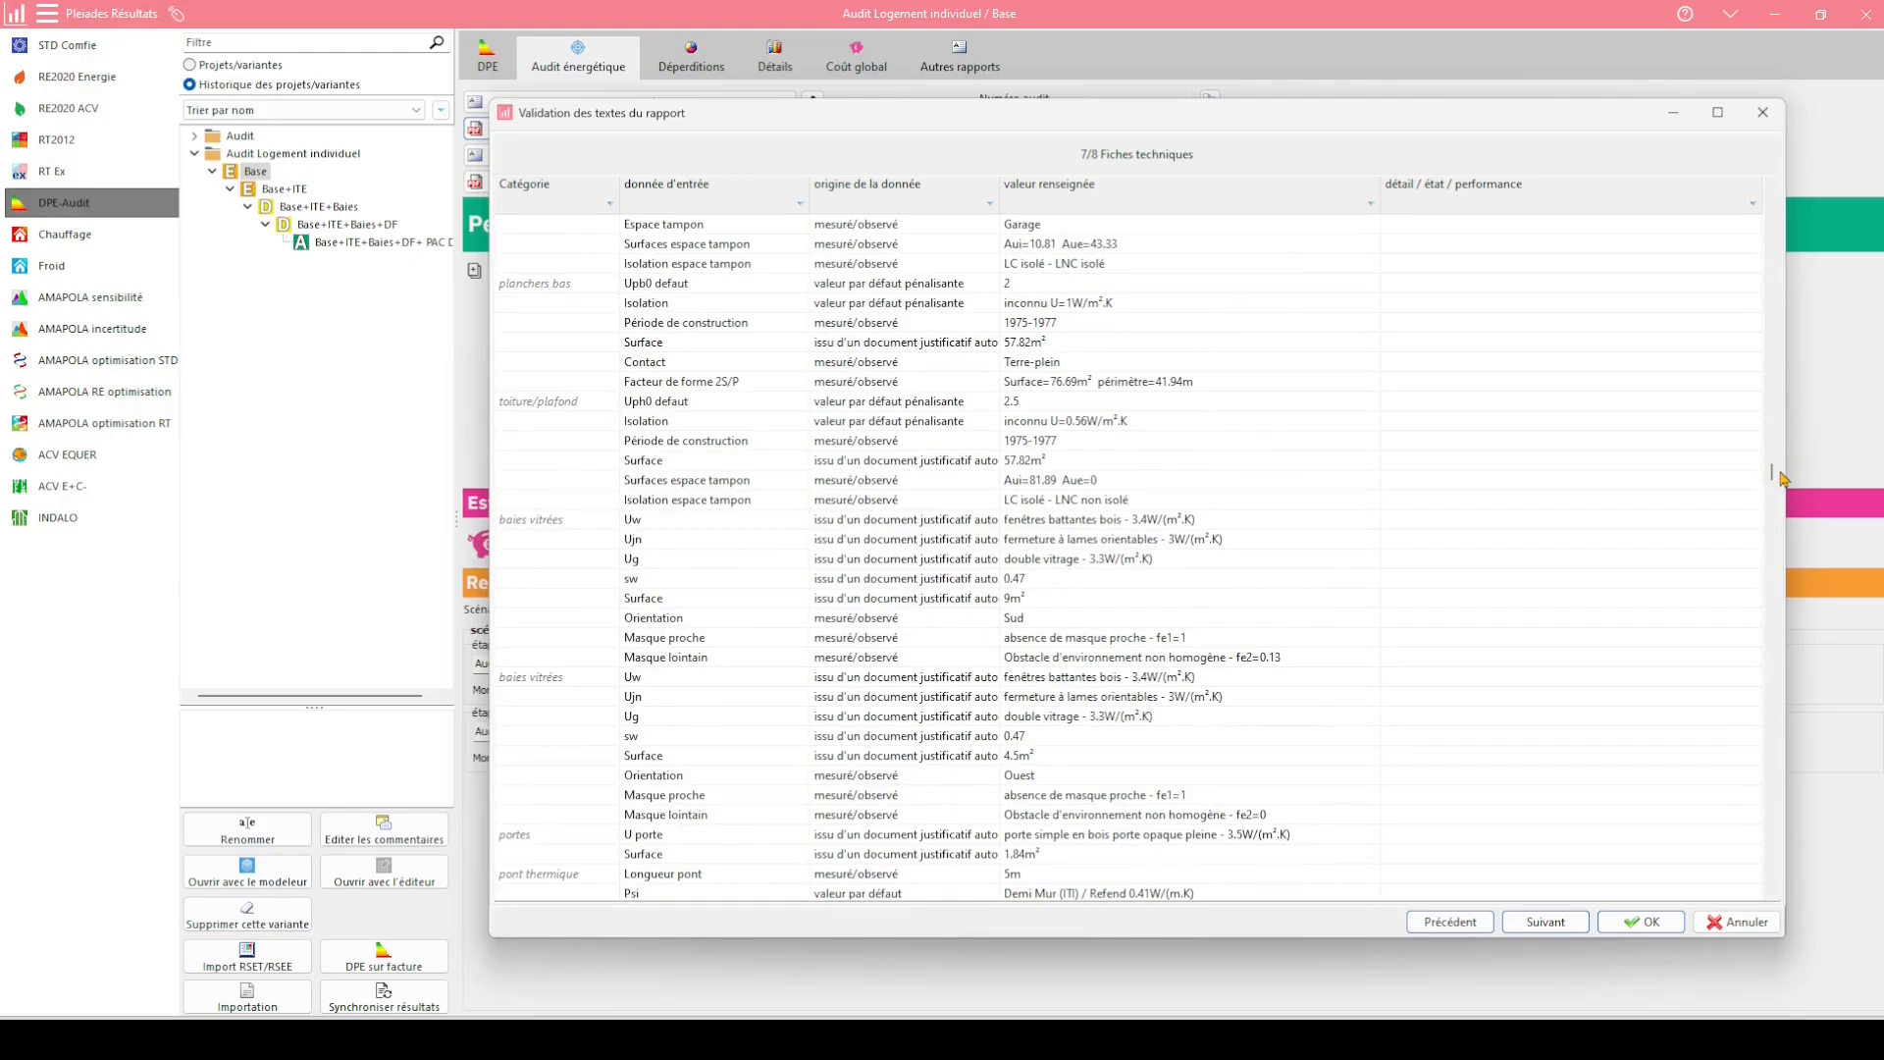
pyautogui.moveTo(1772, 475); pyautogui.dragTo(1767, 343)
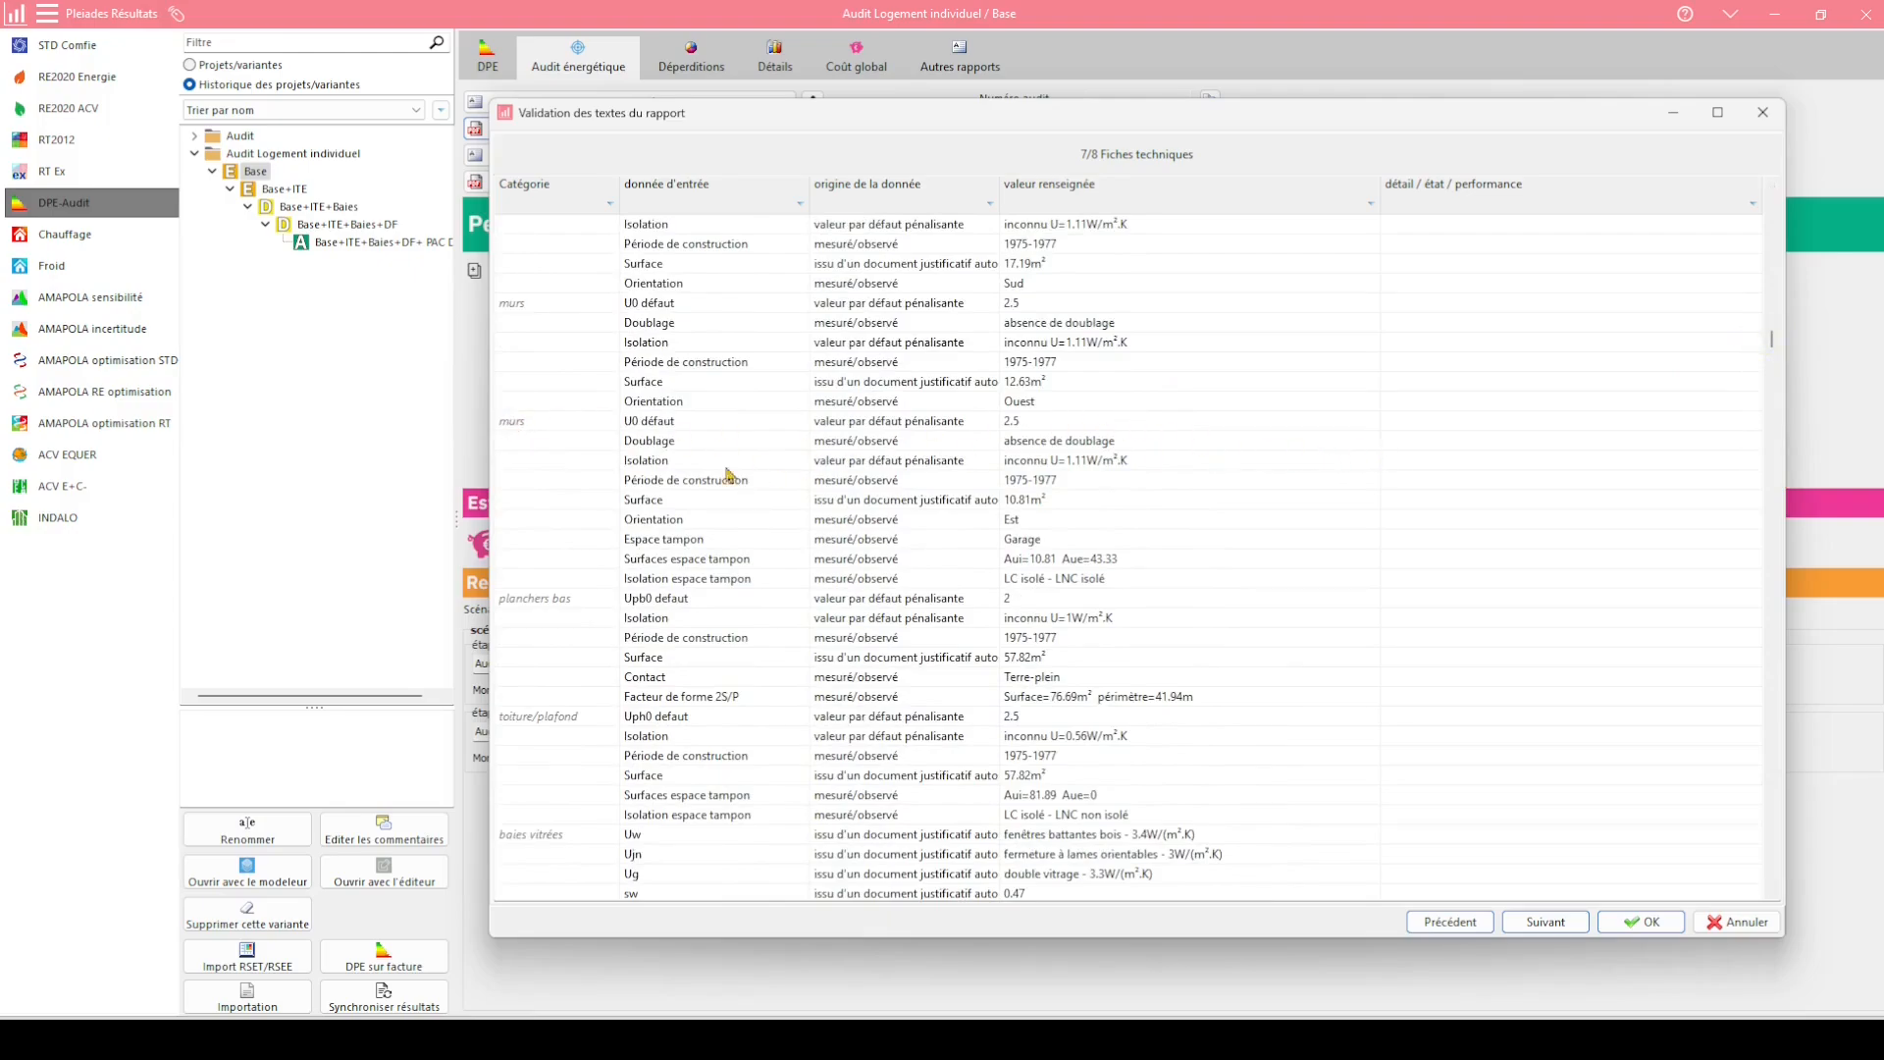
pyautogui.doubleClick(1399, 462)
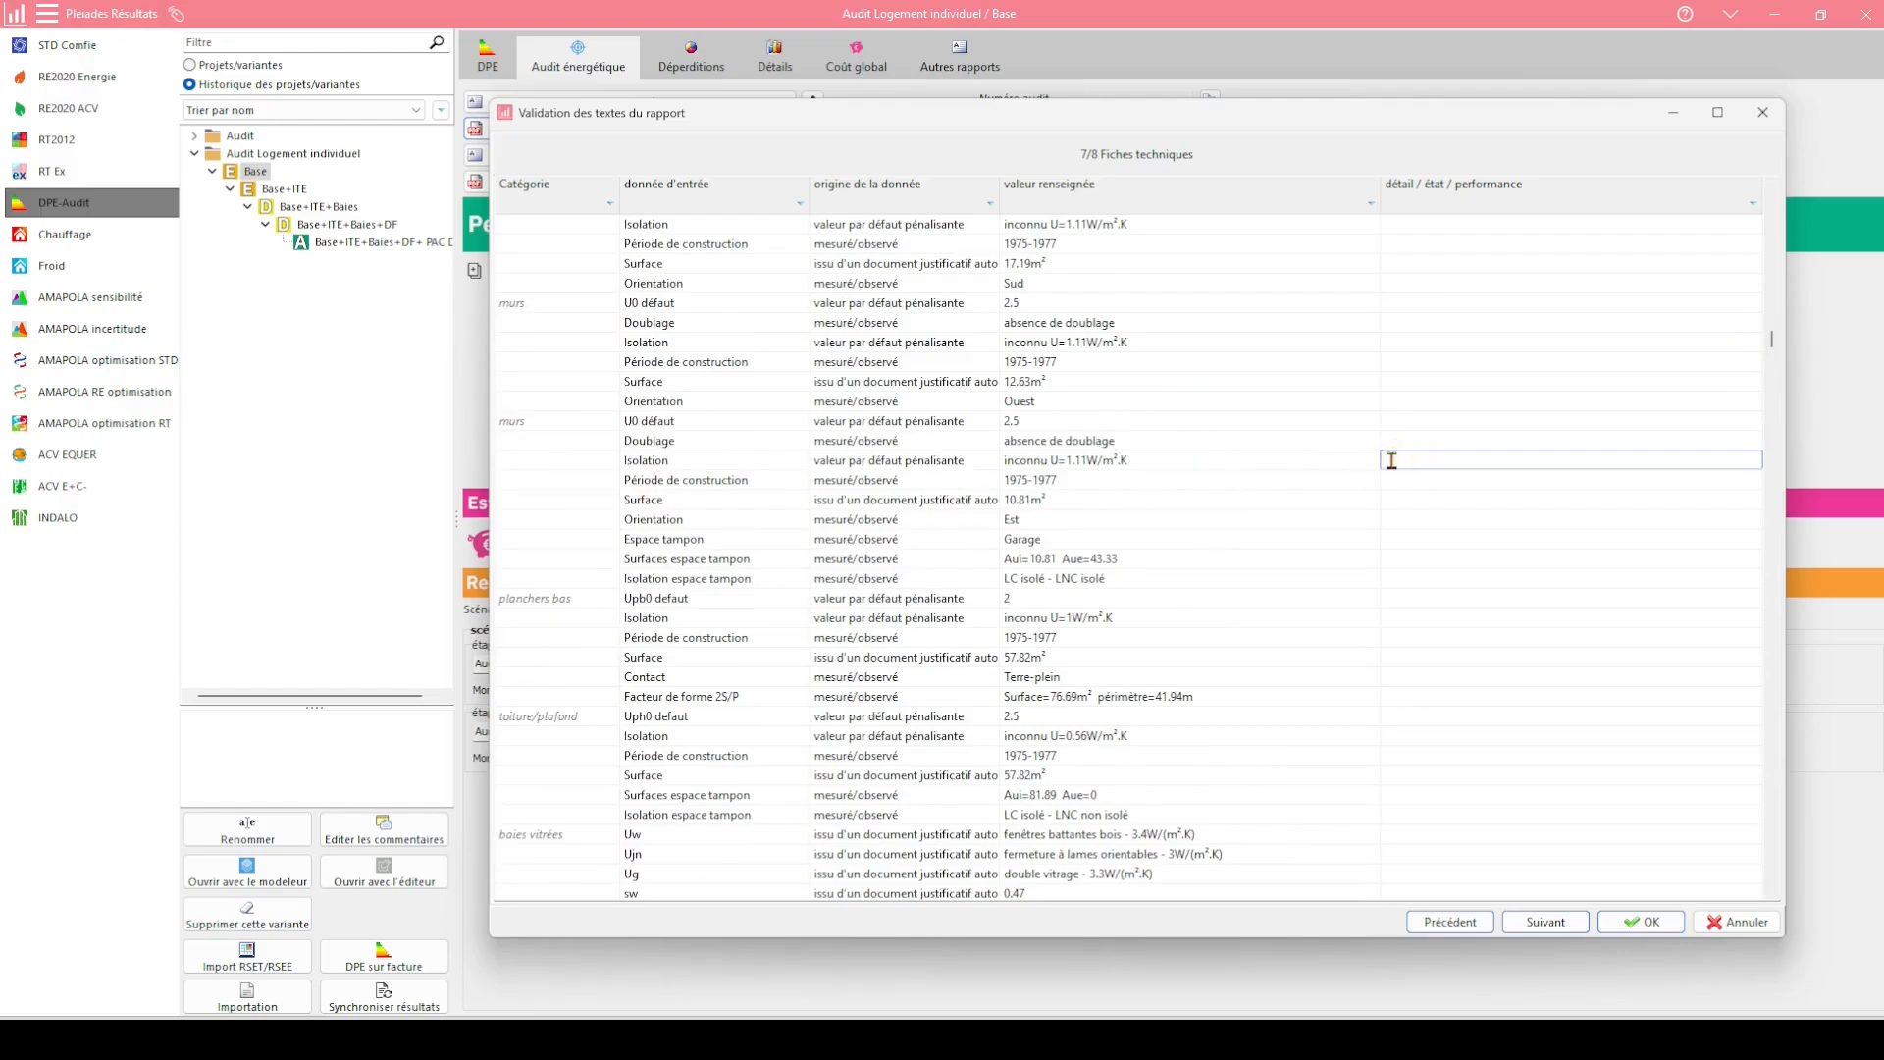
pyautogui.click(1433, 480)
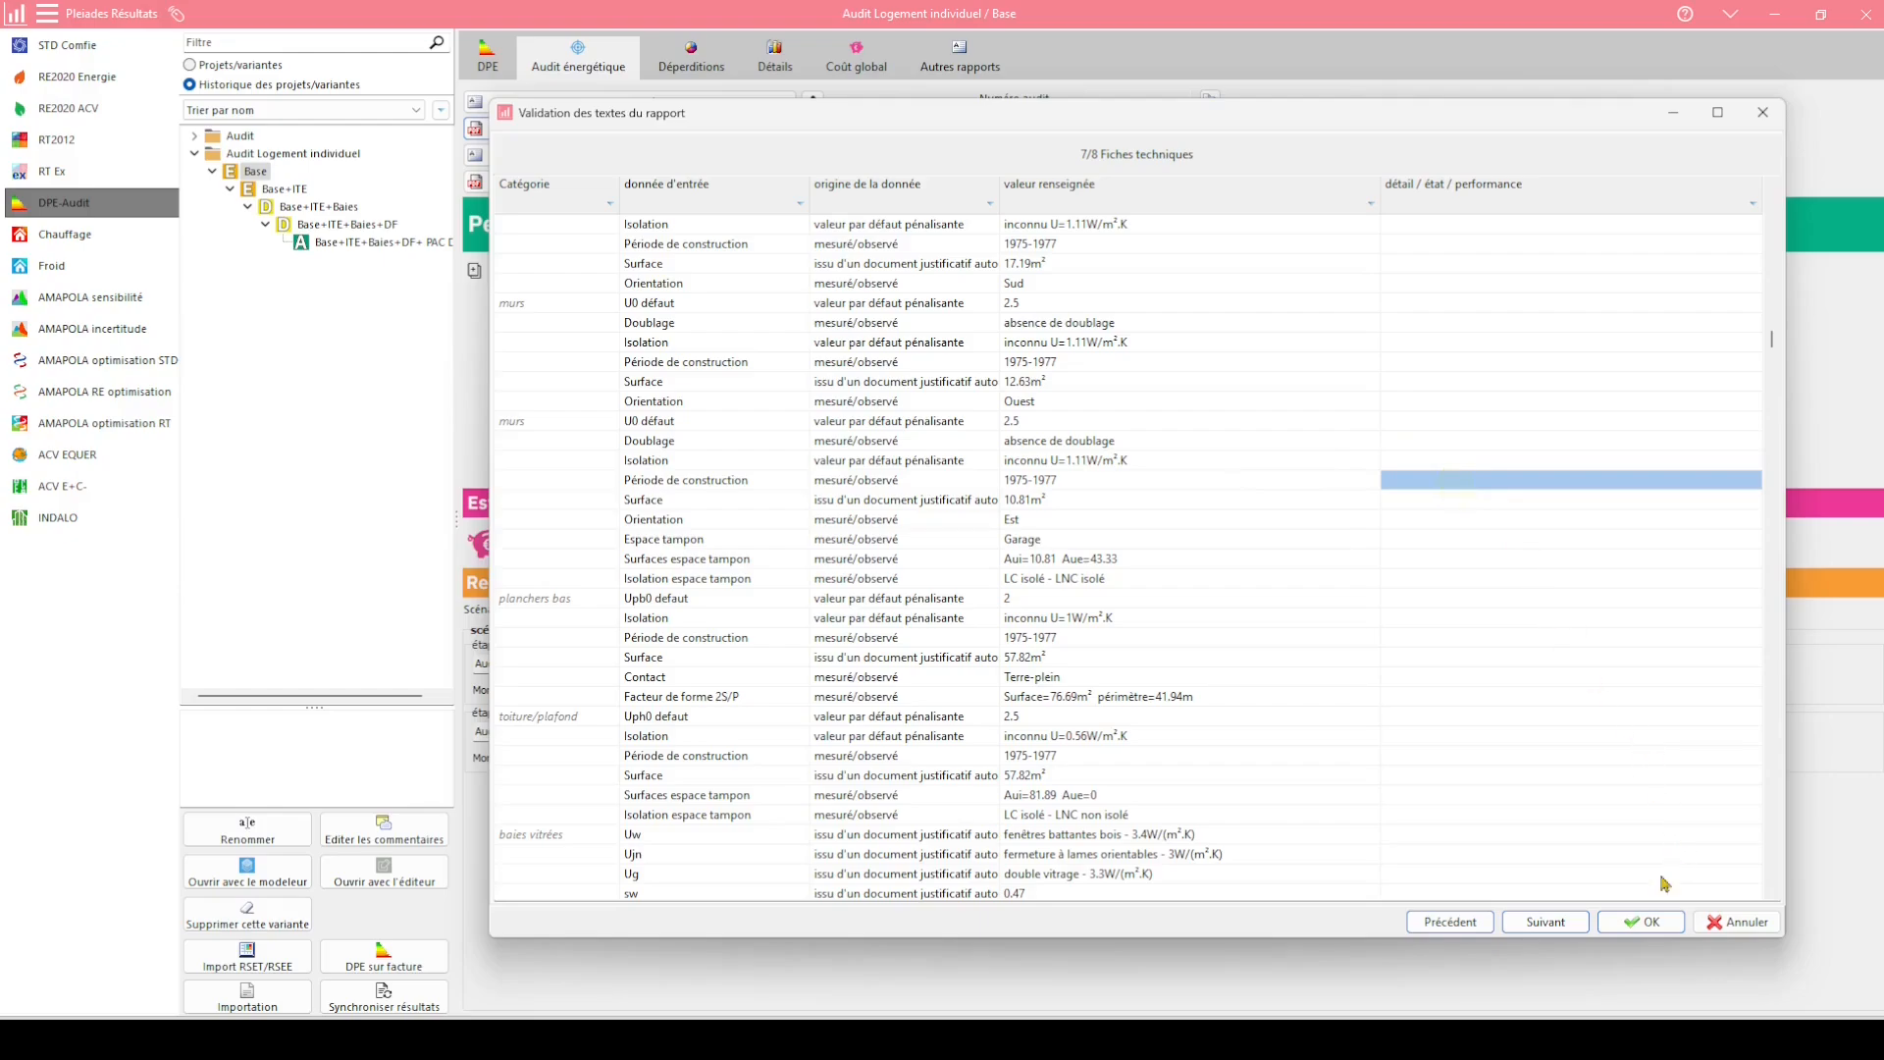
# Proceed to the annexes and check the saved plans and saved 3D views
pyautogui.click(1528, 923)
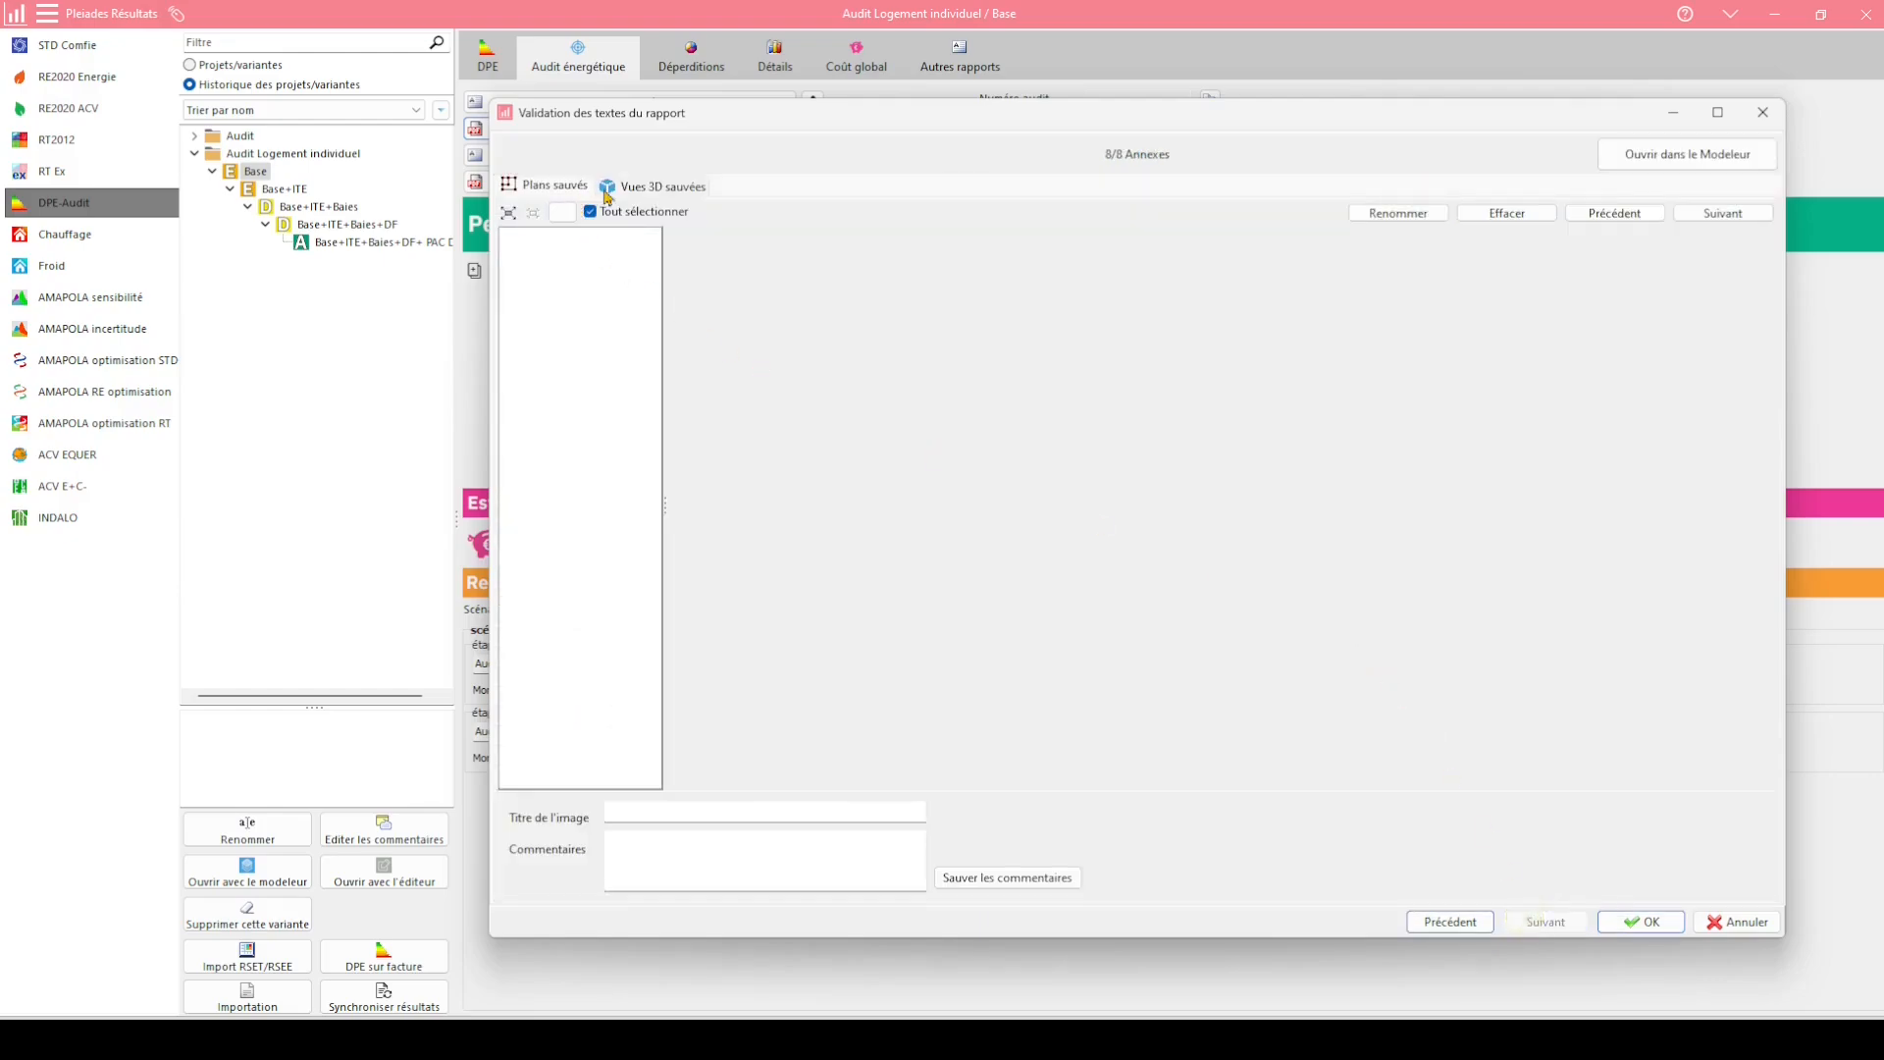
pyautogui.click(608, 187)
pyautogui.click(559, 186)
pyautogui.click(627, 188)
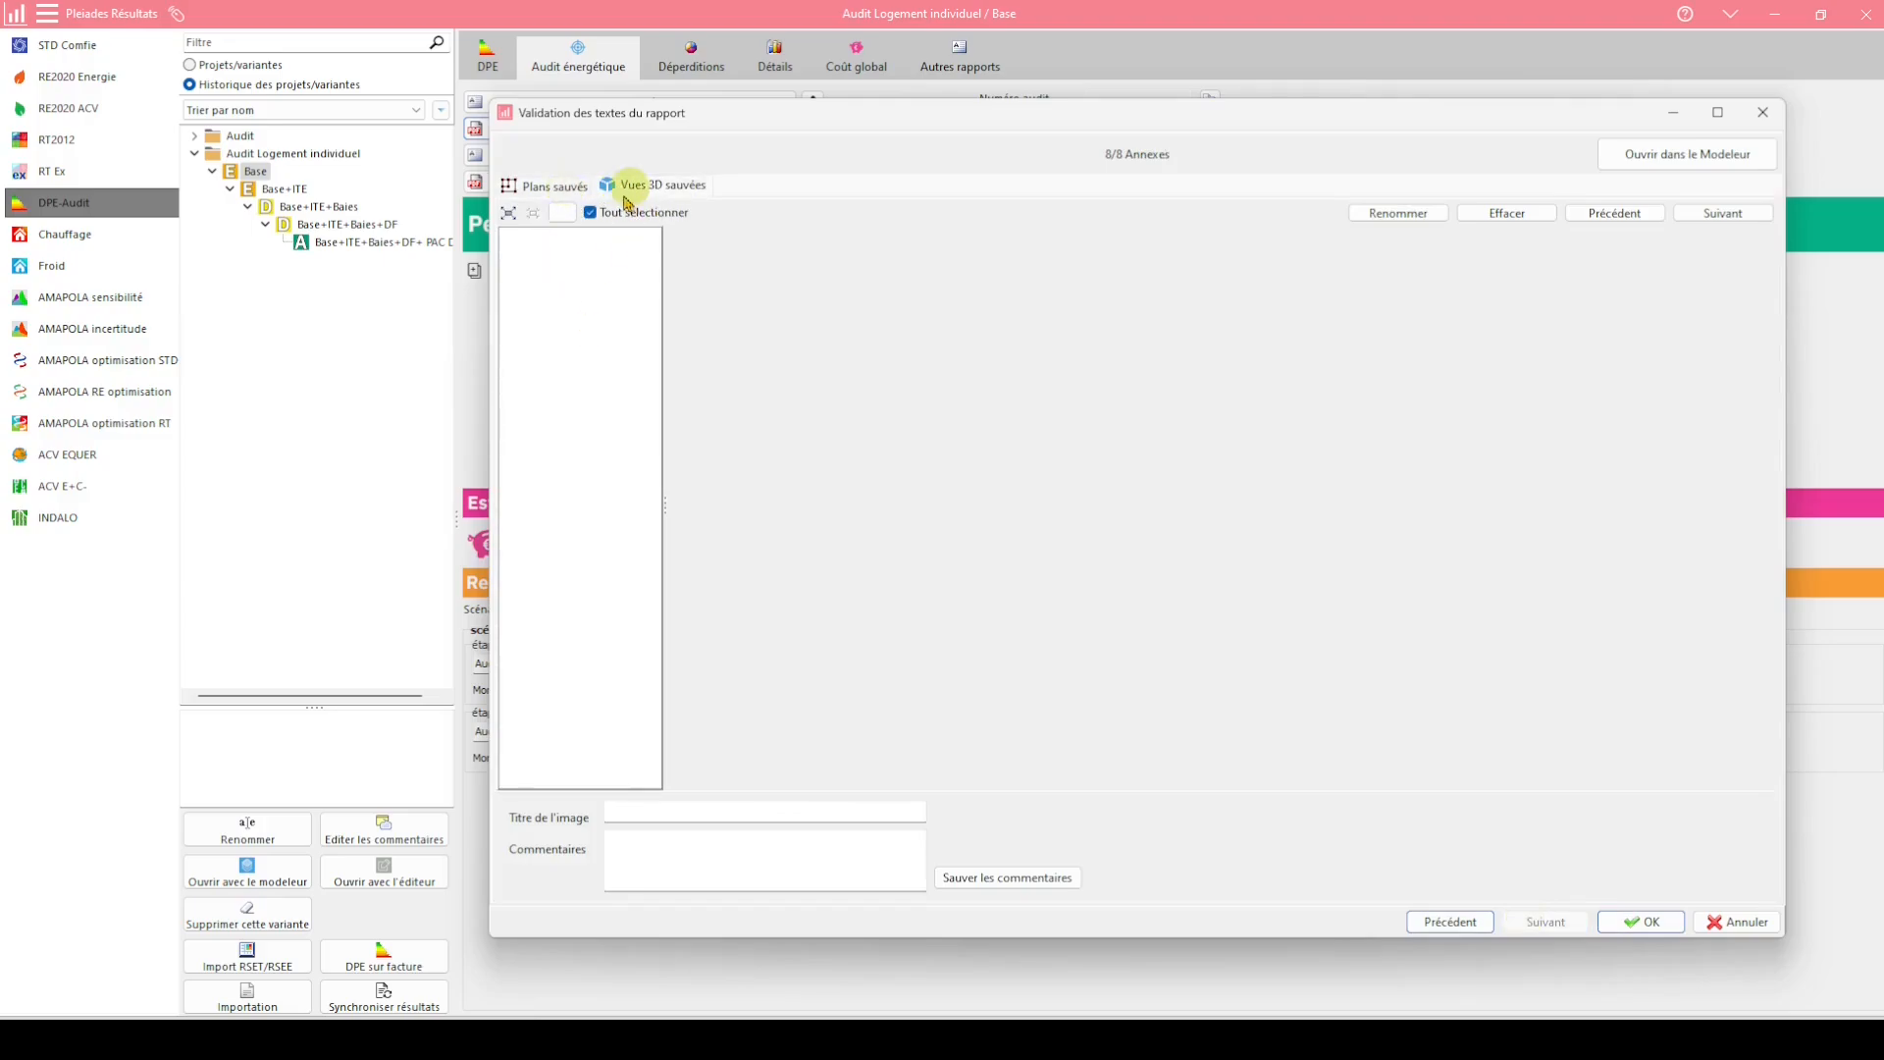
# Open the Base variant in the Modeleur without saving the current project and send its 3D view to the report as "Vue 3D"
pyautogui.click(1665, 157)
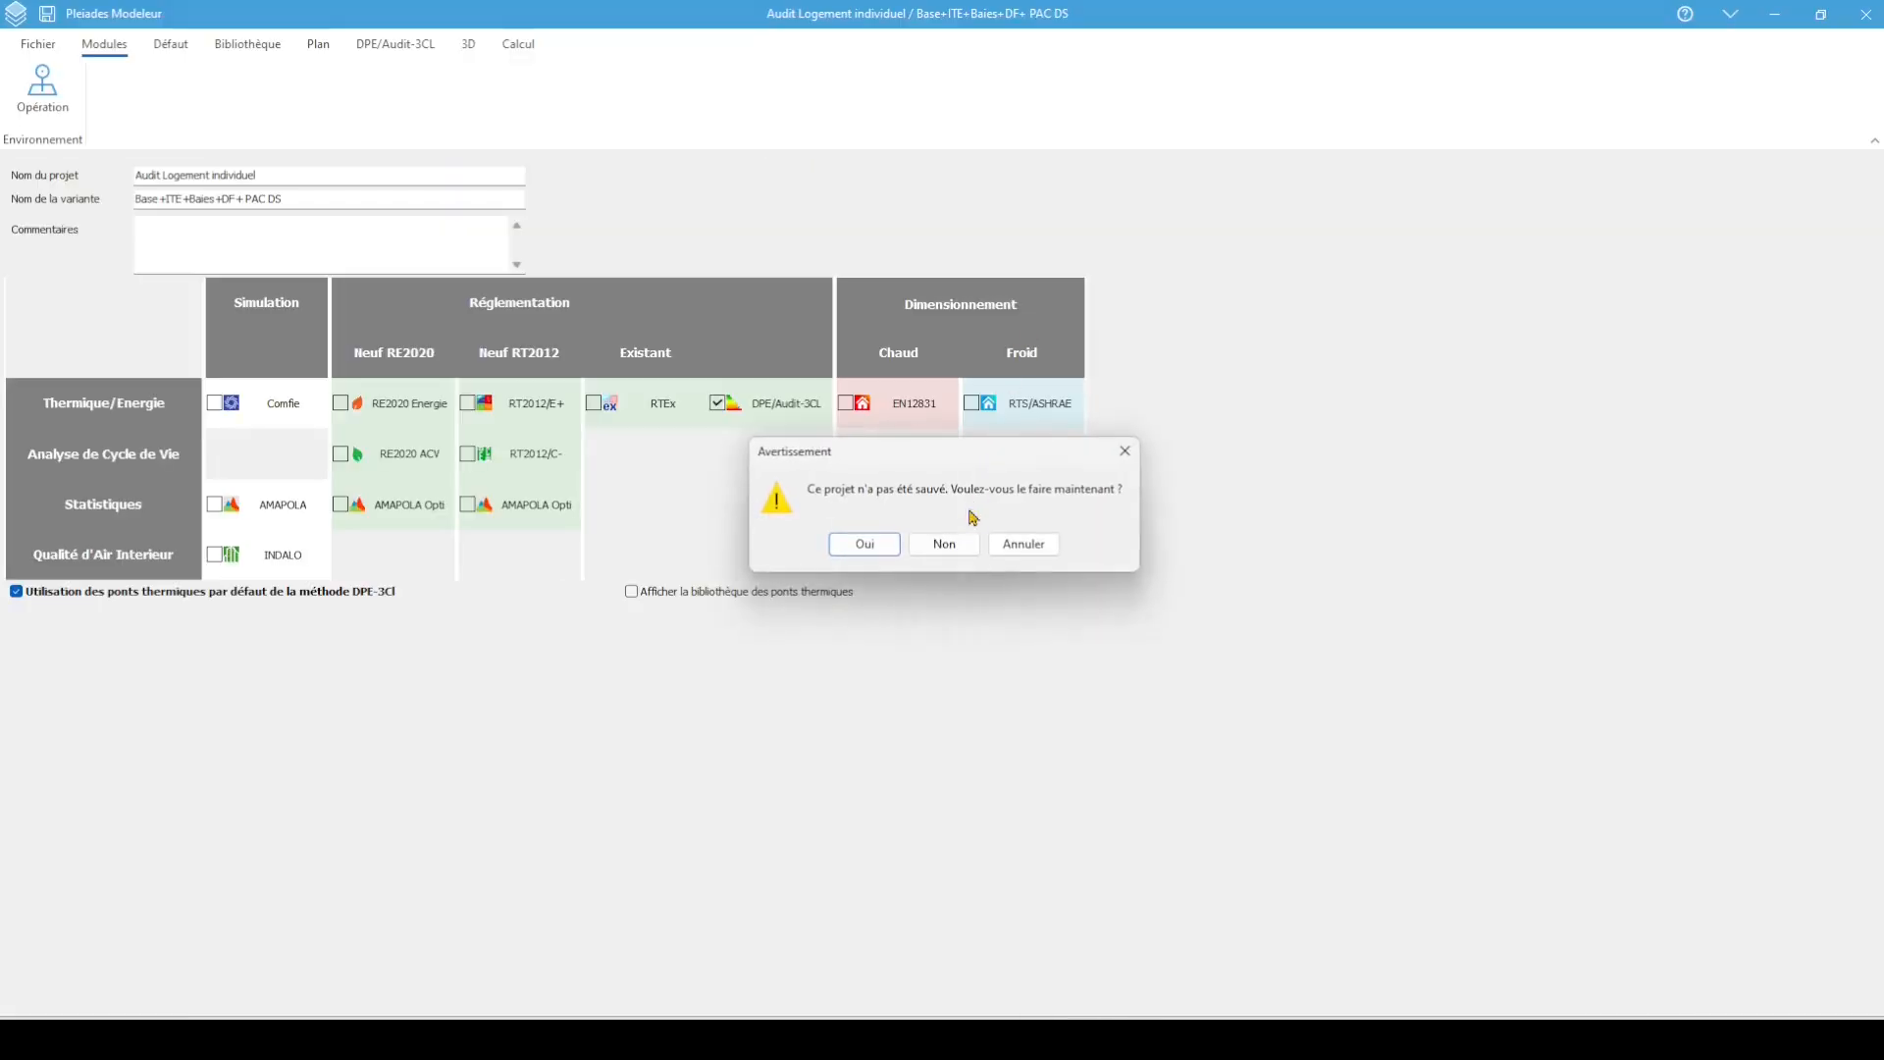
pyautogui.click(966, 541)
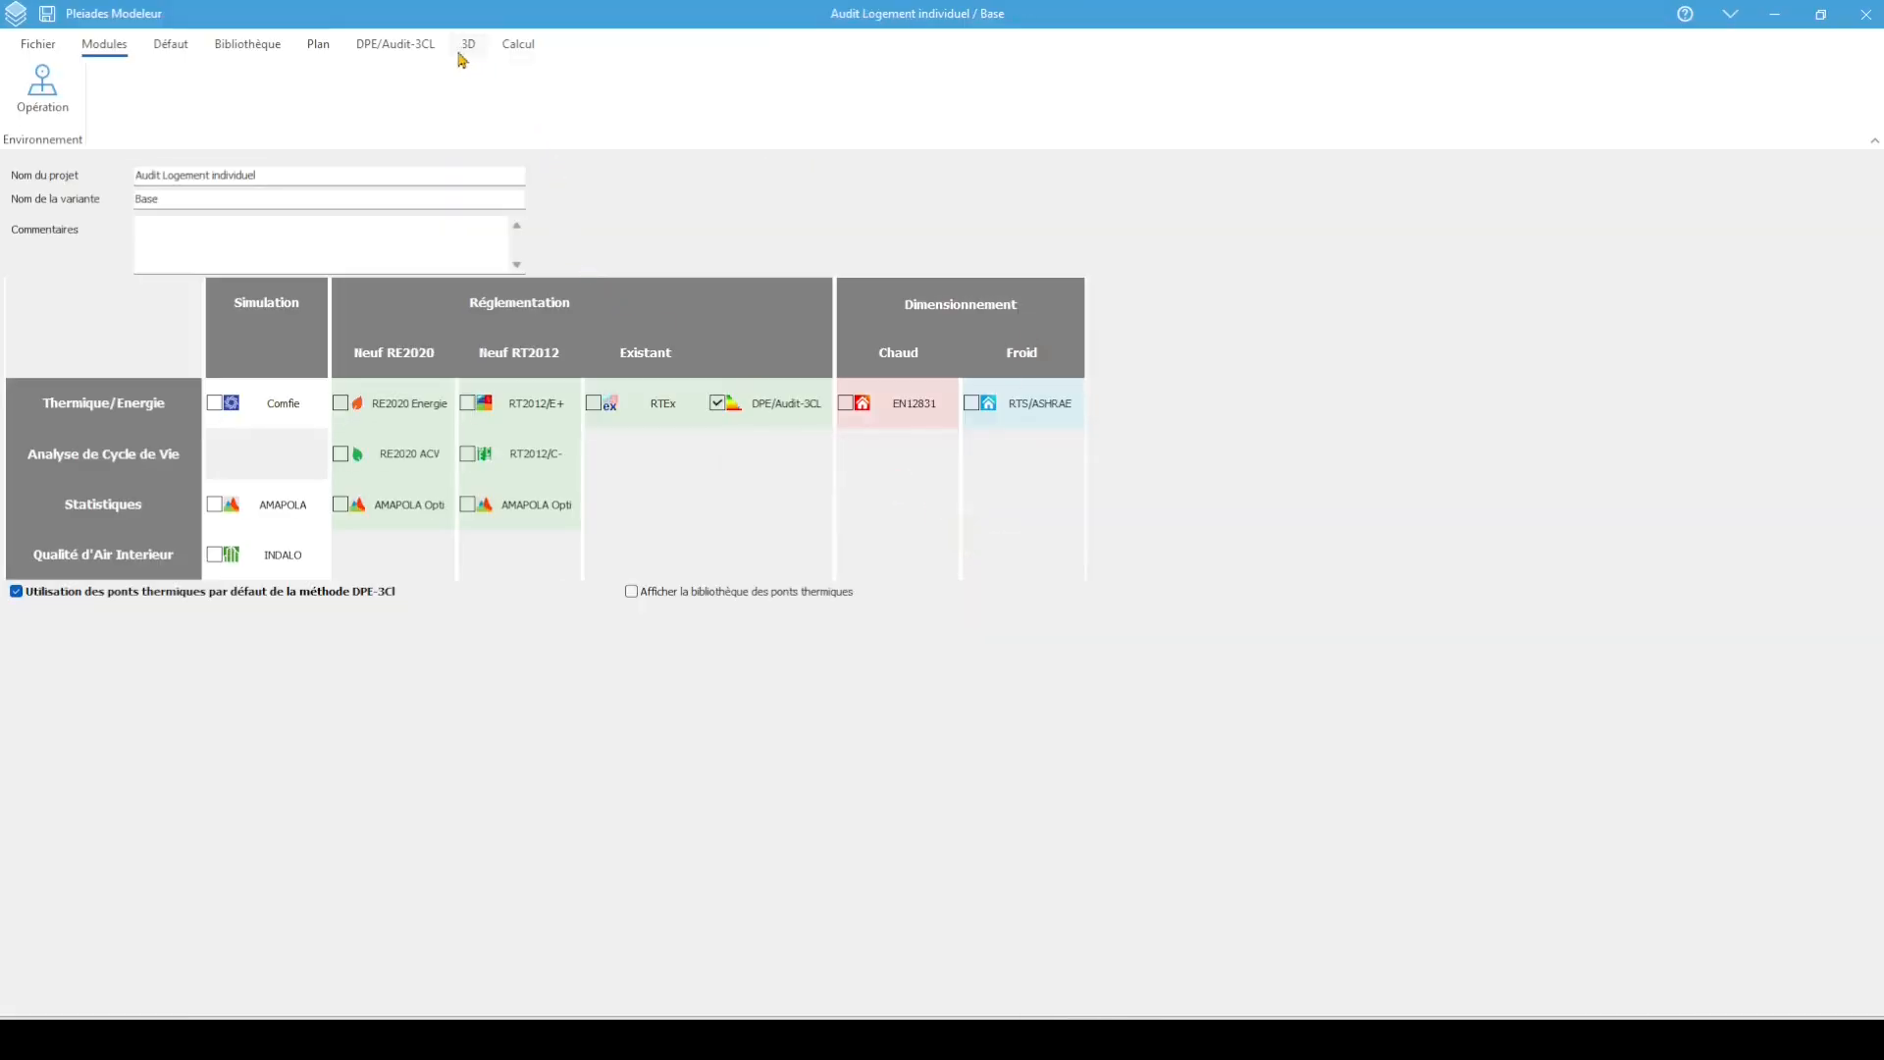
pyautogui.click(532, 49)
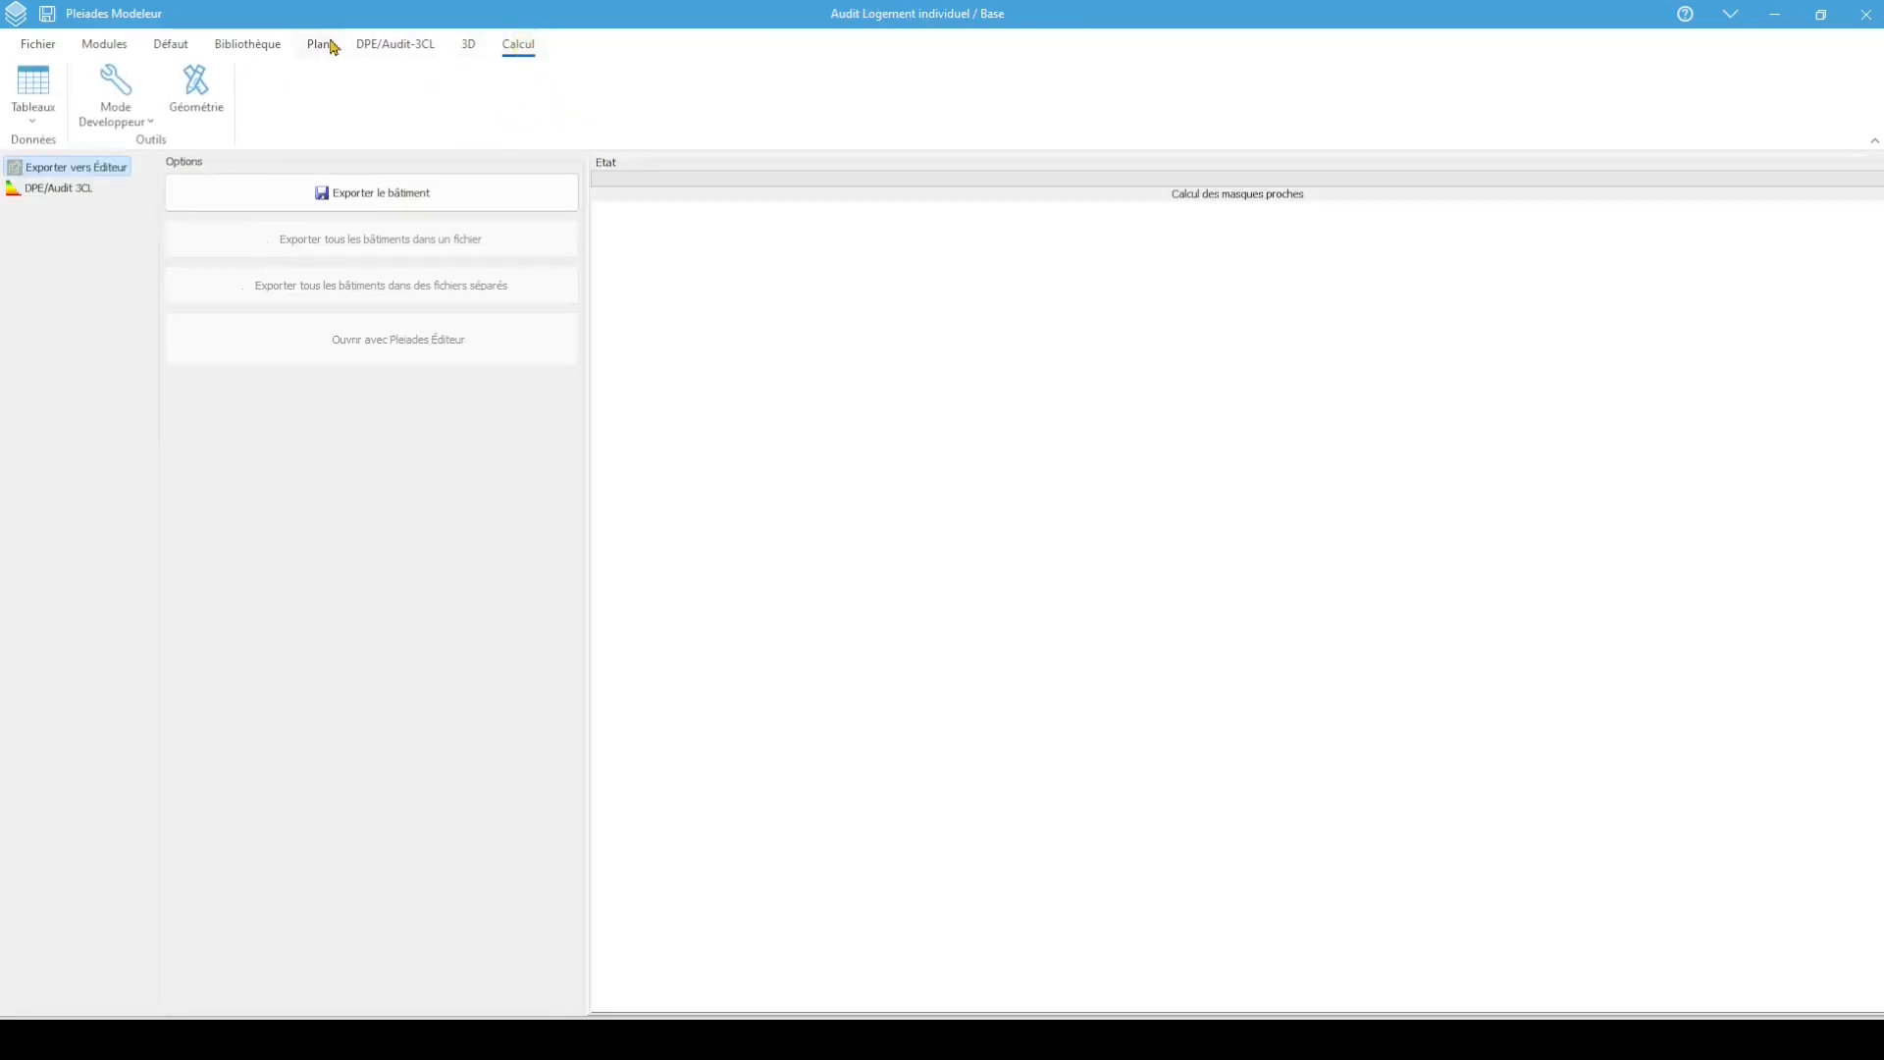
pyautogui.click(467, 43)
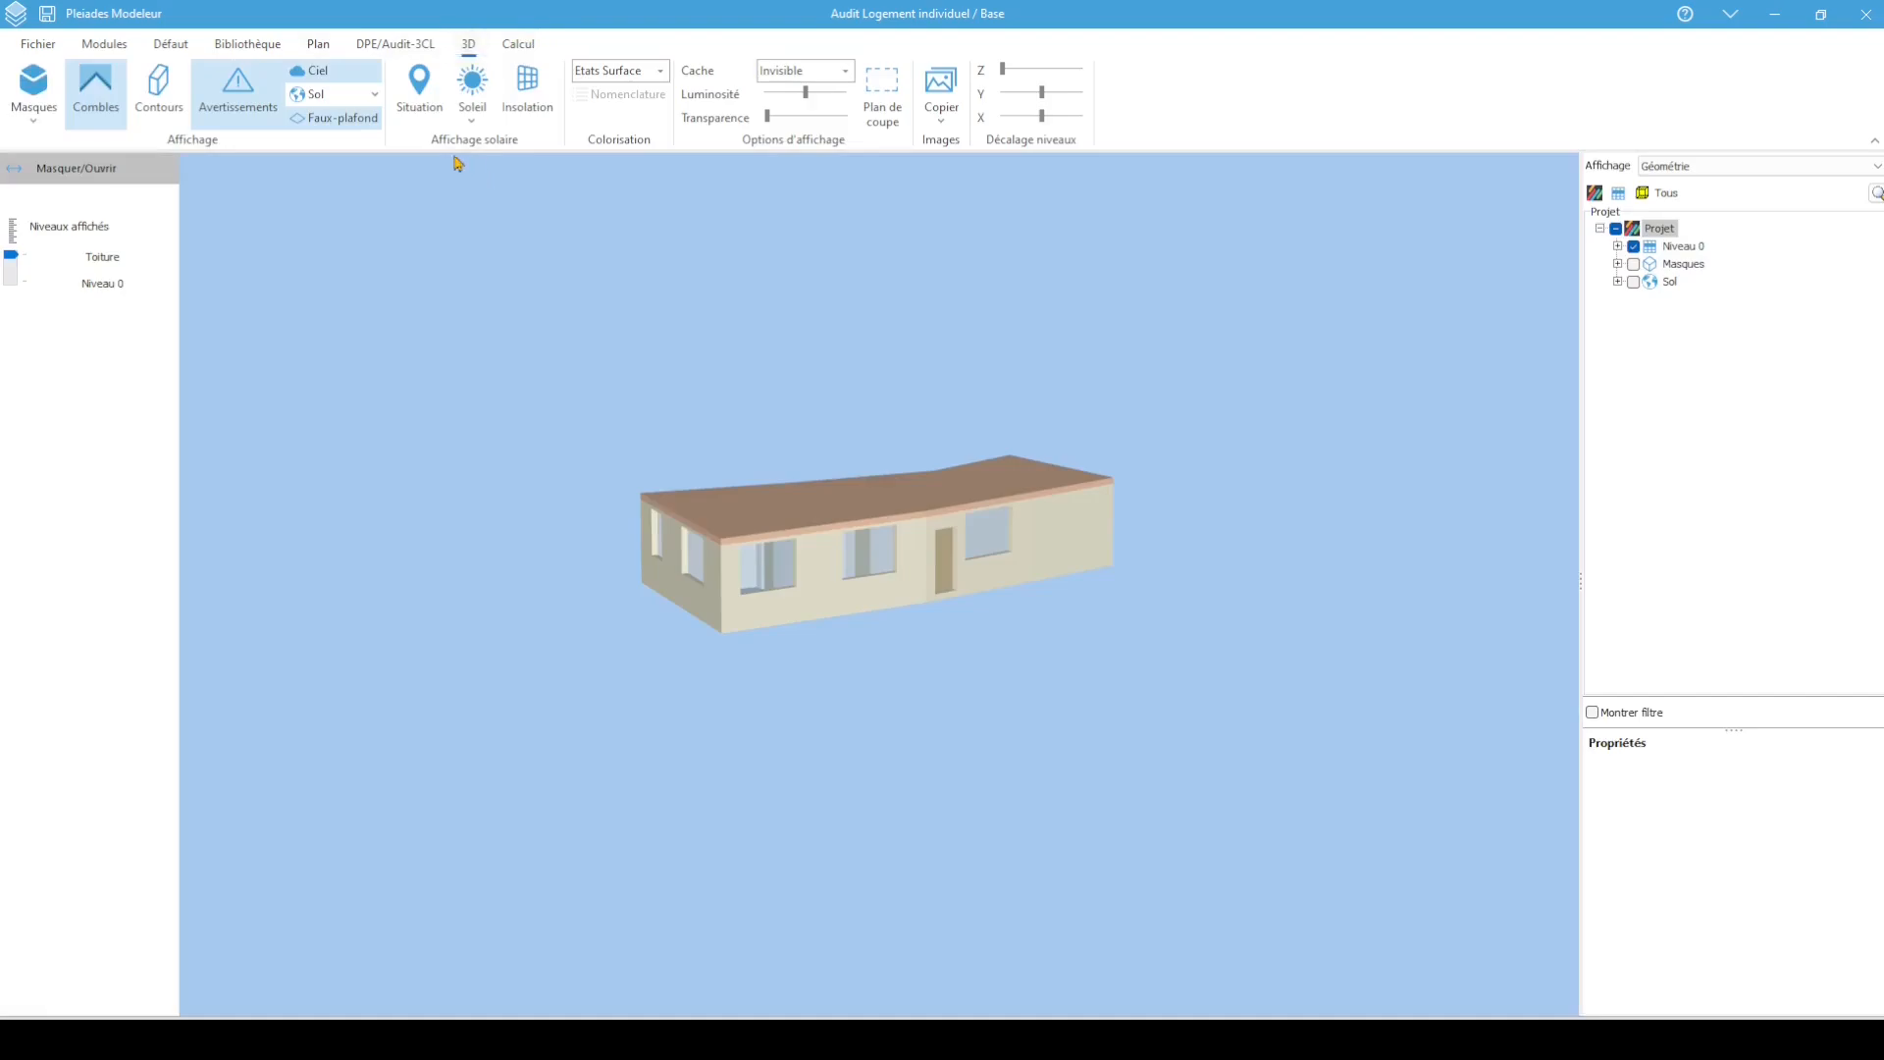
pyautogui.click(955, 125)
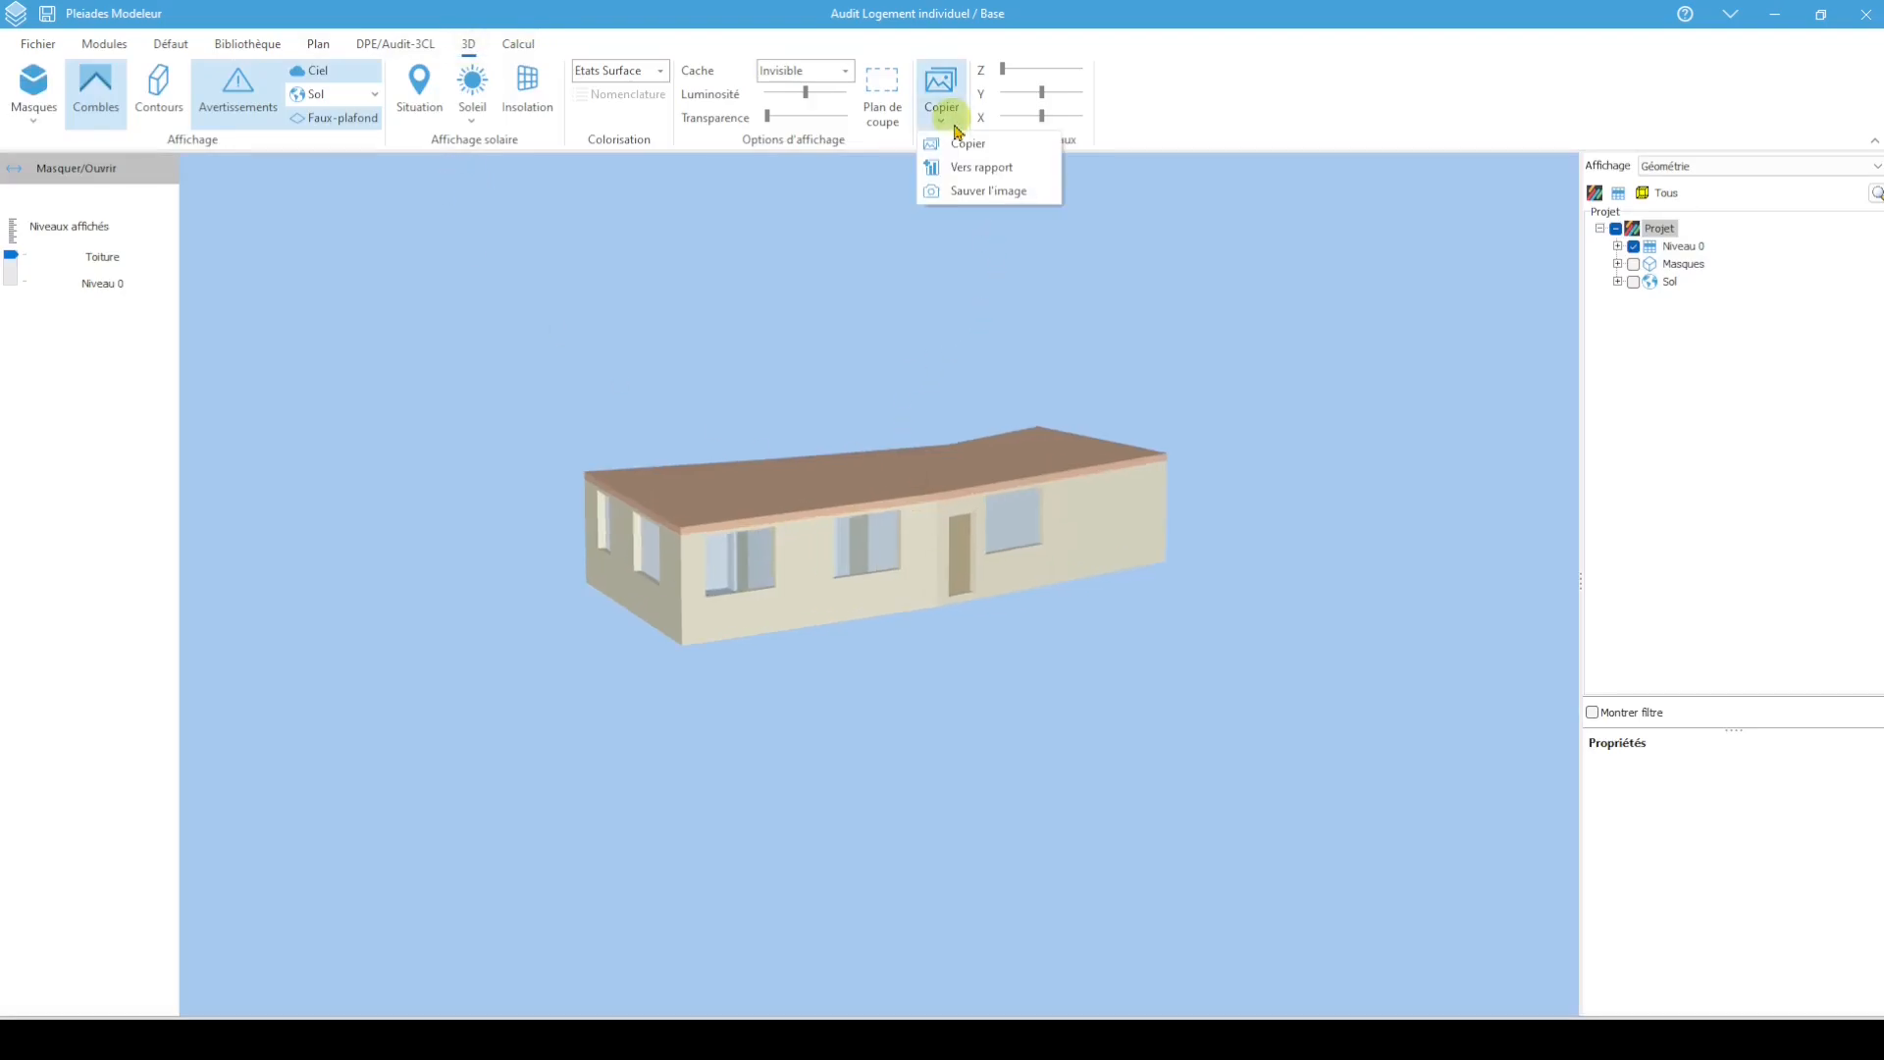
pyautogui.click(974, 168)
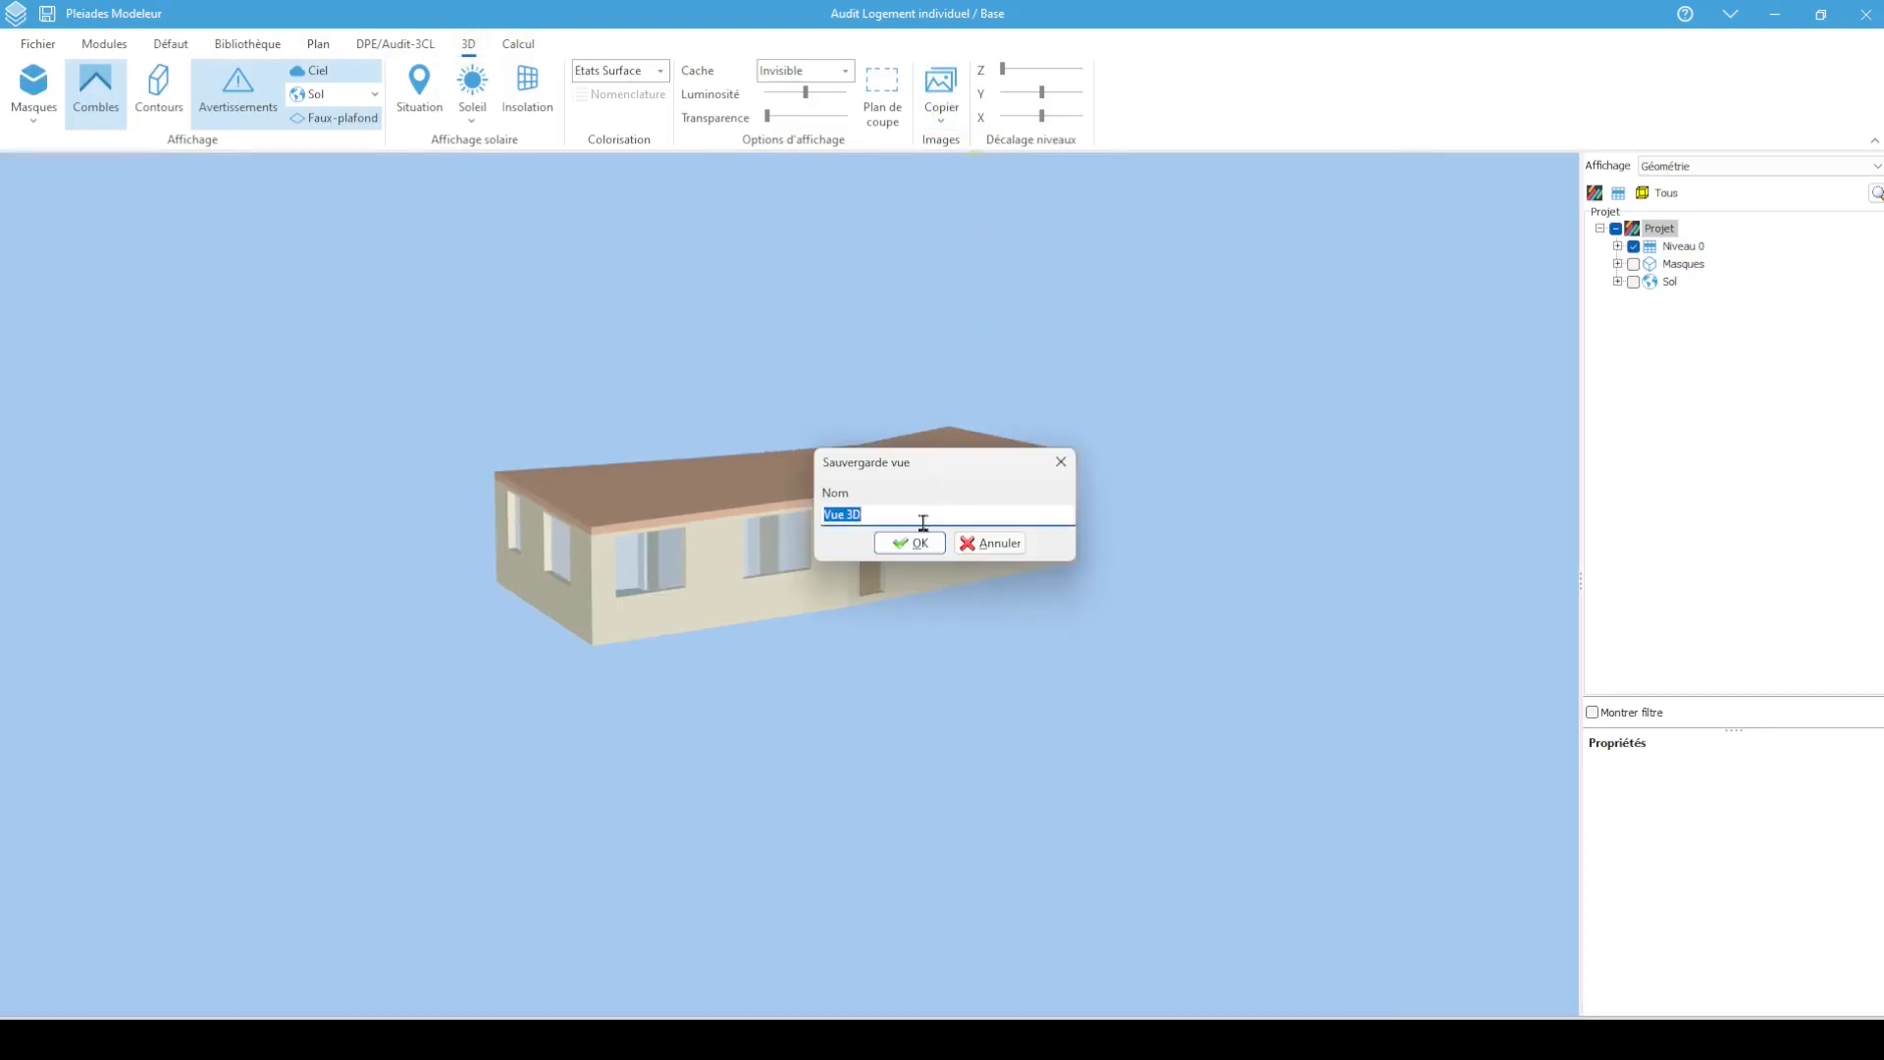
pyautogui.click(910, 542)
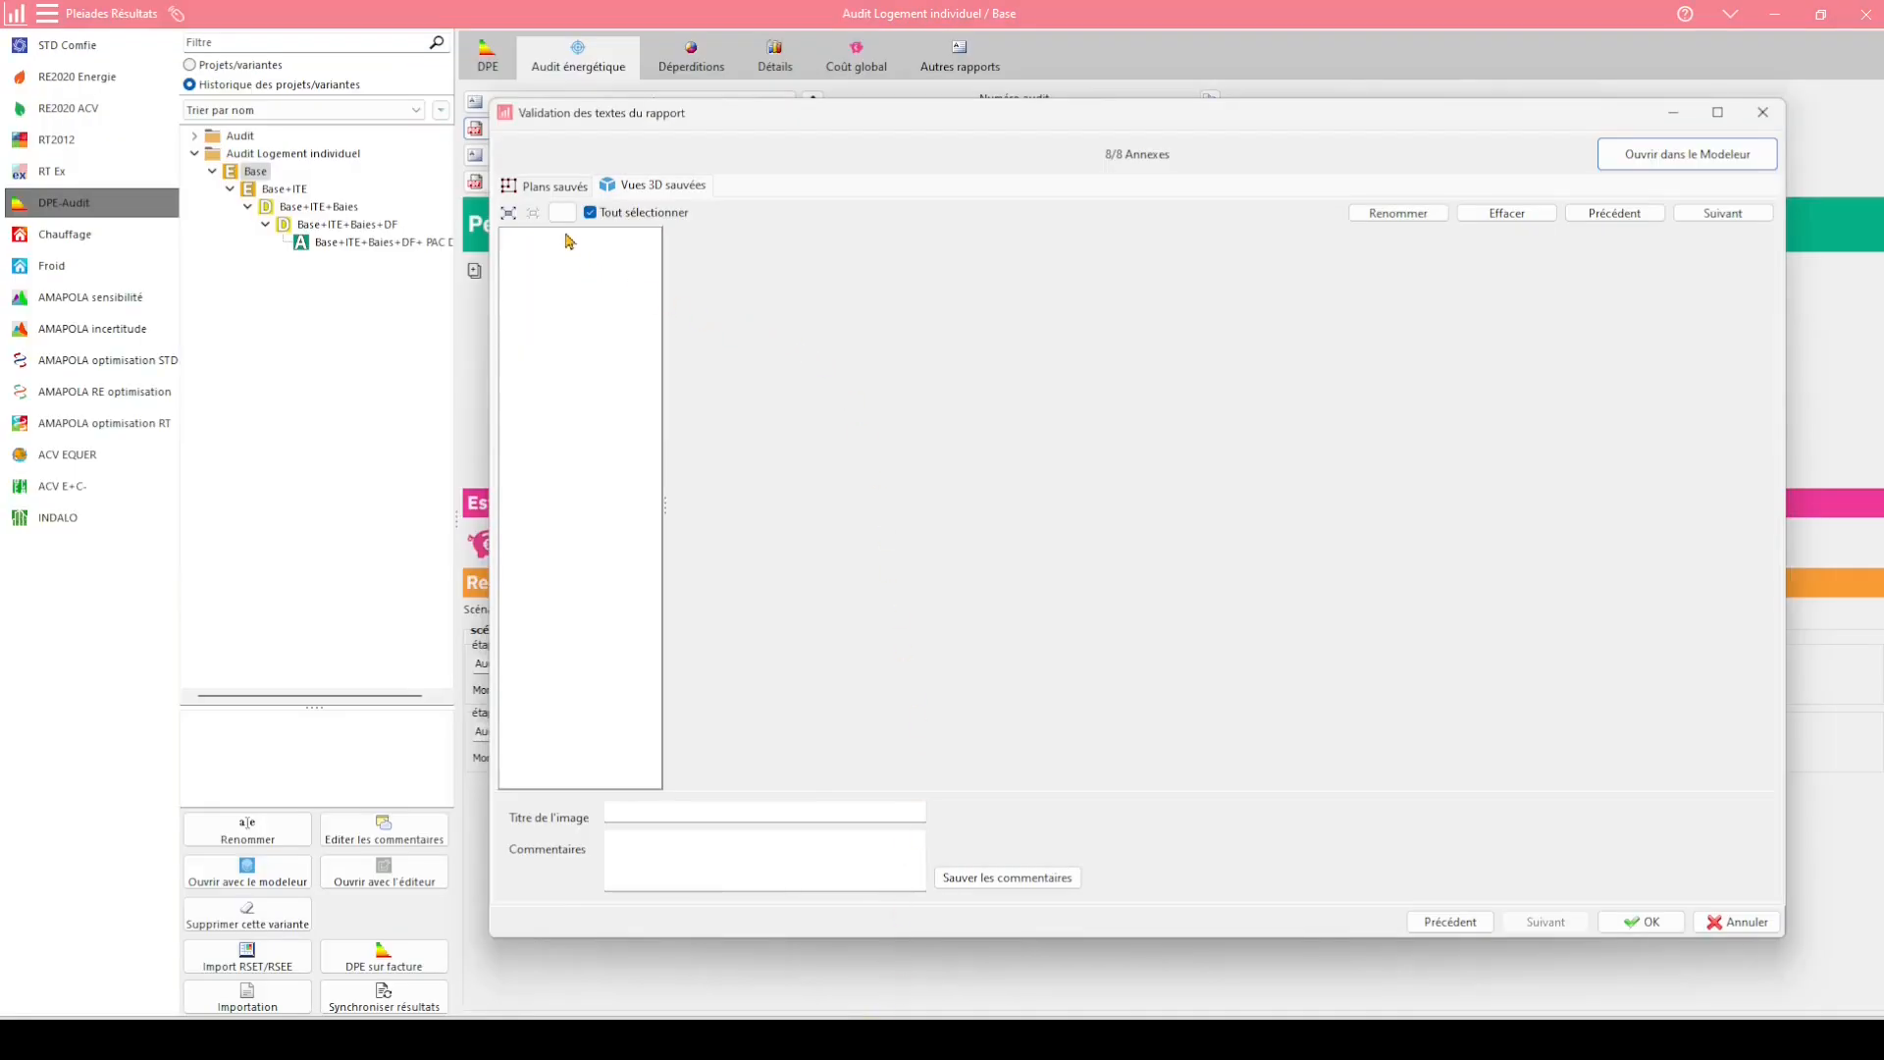
# Refresh the annexes' saved 3D views to include Vue 3D and validate the report texts to generate the PDF
pyautogui.click(563, 212)
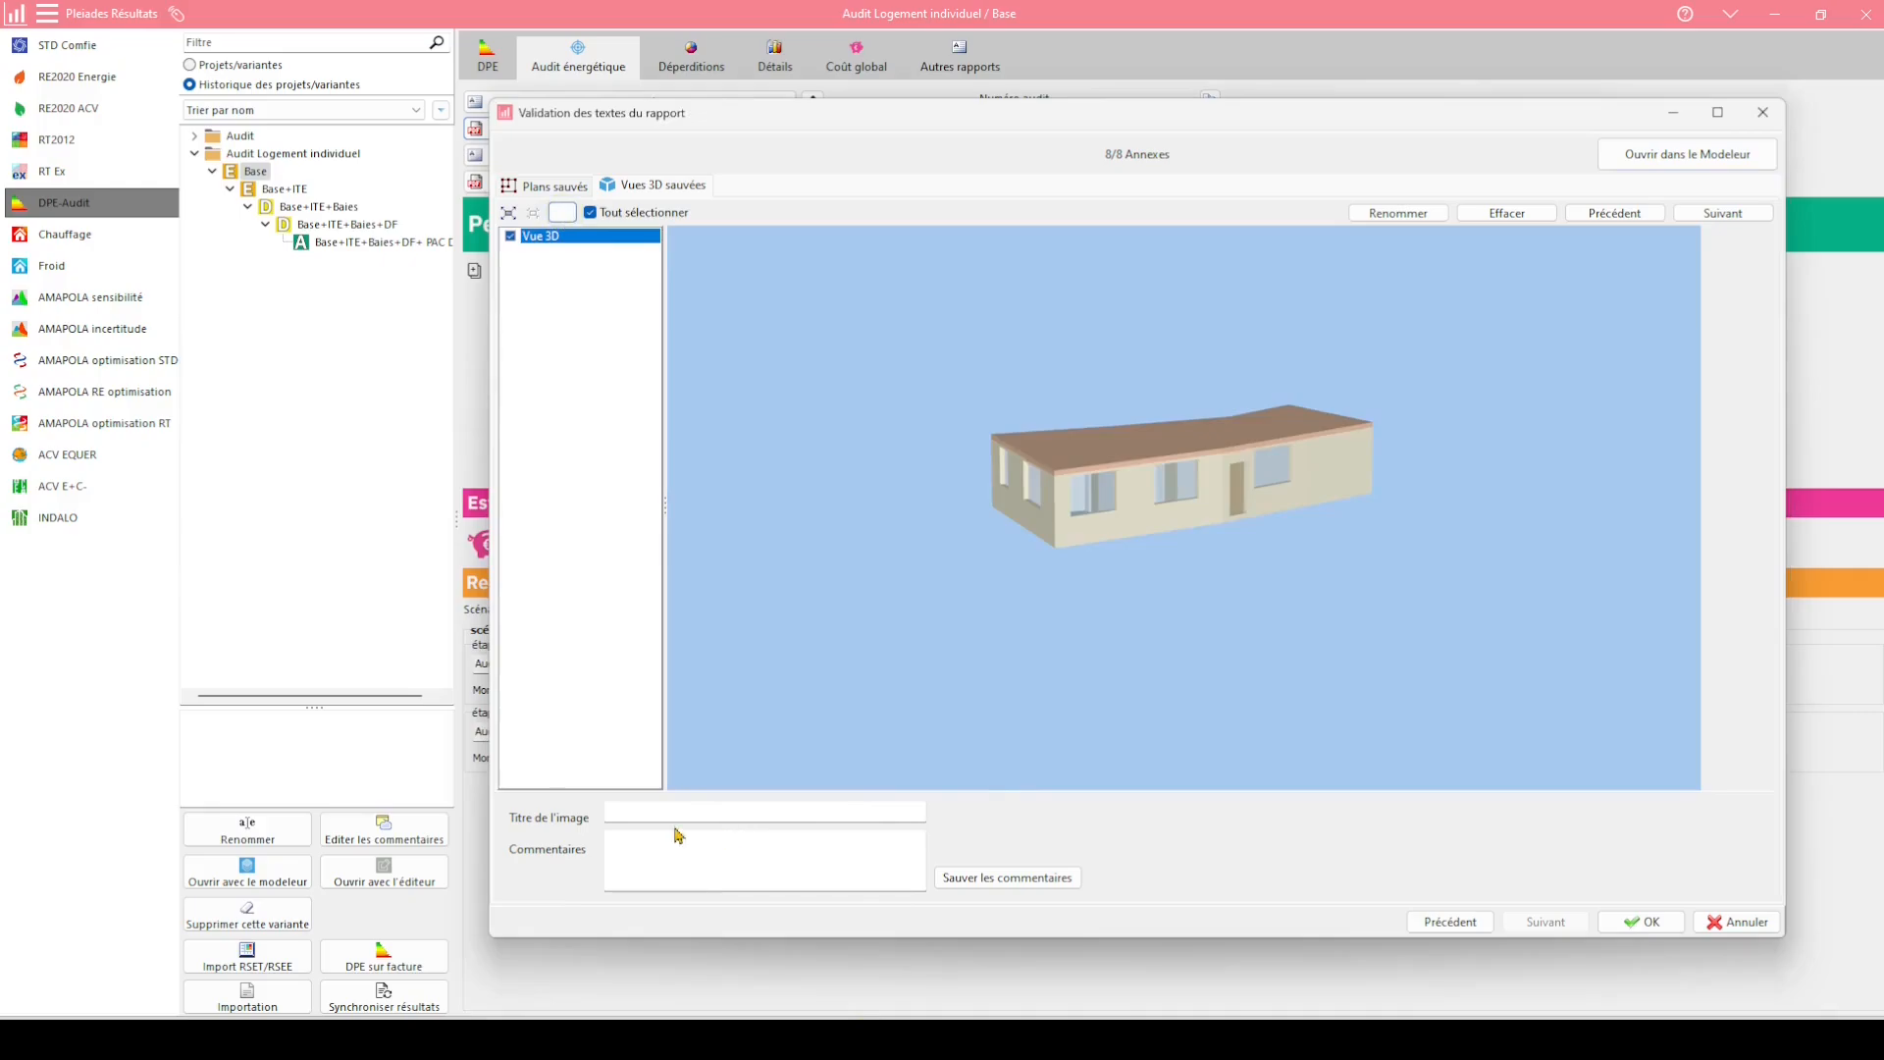
pyautogui.click(644, 839)
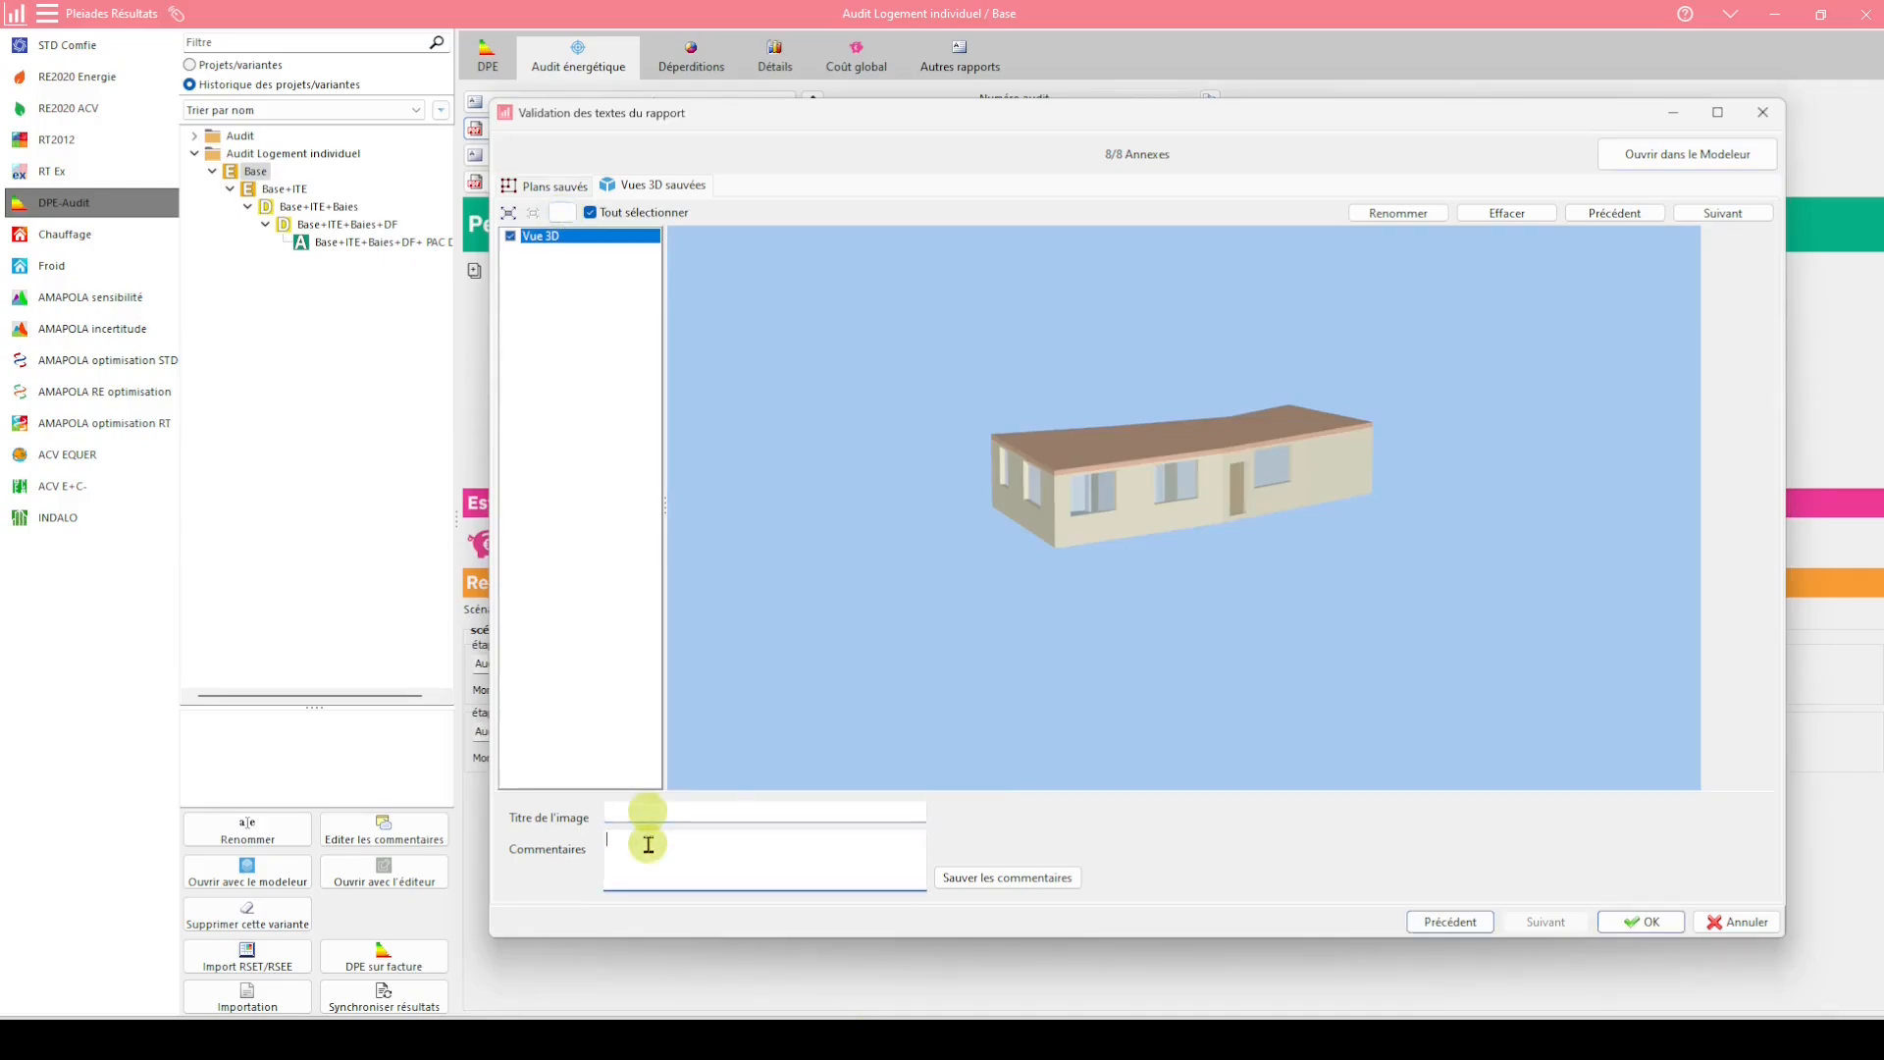
pyautogui.click(1615, 922)
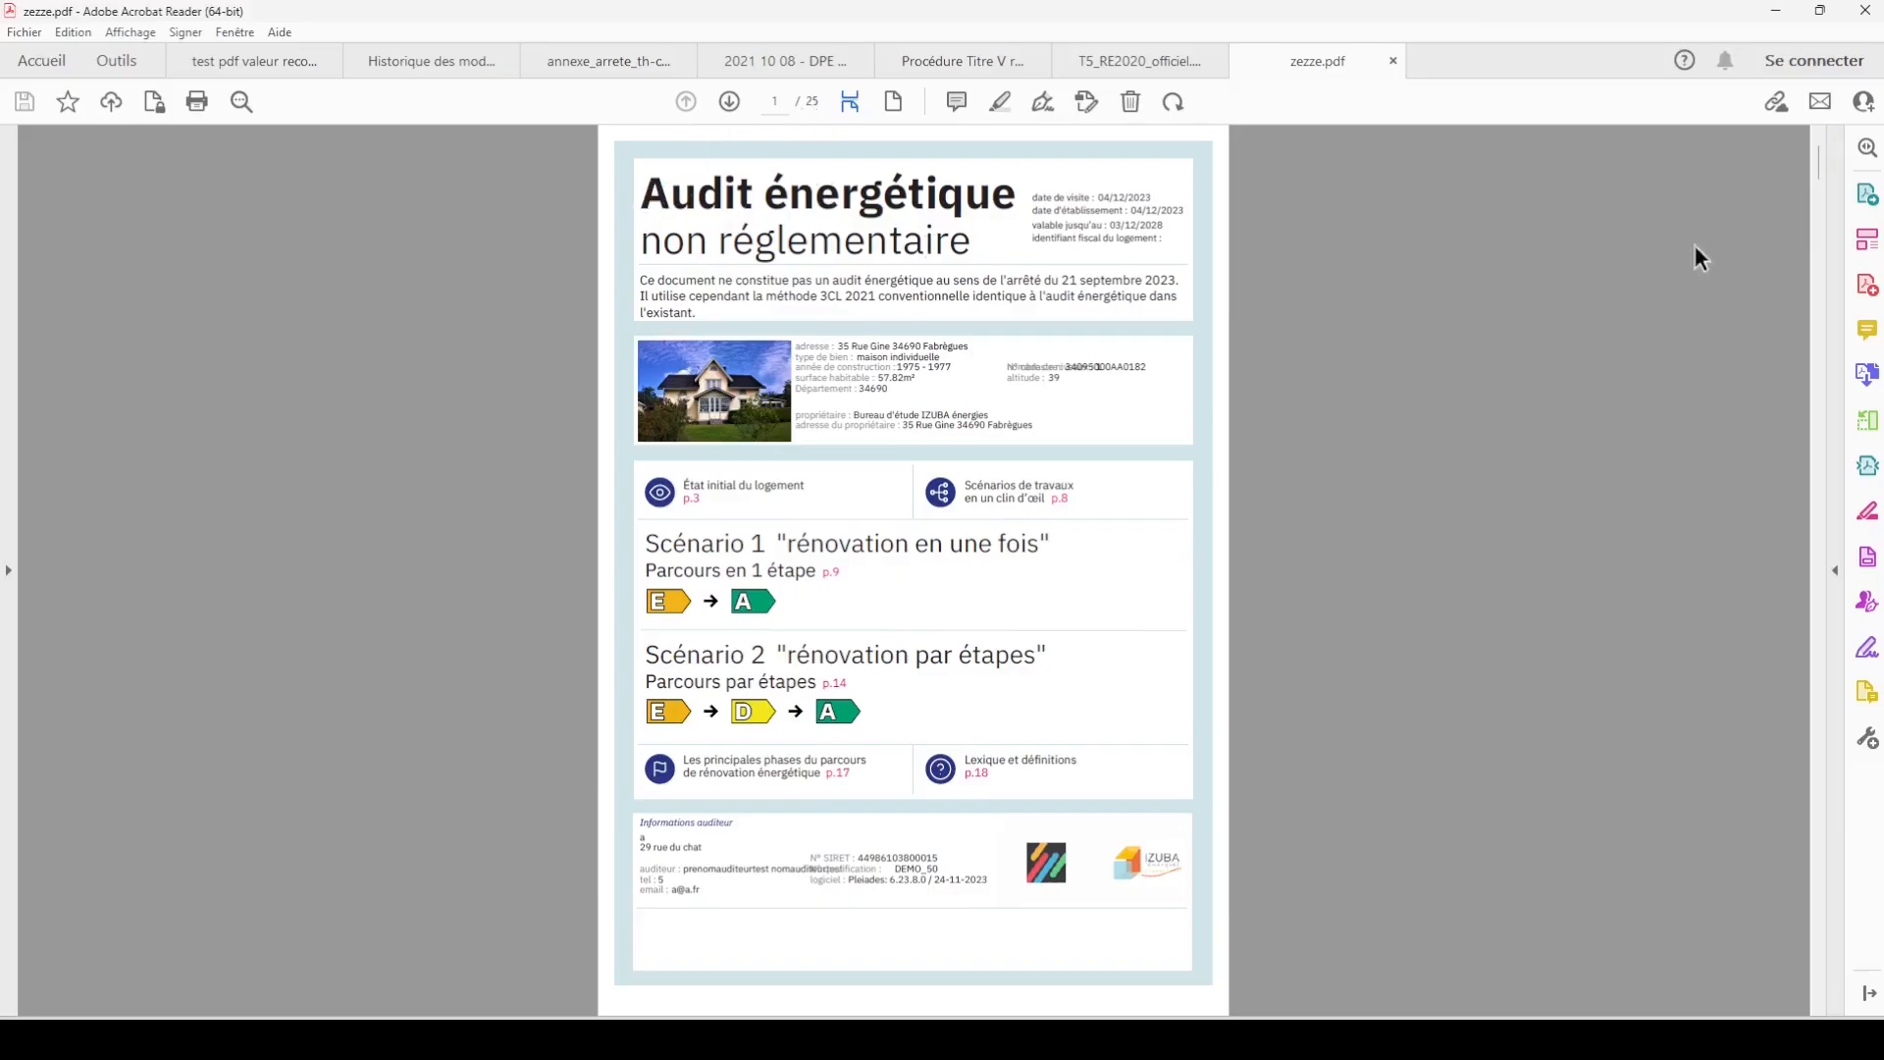
# Read through the audit PDF from the cover and initial state to the renovation scenarios summary
pyautogui.moveTo(1806, 156); pyautogui.dragTo(1805, 234)
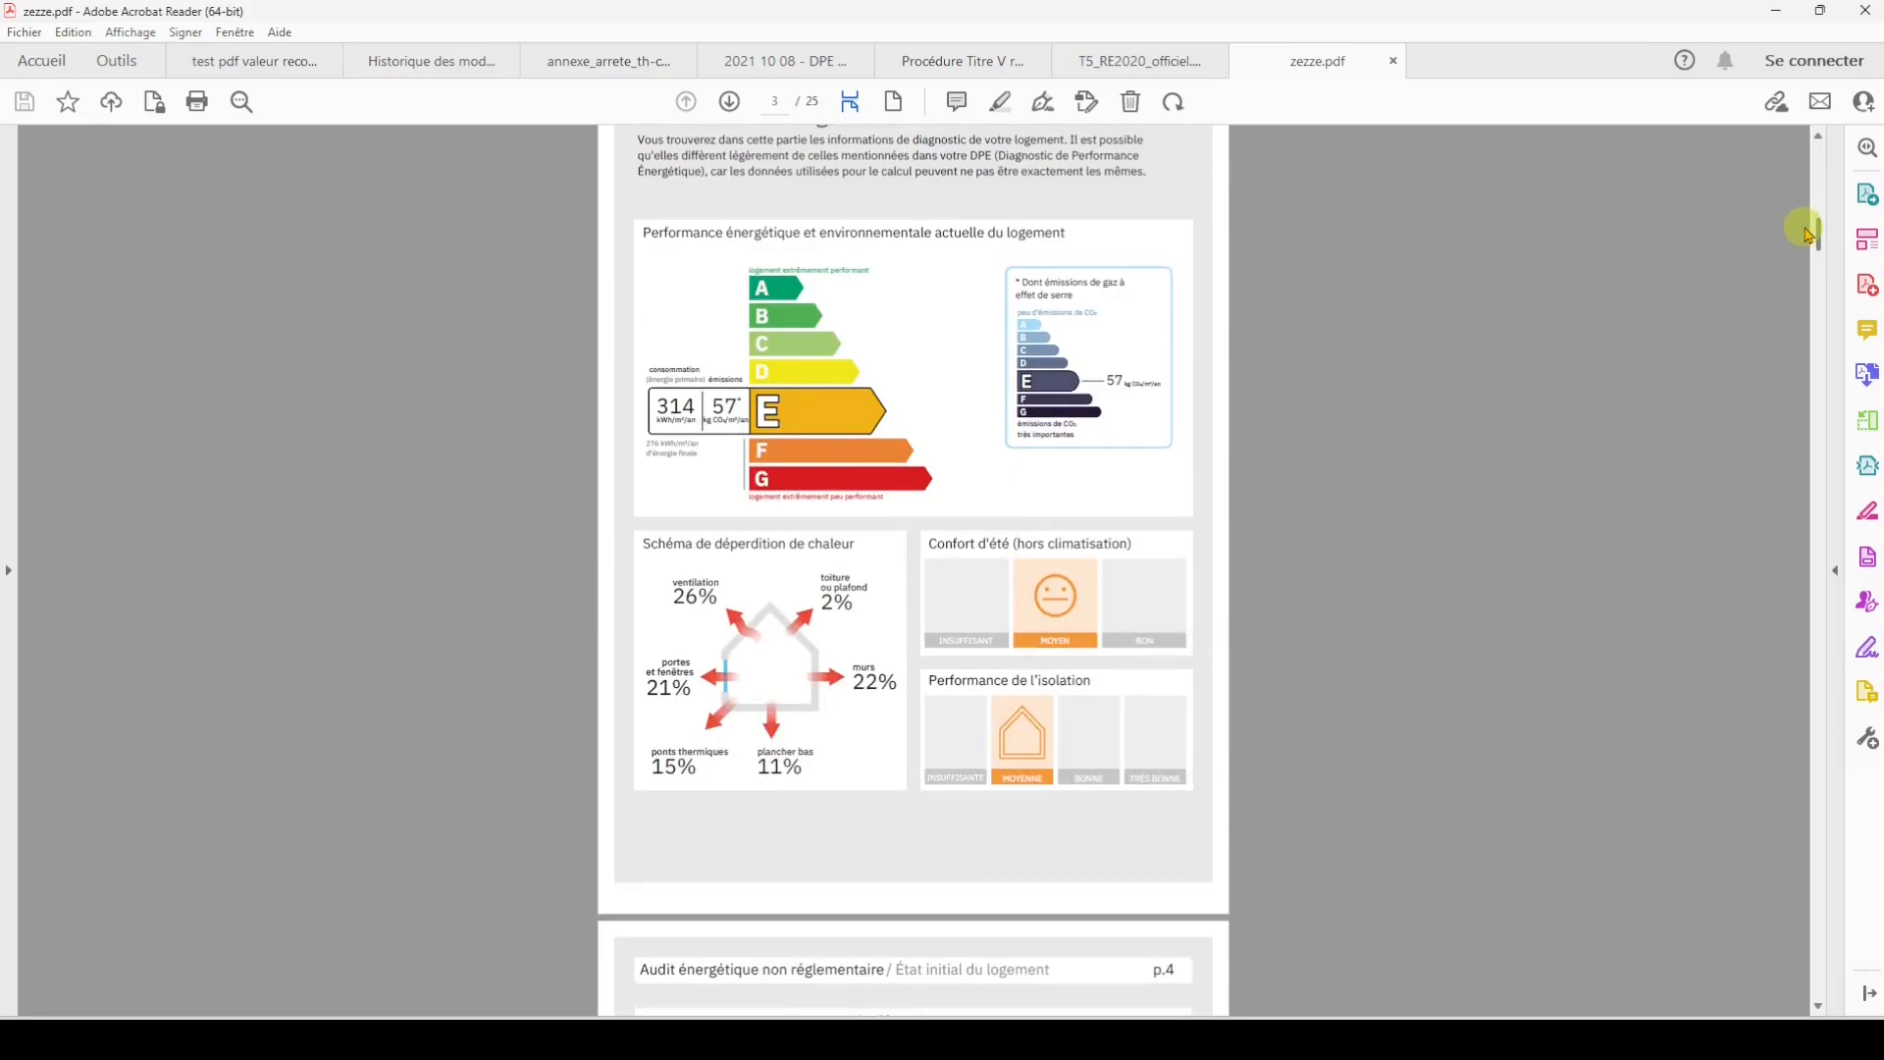
pyautogui.moveTo(1805, 234); pyautogui.dragTo(1776, 402)
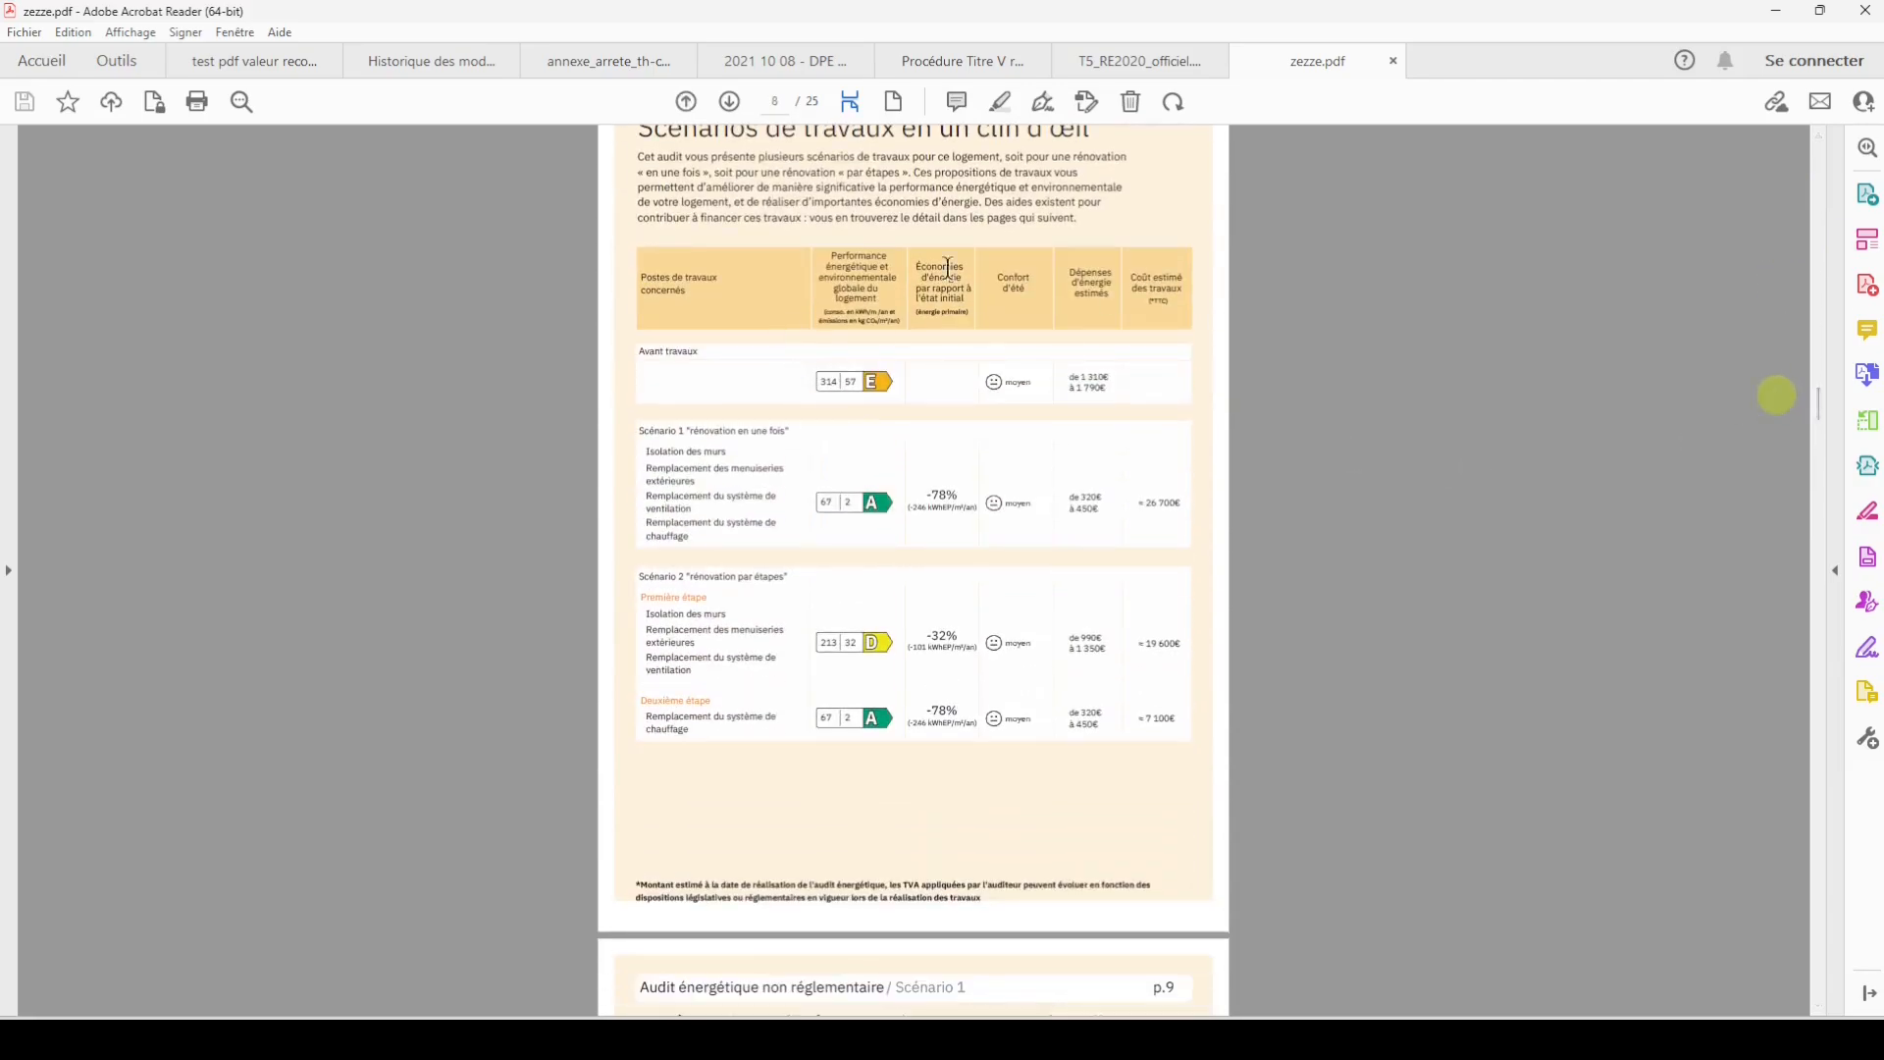
pyautogui.scroll(-2, 902, 453)
pyautogui.scroll(-2, 1138, 748)
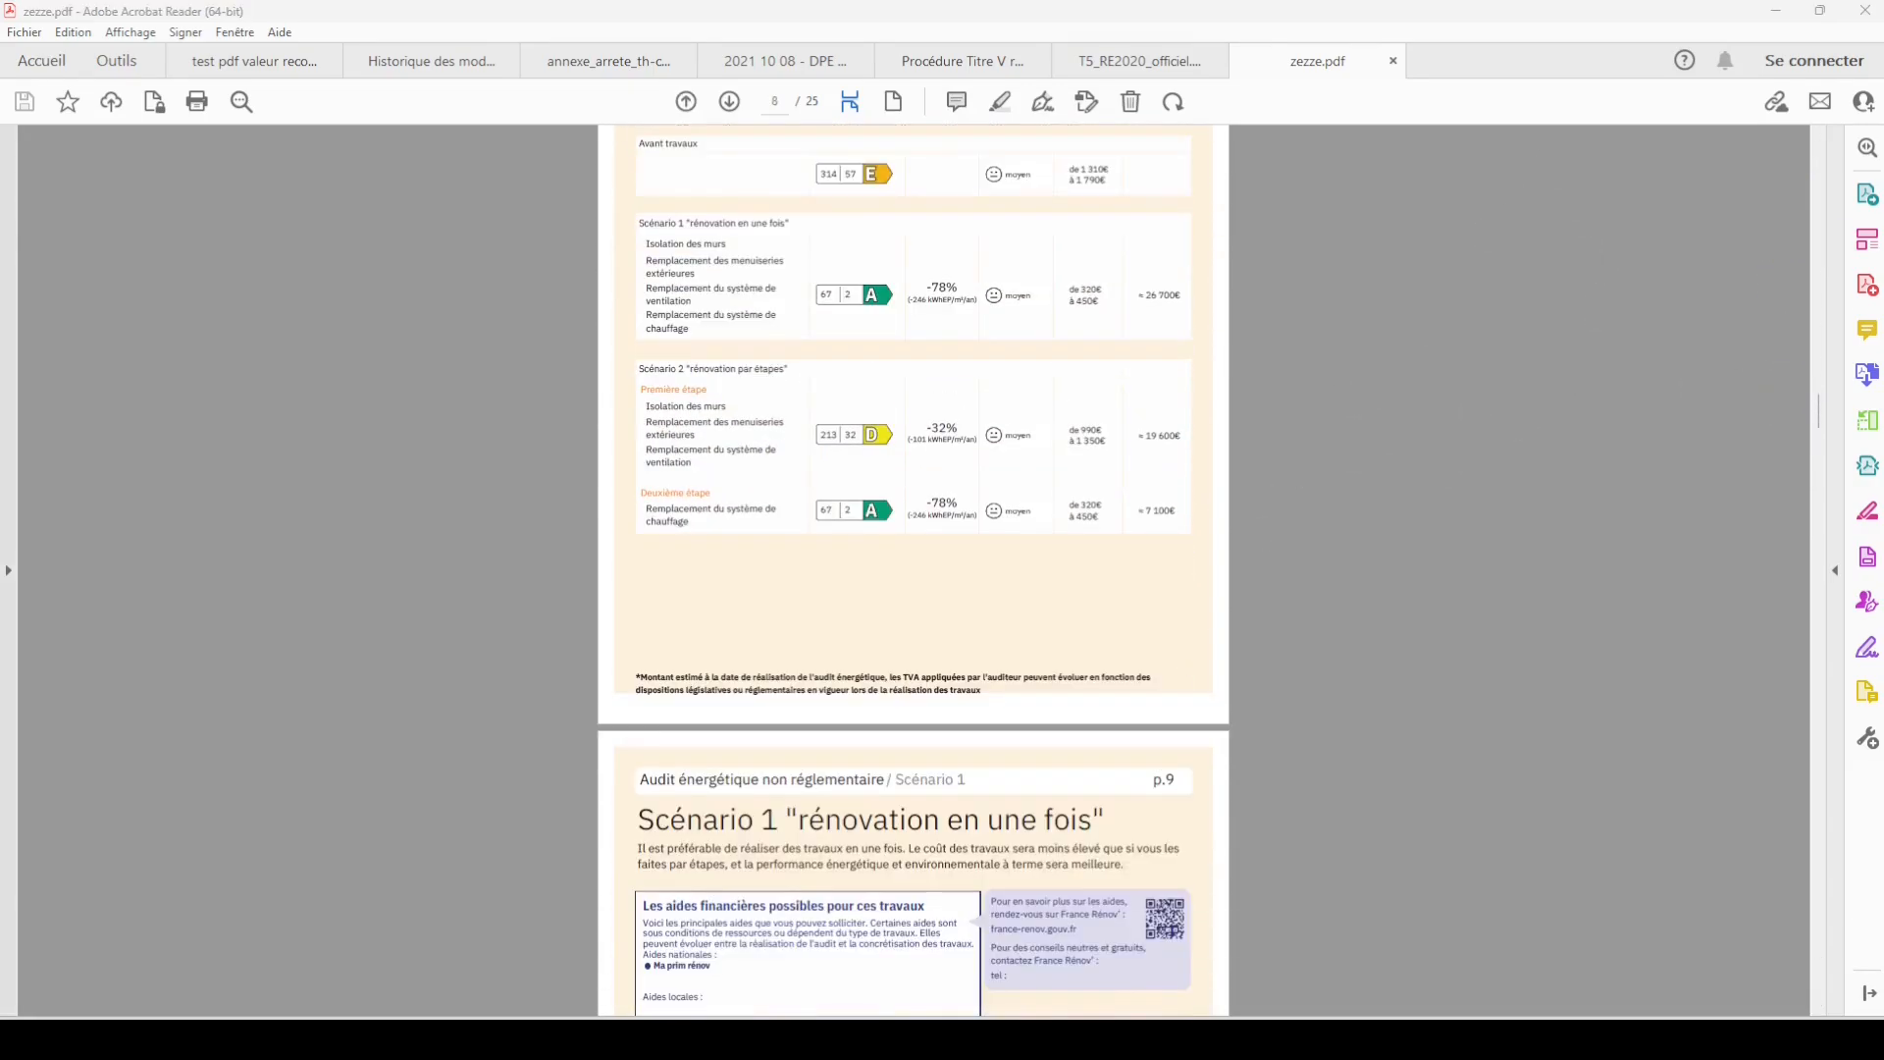